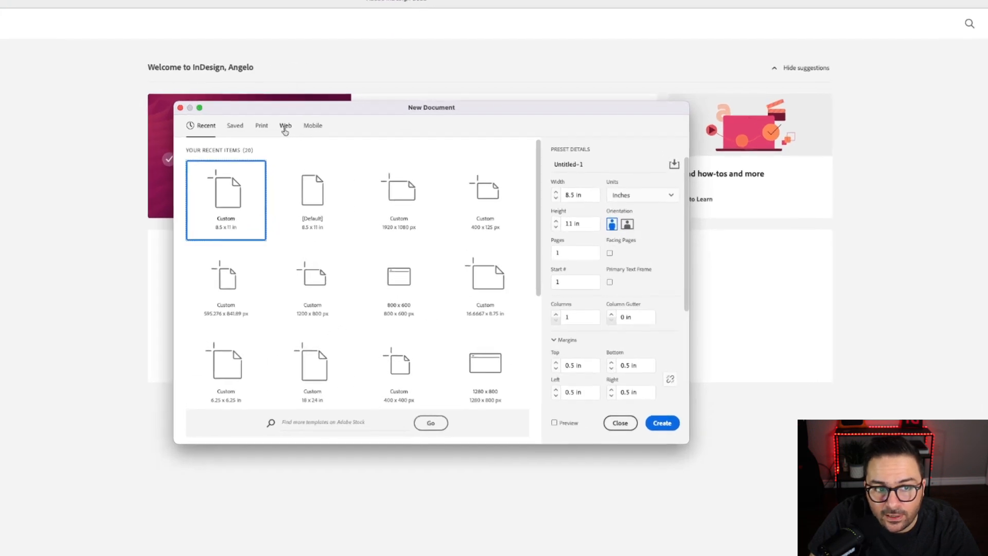
{"action": "left_click", "coordinate": [282, 127]}
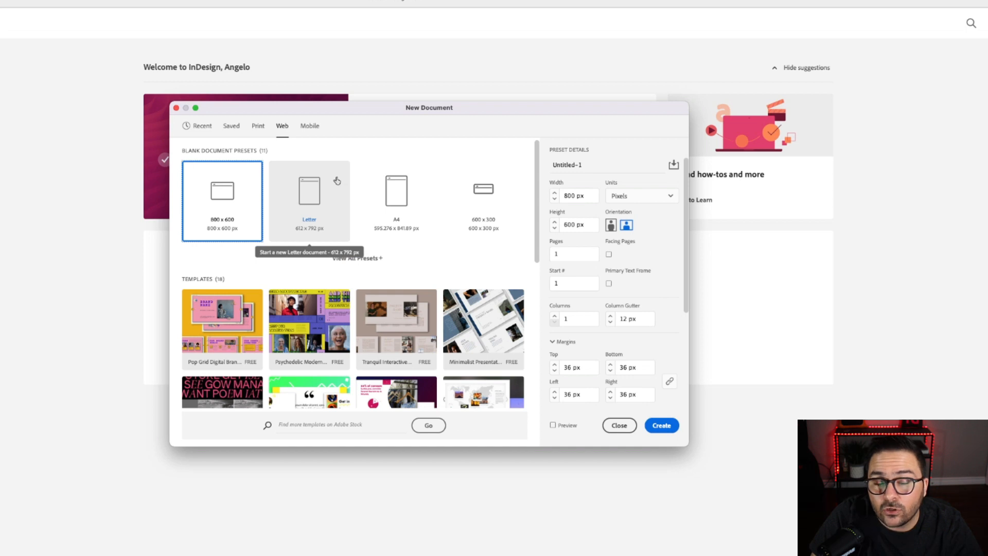
{"action": "left_click", "coordinate": [412, 194]}
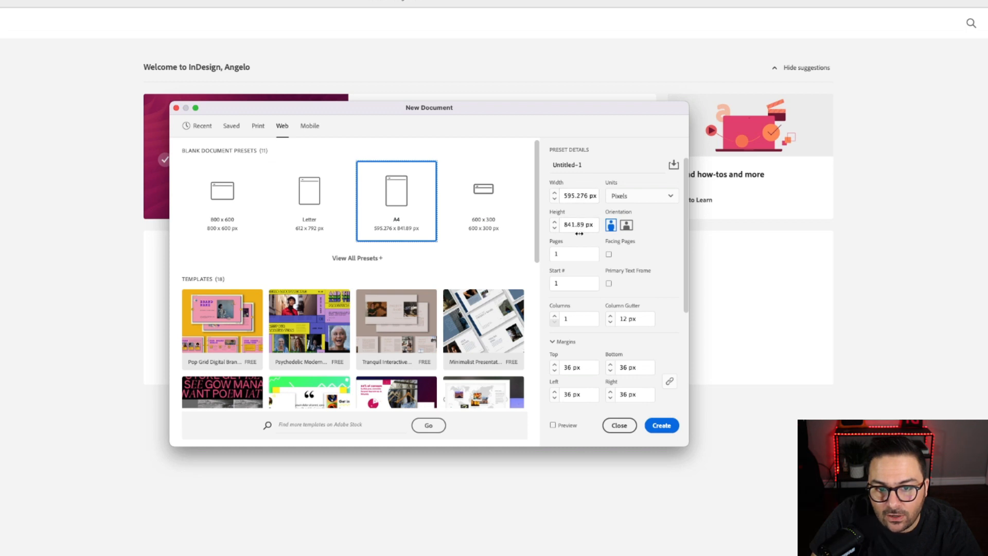
{"action": "left_click", "coordinate": [568, 254]}
{"action": "left_click_drag", "start_coordinate": [568, 255], "coordinate": [542, 256]}
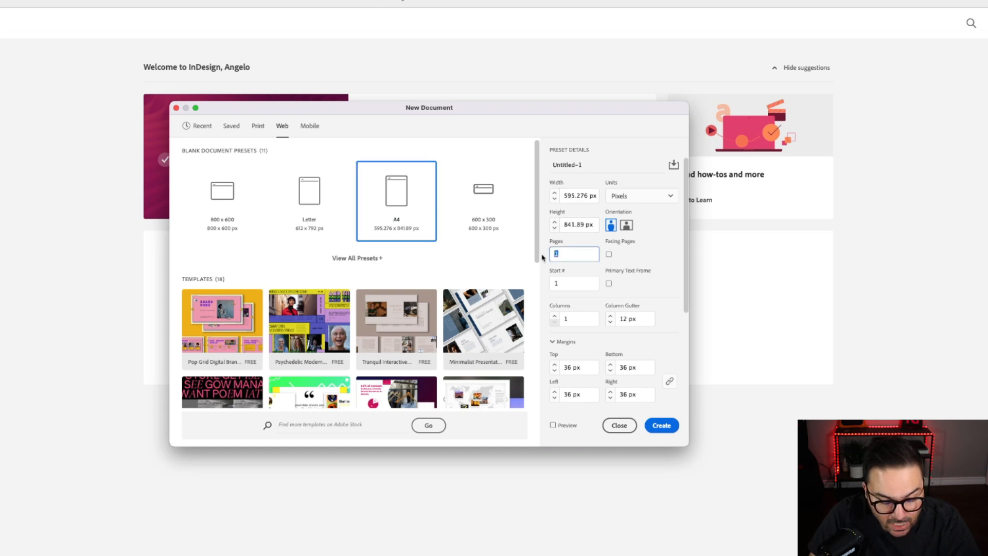
{"action": "type", "text": "3"}
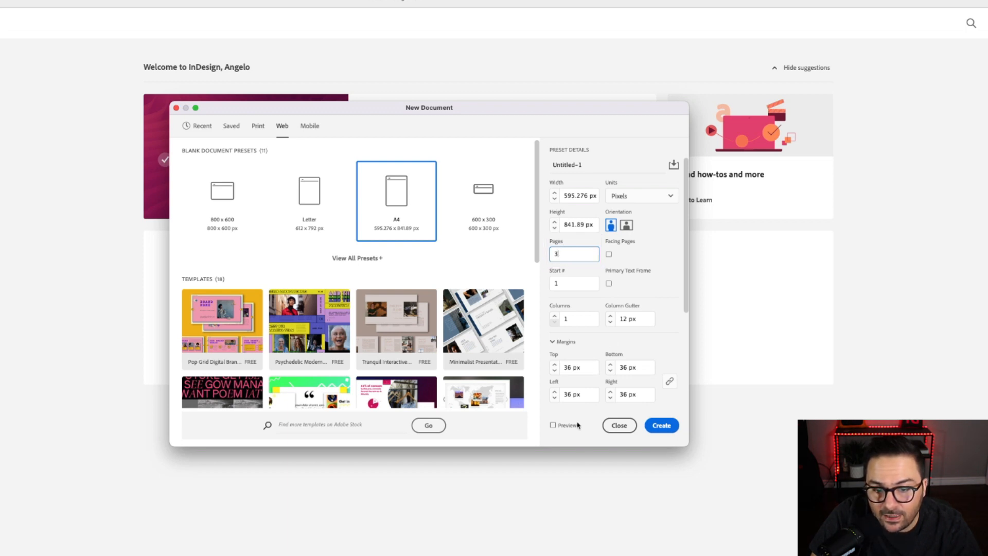
{"action": "left_click", "coordinate": [553, 425]}
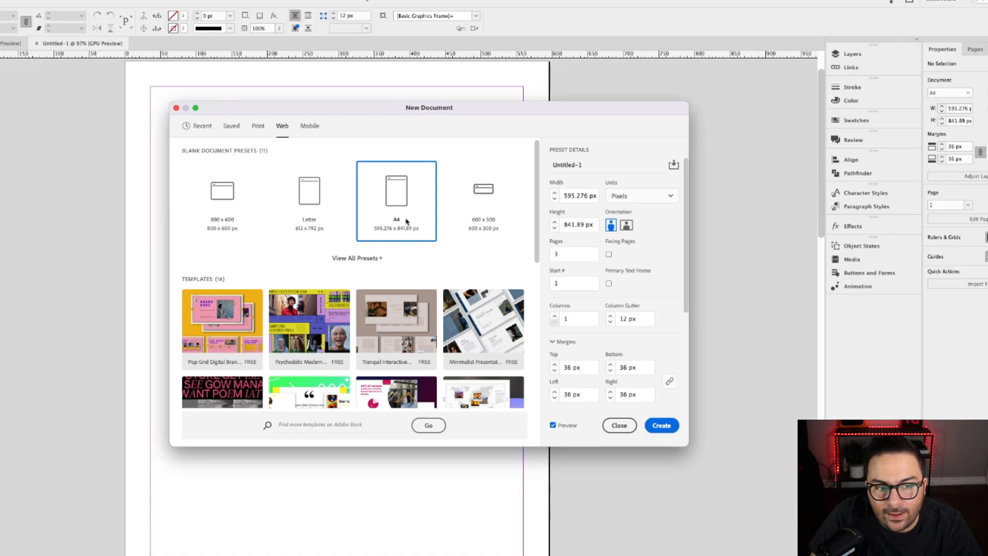
{"action": "left_click_drag", "start_coordinate": [376, 108], "coordinate": [492, 110]}
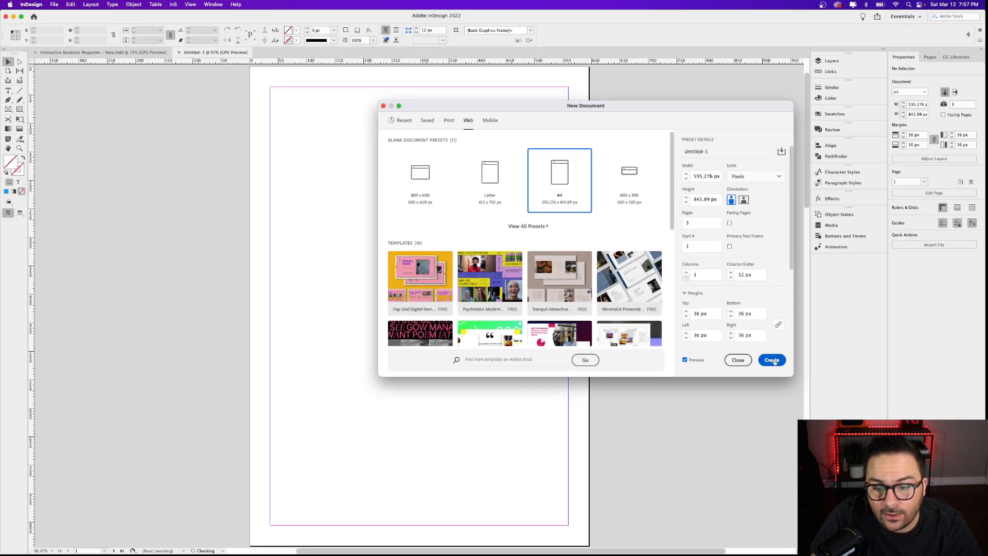
{"action": "left_click", "coordinate": [738, 361]}
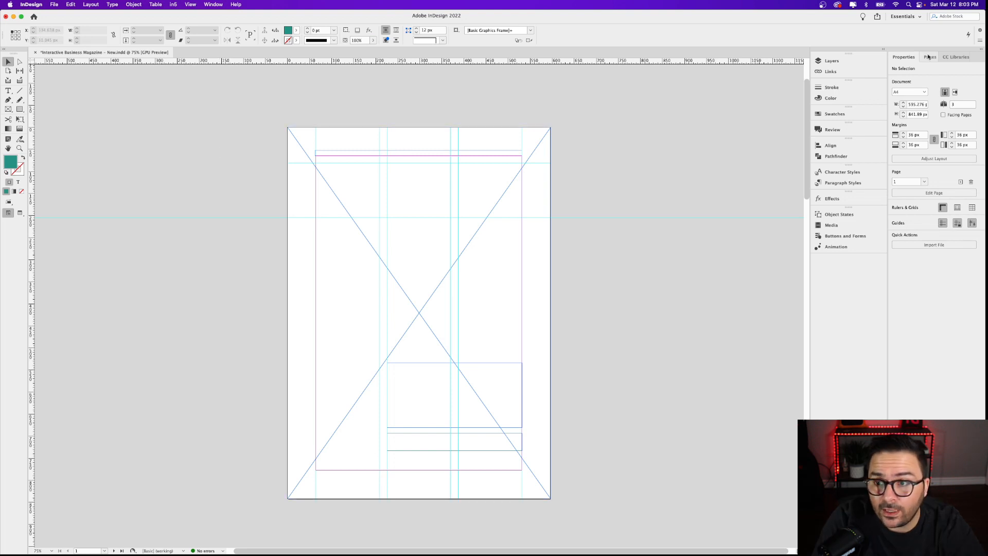
Place Cover_Image from the Interactive Magazine library's Page 1 group into the full-page picture frame on the cover
{"action": "left_click", "coordinate": [952, 58]}
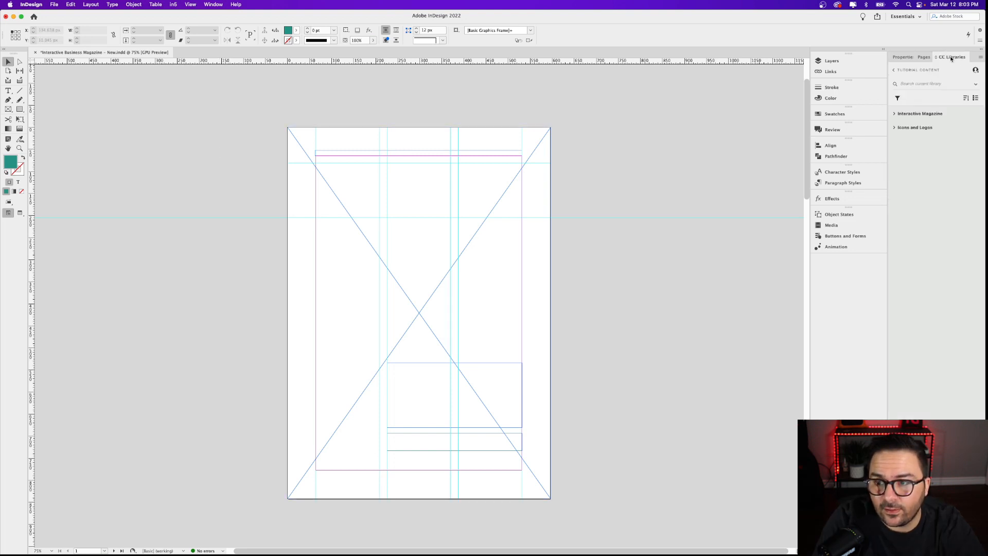
{"action": "left_click", "coordinate": [895, 115]}
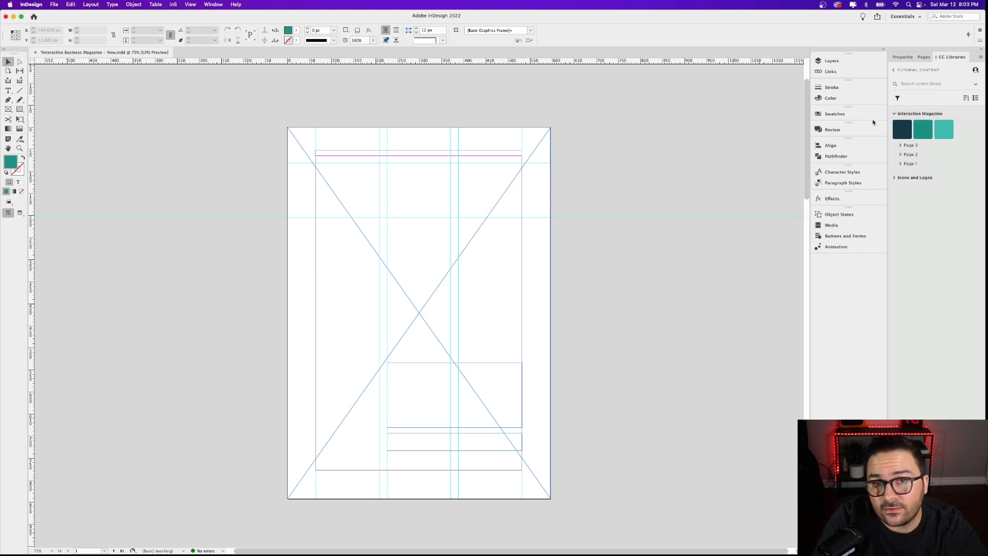
{"action": "left_click", "coordinate": [901, 165]}
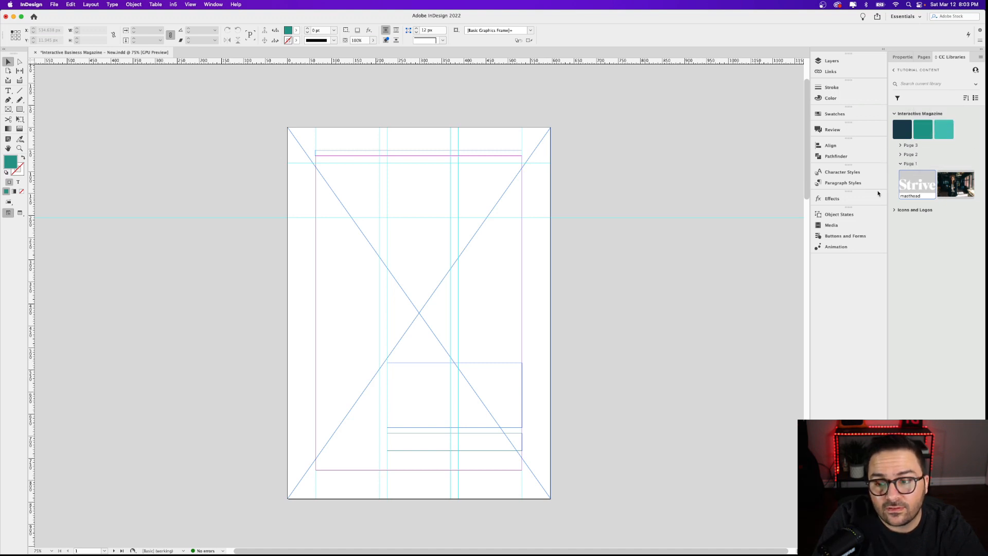
{"action": "mouse_move", "coordinate": [951, 193]}
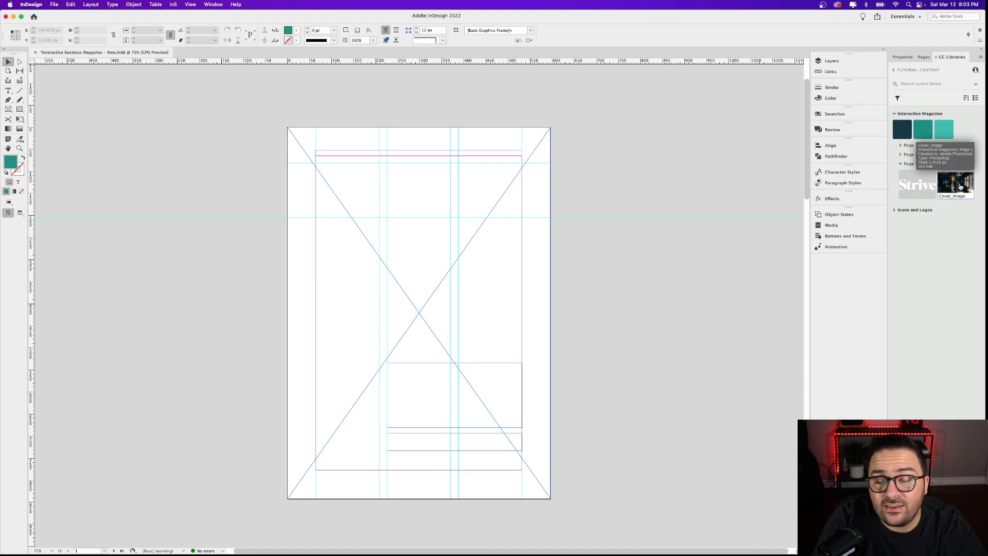
{"action": "left_click_drag", "start_coordinate": [960, 187], "coordinate": [633, 163]}
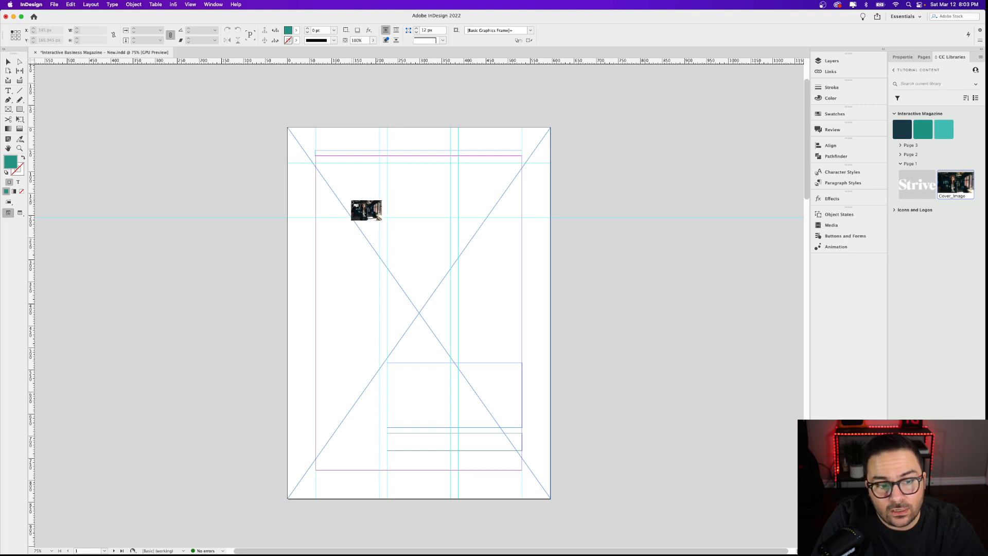
{"action": "left_click", "coordinate": [379, 217]}
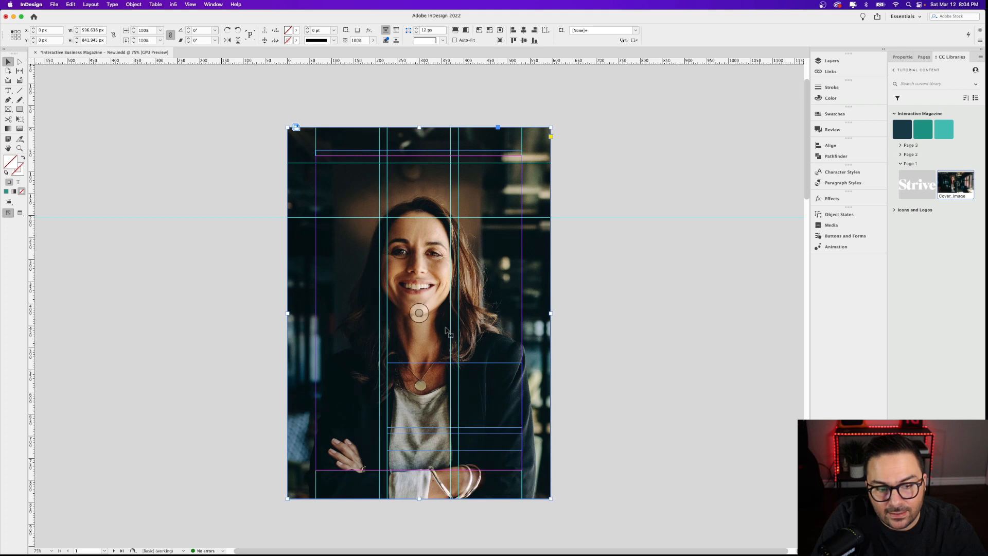
{"action": "left_click", "coordinate": [578, 303]}
{"action": "left_click", "coordinate": [483, 305]}
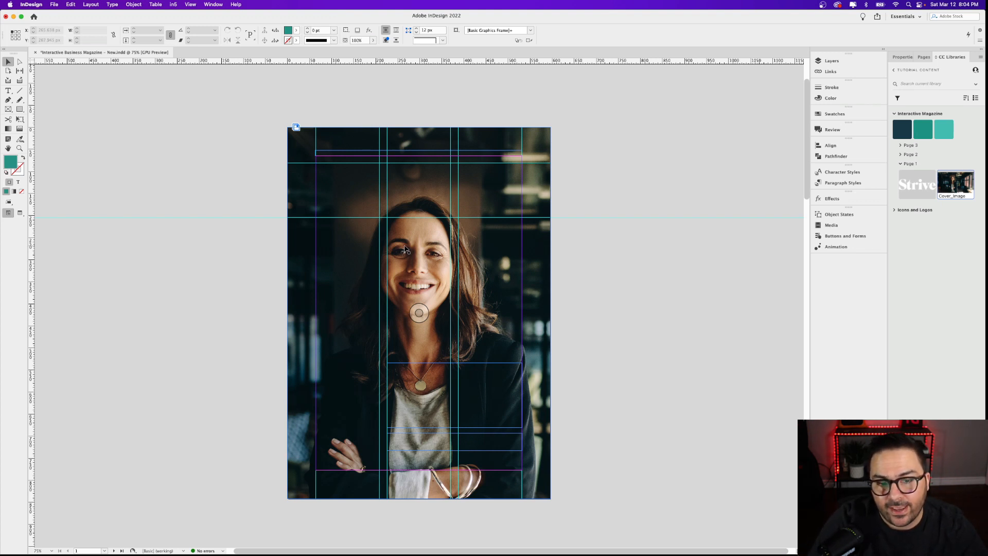
Place the masthead graphic from the library and position it on the cover between the two upper horizontal guides
{"action": "left_click_drag", "start_coordinate": [917, 184], "coordinate": [637, 163]}
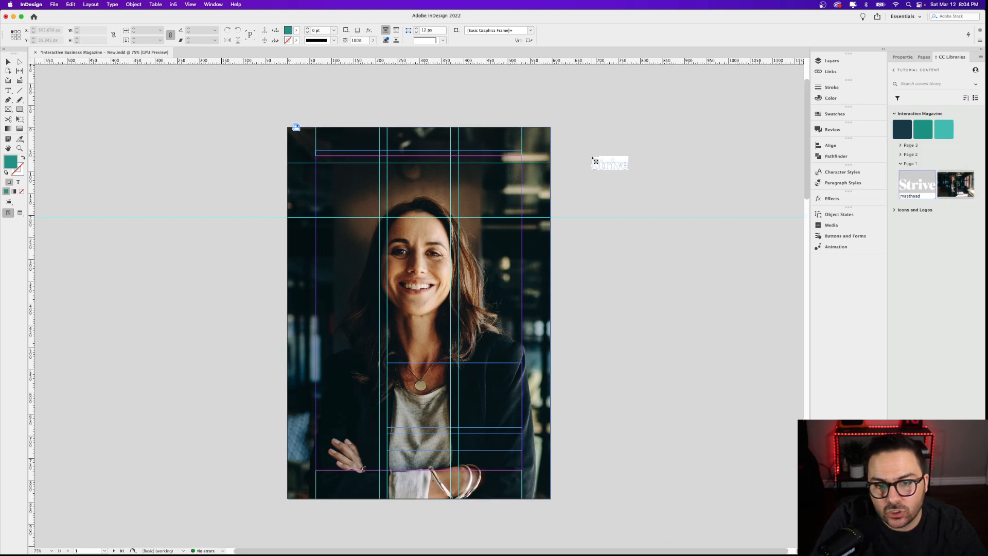
{"action": "left_click", "coordinate": [598, 159]}
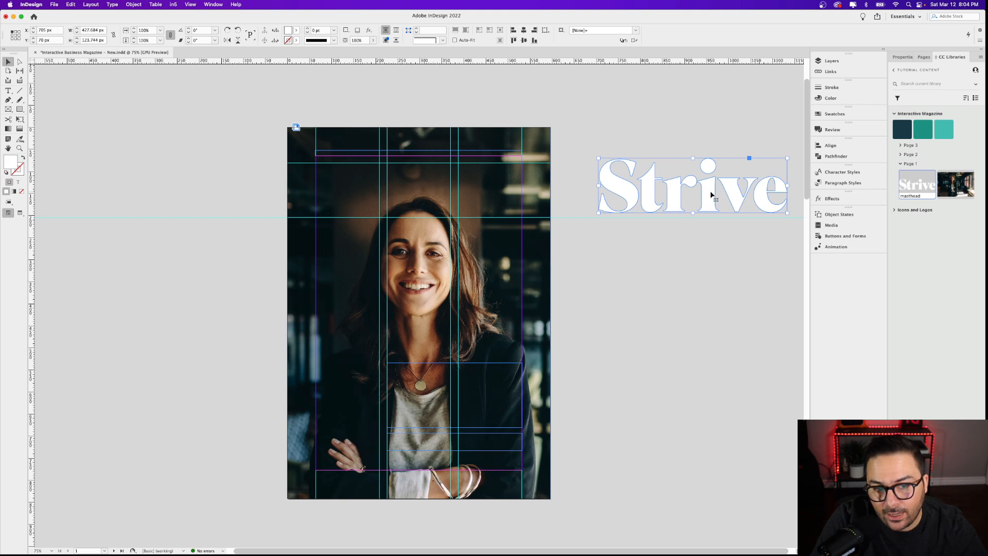
{"action": "left_click_drag", "start_coordinate": [712, 194], "coordinate": [498, 200]}
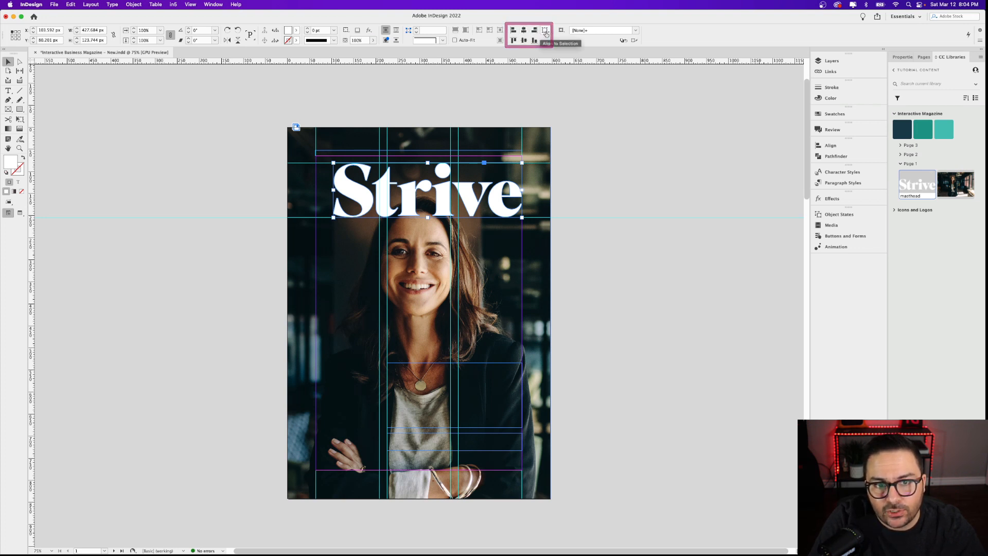
Centre the Strive masthead horizontally on the cover page
{"action": "left_click", "coordinate": [546, 30]}
{"action": "left_click", "coordinate": [591, 59]}
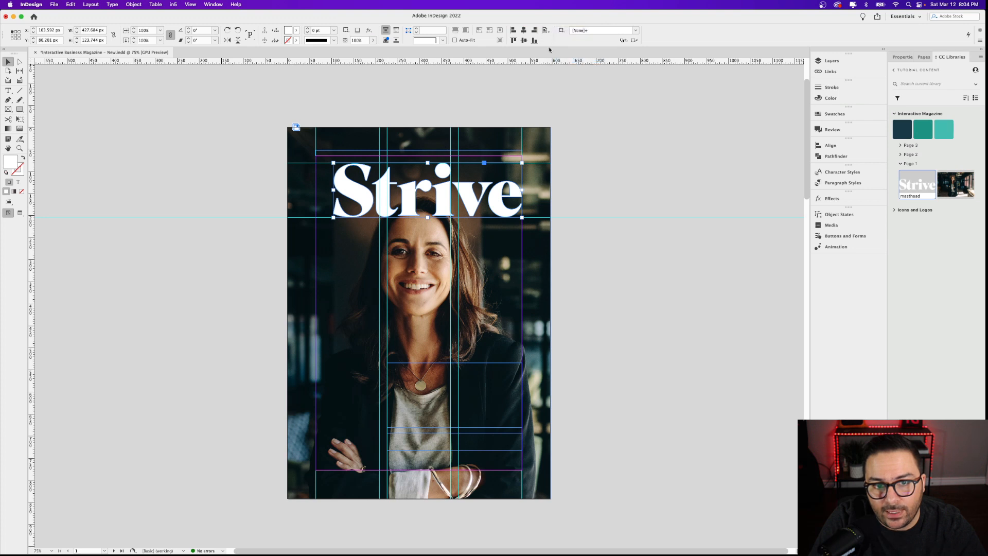
{"action": "left_click", "coordinate": [523, 31]}
{"action": "left_click", "coordinate": [593, 200]}
Duplicate the cover image by copying it and pasting it in place over the masthead
{"action": "left_click", "coordinate": [419, 262]}
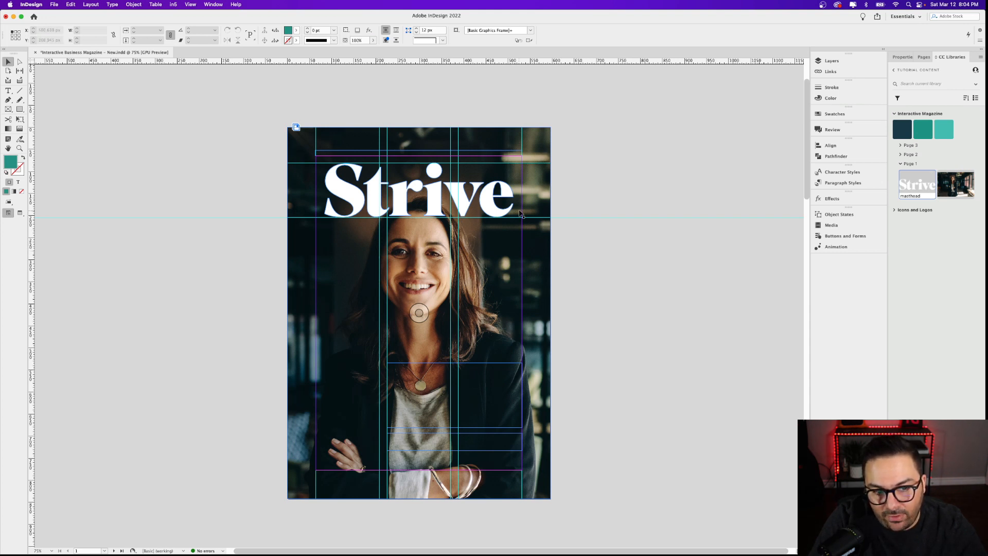
{"action": "left_click", "coordinate": [504, 272]}
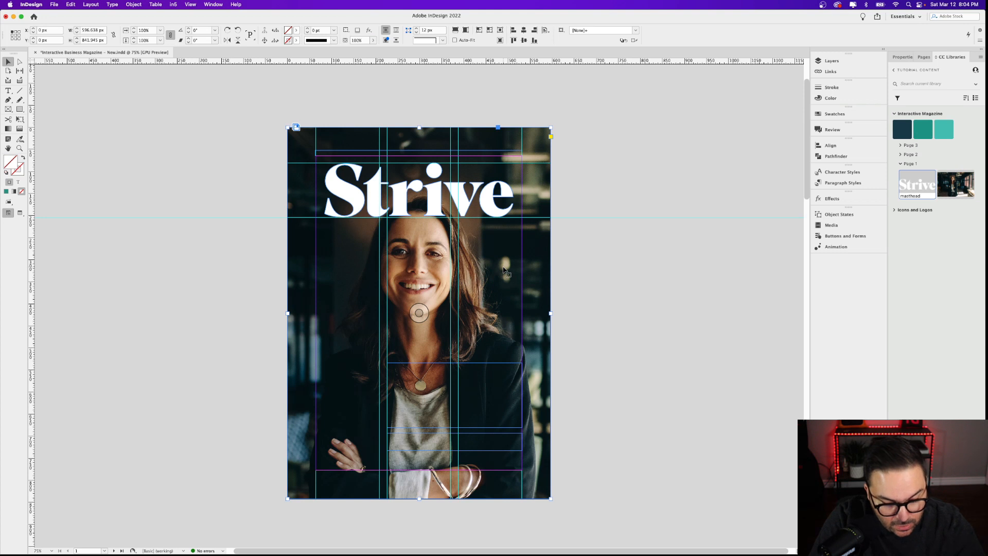
{"action": "key", "text": "super+c"}
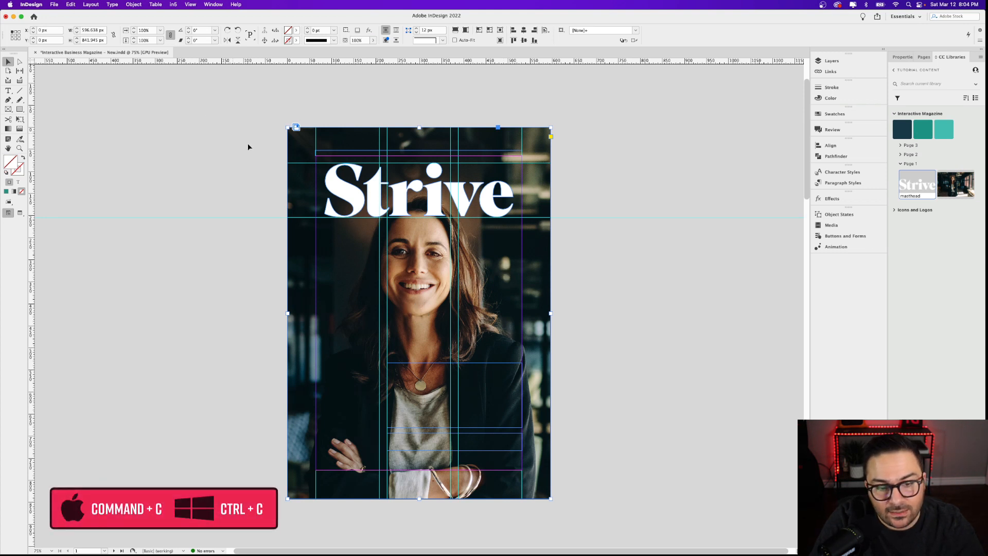
{"action": "left_click", "coordinate": [71, 4]}
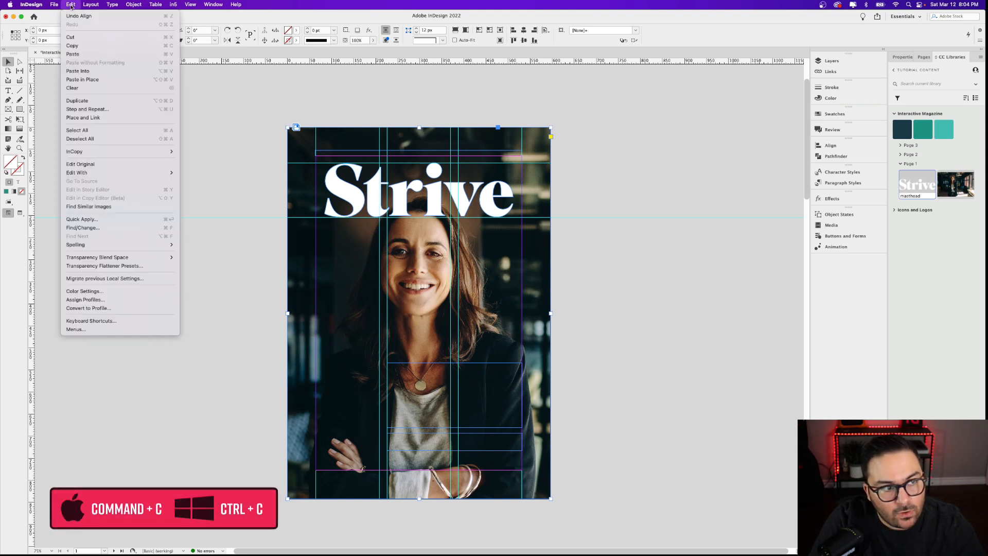
{"action": "left_click", "coordinate": [100, 79]}
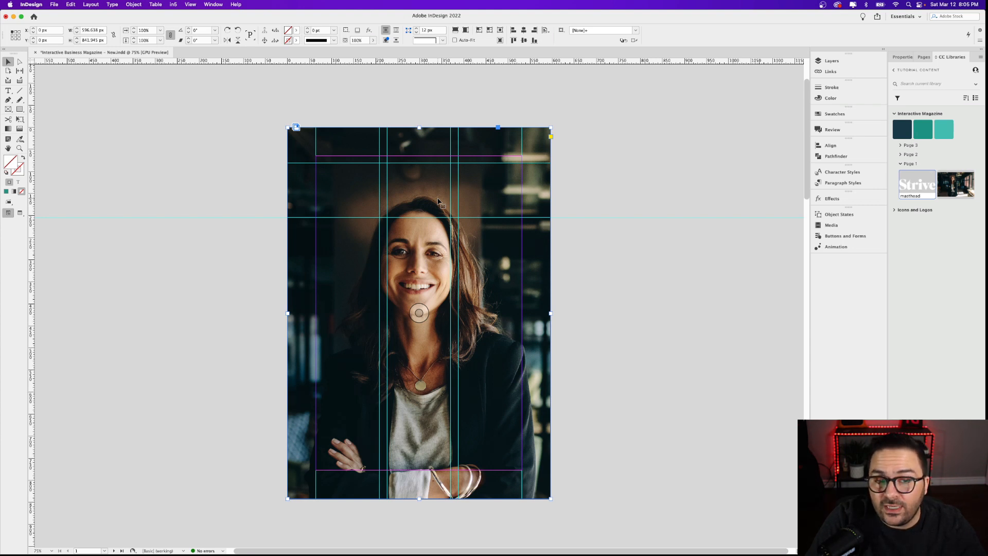
Hide Layer 0 of the pasted cover image through Object Layer Options, keeping the main image layer shown and preview enabled
{"action": "right_click", "coordinate": [488, 275]}
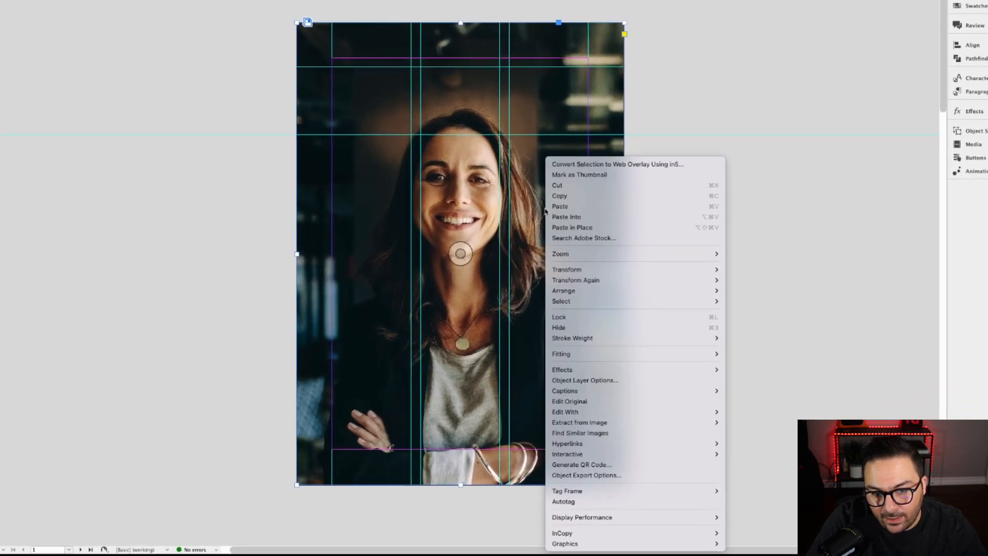
{"action": "left_click", "coordinate": [656, 381]}
{"action": "left_click_drag", "start_coordinate": [494, 132], "coordinate": [718, 121]}
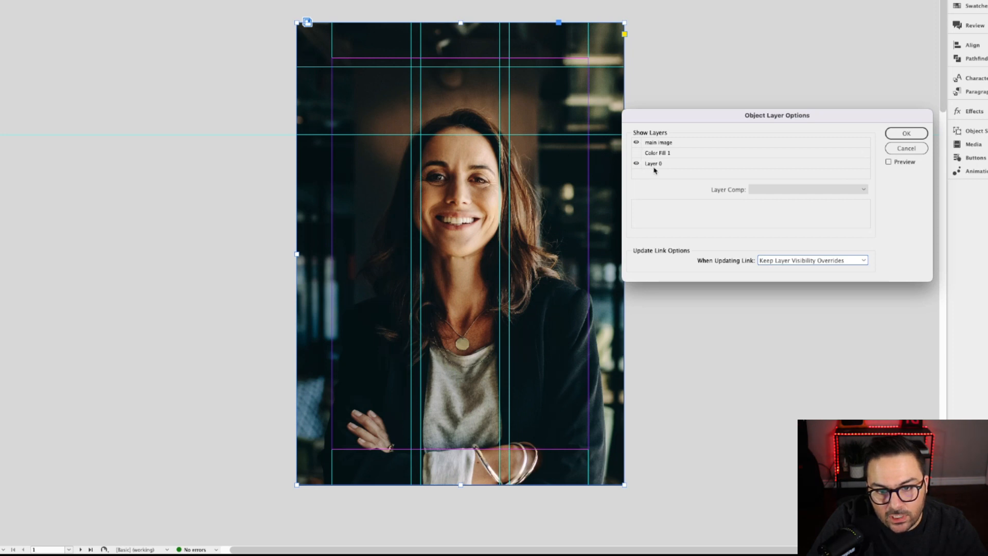
{"action": "left_click", "coordinate": [637, 164]}
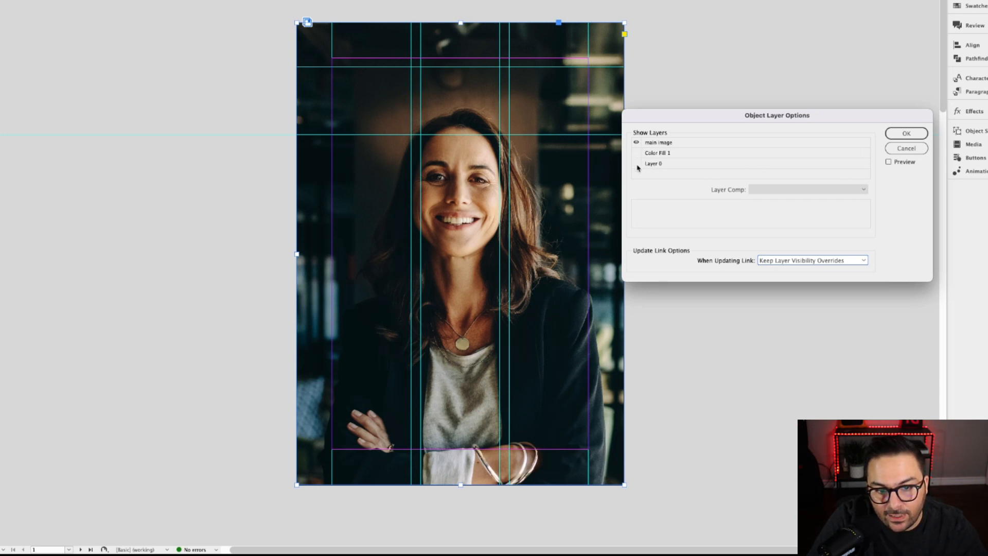
{"action": "left_click", "coordinate": [888, 162]}
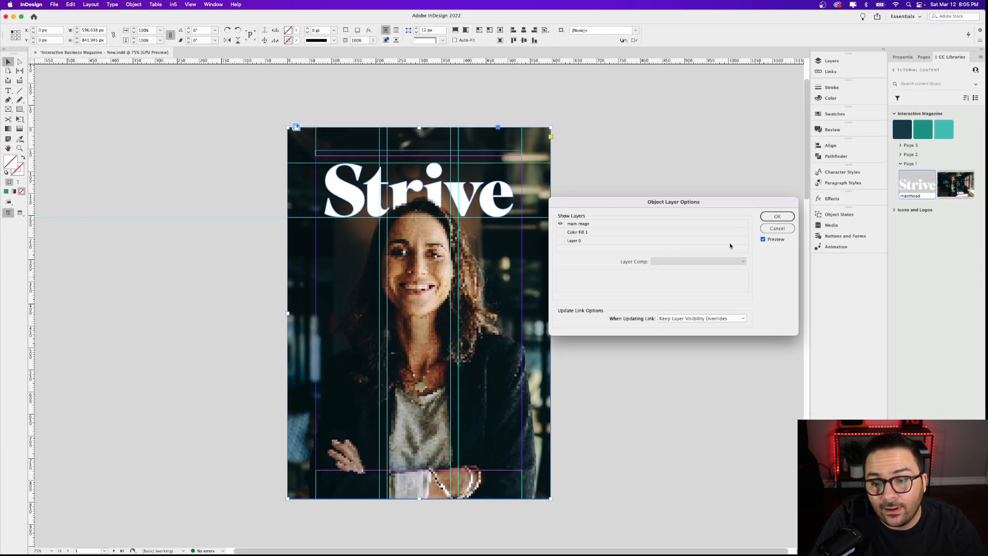
{"action": "left_click", "coordinate": [901, 149]}
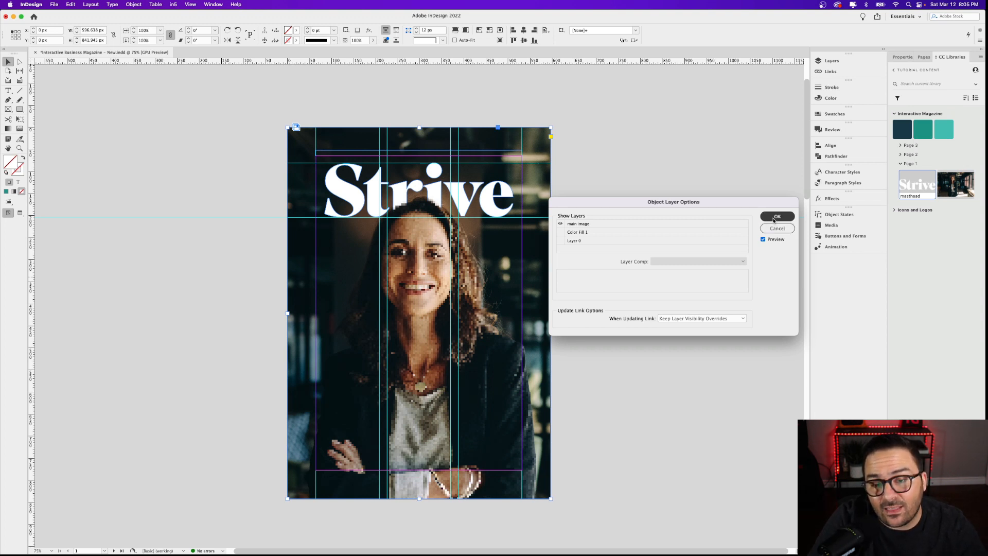
{"action": "left_click", "coordinate": [773, 220]}
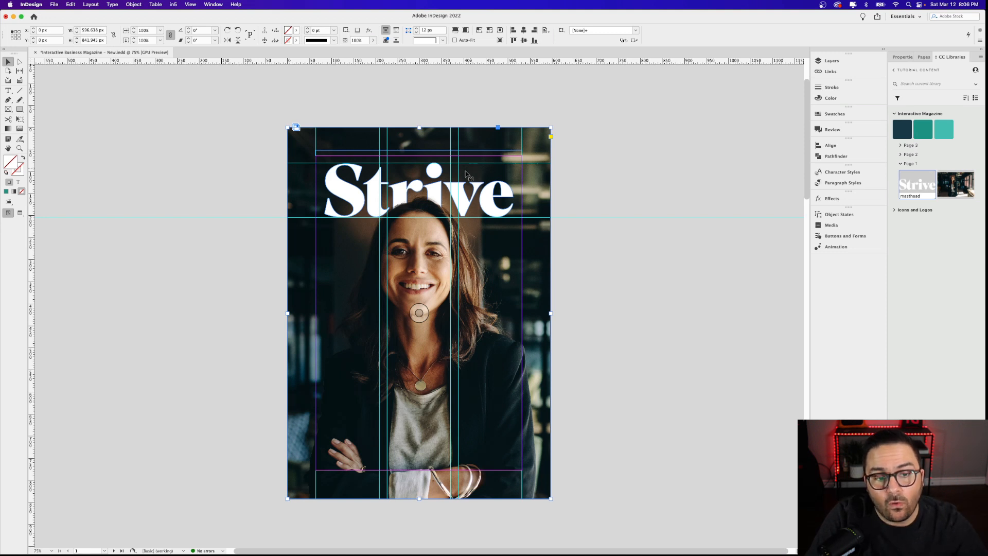
Crop the pasted cut-out image by lowering its frame's top edge to the guide above the masthead
{"action": "left_click_drag", "start_coordinate": [420, 128], "coordinate": [419, 163]}
{"action": "key", "text": "super+z"}
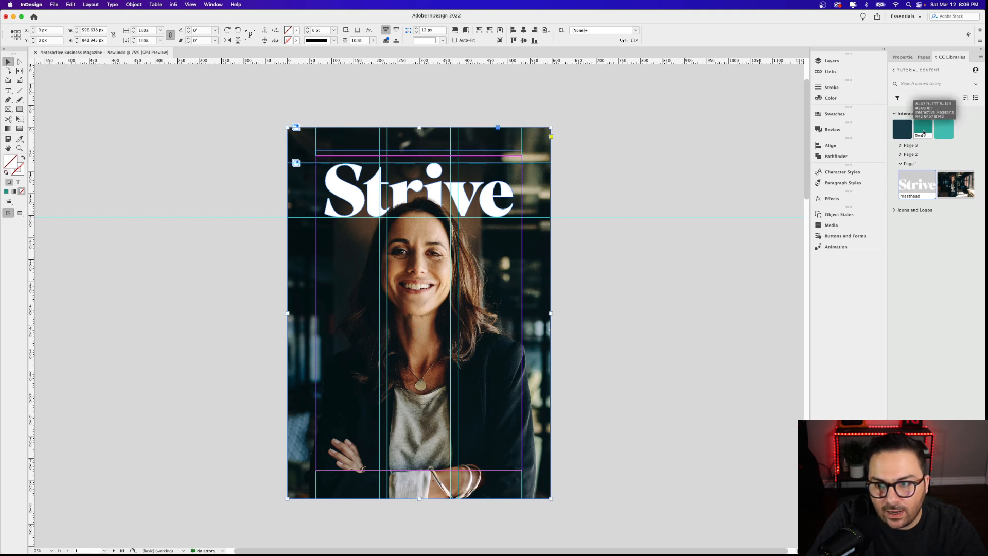
Fill the background cover image's frame with the R=42 teal library colour and set the image's blend mode to Hard Light
{"action": "left_click", "coordinate": [924, 133]}
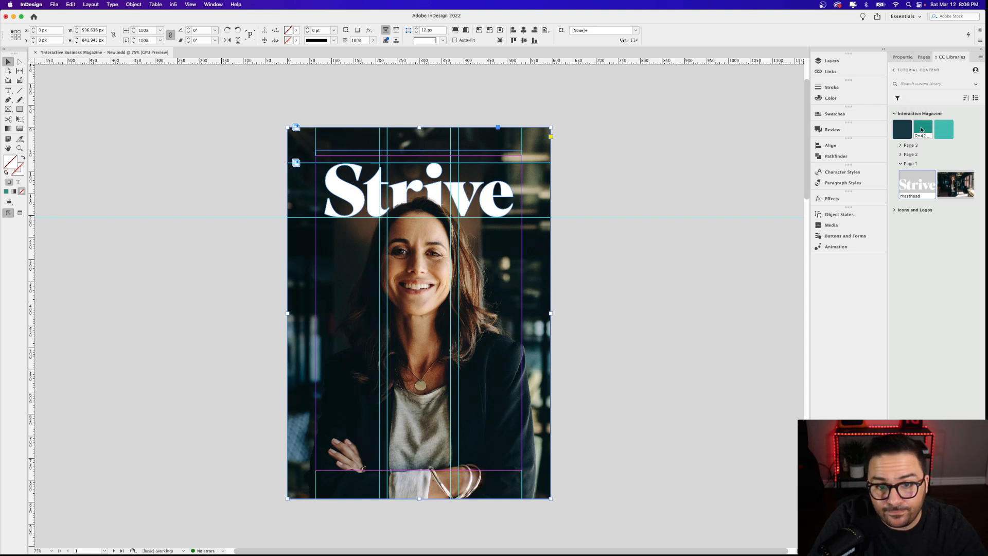
{"action": "double_click", "coordinate": [473, 137]}
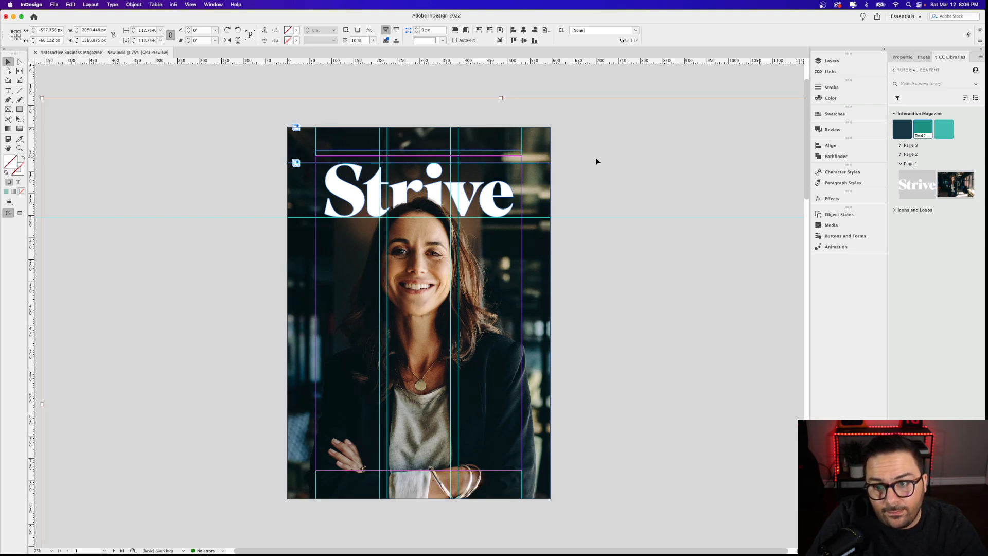
{"action": "left_click", "coordinate": [902, 57]}
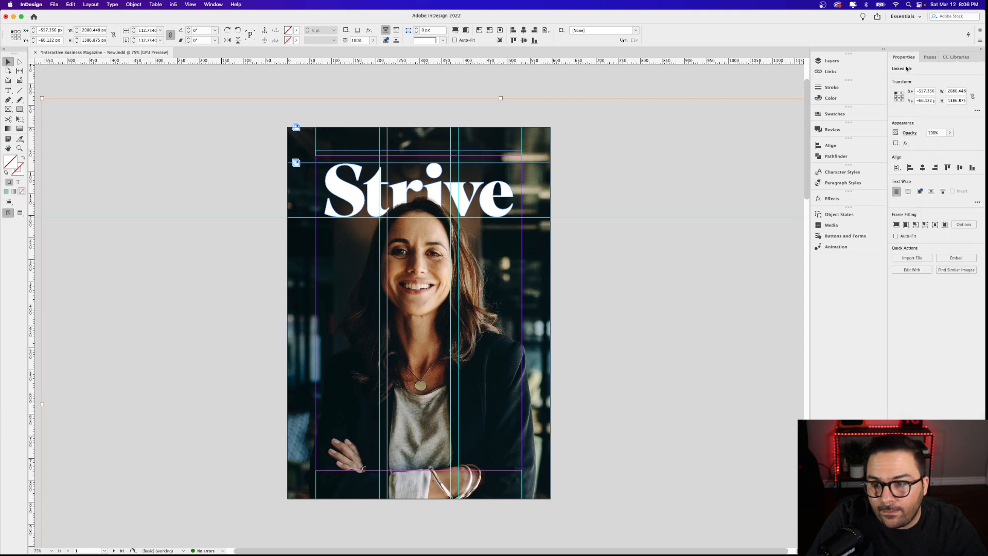
{"action": "left_click", "coordinate": [911, 133]}
{"action": "left_click", "coordinate": [848, 142]}
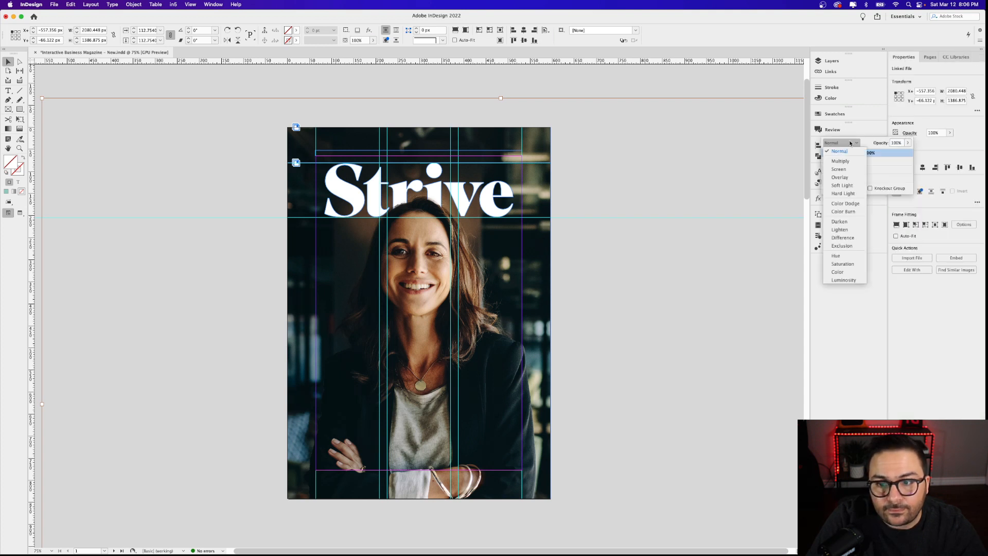
{"action": "left_click", "coordinate": [850, 194]}
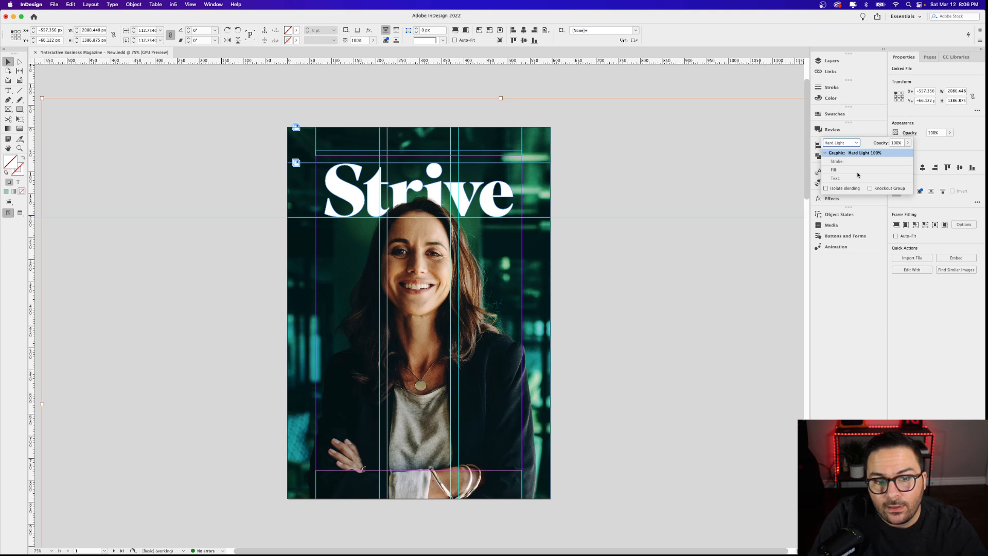
{"action": "left_click", "coordinate": [906, 145]}
{"action": "left_click_drag", "start_coordinate": [906, 152], "coordinate": [913, 153]}
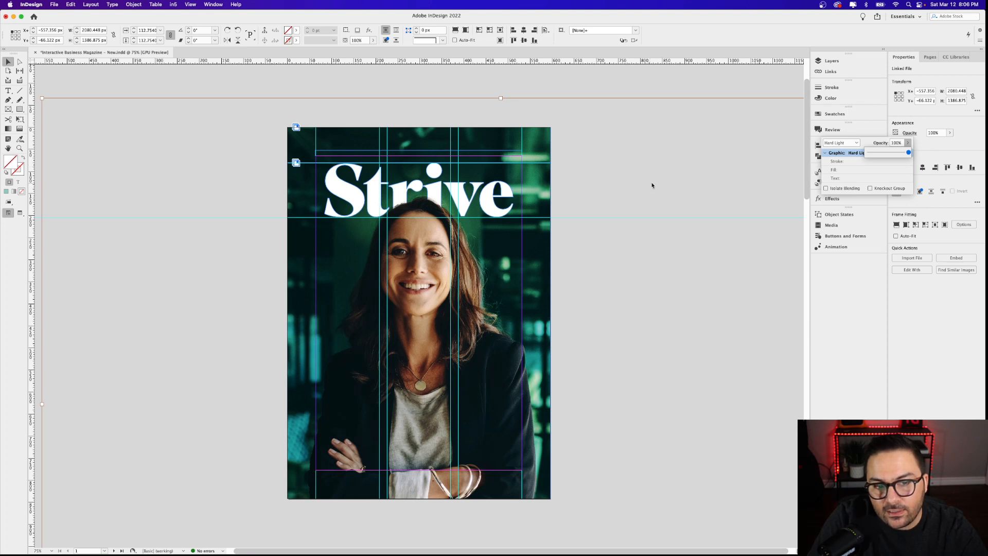
{"action": "left_click", "coordinate": [594, 71]}
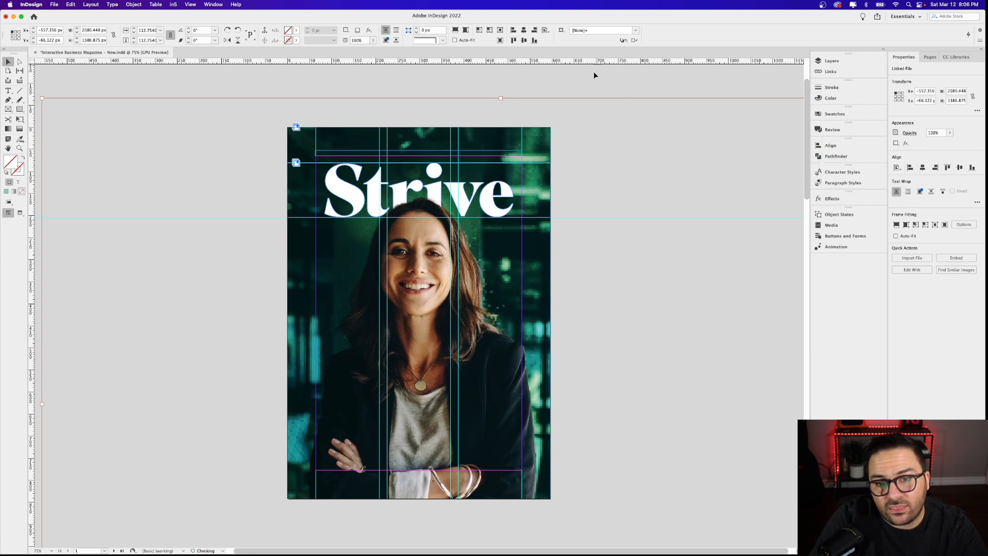
{"action": "left_click", "coordinate": [221, 204]}
{"action": "left_click", "coordinate": [412, 172]}
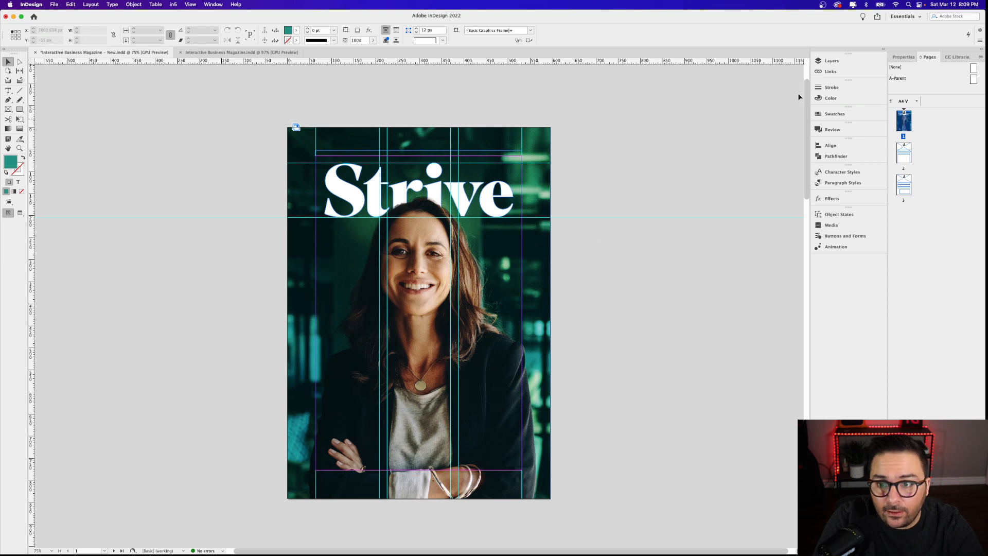
Bring the three cover text frames in Layer 1 to the front, above both cover images and the masthead
{"action": "left_click", "coordinate": [828, 61]}
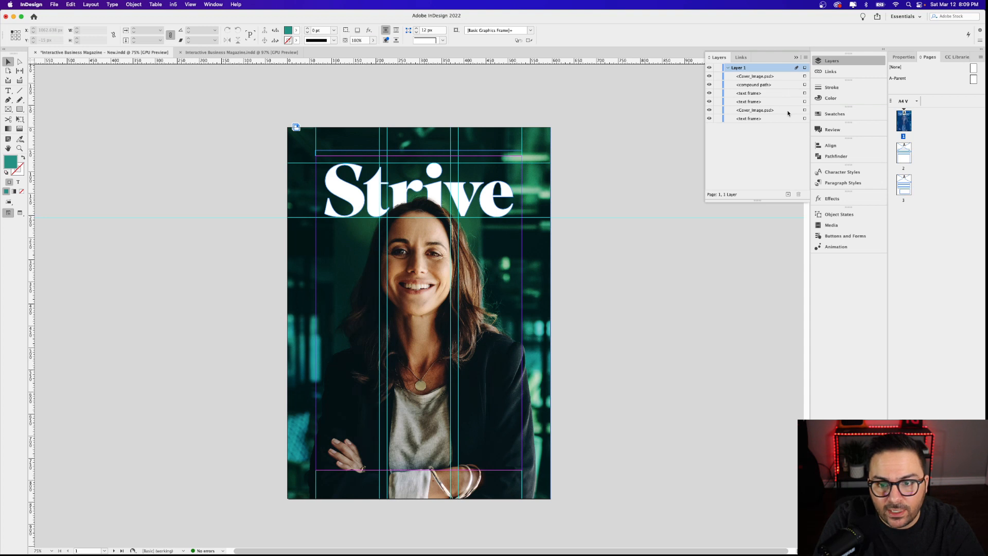
{"action": "left_click", "coordinate": [805, 102]}
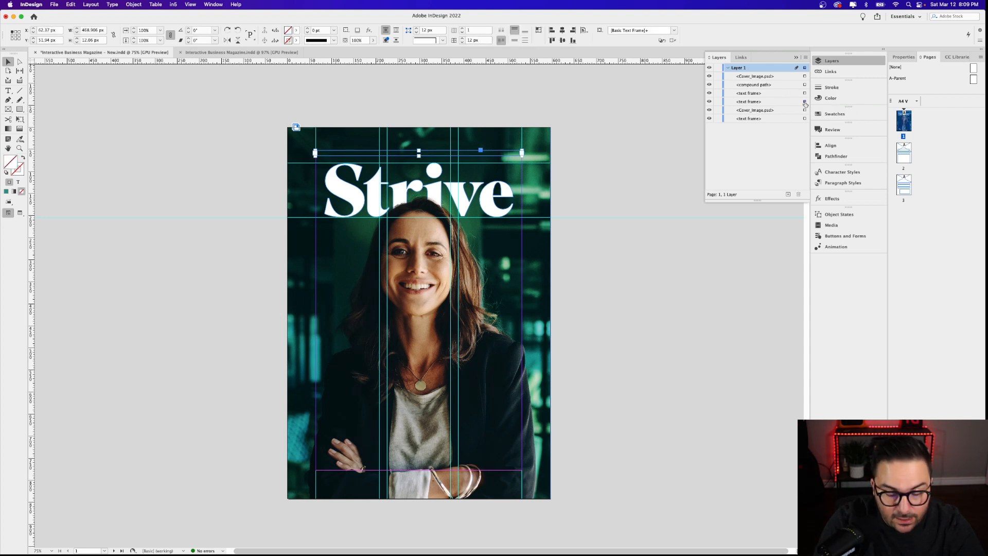
{"action": "key", "text": "super+shift+bracketright"}
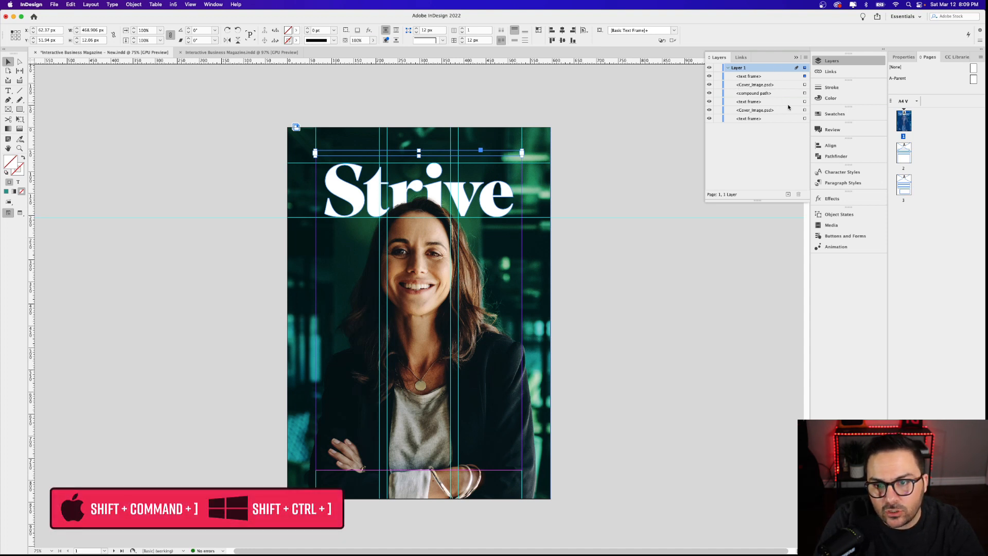
{"action": "left_click", "coordinate": [803, 102]}
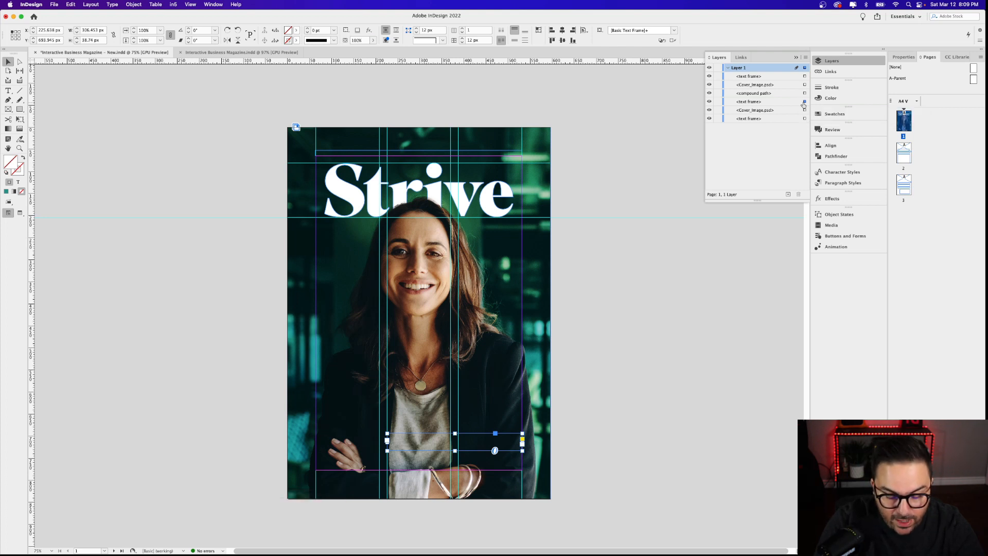
{"action": "key", "text": "super+shift+bracketright"}
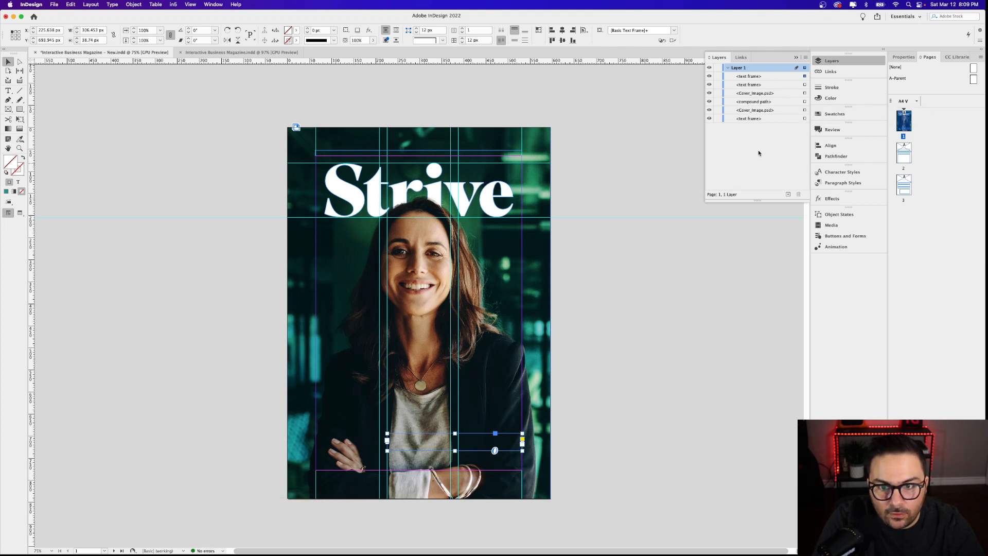
{"action": "left_click", "coordinate": [804, 119]}
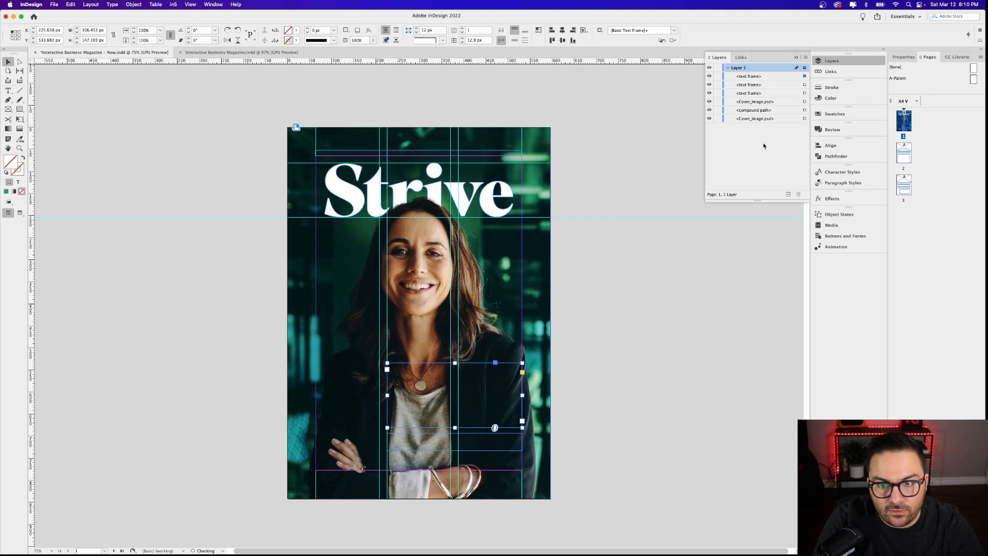
{"action": "key", "text": "super+shift+bracketright"}
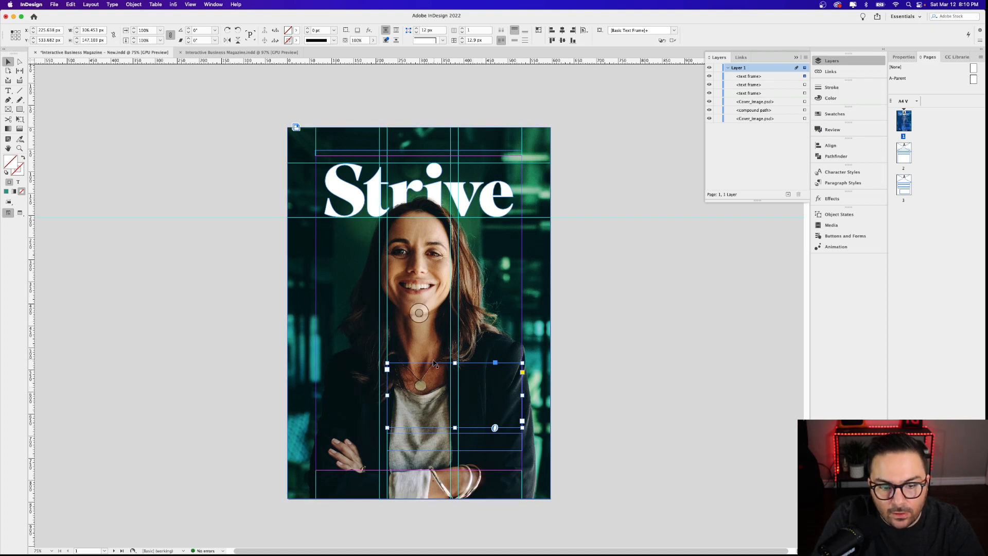
Enter the main headline "100 of the most influential leaders" in the large text frame over the subject's chest
{"action": "double_click", "coordinate": [411, 374]}
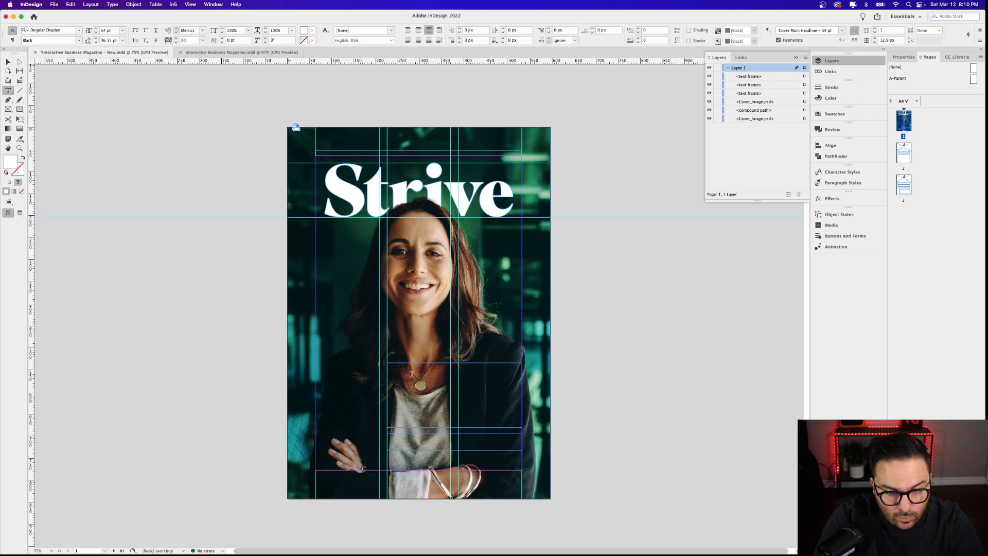
{"action": "type", "text": "1000"}
{"action": "key", "text": "BackSpace"}
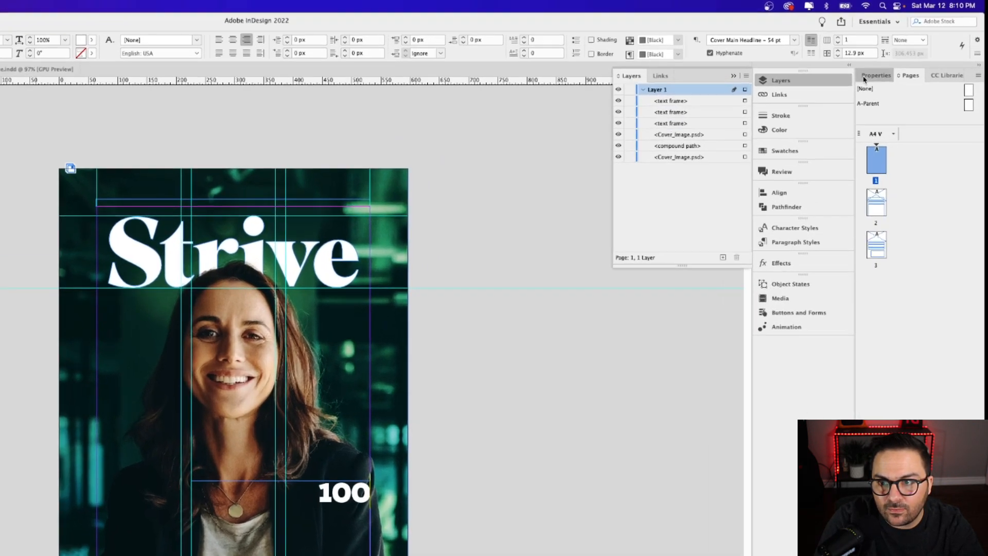
{"action": "left_click", "coordinate": [865, 77]}
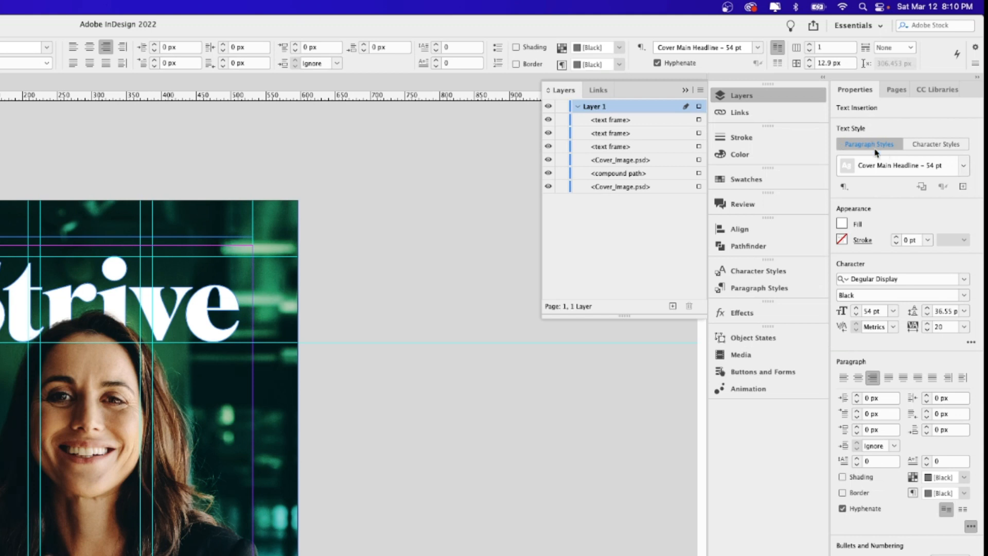
{"action": "left_click", "coordinate": [962, 166]}
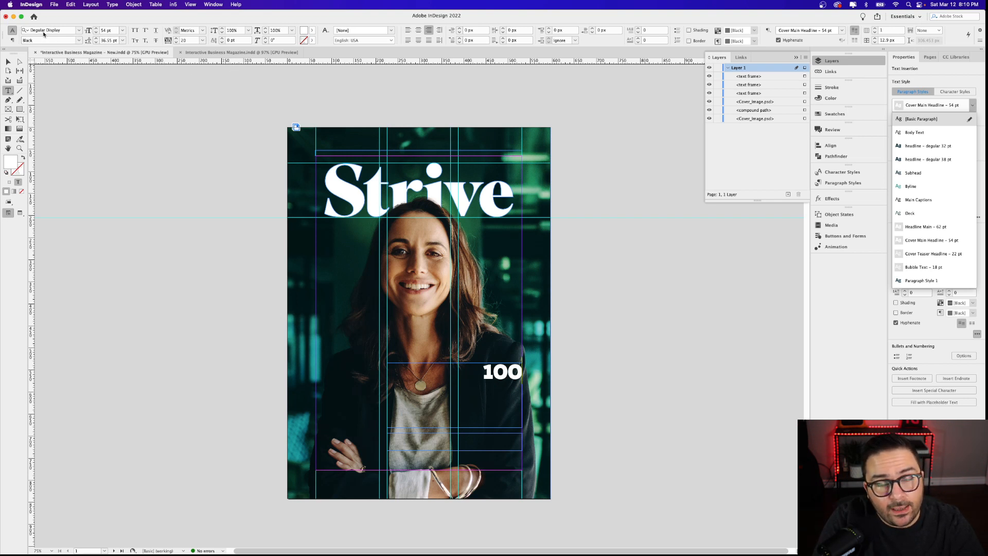
{"action": "left_click", "coordinate": [972, 106]}
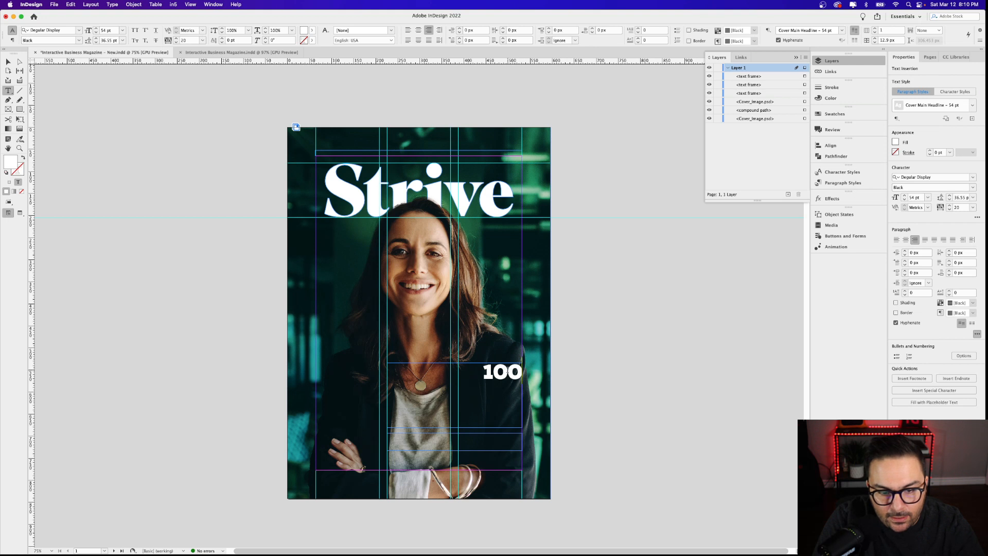
{"action": "type", "text": "of"}
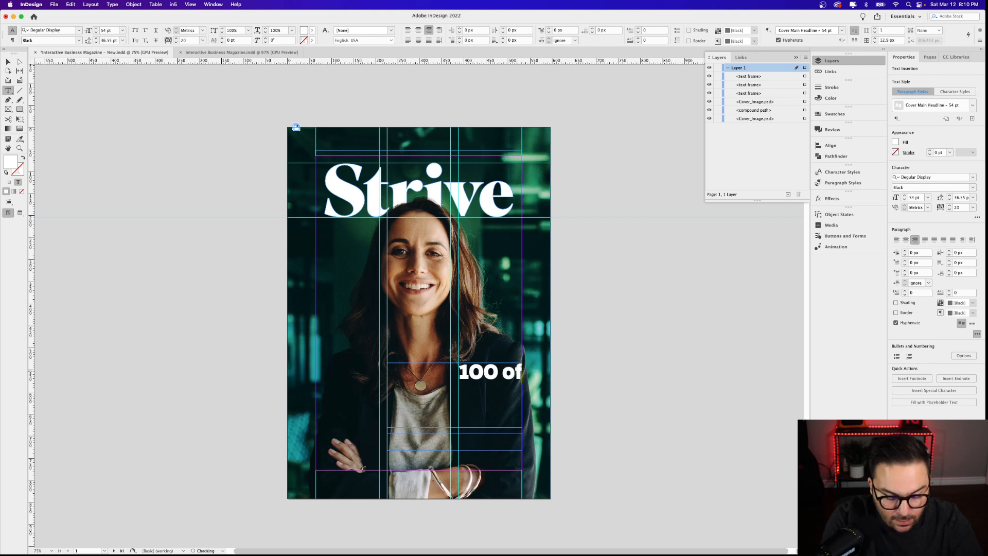
{"action": "type", "text": " the most in"}
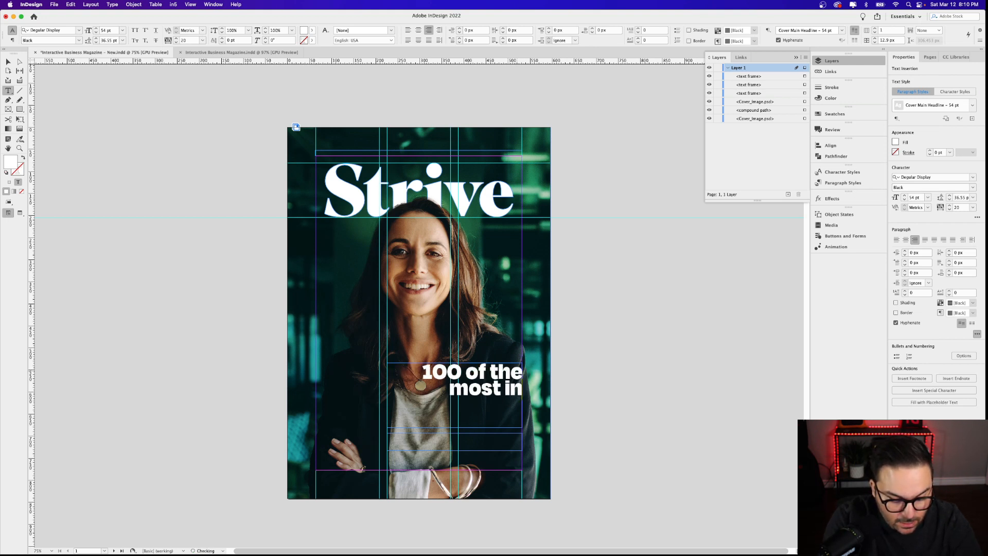
{"action": "type", "text": "fluential"}
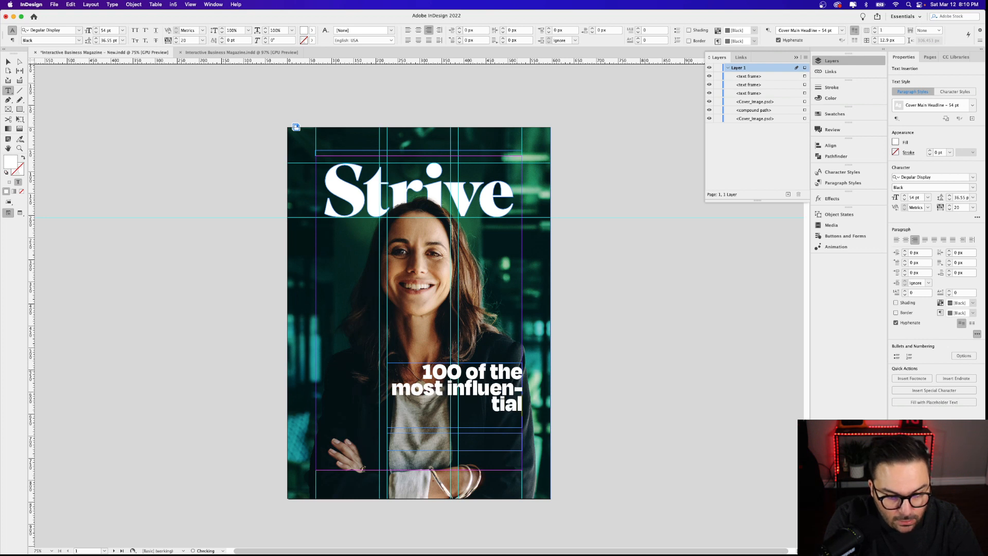
{"action": "type", "text": " leaders"}
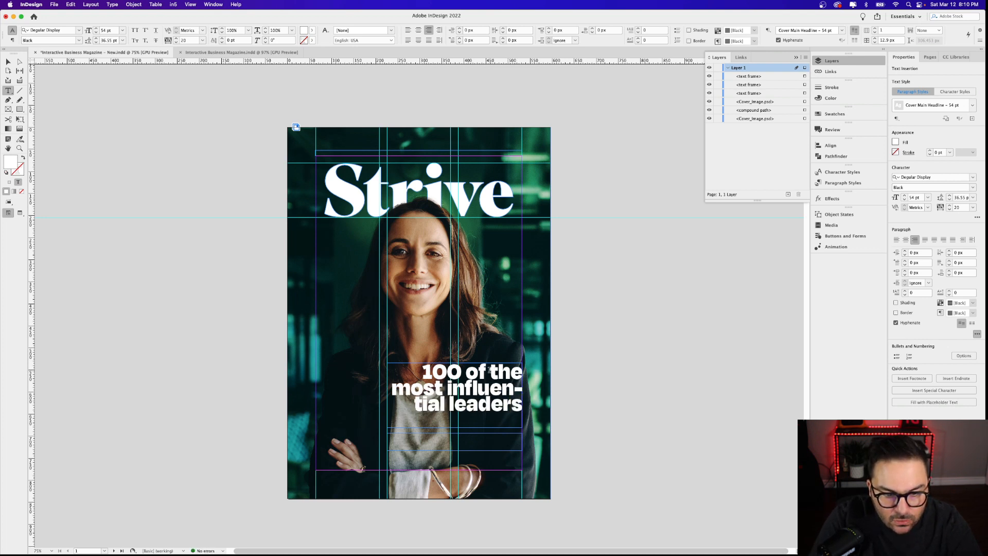
Insert forced line breaks in the headline after "100 of" and after "the most"
{"action": "left_click", "coordinate": [491, 374]}
{"action": "key", "text": "shift+Return"}
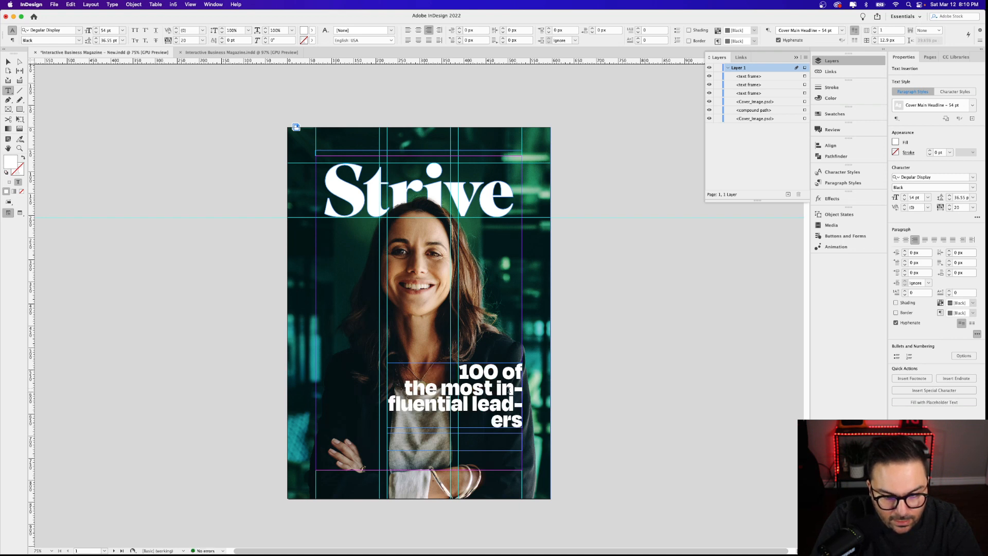
{"action": "key", "text": "shift+Return"}
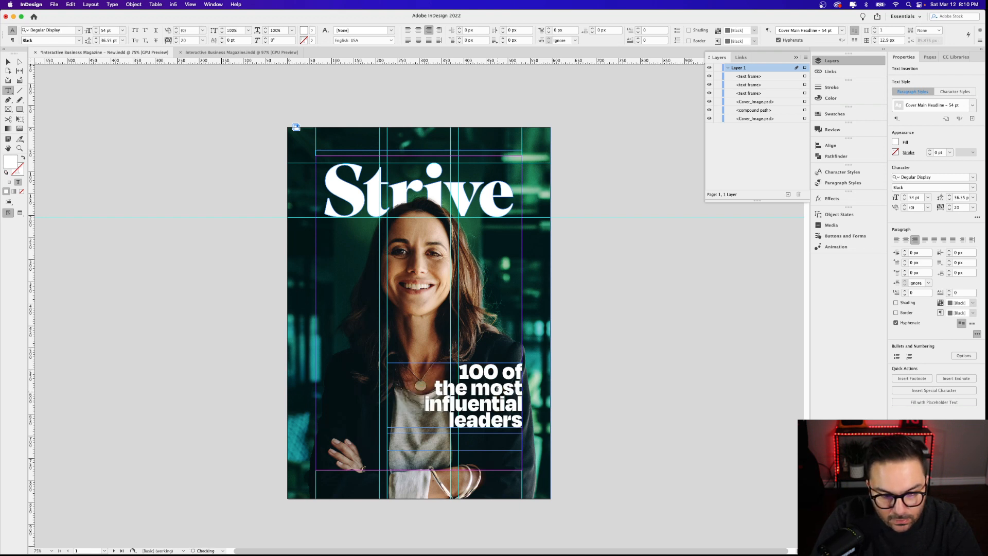
Colour the headline word "influential" with the lightest teal from the Interactive Magazine library colours
{"action": "double_click", "coordinate": [447, 405]}
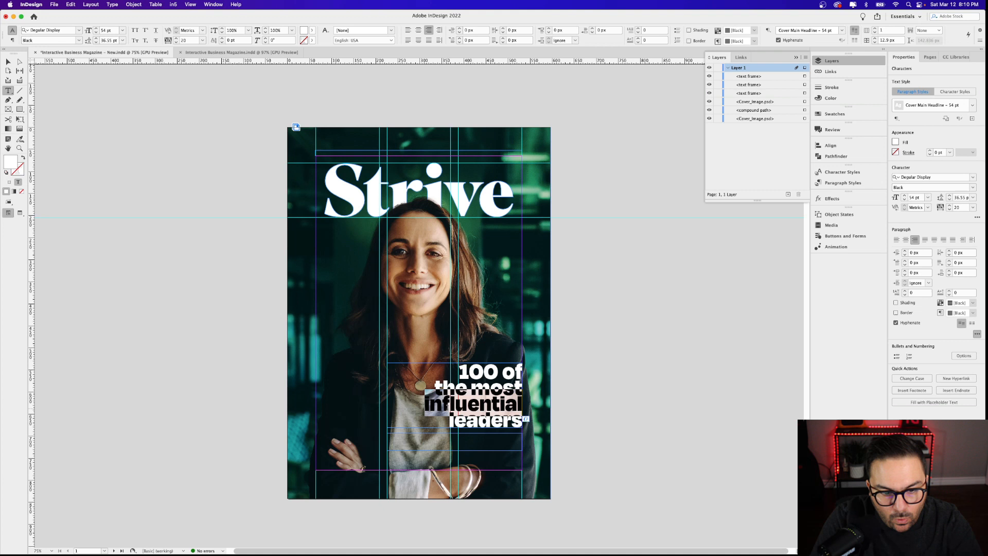
{"action": "left_click", "coordinate": [955, 57]}
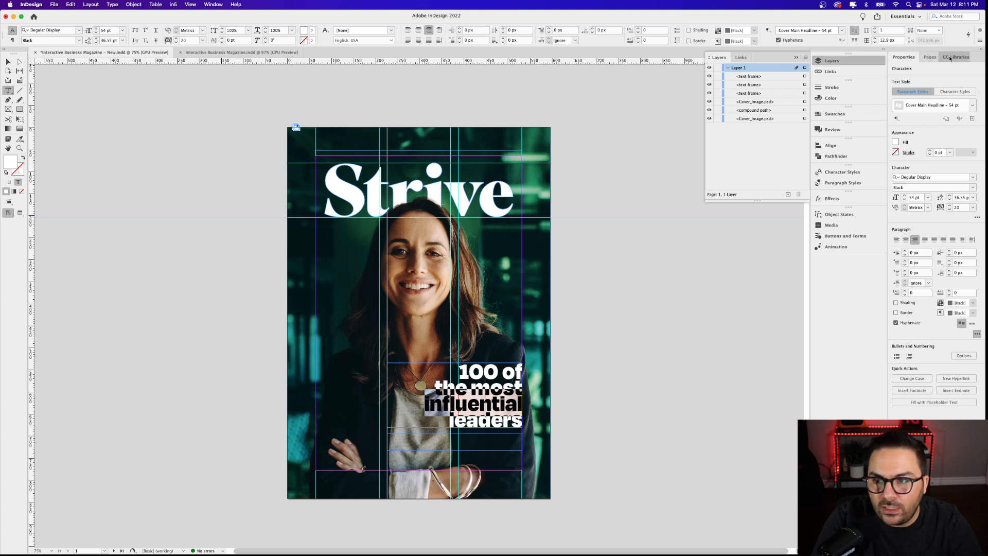
{"action": "left_click", "coordinate": [943, 128]}
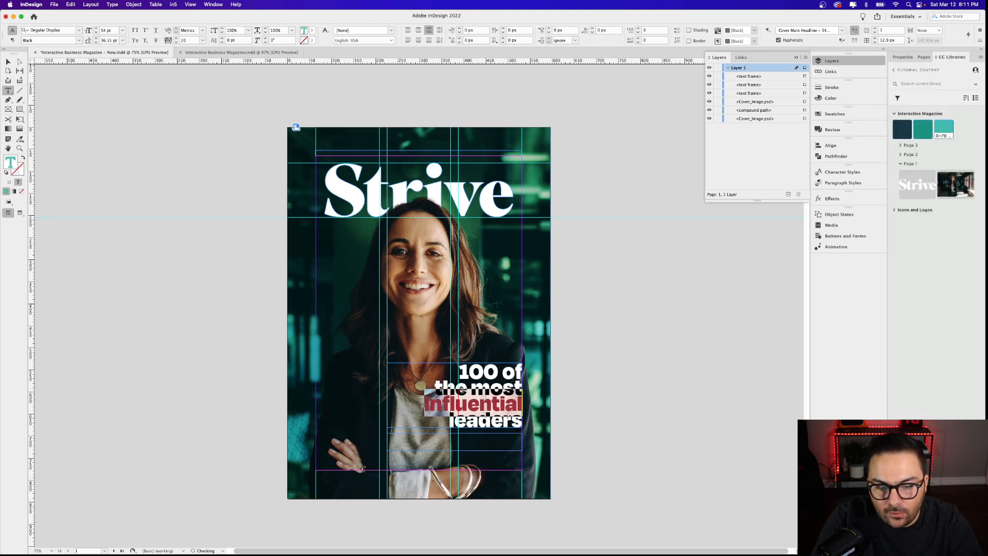
{"action": "left_click", "coordinate": [455, 398]}
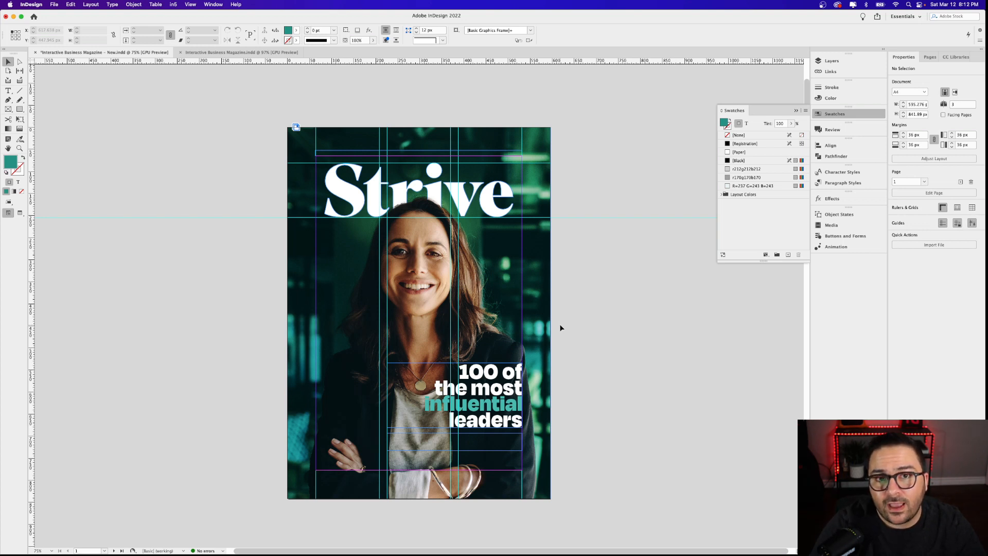
Draw a full-width rectangle frame about 595 by 464 px over the lower part of the cover and fill it with Black
{"action": "left_click", "coordinate": [7, 110]}
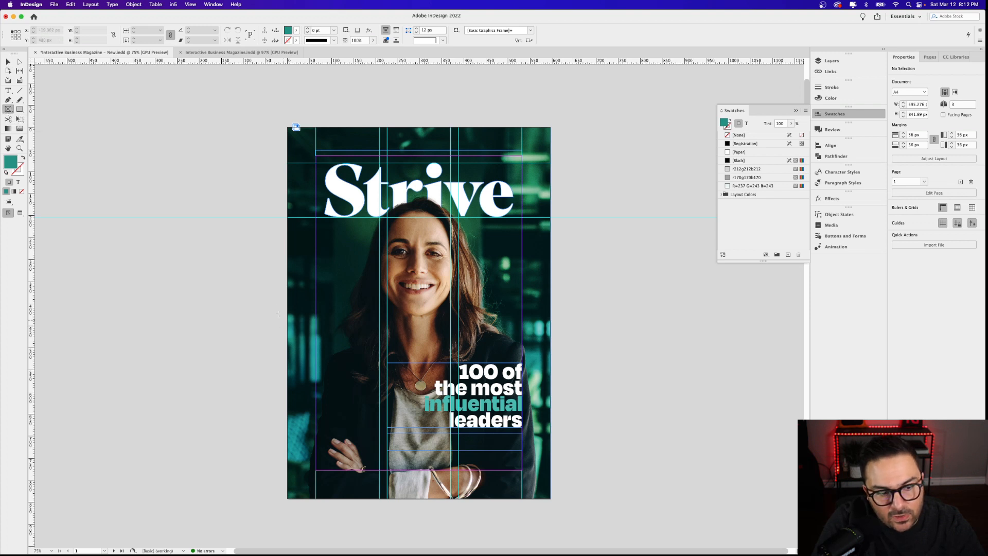
{"action": "left_click_drag", "start_coordinate": [287, 294], "coordinate": [551, 498]}
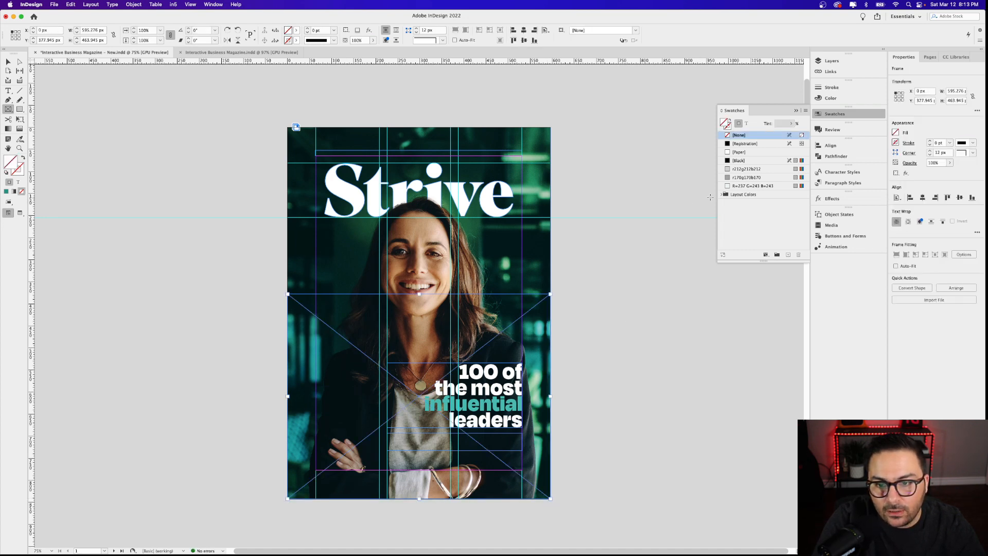
{"action": "left_click", "coordinate": [738, 160]}
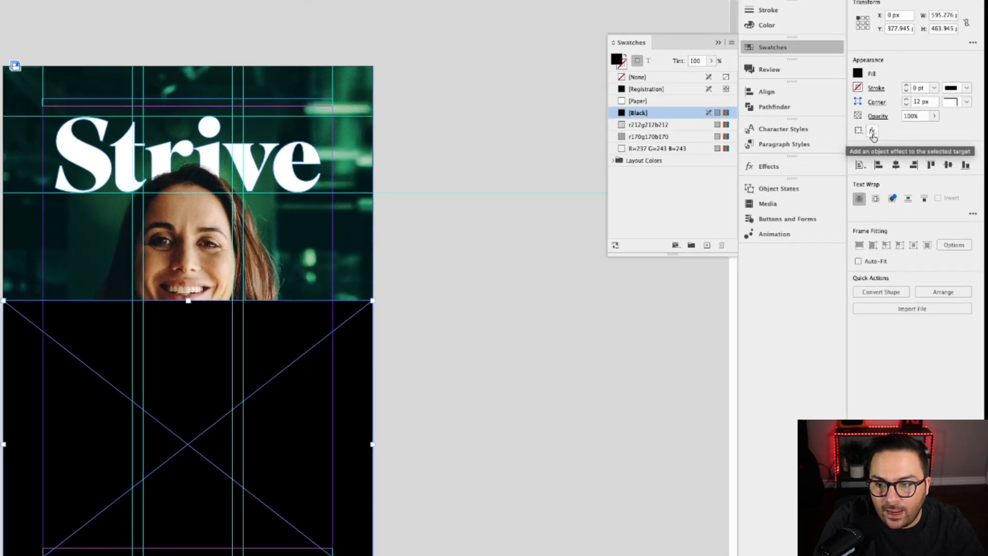
Apply a linear Gradient Feather to the black frame at a 90° angle, with the gradient midpoint at 53.74%
{"action": "left_click", "coordinate": [872, 132]}
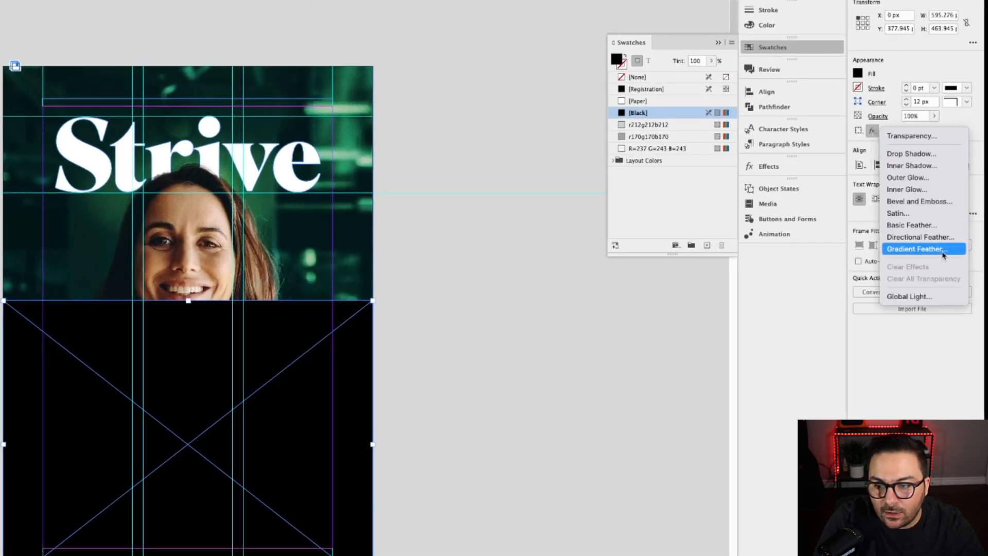
{"action": "left_click", "coordinate": [916, 249]}
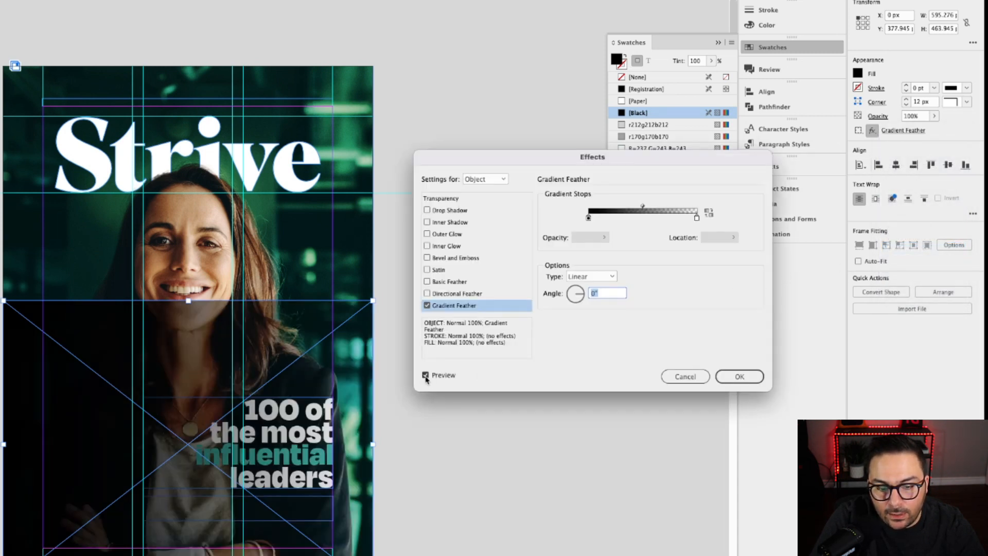
{"action": "left_click", "coordinate": [583, 295]}
{"action": "mouse_move", "coordinate": [583, 296]}
{"action": "left_mouse_down"}
{"action": "mouse_move", "coordinate": [576, 288]}
{"action": "mouse_move", "coordinate": [562, 295]}
{"action": "left_mouse_up"}
{"action": "type", "text": "90"}
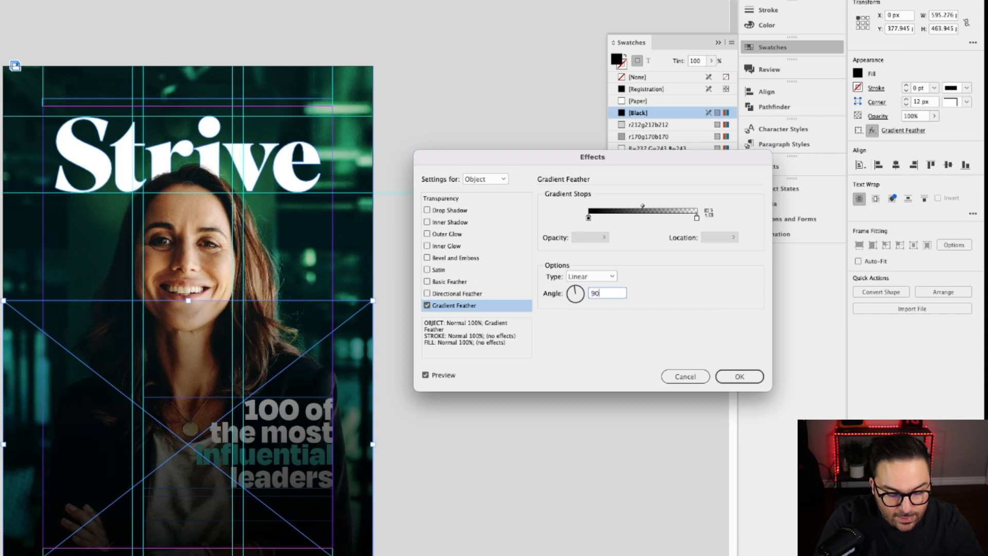
{"action": "key", "text": "Tab"}
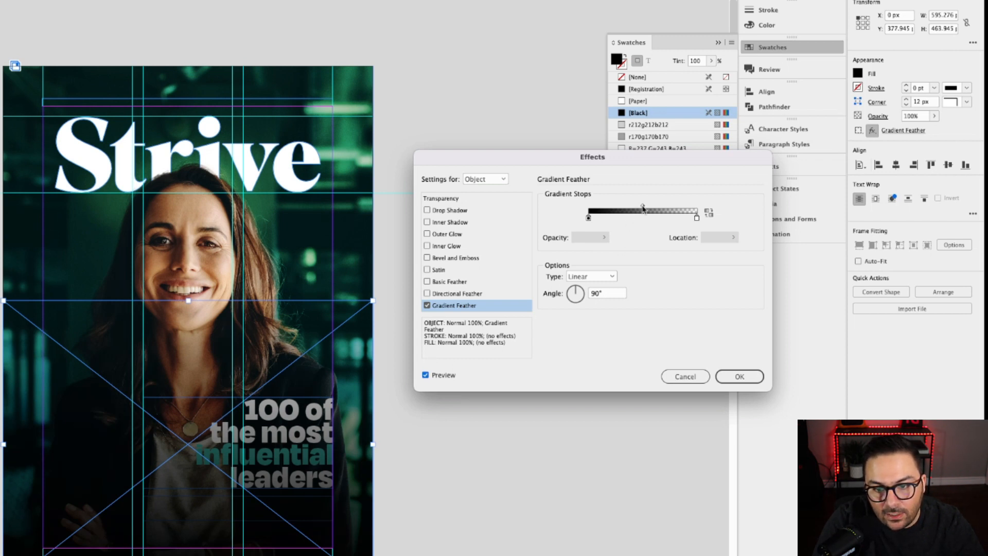
{"action": "mouse_move", "coordinate": [642, 206]}
{"action": "left_mouse_down"}
{"action": "mouse_move", "coordinate": [627, 207]}
{"action": "mouse_move", "coordinate": [653, 207]}
{"action": "mouse_move", "coordinate": [644, 210]}
{"action": "left_mouse_up"}
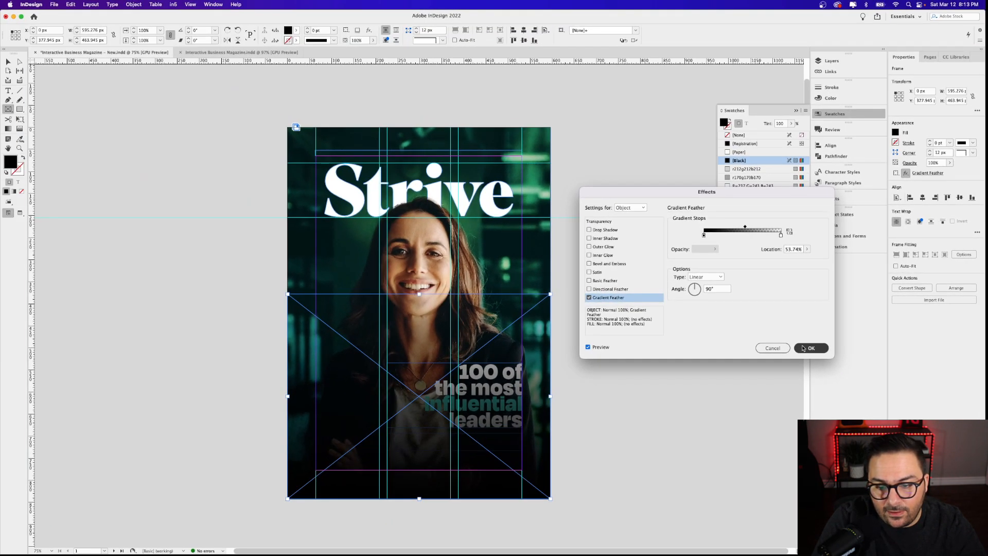
{"action": "left_click", "coordinate": [739, 376]}
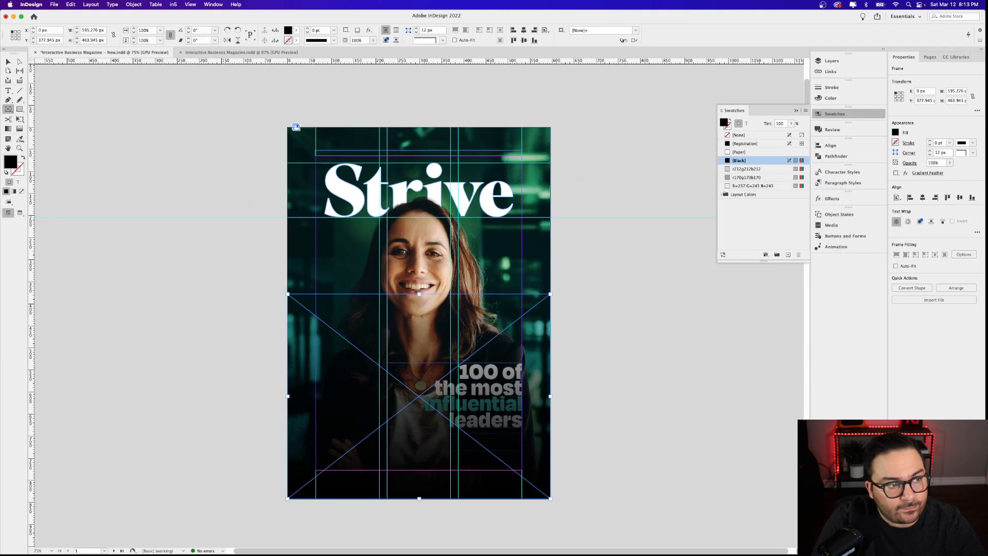
{"action": "left_click", "coordinate": [9, 61]}
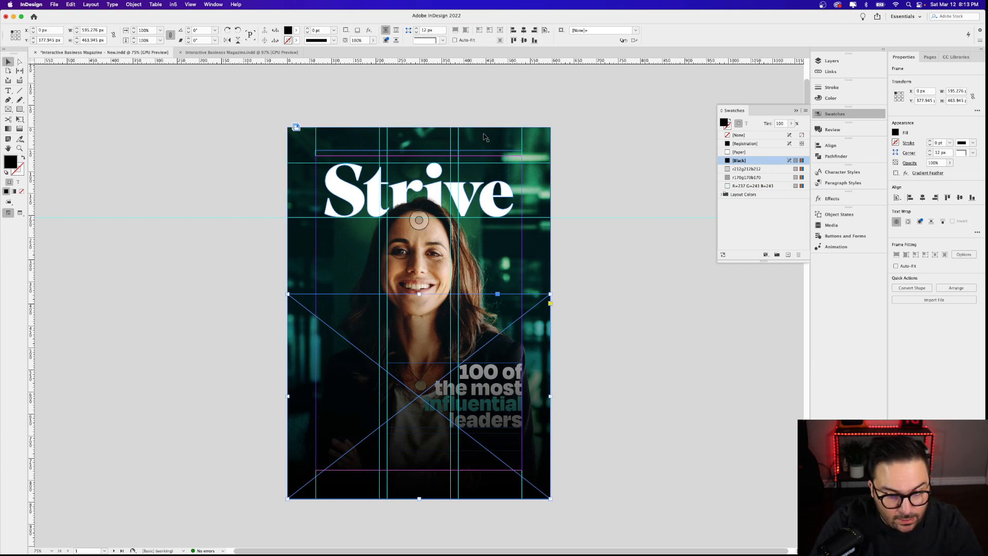
Send the black gradient frame backward in the stacking order until it sits behind the cover headline text
{"action": "key", "text": "super+bracketleft"}
{"action": "key", "text": "super+bracketleft"}
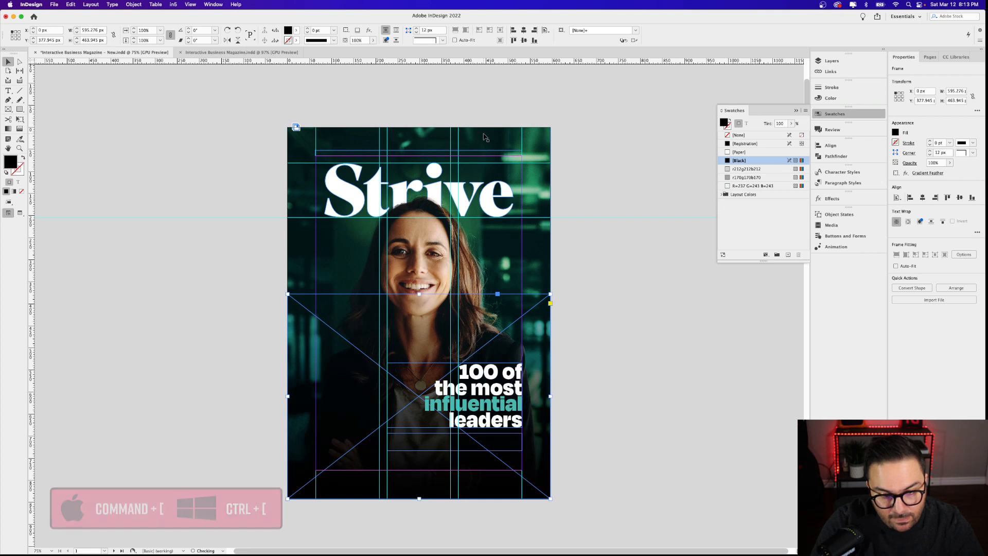
{"action": "key", "text": "super+bracketright"}
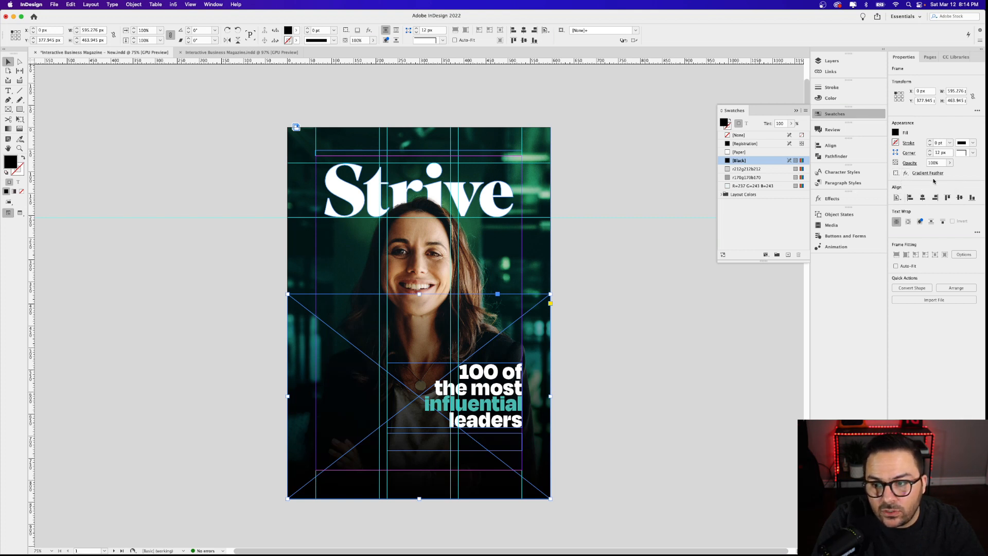
Try the Multiply blending mode with 77% opacity on the black frame, followed by the Overlay mode
{"action": "left_click", "coordinate": [905, 173]}
{"action": "left_click", "coordinate": [841, 173]}
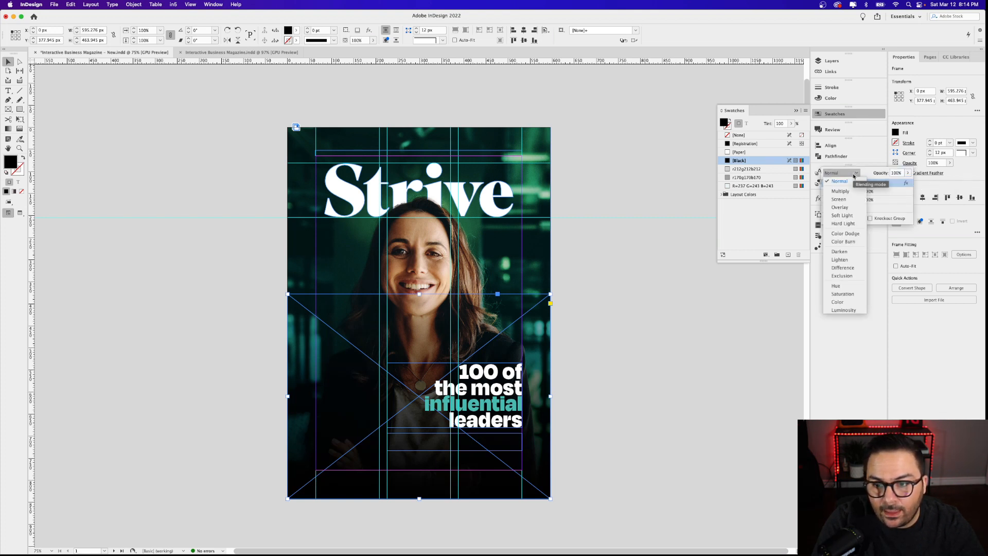
{"action": "left_click", "coordinate": [844, 182]}
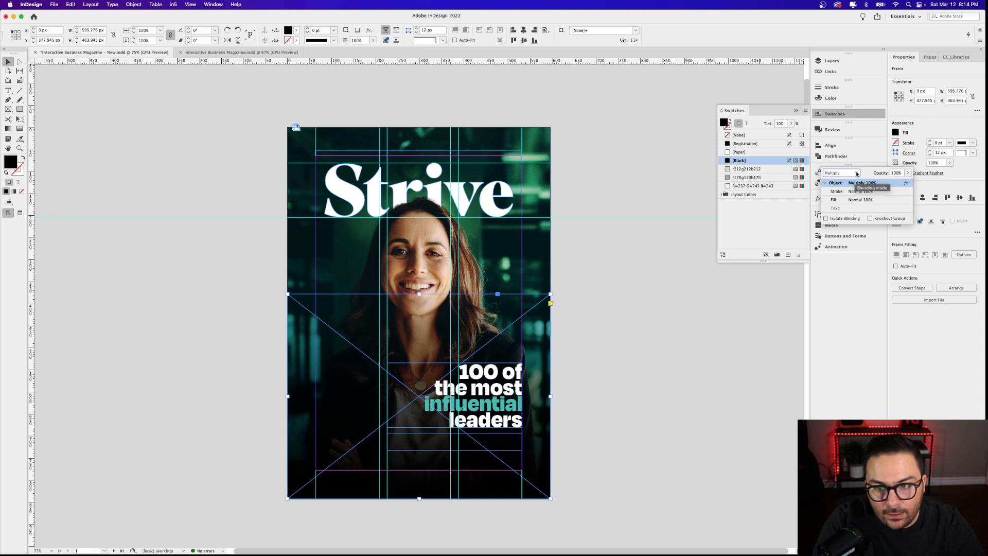
{"action": "left_click", "coordinate": [908, 173]}
{"action": "left_click_drag", "start_coordinate": [906, 183], "coordinate": [898, 183]}
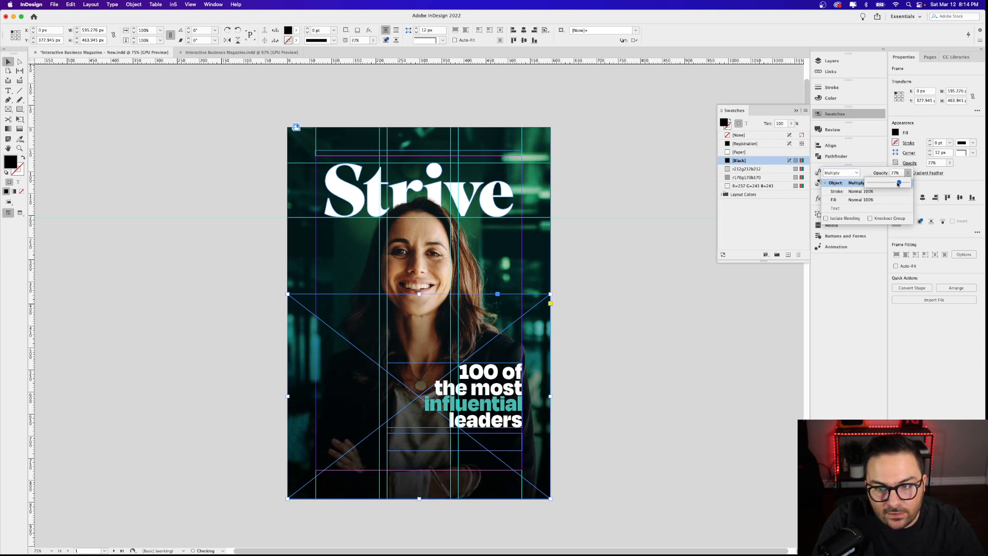
{"action": "left_click", "coordinate": [840, 173]}
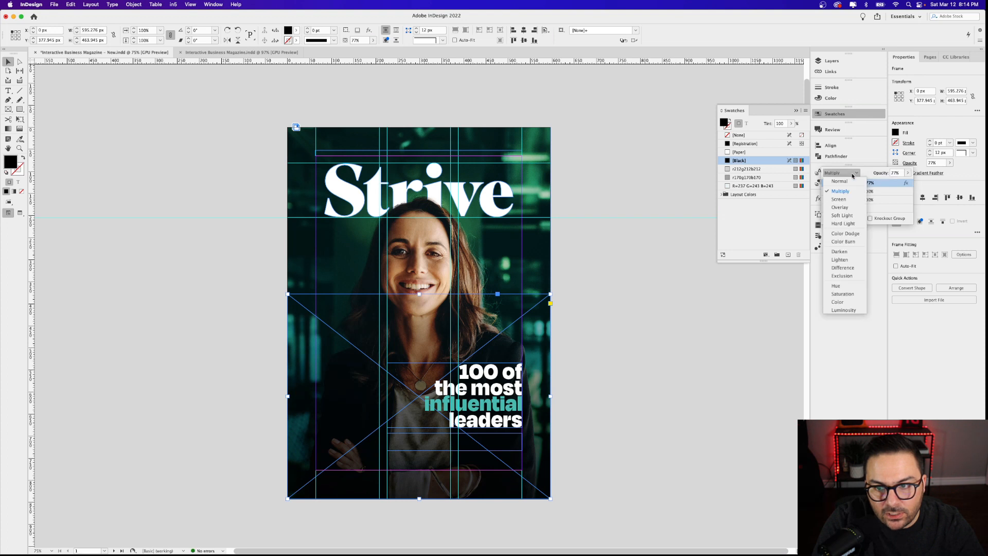
{"action": "left_click", "coordinate": [840, 207]}
{"action": "left_click", "coordinate": [843, 173]}
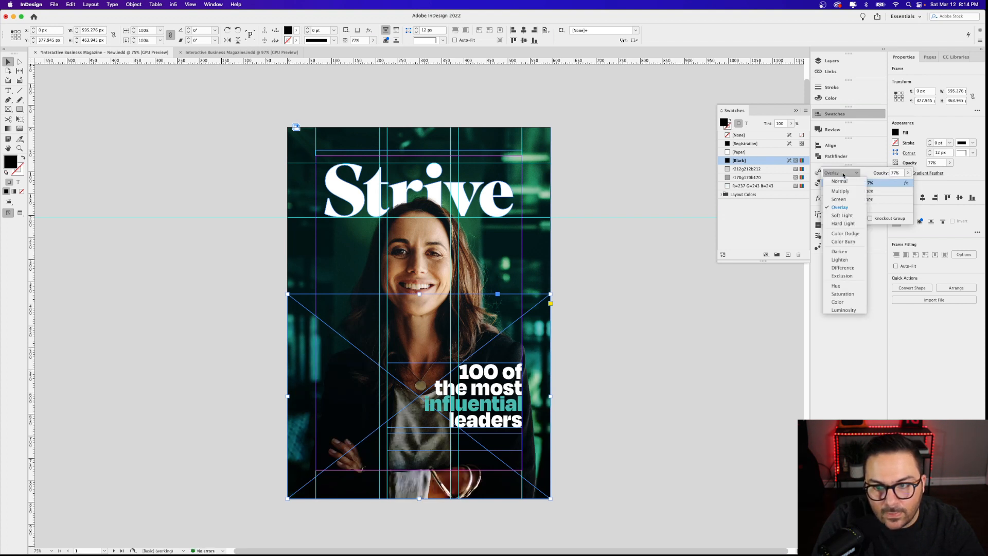
Set the black frame's blending mode to Normal and its opacity to 85%, and deselect it
{"action": "left_click", "coordinate": [839, 181]}
{"action": "left_click", "coordinate": [906, 174]}
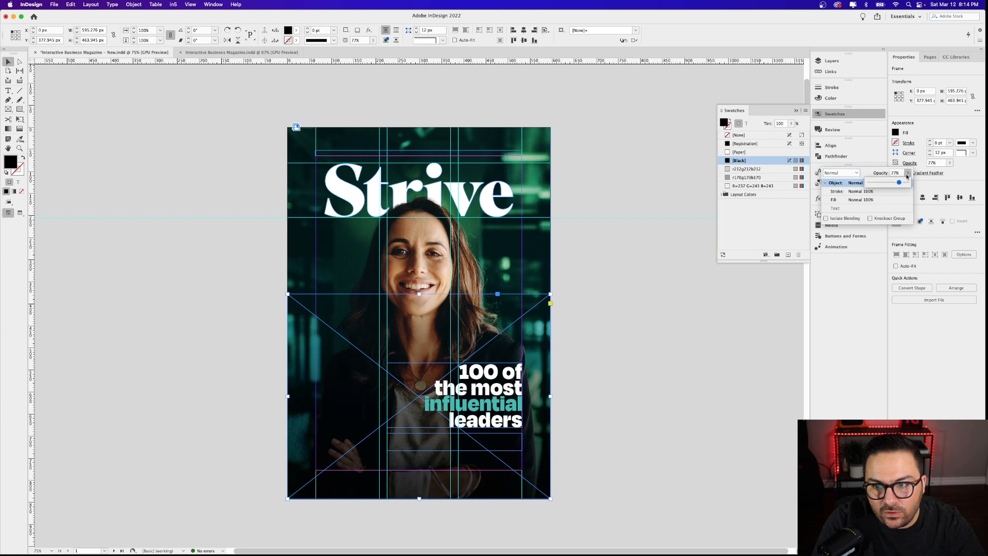
{"action": "left_click_drag", "start_coordinate": [898, 183], "coordinate": [901, 183]}
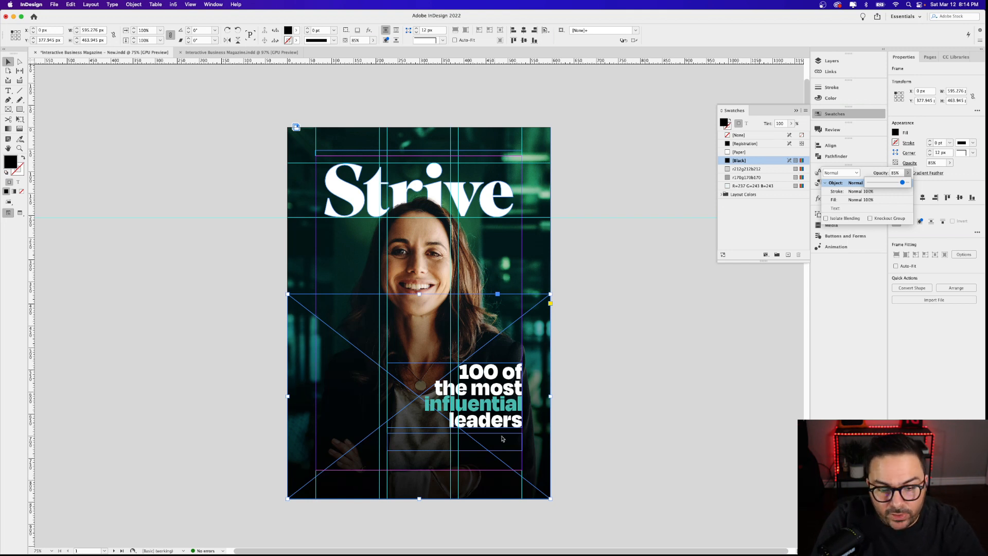
{"action": "left_click", "coordinate": [577, 414]}
{"action": "left_click", "coordinate": [576, 412]}
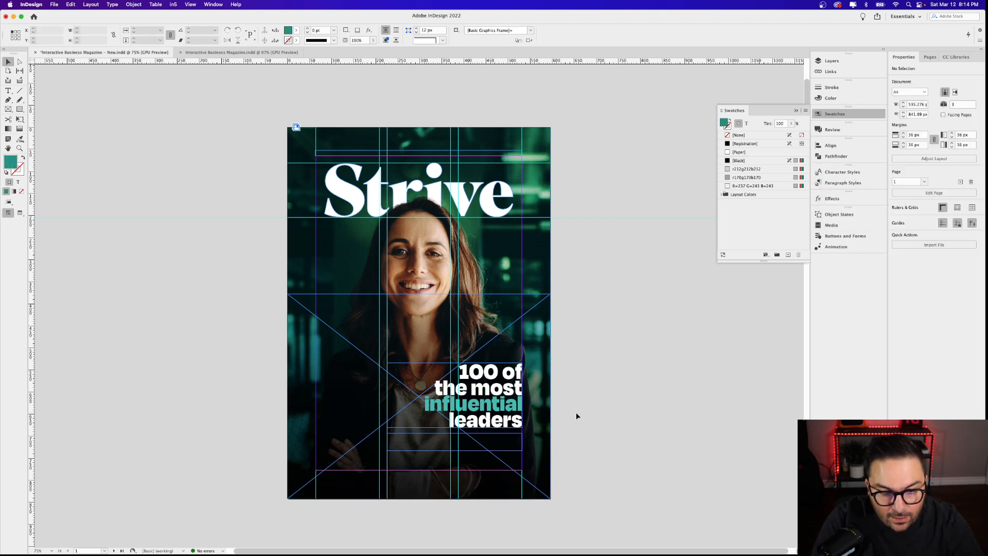
Fill the text frame below the headline with "Taverna Technology CEO", the CEO's full name and "tops the list of leaders"
{"action": "double_click", "coordinate": [480, 445]}
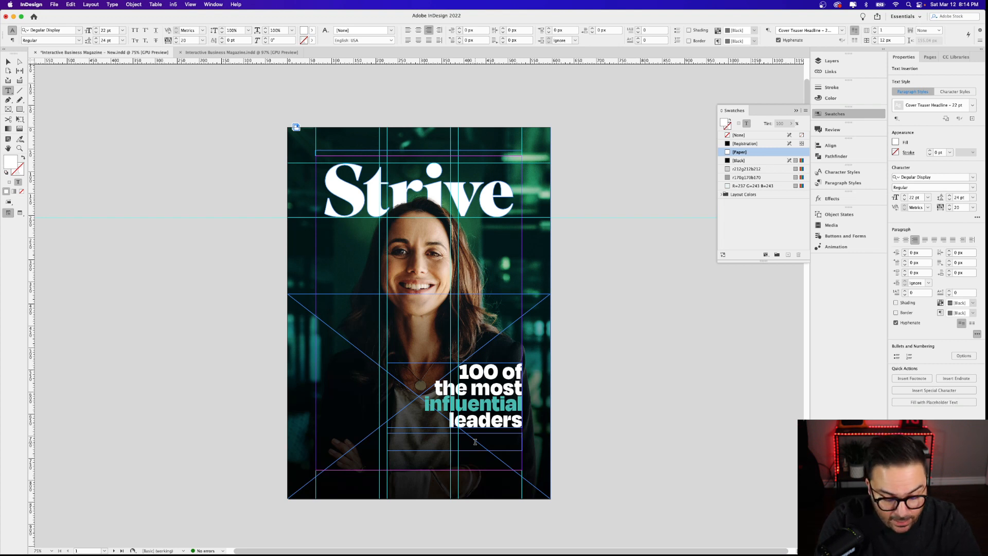
{"action": "type", "text": "Taverna"}
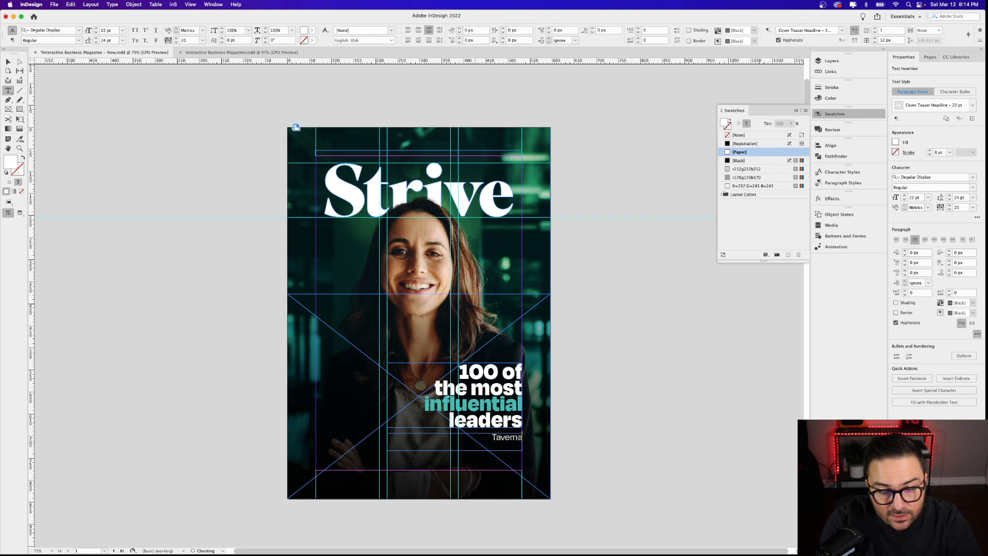
{"action": "type", "text": " Tec"}
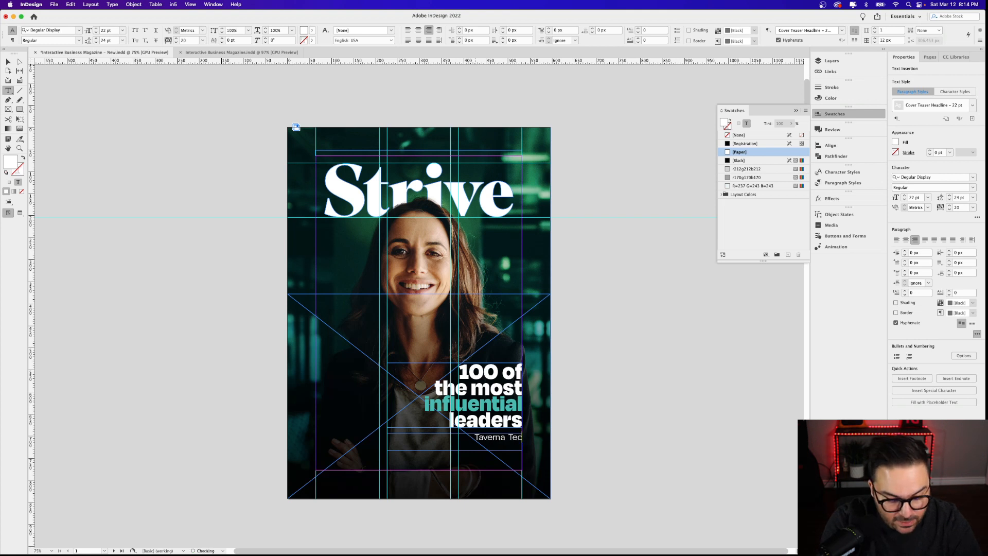
{"action": "type", "text": "hnology"}
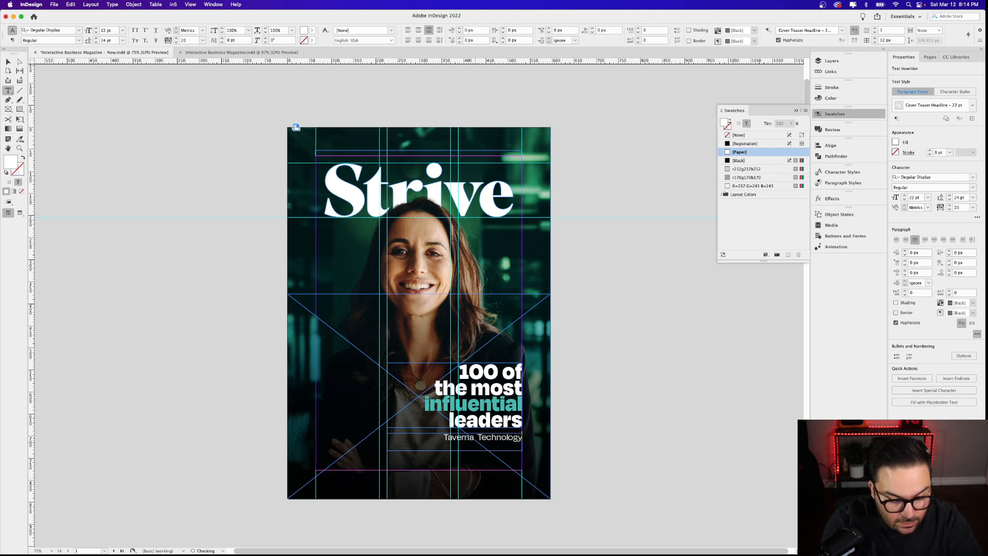
{"action": "type", "text": " CEO Jess"}
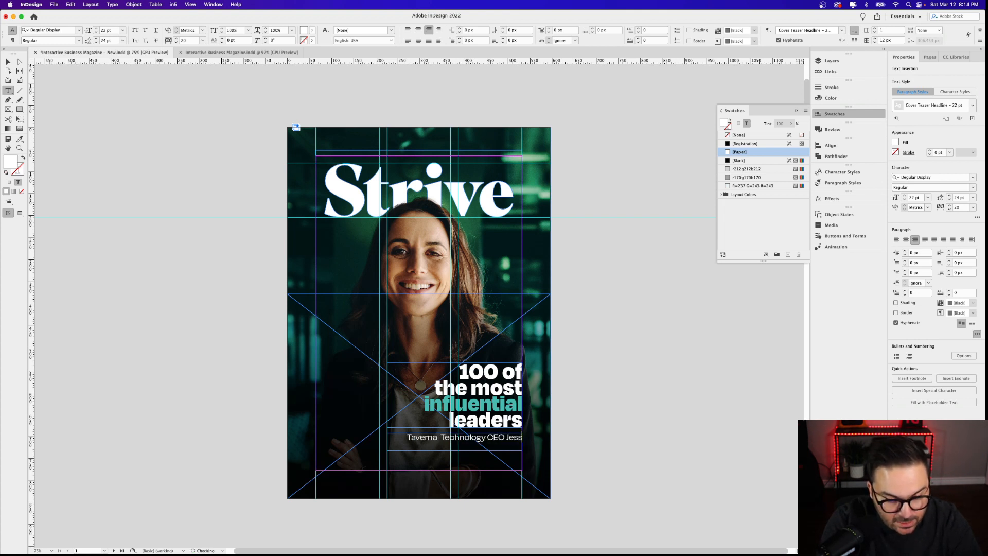
{"action": "type", "text": "ica Elliott"}
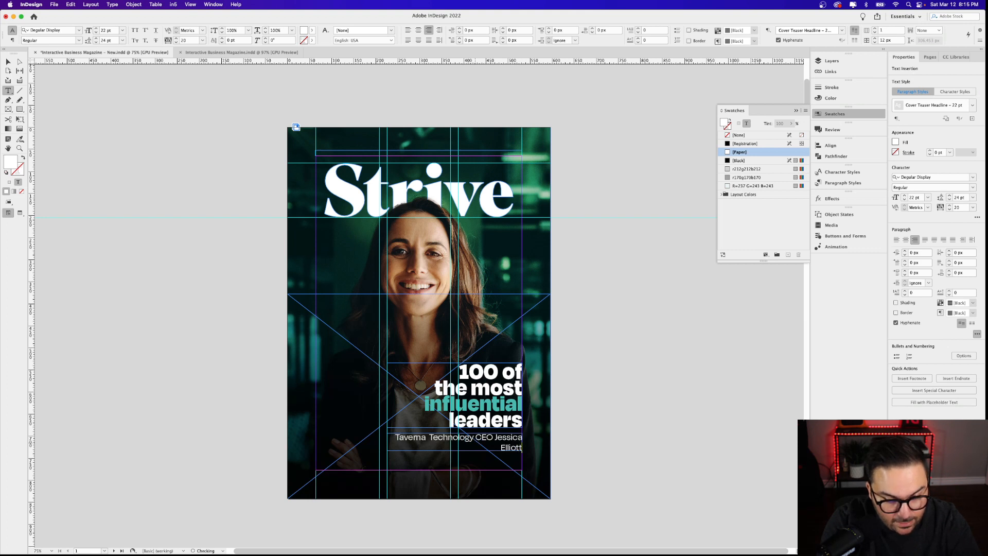
{"action": "type", "text": " tops th"}
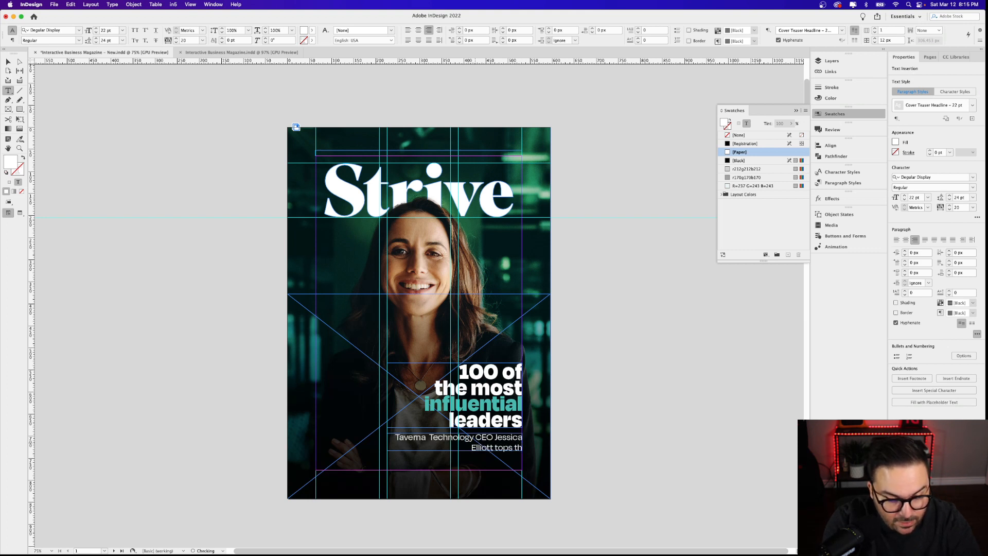
{"action": "type", "text": "e list"}
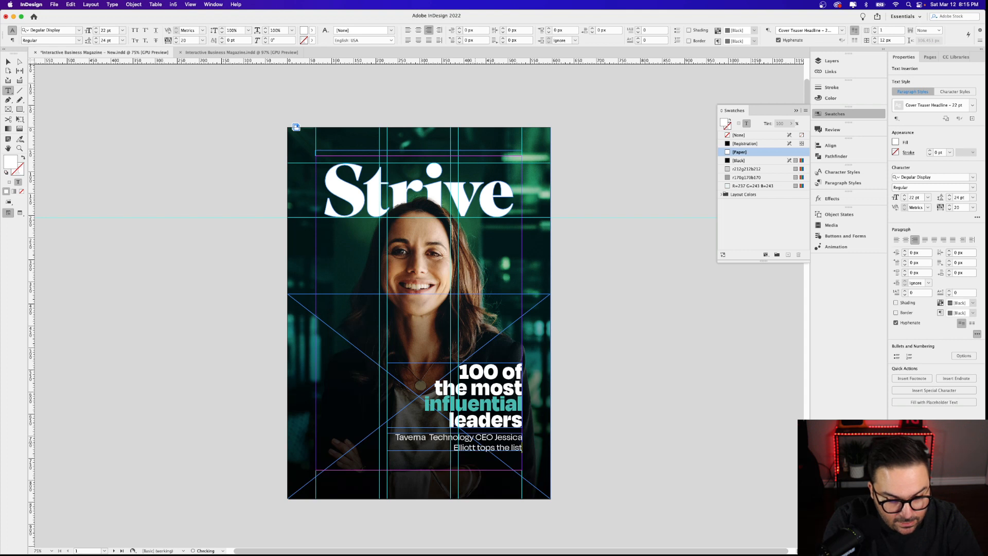
{"action": "type", "text": " of leaders"}
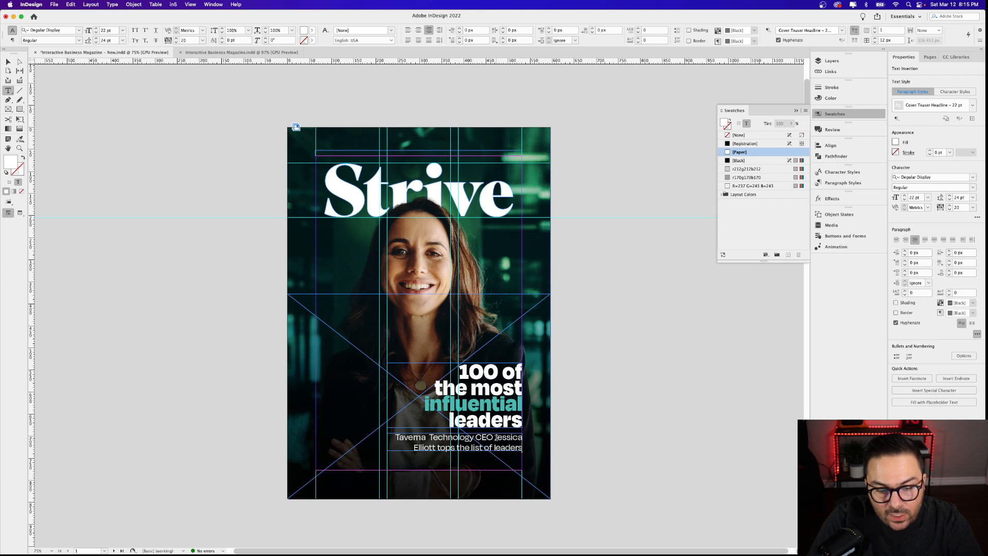
Insert a forced line break after "CEO" in the teaser text below the headline
{"action": "left_click", "coordinate": [513, 437]}
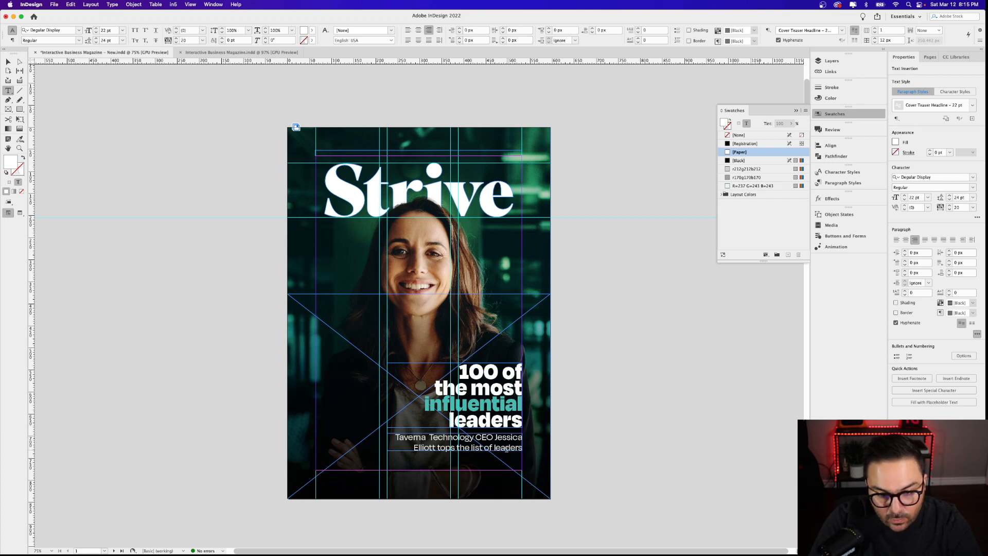
{"action": "left_click", "coordinate": [495, 439]}
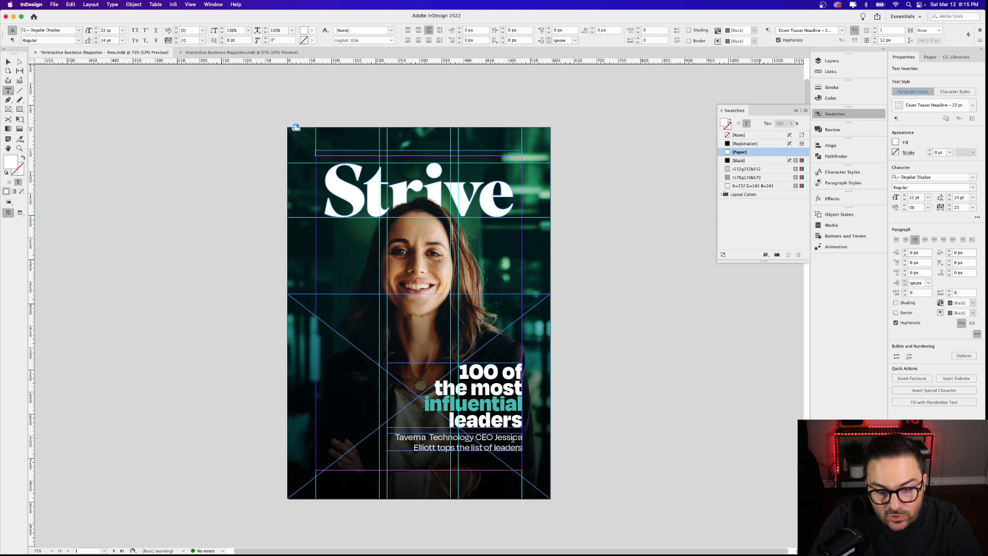
{"action": "left_click", "coordinate": [513, 438]}
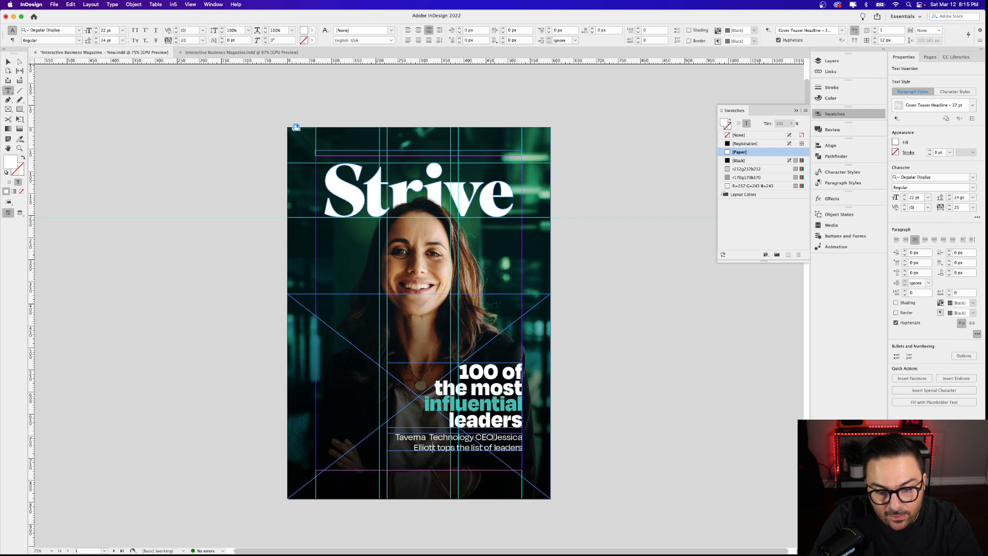
{"action": "left_click", "coordinate": [493, 437]}
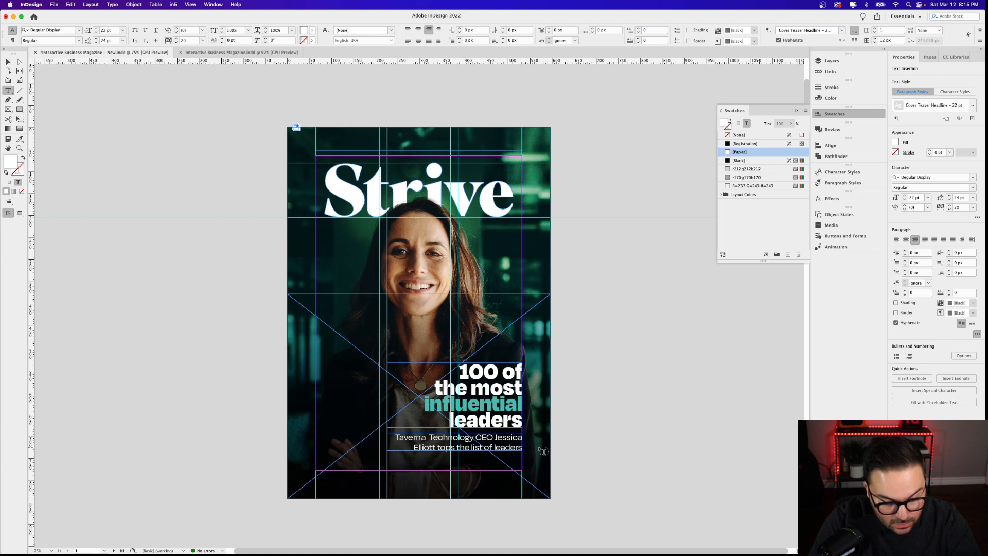
{"action": "key", "text": "shift+Return"}
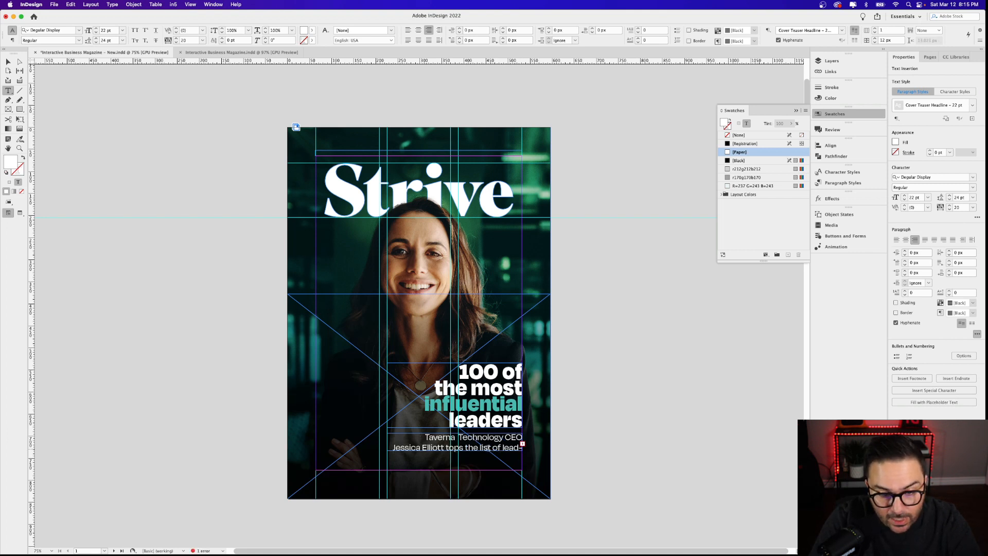
Delete "of leaders" from the end of the teaser text so it ends with "tops the list"
{"action": "left_click_drag", "start_coordinate": [492, 447], "coordinate": [522, 447]}
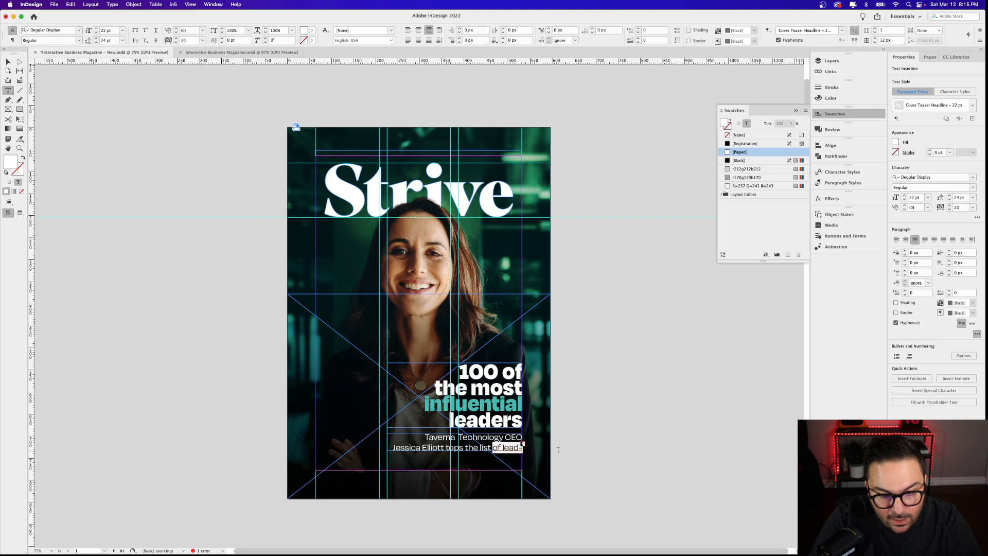
{"action": "key", "text": "BackSpace"}
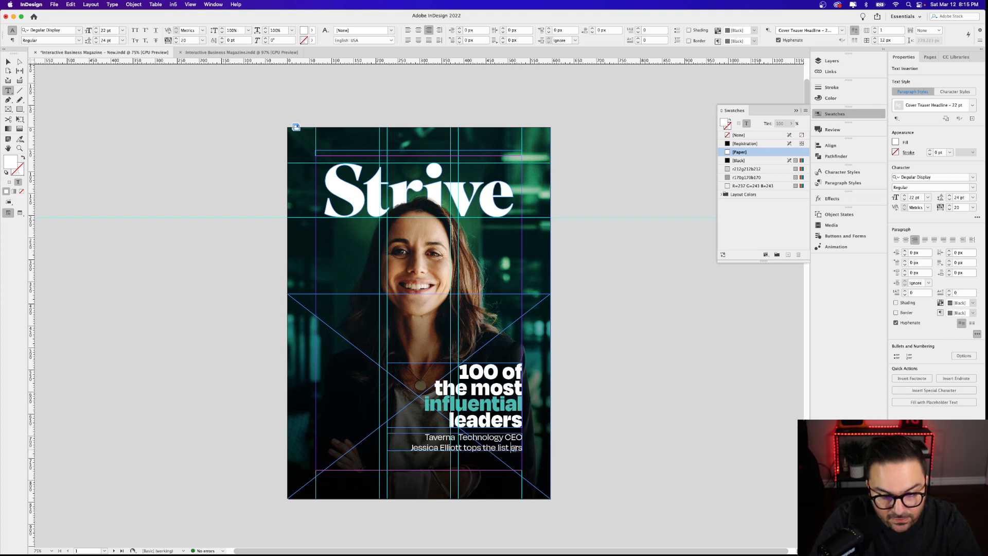
{"action": "double_click", "coordinate": [516, 448]}
{"action": "key", "text": "BackSpace"}
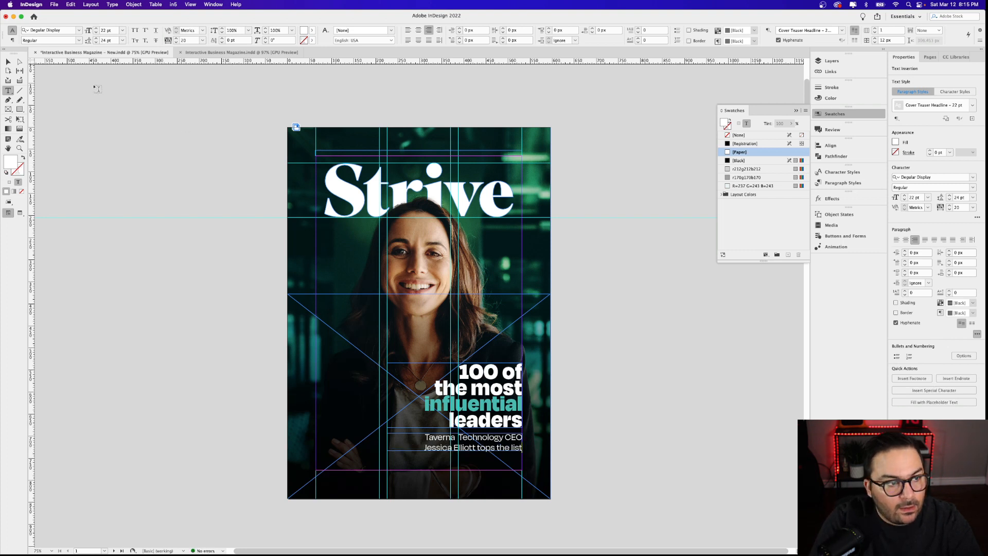
Enter "BUSINESS MAGAZINE" in the text frame above the Strive masthead and deselect it
{"action": "left_click", "coordinate": [8, 61]}
{"action": "double_click", "coordinate": [401, 152]}
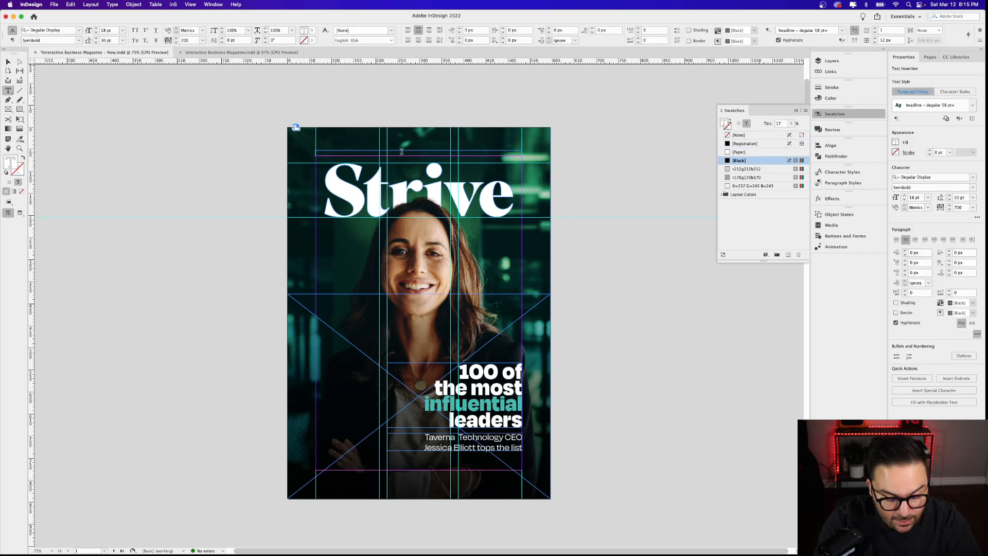
{"action": "type", "text": "BUSINE"}
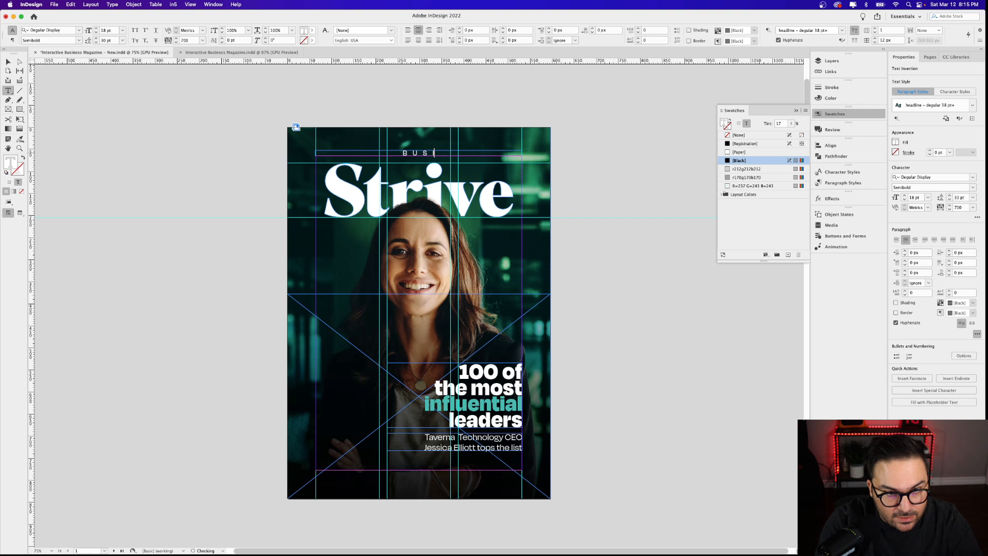
{"action": "type", "text": "SS MAGAZINE"}
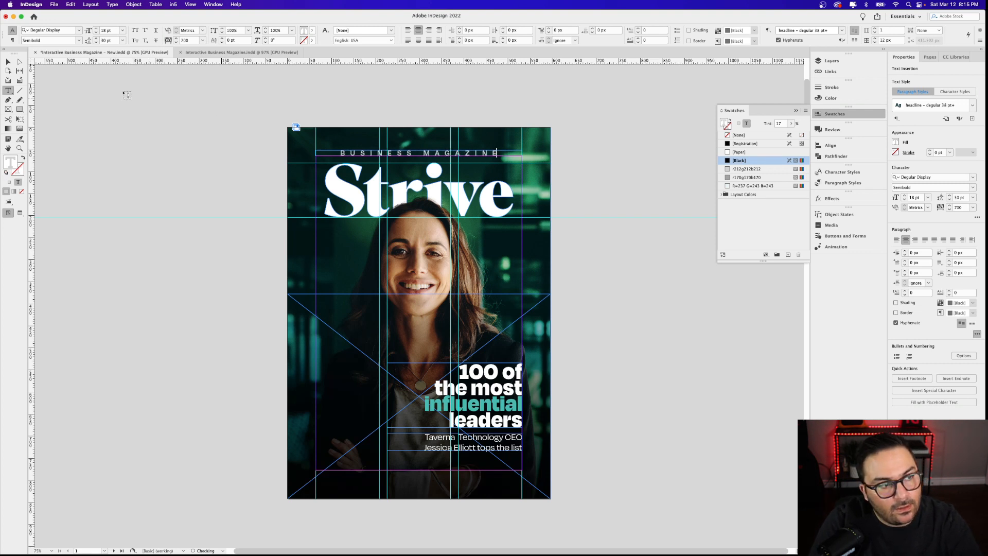
{"action": "key", "text": "Escape"}
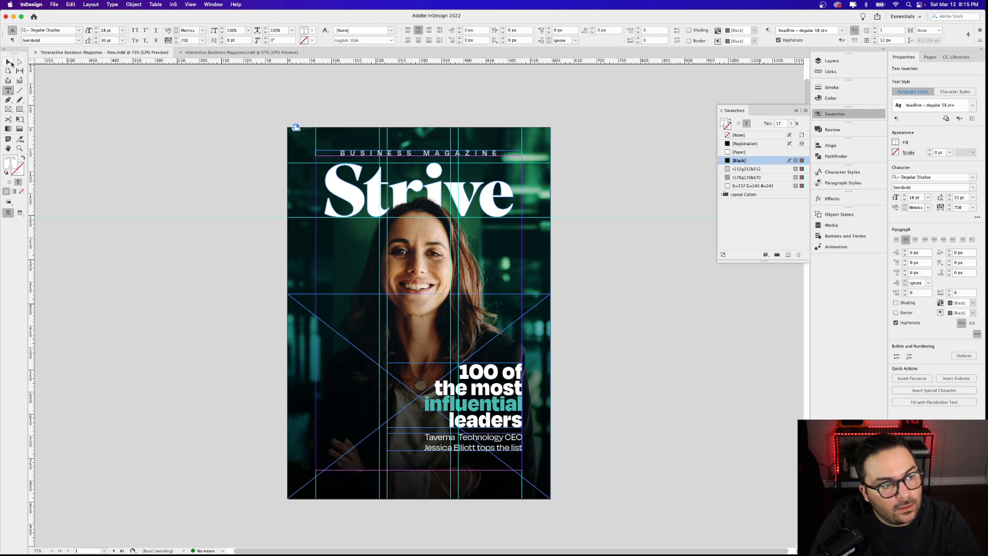
{"action": "left_click", "coordinate": [239, 174]}
{"action": "key", "text": "w"}
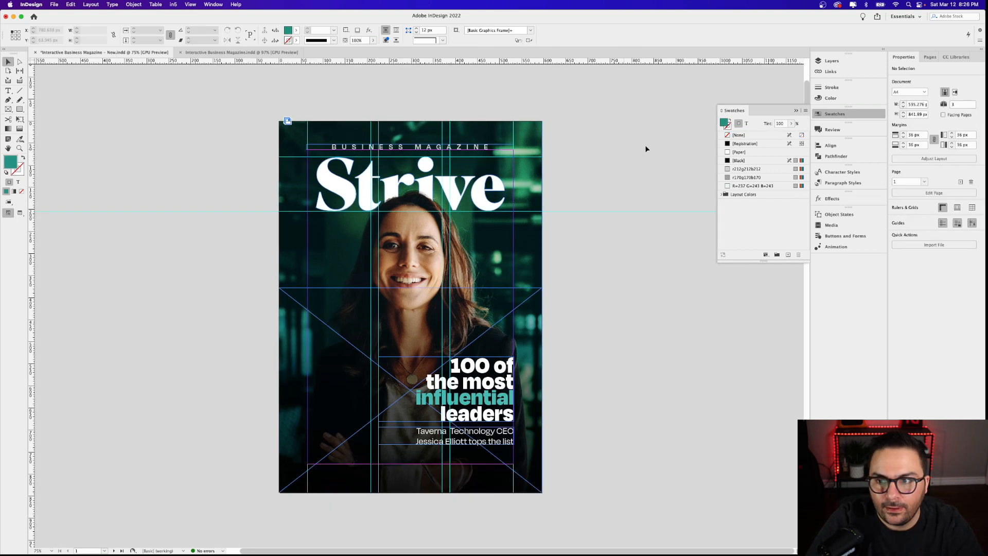
Go to page 2 and place the photo from the library's Page 2 group into the large picture frame, then deselect it
{"action": "left_click", "coordinate": [929, 58]}
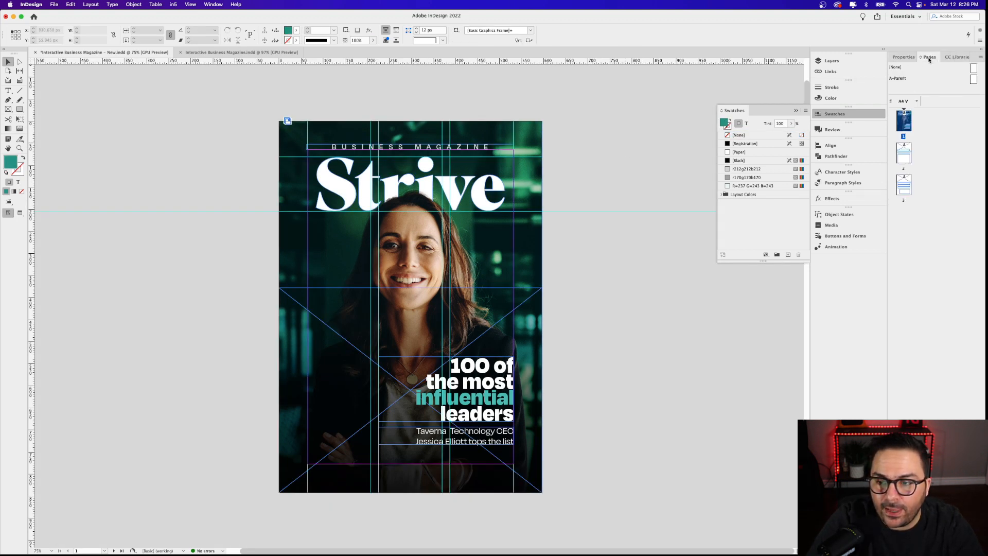
{"action": "double_click", "coordinate": [904, 153]}
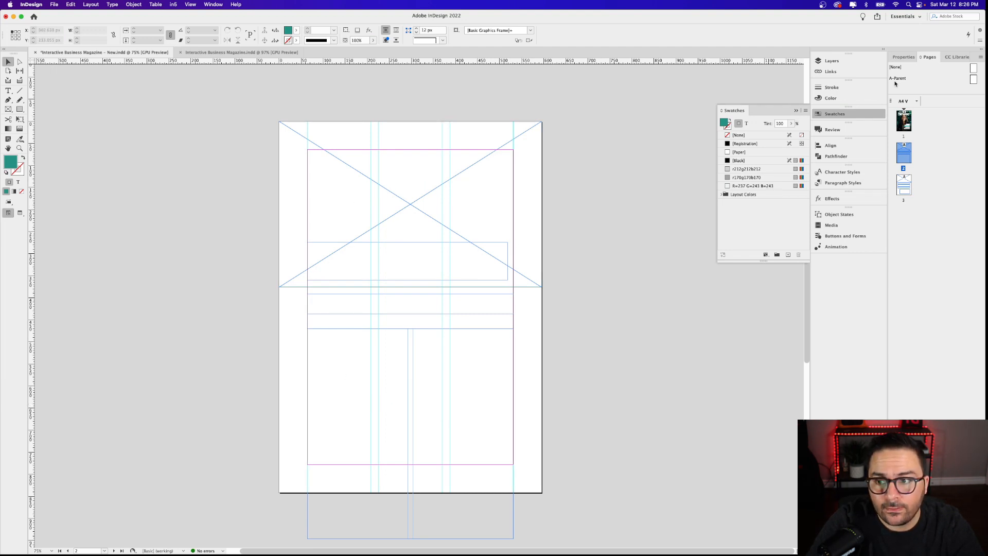
{"action": "left_click", "coordinate": [956, 56]}
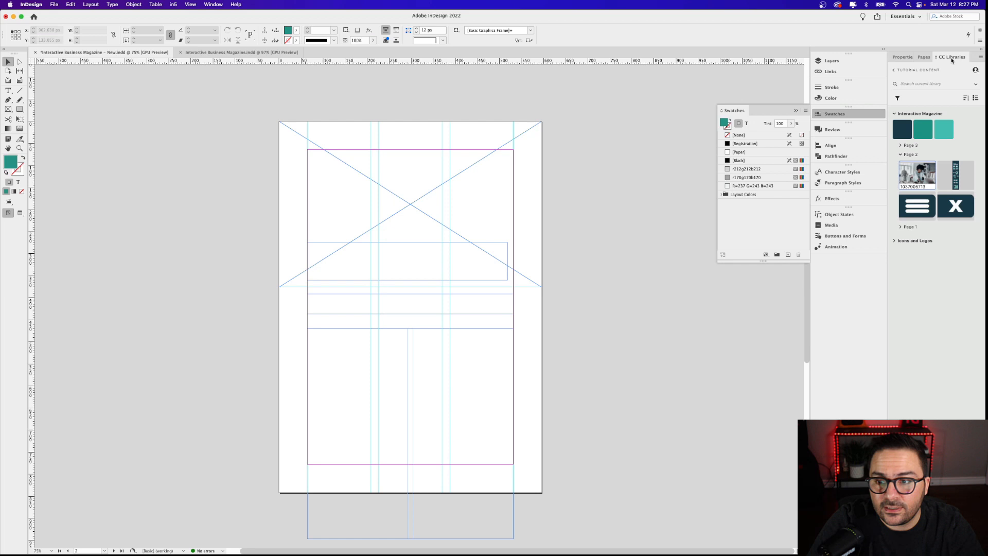
{"action": "left_click", "coordinate": [901, 155]}
{"action": "left_click", "coordinate": [901, 156]}
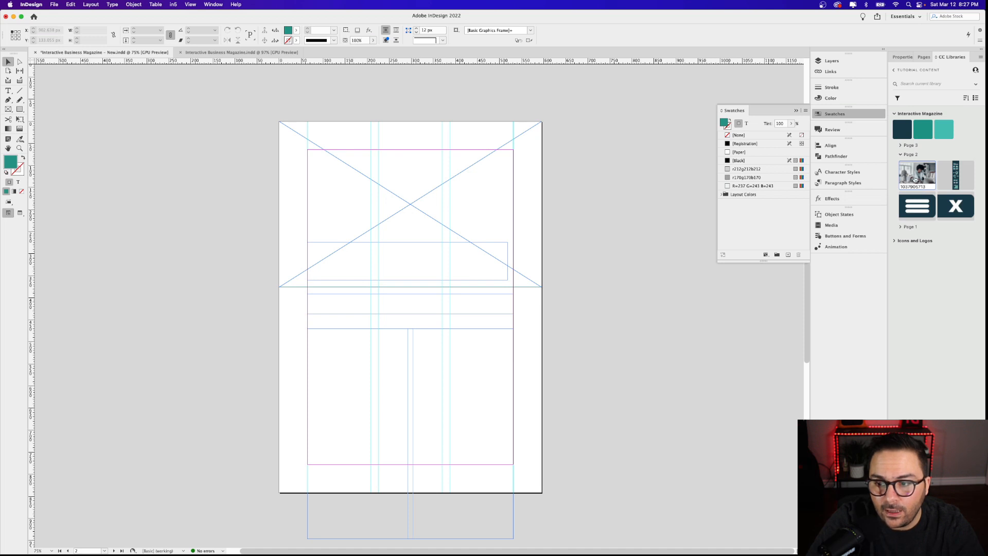
{"action": "mouse_move", "coordinate": [919, 179]}
{"action": "left_click_drag", "start_coordinate": [920, 179], "coordinate": [476, 168]}
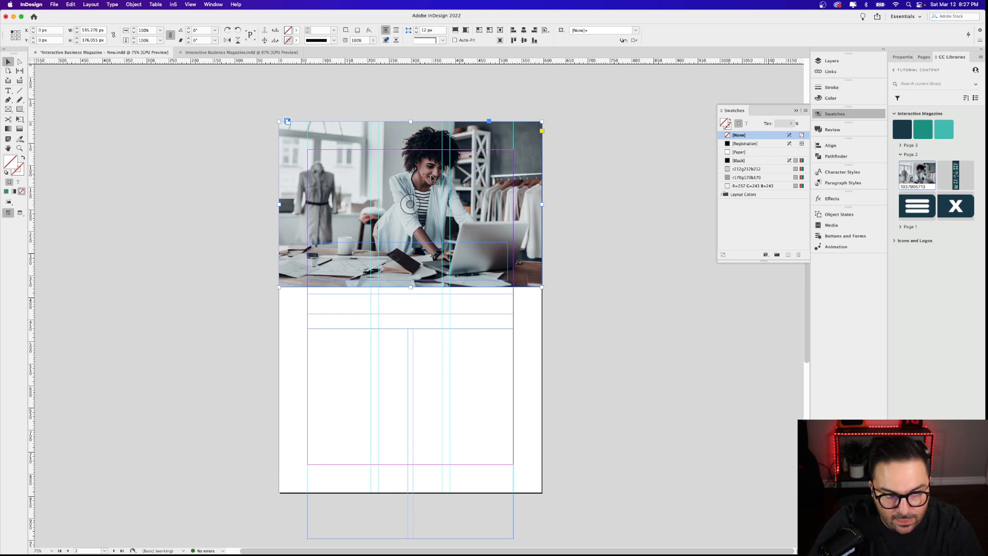
{"action": "left_click", "coordinate": [568, 198]}
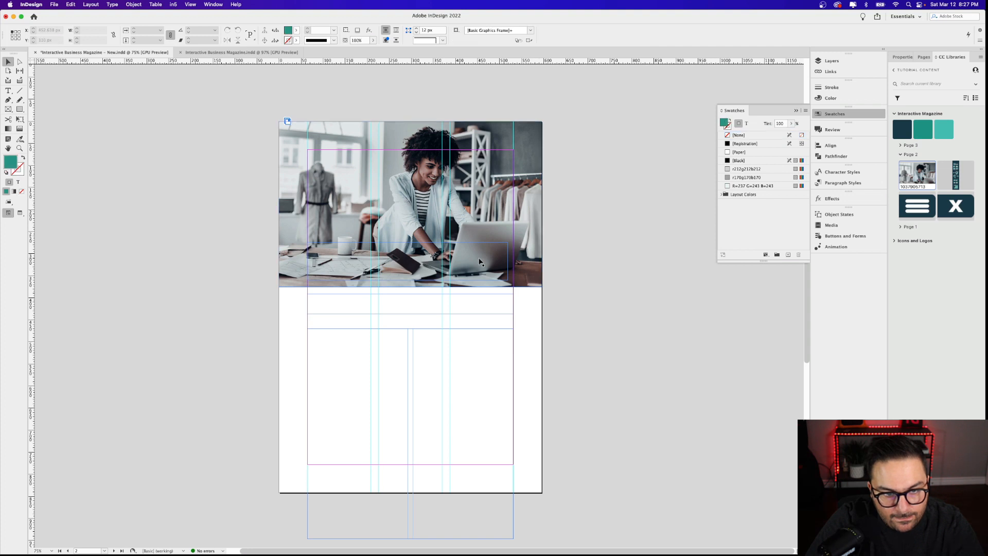
Enter the headline "e-Commerce tips to fuel business" in the text frame over the page 2 photo
{"action": "key", "text": "t"}
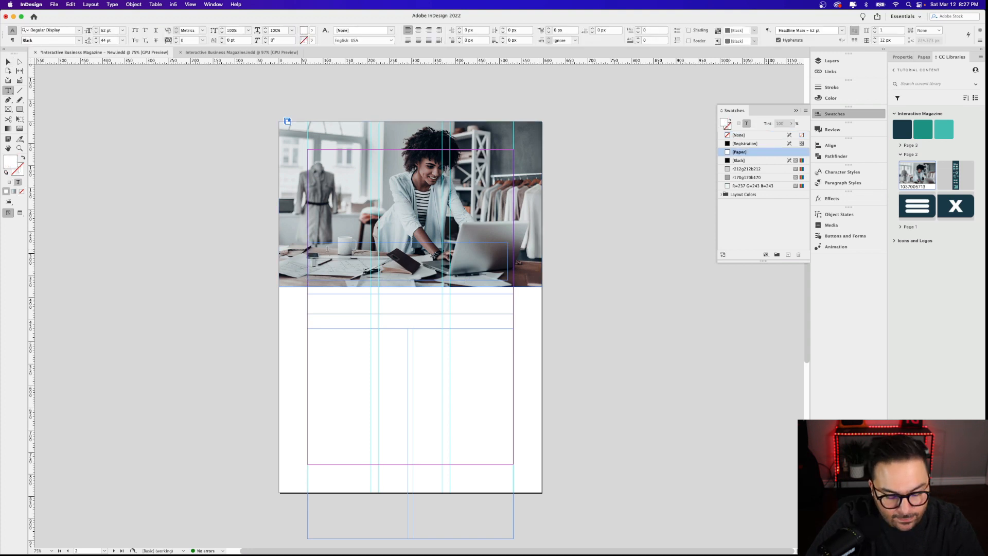
{"action": "left_click", "coordinate": [327, 249]}
{"action": "type", "text": "e-"}
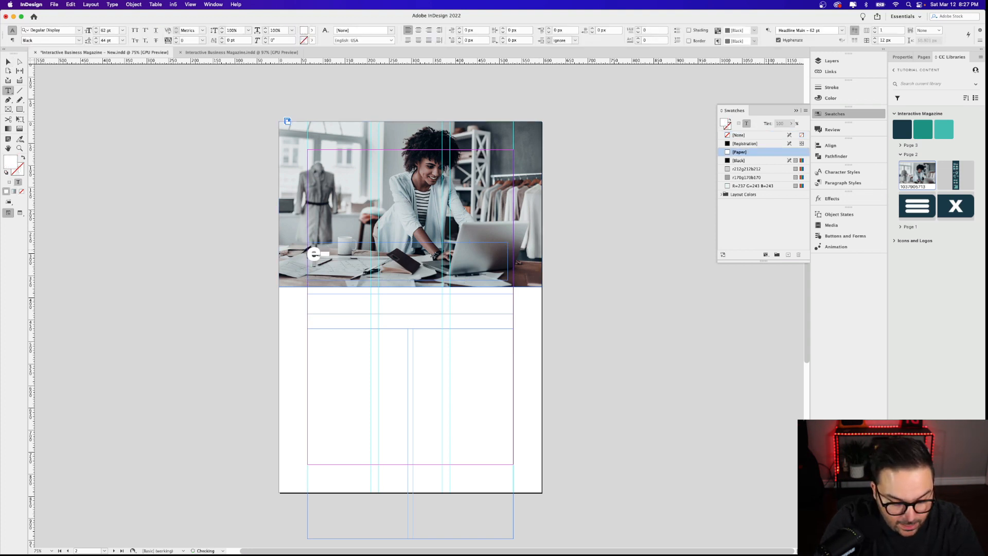
{"action": "type", "text": "Commerce ti"}
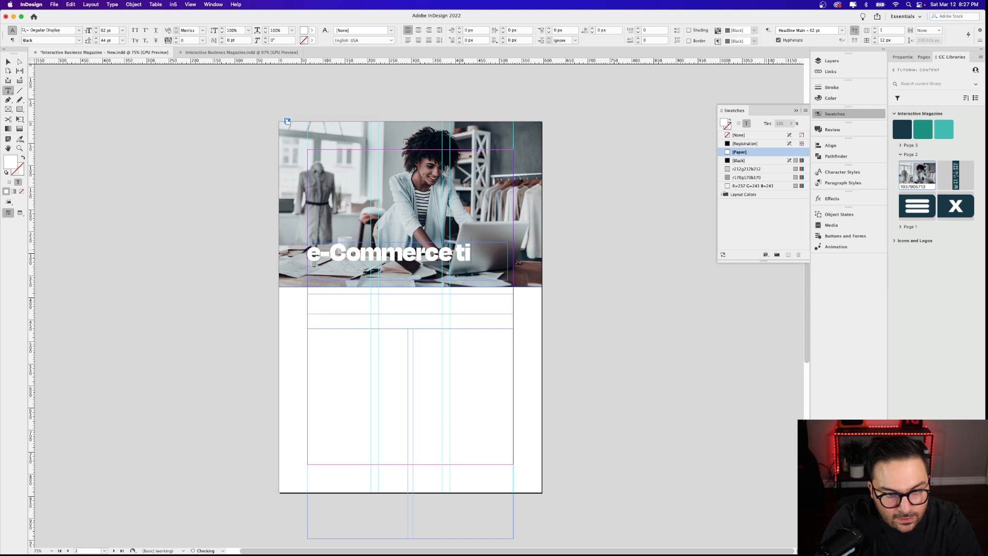
{"action": "type", "text": "ps to f"}
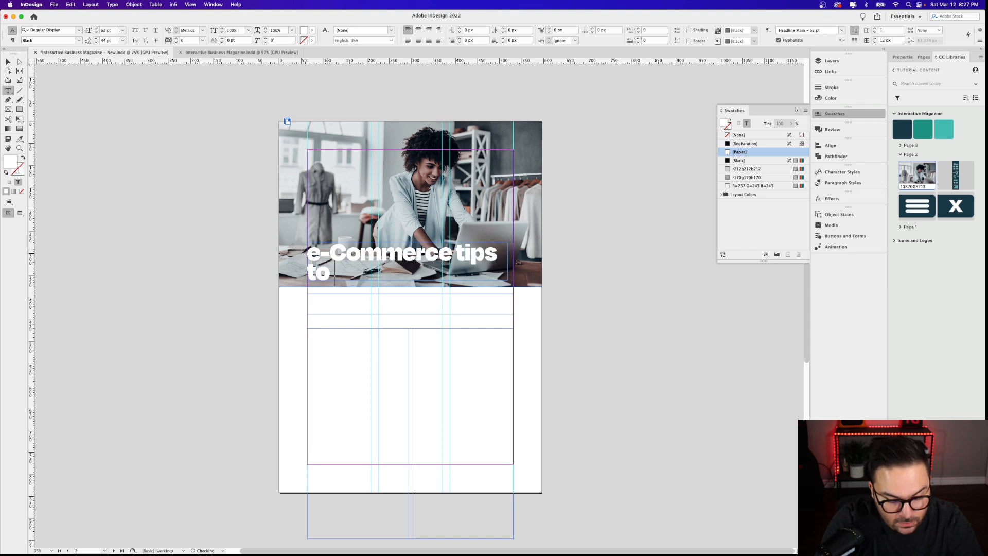
{"action": "type", "text": "uel"}
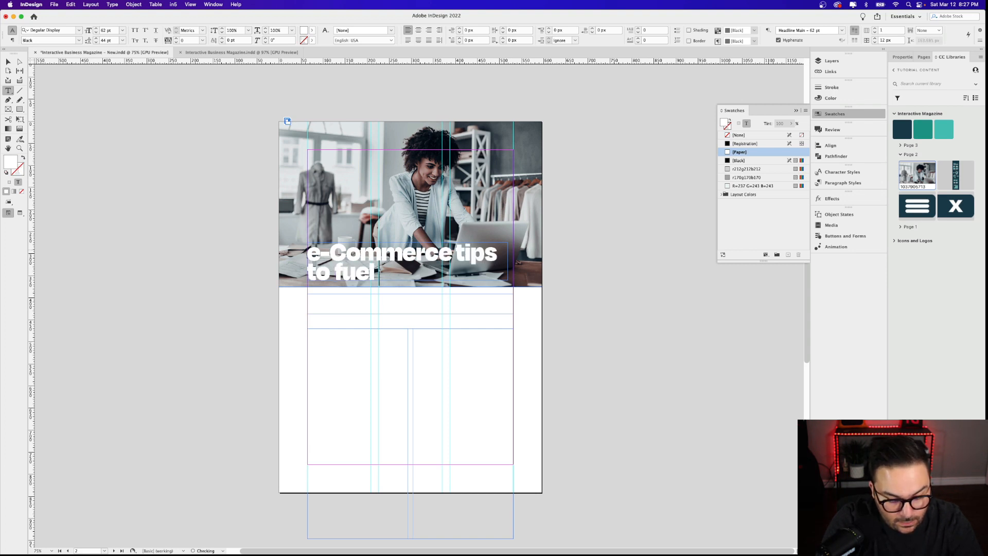
{"action": "type", "text": " business"}
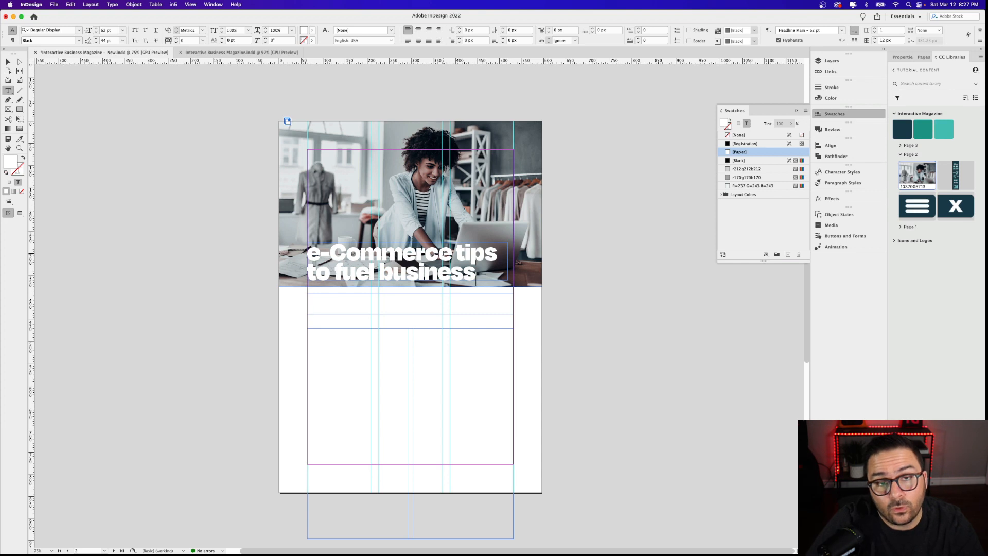
Colour the headline words "to fuel business" with the light teal from the library and deselect the text frame
{"action": "left_click_drag", "start_coordinate": [475, 274], "coordinate": [308, 257]}
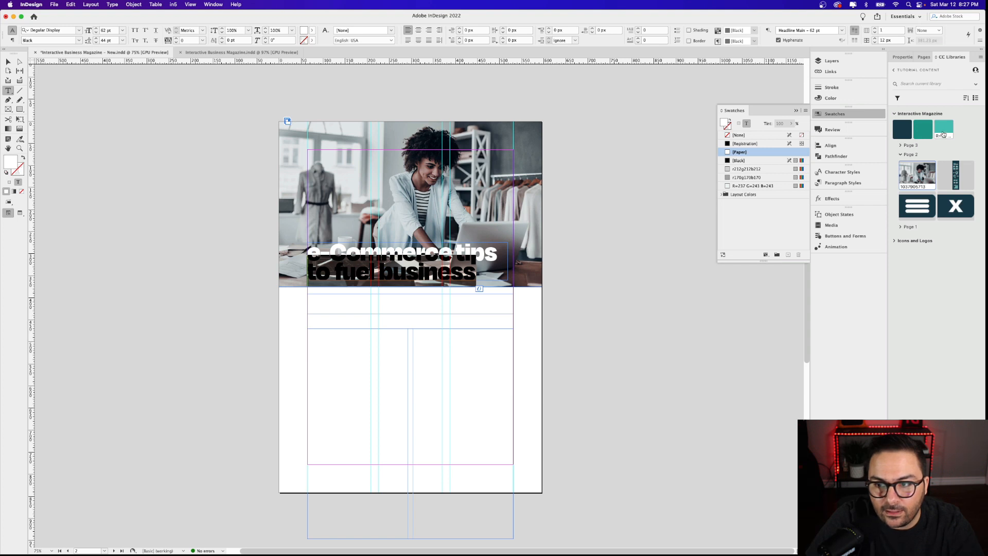
{"action": "left_click", "coordinate": [943, 136]}
{"action": "left_click", "coordinate": [9, 62]}
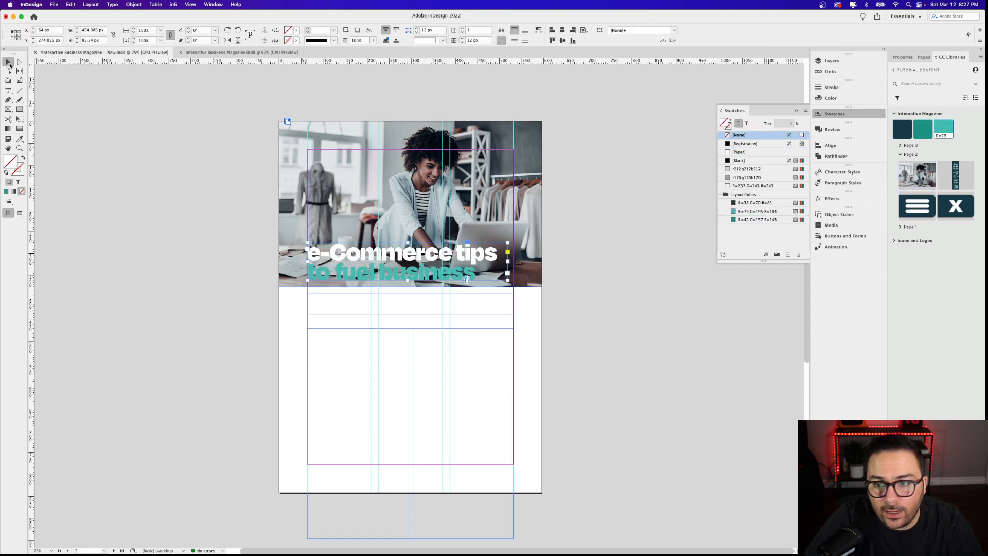
{"action": "left_click", "coordinate": [581, 208]}
{"action": "left_click", "coordinate": [757, 220]}
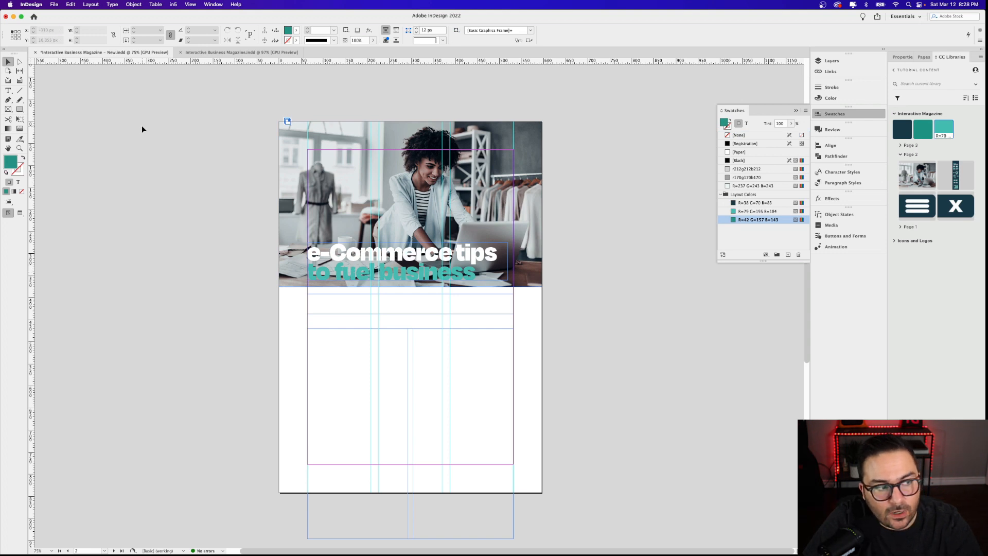
Draw a rectangle frame about 595 by 181 px over the lower part of the photo and fill it with black
{"action": "left_click", "coordinate": [9, 109]}
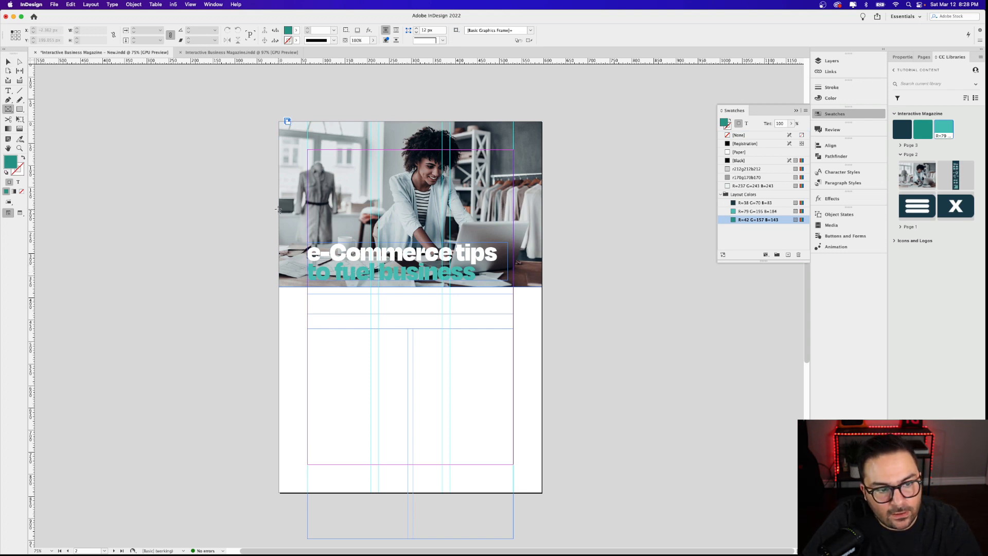
{"action": "left_click_drag", "start_coordinate": [278, 207], "coordinate": [544, 290]}
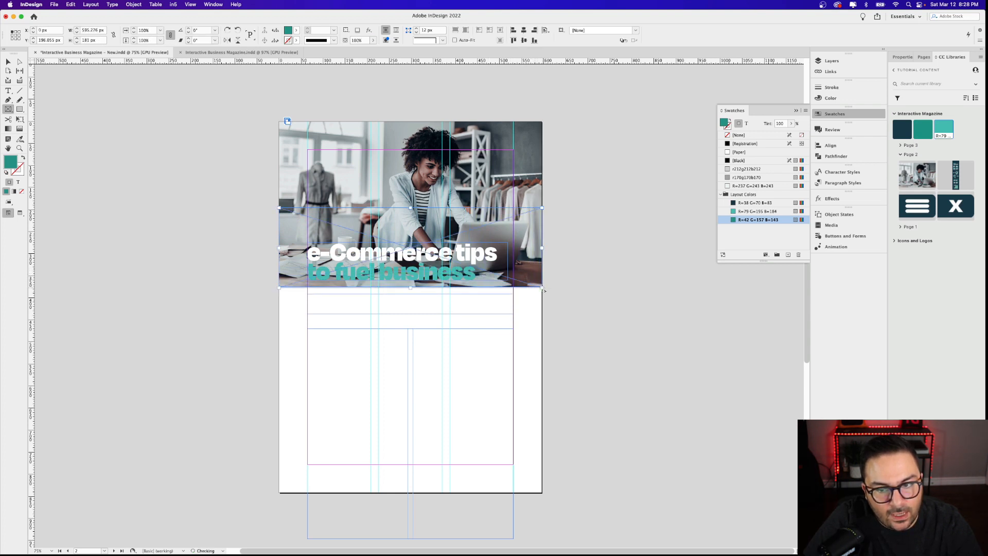
{"action": "left_click", "coordinate": [743, 160]}
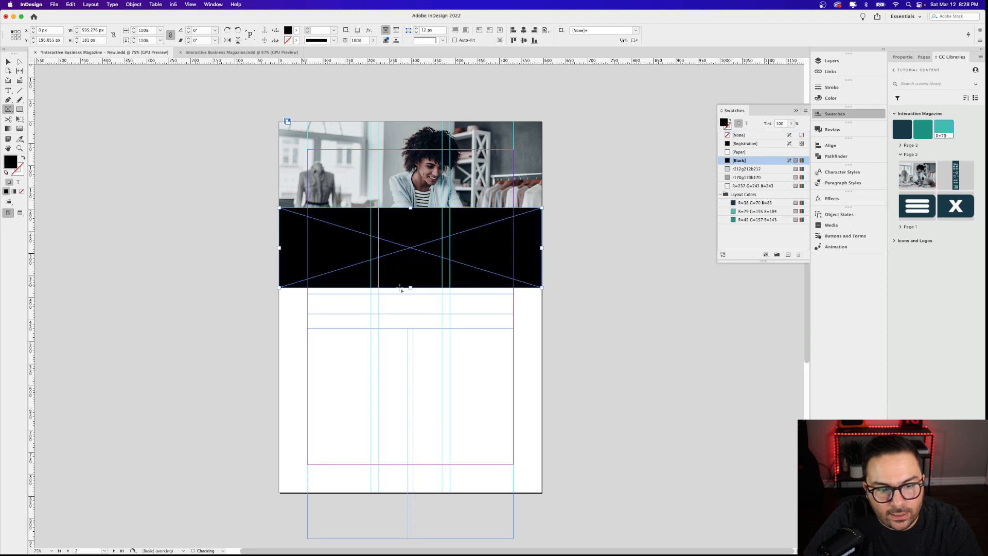
Apply a linear gradient feather at 90° to the black frame and place it behind the headline text
{"action": "left_click", "coordinate": [903, 56]}
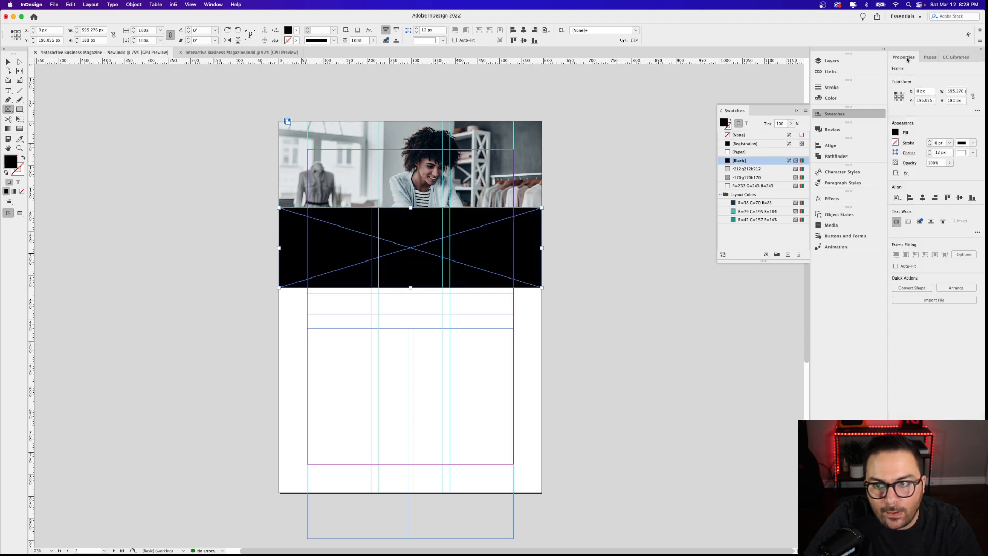
{"action": "left_click", "coordinate": [906, 174]}
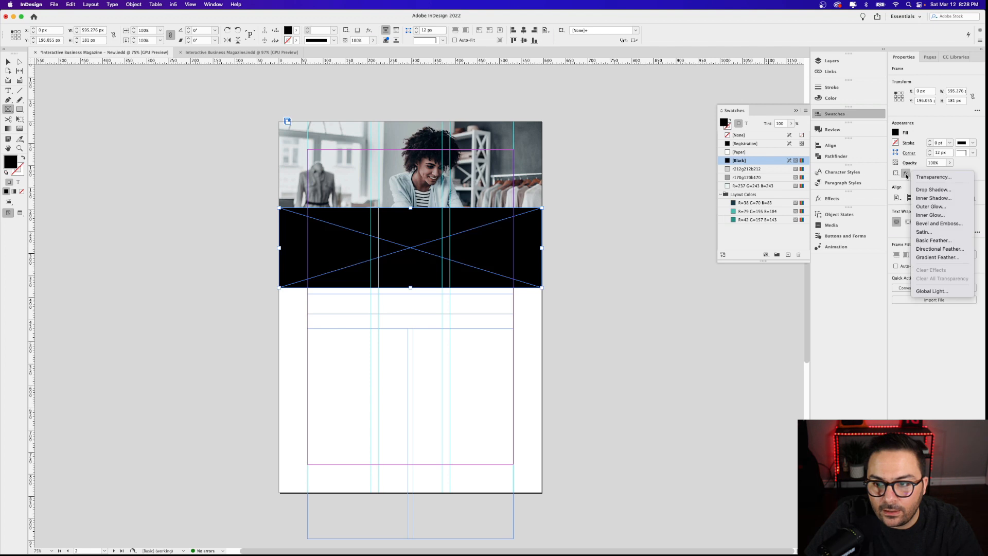
{"action": "left_click", "coordinate": [945, 257]}
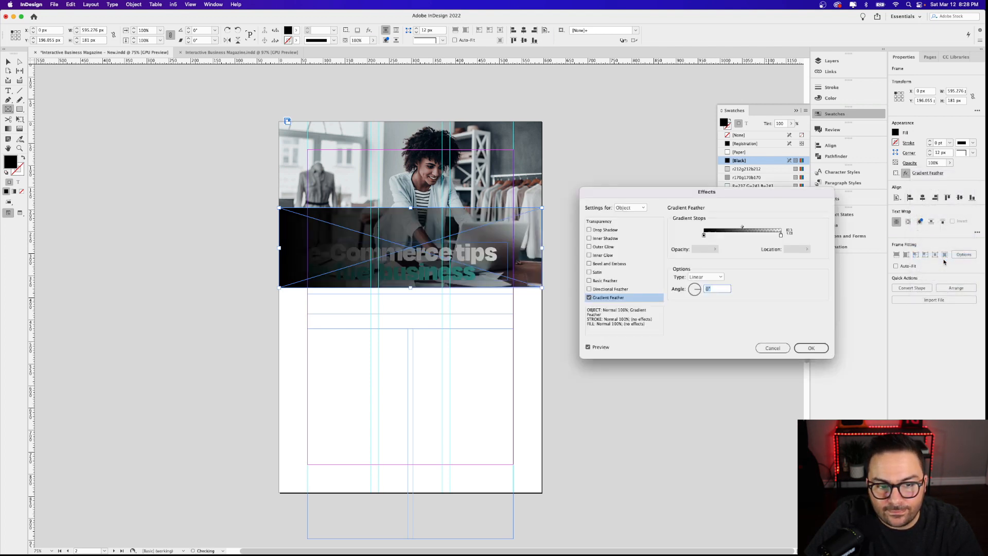
{"action": "left_click", "coordinate": [698, 290]}
{"action": "left_click_drag", "start_coordinate": [698, 290], "coordinate": [695, 288]}
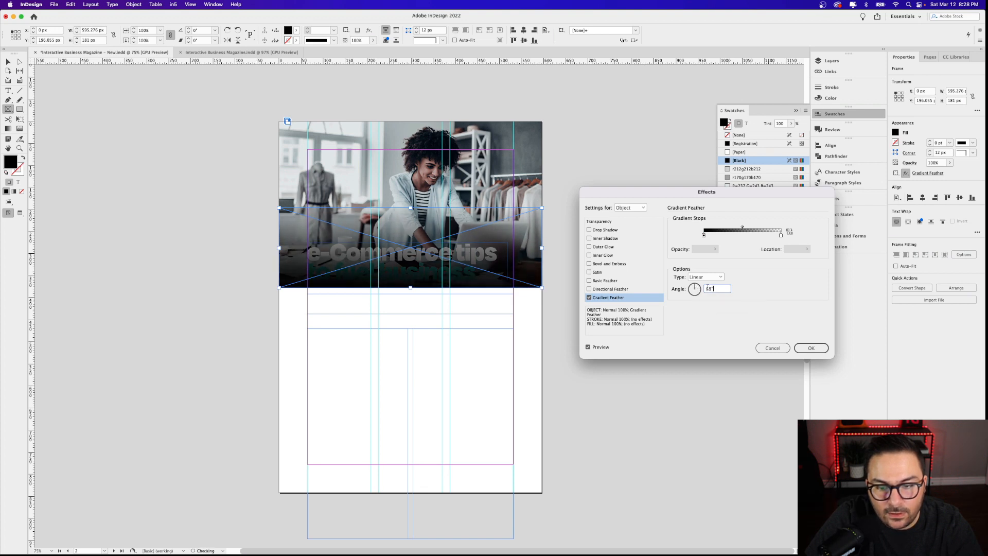
{"action": "type", "text": "90"}
{"action": "key", "text": "Tab"}
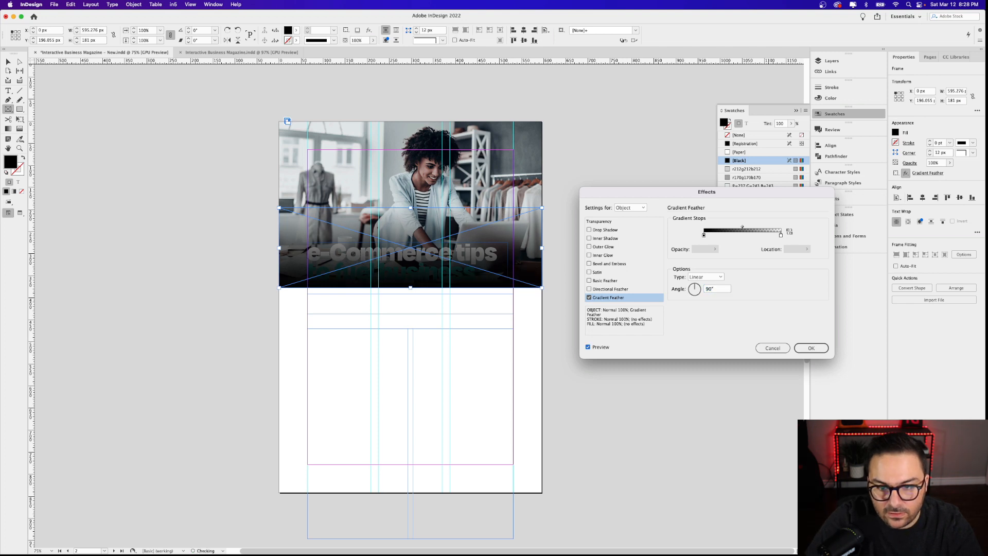
{"action": "left_click", "coordinate": [798, 346]}
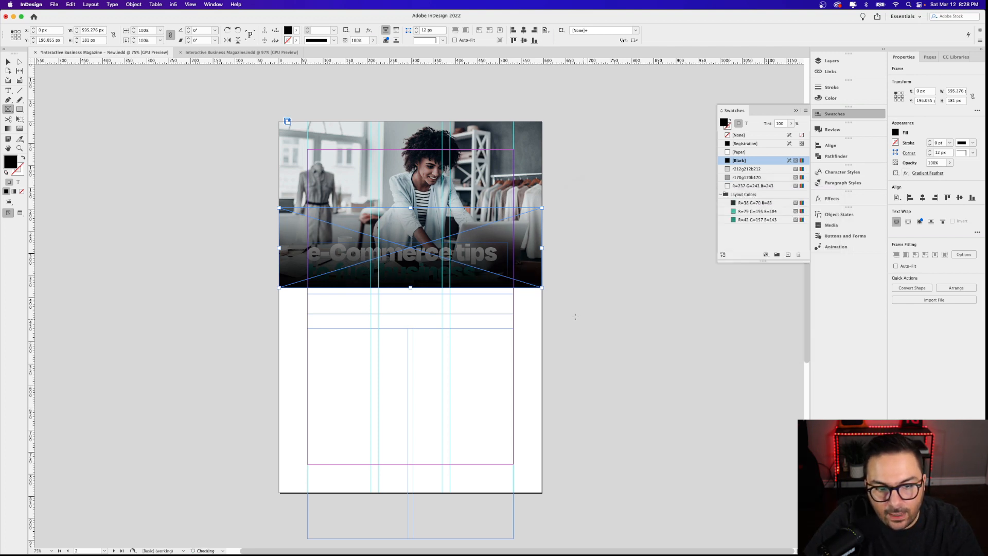
{"action": "left_click", "coordinate": [11, 63]}
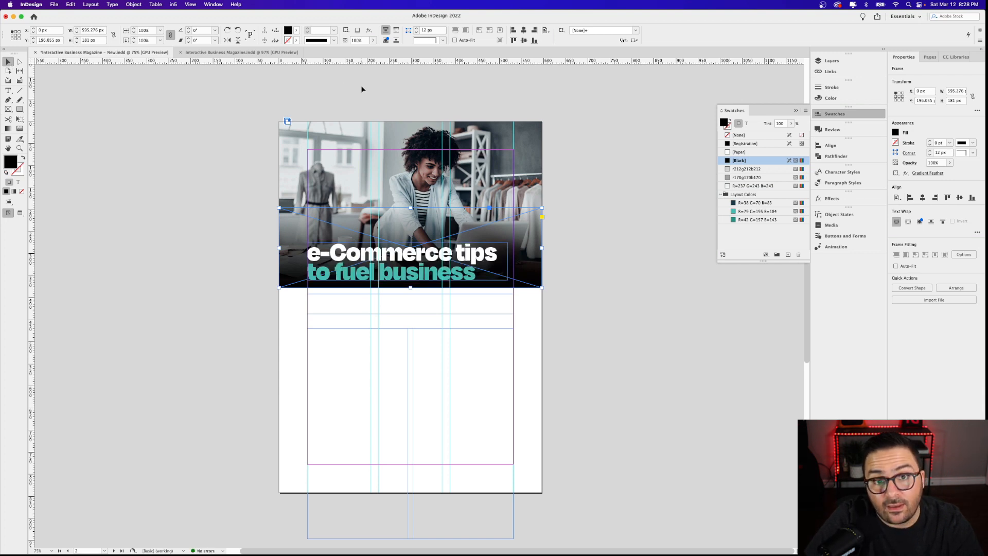
{"action": "left_click", "coordinate": [585, 227]}
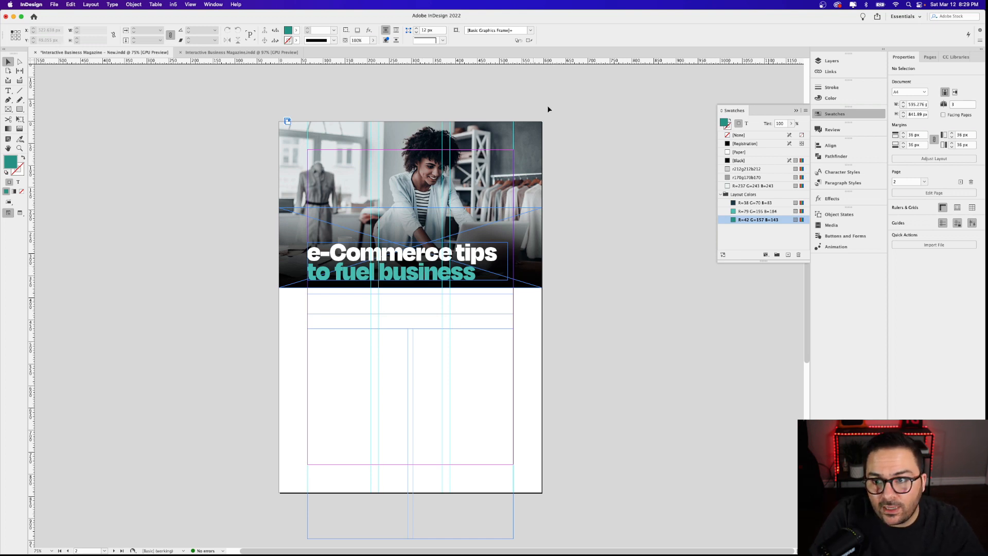
Open the A-Parent page to view its column guides
{"action": "left_click", "coordinate": [929, 57]}
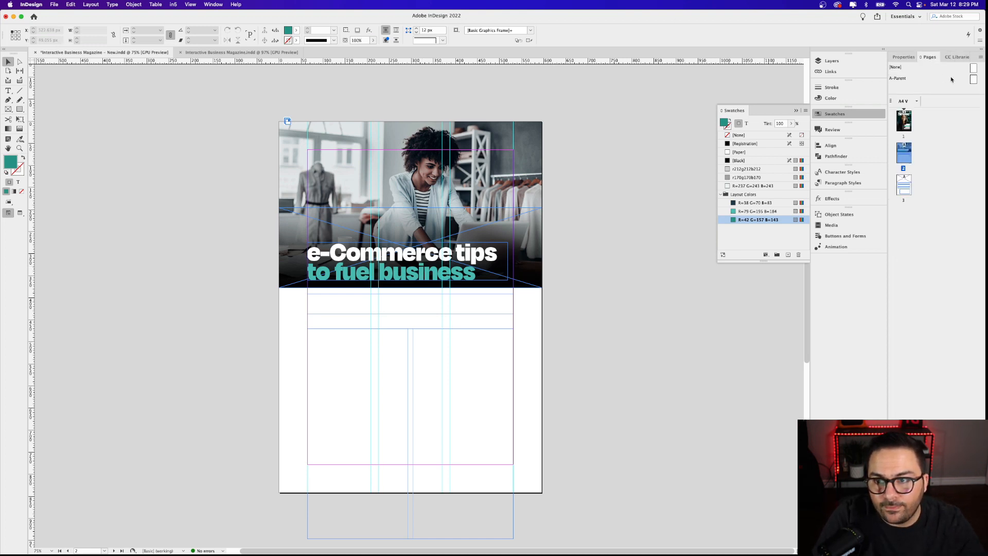
{"action": "double_click", "coordinate": [973, 80]}
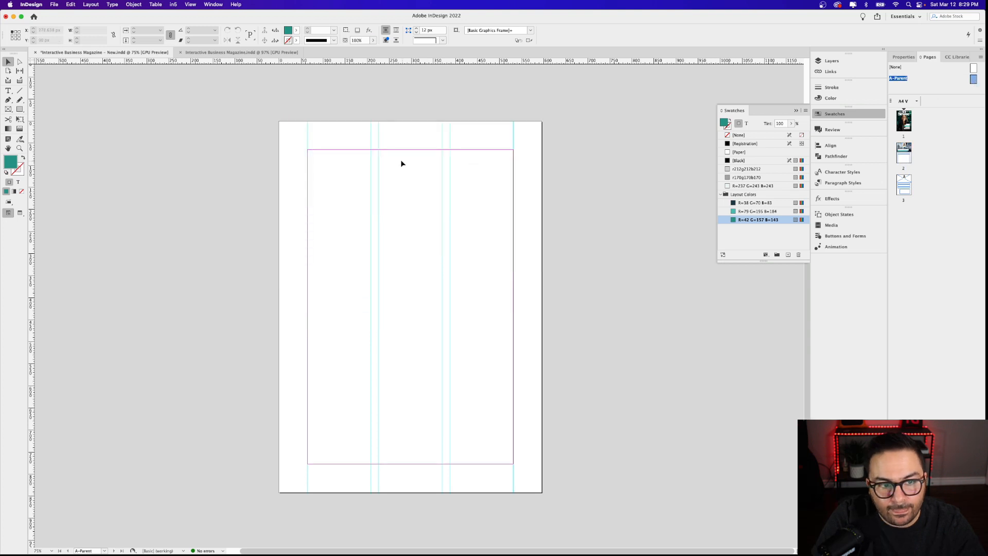
{"action": "left_click", "coordinate": [450, 171]}
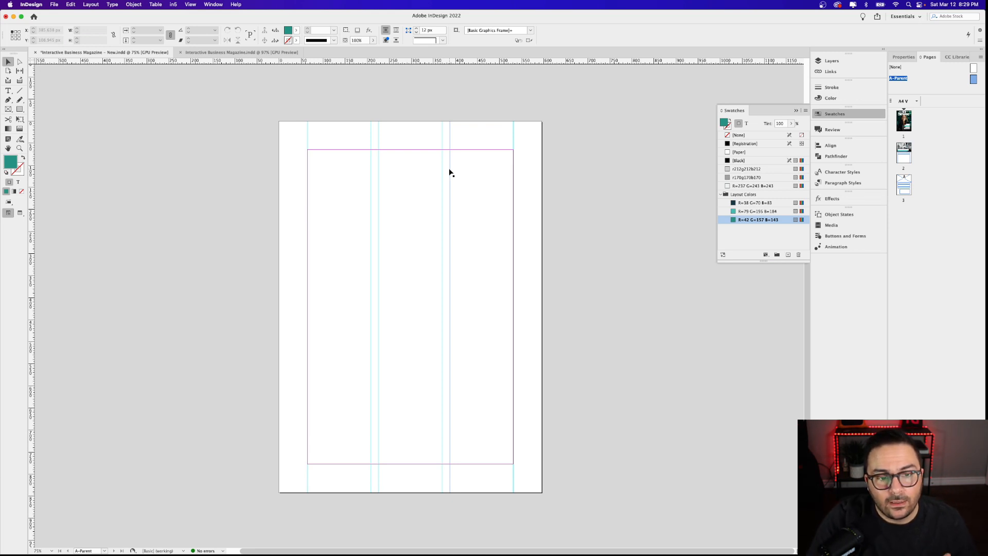
{"action": "left_click", "coordinate": [91, 4]}
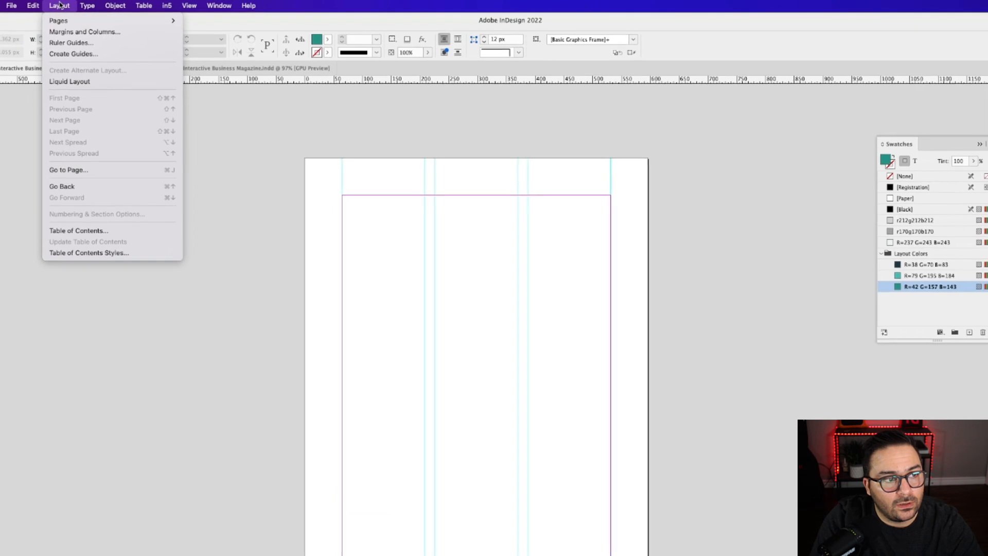
{"action": "left_click", "coordinate": [113, 54]}
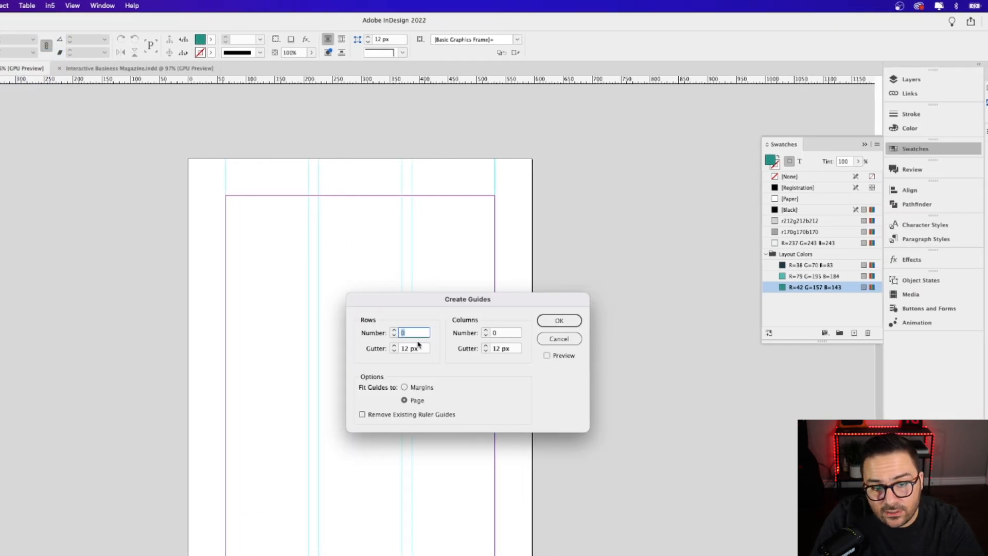
{"action": "left_click", "coordinate": [501, 334]}
{"action": "left_click_drag", "start_coordinate": [501, 334], "coordinate": [488, 335]}
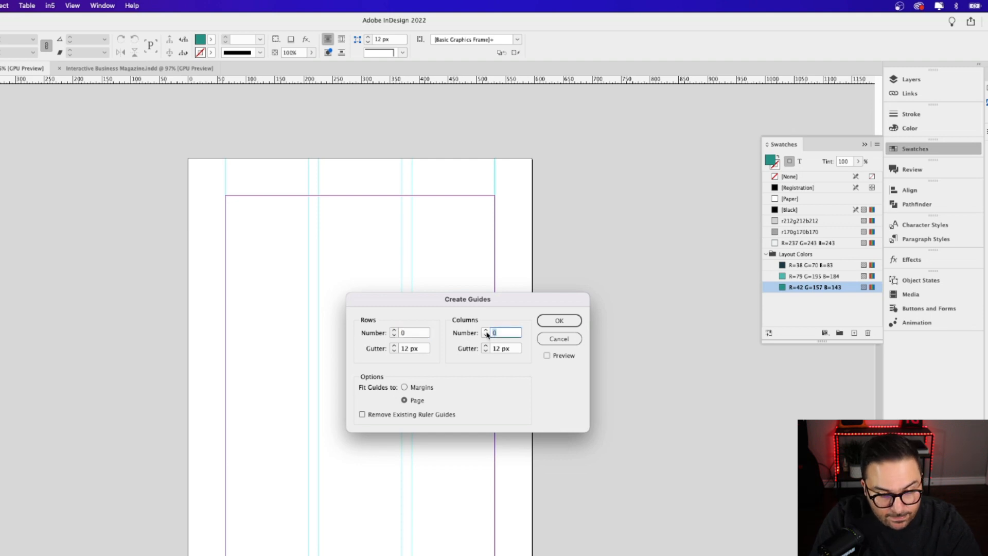
{"action": "type", "text": "3"}
{"action": "key", "text": "Tab"}
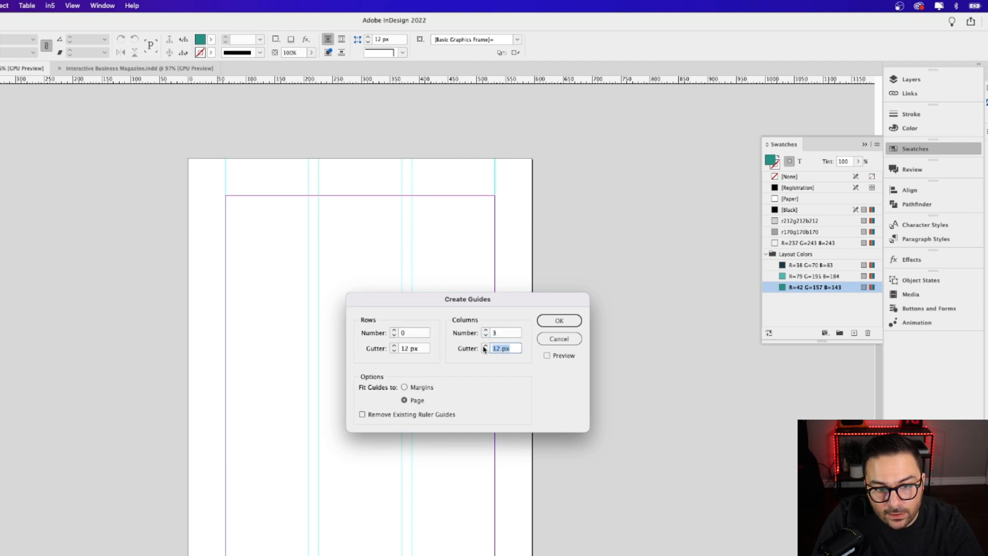
{"action": "type", "text": "18"}
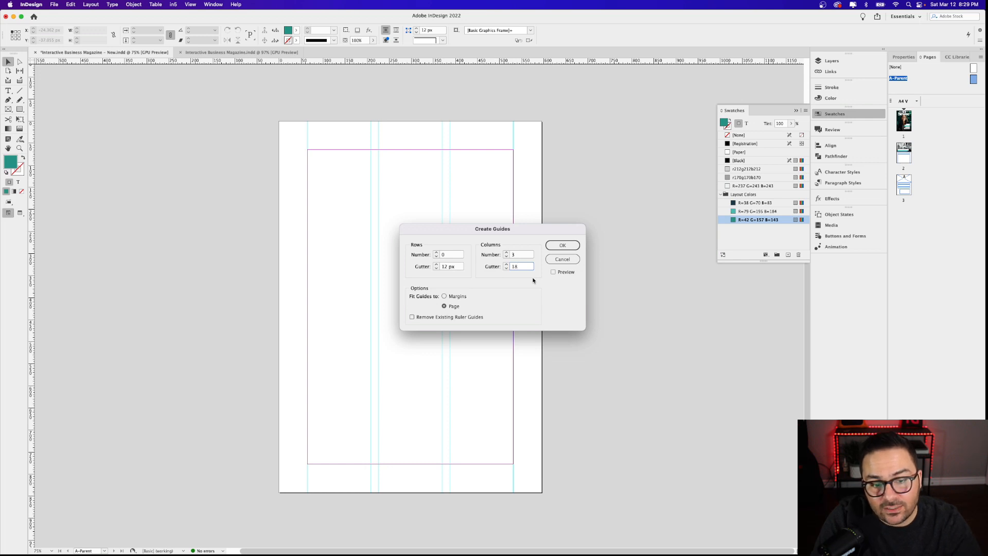
{"action": "left_click", "coordinate": [572, 260]}
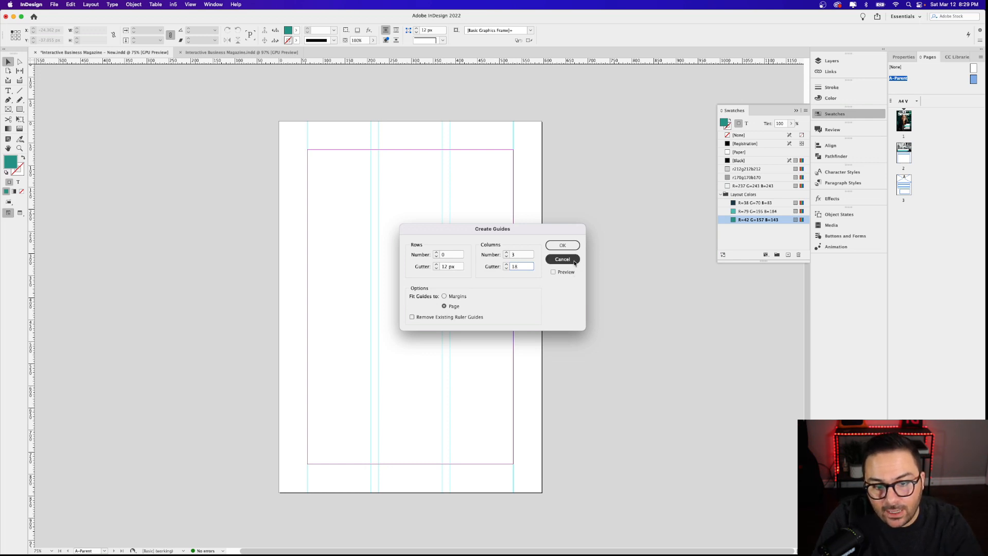
On page 2, fill the text frame below the headline with "Three ways how your small business can move from surviving to thriving"
{"action": "double_click", "coordinate": [904, 152]}
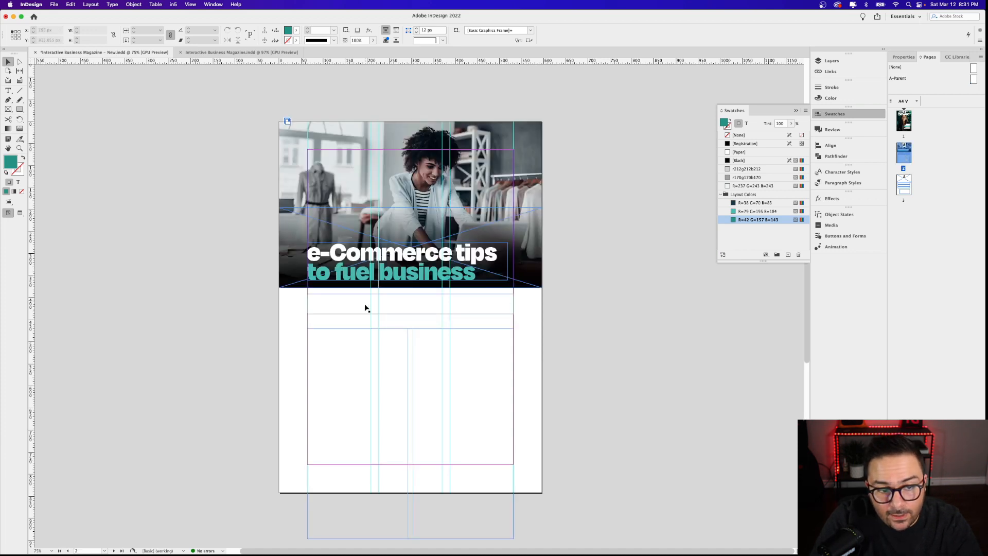
{"action": "left_click", "coordinate": [349, 313]}
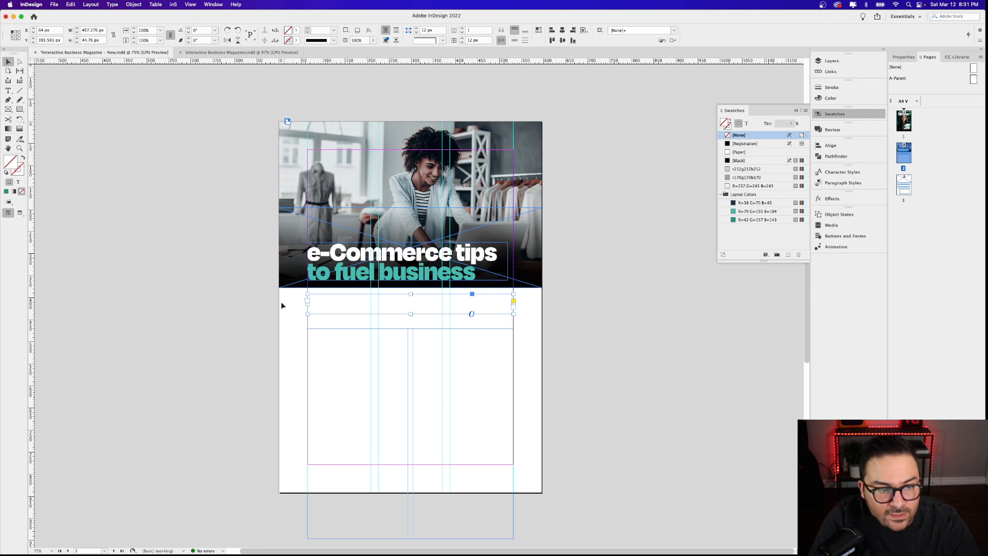
{"action": "key", "text": "super+Tab"}
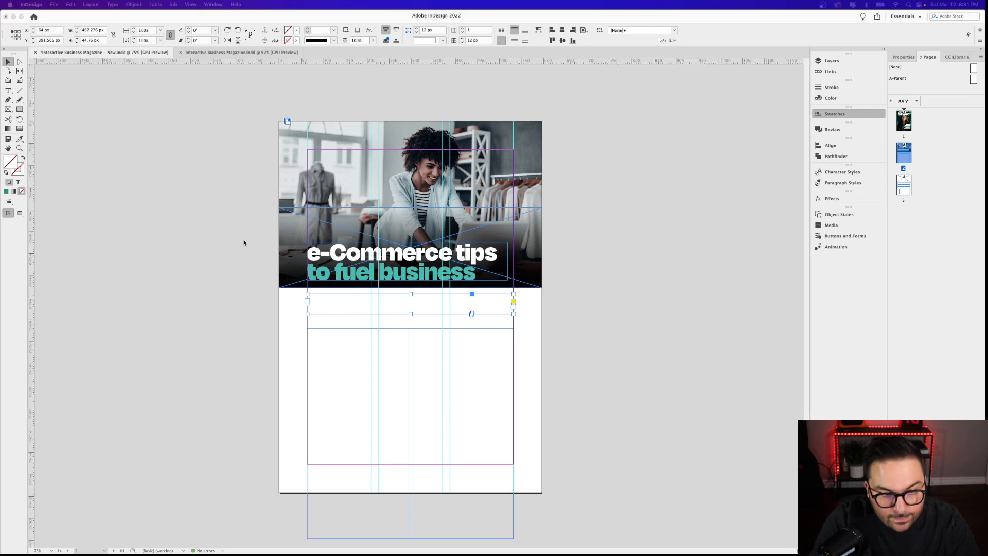
{"action": "key", "text": "super+Tab"}
{"action": "double_click", "coordinate": [329, 301]}
{"action": "type", "text": "Three ways how your small business can move from surviving to thriving"}
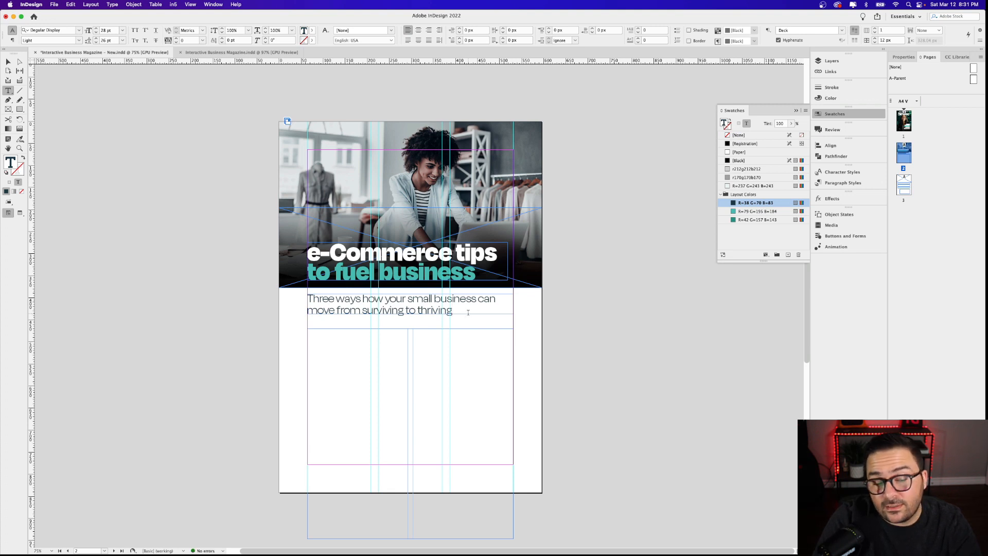
{"action": "left_click_drag", "start_coordinate": [465, 311], "coordinate": [307, 295]}
{"action": "left_click", "coordinate": [332, 300]}
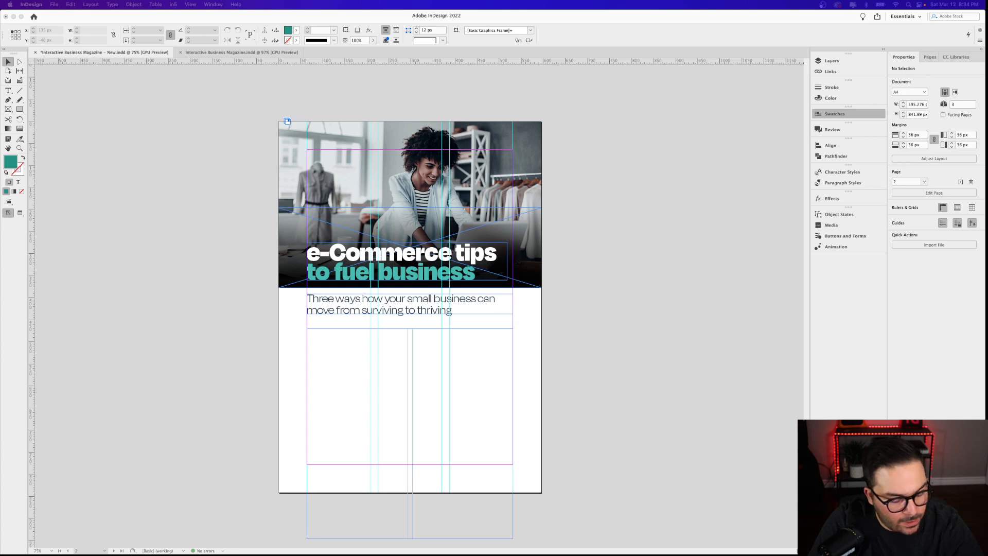
Paste the article text into the two-column frame and apply the Body Text paragraph style to all of it
{"action": "key", "text": "F5"}
{"action": "double_click", "coordinate": [329, 340]}
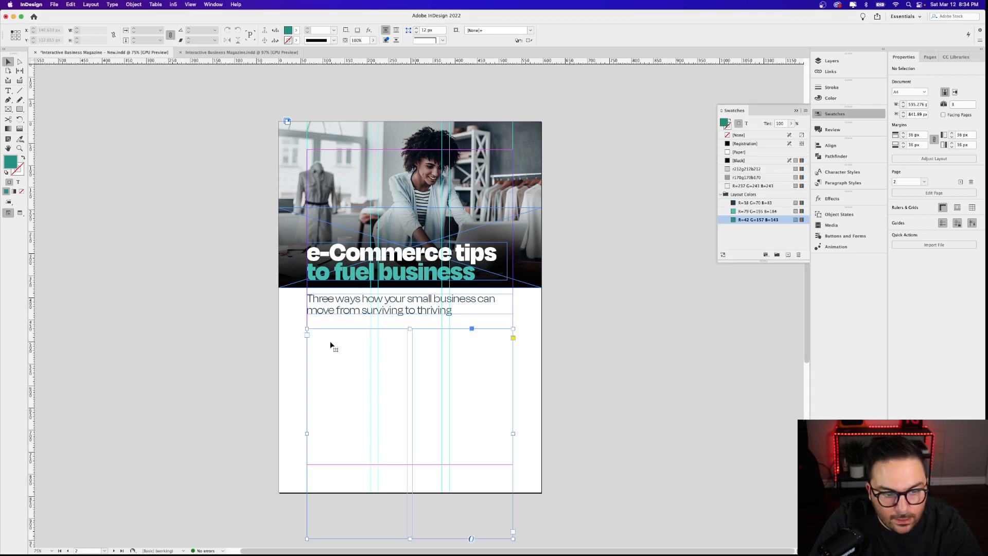
{"action": "key", "text": "super+v"}
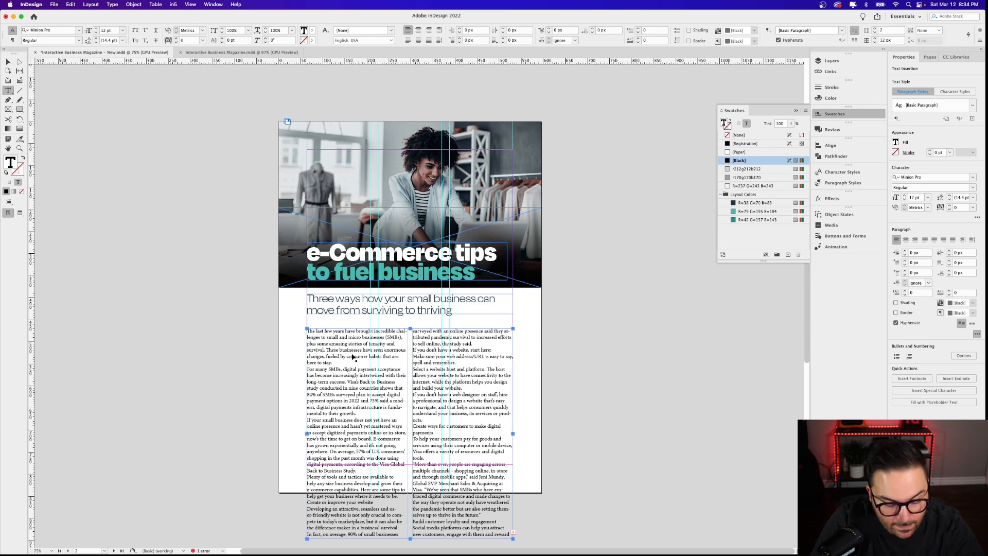
{"action": "key", "text": "super+a"}
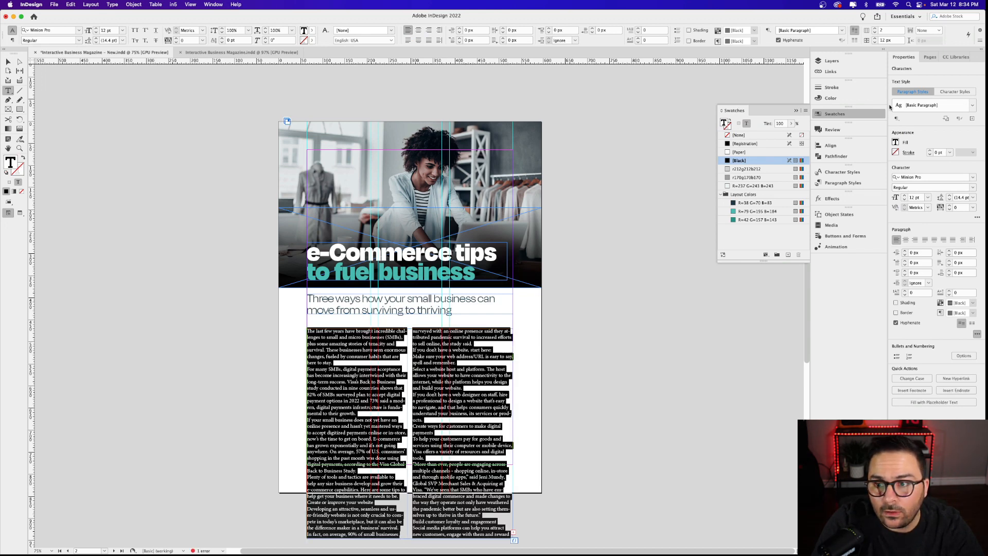
{"action": "left_click", "coordinate": [973, 107]}
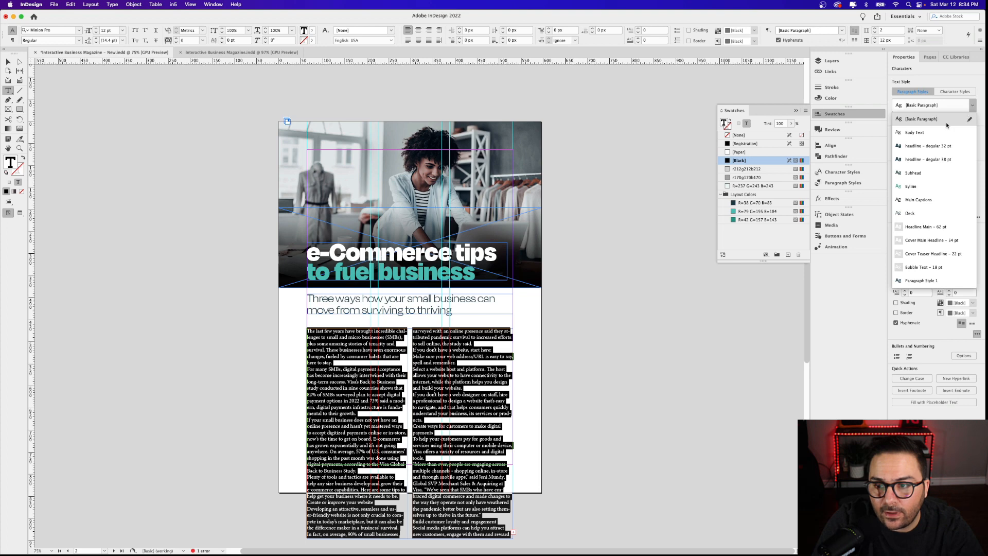
{"action": "left_click", "coordinate": [915, 132]}
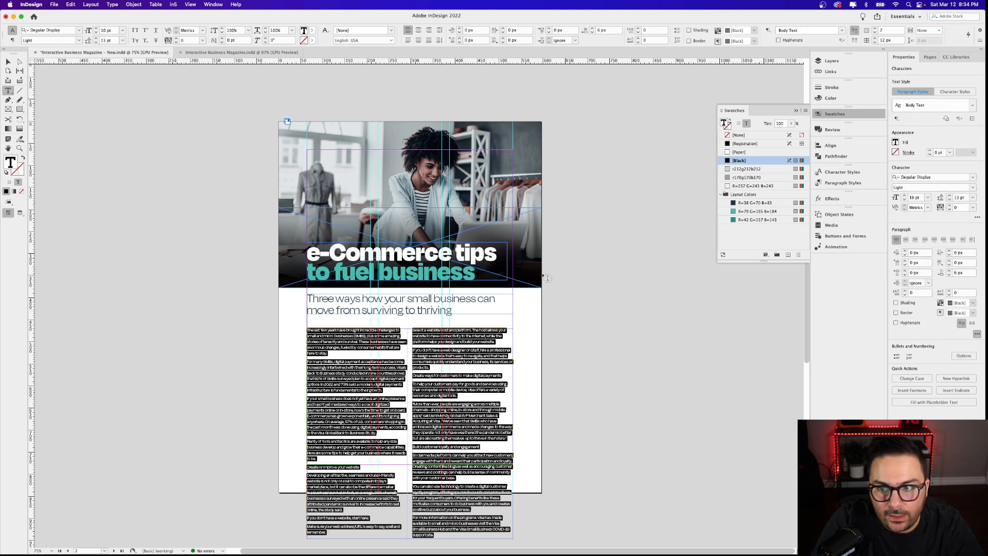
{"action": "left_click", "coordinate": [325, 385]}
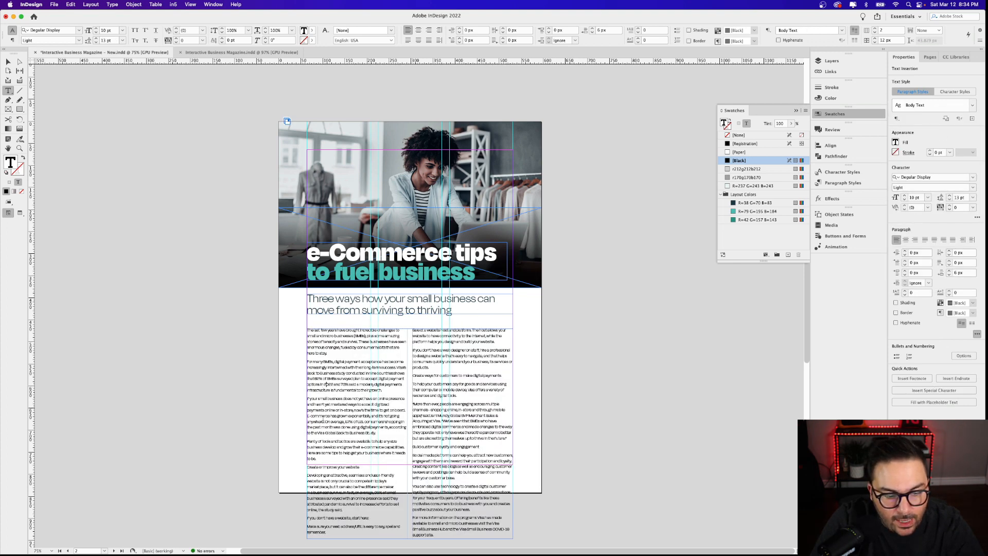
Apply the Subhead paragraph style to the line "Create or improve your website"
{"action": "key", "text": "super+equal"}
{"action": "key", "text": "super+equal"}
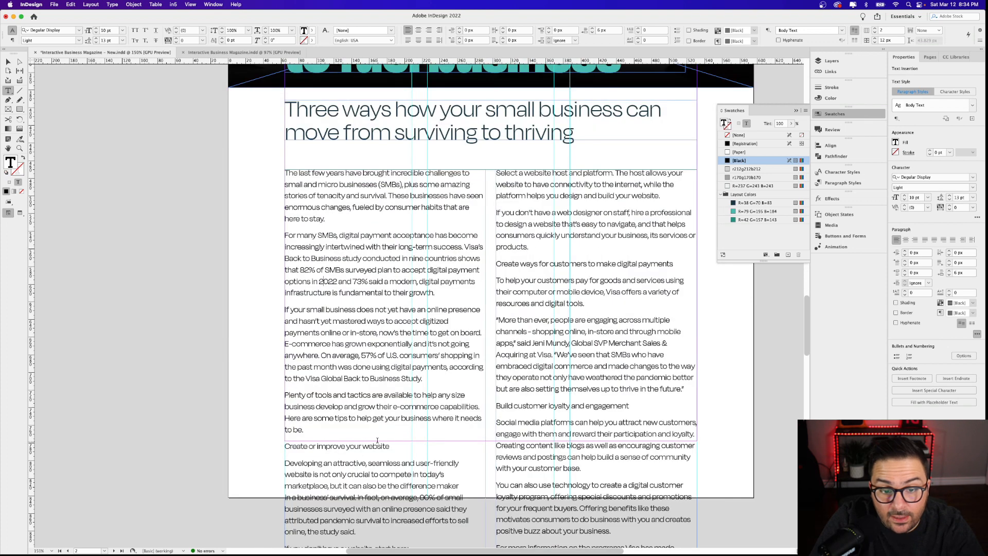
{"action": "left_click_drag", "start_coordinate": [394, 442], "coordinate": [285, 445]}
{"action": "left_click", "coordinate": [350, 446]}
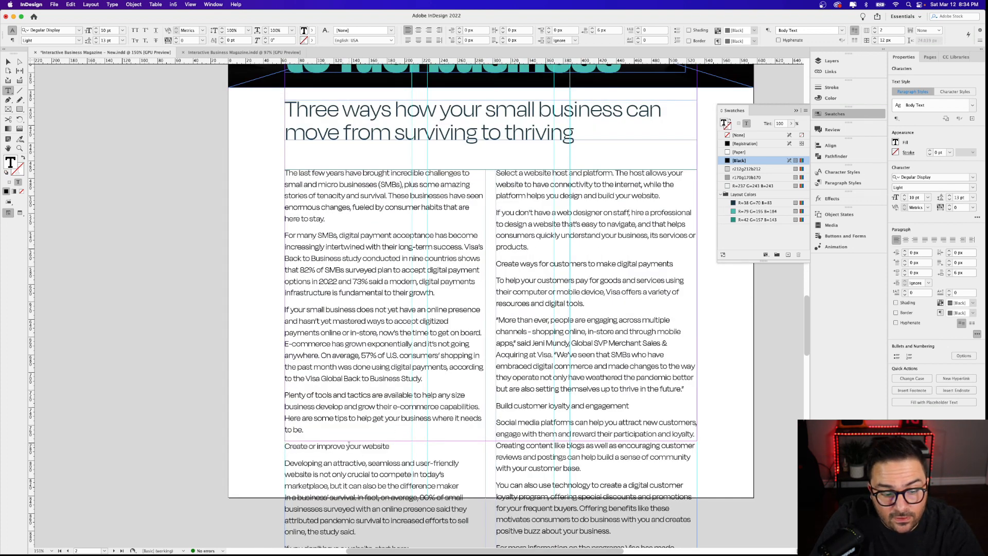
{"action": "left_click_drag", "start_coordinate": [618, 411], "coordinate": [442, 478]}
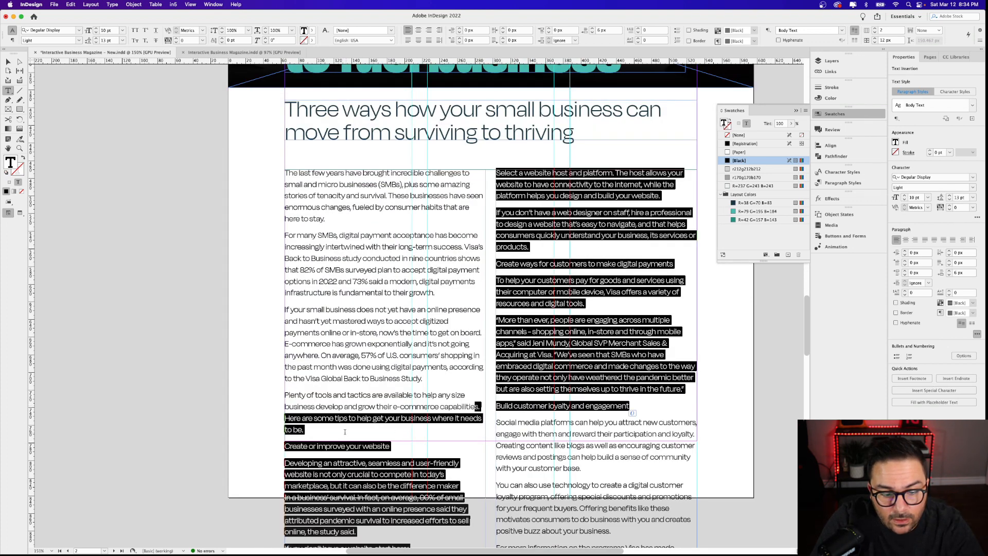
{"action": "left_click_drag", "start_coordinate": [390, 445], "coordinate": [284, 446]}
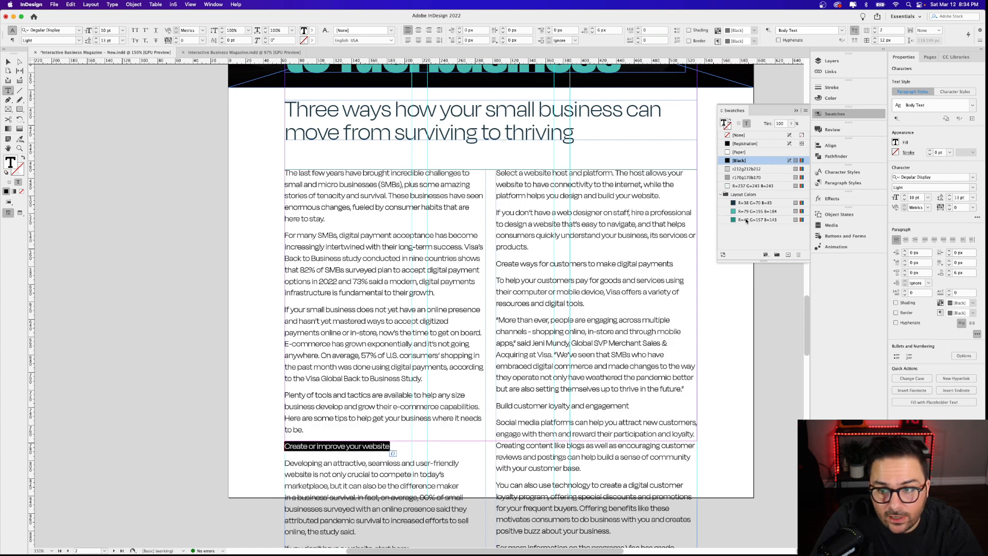
{"action": "left_click", "coordinate": [973, 106]}
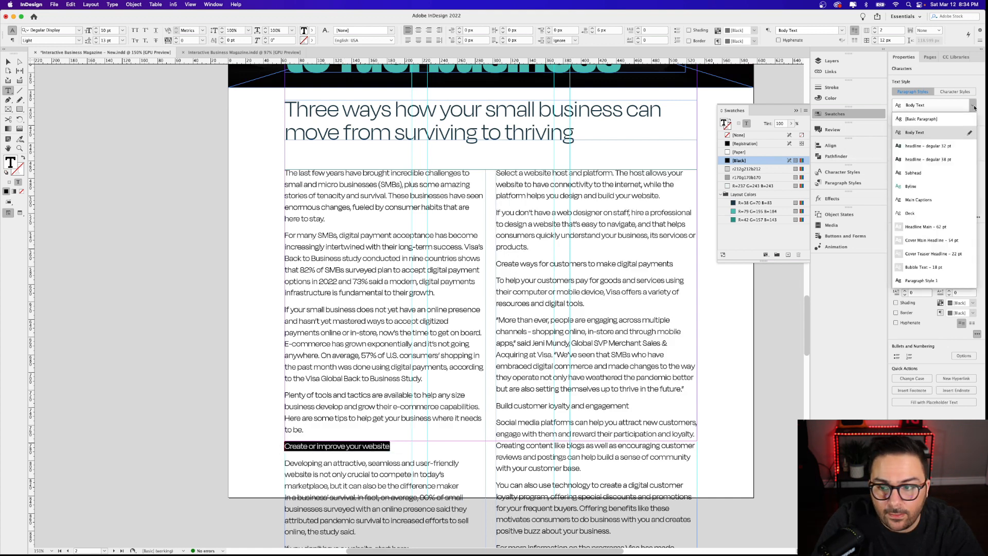
{"action": "left_click", "coordinate": [944, 175]}
Apply the Subhead paragraph style to the line "Build customer loyalty and engagement"
{"action": "left_click", "coordinate": [557, 403]}
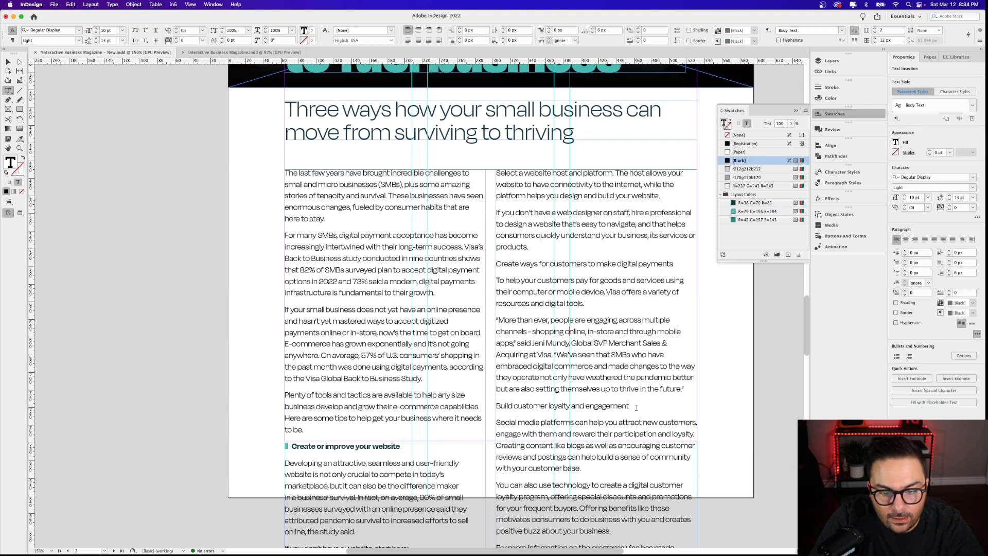
{"action": "left_click_drag", "start_coordinate": [636, 407], "coordinate": [489, 402]}
{"action": "left_click", "coordinate": [972, 105]}
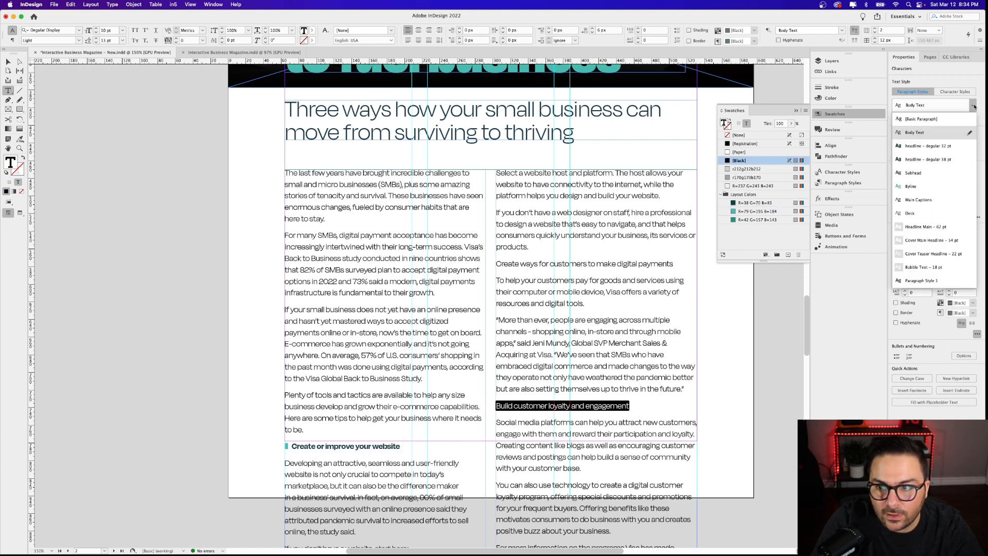
{"action": "left_click", "coordinate": [913, 173]}
Apply the Subhead paragraph style to "Create ways for customers to make digital payments" and deselect the text frame
{"action": "scroll", "coordinate": [679, 250], "scroll_direction": "down", "scroll_amount": 1}
{"action": "left_click_drag", "start_coordinate": [674, 251], "coordinate": [499, 251]}
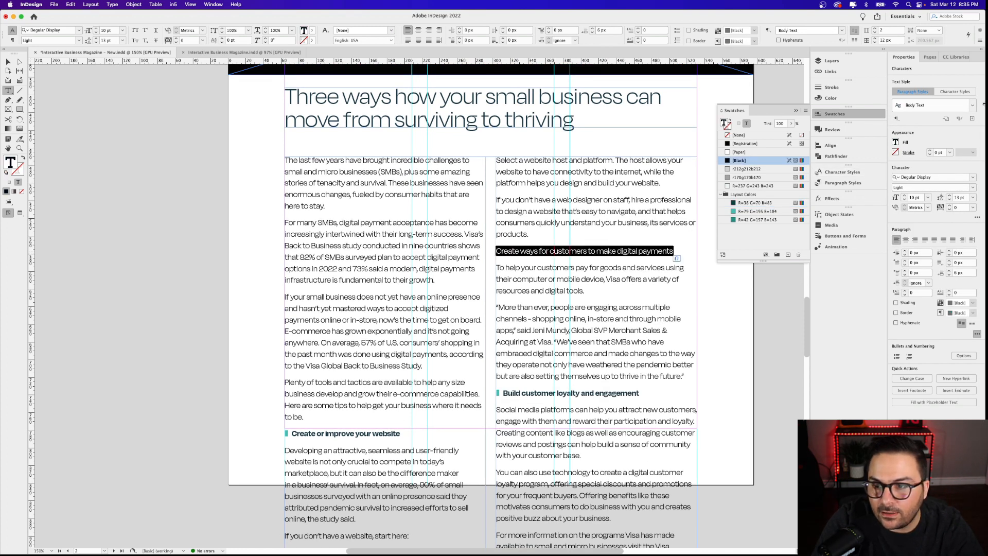
{"action": "left_click", "coordinate": [971, 107]}
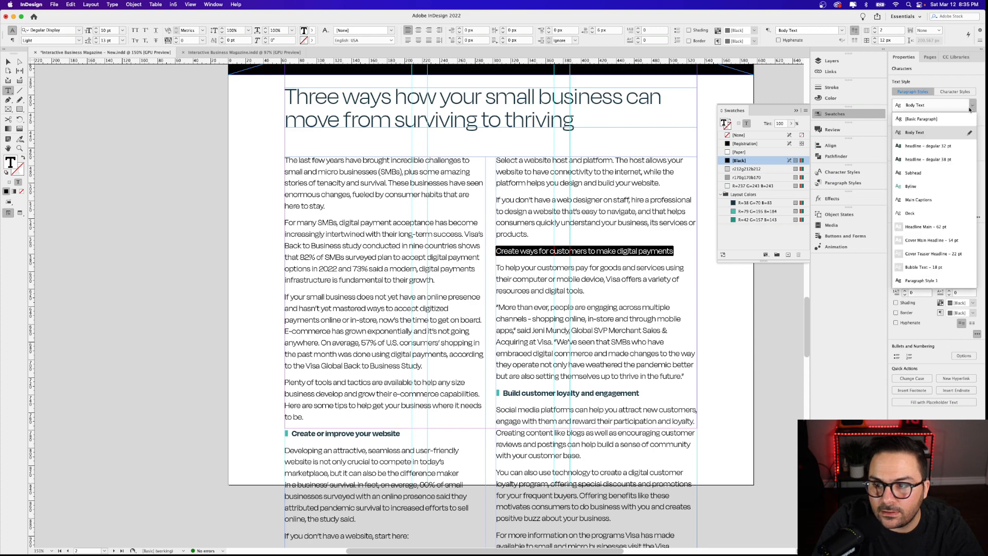
{"action": "left_click", "coordinate": [915, 176]}
{"action": "key", "text": "Escape"}
{"action": "left_click", "coordinate": [223, 248]}
Place the library's By the Numbers graphic on the pasteboard, flush with page 2's left edge and aligned to its top
{"action": "scroll", "coordinate": [457, 286], "scroll_direction": "down", "scroll_amount": 5}
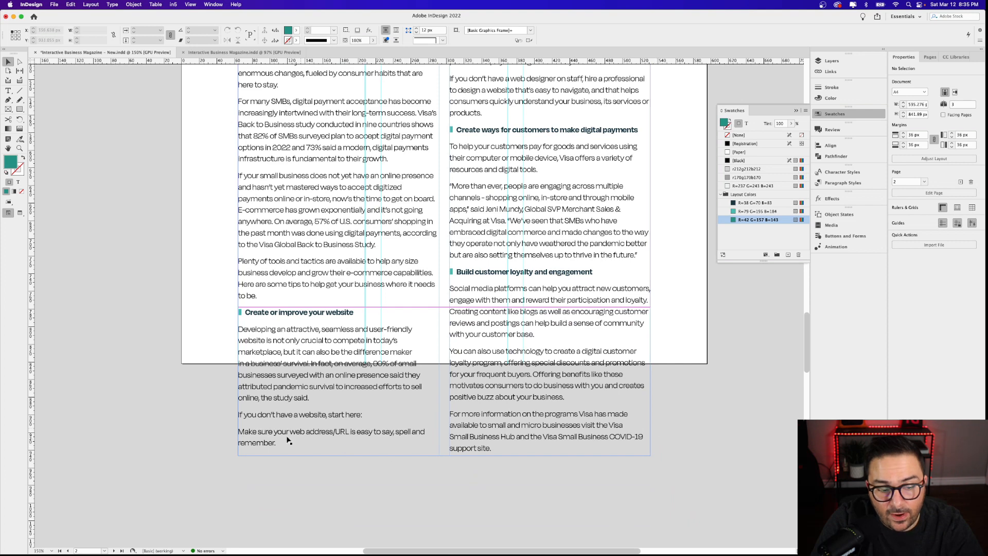
{"action": "left_click_drag", "start_coordinate": [551, 324], "coordinate": [555, 418]}
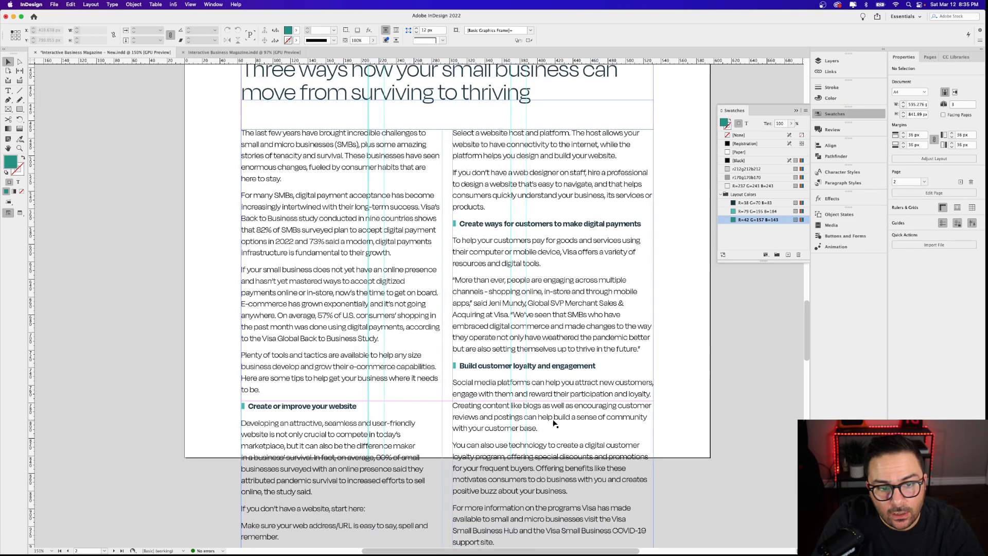
{"action": "scroll", "coordinate": [500, 306], "scroll_direction": "up", "scroll_amount": 5}
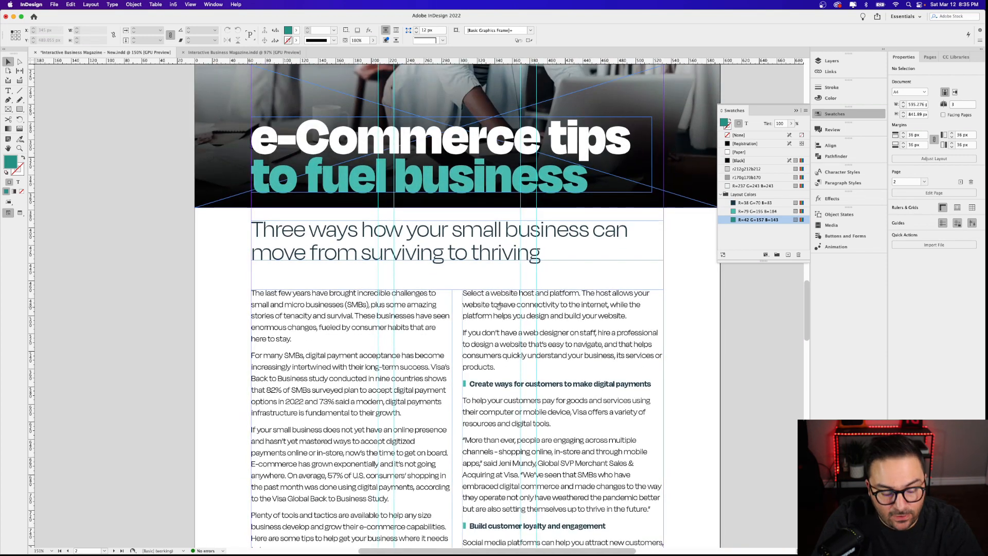
{"action": "scroll", "coordinate": [499, 307], "scroll_direction": "down", "scroll_amount": 2}
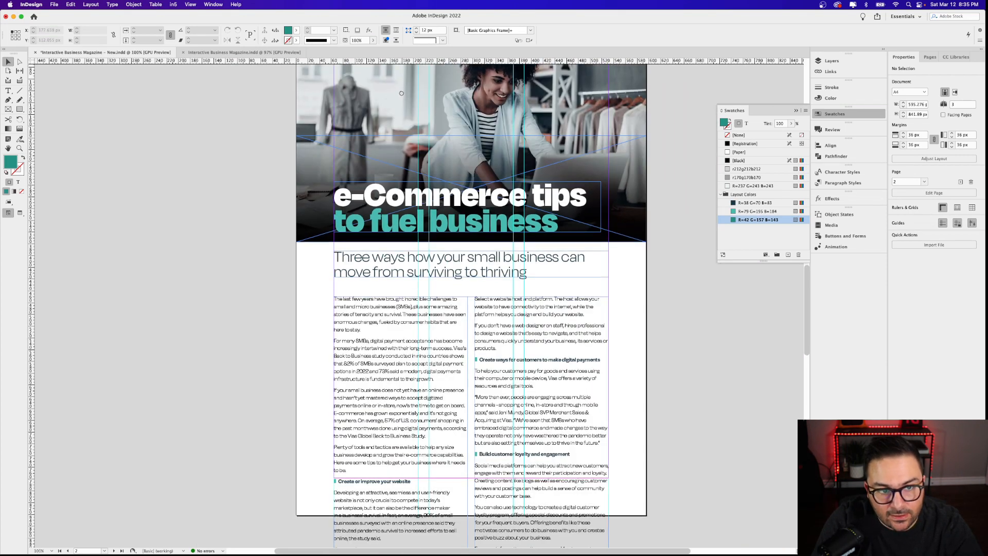
{"action": "left_click_drag", "start_coordinate": [400, 87], "coordinate": [406, 159]}
{"action": "scroll", "coordinate": [405, 162], "scroll_direction": "down", "scroll_amount": 1}
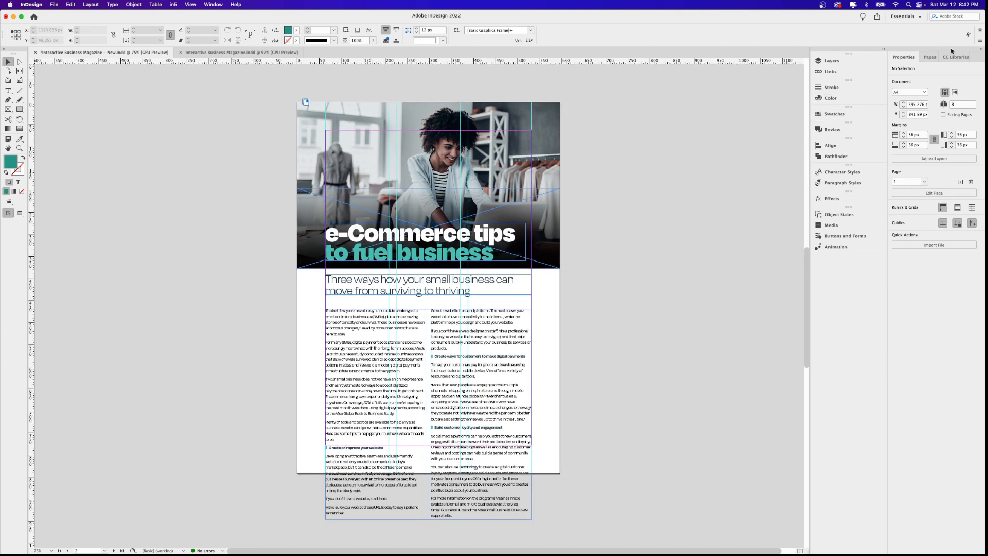
{"action": "left_click", "coordinate": [956, 57]}
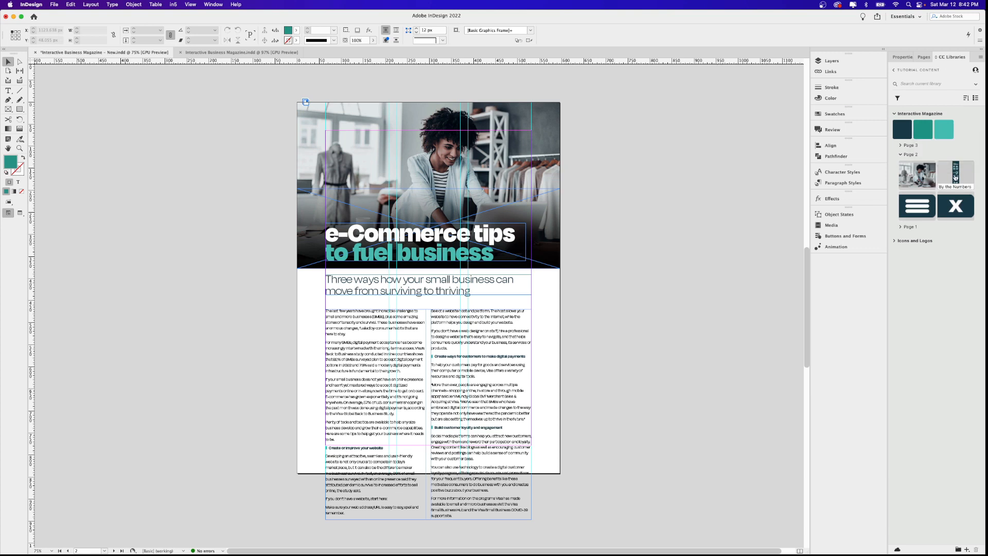
{"action": "left_click_drag", "start_coordinate": [955, 176], "coordinate": [205, 147]}
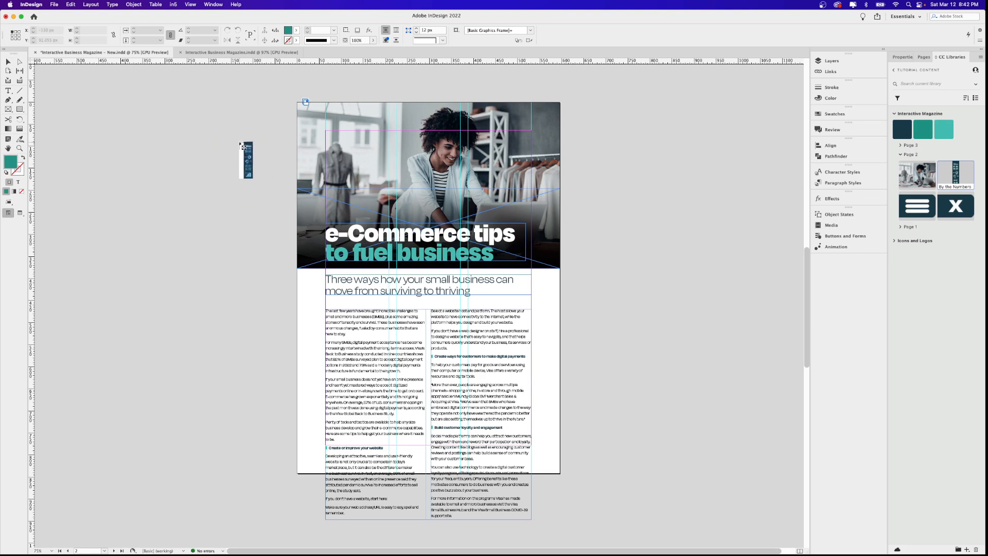
{"action": "left_click", "coordinate": [241, 143]}
{"action": "left_click_drag", "start_coordinate": [291, 160], "coordinate": [258, 119]}
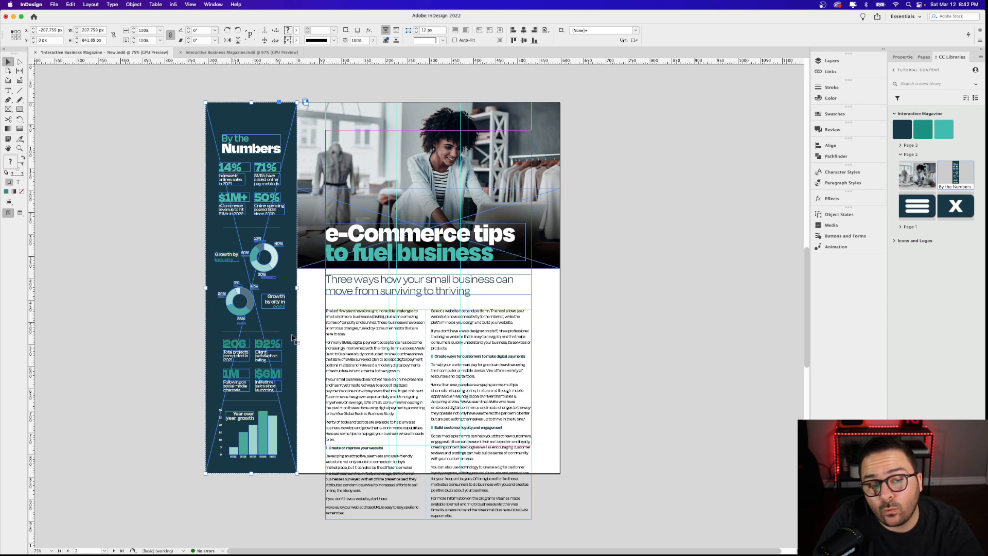
Place the Open Menu Icon and the Close Menu Button from the library on the pasteboard beside the By the Numbers panel
{"action": "left_click", "coordinate": [918, 210]}
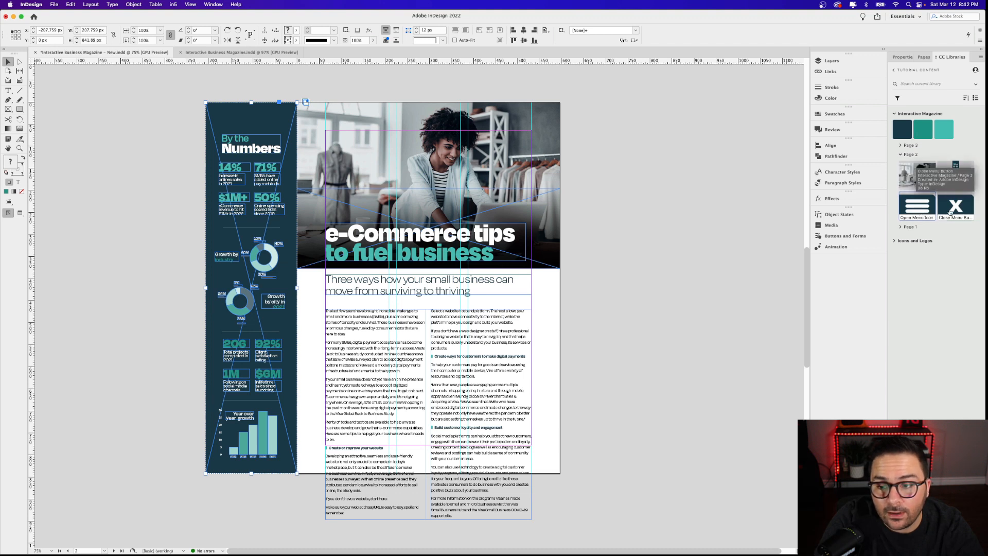
{"action": "left_click_drag", "start_coordinate": [956, 211], "coordinate": [175, 155]}
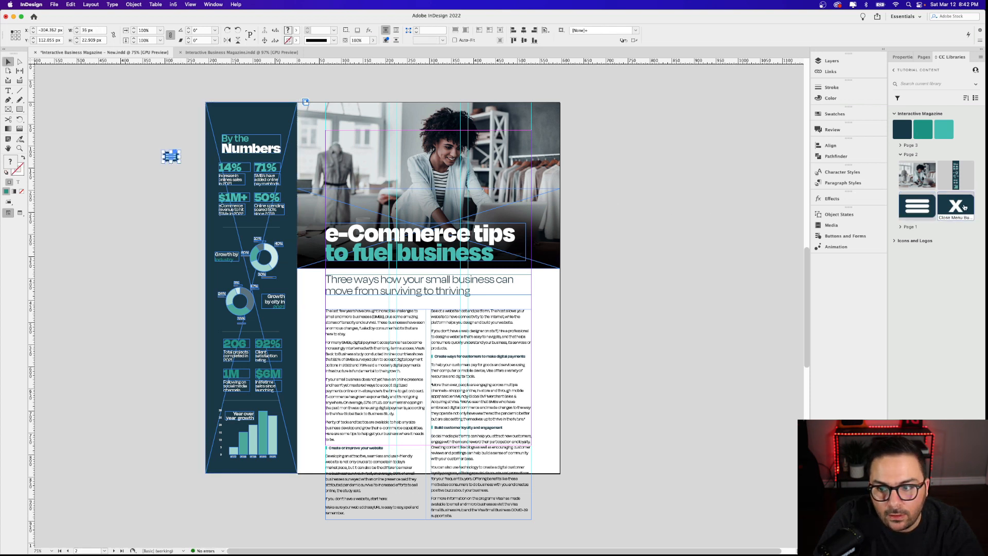
{"action": "left_click_drag", "start_coordinate": [954, 208], "coordinate": [175, 173]}
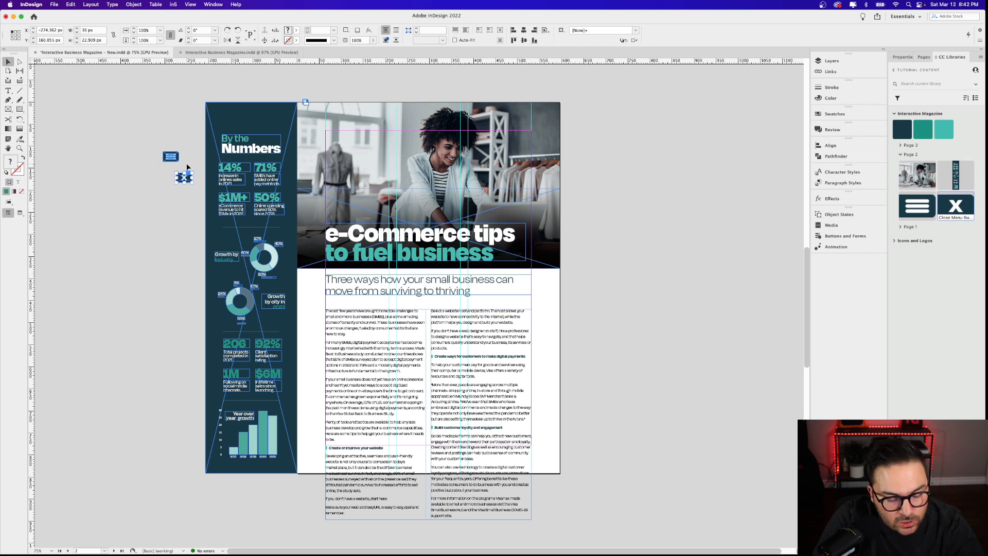
Move the open menu icon onto page 2, flush with the page's left edge at a Y position of about 71 px
{"action": "scroll", "coordinate": [186, 163], "scroll_direction": "up", "scroll_amount": 3}
{"action": "scroll", "coordinate": [218, 153], "scroll_direction": "up", "scroll_amount": 3}
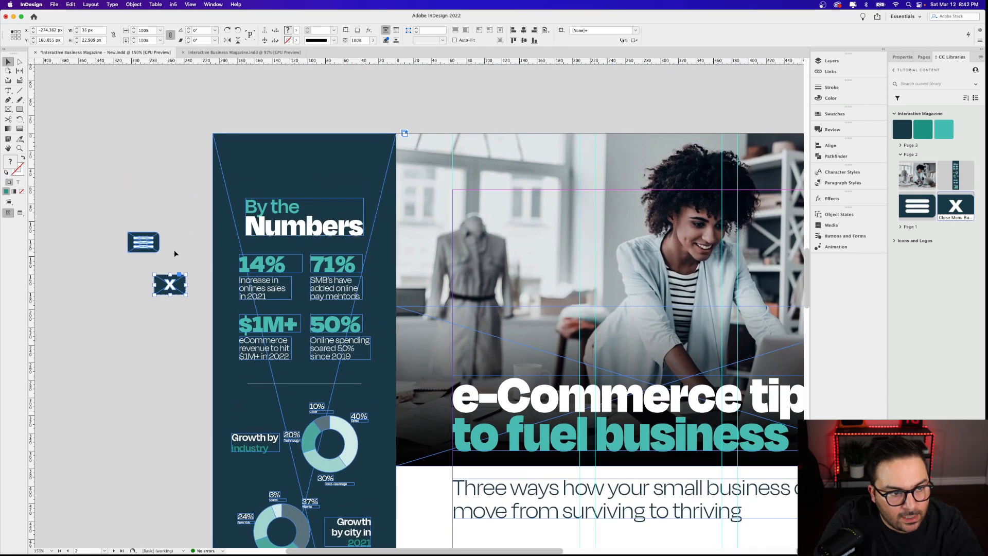
{"action": "left_click", "coordinate": [152, 248]}
{"action": "left_click_drag", "start_coordinate": [152, 249], "coordinate": [419, 189]}
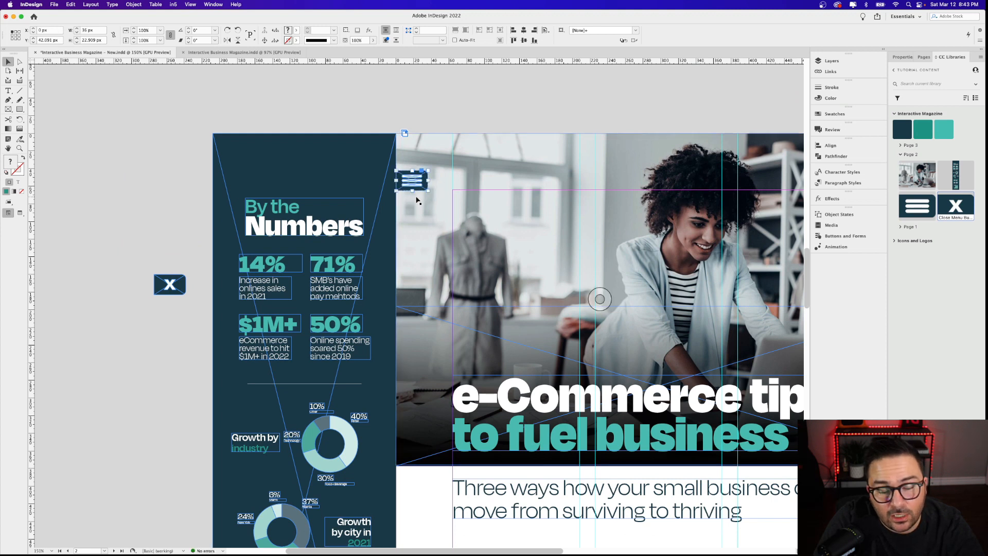
{"action": "left_click", "coordinate": [404, 191]}
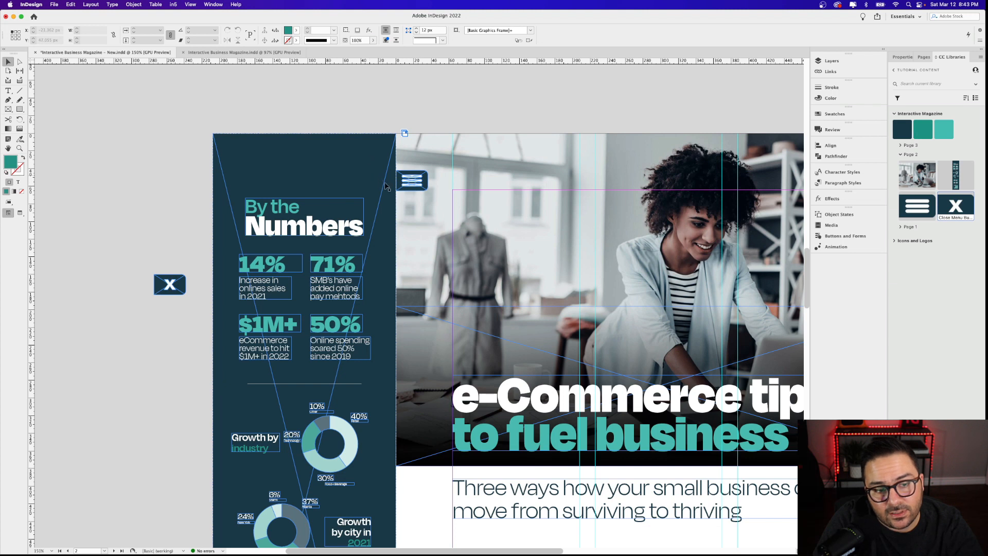
{"action": "left_click_drag", "start_coordinate": [406, 188], "coordinate": [408, 213]}
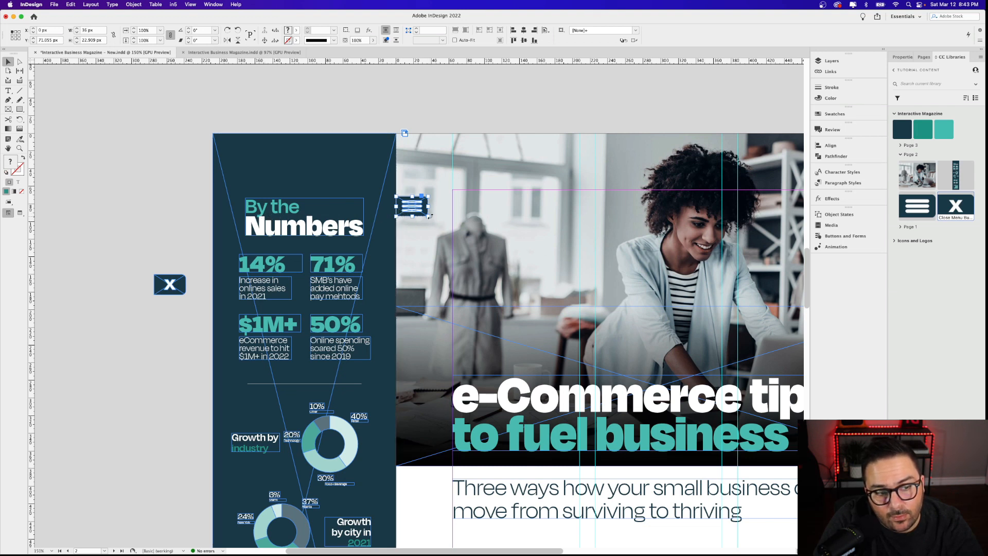
Move the open menu icon up to a Y position of about 43 px and place the close button exactly over it
{"action": "left_click_drag", "start_coordinate": [419, 212], "coordinate": [420, 190]}
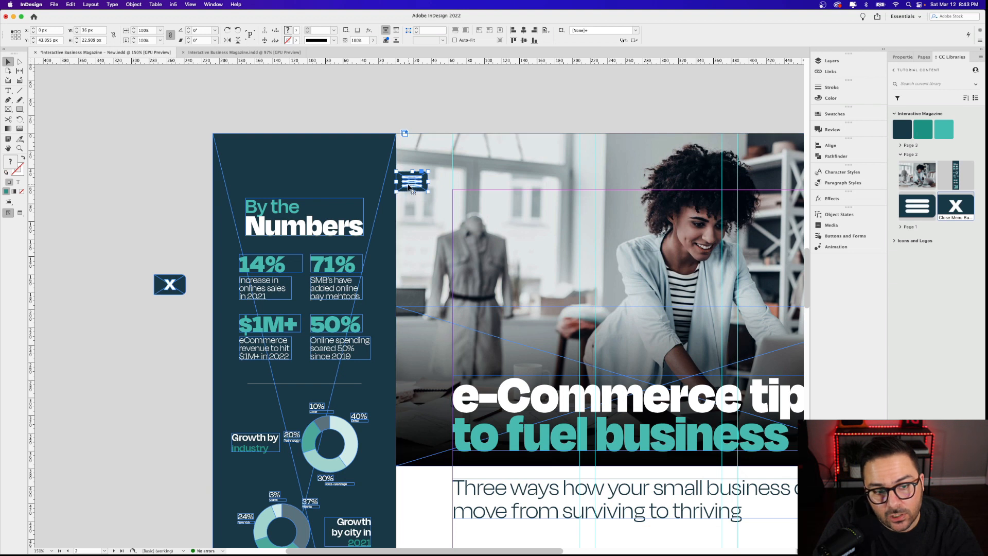
{"action": "left_click_drag", "start_coordinate": [176, 286], "coordinate": [416, 188]}
{"action": "scroll", "coordinate": [421, 177], "scroll_direction": "up", "scroll_amount": 5}
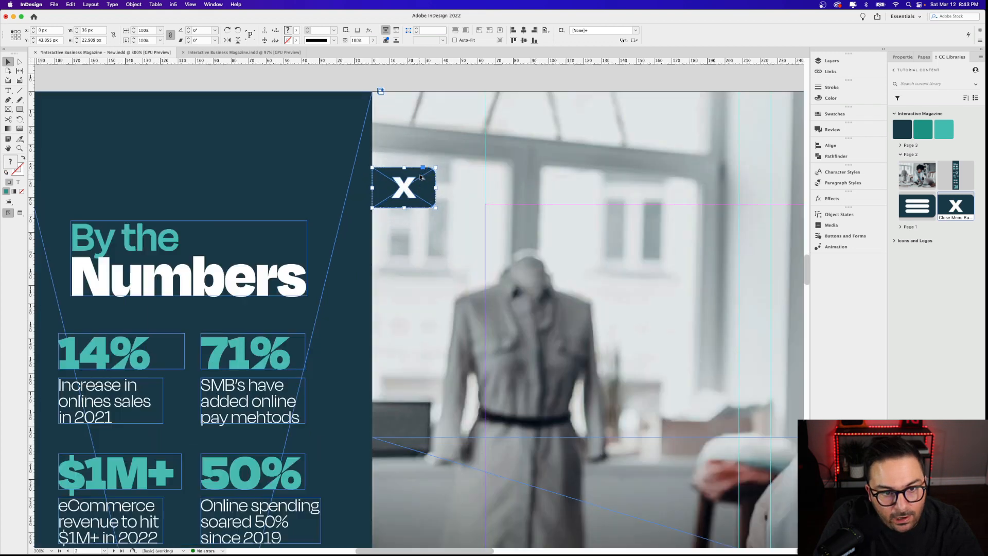
Put the Close Menu Button beneath the Open Menu Icon in the stacking order and detach the Layers panel
{"action": "left_click", "coordinate": [830, 61]}
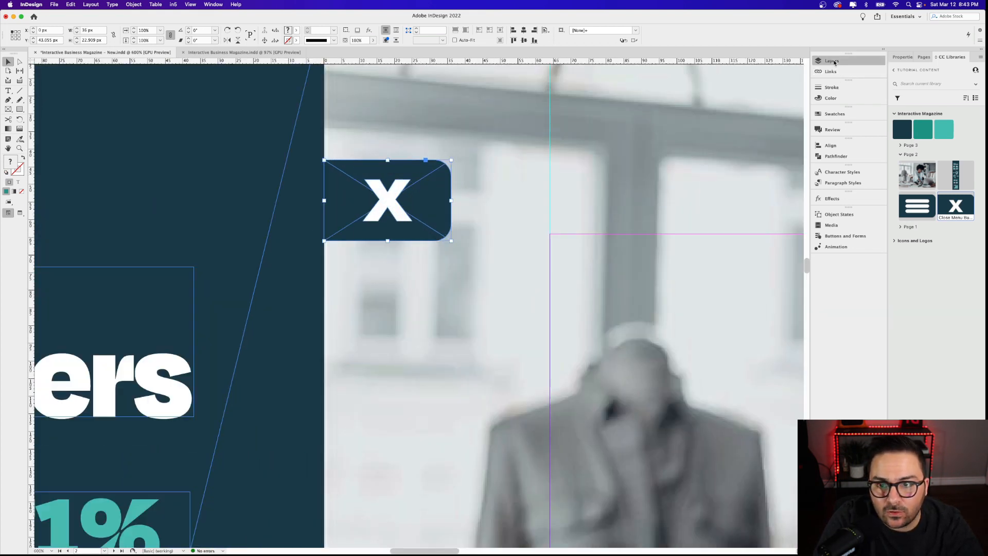
{"action": "left_click_drag", "start_coordinate": [755, 77], "coordinate": [751, 85]}
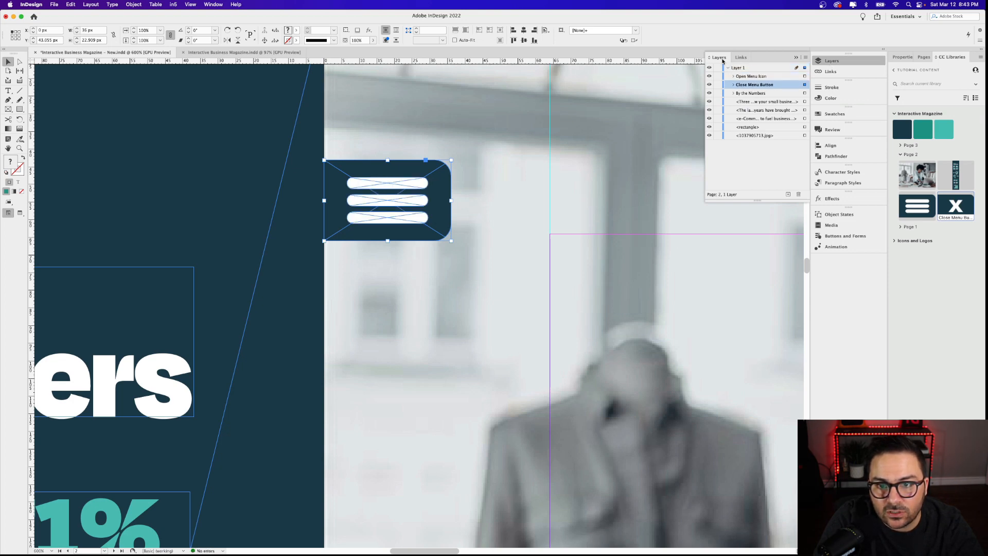
{"action": "left_click_drag", "start_coordinate": [718, 58], "coordinate": [544, 121]}
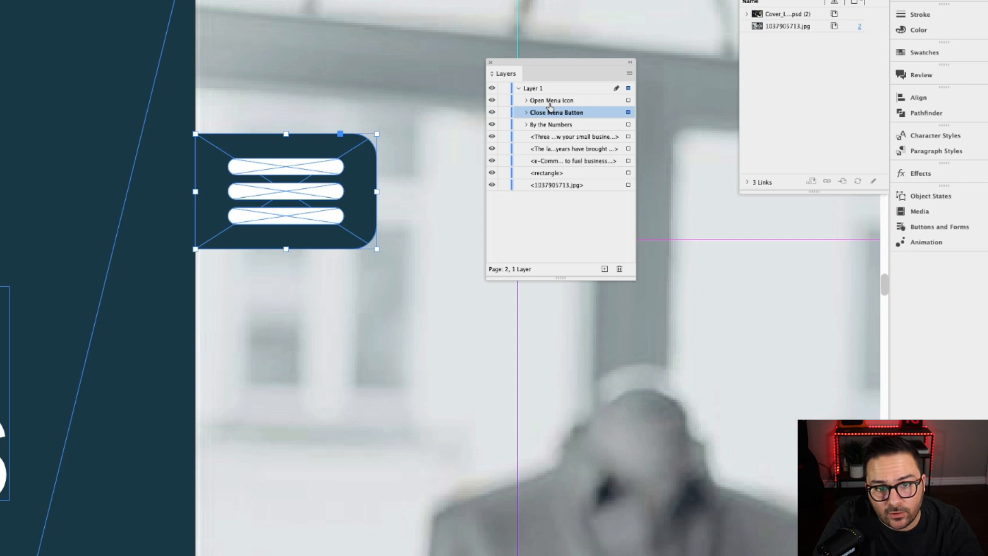
Check the overlap of the two stacked buttons by toggling the visibility of Close Menu Button and Open Menu Icon off and on
{"action": "left_click", "coordinate": [493, 114]}
{"action": "left_click", "coordinate": [492, 114]}
{"action": "left_click", "coordinate": [492, 101]}
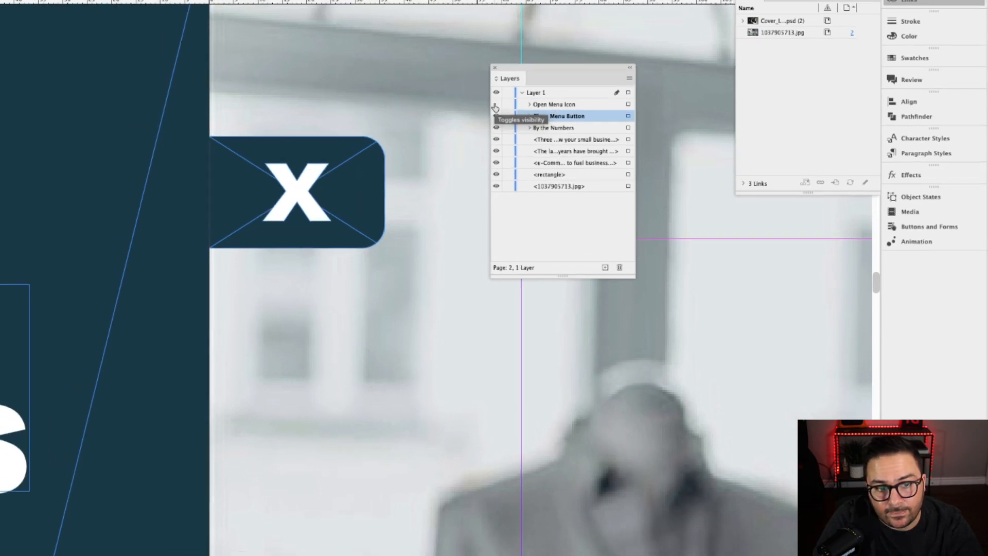
{"action": "left_click", "coordinate": [493, 101]}
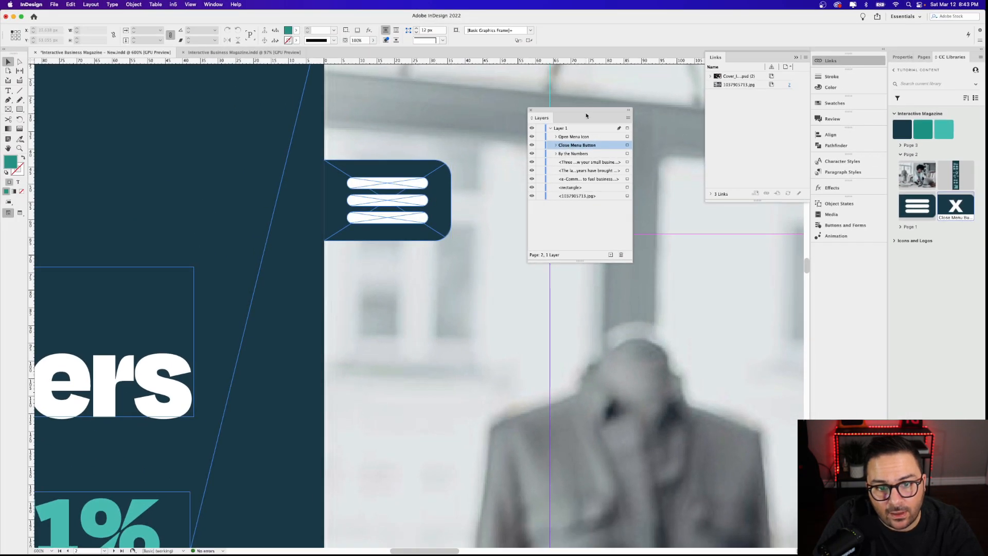
{"action": "left_click_drag", "start_coordinate": [586, 110], "coordinate": [622, 113]}
Position By the Numbers temporarily at X 0 px on page 2, add a vertical guide at its centre, and return it to the pasteboard
{"action": "scroll", "coordinate": [497, 180], "scroll_direction": "down", "scroll_amount": 3}
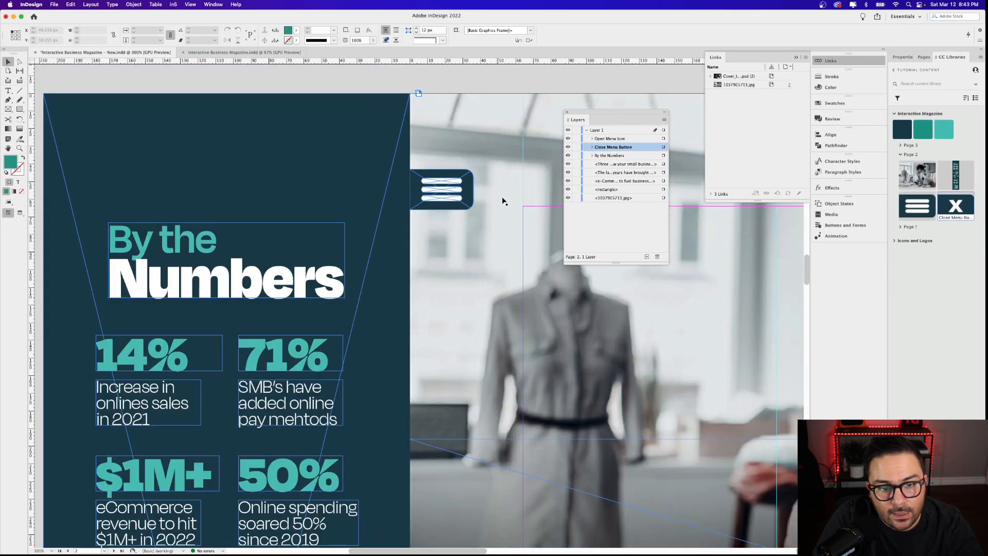
{"action": "scroll", "coordinate": [503, 201], "scroll_direction": "down", "scroll_amount": 3}
{"action": "scroll", "coordinate": [512, 229], "scroll_direction": "right", "scroll_amount": 3}
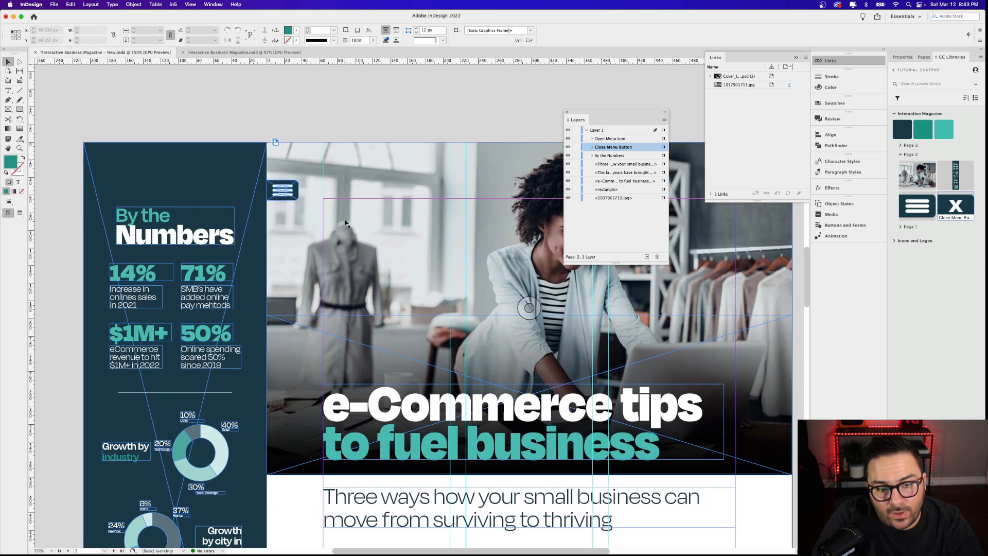
{"action": "scroll", "coordinate": [345, 222], "scroll_direction": "down", "scroll_amount": 1}
{"action": "scroll", "coordinate": [340, 226], "scroll_direction": "right", "scroll_amount": 2}
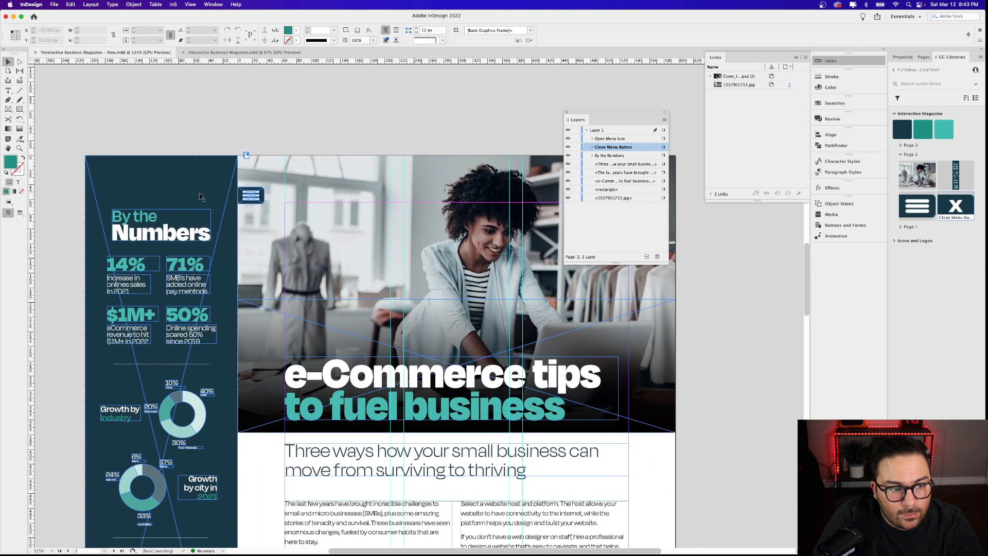
{"action": "left_click", "coordinate": [181, 205]}
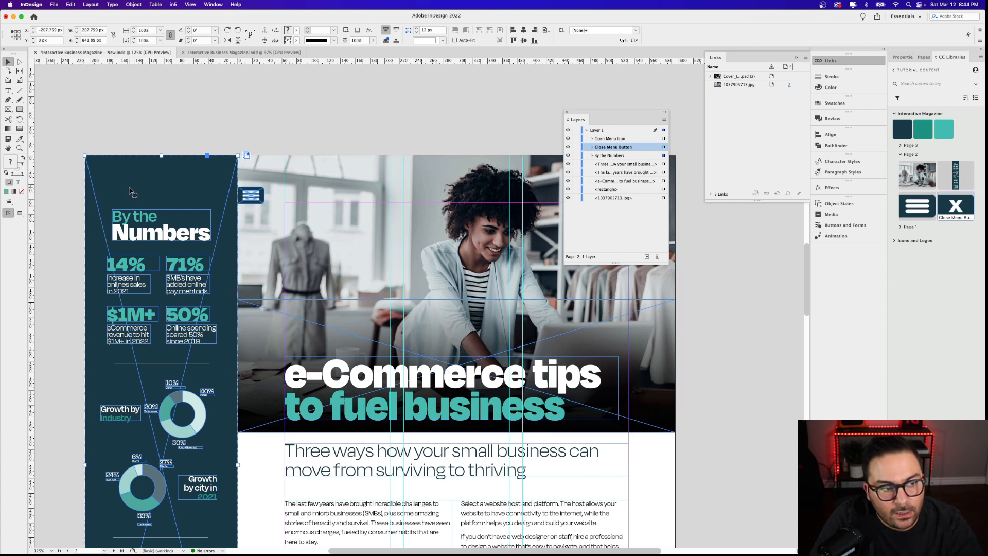
{"action": "left_click_drag", "start_coordinate": [125, 190], "coordinate": [278, 195]}
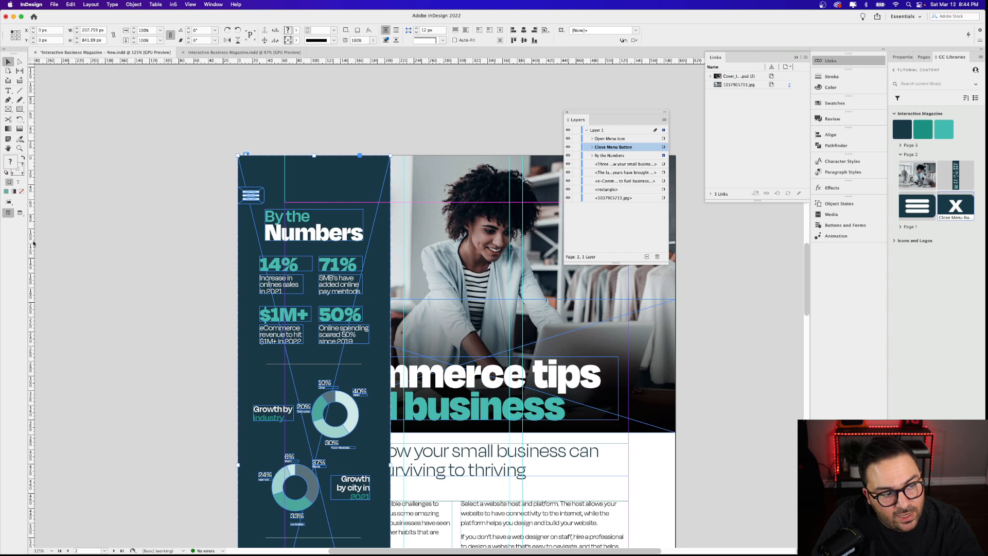
{"action": "left_click_drag", "start_coordinate": [34, 243], "coordinate": [314, 240]}
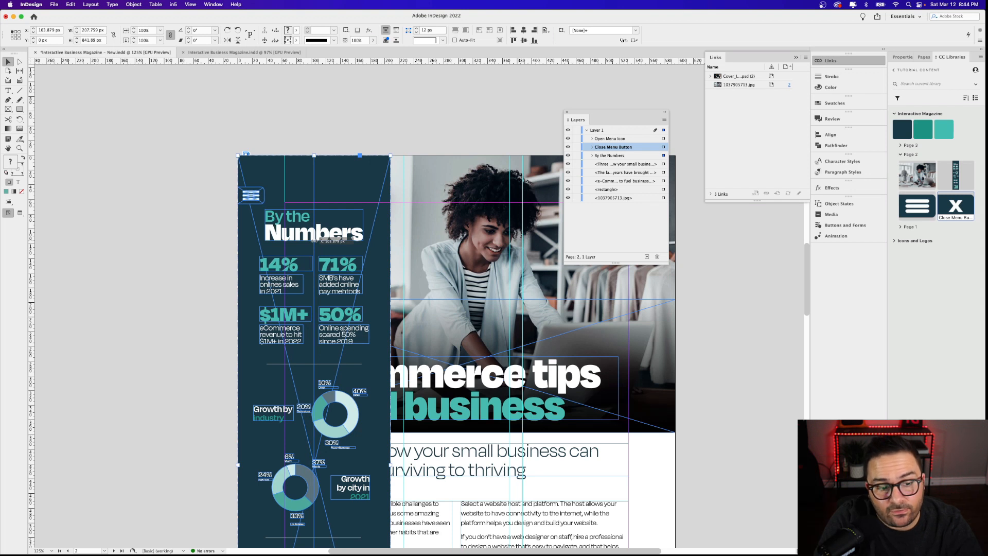
{"action": "left_click_drag", "start_coordinate": [314, 240], "coordinate": [314, 240]}
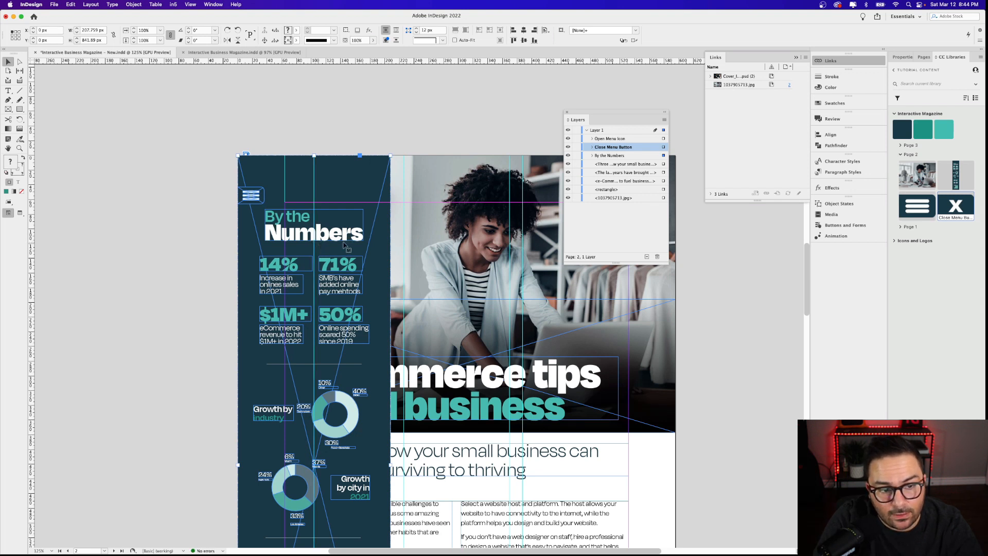
{"action": "left_click_drag", "start_coordinate": [378, 246], "coordinate": [227, 242]}
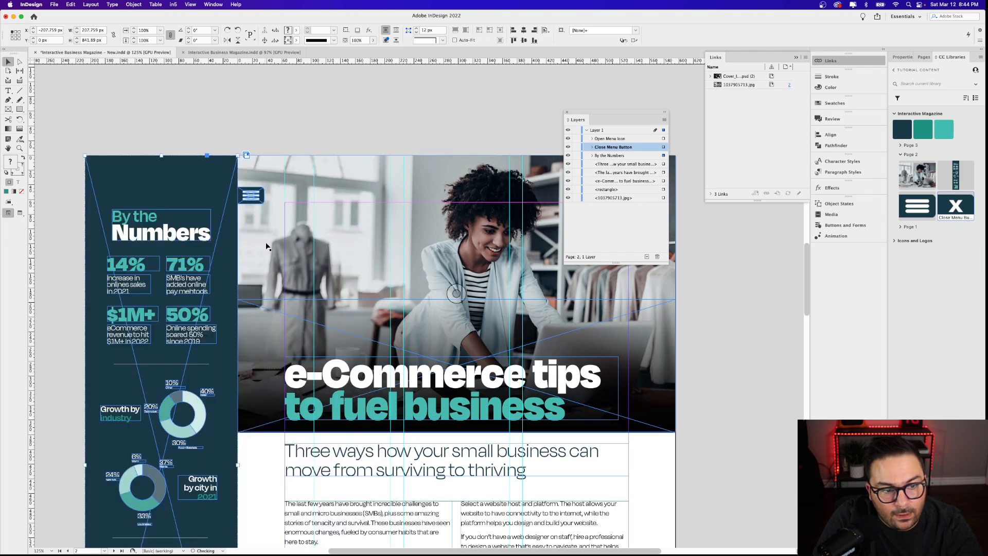
Draw a straight horizontal line about 313 px long from the centre of the By the Numbers graphic across page 2
{"action": "scroll", "coordinate": [326, 339], "scroll_direction": "down", "scroll_amount": 3}
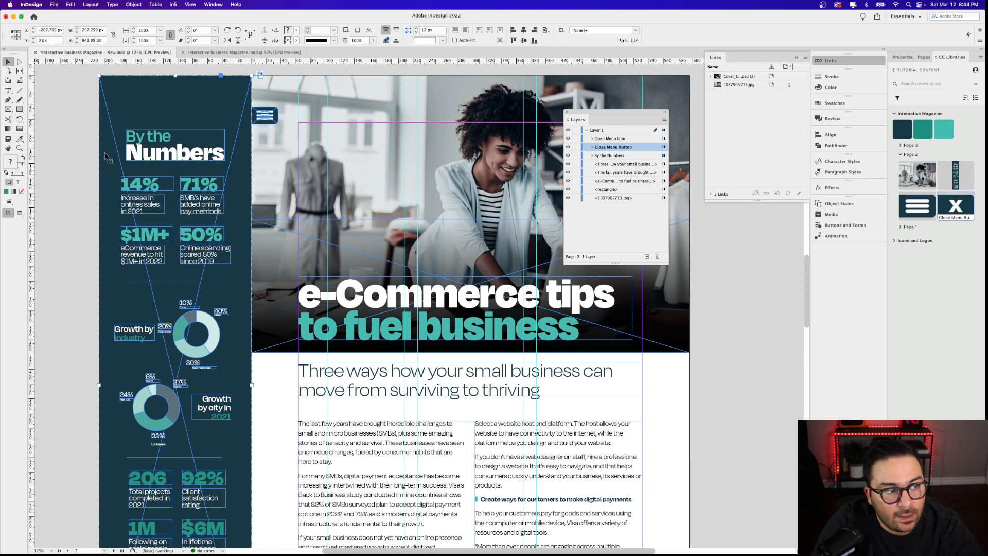
{"action": "left_click", "coordinate": [21, 94]}
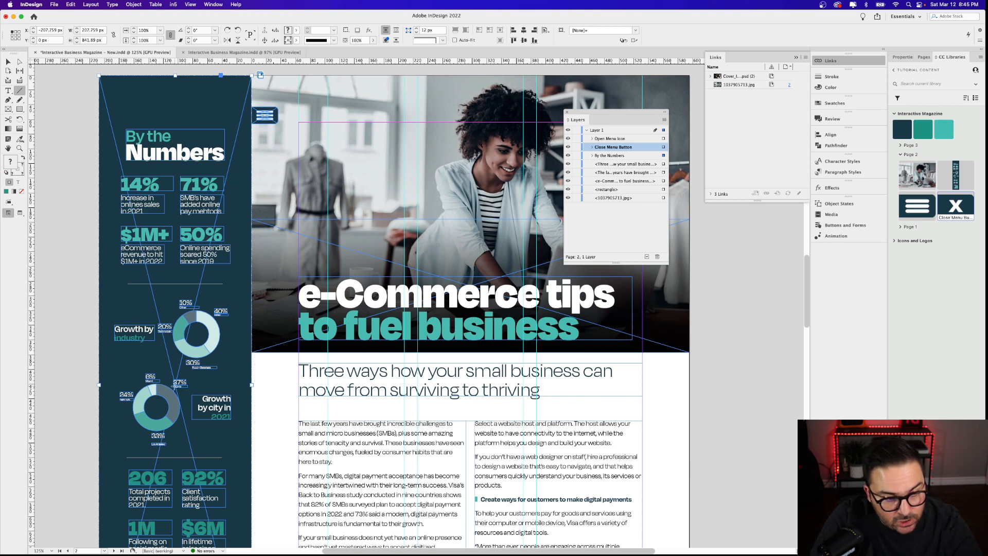
{"action": "mouse_move", "coordinate": [174, 386]}
{"action": "left_mouse_down"}
{"action": "mouse_move", "coordinate": [417, 388]}
{"action": "mouse_move", "coordinate": [405, 388]}
{"action": "left_mouse_up"}
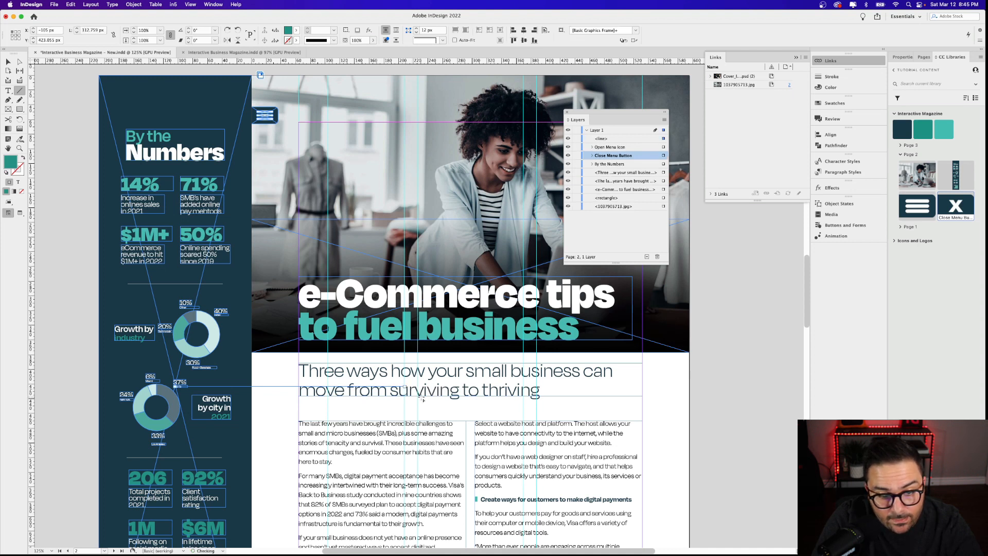
{"action": "left_click", "coordinate": [8, 62]}
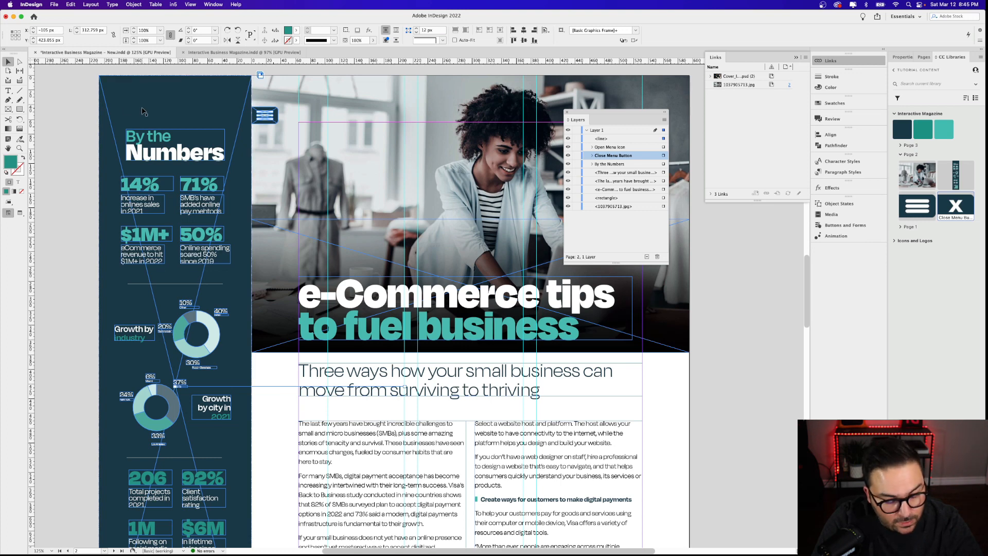
Convert the horizontal line into a motion path animation for the By the Numbers graphic
{"action": "left_click", "coordinate": [195, 114]}
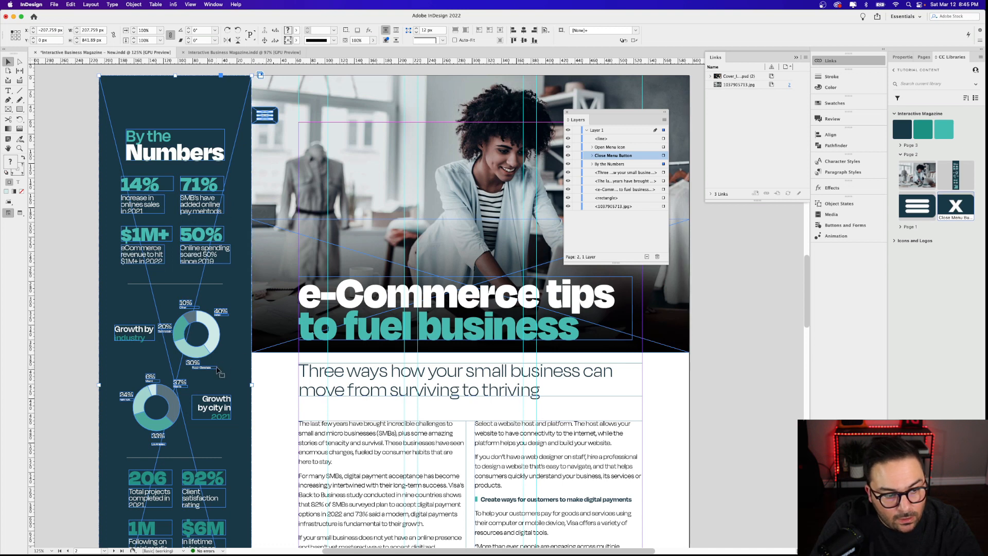
{"action": "left_click", "coordinate": [282, 383]}
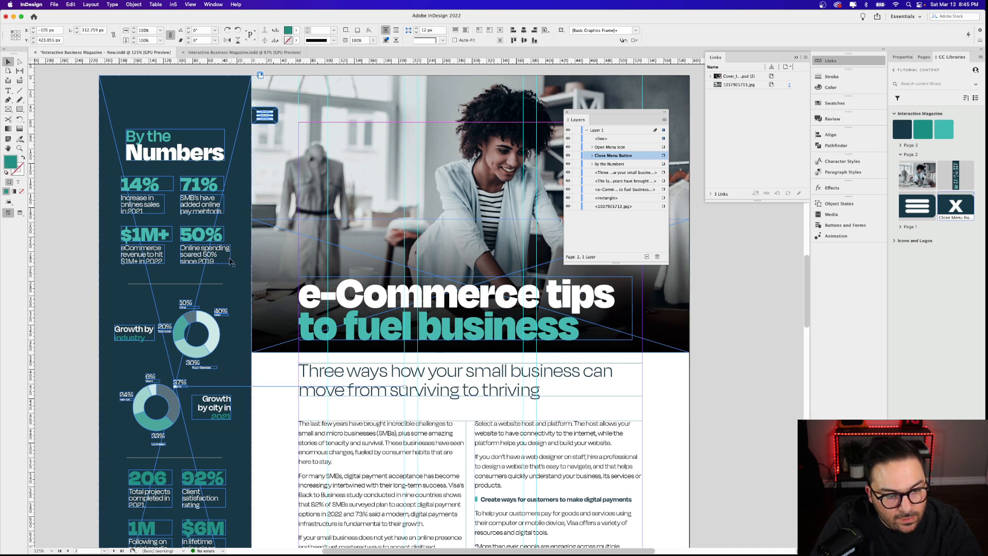
{"action": "left_click", "coordinate": [202, 111]}
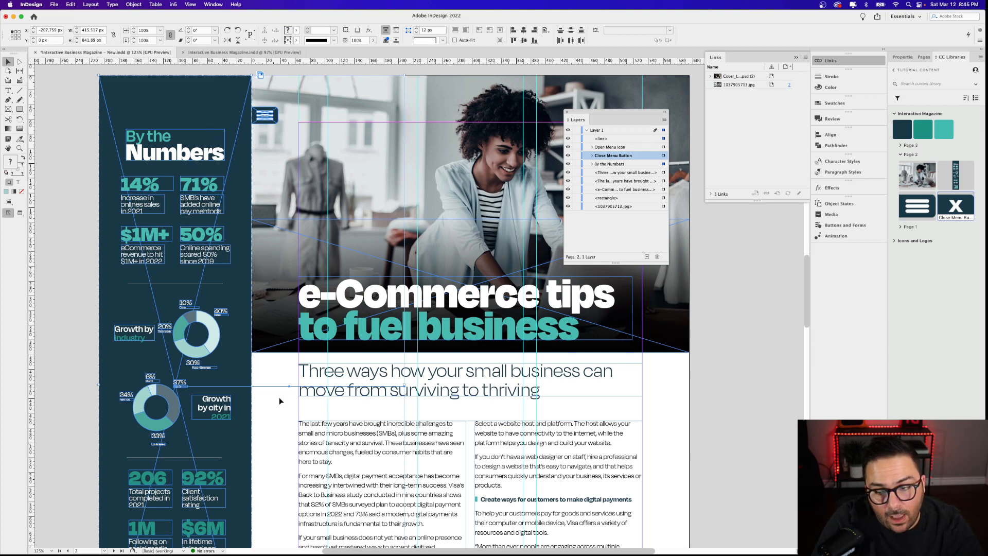
{"action": "left_click", "coordinate": [833, 236]}
{"action": "left_click_drag", "start_coordinate": [769, 200], "coordinate": [440, 140]}
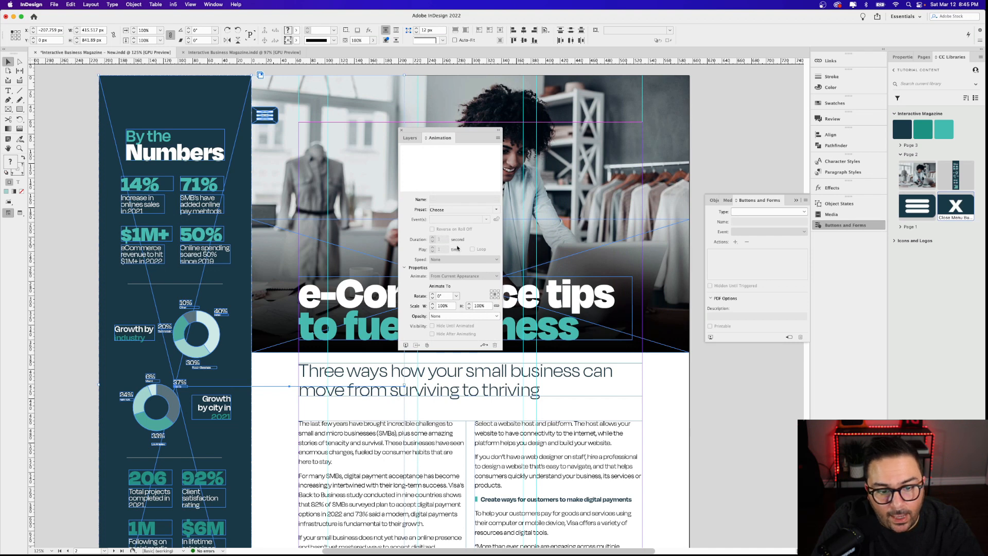
{"action": "left_click", "coordinate": [214, 5]}
{"action": "mouse_move", "coordinate": [236, 124]}
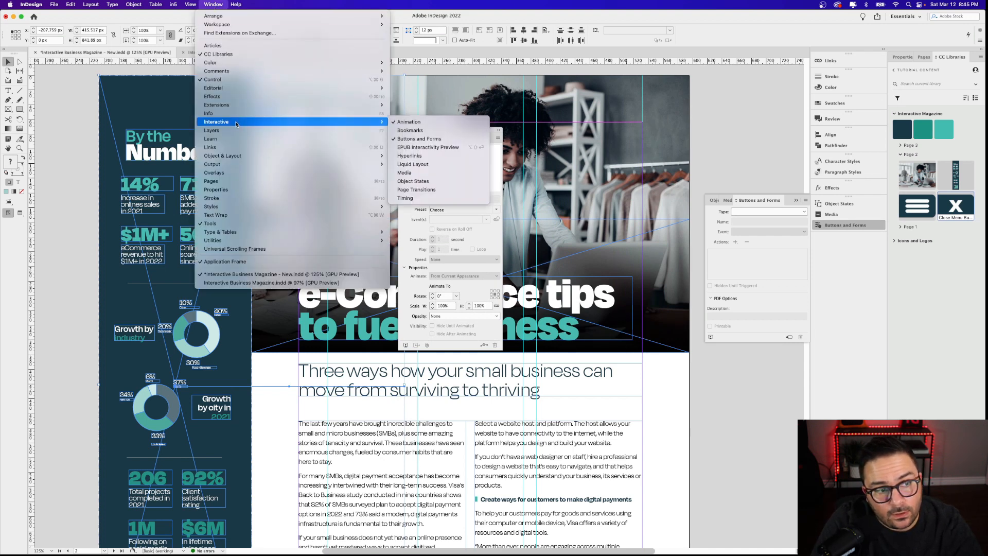
{"action": "left_click", "coordinate": [408, 122]}
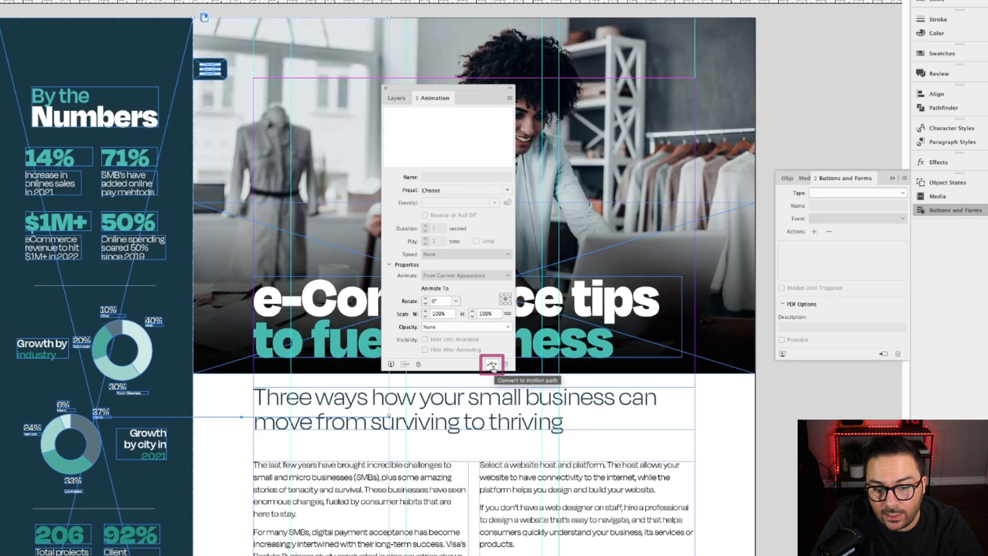
{"action": "left_click", "coordinate": [492, 365]}
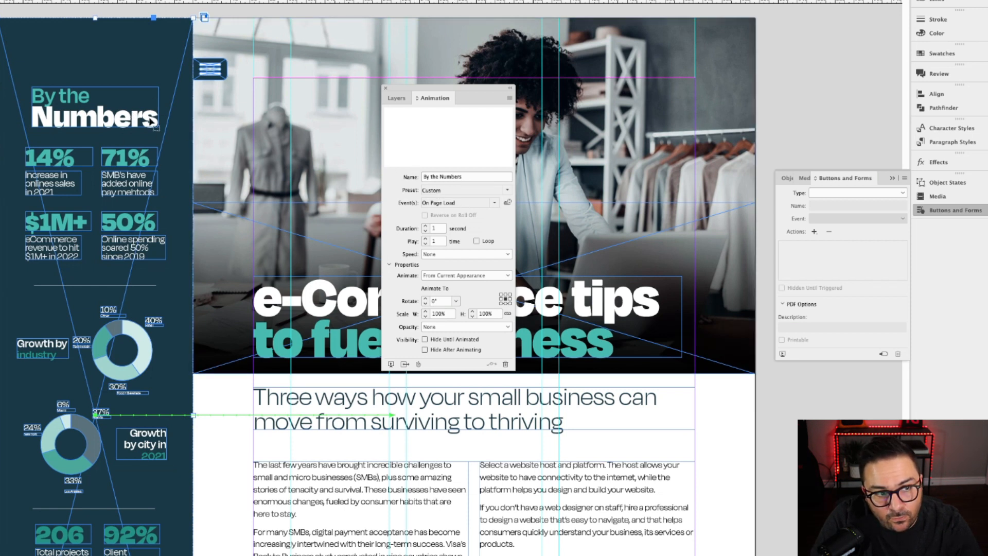
Set the By the Numbers animation's duration to 0.25 second and preview its motion
{"action": "left_click", "coordinate": [437, 230]}
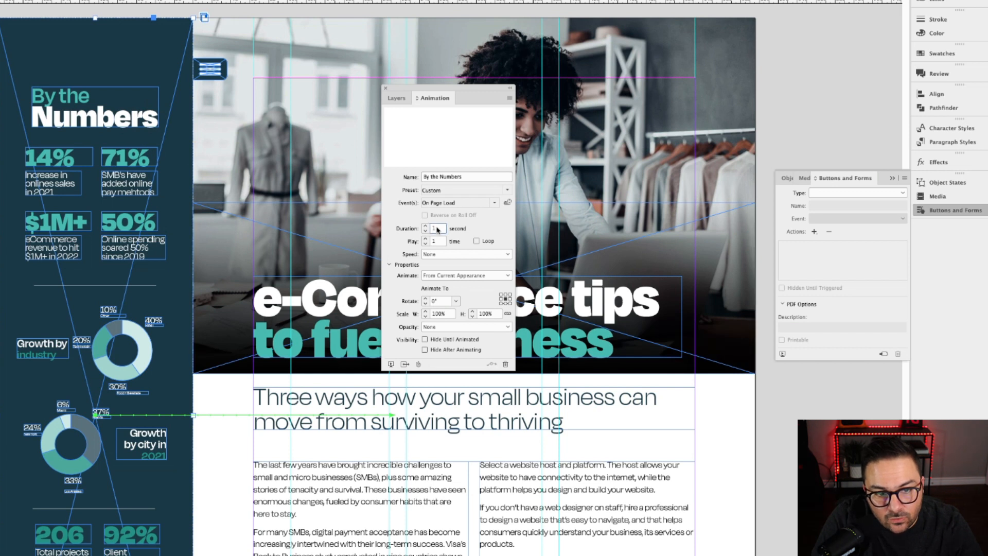
{"action": "double_click", "coordinate": [438, 230]}
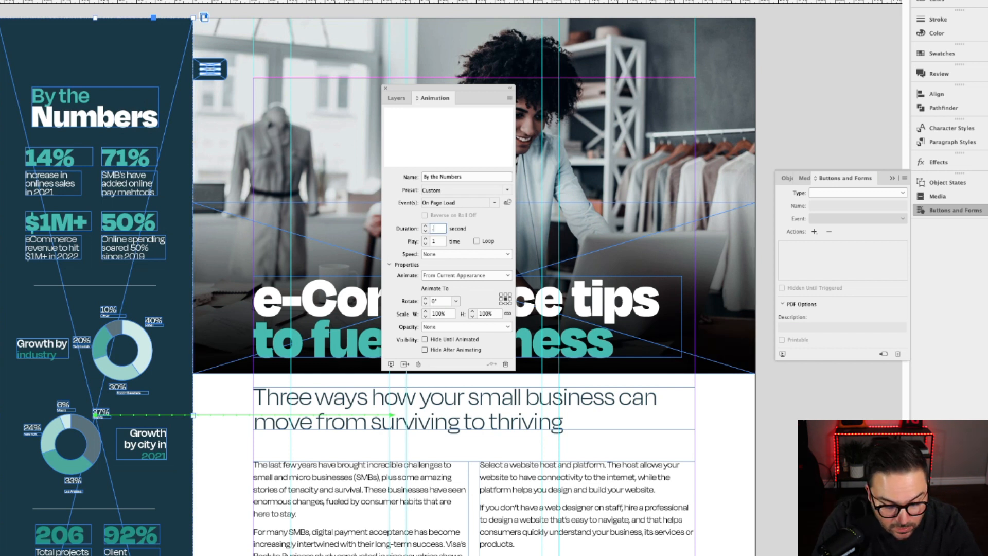
{"action": "type", "text": ".25"}
{"action": "key", "text": "Tab"}
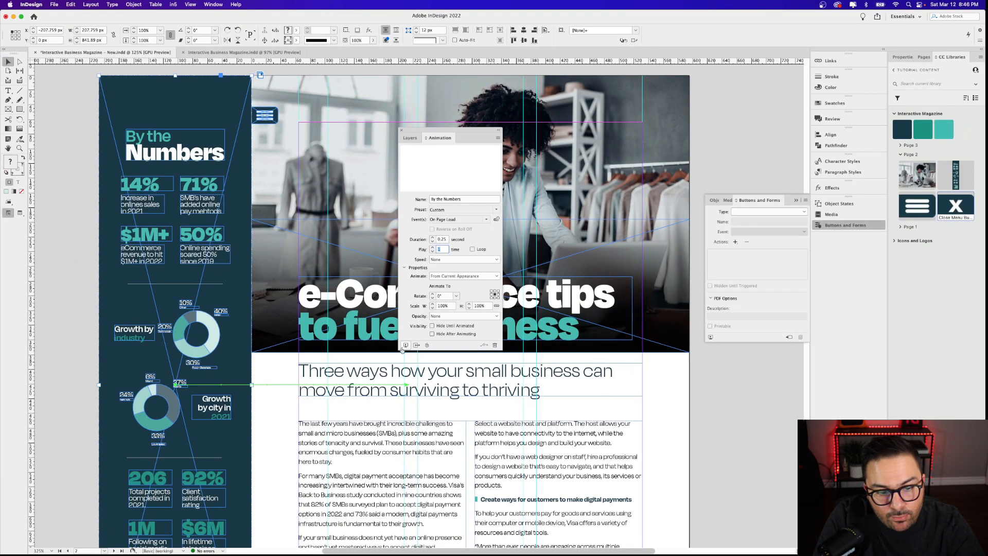
{"action": "left_click", "coordinate": [406, 346]}
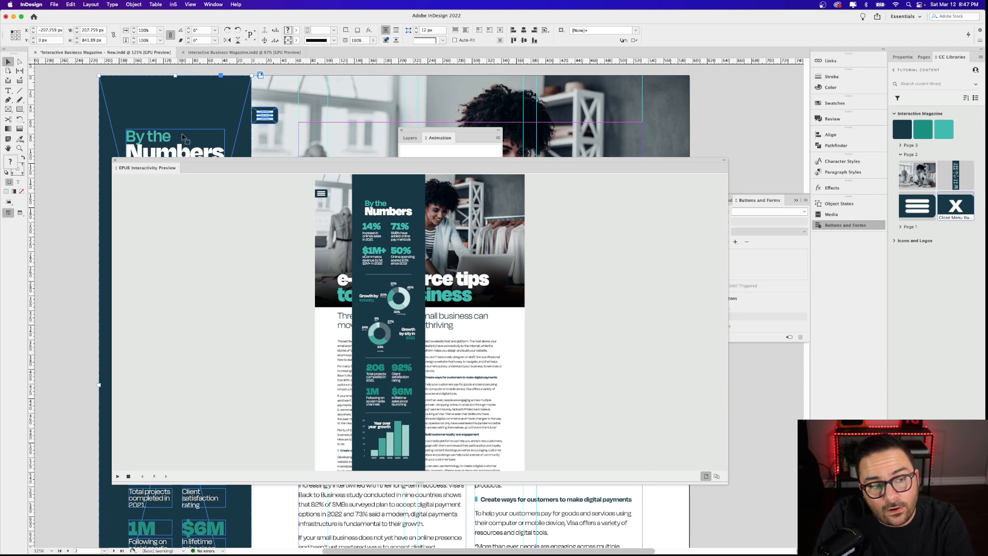
{"action": "left_click", "coordinate": [115, 160]}
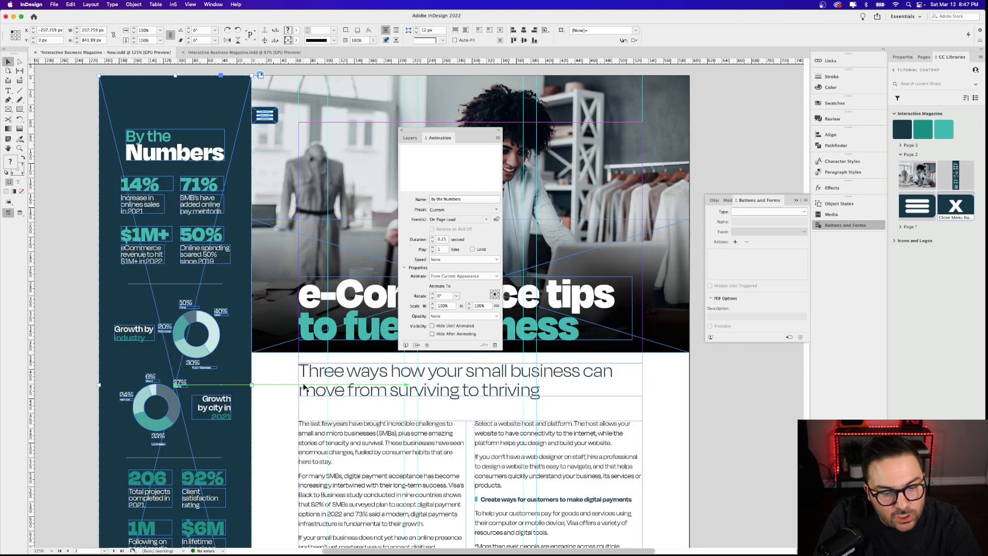
Shorten the motion path to about 208 px so it ends at the vertical centre guide, and preview the animation
{"action": "left_click", "coordinate": [281, 386]}
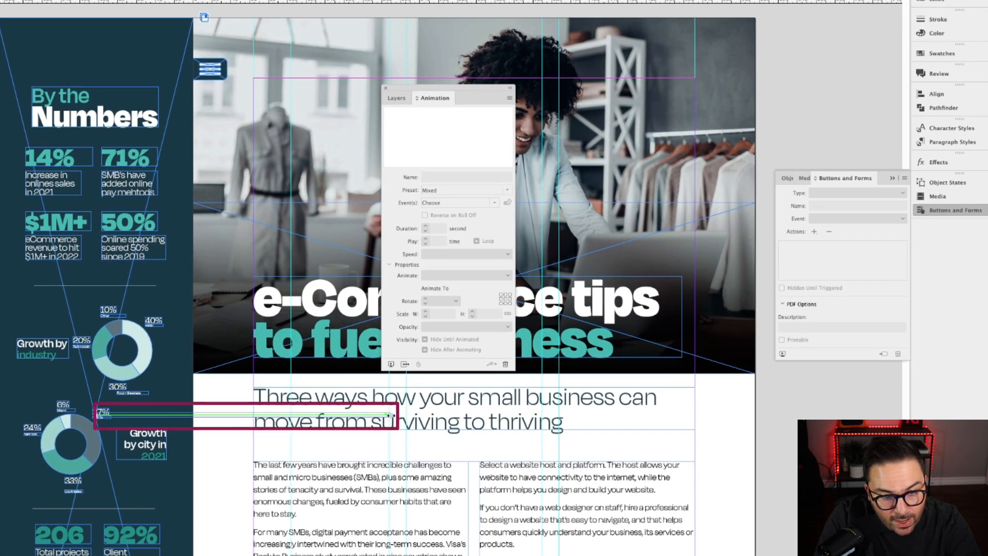
{"action": "left_click_drag", "start_coordinate": [391, 415], "coordinate": [288, 415]}
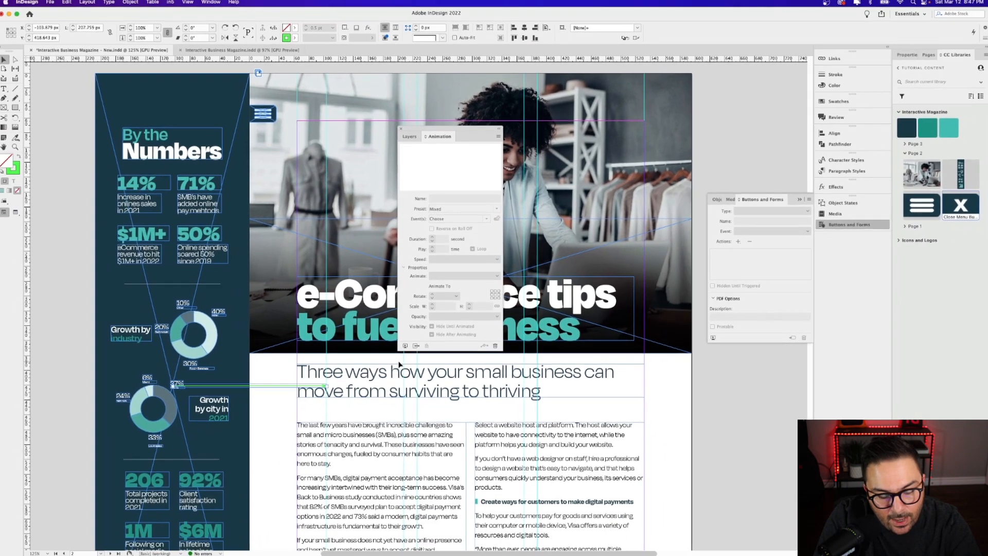
{"action": "left_click", "coordinate": [405, 346]}
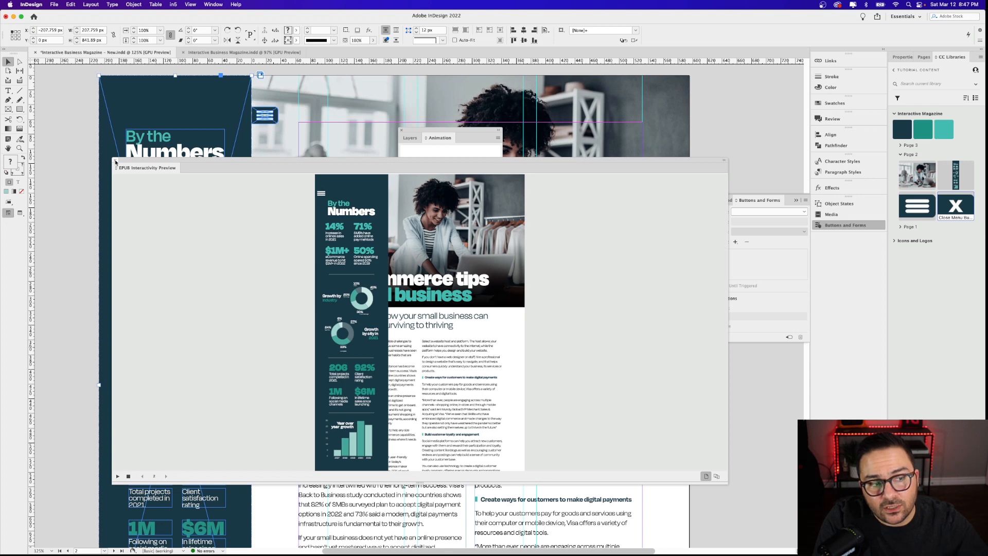
{"action": "left_click", "coordinate": [116, 162]}
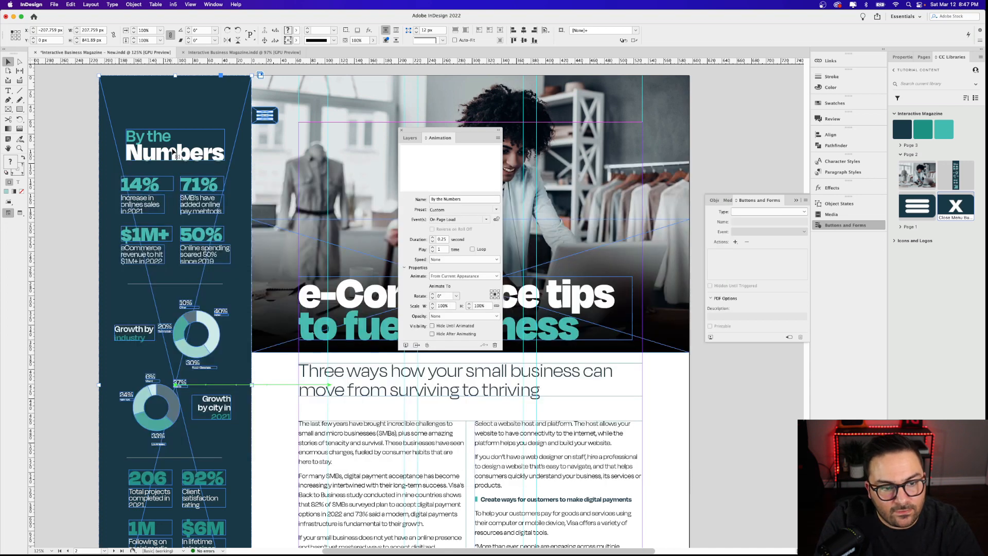
Select the open menu icon on page 2 and group the Buttons and Forms panel with the Layers and Animation panels
{"action": "scroll", "coordinate": [251, 108], "scroll_direction": "up", "scroll_amount": 5}
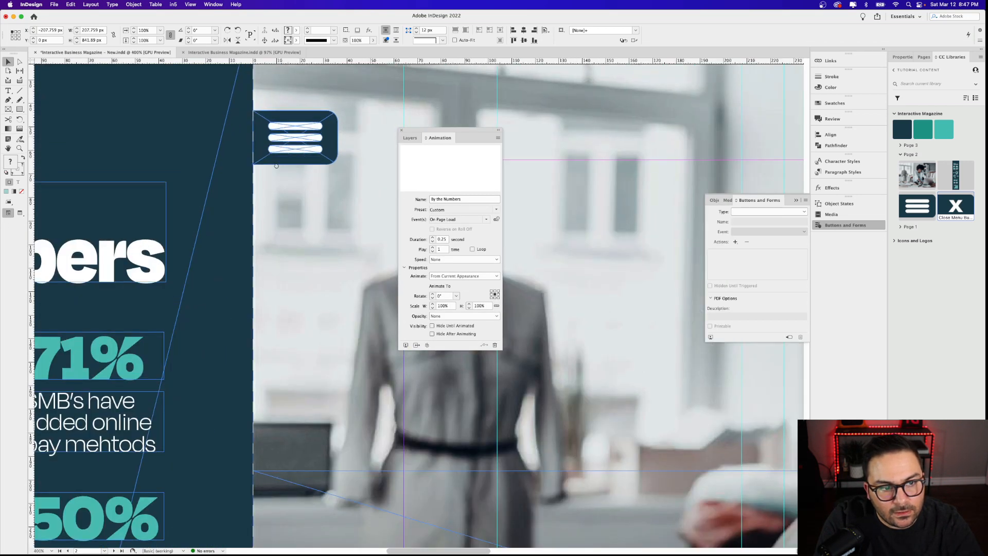
{"action": "scroll", "coordinate": [262, 170], "scroll_direction": "up", "scroll_amount": 3}
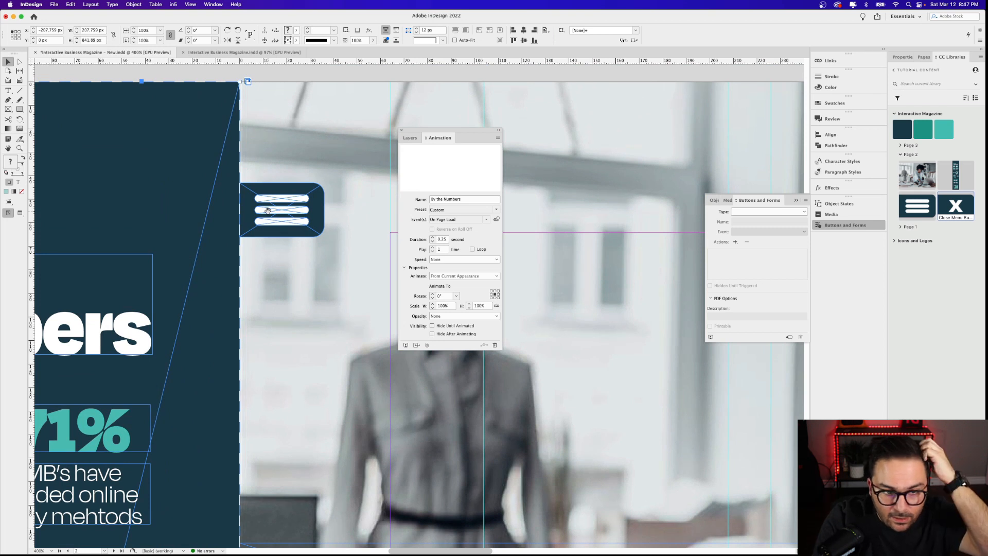
{"action": "left_click", "coordinate": [297, 219]}
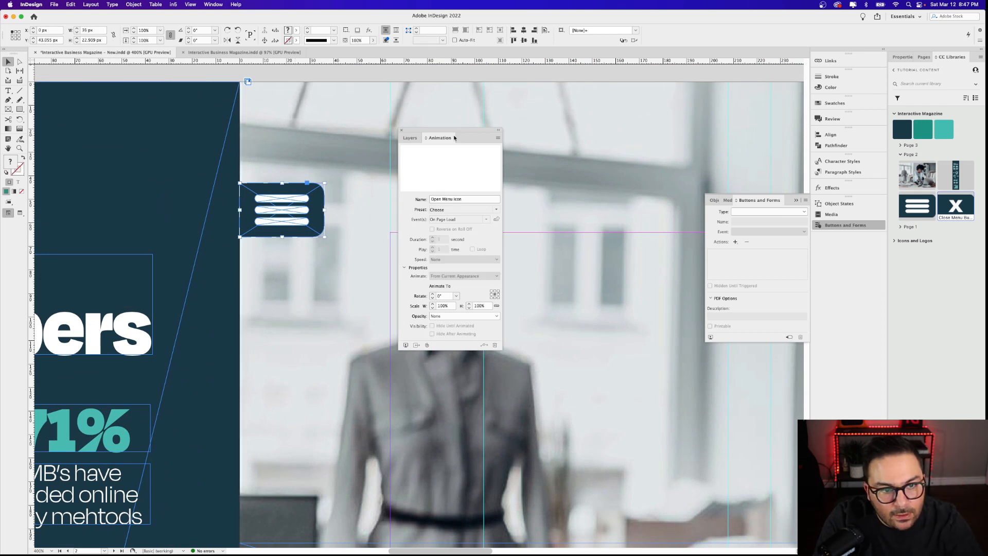
{"action": "left_click", "coordinate": [410, 137]}
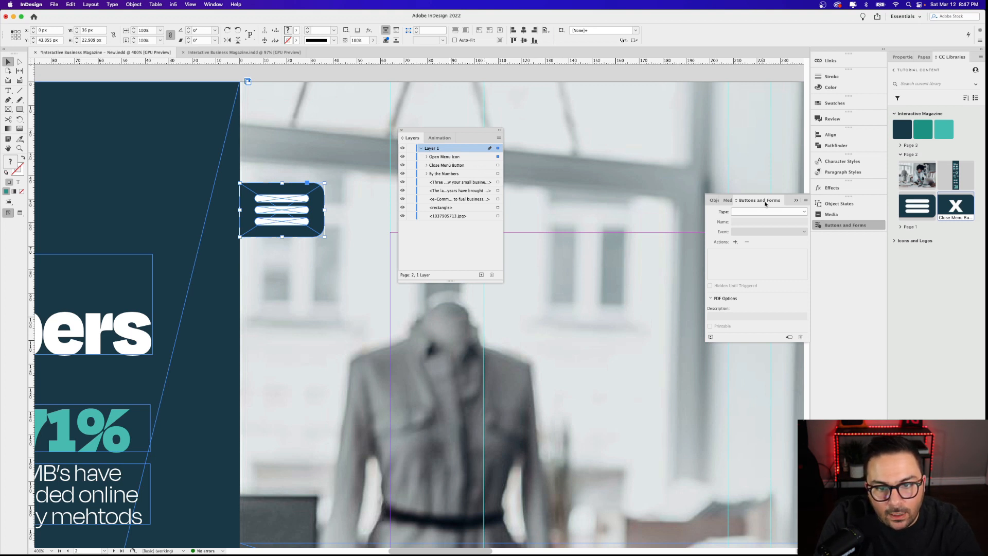
{"action": "left_click_drag", "start_coordinate": [765, 203], "coordinate": [481, 139]}
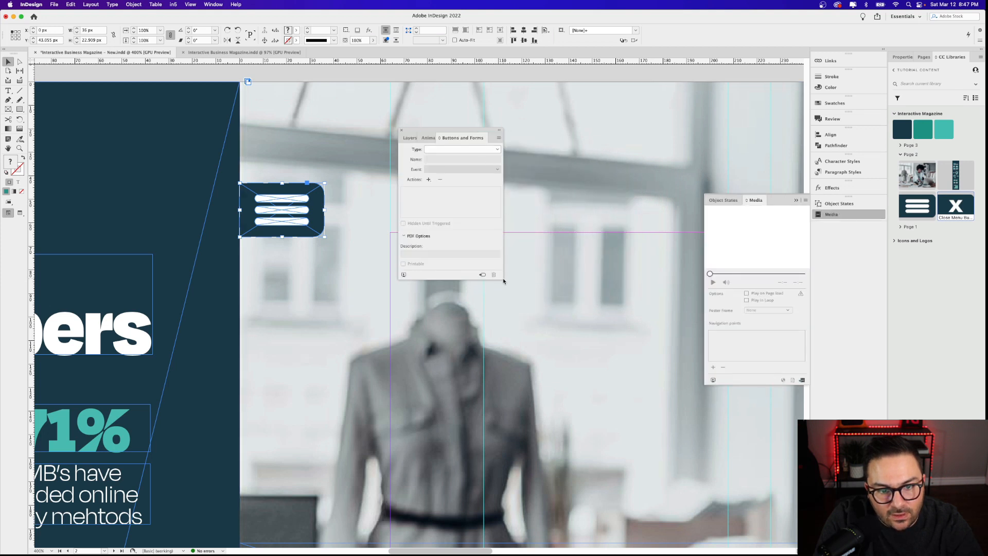
{"action": "left_click", "coordinate": [213, 4]}
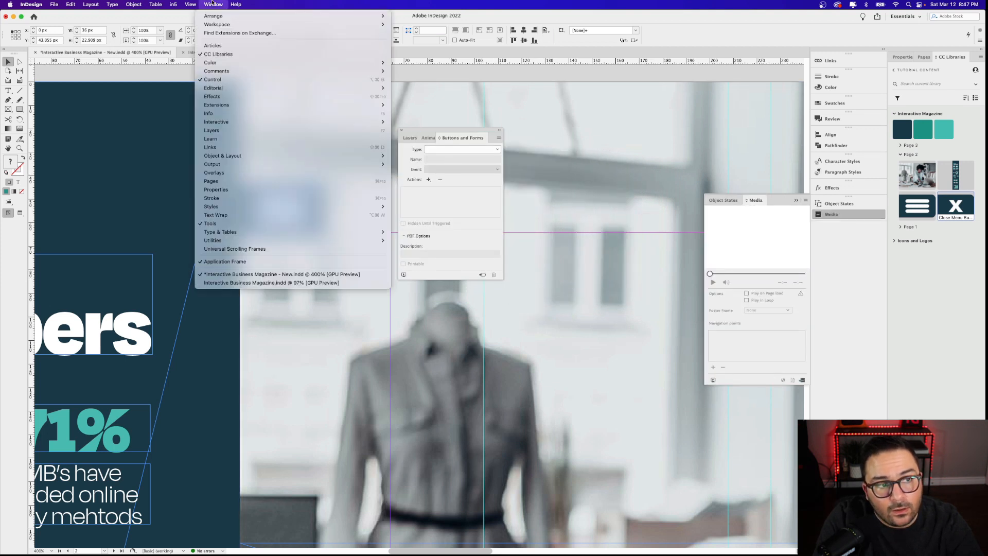
{"action": "mouse_move", "coordinate": [227, 123]}
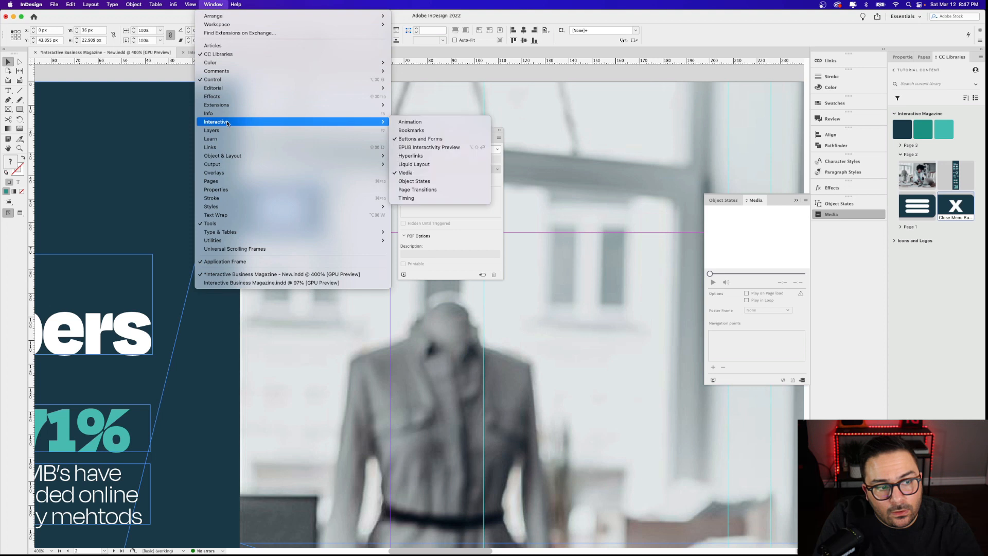
{"action": "left_click", "coordinate": [416, 139]}
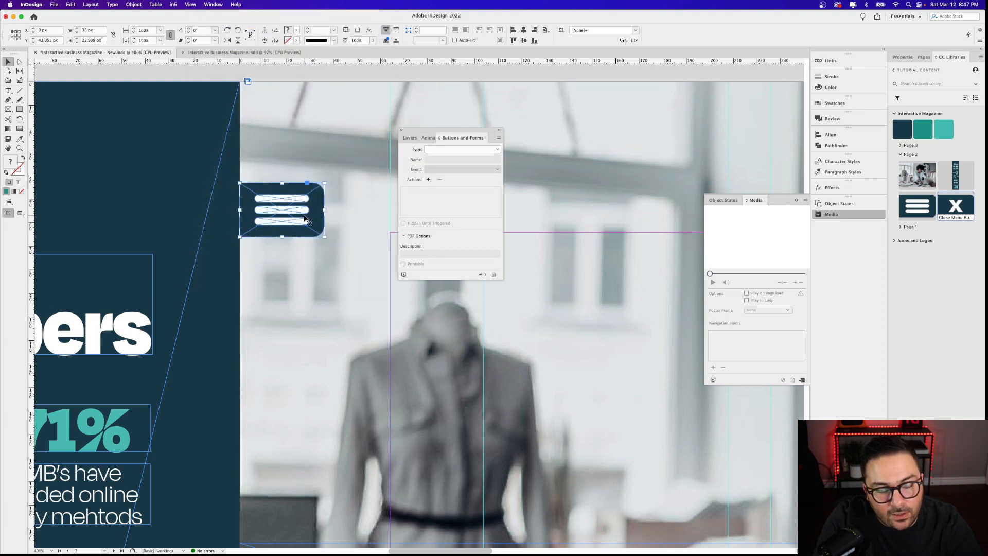
Convert the open menu icon into a button named "Open Sidebar Icon"
{"action": "left_click", "coordinate": [478, 149]}
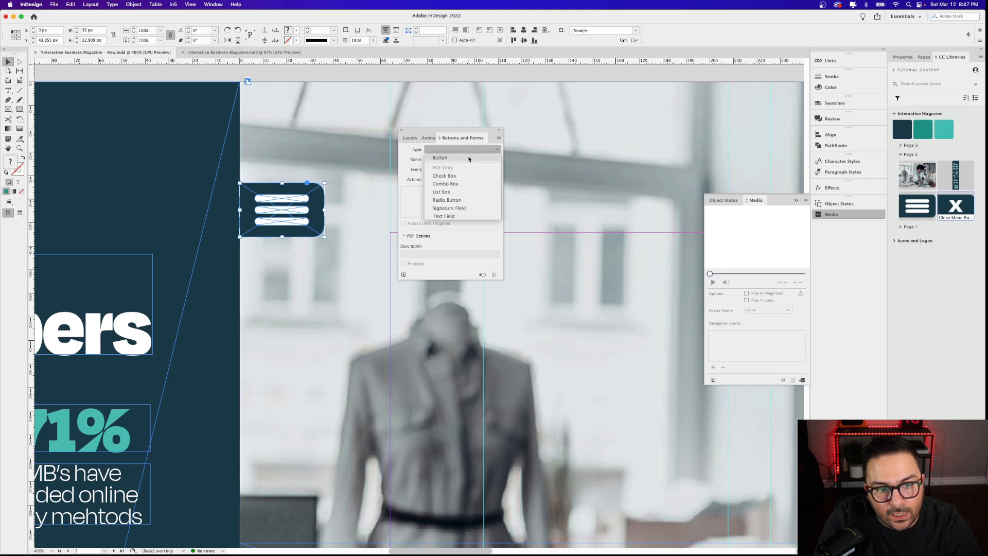
{"action": "left_click", "coordinate": [469, 157]}
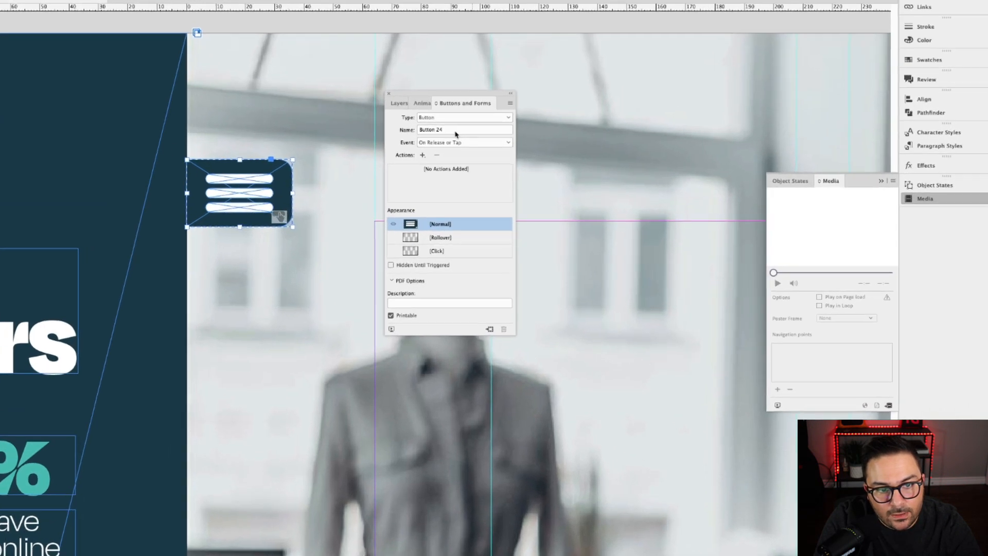
{"action": "left_click_drag", "start_coordinate": [453, 160], "coordinate": [425, 160]}
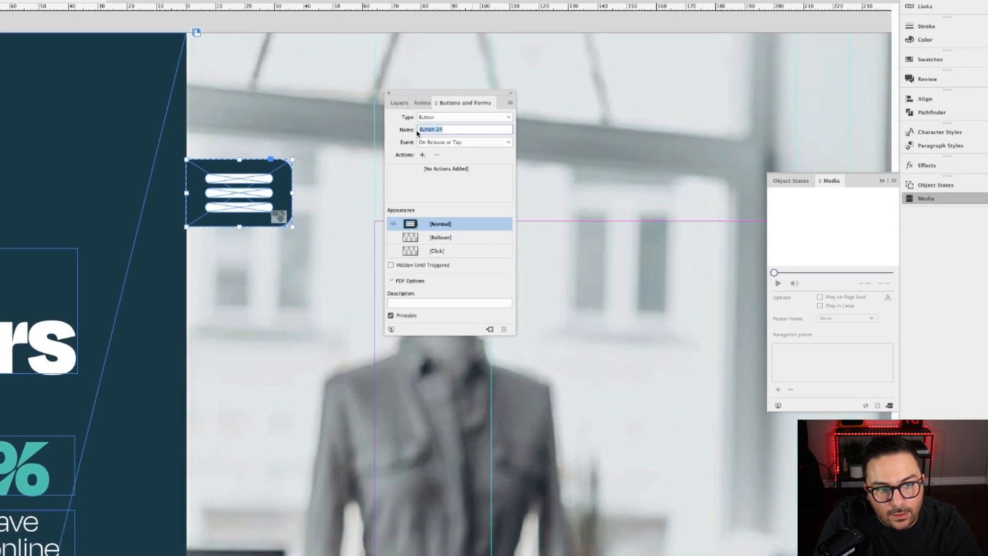
{"action": "type", "text": "O"}
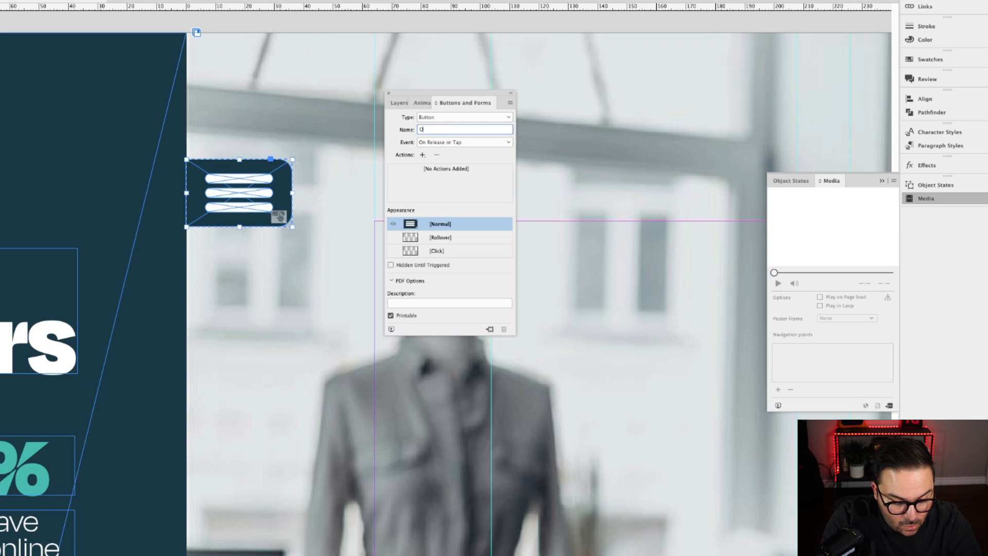
{"action": "type", "text": "pen Sid"}
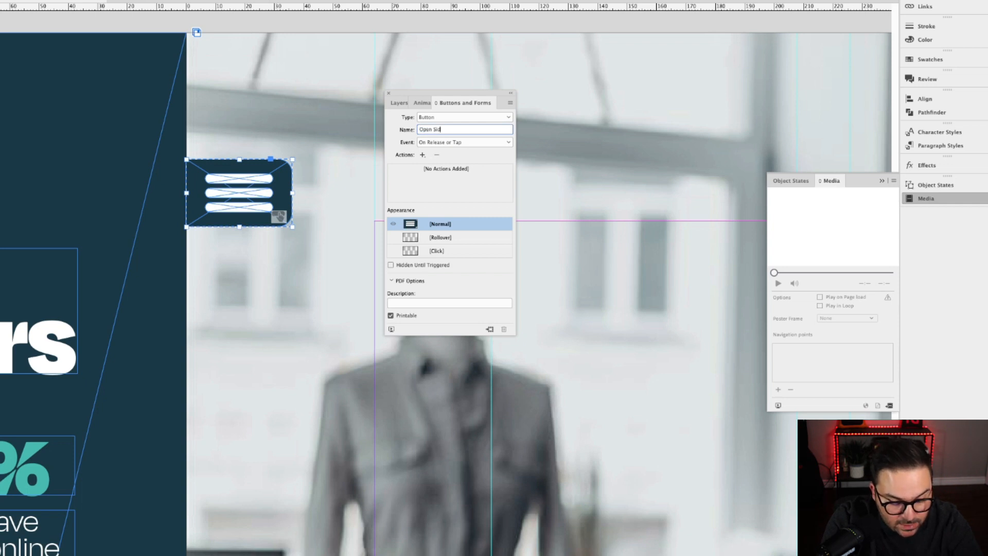
{"action": "type", "text": "ebar Icon"}
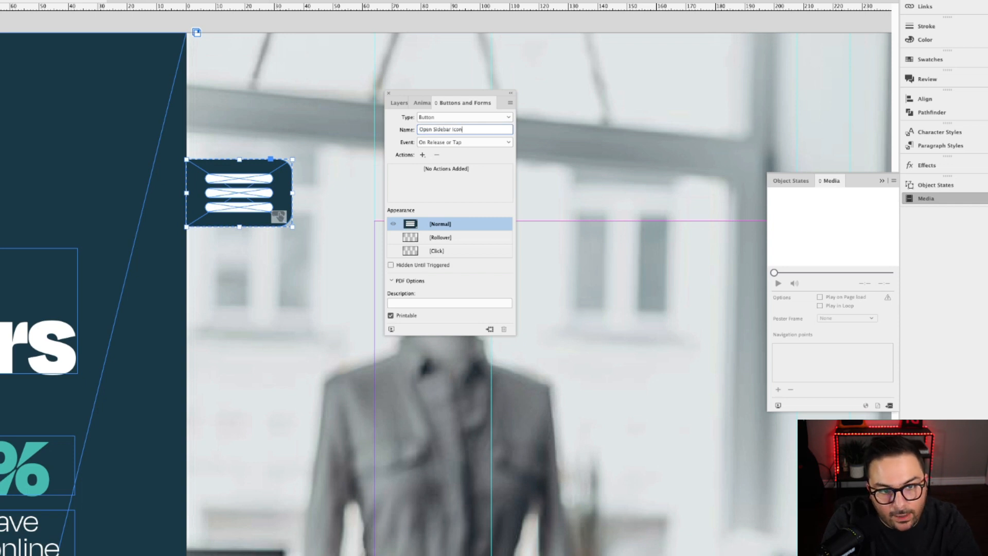
{"action": "key", "text": "Return"}
Add an Animation action to the Open Sidebar Icon button that plays the By the Numbers animation on release or tap
{"action": "left_click", "coordinate": [423, 155]}
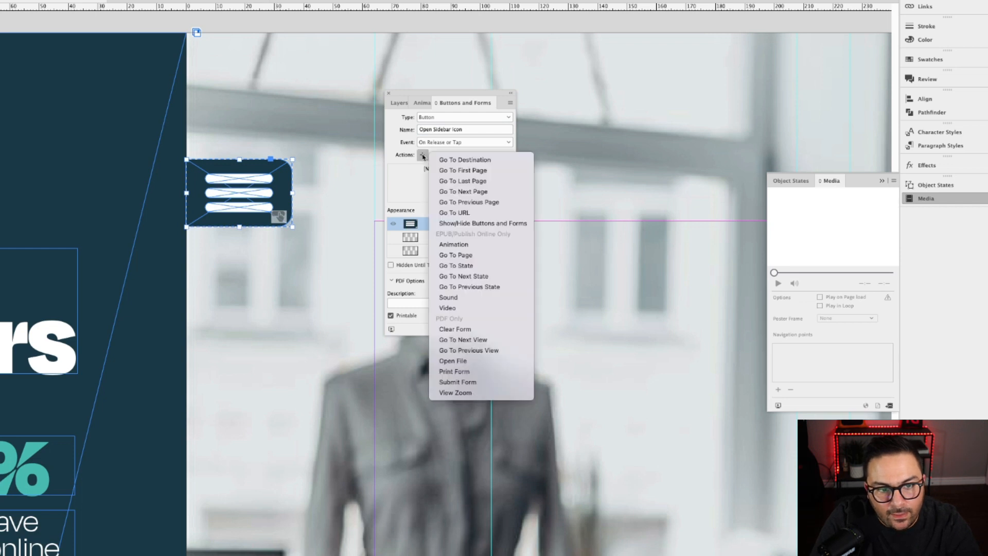
{"action": "left_click", "coordinate": [474, 245]}
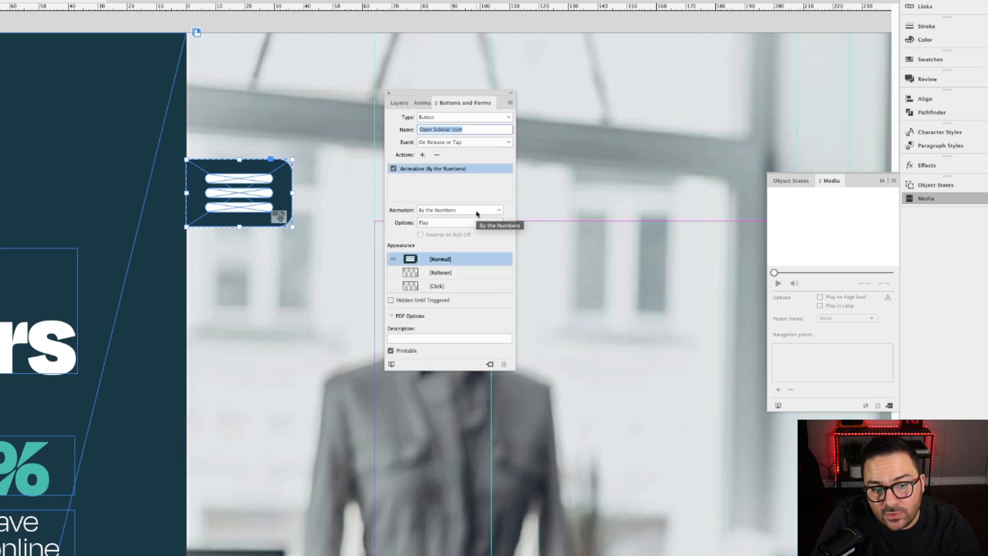
{"action": "left_click", "coordinate": [443, 211]}
{"action": "left_click", "coordinate": [448, 221]}
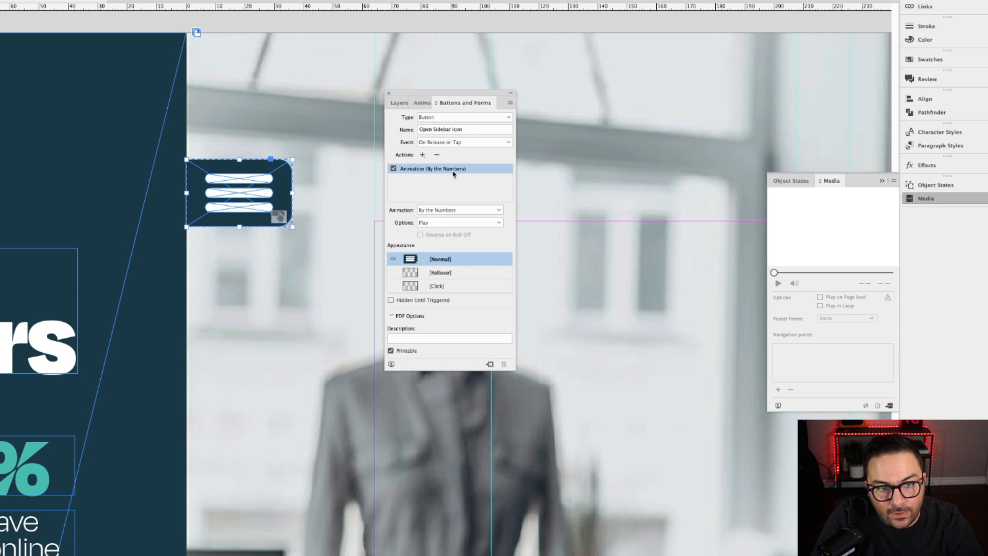
Hide the Open Sidebar Icon object and select the Close Menu Button beneath it
{"action": "left_click", "coordinate": [398, 103]}
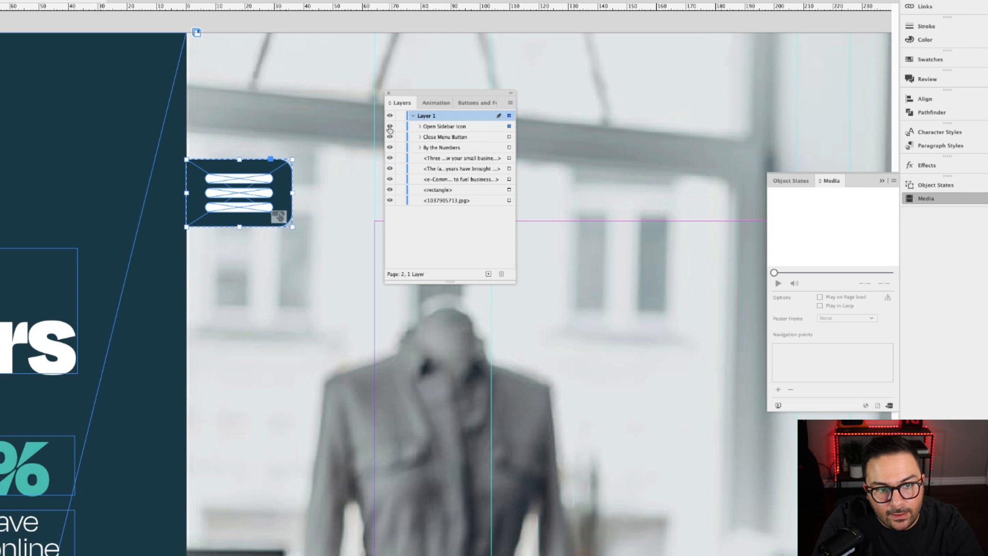
{"action": "left_click", "coordinate": [389, 126]}
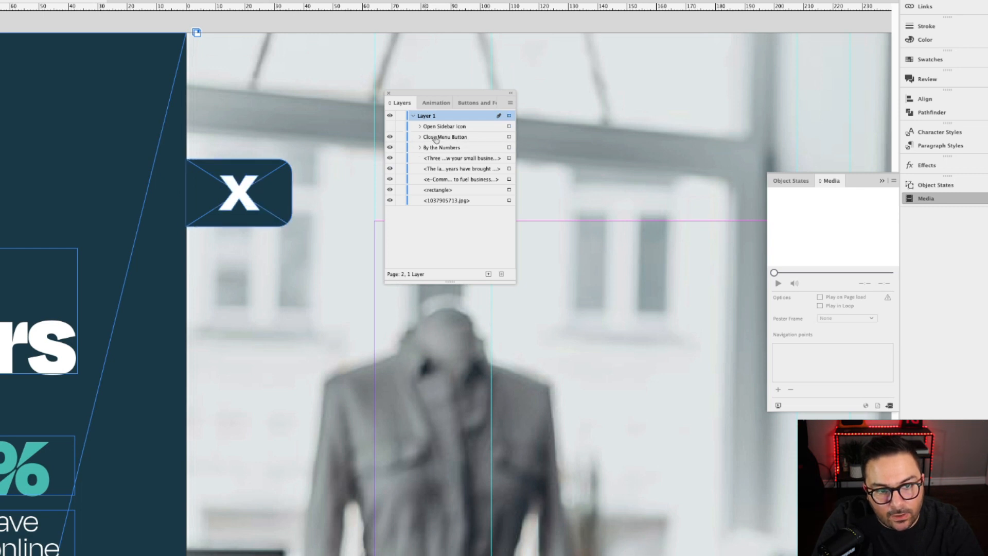
{"action": "left_click", "coordinate": [509, 138]}
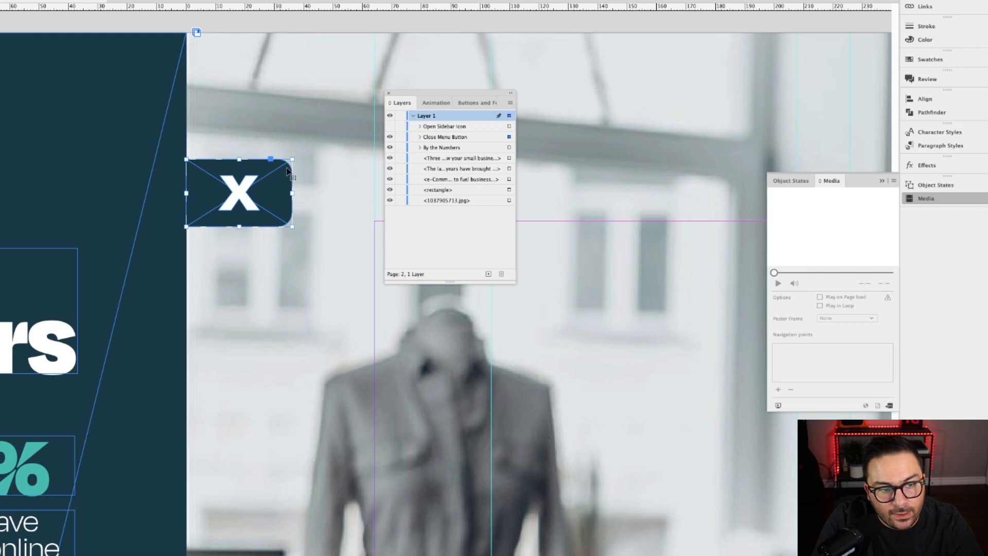
Convert the X close icon into a button named "Close Sidebar Button"
{"action": "left_click", "coordinate": [462, 105]}
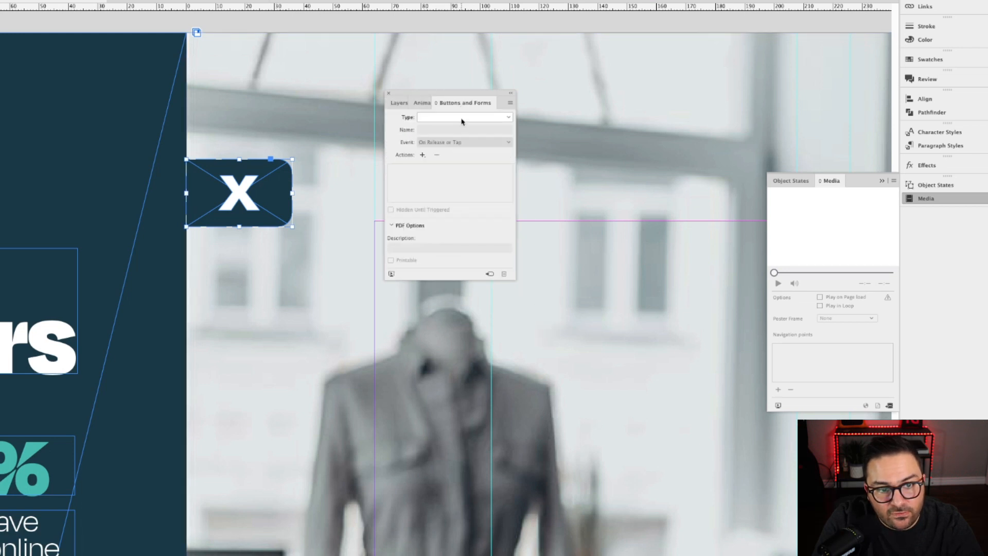
{"action": "left_click", "coordinate": [464, 118]}
{"action": "left_click", "coordinate": [456, 130]}
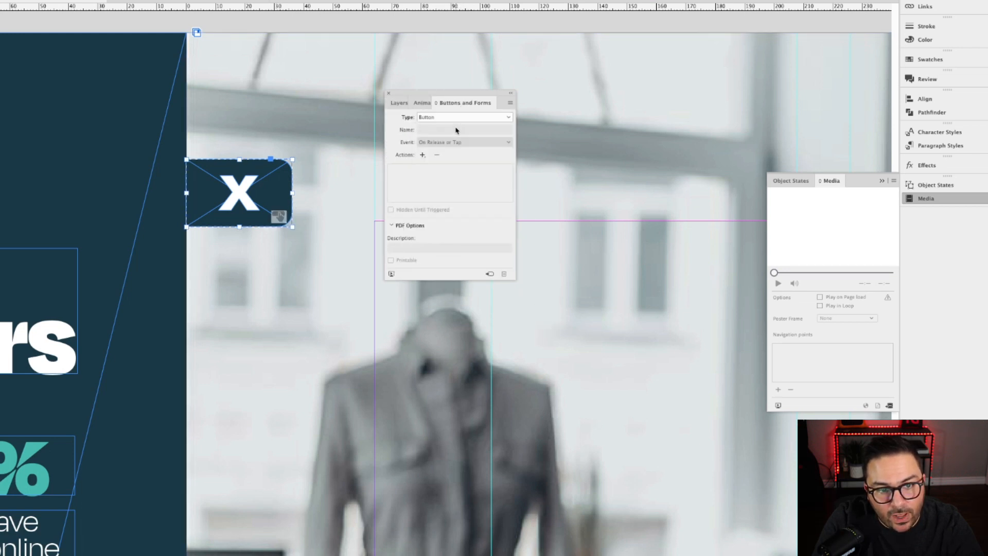
{"action": "type", "text": "C"}
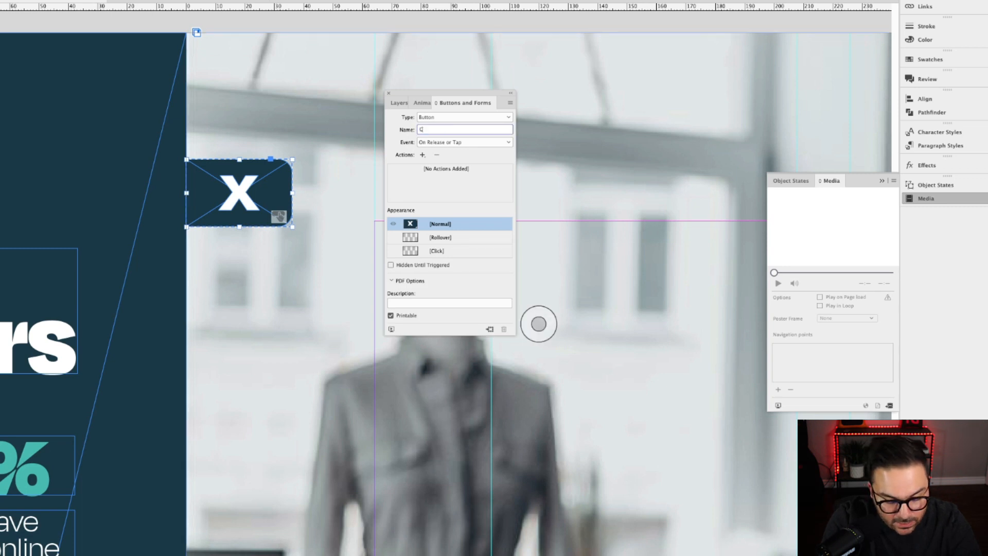
{"action": "type", "text": "lose Sideb"}
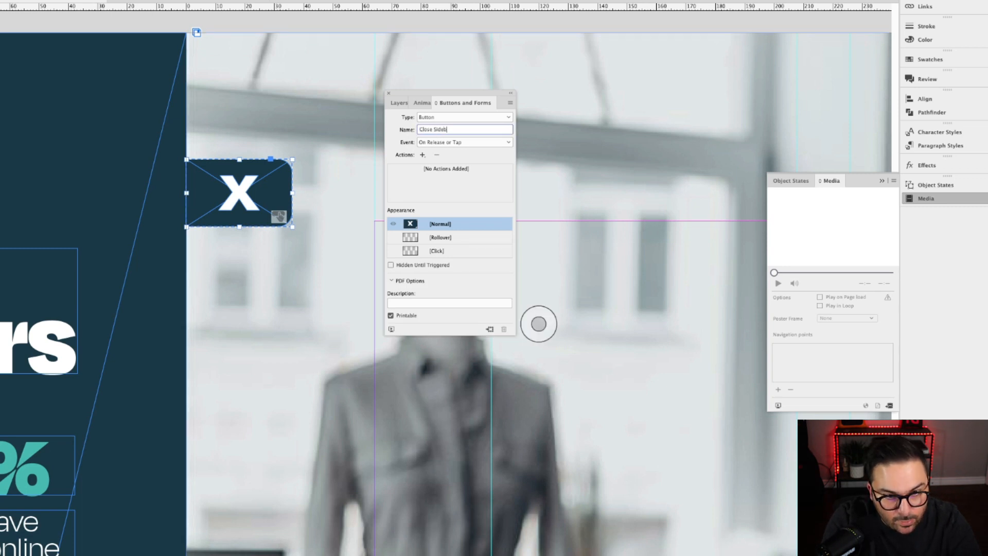
{"action": "type", "text": "ar Button"}
{"action": "key", "text": "Return"}
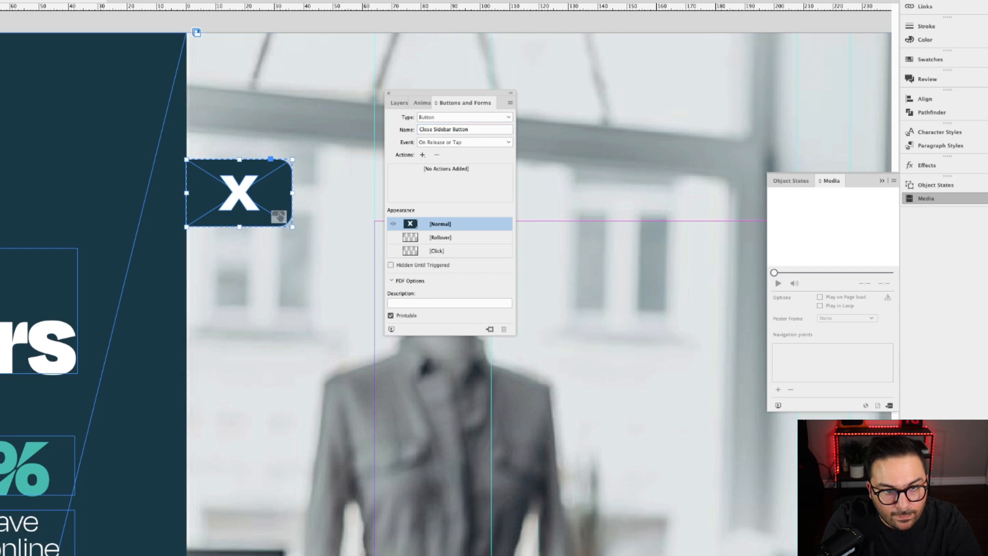
Give the Close Sidebar Button an Animation action that reverses By the Numbers, and make the button hidden until triggered
{"action": "left_click", "coordinate": [422, 154]}
{"action": "left_click", "coordinate": [474, 250]}
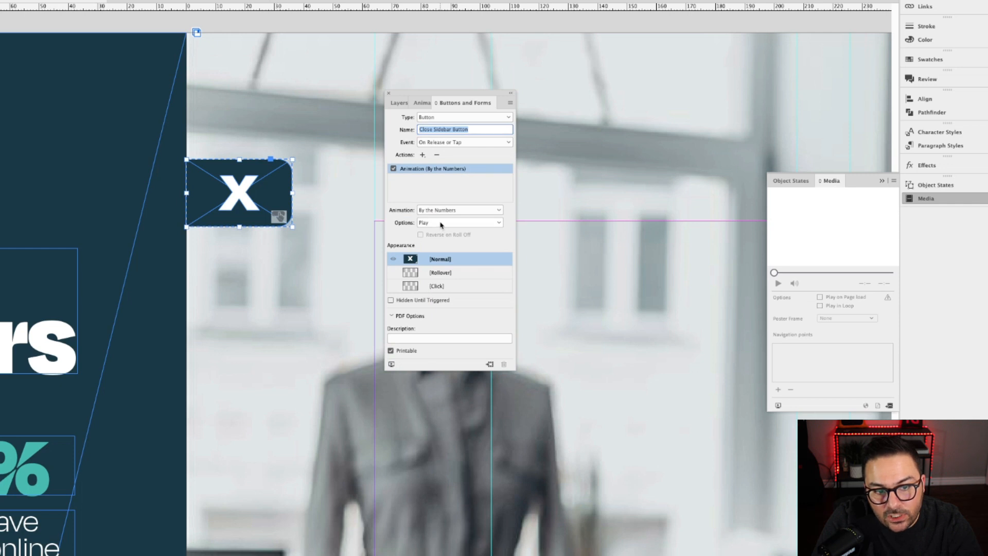
{"action": "left_click", "coordinate": [440, 223]}
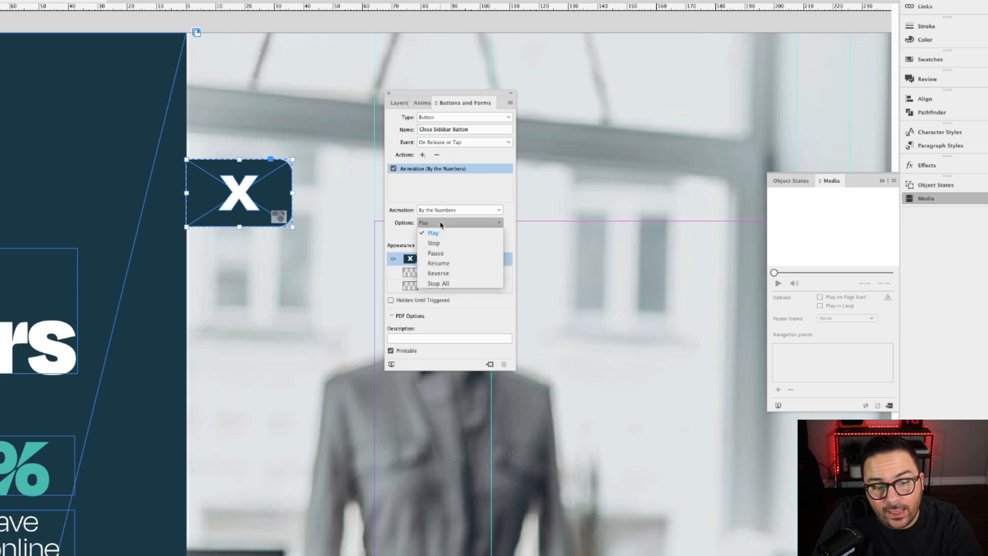
{"action": "left_click", "coordinate": [442, 273]}
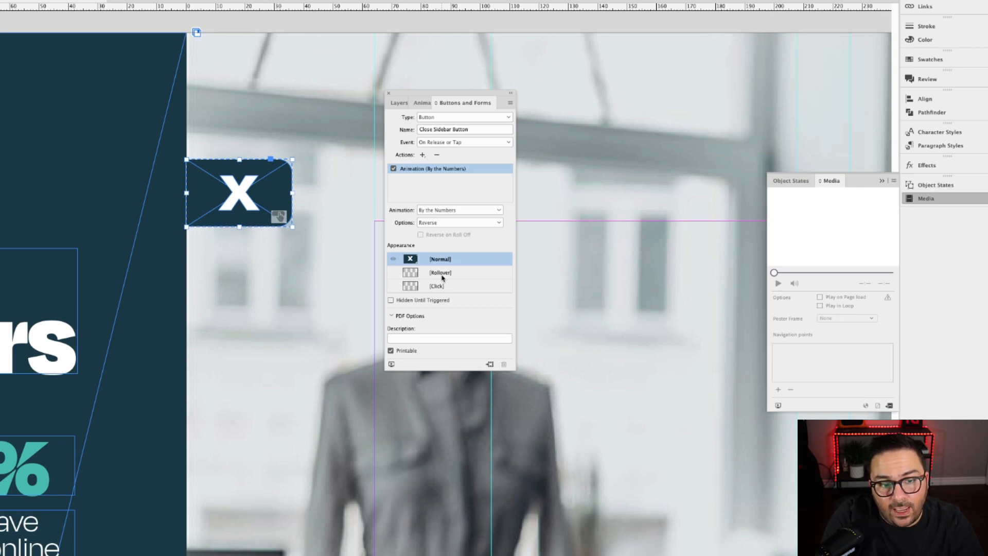
{"action": "left_click", "coordinate": [391, 301]}
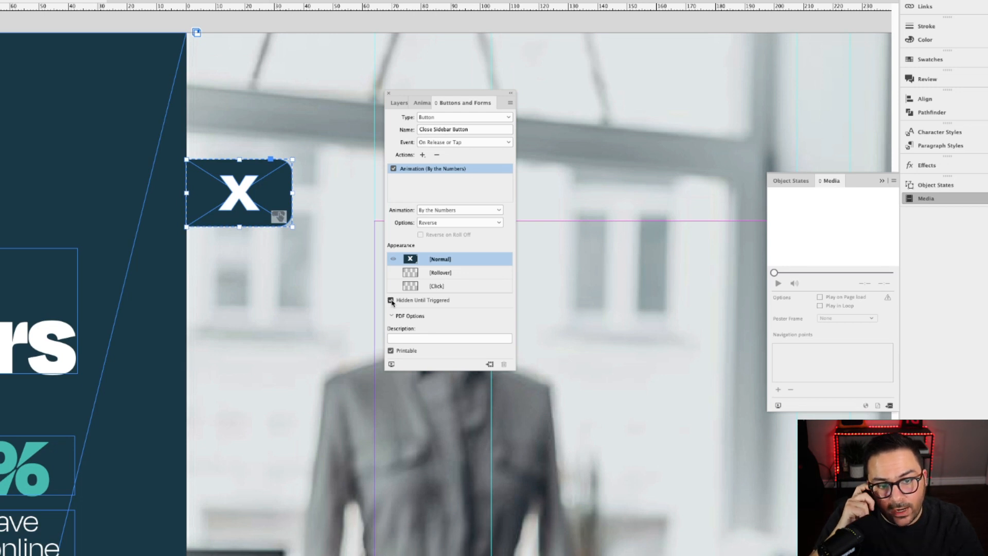
Unhide the Open Sidebar Icon object and test its button in the EPUB Interactivity Preview
{"action": "left_click", "coordinate": [400, 105]}
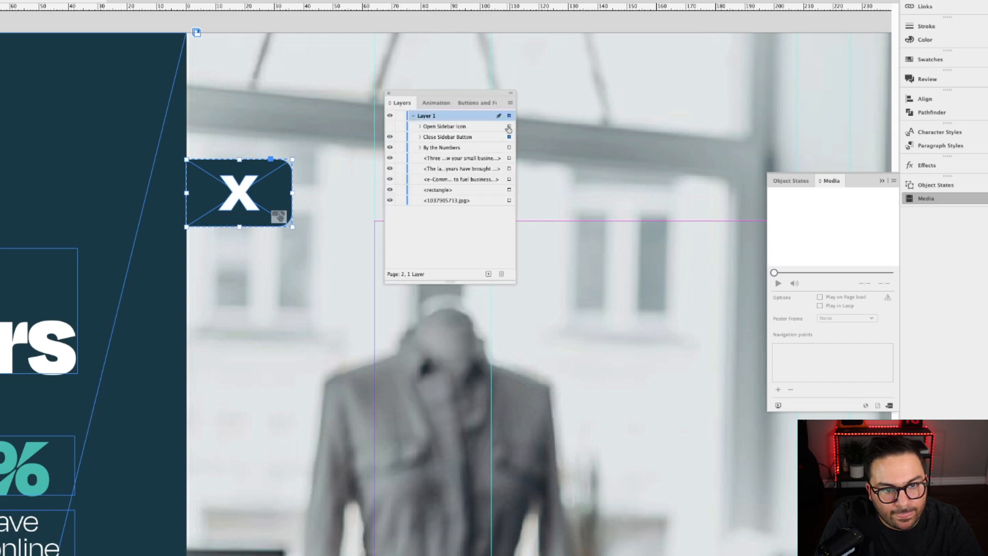
{"action": "left_click", "coordinate": [390, 126]}
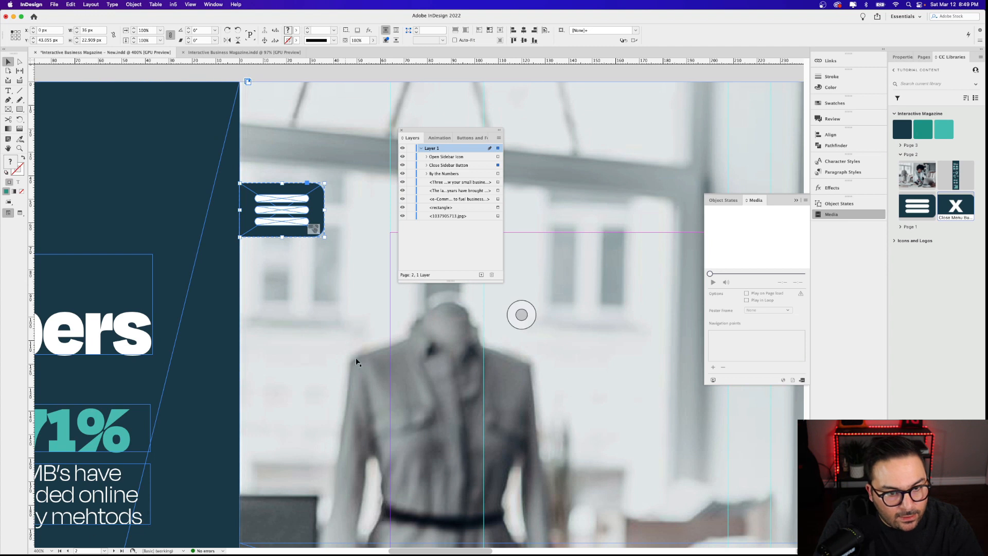
{"action": "left_click", "coordinate": [713, 381]}
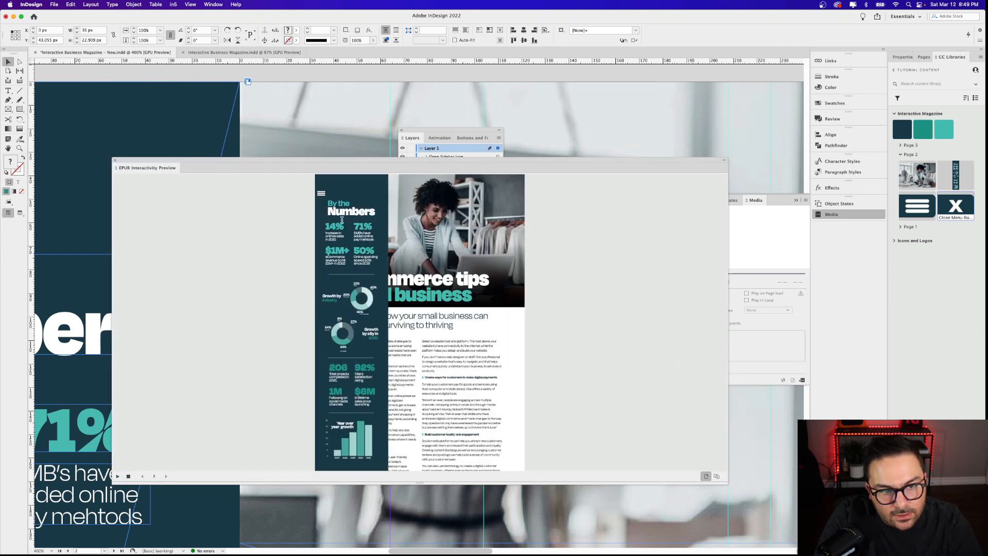
{"action": "left_click", "coordinate": [325, 196]}
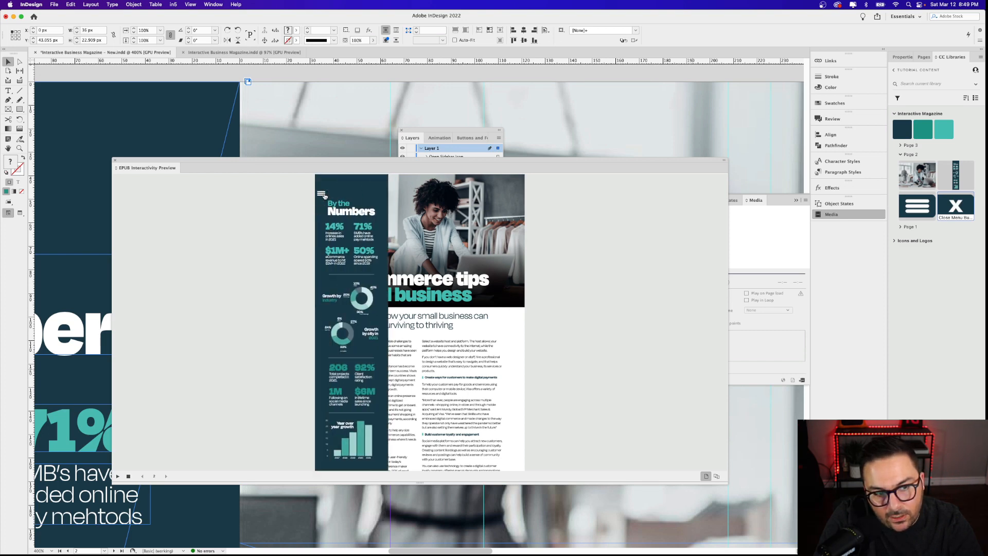
{"action": "left_click", "coordinate": [325, 196]}
{"action": "left_click", "coordinate": [324, 196]}
{"action": "left_click", "coordinate": [325, 196]}
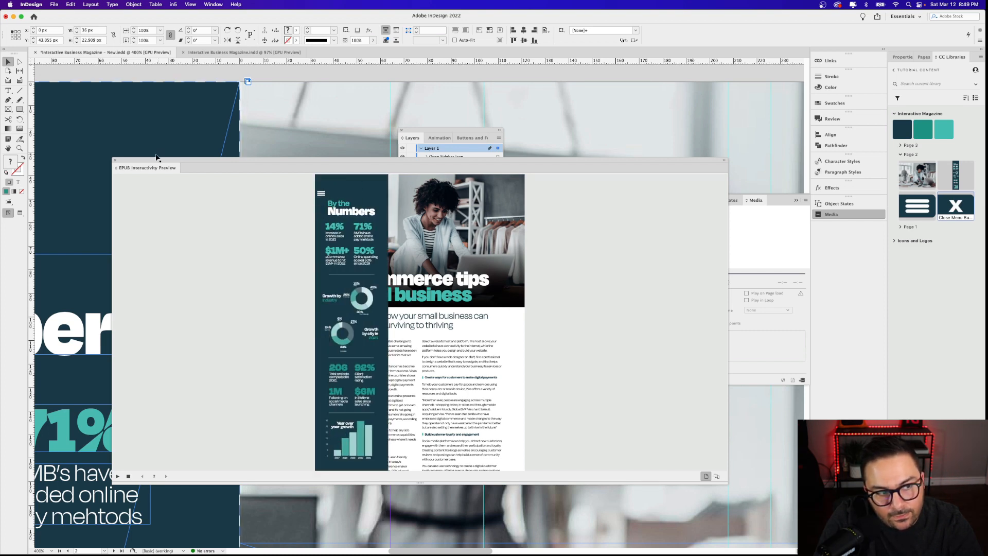
{"action": "left_click", "coordinate": [115, 160]}
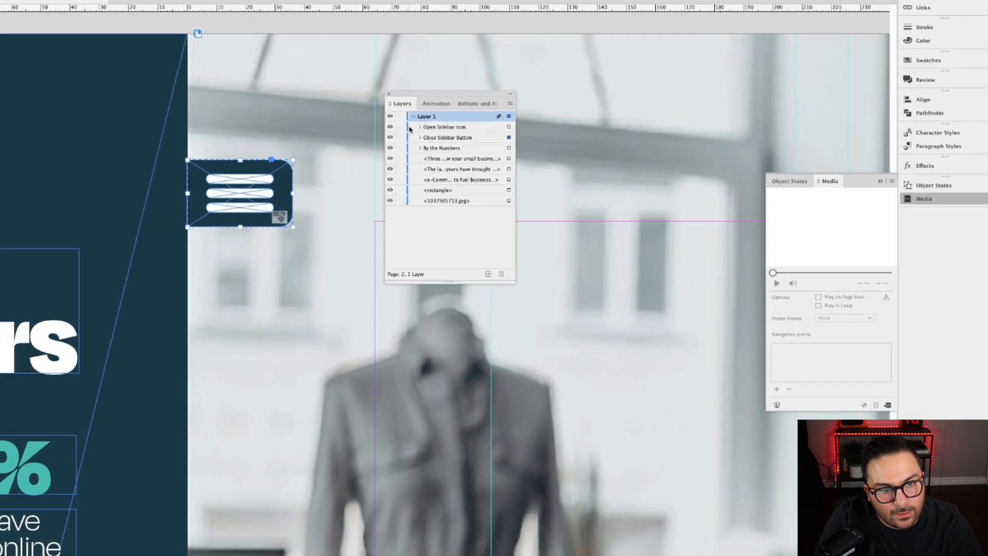
Give the Open Sidebar Icon a Show/Hide Buttons and Forms action that hides Open Sidebar Icon and shows Close Sidebar Button
{"action": "left_click", "coordinate": [508, 127]}
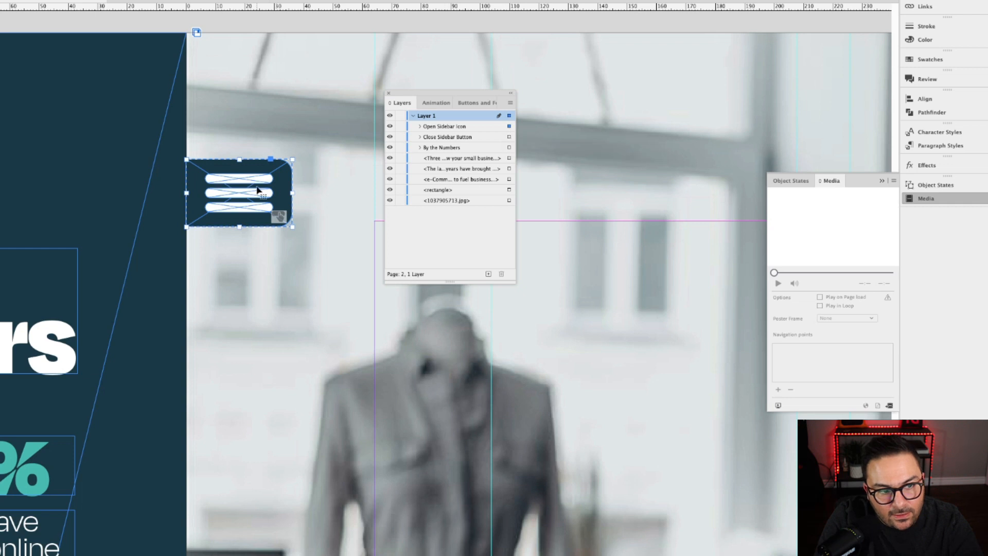
{"action": "left_click", "coordinate": [474, 104]}
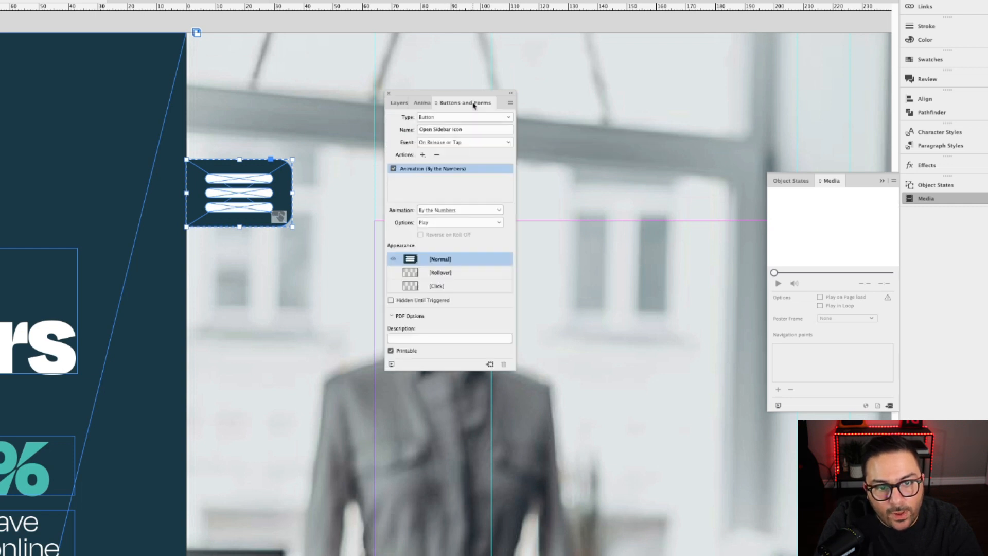
{"action": "left_click", "coordinate": [422, 155]}
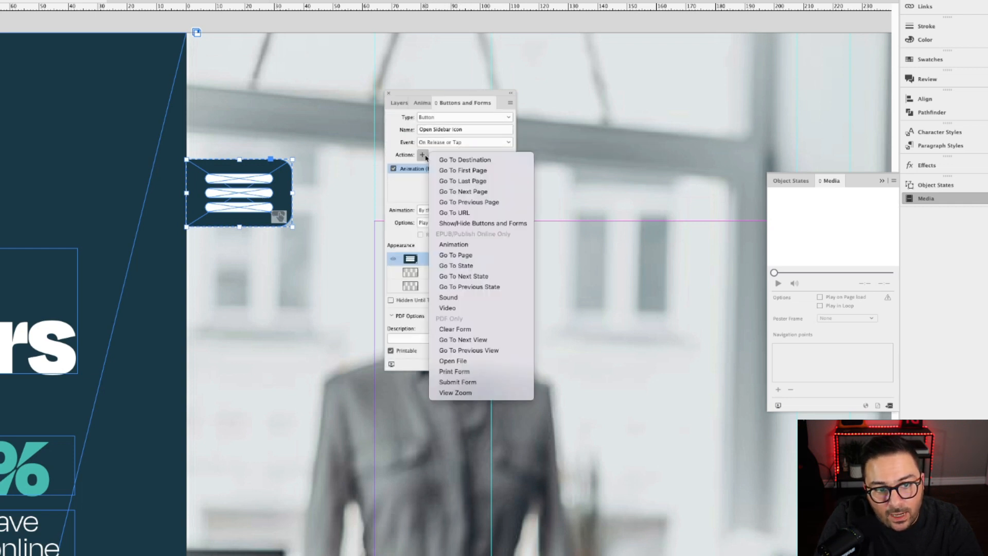
{"action": "left_click", "coordinate": [486, 224]}
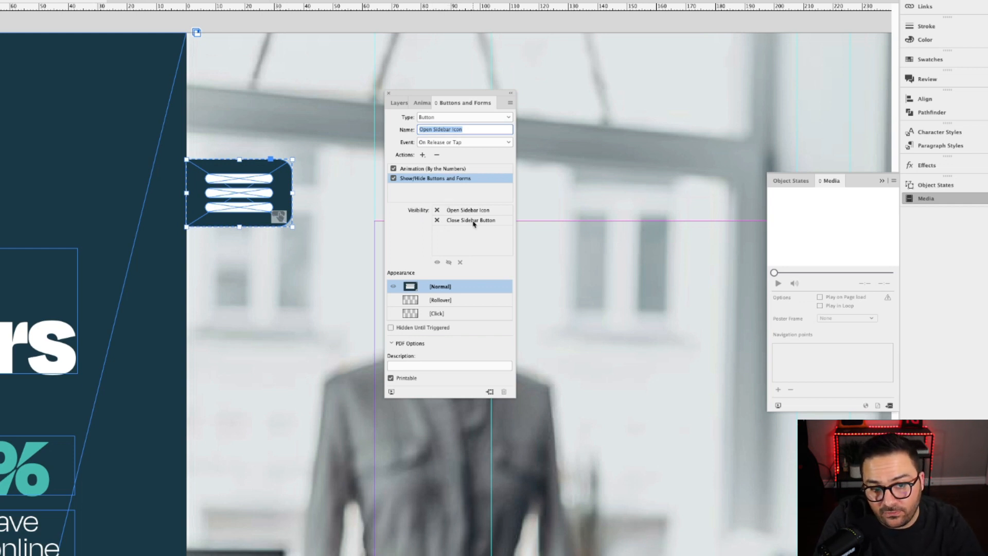
{"action": "left_click", "coordinate": [437, 210]}
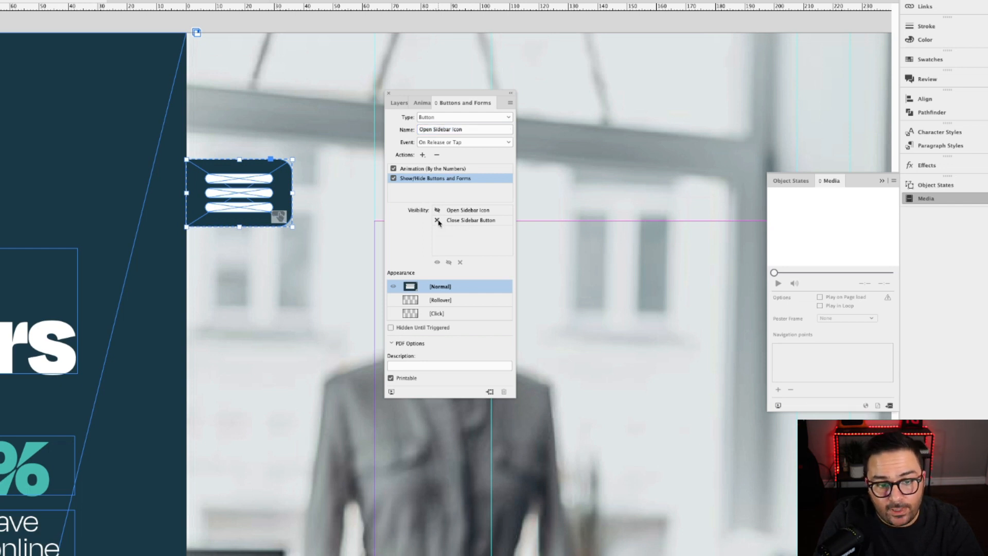
{"action": "left_click", "coordinate": [437, 221]}
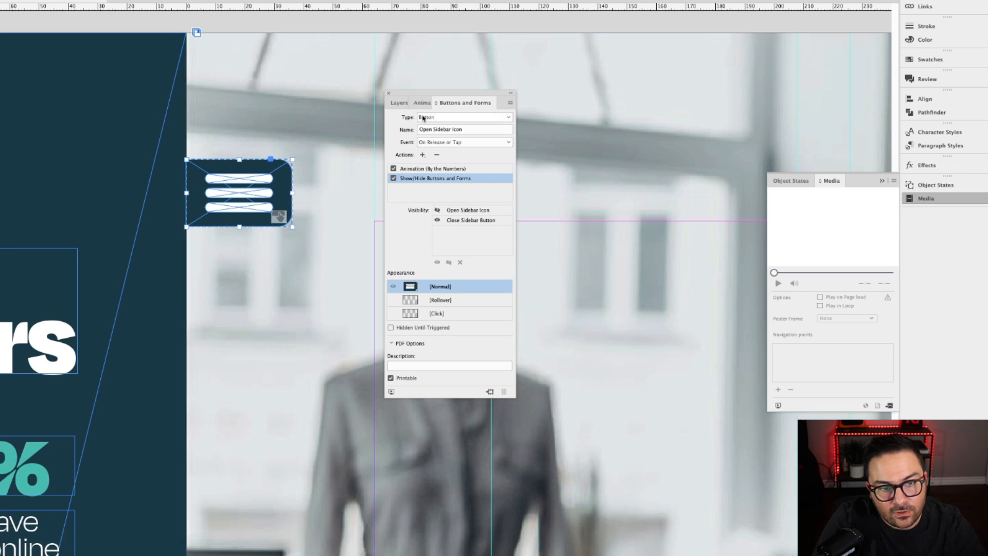
Hide the Open Sidebar Icon object and give Close Sidebar Button a Show/Hide Buttons and Forms action showing Open Sidebar Icon and hiding itself
{"action": "left_click", "coordinate": [406, 107]}
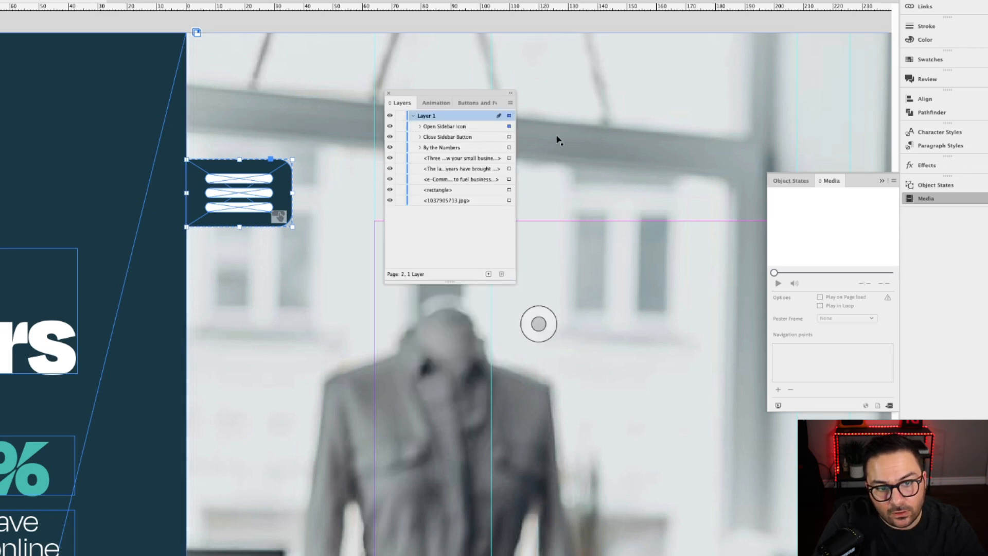
{"action": "left_click", "coordinate": [390, 128]}
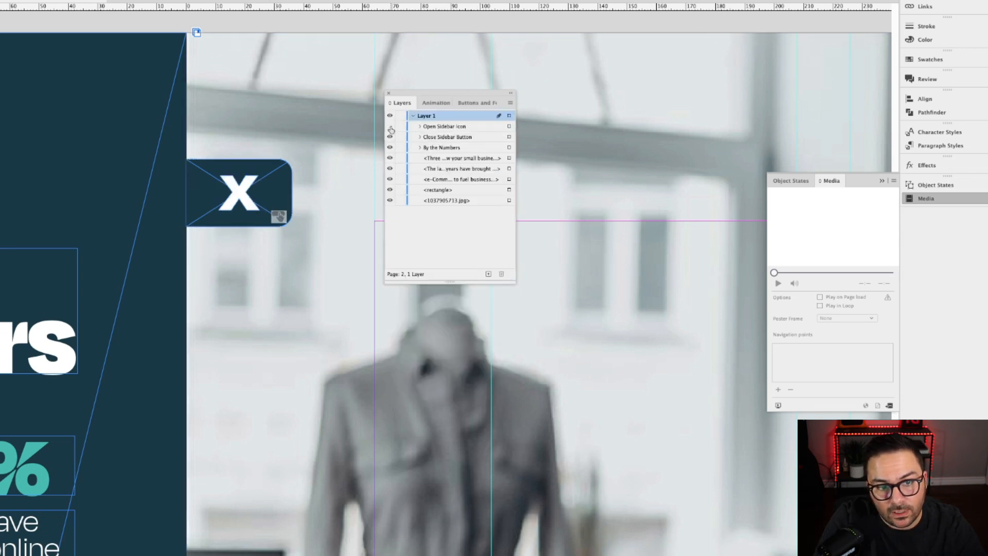
{"action": "left_click", "coordinate": [509, 137]}
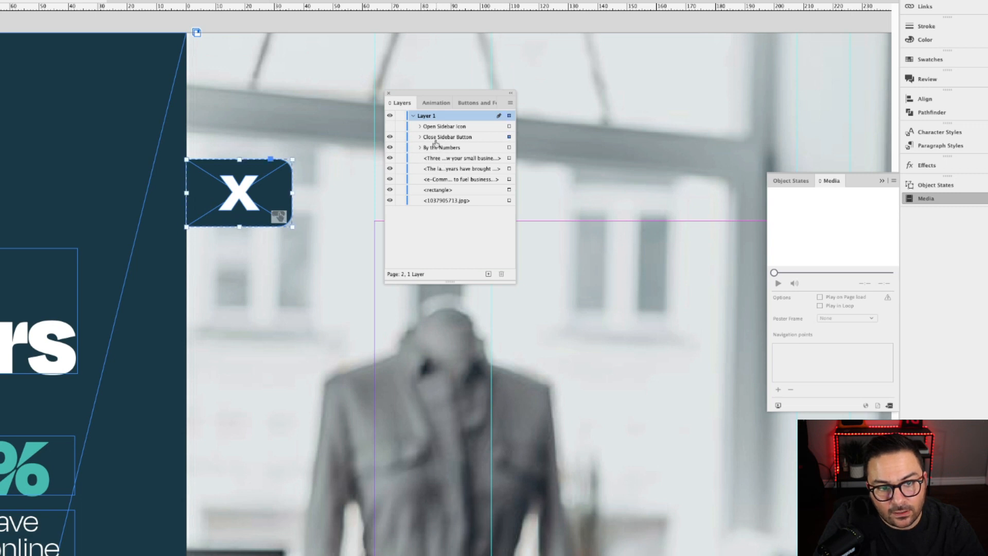
{"action": "left_click", "coordinate": [463, 103]}
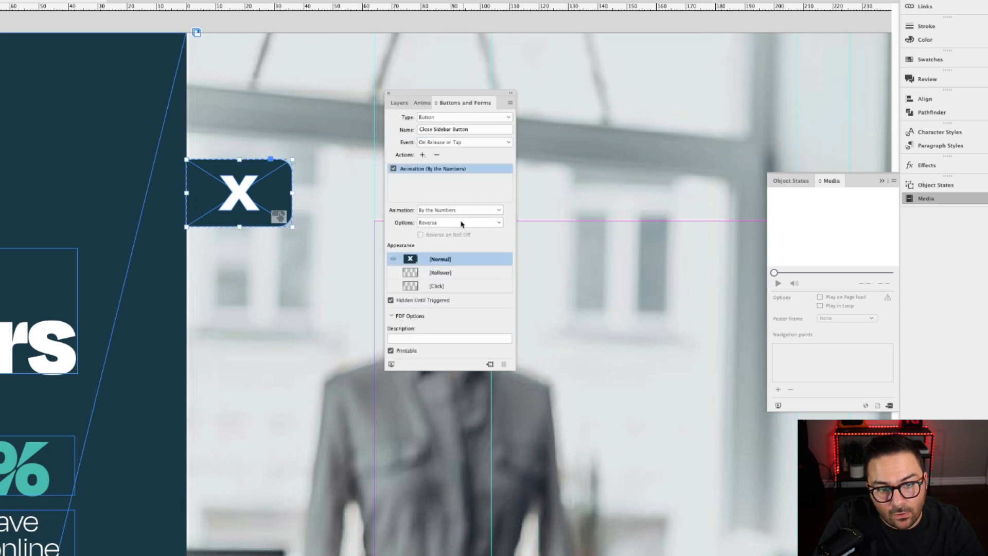
{"action": "left_click", "coordinate": [422, 155]}
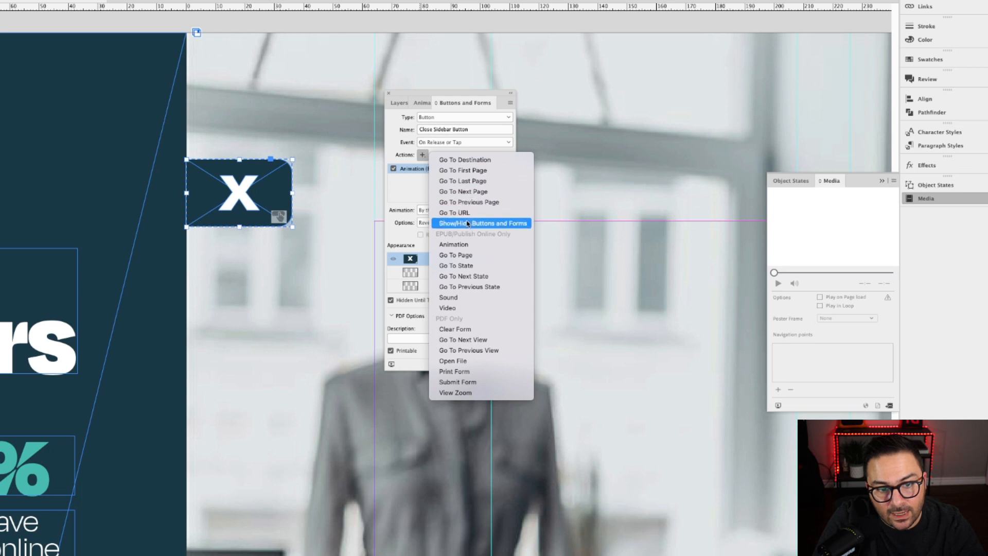
{"action": "left_click", "coordinate": [474, 224]}
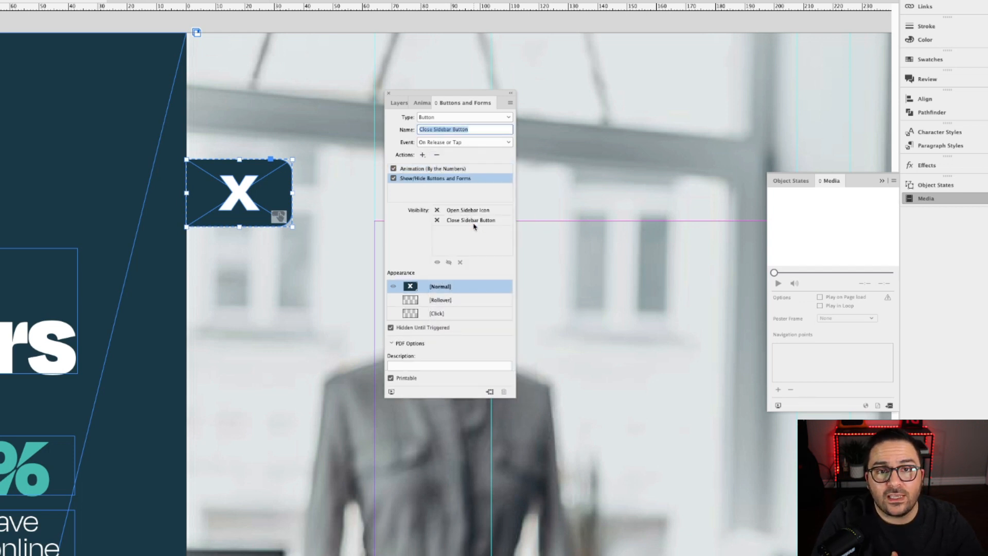
{"action": "left_click", "coordinate": [437, 220]}
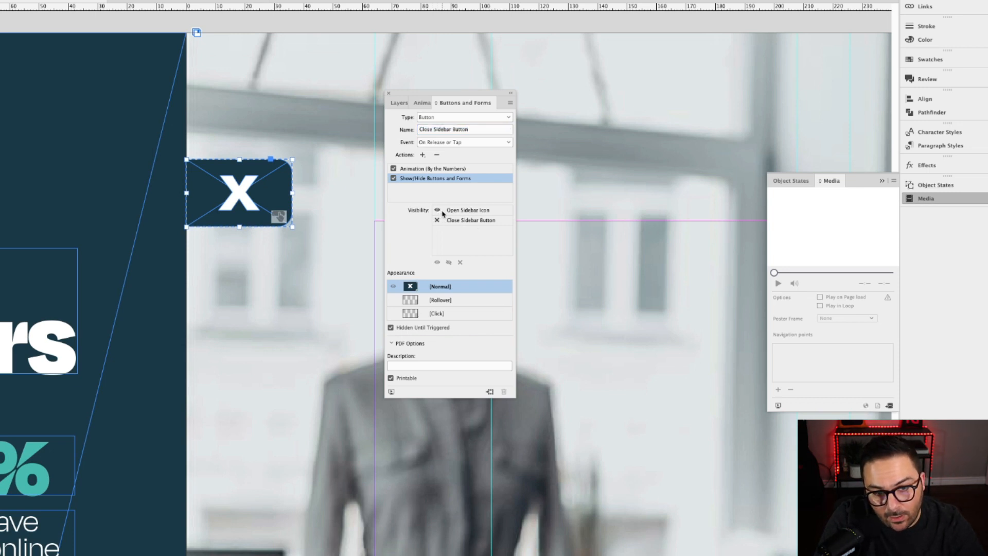
{"action": "left_click", "coordinate": [437, 220]}
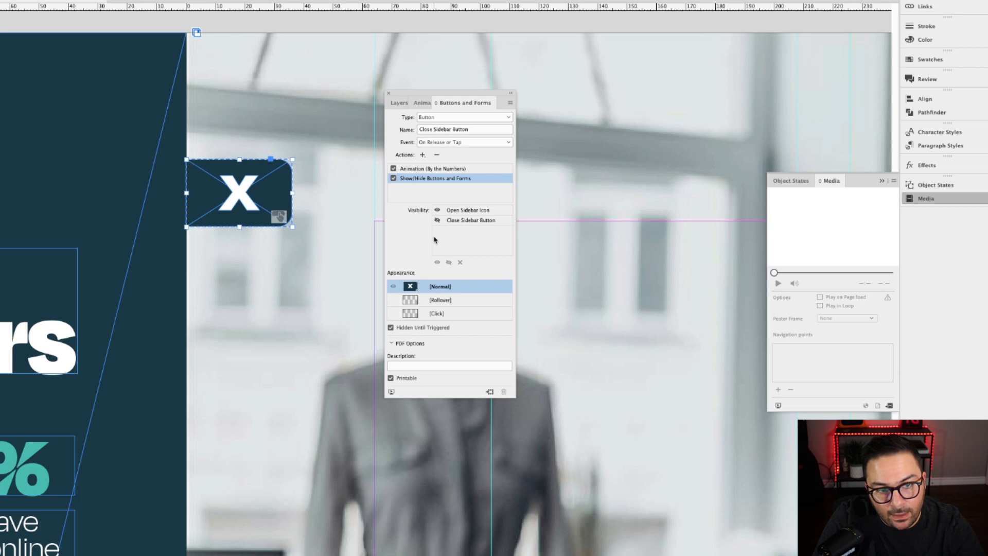
Unhide the Open Sidebar Icon object above the Close Sidebar Button
{"action": "left_click_drag", "start_coordinate": [426, 94], "coordinate": [505, 98]}
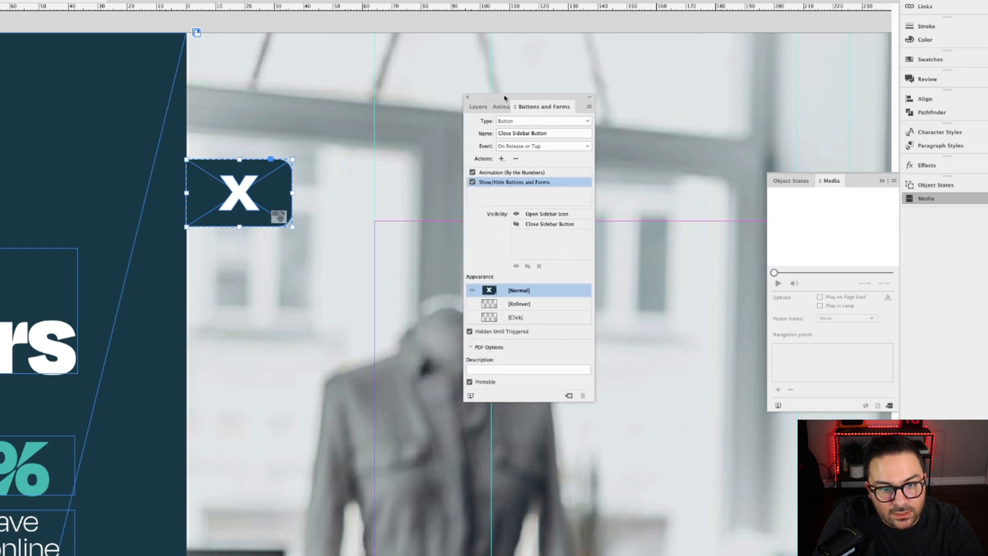
{"action": "left_click", "coordinate": [479, 106]}
{"action": "left_click", "coordinate": [469, 130]}
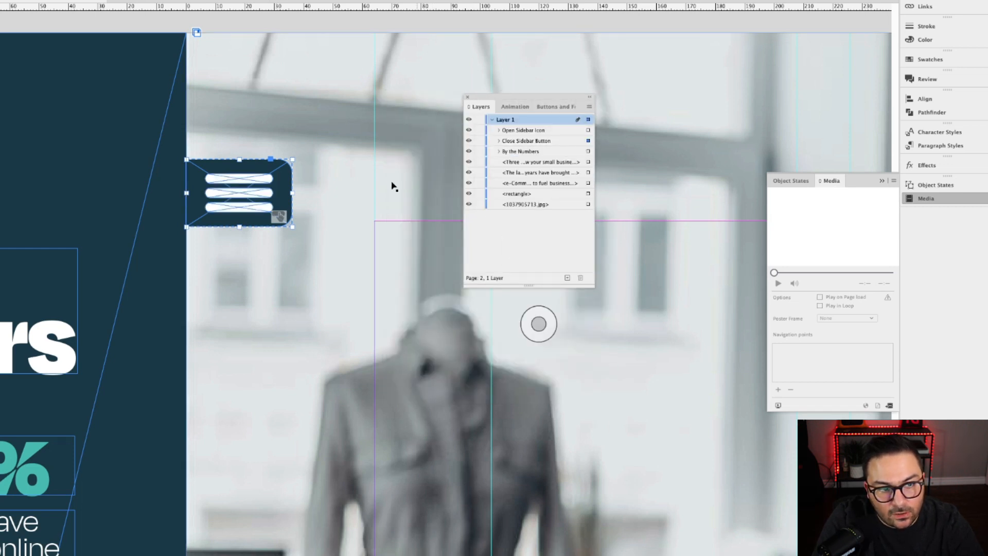
Remove the On Page Load event from the By the Numbers sidebar's animation
{"action": "scroll", "coordinate": [357, 207], "scroll_direction": "down", "scroll_amount": 5}
{"action": "scroll", "coordinate": [358, 207], "scroll_direction": "down", "scroll_amount": 3}
{"action": "scroll", "coordinate": [358, 207], "scroll_direction": "right", "scroll_amount": 3}
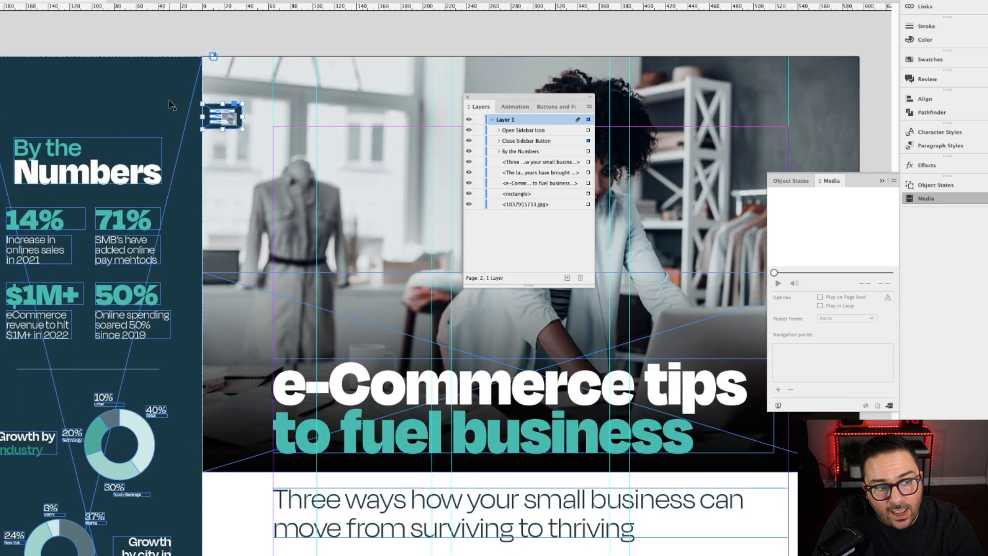
{"action": "left_click", "coordinate": [125, 84]}
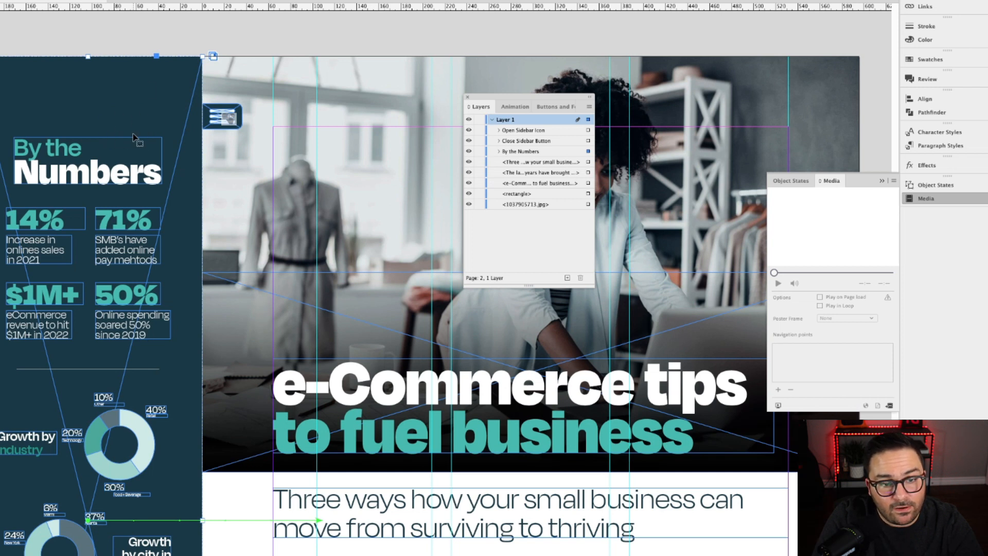
{"action": "left_click", "coordinate": [513, 107]}
{"action": "left_click", "coordinate": [574, 209]}
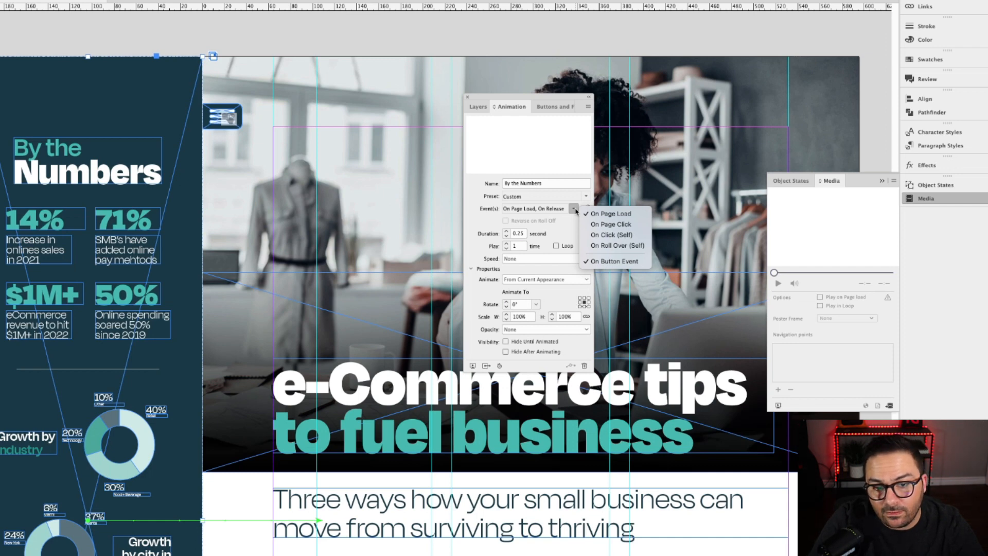
{"action": "left_click", "coordinate": [610, 213]}
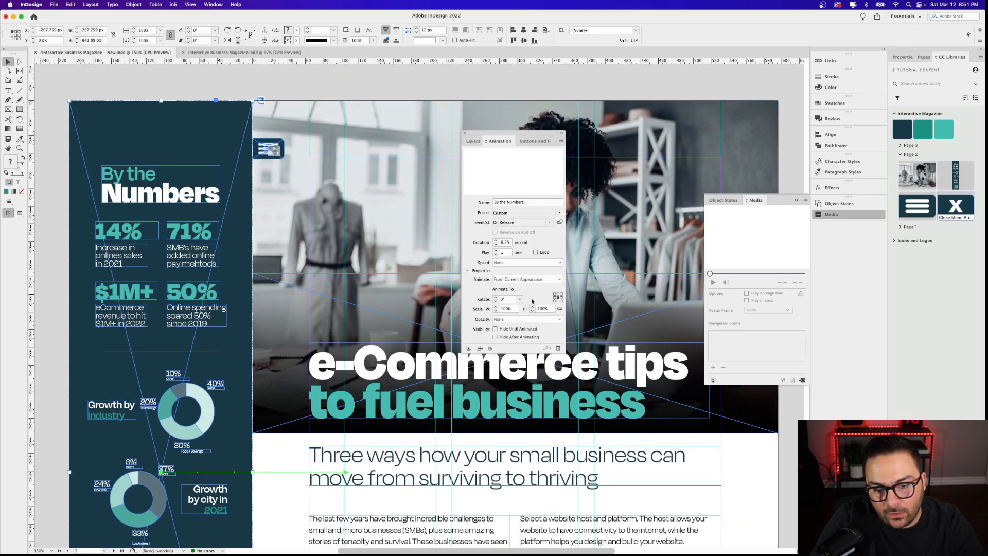
Test opening and closing the By the Numbers sidebar with its two buttons in the EPUB Interactivity Preview
{"action": "left_click", "coordinate": [469, 348]}
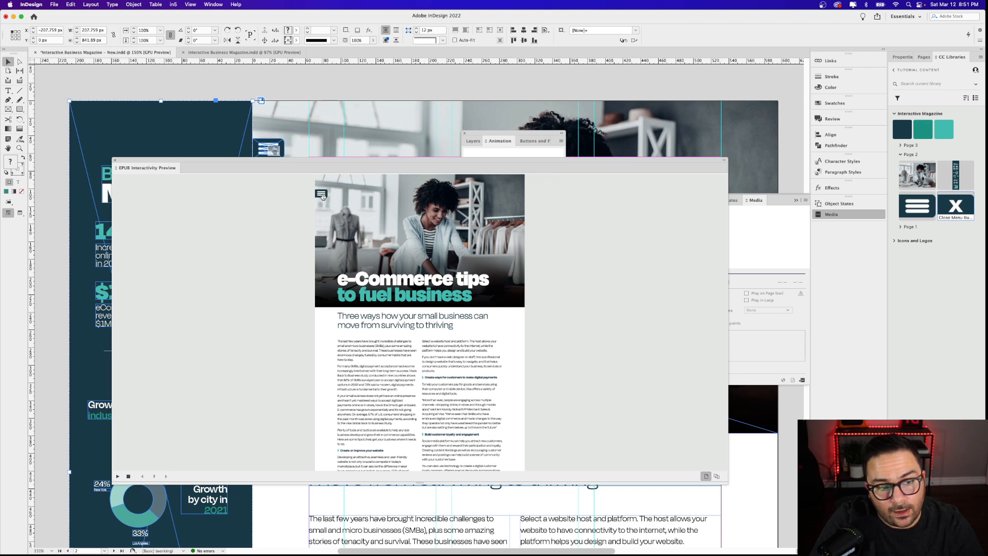
{"action": "left_click", "coordinate": [321, 195]}
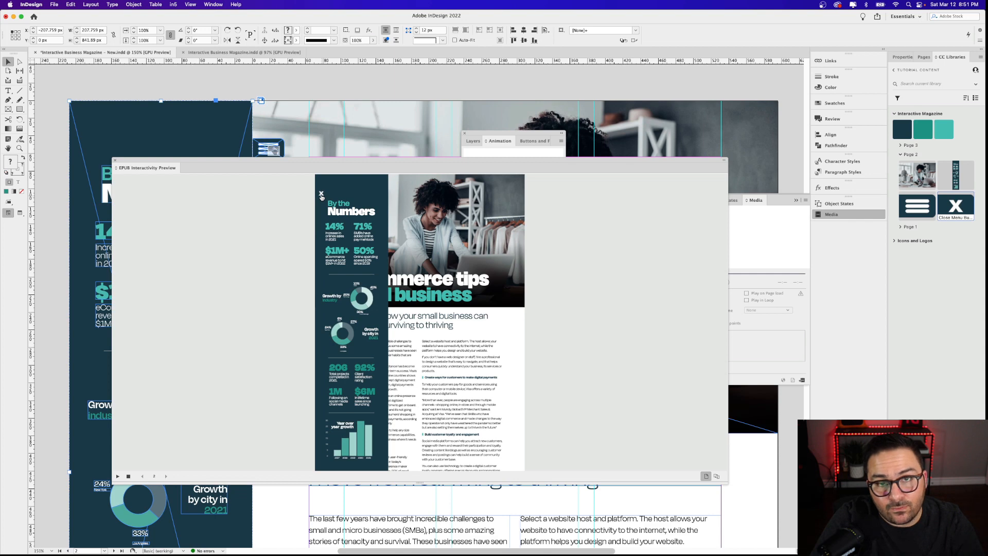
{"action": "left_click", "coordinate": [322, 195]}
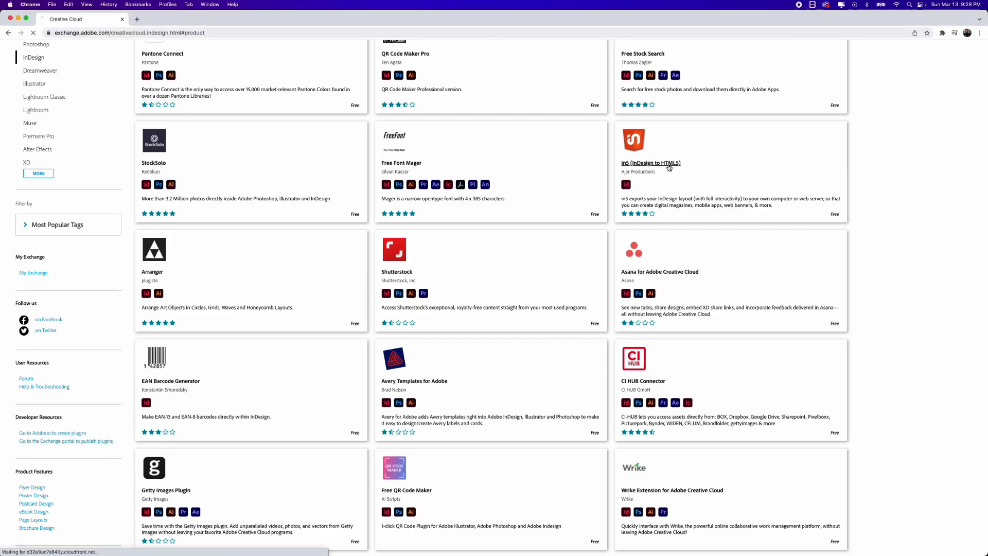
In Chrome, open the in5 (InDesign to HTML5) plugin listing on Adobe Exchange
{"action": "left_click", "coordinate": [668, 164]}
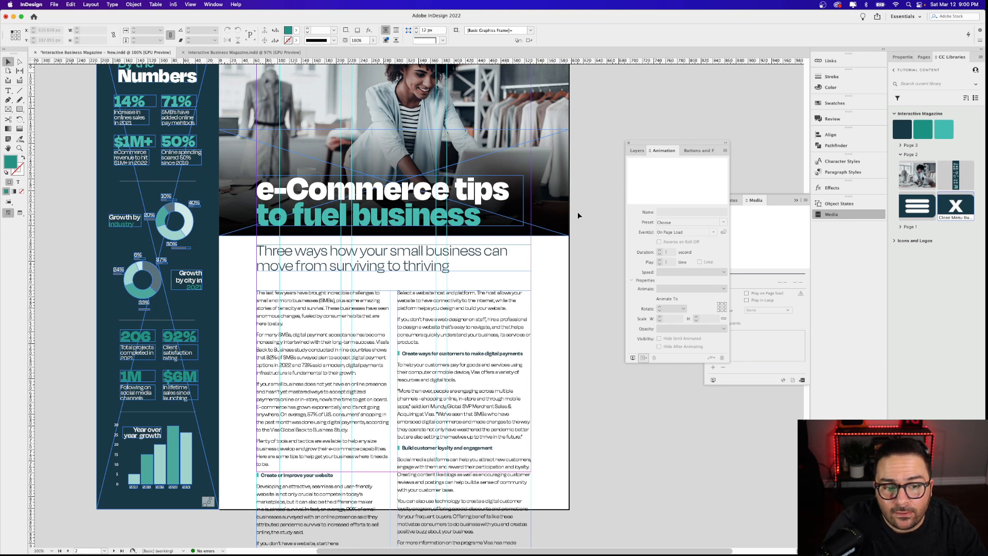
Group the subheading "Three ways how your small business can move from surviving to thriving" with the two-column article text, and deselect the group
{"action": "left_click_drag", "start_coordinate": [240, 260], "coordinate": [365, 387]}
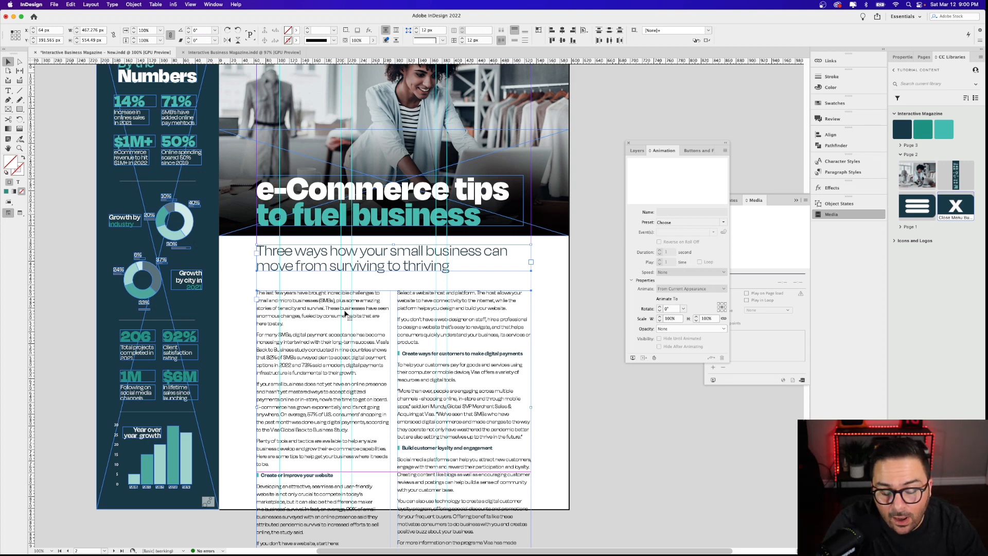
{"action": "key", "text": "super+g"}
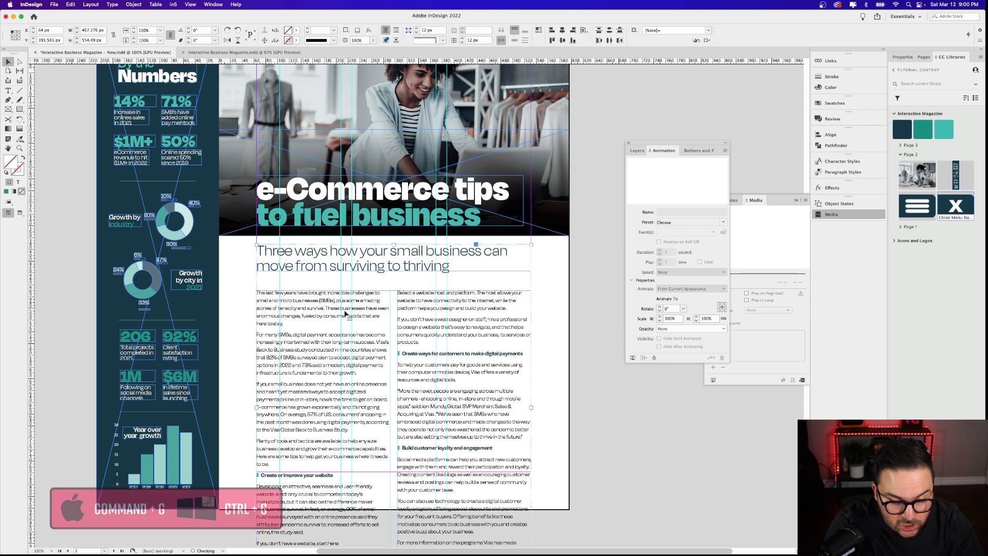
{"action": "left_click", "coordinate": [134, 4]}
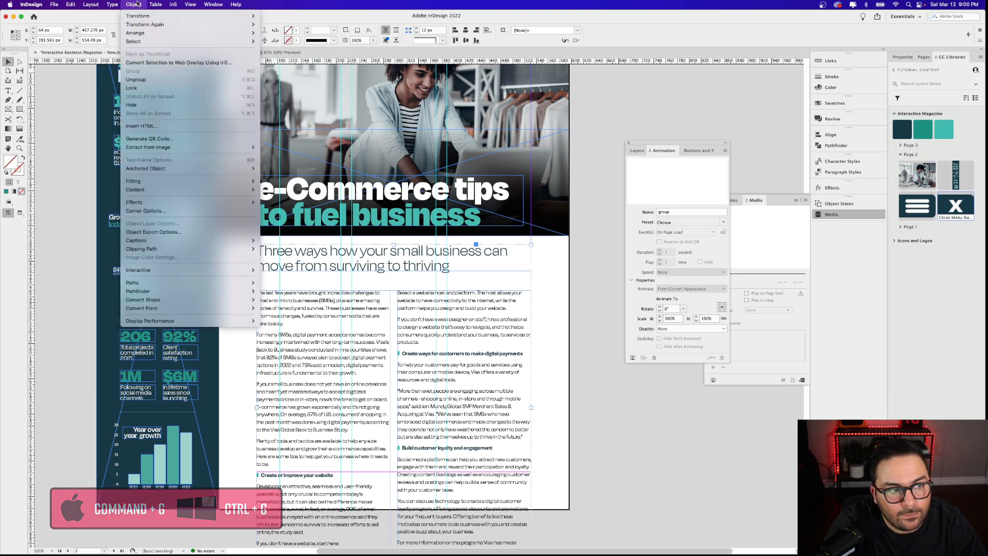
{"action": "key", "text": "Escape"}
{"action": "left_click", "coordinate": [564, 274]}
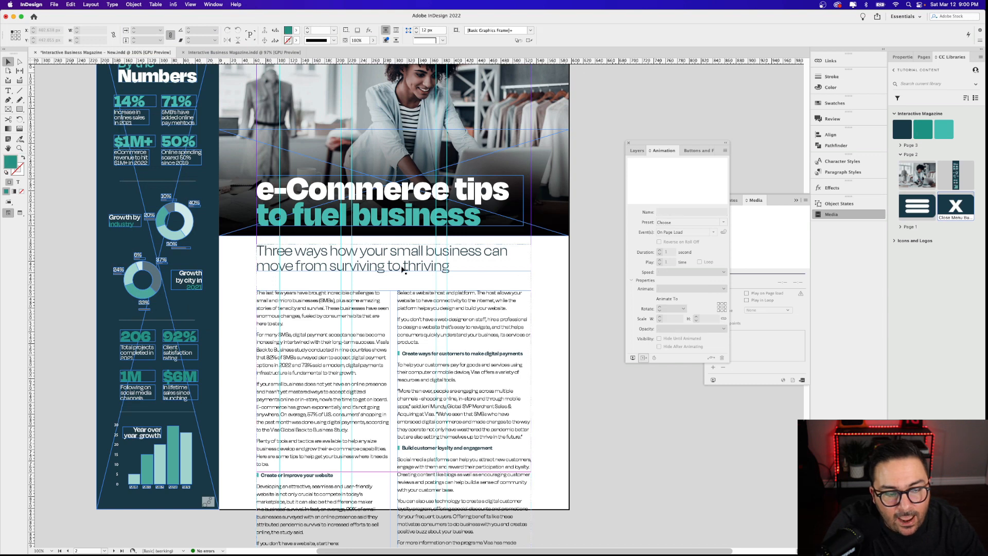
Draw a rectangle frame about 491 by 517 px over the e-Commerce headline and the article text on page 2
{"action": "left_click", "coordinate": [9, 110]}
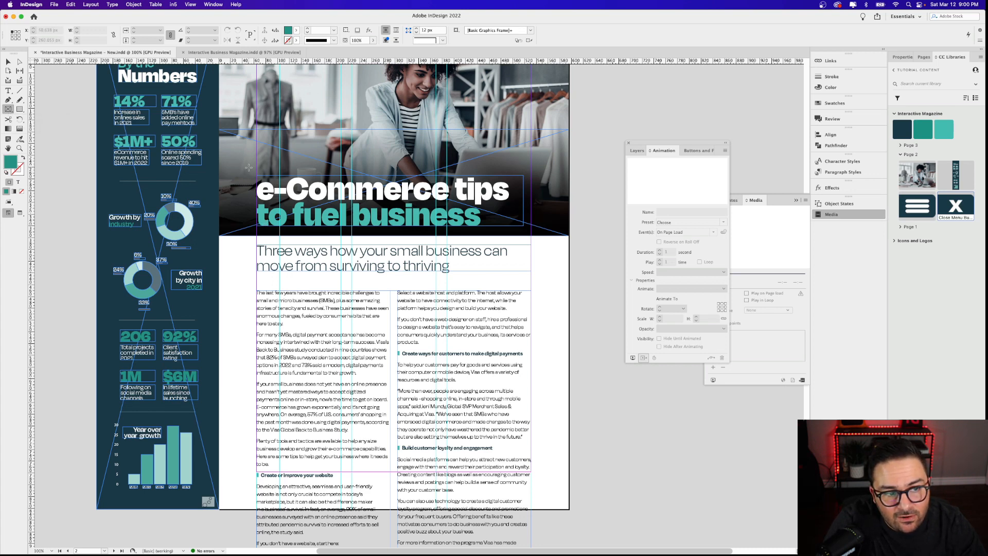
{"action": "left_click_drag", "start_coordinate": [248, 168], "coordinate": [537, 471]}
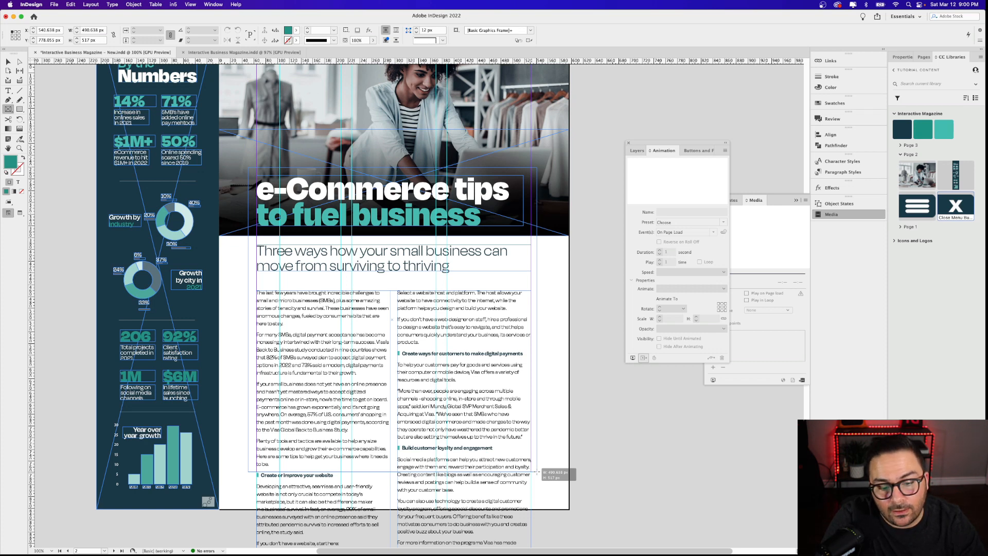
{"action": "left_click_drag", "start_coordinate": [537, 472], "coordinate": [538, 472]}
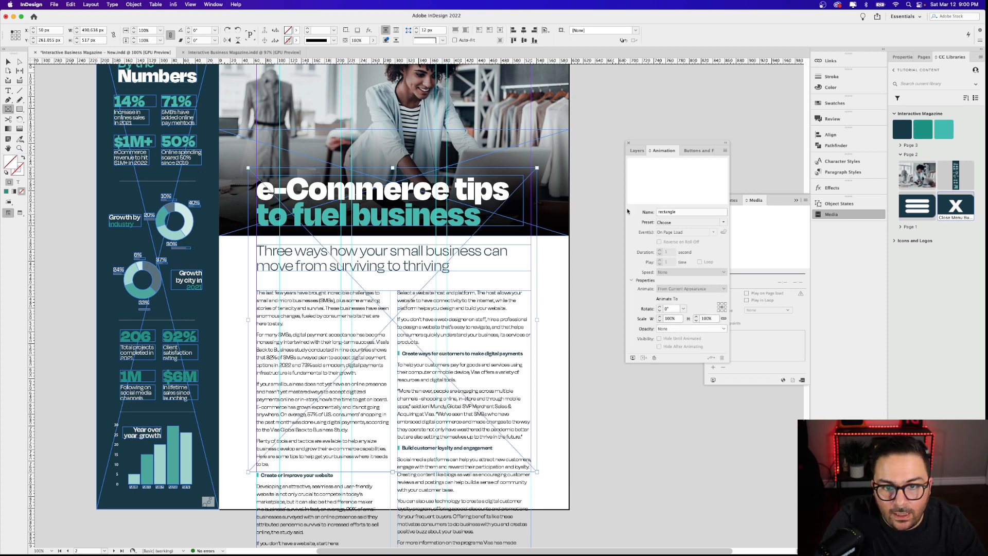
Move the new rectangle frame to the bottom of Layer 1's stacking order and rename it "Container"
{"action": "left_click", "coordinate": [636, 152]}
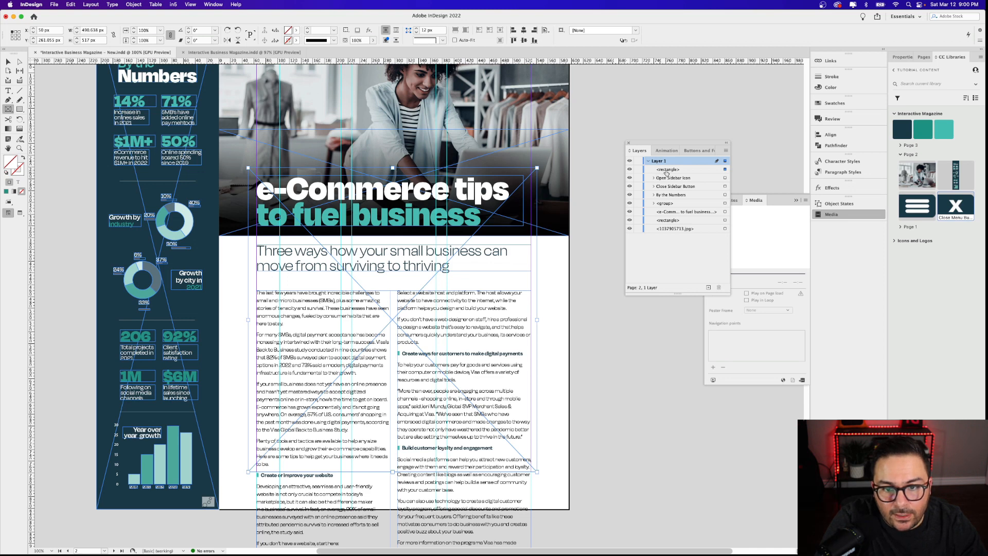
{"action": "left_click_drag", "start_coordinate": [666, 171], "coordinate": [667, 233]}
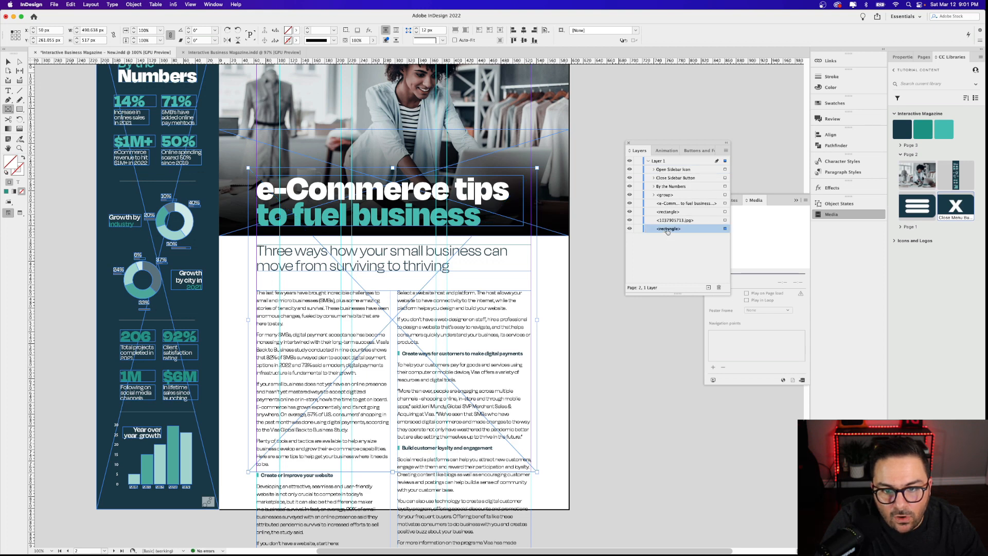
{"action": "double_click", "coordinate": [668, 229]}
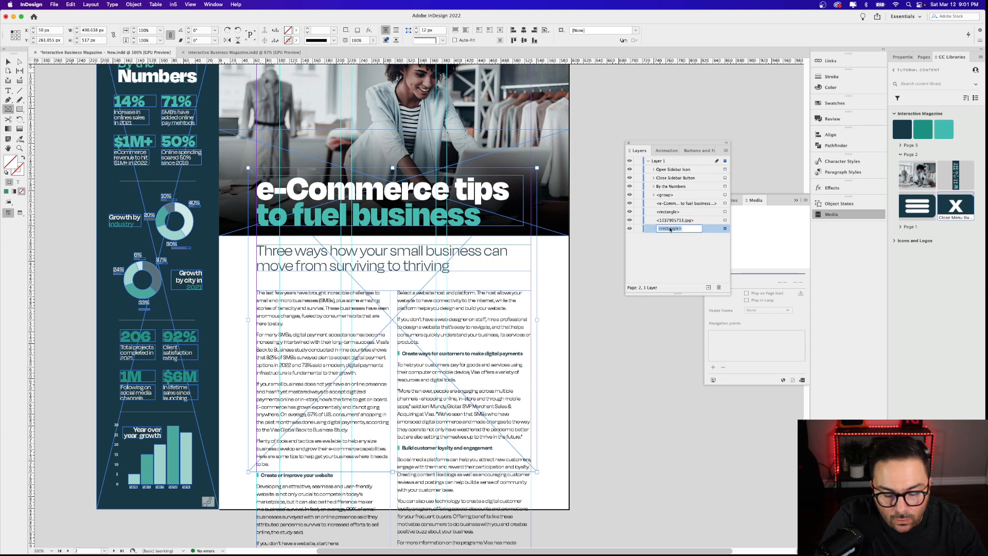
{"action": "type", "text": "Container"}
{"action": "key", "text": "Return"}
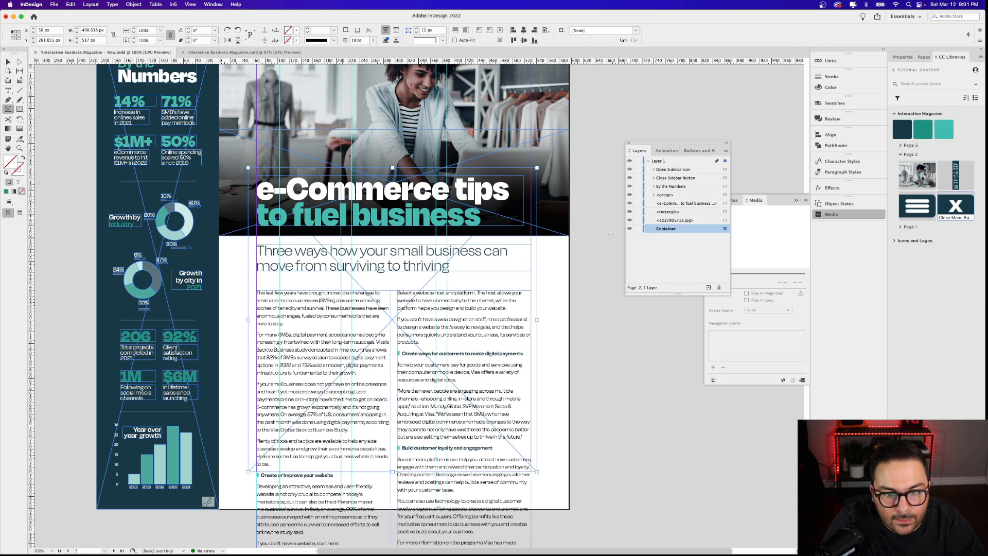
Lock the Container frame and cut the group of subheading and two-column article text from page 2
{"action": "left_click", "coordinate": [637, 228]}
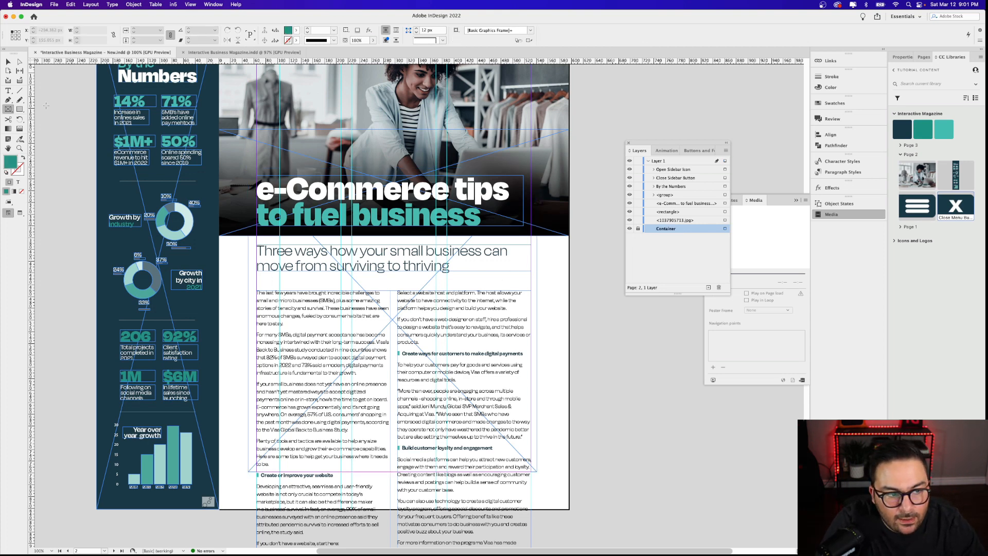
{"action": "left_click", "coordinate": [9, 62]}
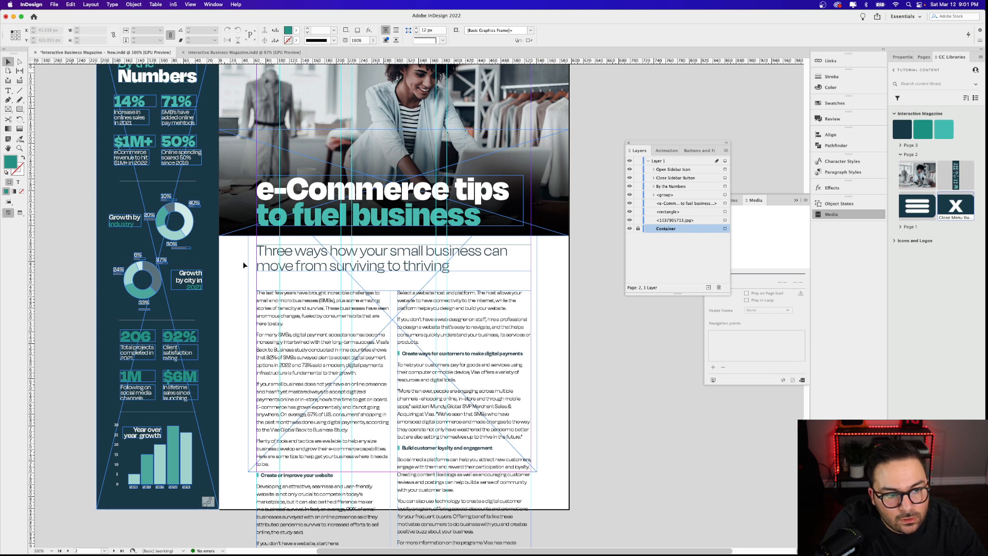
{"action": "left_click", "coordinate": [306, 275]}
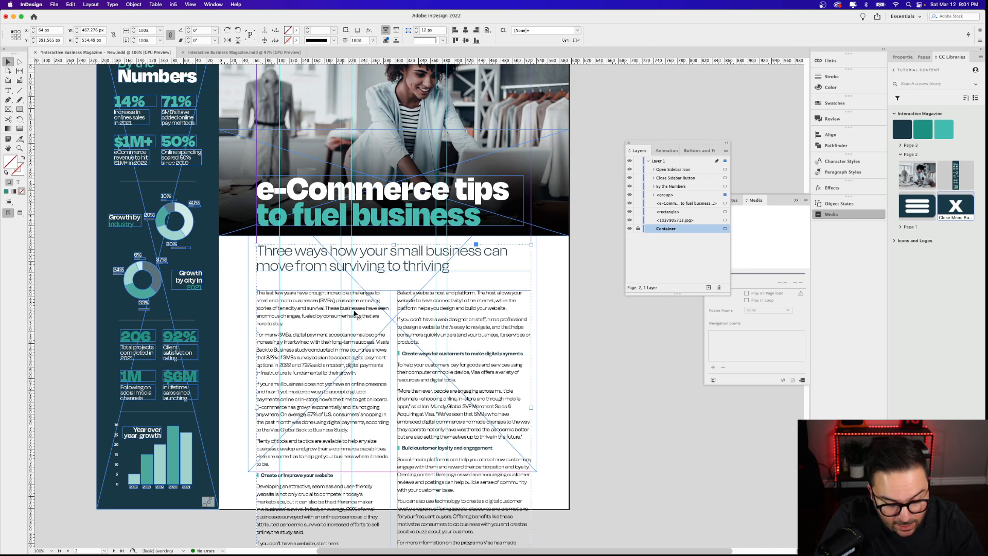
{"action": "key", "text": "super+x"}
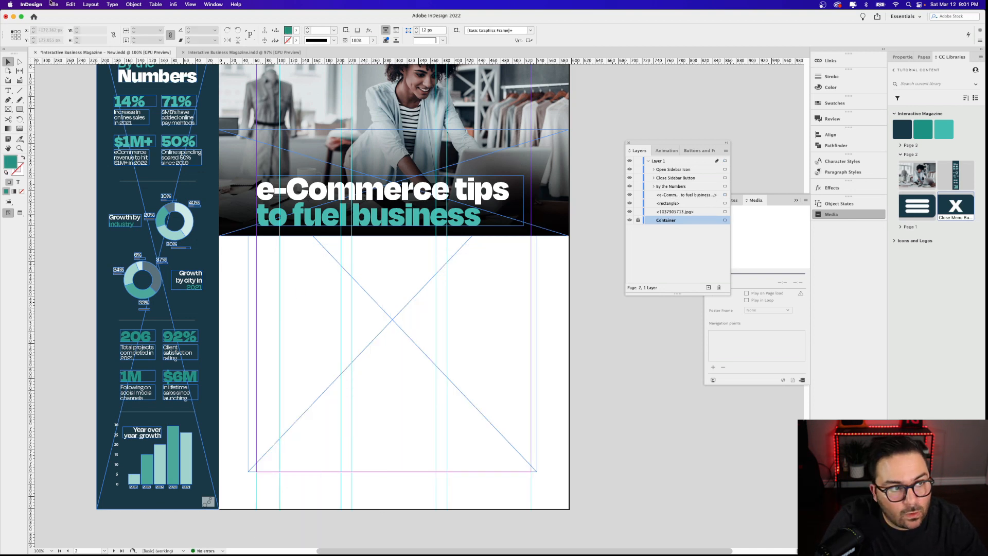
{"action": "left_click", "coordinate": [68, 4]}
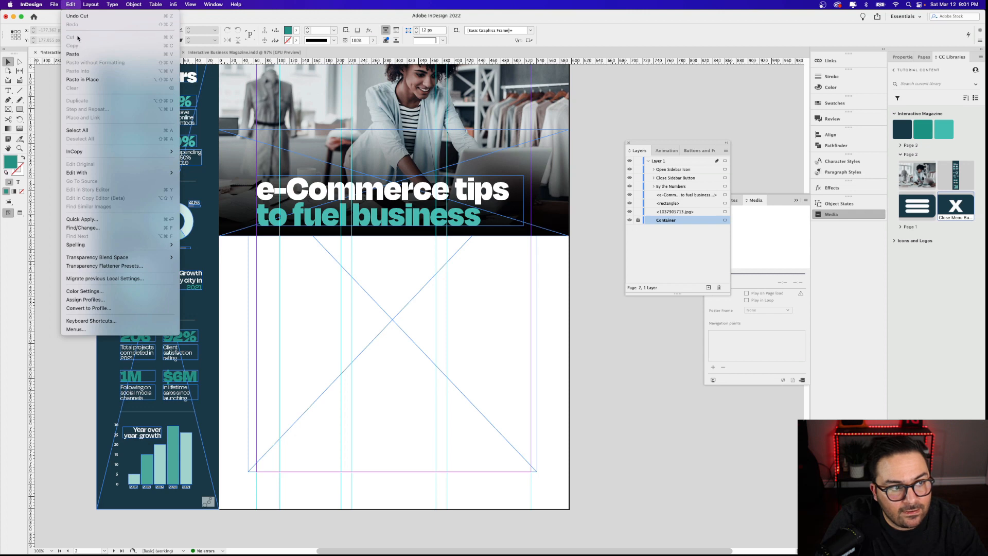
{"action": "left_click", "coordinate": [77, 4]}
Unlock the Container frame and paste the cut article group into it
{"action": "left_click", "coordinate": [638, 219]}
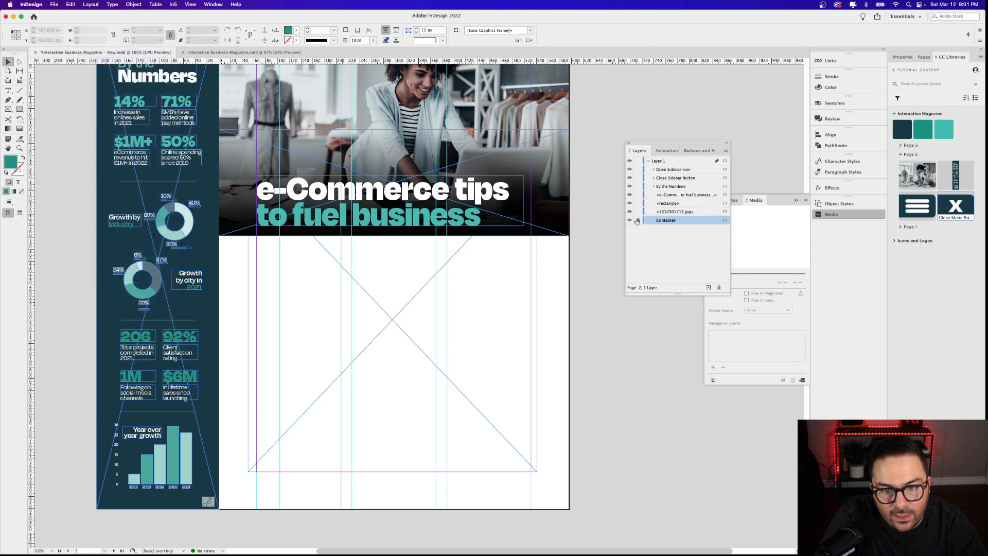
{"action": "left_click", "coordinate": [496, 285]}
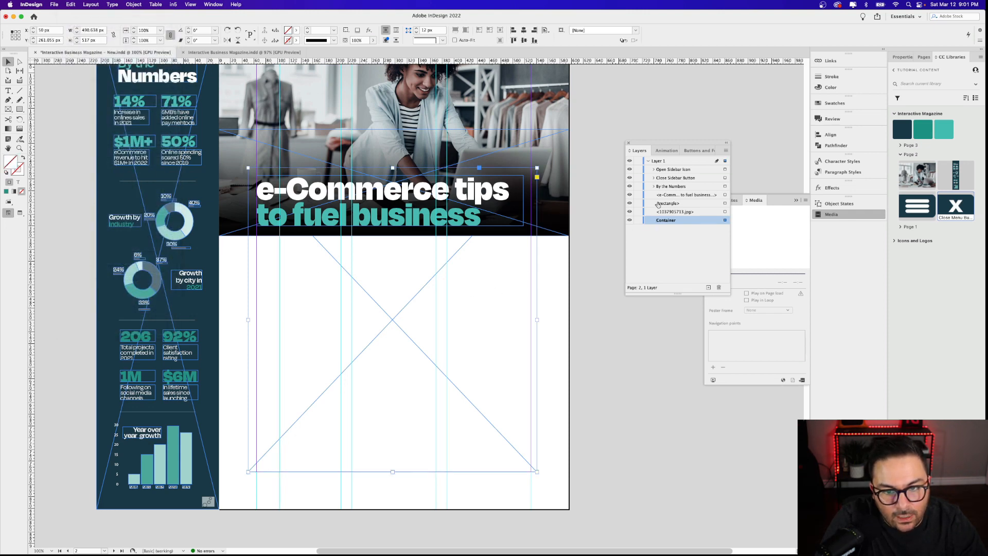
{"action": "right_click", "coordinate": [396, 279]}
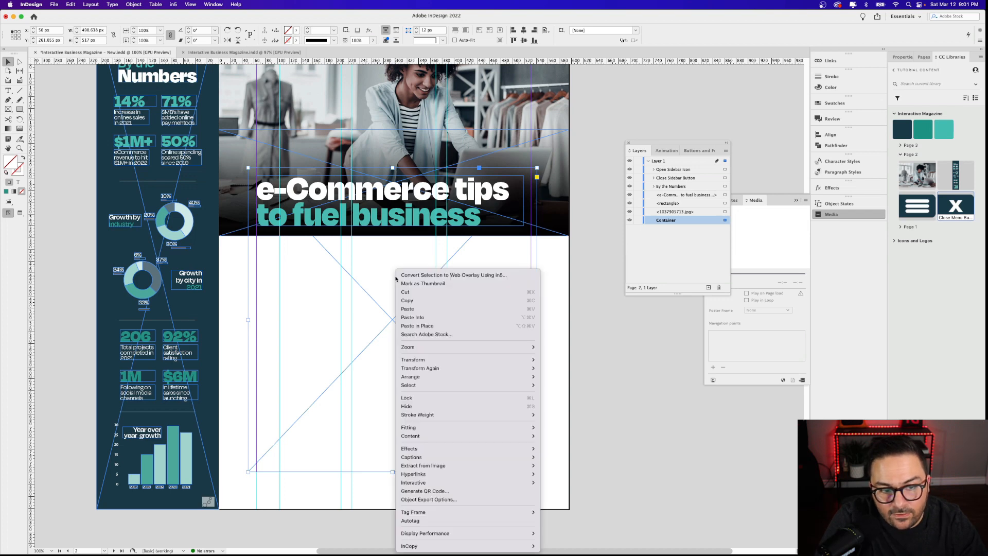
{"action": "left_click", "coordinate": [413, 317]}
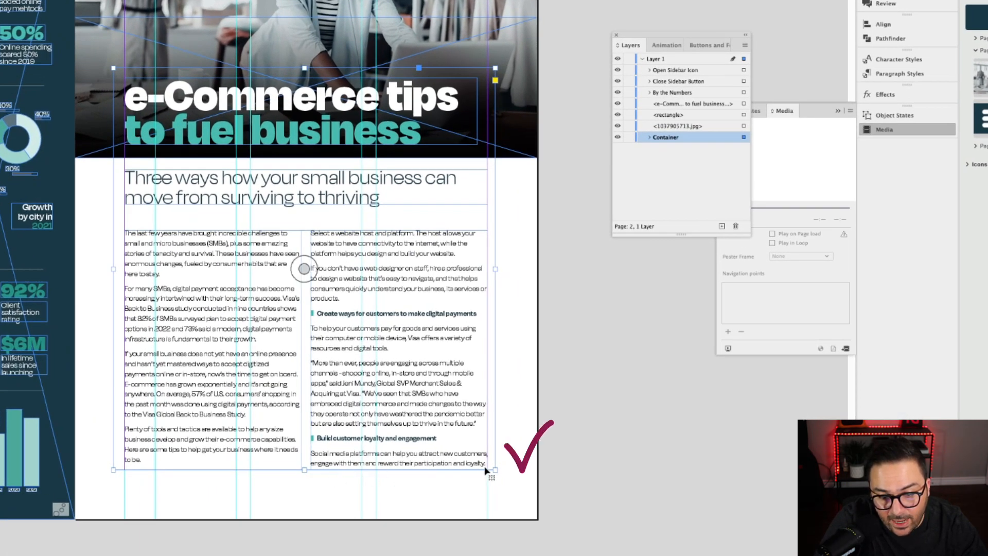
Shift the article group slightly down inside the Container frame, nudge it back up, and reselect the Container frame
{"action": "double_click", "coordinate": [447, 456]}
{"action": "left_click_drag", "start_coordinate": [445, 435], "coordinate": [445, 441]}
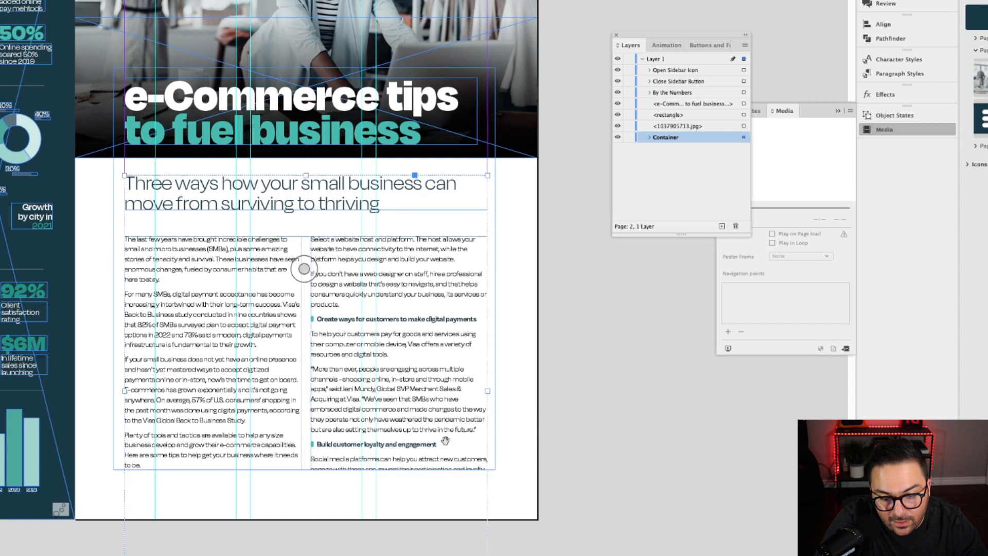
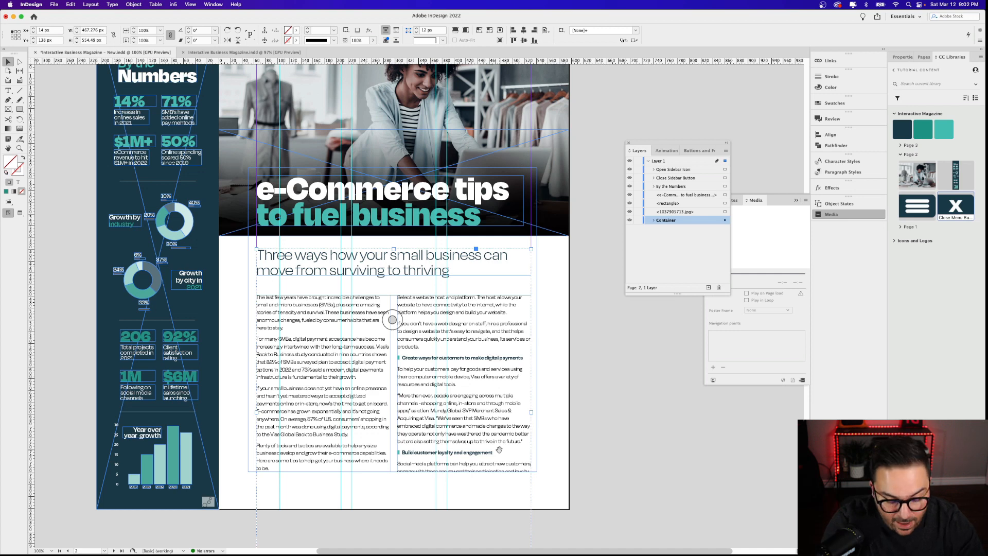
{"action": "key", "text": "shift+Up"}
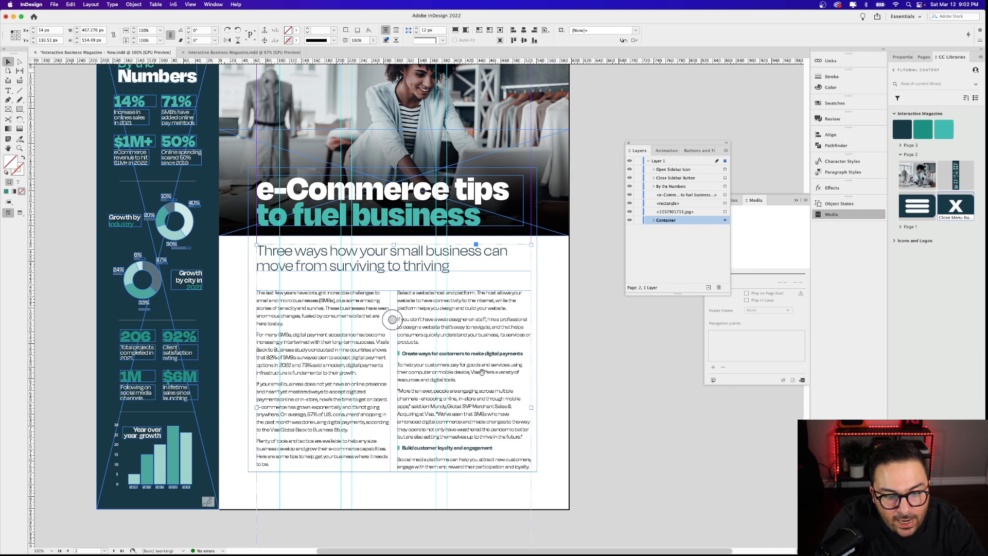
{"action": "key", "text": "Escape"}
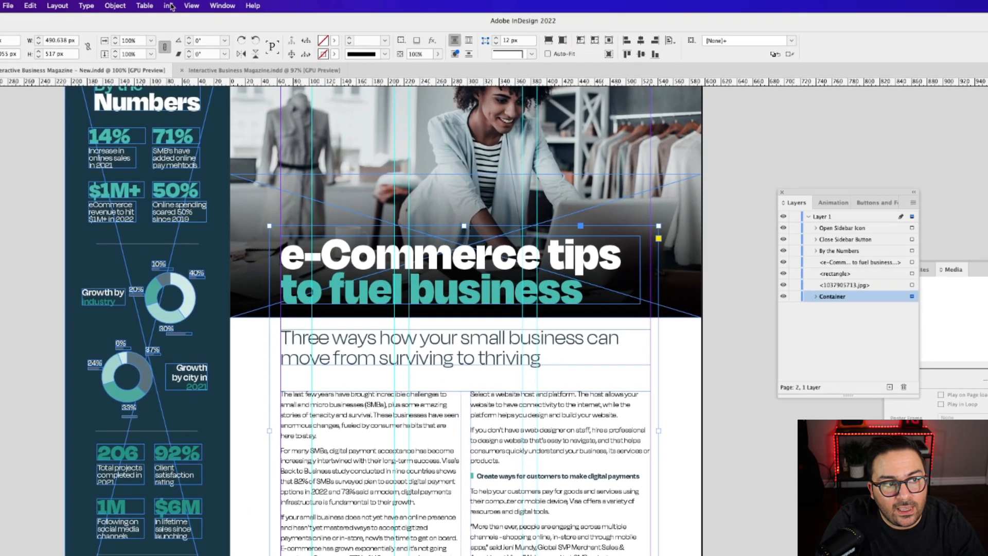
Open the Universal Scrolling Frames settings for the selected Container frame
{"action": "left_click", "coordinate": [170, 7]}
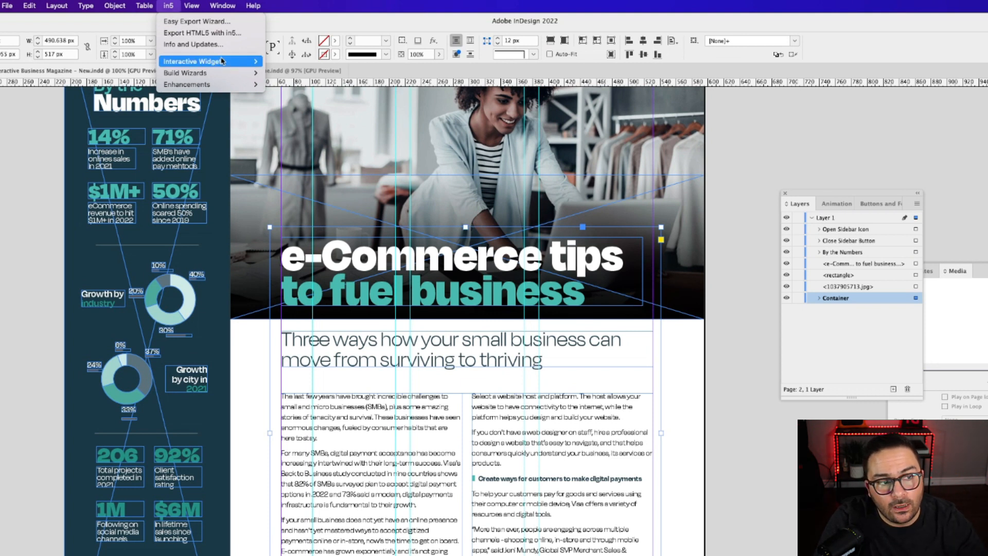
{"action": "mouse_move", "coordinate": [224, 62]}
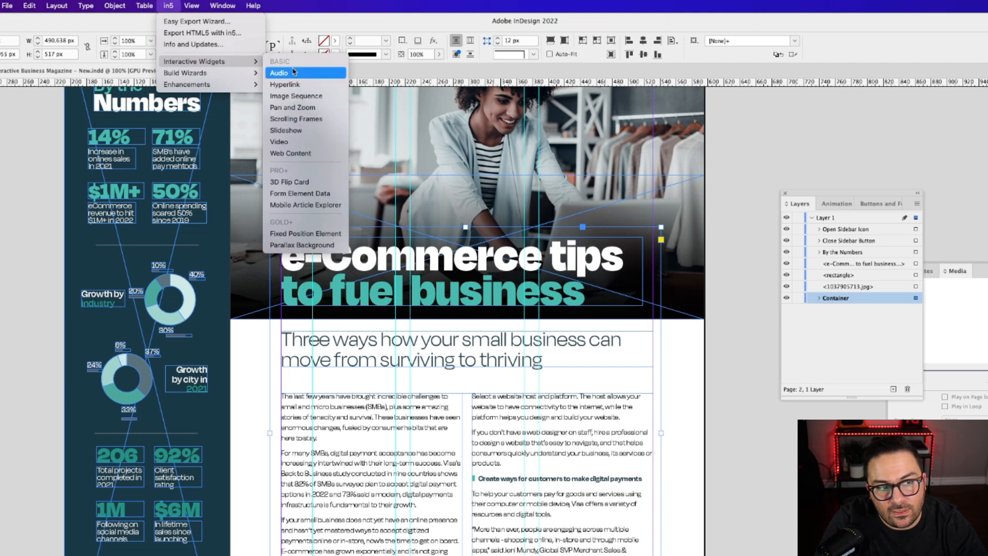
{"action": "mouse_move", "coordinate": [219, 7]}
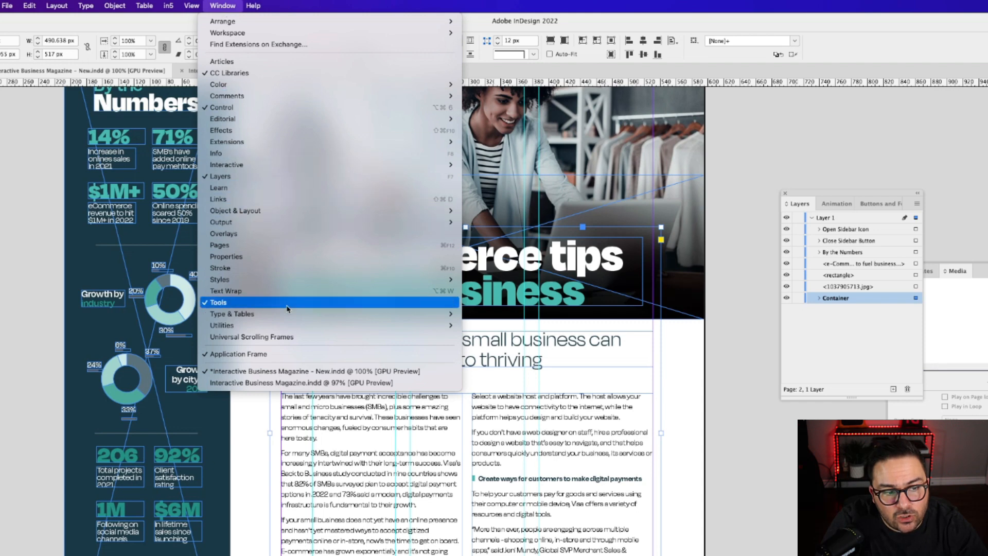
{"action": "left_click", "coordinate": [320, 337]}
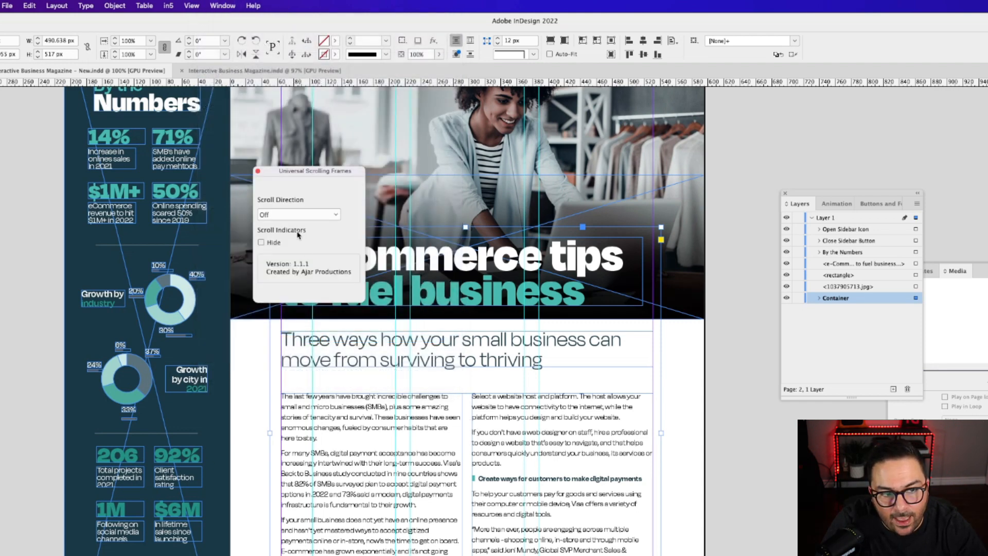
Set the article container's scroll direction to Vertical and hide its scroll indicators
{"action": "left_click_drag", "start_coordinate": [303, 163], "coordinate": [713, 365]}
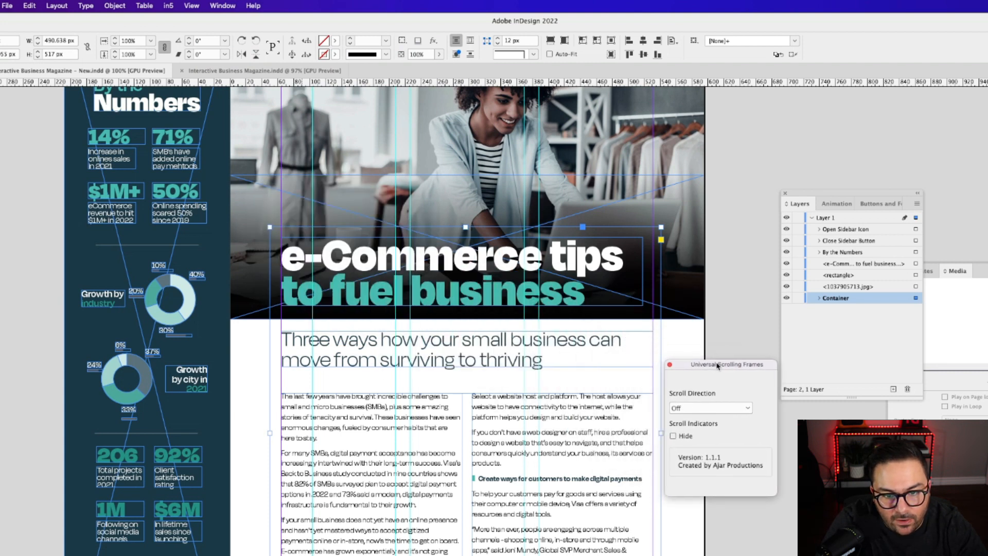
{"action": "left_click", "coordinate": [729, 410]}
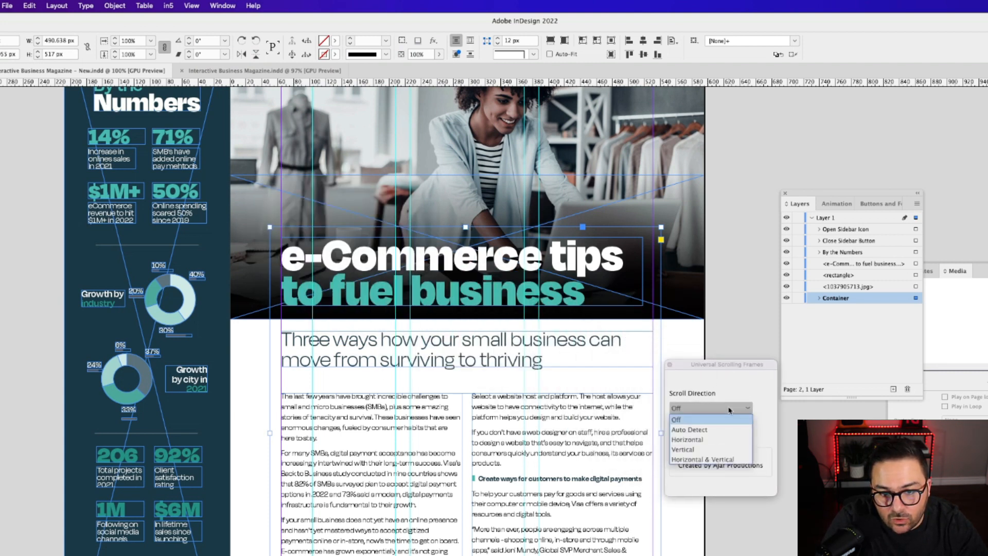
{"action": "left_click", "coordinate": [716, 449]}
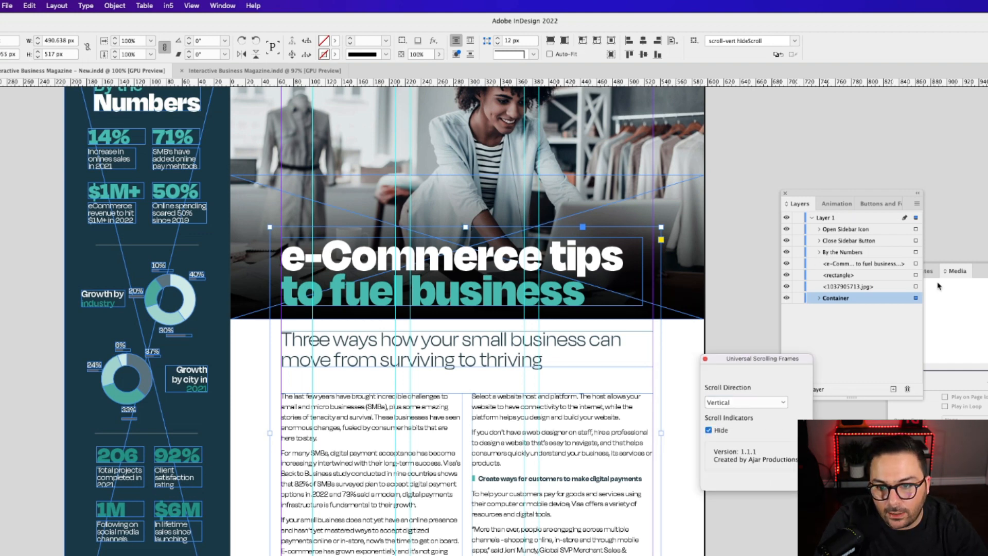
Preview the spread's EPUB interactivity and scroll the article text back and forth to test the scrolling frame
{"action": "left_click", "coordinate": [937, 286]}
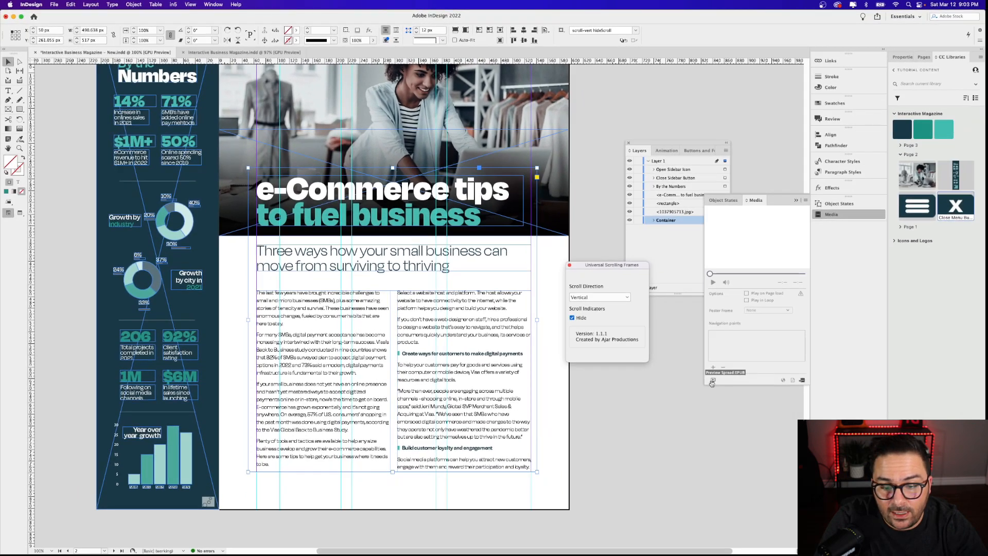
{"action": "left_click", "coordinate": [712, 380]}
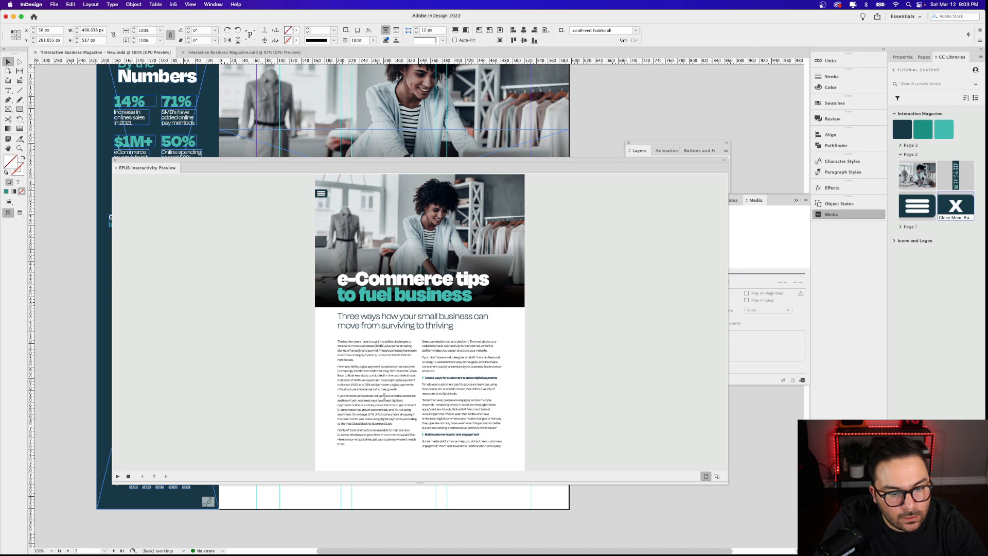
{"action": "scroll", "coordinate": [384, 396], "scroll_direction": "down", "scroll_amount": 3}
{"action": "scroll", "coordinate": [385, 396], "scroll_direction": "up", "scroll_amount": 3}
{"action": "scroll", "coordinate": [384, 397], "scroll_direction": "down", "scroll_amount": 3}
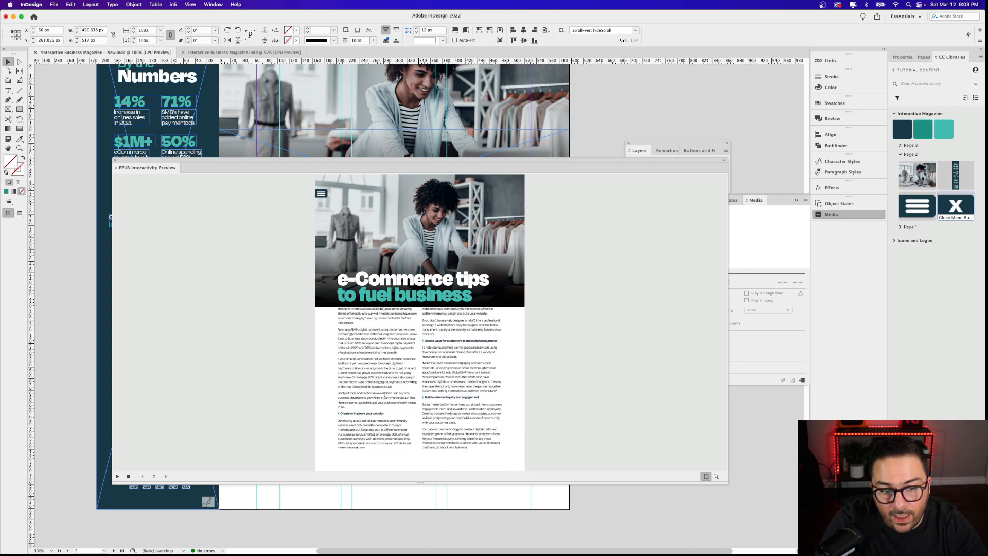
{"action": "scroll", "coordinate": [384, 396], "scroll_direction": "up", "scroll_amount": 3}
{"action": "scroll", "coordinate": [384, 396], "scroll_direction": "down", "scroll_amount": 3}
{"action": "scroll", "coordinate": [384, 396], "scroll_direction": "down", "scroll_amount": 3}
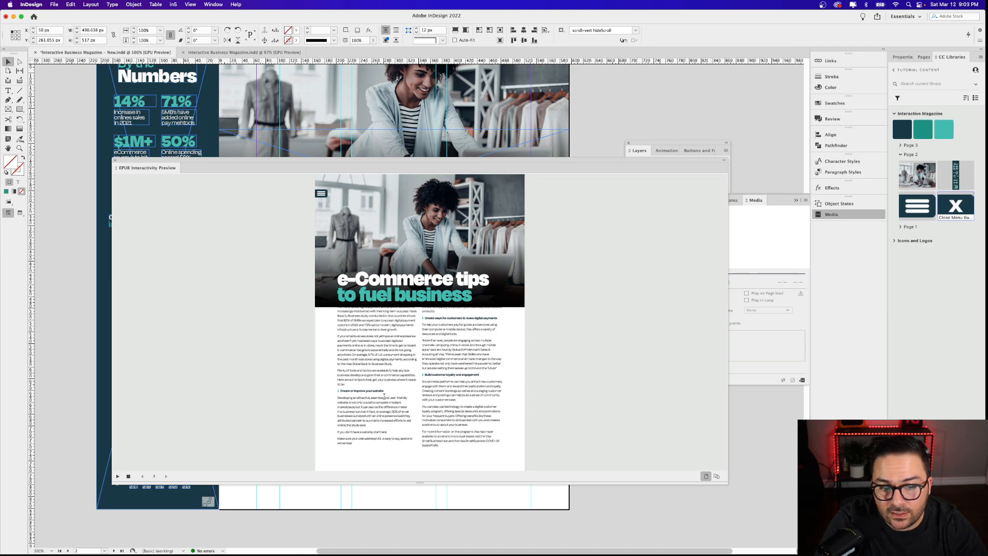
{"action": "scroll", "coordinate": [384, 396], "scroll_direction": "up", "scroll_amount": 3}
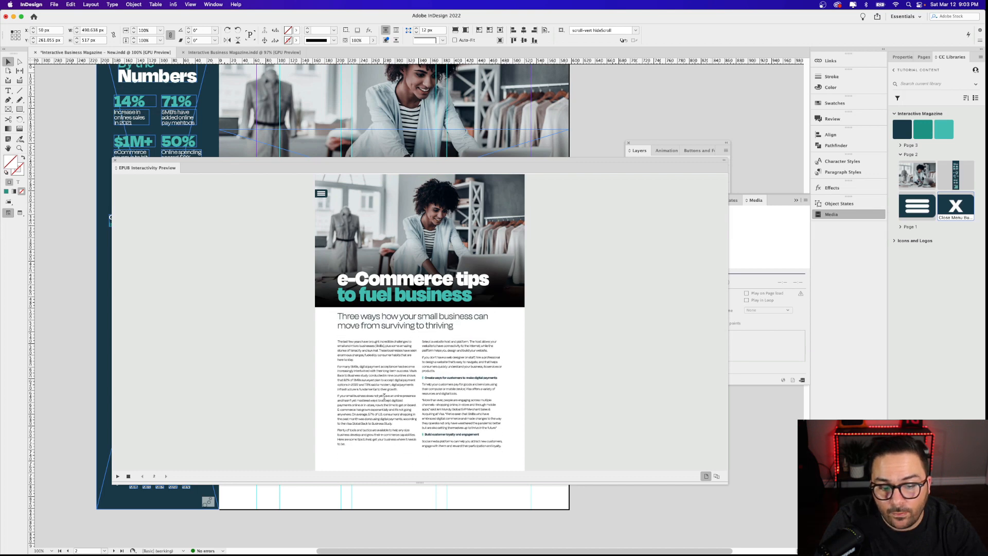
{"action": "scroll", "coordinate": [384, 396], "scroll_direction": "down", "scroll_amount": 3}
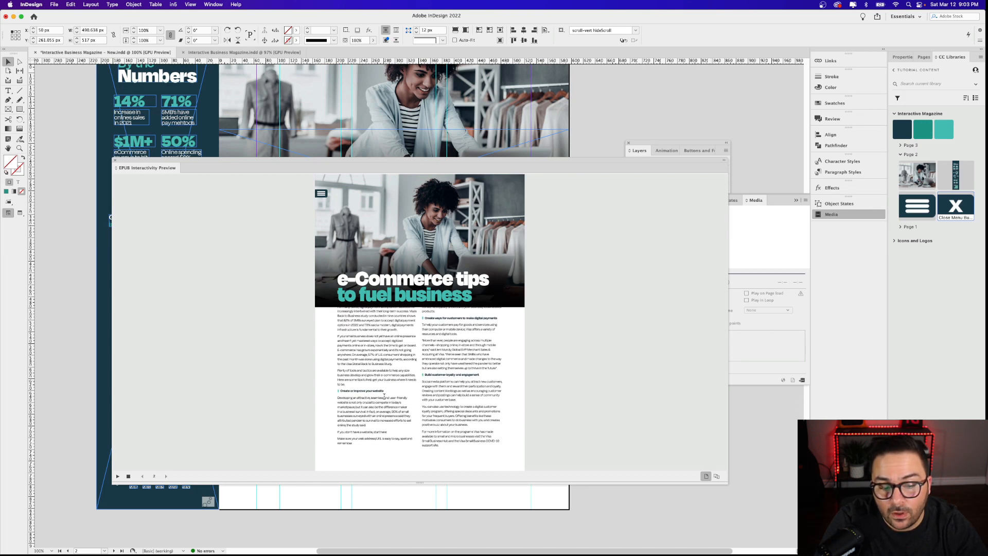
{"action": "scroll", "coordinate": [384, 396], "scroll_direction": "up", "scroll_amount": 3}
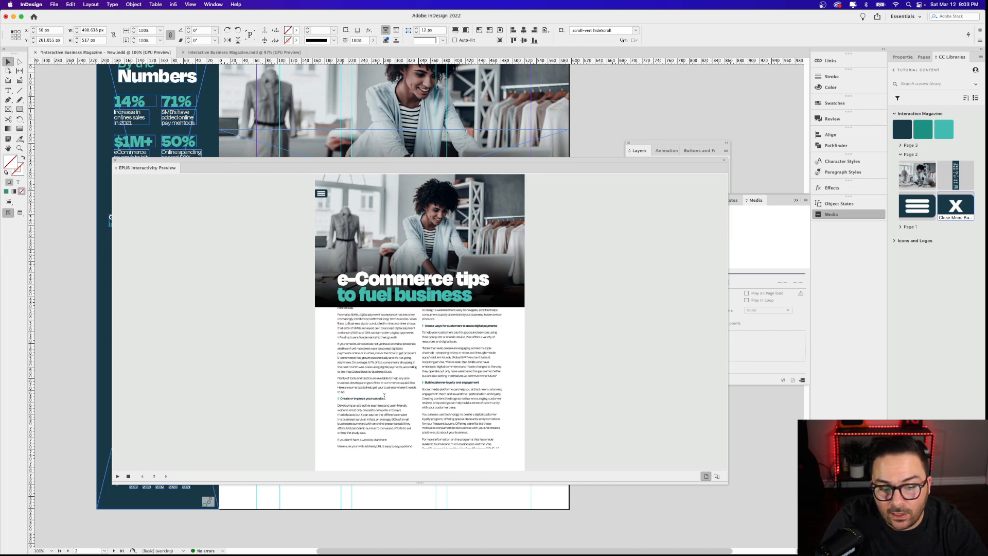
{"action": "scroll", "coordinate": [385, 397], "scroll_direction": "down", "scroll_amount": 3}
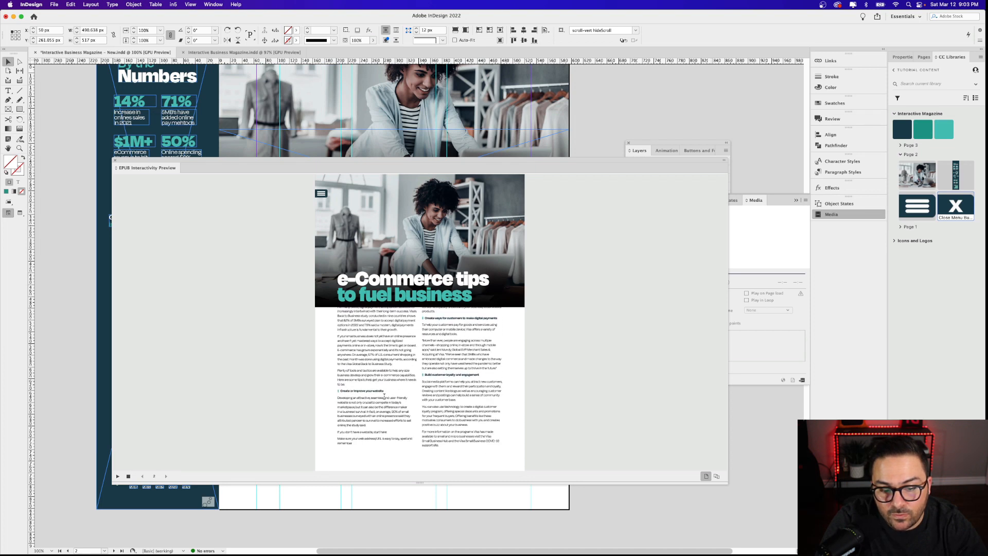
{"action": "scroll", "coordinate": [385, 396], "scroll_direction": "up", "scroll_amount": 3}
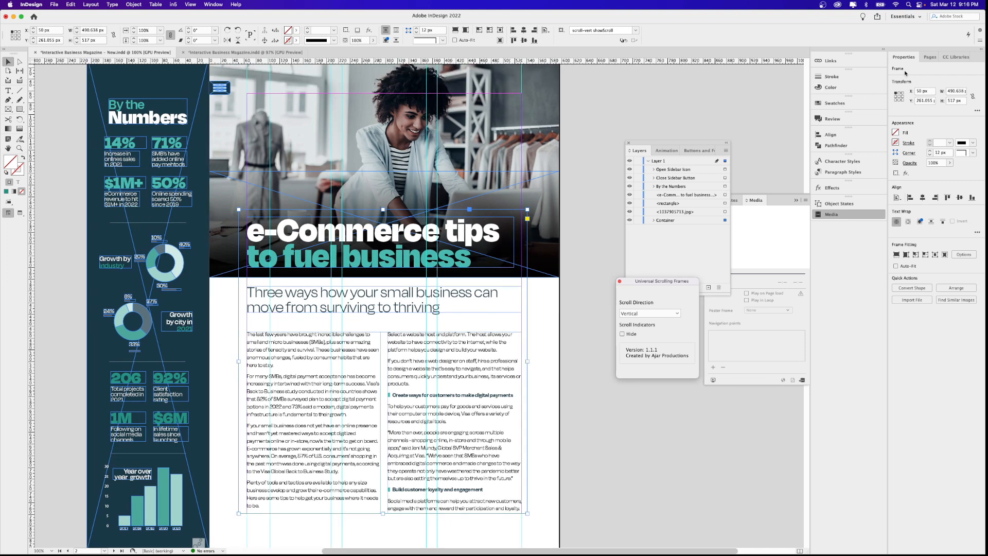
Open page 3 of the magazine and inspect its empty text frames
{"action": "left_click", "coordinate": [929, 57]}
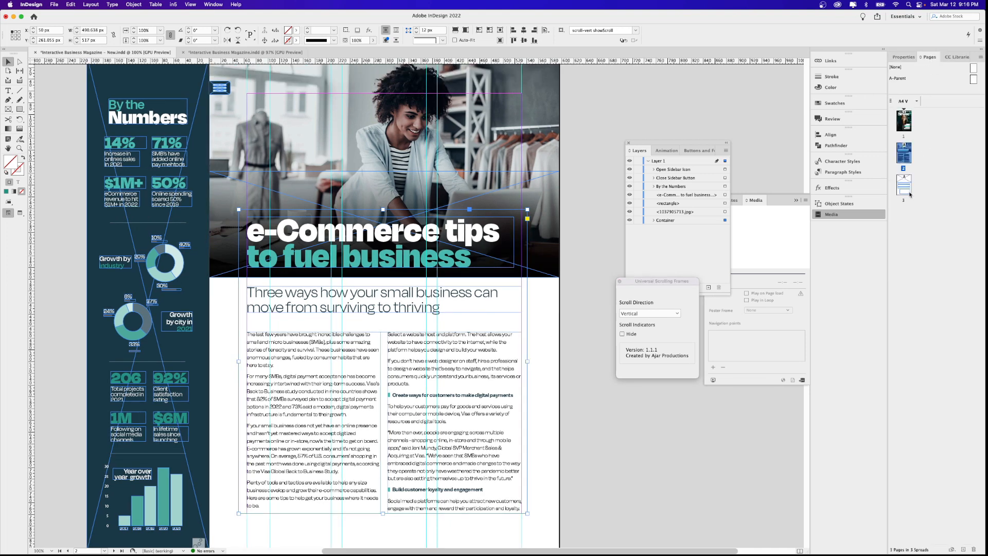
{"action": "double_click", "coordinate": [909, 193]}
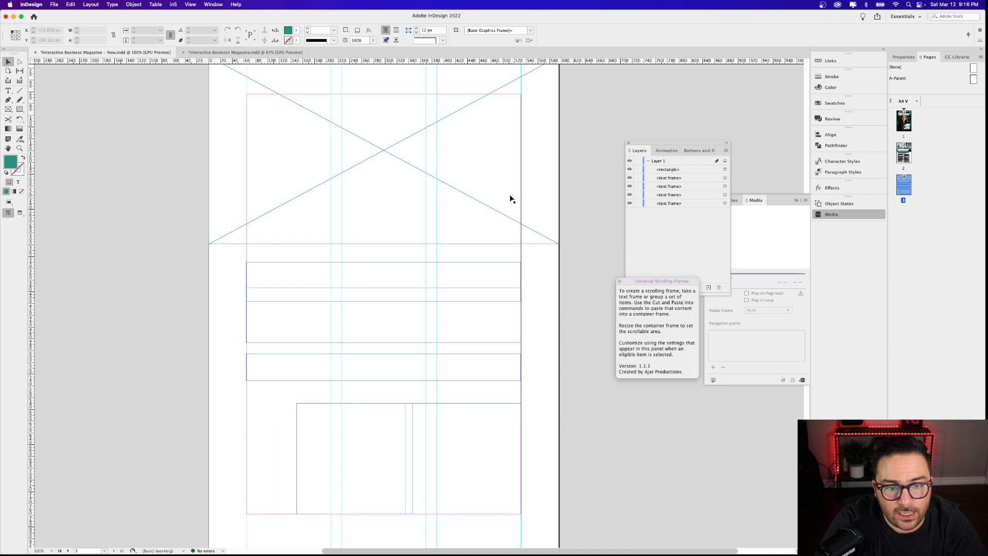
{"action": "left_click", "coordinate": [459, 278]}
{"action": "left_click", "coordinate": [415, 329]}
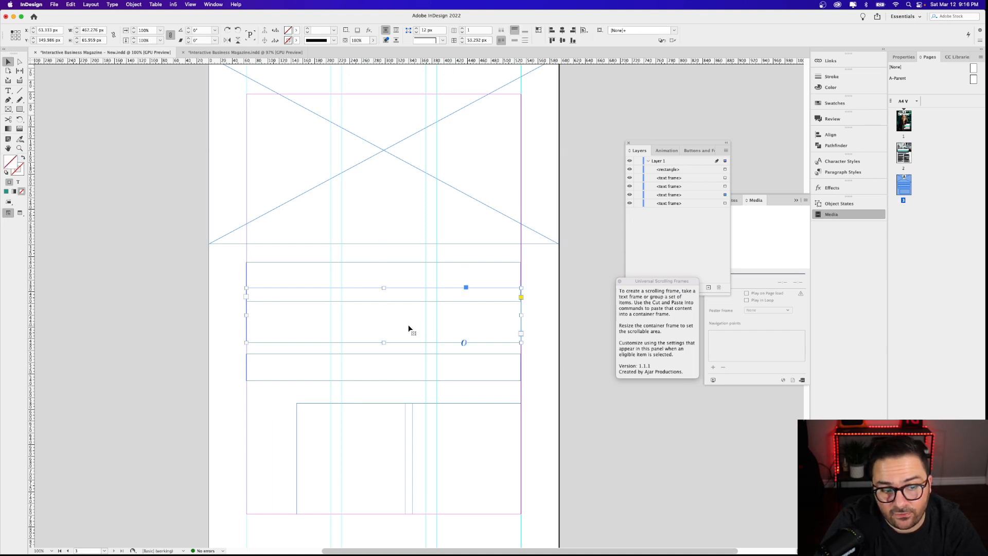
{"action": "left_click", "coordinate": [406, 368]}
{"action": "left_click", "coordinate": [410, 414]}
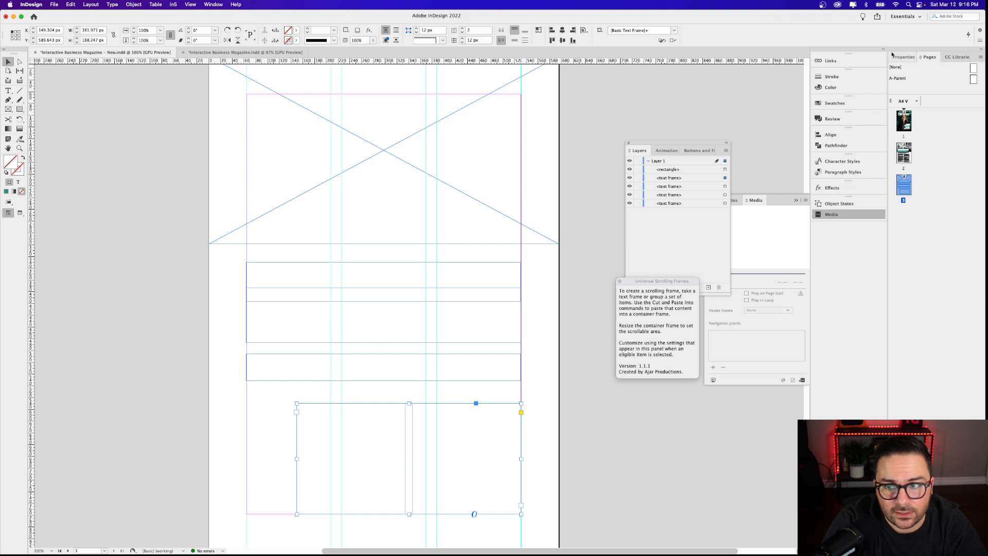
Duplicate page 3's large empty image frame twice onto the pasteboard beside the page, one copy below the other
{"action": "left_click", "coordinate": [955, 57]}
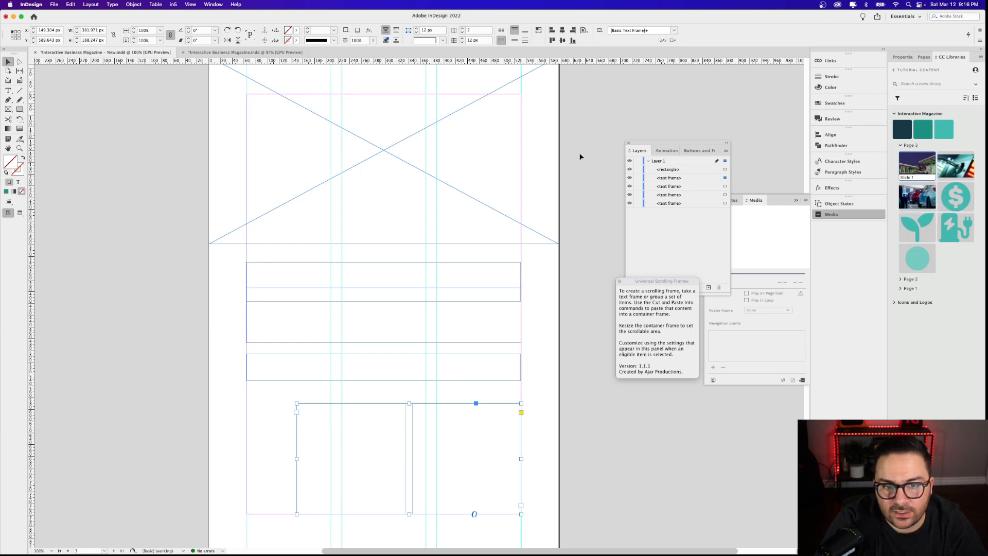
{"action": "scroll", "coordinate": [583, 153], "scroll_direction": "right", "scroll_amount": 2}
{"action": "scroll", "coordinate": [583, 153], "scroll_direction": "up", "scroll_amount": 1}
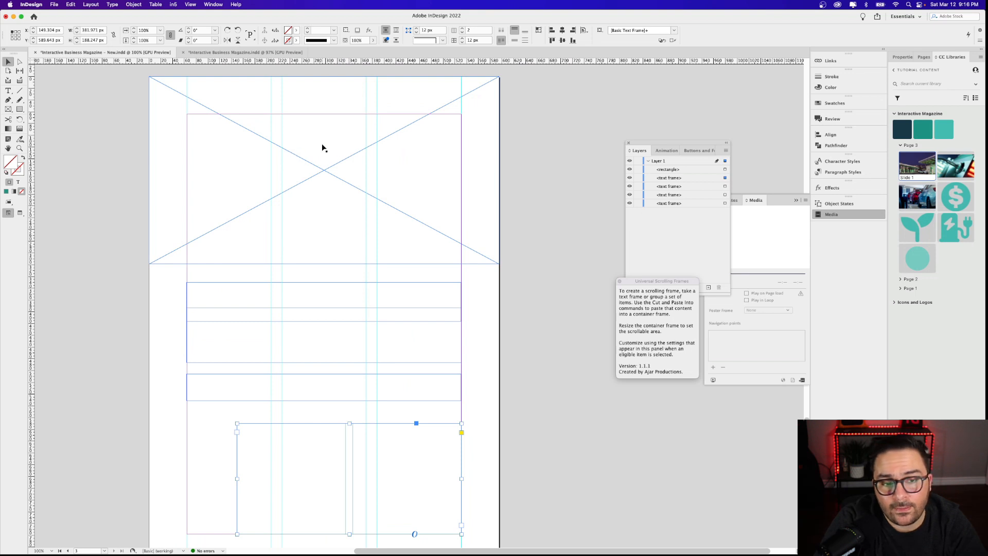
{"action": "left_click", "coordinate": [261, 169]}
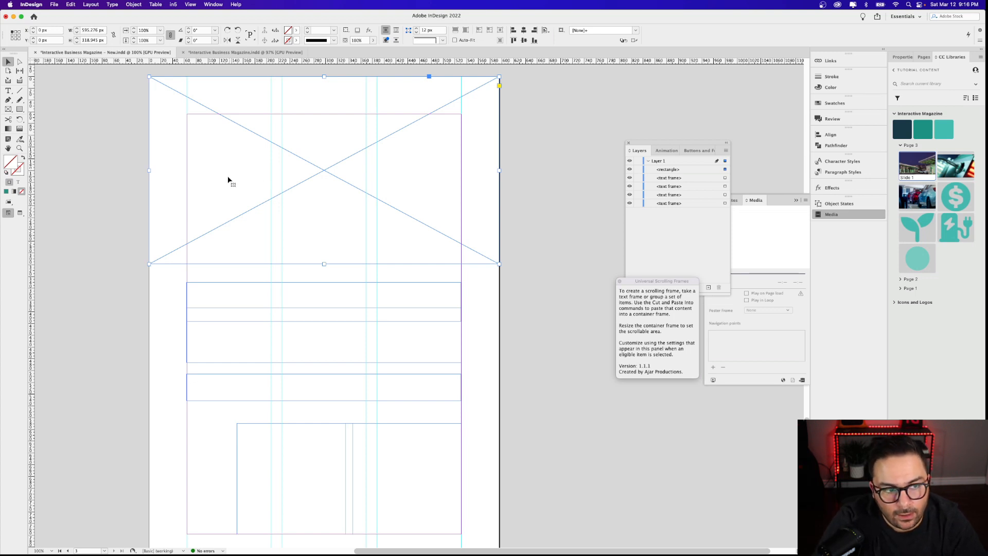
{"action": "left_click_drag", "start_coordinate": [223, 181], "coordinate": [582, 185]}
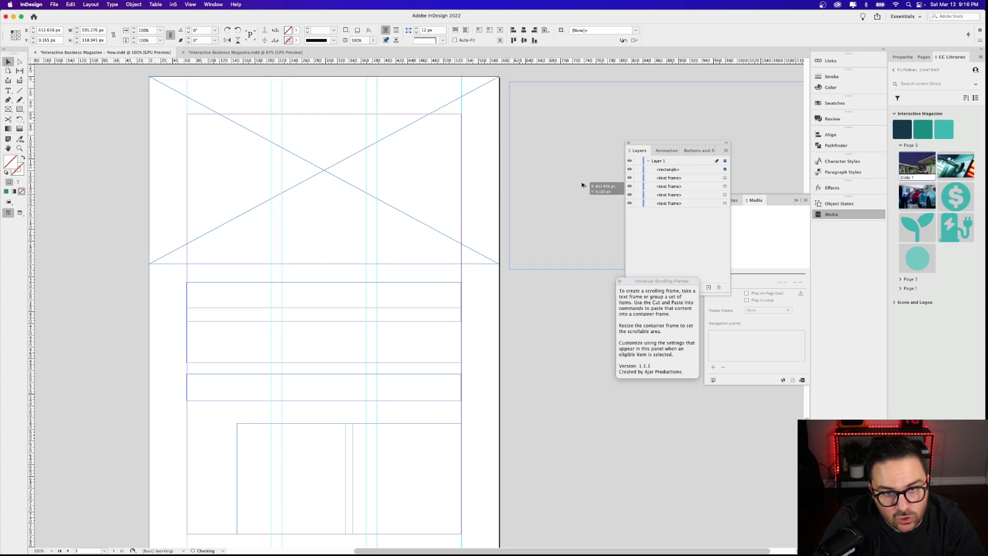
{"action": "scroll", "coordinate": [582, 185], "scroll_direction": "right", "scroll_amount": 3}
{"action": "left_click_drag", "start_coordinate": [487, 190], "coordinate": [496, 402]}
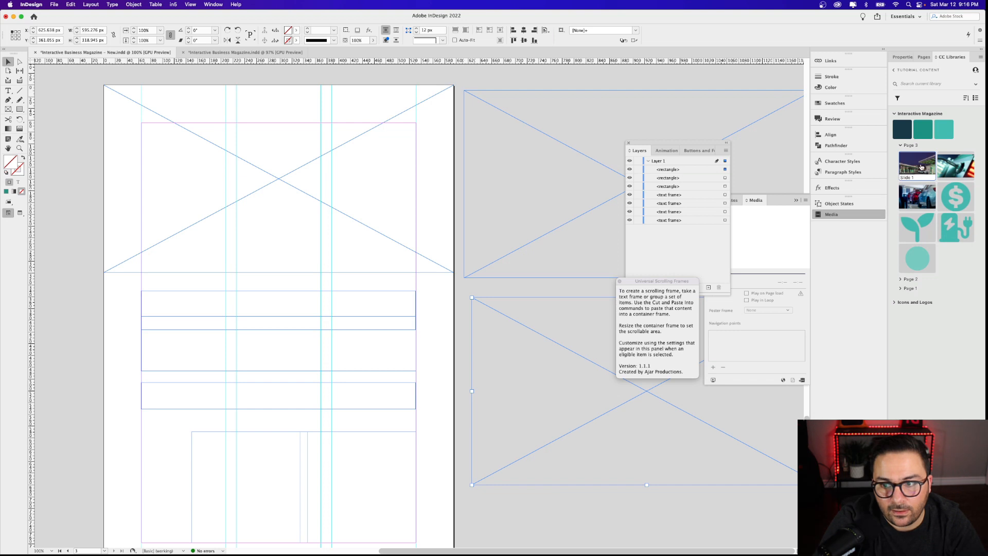
Place the library images Slide 1, Slide 2 and Slide 3 into the page frame, upper pasteboard frame and lower pasteboard frame respectively
{"action": "left_click_drag", "start_coordinate": [921, 167], "coordinate": [297, 156]}
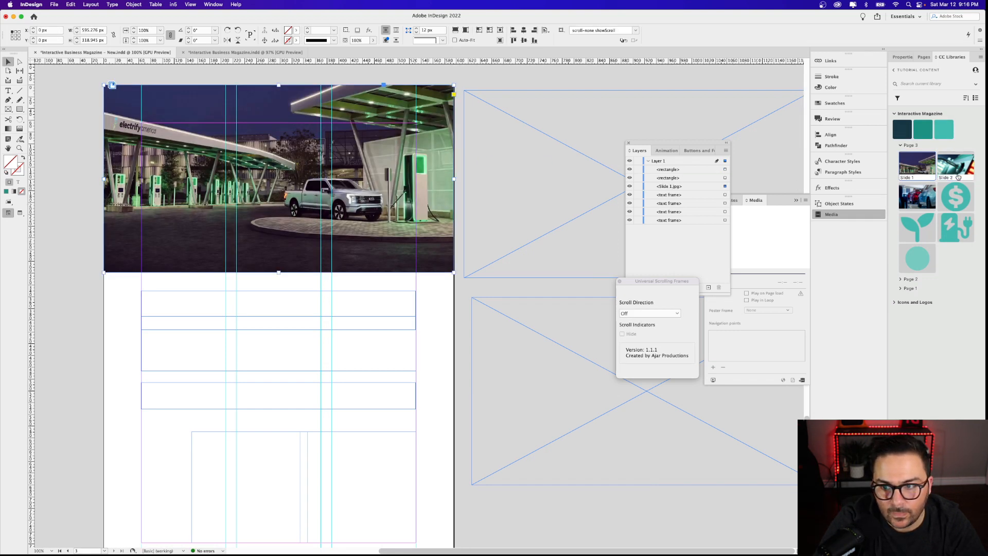
{"action": "left_click_drag", "start_coordinate": [956, 169], "coordinate": [512, 172]}
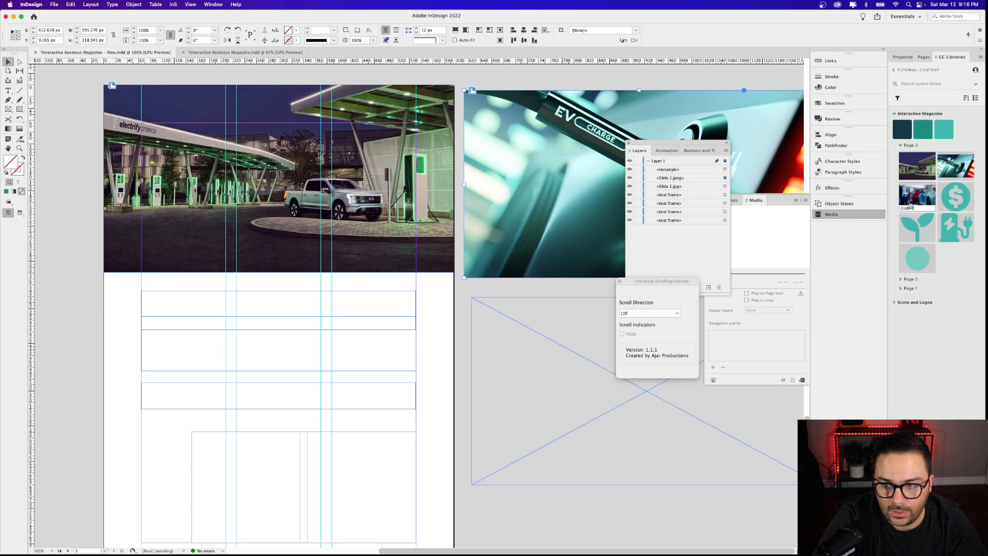
{"action": "left_click_drag", "start_coordinate": [910, 206], "coordinate": [549, 354]}
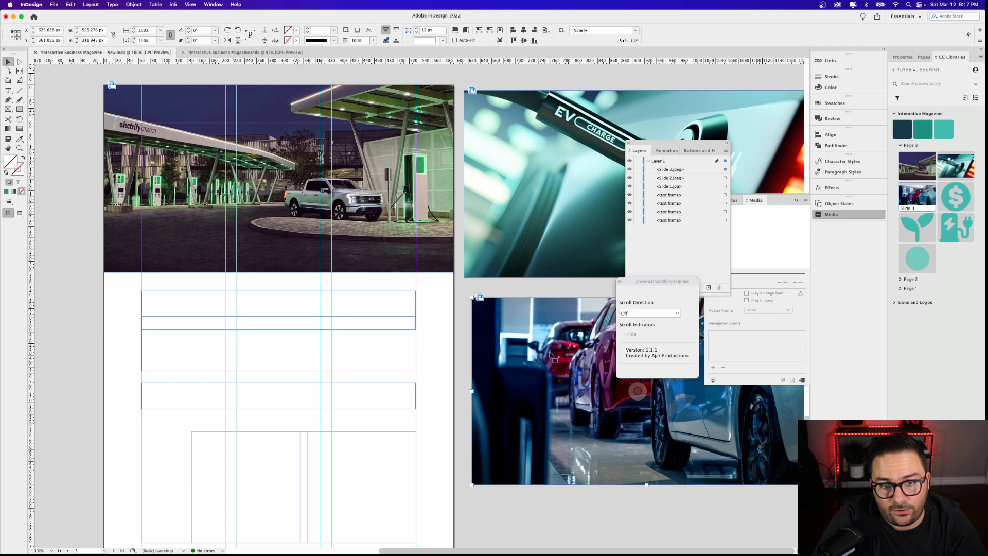
Reorder the image layers so Slide 1 is on top, followed by Slide 2 and Slide 3
{"action": "left_click", "coordinate": [669, 189]}
{"action": "left_click", "coordinate": [672, 181]}
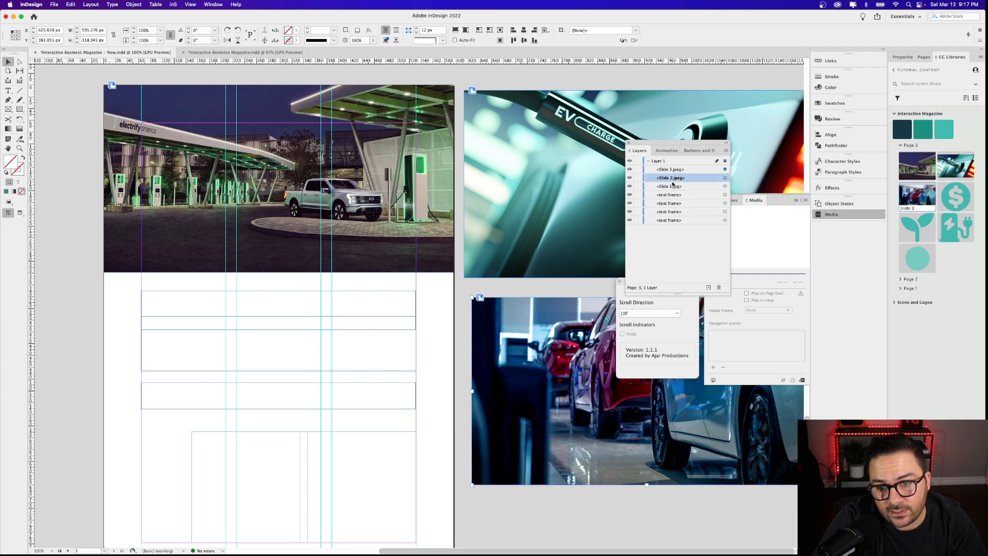
{"action": "left_click", "coordinate": [671, 169]}
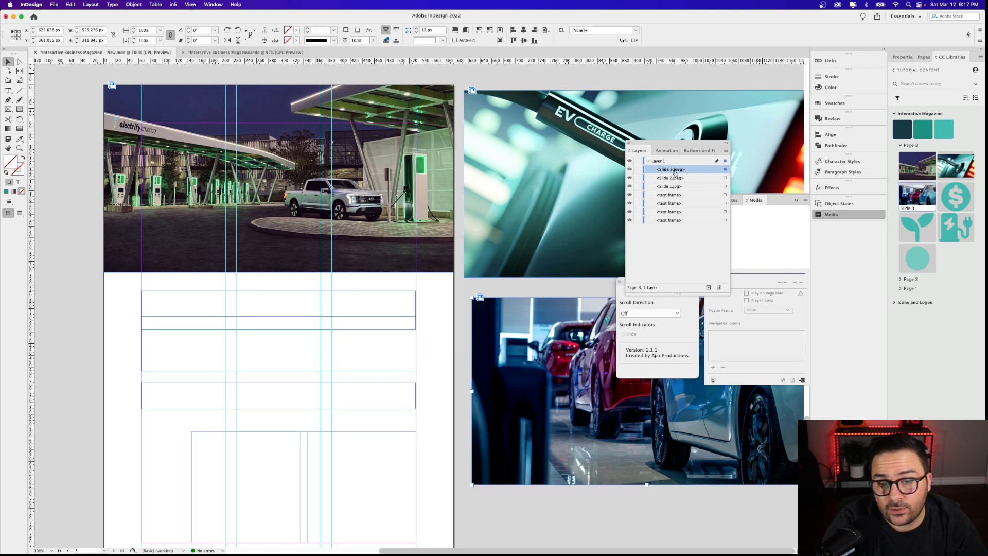
{"action": "left_click", "coordinate": [669, 188]}
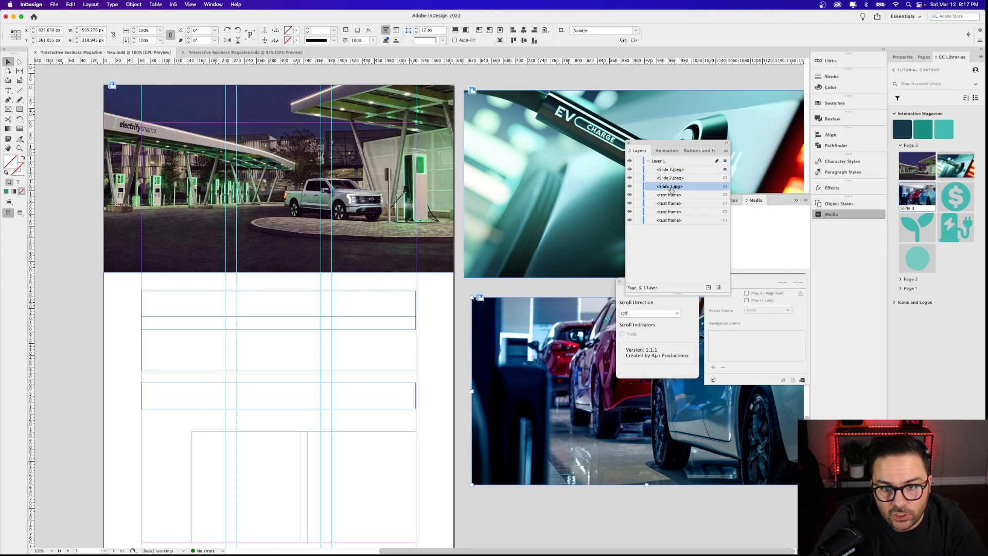
{"action": "mouse_move", "coordinate": [671, 189]}
{"action": "left_mouse_down"}
{"action": "mouse_move", "coordinate": [669, 165]}
{"action": "mouse_move", "coordinate": [665, 179]}
{"action": "left_mouse_up"}
{"action": "left_click", "coordinate": [668, 188]}
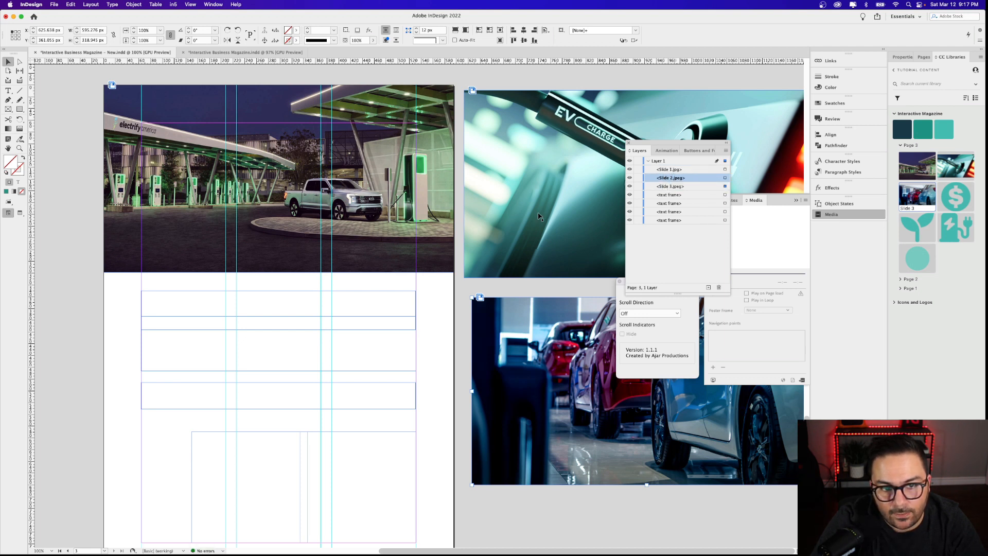
Move the Slide 2 and Slide 3 images onto page 3, stacked exactly behind Slide 1 at X 0 px, Y 0 px
{"action": "left_click_drag", "start_coordinate": [539, 216], "coordinate": [178, 208]}
{"action": "left_click", "coordinate": [494, 323]}
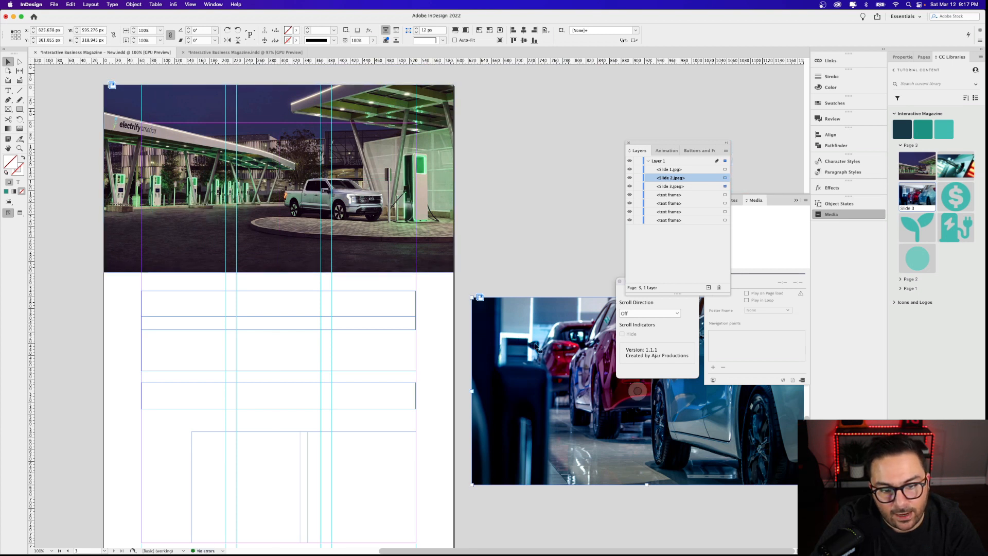
{"action": "left_click_drag", "start_coordinate": [536, 348], "coordinate": [169, 135]}
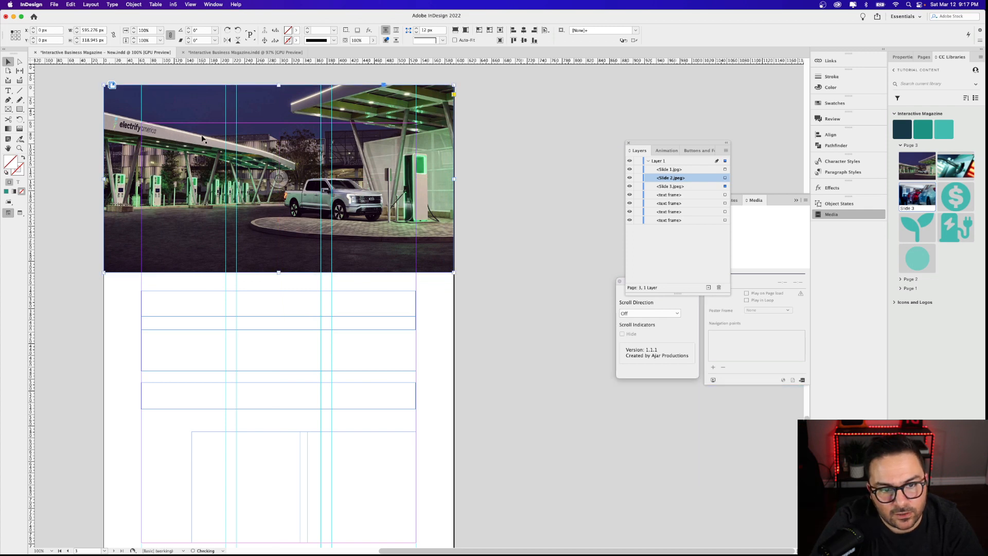
Toggle the visibility of the upper slide layers to check the stacked images, leaving them all visible
{"action": "left_click", "coordinate": [629, 176]}
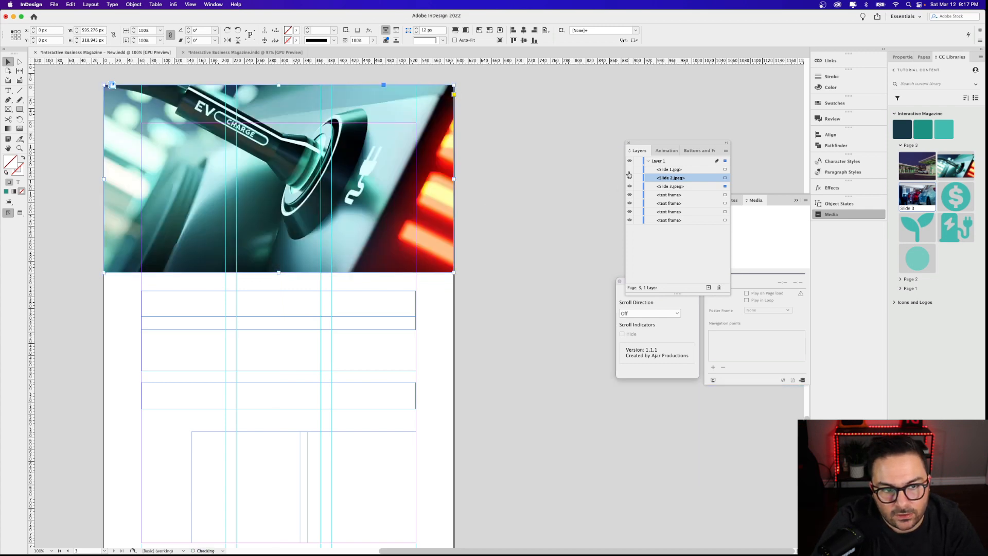
{"action": "left_click", "coordinate": [629, 177]}
{"action": "left_click", "coordinate": [629, 177]}
{"action": "left_click", "coordinate": [629, 169]}
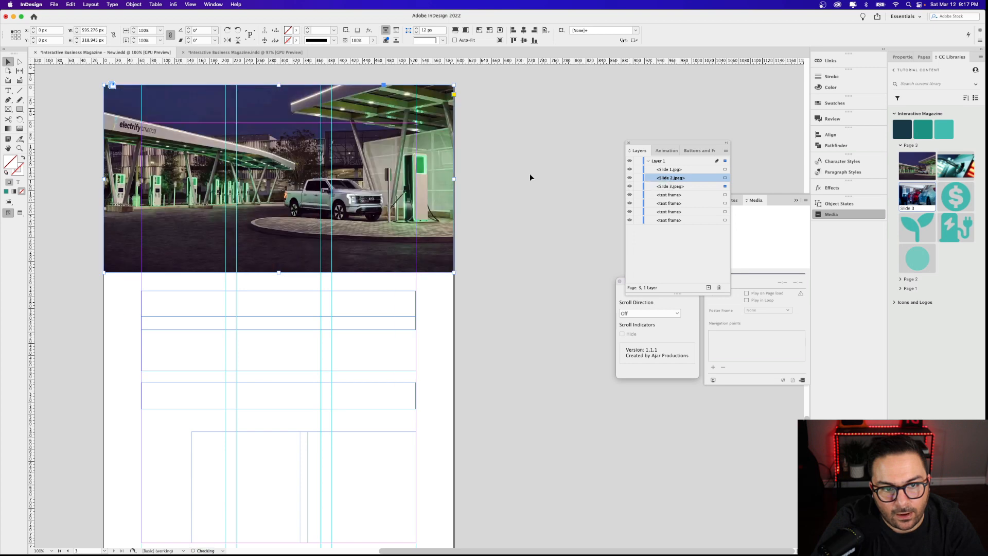
Close the floating scroll settings and group Object States with Layers beside the page, keeping the three stacked slide images selected
{"action": "left_click_drag", "start_coordinate": [469, 165], "coordinate": [494, 200]}
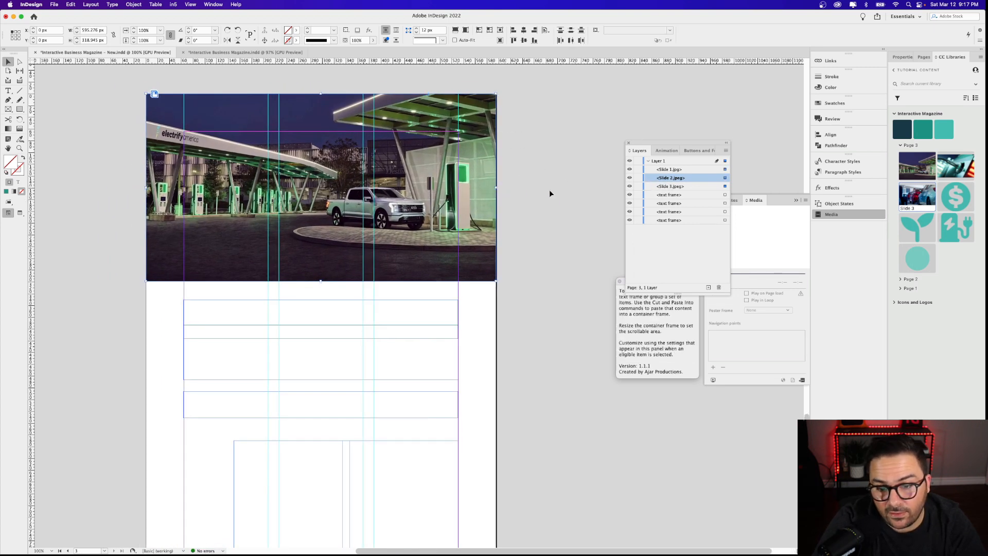
{"action": "left_click", "coordinate": [620, 284]}
{"action": "left_click_drag", "start_coordinate": [674, 144], "coordinate": [597, 122]}
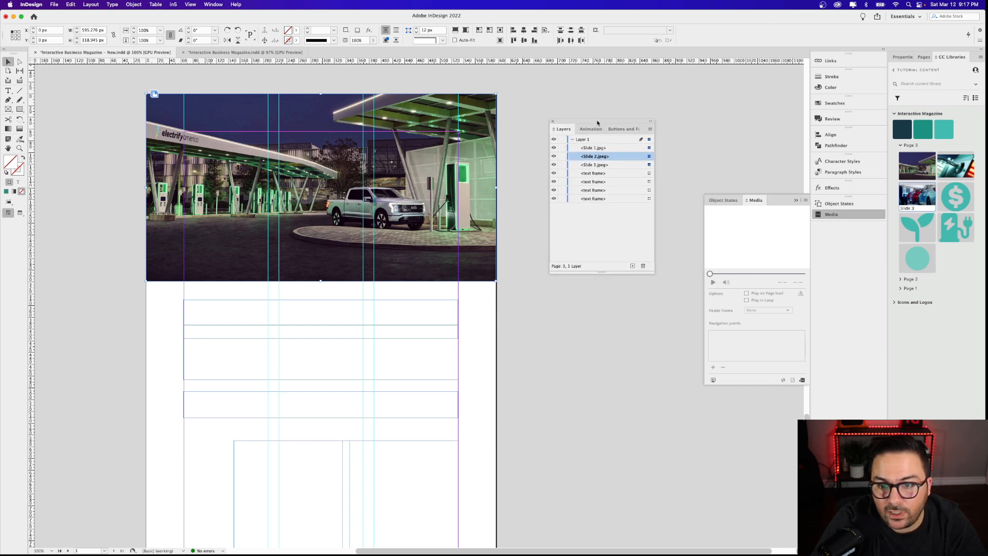
{"action": "left_click_drag", "start_coordinate": [523, 91], "coordinate": [407, 183]}
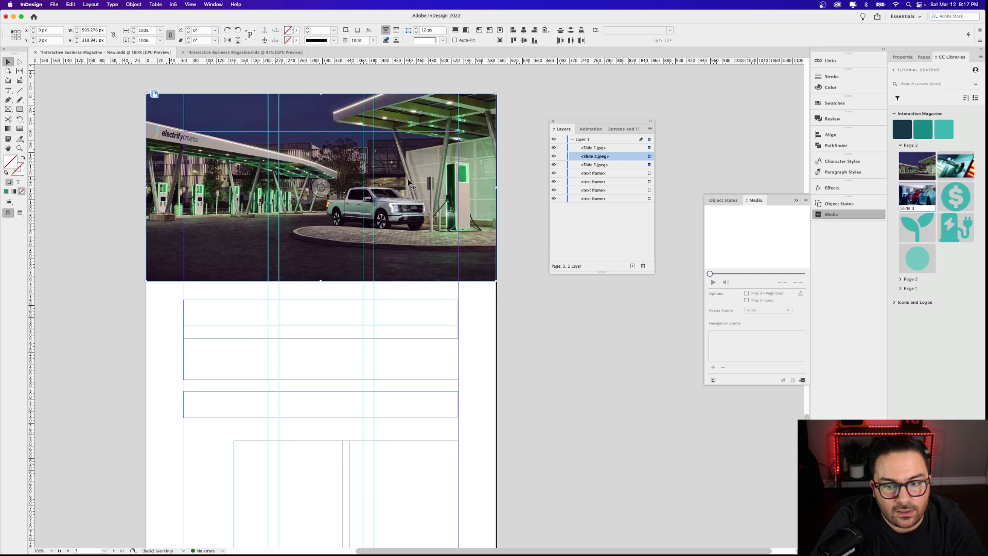
{"action": "left_click", "coordinate": [723, 201]}
{"action": "left_click_drag", "start_coordinate": [733, 202], "coordinate": [600, 131]}
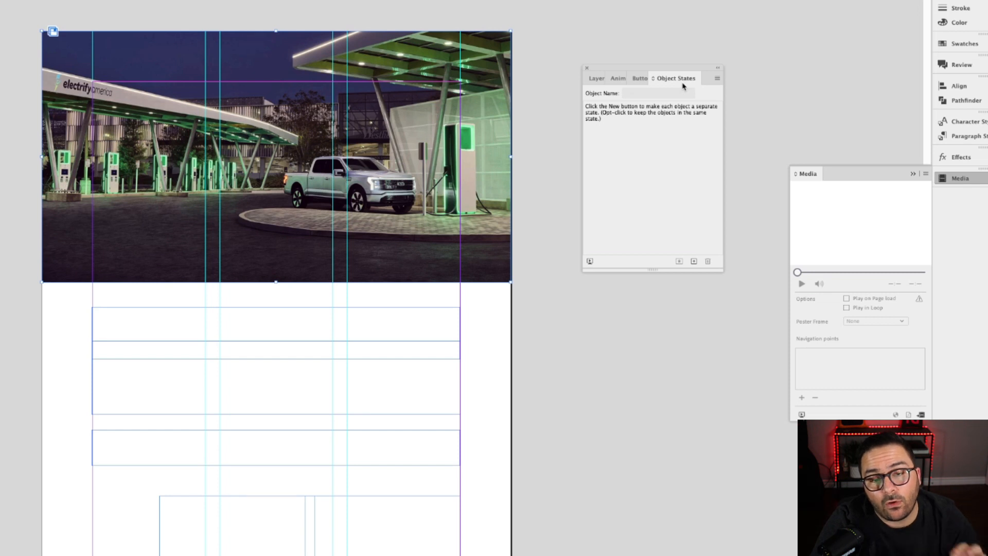
Convert the three stacked slide images into a multi-state object with one state per image, and preview each state
{"action": "left_click", "coordinate": [694, 262]}
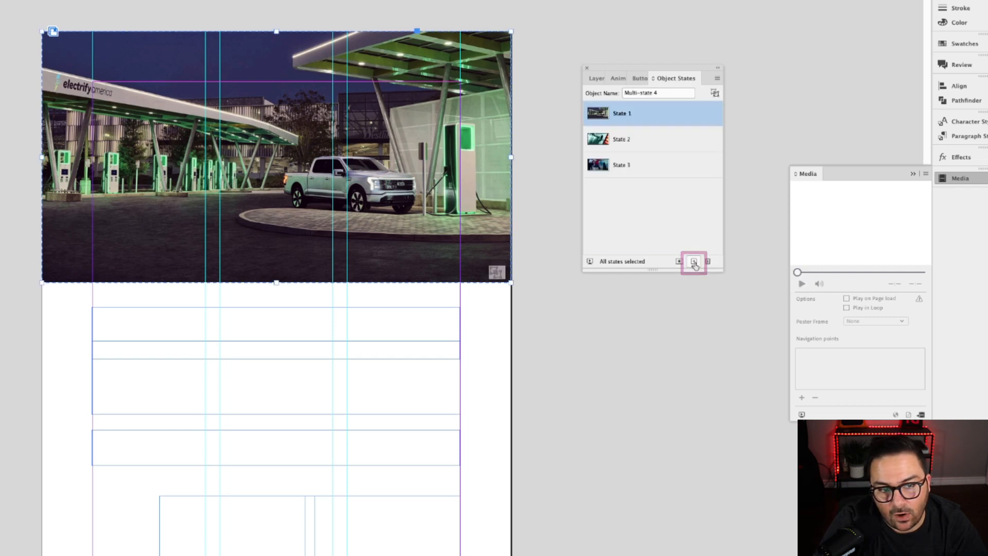
{"action": "left_click", "coordinate": [623, 143]}
{"action": "left_click", "coordinate": [620, 166]}
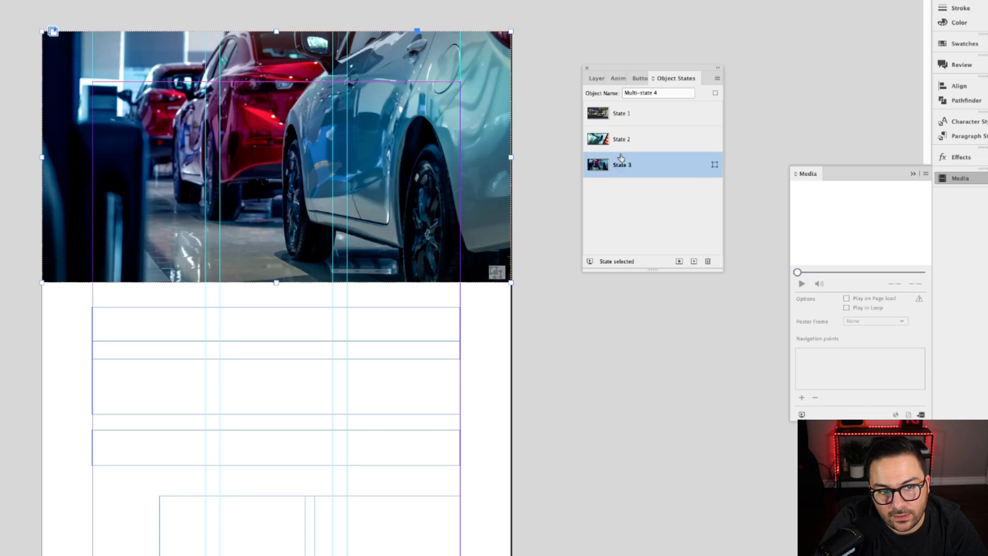
{"action": "left_click", "coordinate": [623, 147]}
{"action": "left_click", "coordinate": [621, 115]}
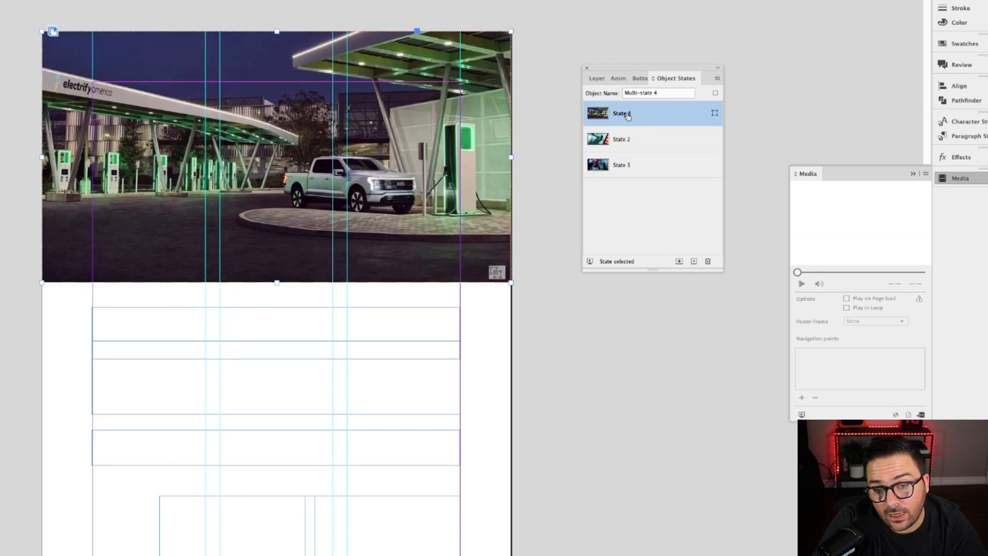
Rename the first object state, showing the charging station, as Photo Slide 1
{"action": "double_click", "coordinate": [628, 115]}
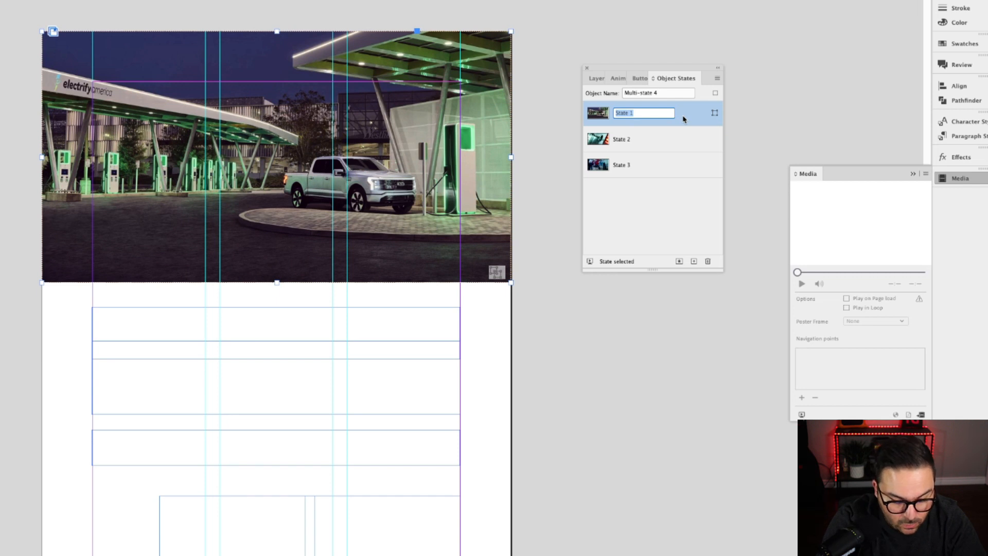
{"action": "type", "text": "Phot"}
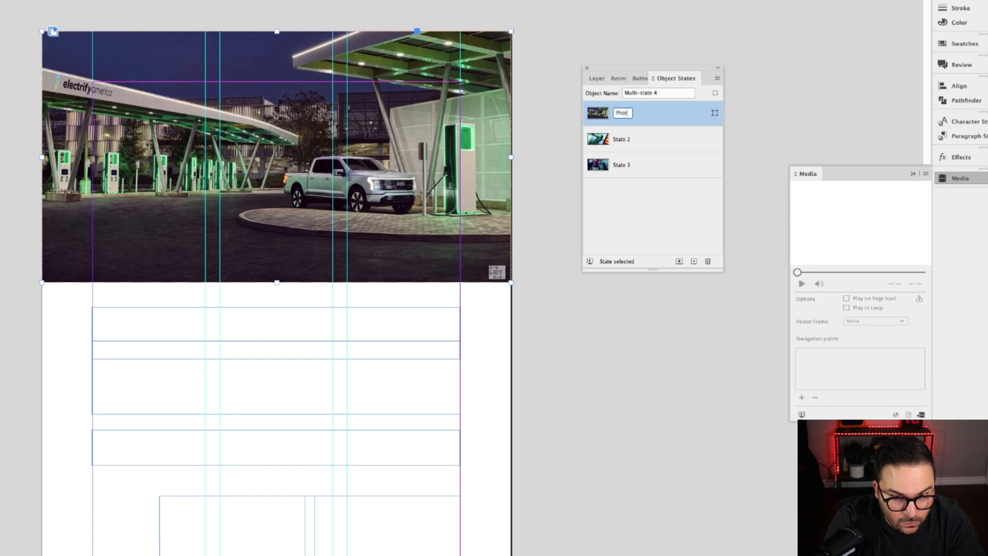
{"action": "type", "text": "o Slide 1"}
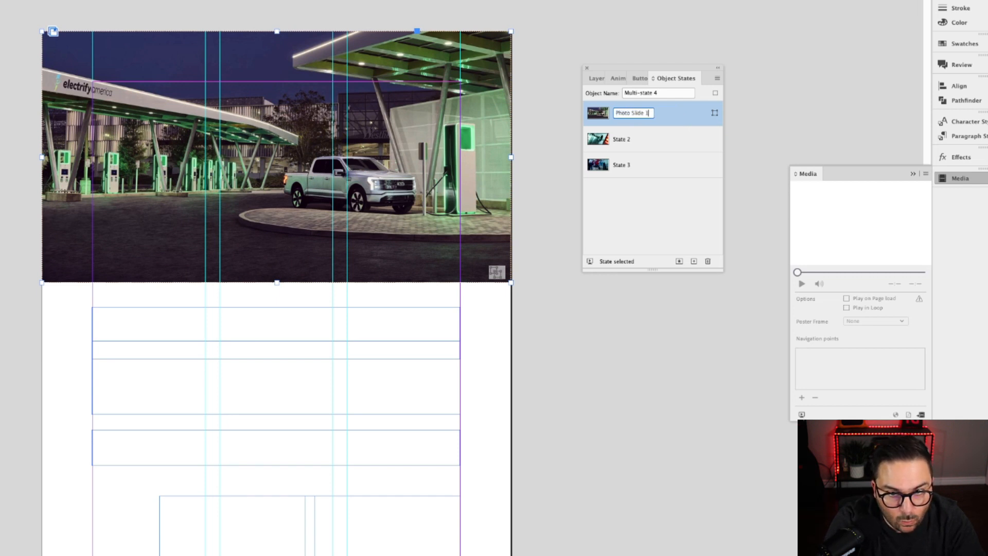
{"action": "key", "text": "Return"}
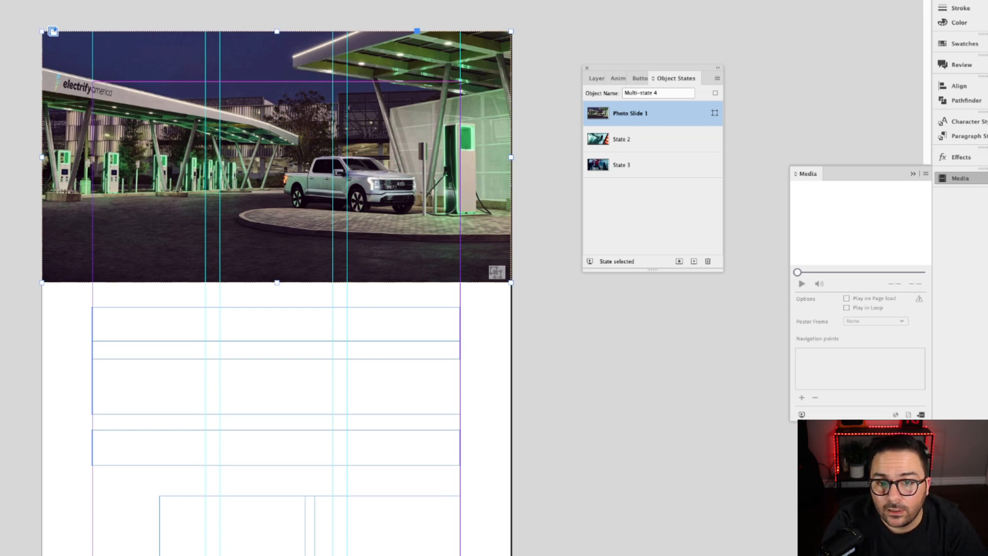
Rename the second object state, showing the EV charging plug, as Photo Slide 2
{"action": "left_click", "coordinate": [616, 143]}
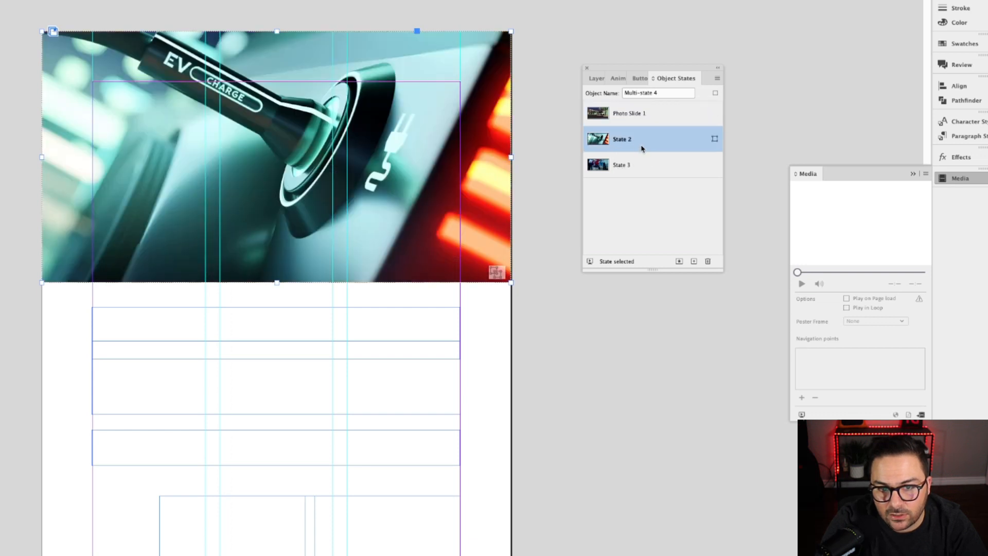
{"action": "double_click", "coordinate": [627, 145]}
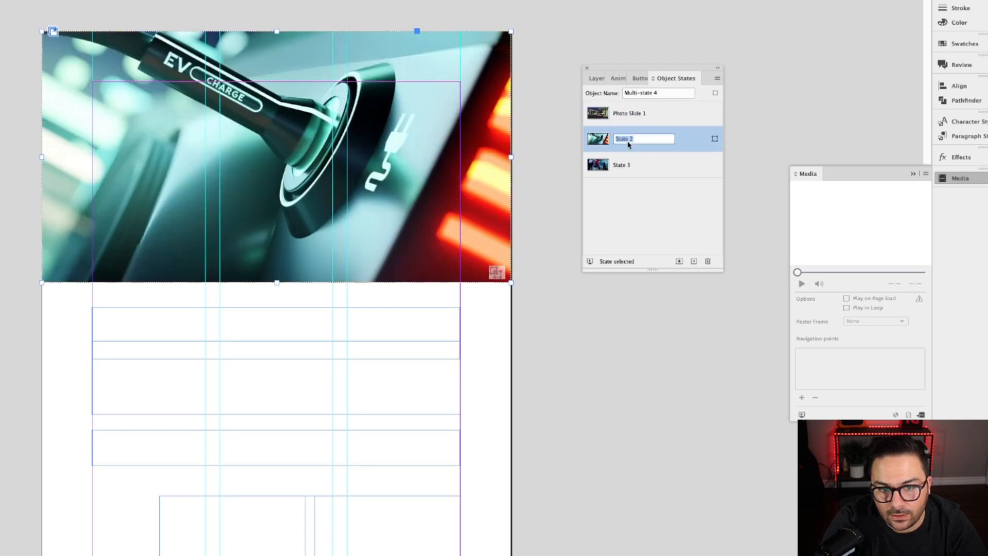
{"action": "type", "text": "Photo"}
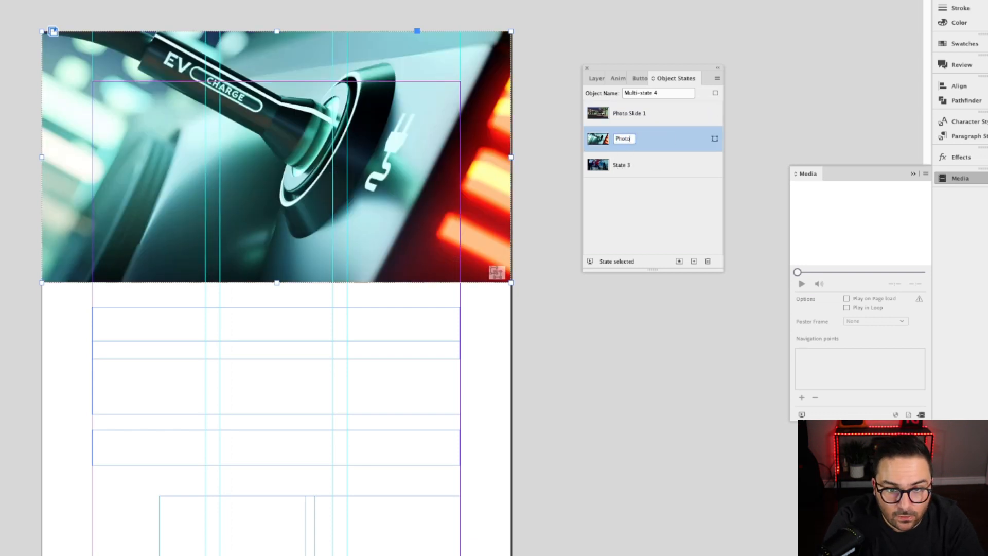
{"action": "type", "text": " Slide 2"}
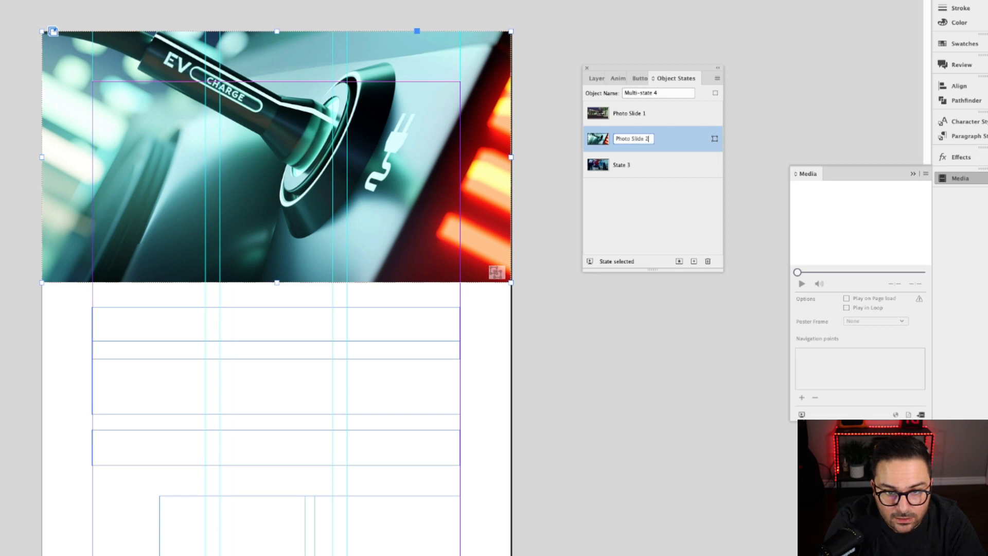
{"action": "key", "text": "Return"}
Rename the third object state, showing the row of parked cars, as Photo Slide 3
{"action": "left_click", "coordinate": [630, 167]}
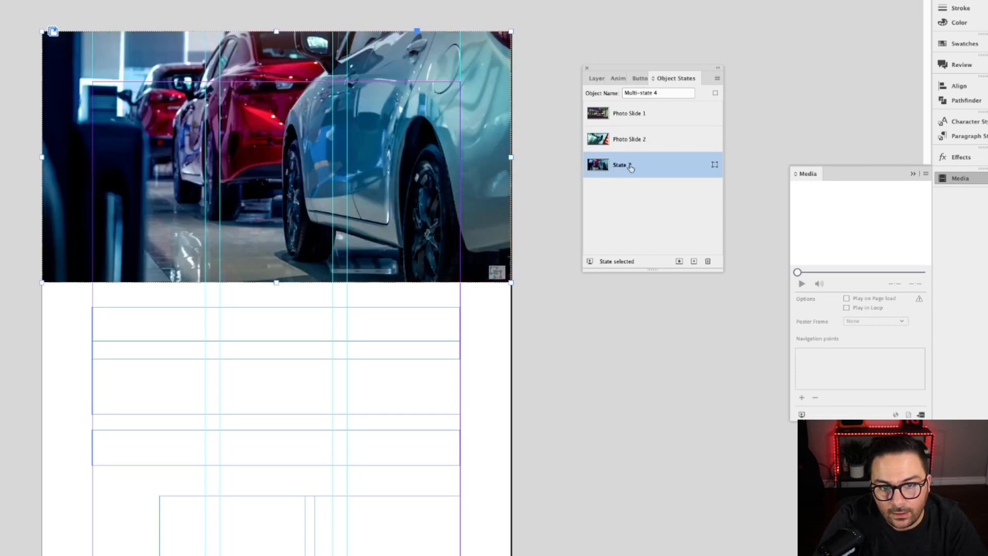
{"action": "double_click", "coordinate": [629, 166]}
{"action": "type", "text": "Photo Slide 3"}
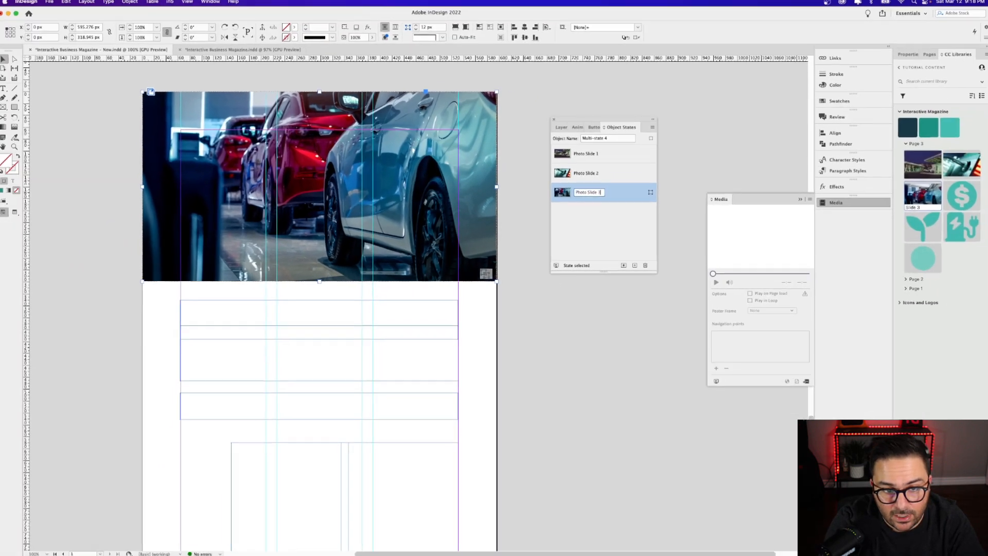
{"action": "key", "text": "Return"}
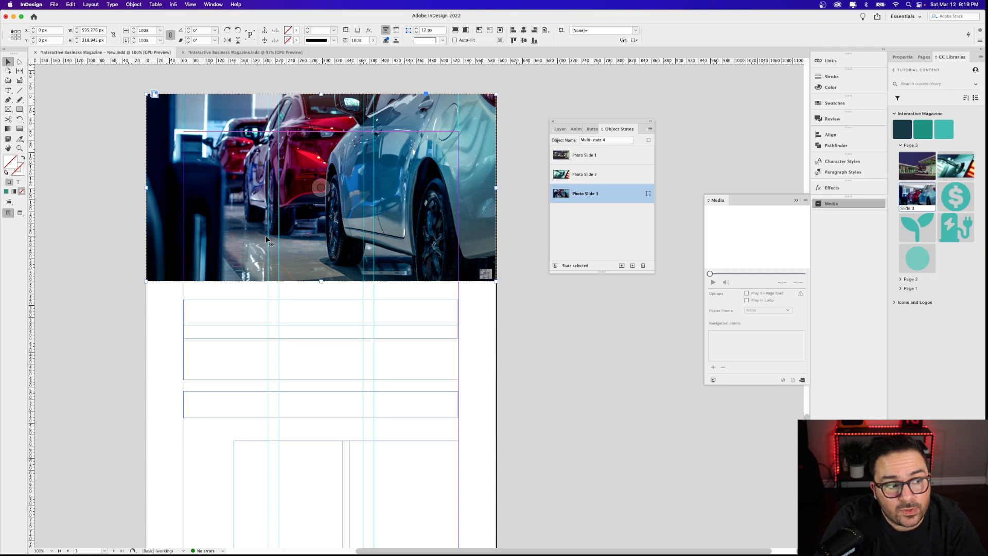
Draw a circular ellipse frame about 24 px wide and high over the lower part of the slideshow image
{"action": "left_click", "coordinate": [8, 110]}
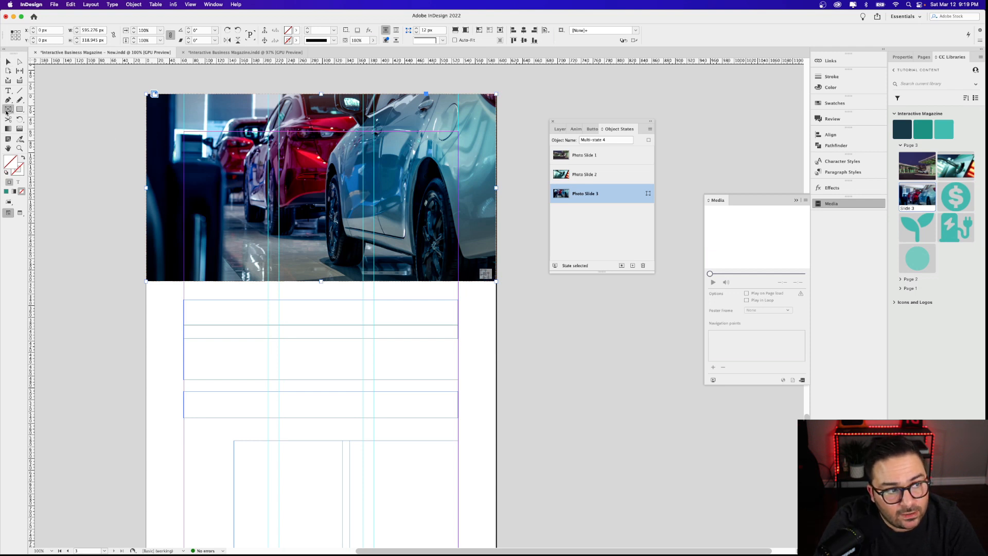
{"action": "left_click", "coordinate": [7, 111]}
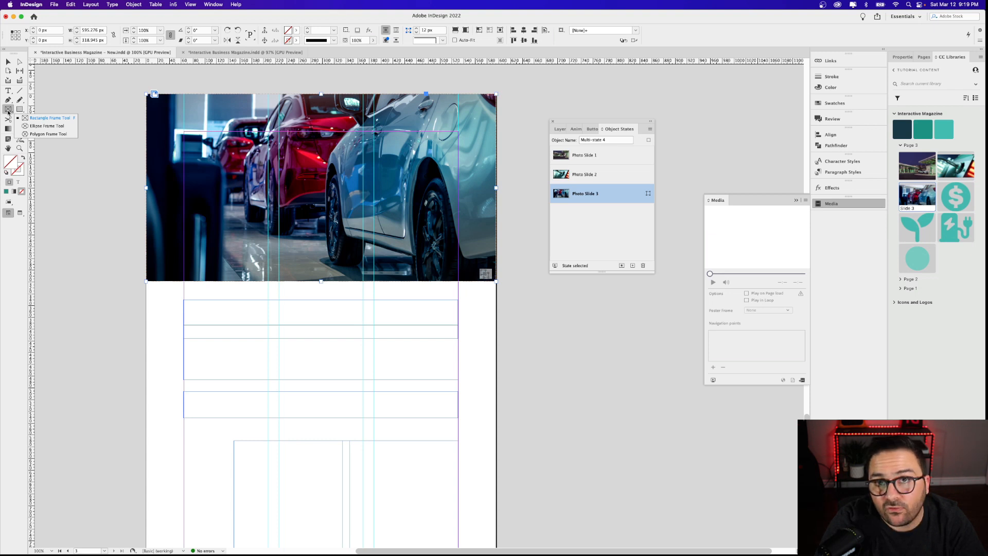
{"action": "left_click", "coordinate": [64, 127]}
{"action": "scroll", "coordinate": [294, 251], "scroll_direction": "up", "scroll_amount": 2}
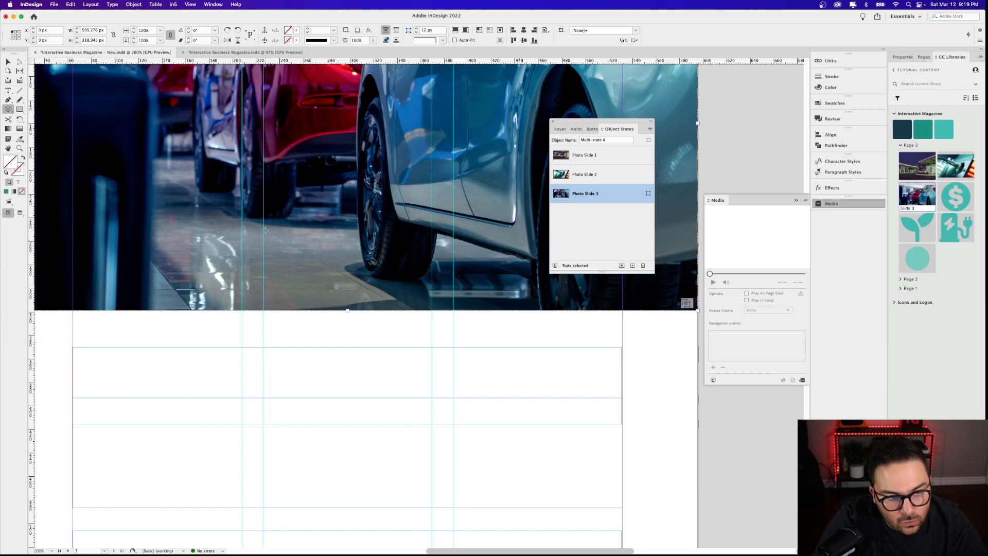
{"action": "left_click_drag", "start_coordinate": [269, 210], "coordinate": [297, 241]}
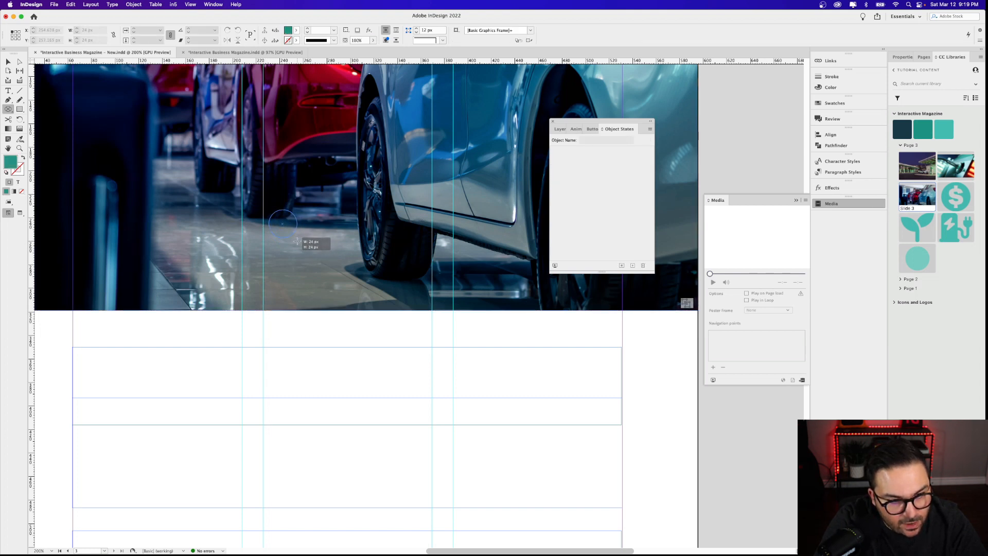
{"action": "left_click_drag", "start_coordinate": [297, 241], "coordinate": [297, 239]}
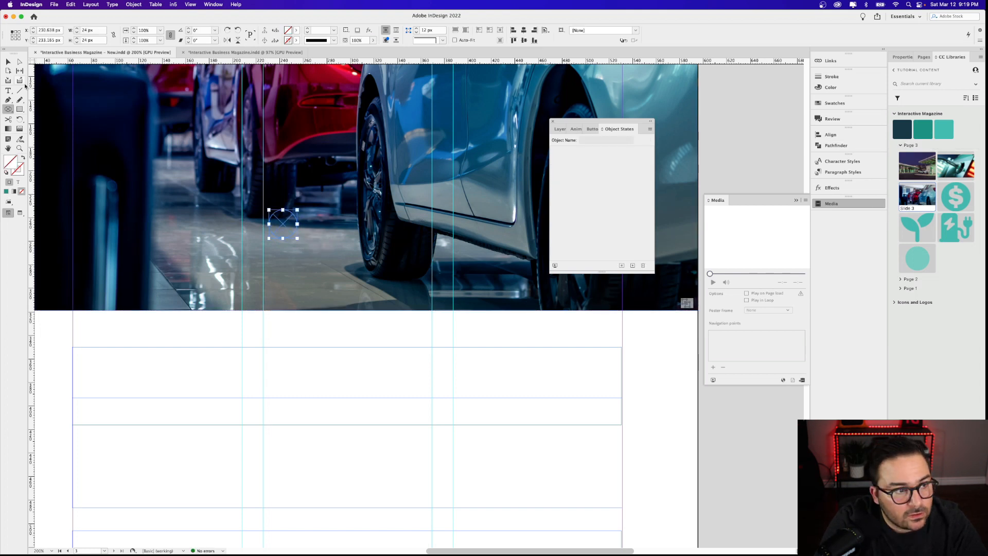
Fill the circle with the light teal library colour and duplicate it twice in a row to its right
{"action": "left_click", "coordinate": [944, 130]}
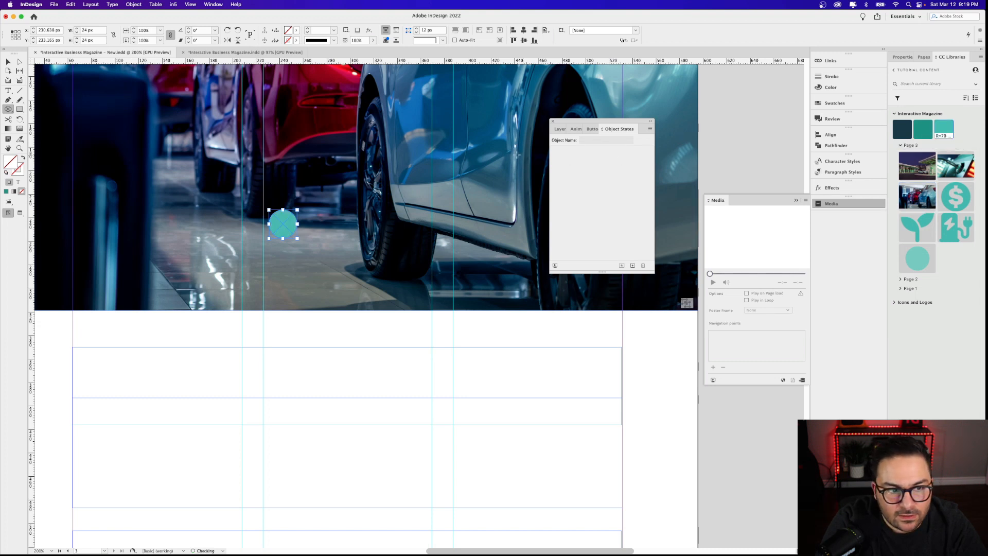
{"action": "left_click", "coordinate": [8, 62]}
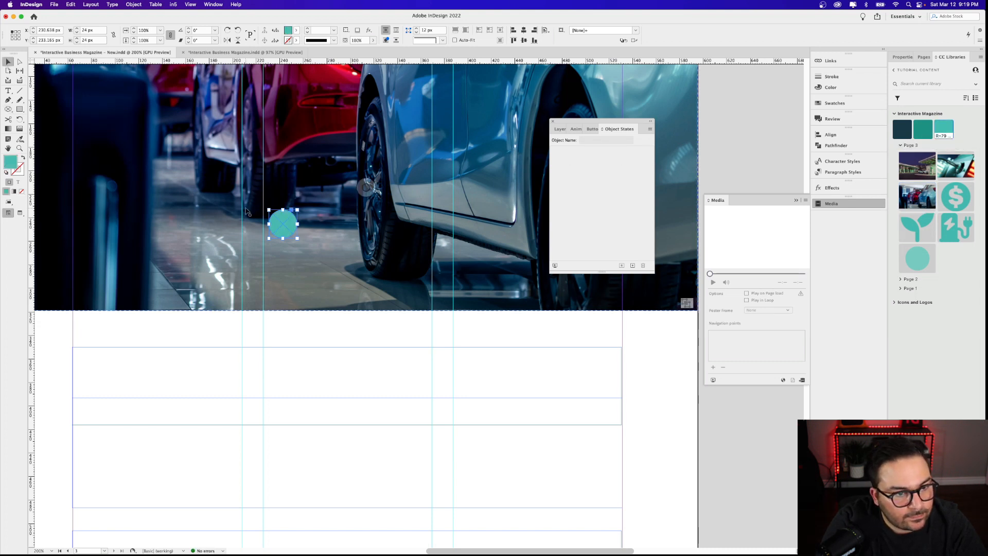
{"action": "left_click_drag", "start_coordinate": [288, 231], "coordinate": [364, 231]}
Select all three circles and set their alignment to be relative to the selection, undoing the vertical centring made relative to the page
{"action": "left_click", "coordinate": [287, 231]}
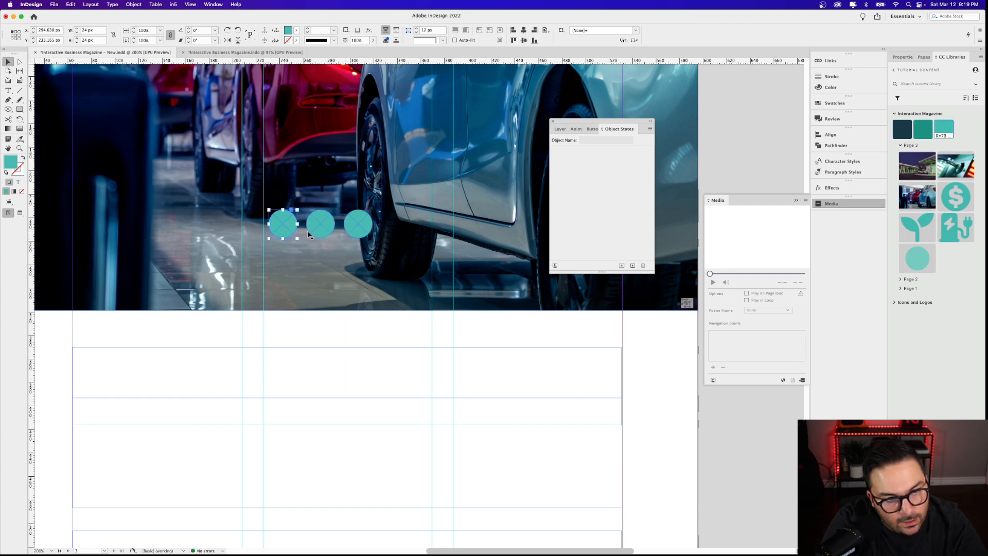
{"action": "left_click", "coordinate": [319, 231], "text": "shift"}
{"action": "left_click", "coordinate": [362, 231], "text": "shift"}
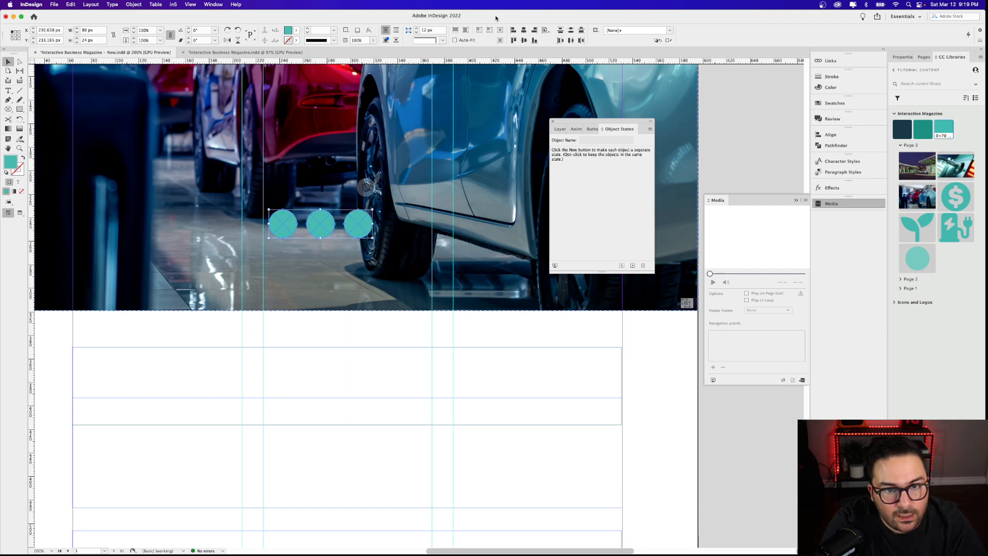
{"action": "left_click", "coordinate": [524, 40]}
{"action": "key", "text": "super+z"}
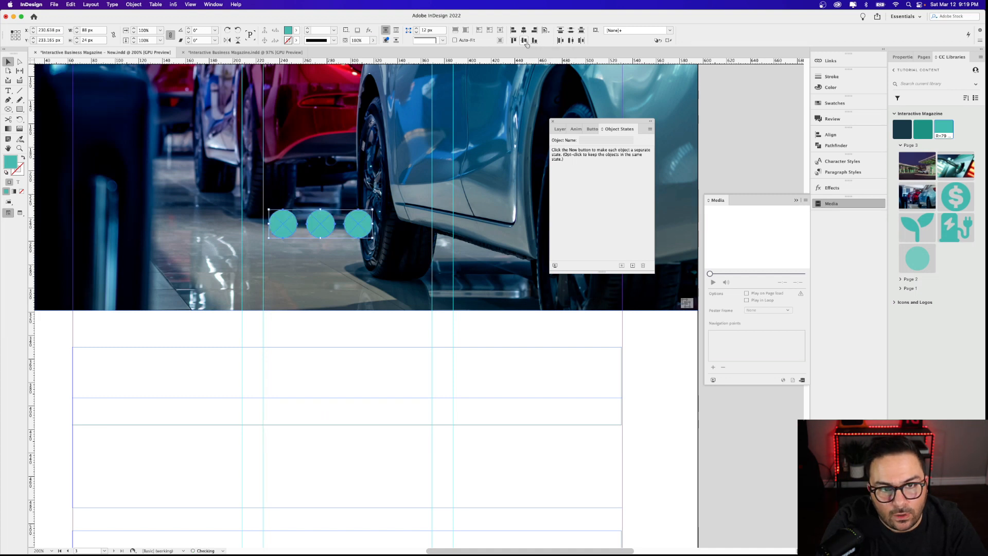
{"action": "left_click", "coordinate": [547, 31]}
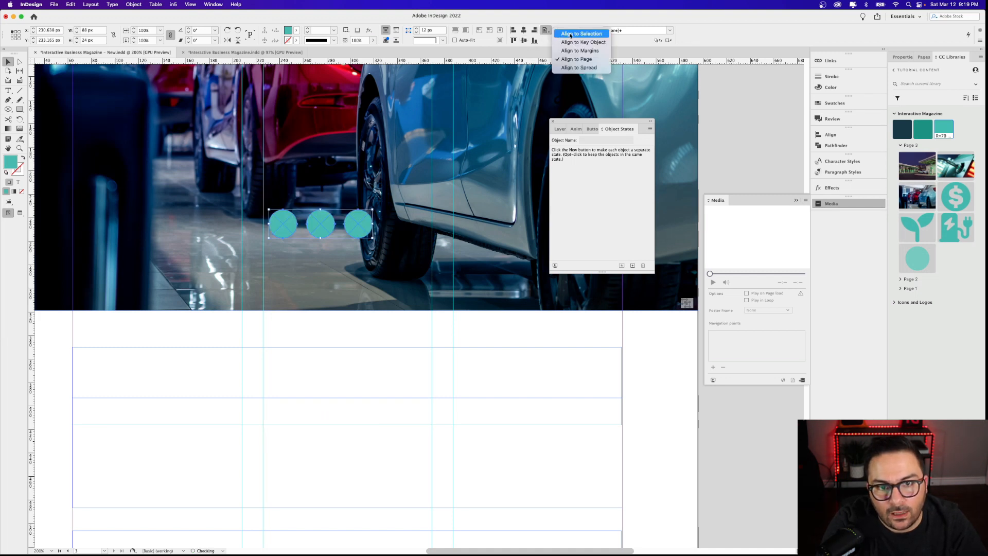
{"action": "left_click", "coordinate": [570, 34]}
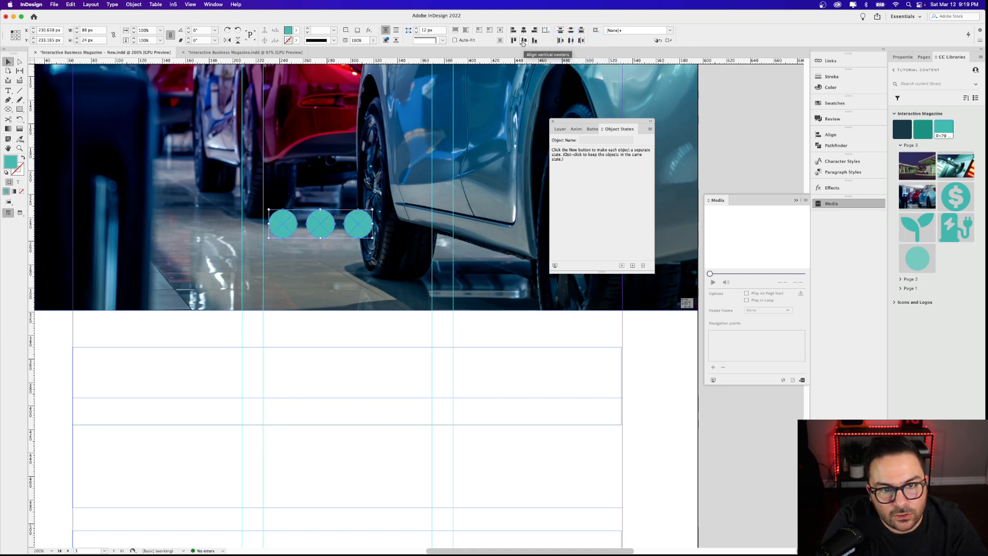
Move the rightmost circle slightly outward and distribute the three circles evenly in the horizontal direction
{"action": "double_click", "coordinate": [355, 229]}
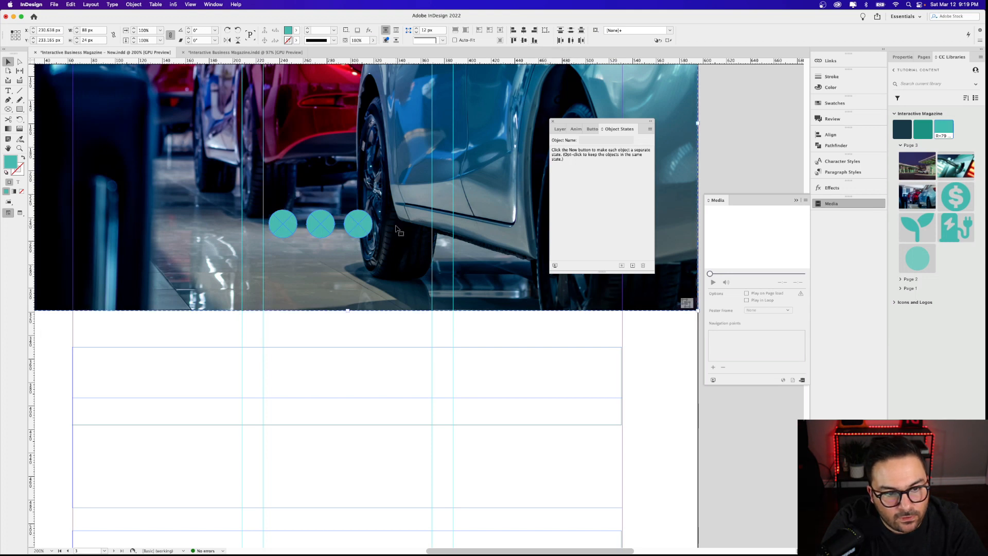
{"action": "left_click_drag", "start_coordinate": [355, 232], "coordinate": [358, 231]}
{"action": "left_click", "coordinate": [325, 236]}
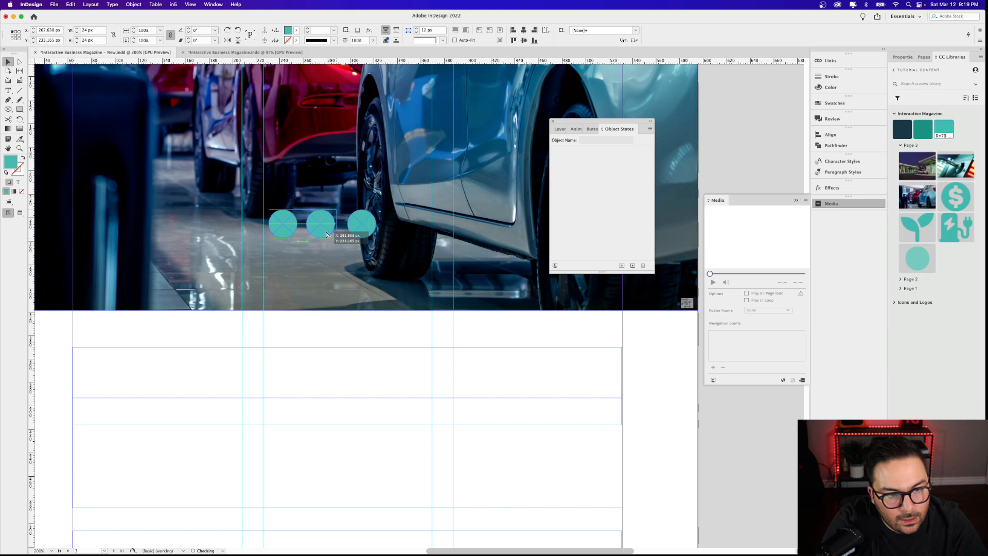
{"action": "key", "text": "Escape"}
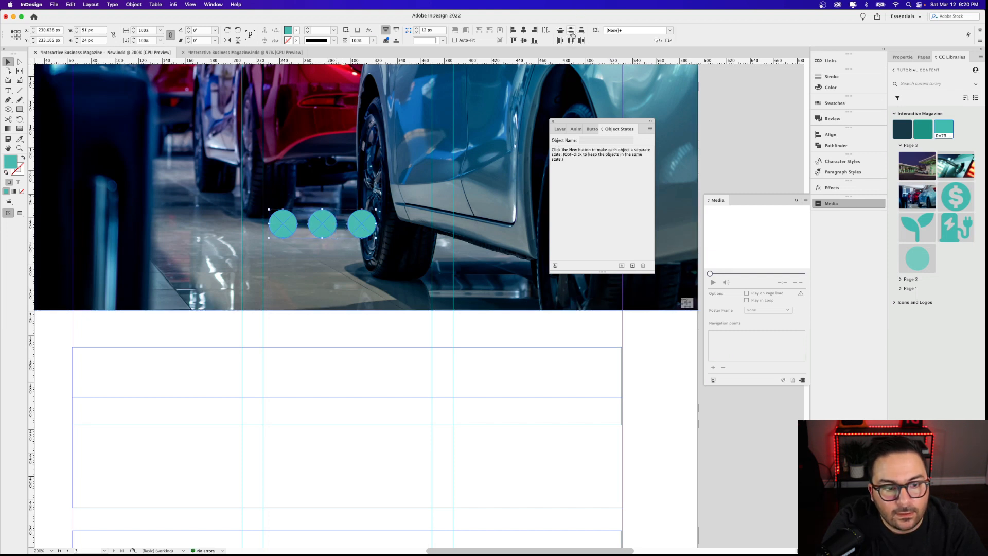
{"action": "left_click", "coordinate": [330, 232]}
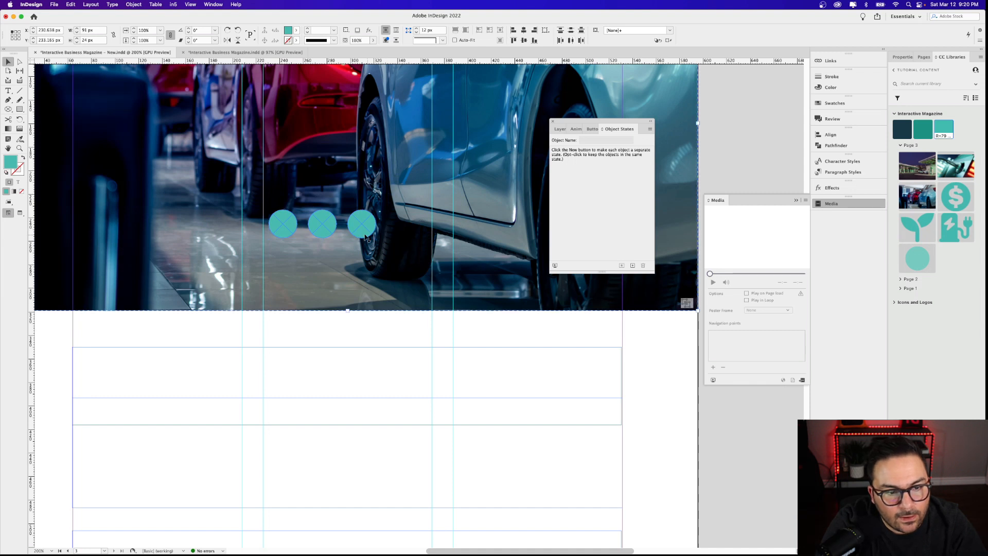
{"action": "left_click", "coordinate": [285, 227]}
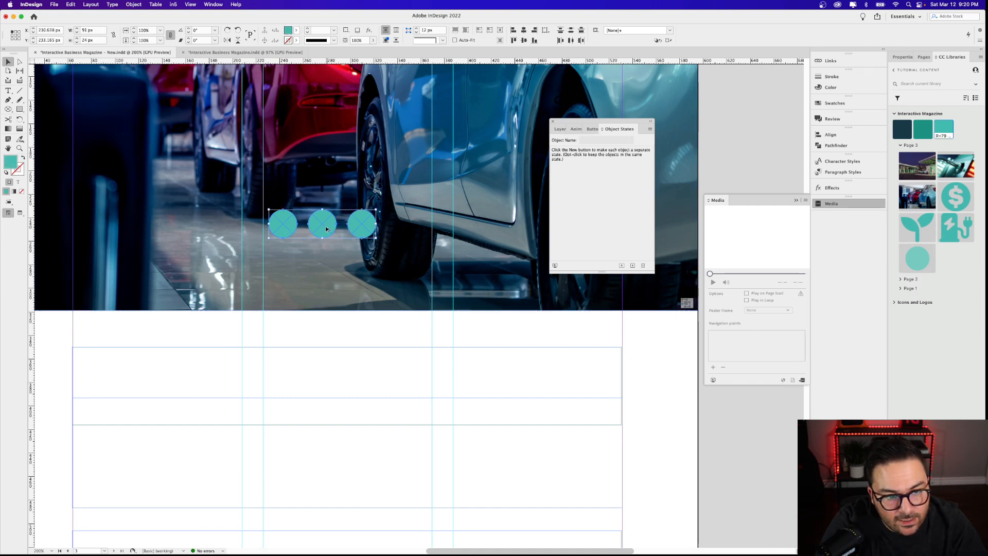
Duplicate the row of three teal circles just beneath the originals and fill the copies with [Black] at 5% tint
{"action": "left_click_drag", "start_coordinate": [324, 231], "coordinate": [326, 266]}
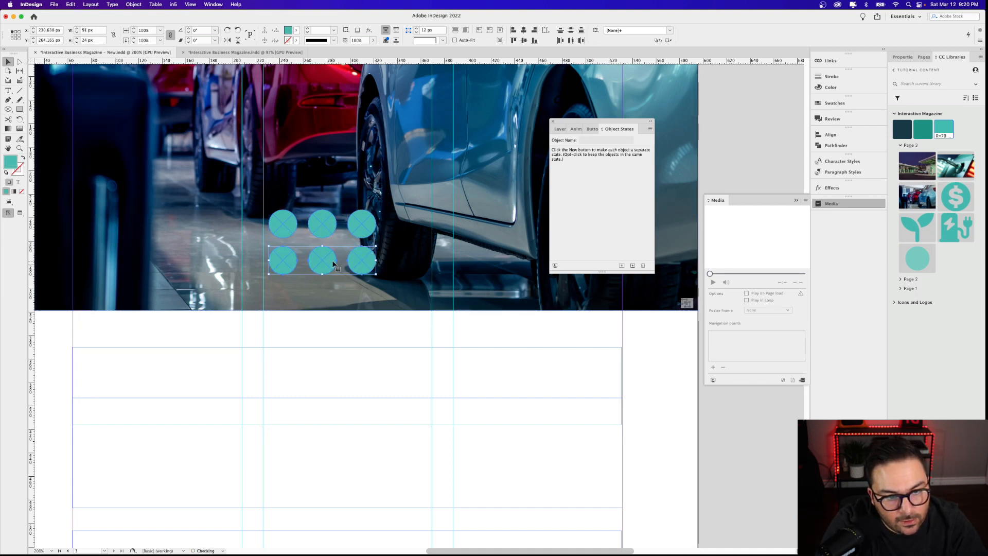
{"action": "left_click", "coordinate": [834, 103]}
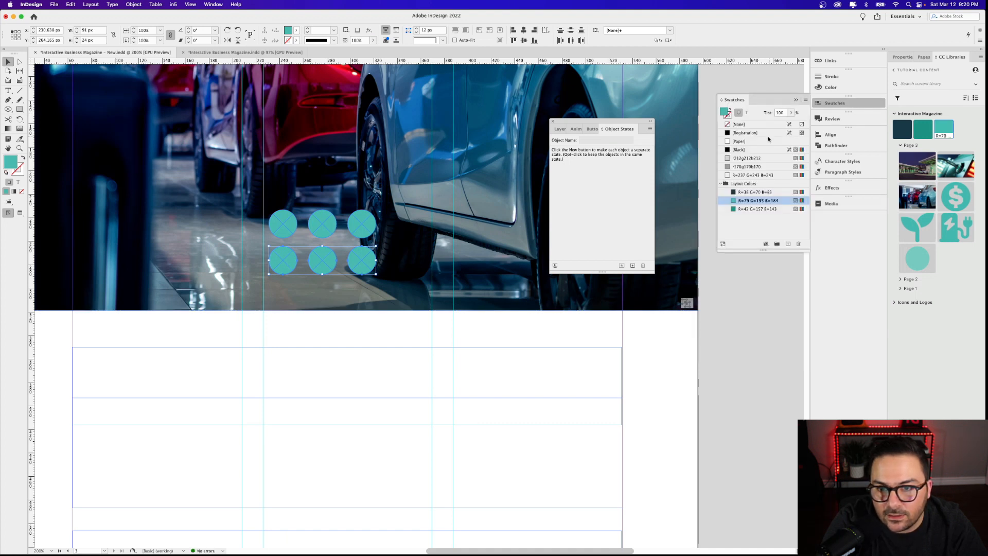
{"action": "left_click", "coordinate": [739, 150]}
{"action": "double_click", "coordinate": [779, 114]}
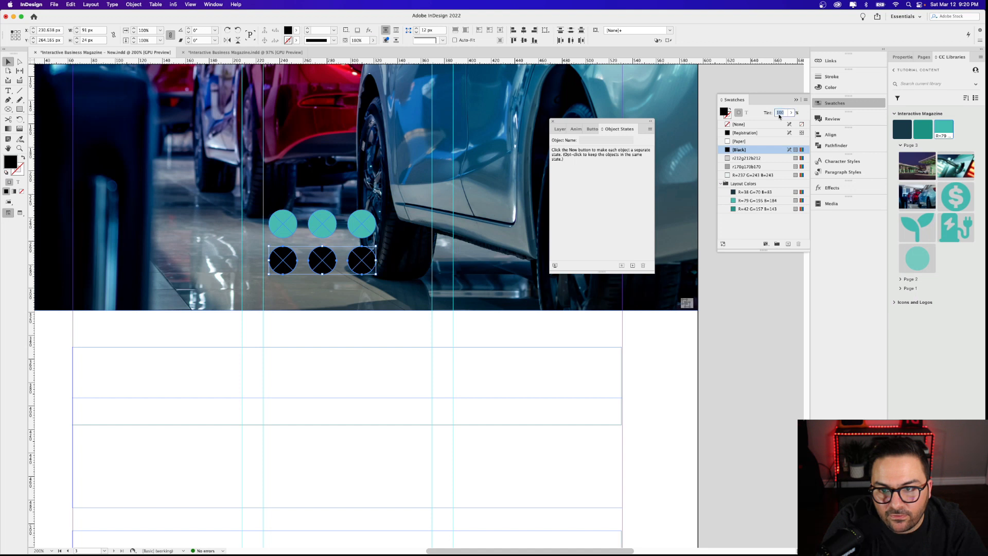
{"action": "type", "text": "5"}
{"action": "key", "text": "Return"}
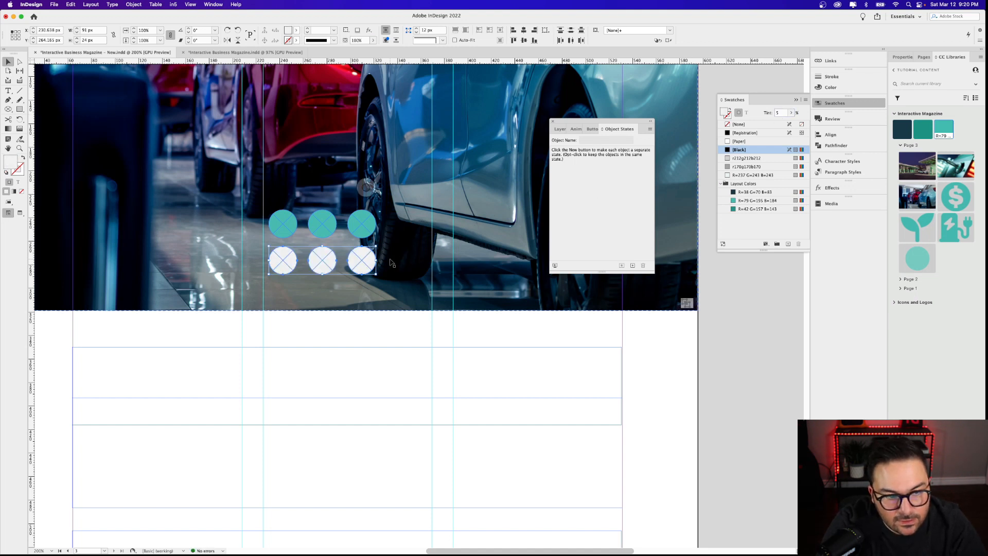
Try laying the three light circles over the teal ones, and return them to their own row beneath
{"action": "left_click", "coordinate": [361, 261]}
{"action": "left_click", "coordinate": [316, 269], "text": "shift"}
{"action": "left_click", "coordinate": [288, 267], "text": "shift"}
{"action": "left_click_drag", "start_coordinate": [322, 270], "coordinate": [323, 235]}
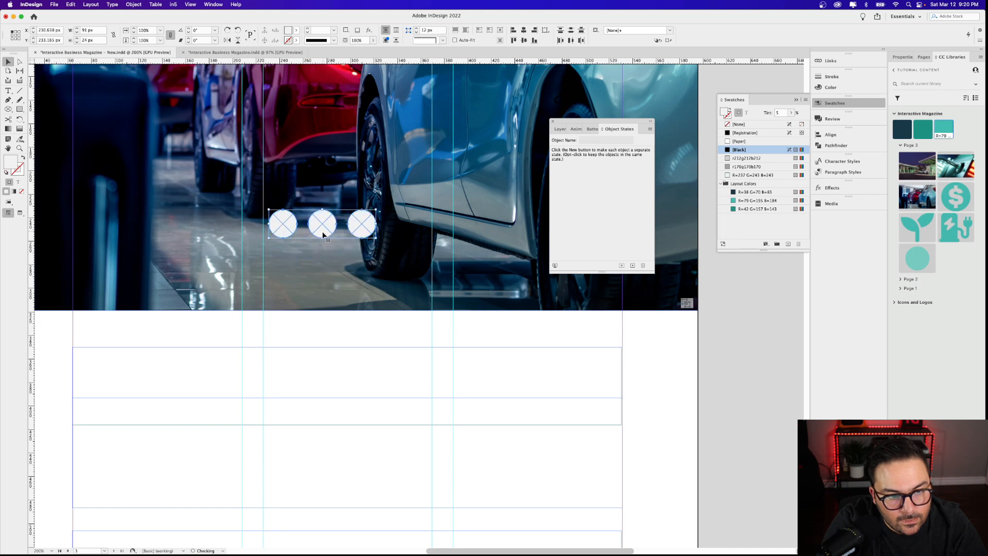
{"action": "key", "text": "super+z"}
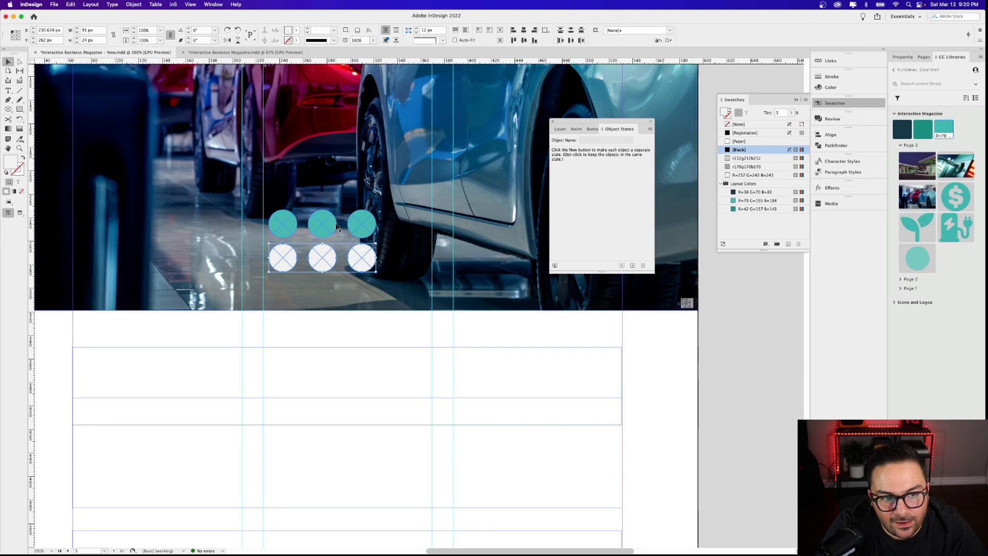
{"action": "left_click", "coordinate": [293, 229]}
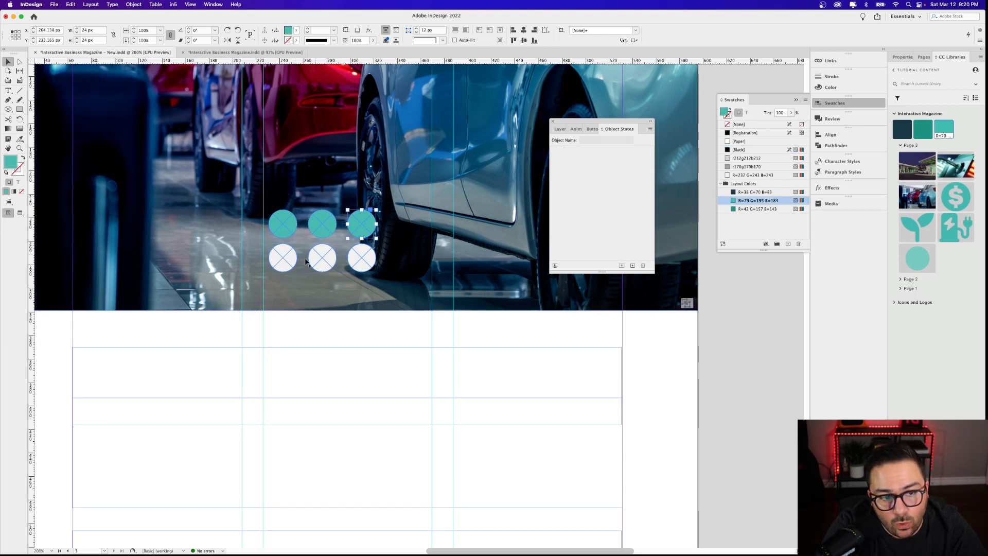
{"action": "left_click", "coordinate": [322, 258]}
{"action": "left_click", "coordinate": [369, 265]}
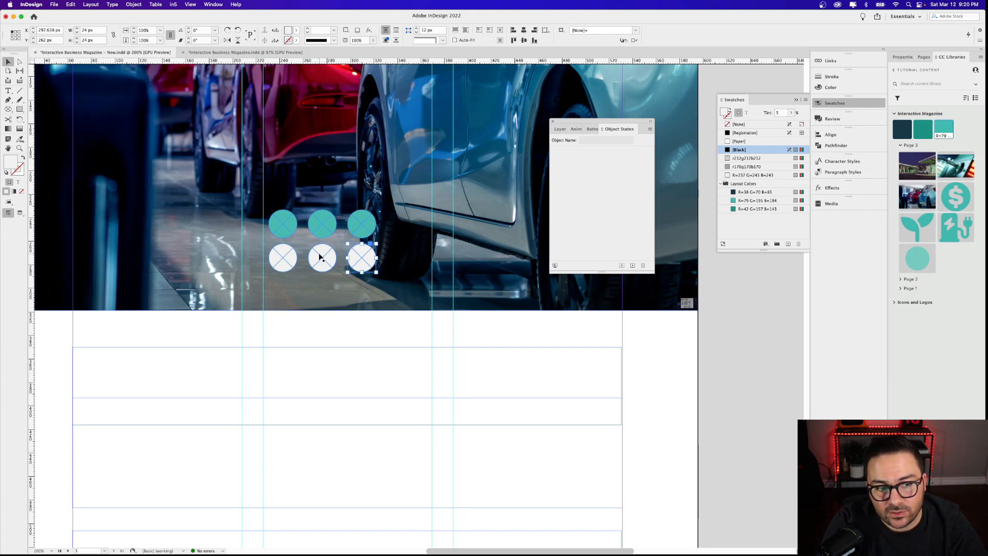
Rename the leftmost teal circle's object in Layer 1 as Green Button 1
{"action": "left_click", "coordinate": [560, 129]}
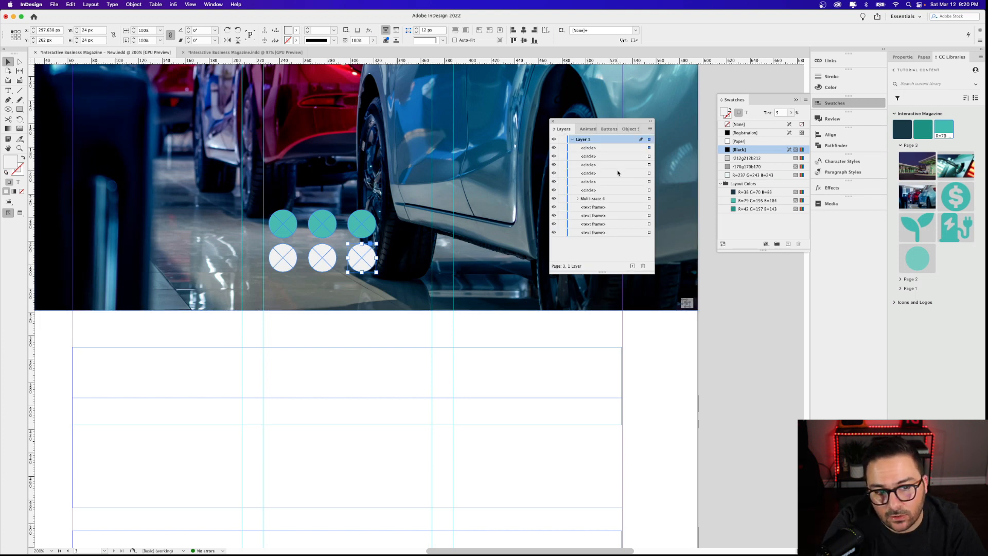
{"action": "left_click", "coordinate": [289, 230]}
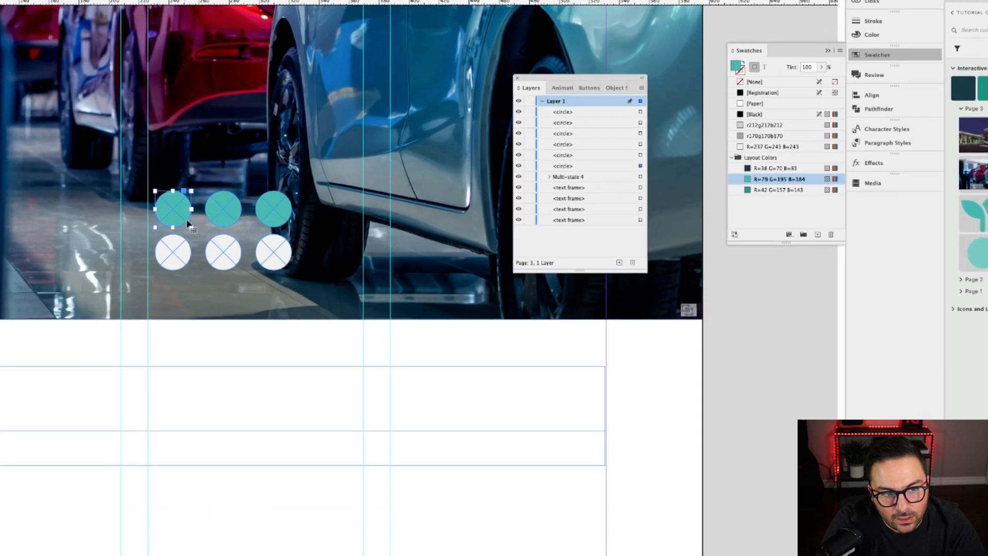
{"action": "left_click", "coordinate": [559, 166]}
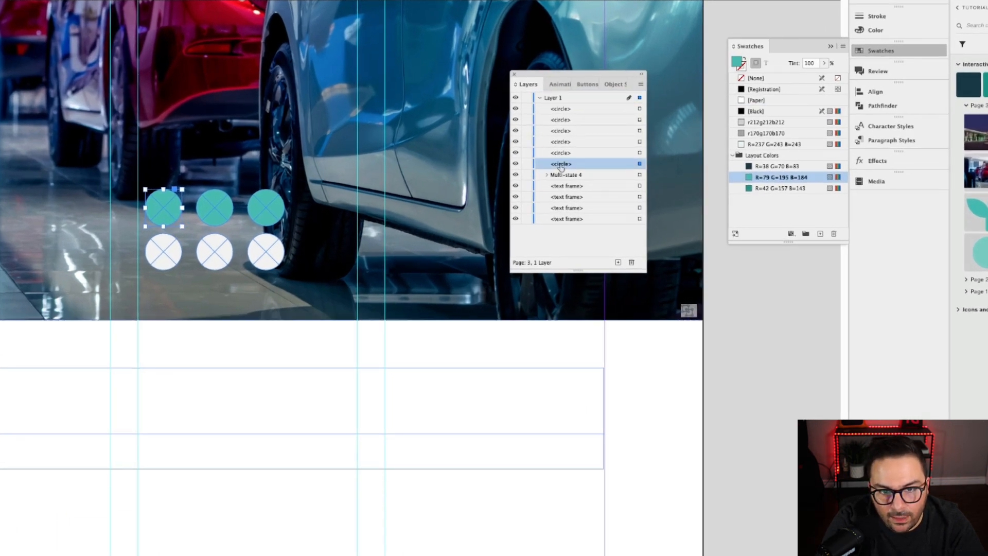
{"action": "double_click", "coordinate": [560, 164]}
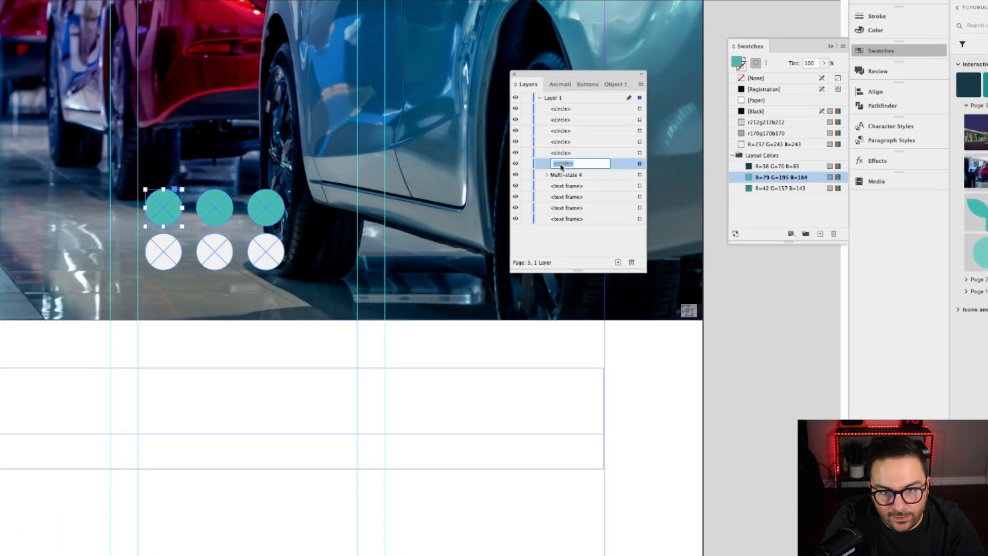
{"action": "type", "text": "Green"}
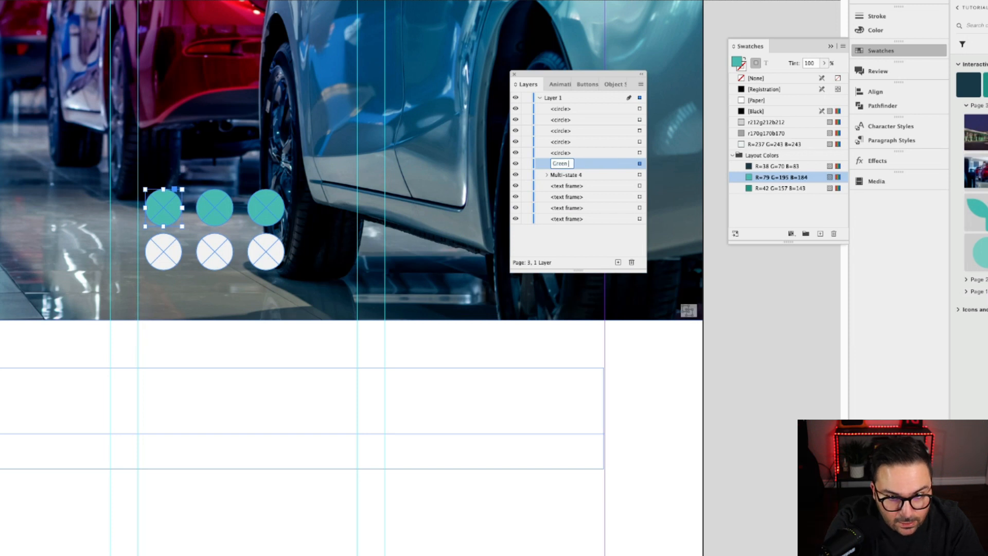
{"action": "type", "text": " Button"}
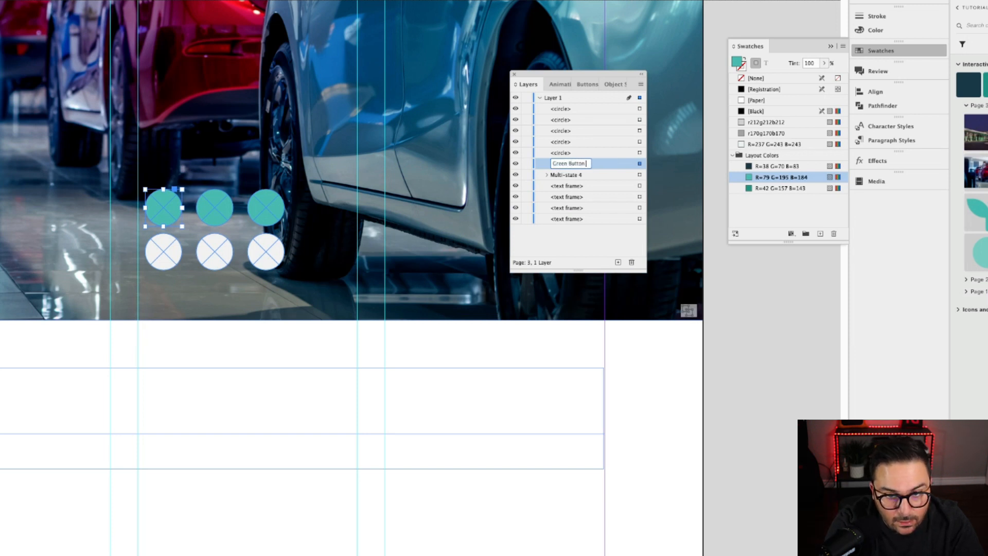
{"action": "type", "text": " 1"}
{"action": "key", "text": "Return"}
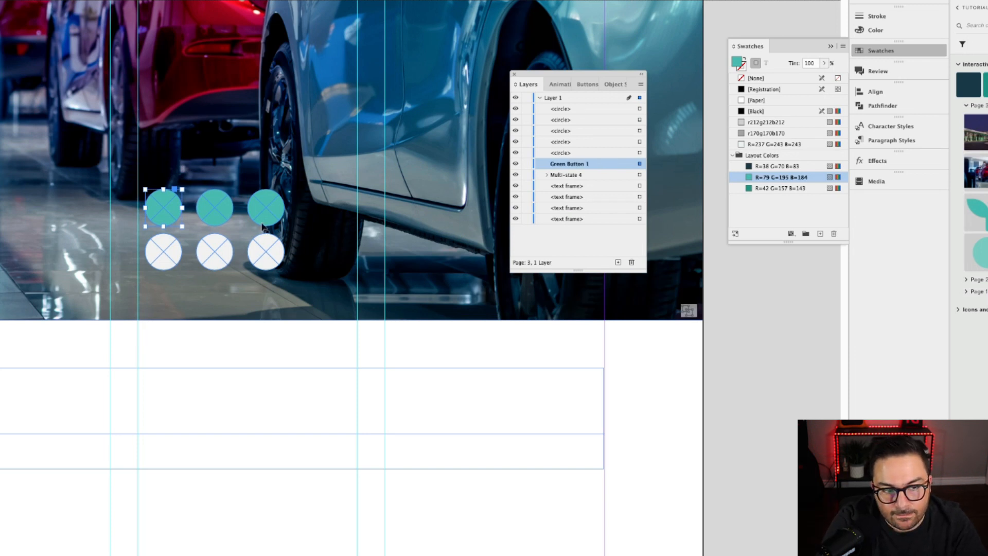
Rename the middle teal circle as Green Button 2 and place it directly below Green Button 1 in the layer order
{"action": "left_click", "coordinate": [214, 209]}
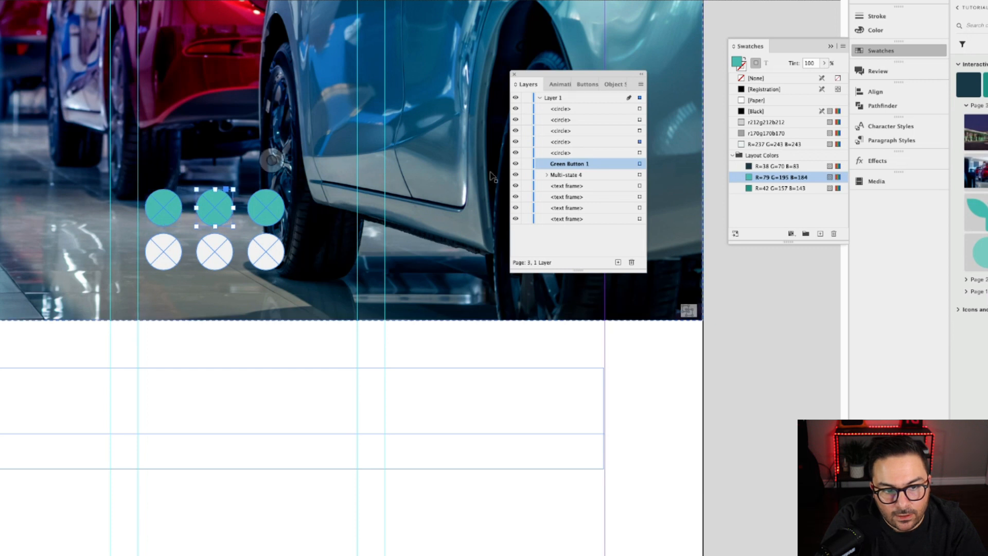
{"action": "left_click", "coordinate": [561, 142]}
{"action": "double_click", "coordinate": [562, 142]}
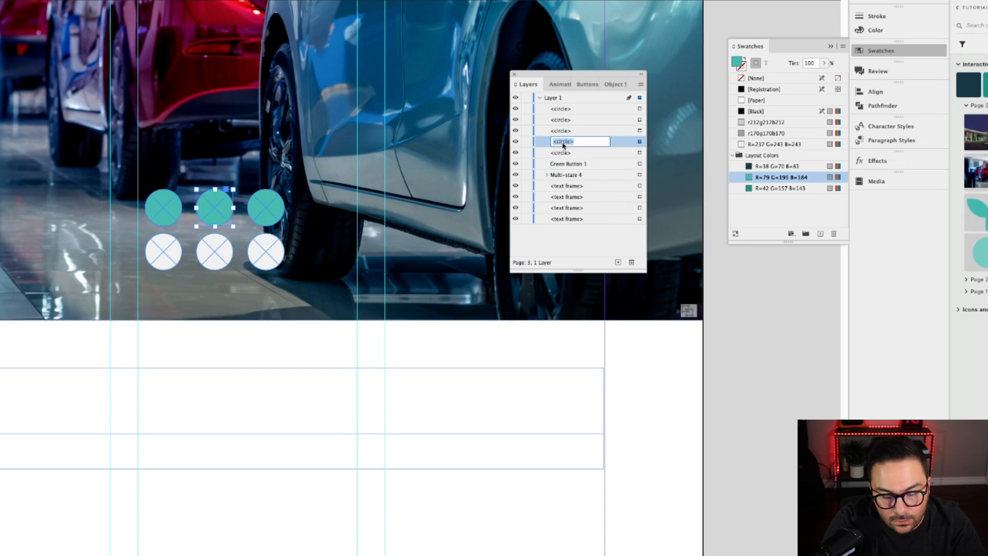
{"action": "type", "text": "Green But"}
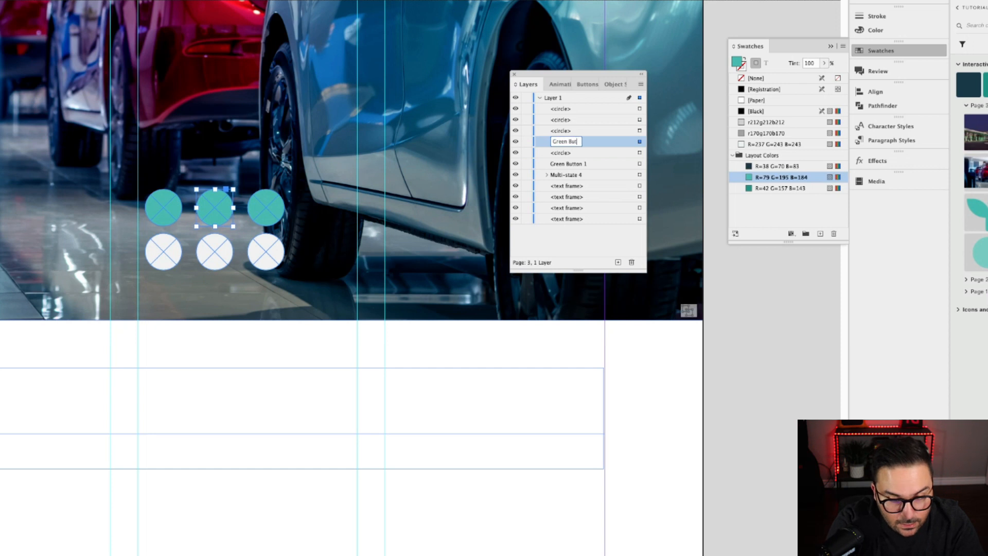
{"action": "type", "text": "ton 2"}
{"action": "key", "text": "Return"}
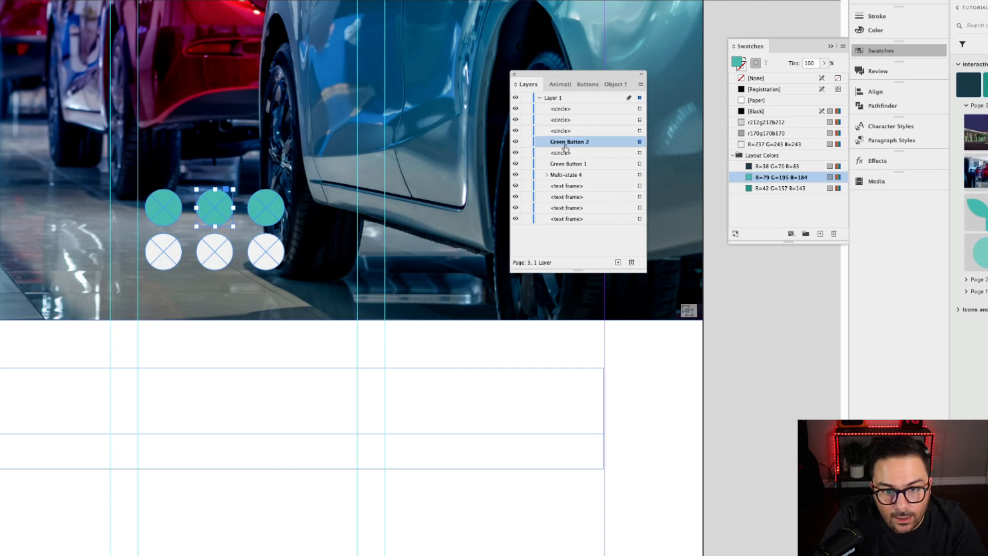
{"action": "left_click_drag", "start_coordinate": [567, 145], "coordinate": [566, 166]}
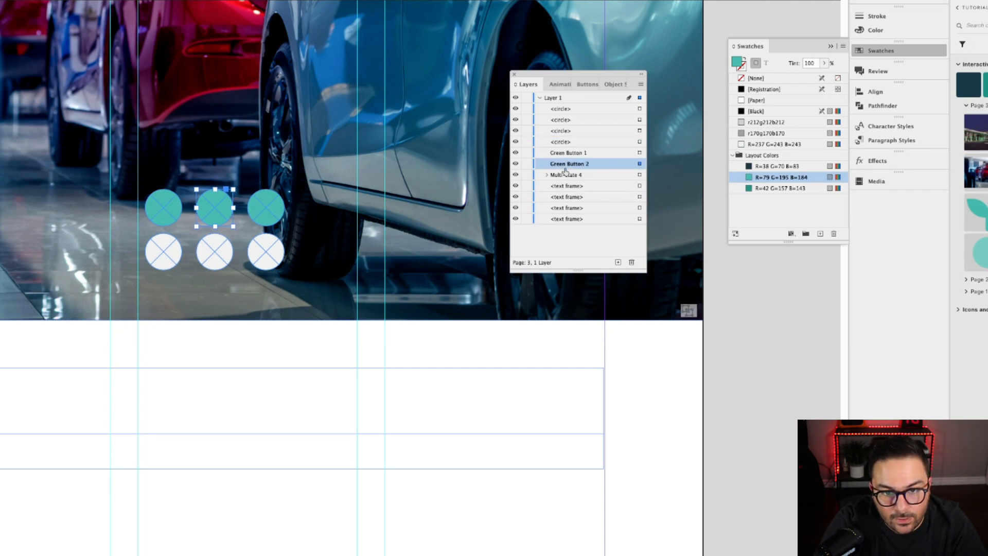
Rename the rightmost teal circle as Green Button 3 and place it directly below Green Button 2 in the layer order
{"action": "left_click", "coordinate": [278, 207]}
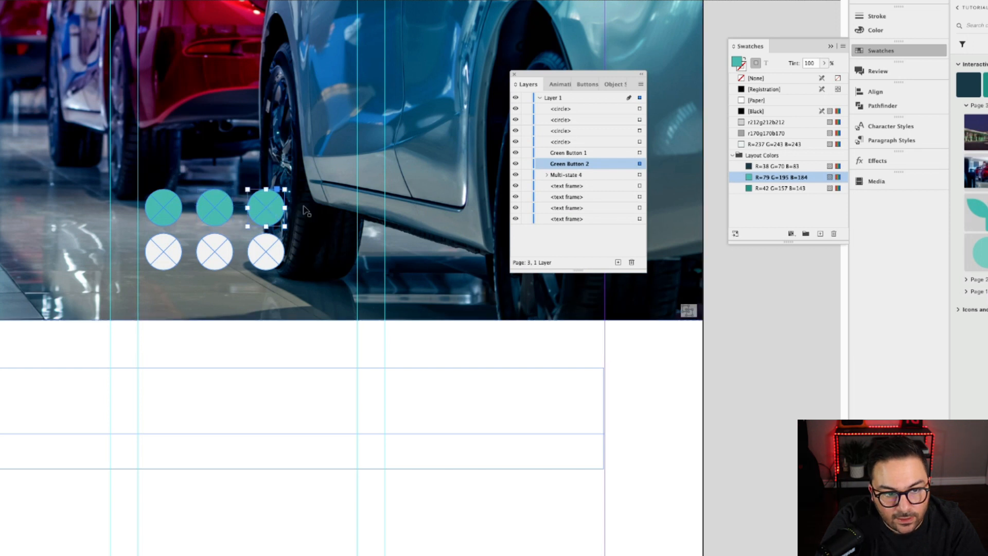
{"action": "left_click", "coordinate": [567, 122]}
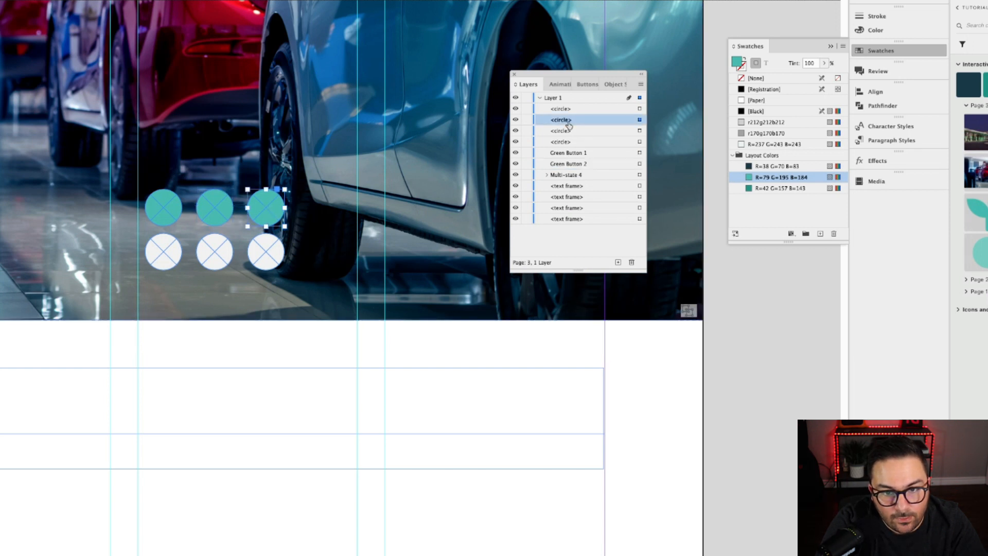
{"action": "left_click", "coordinate": [569, 125]}
{"action": "type", "text": "Green "}
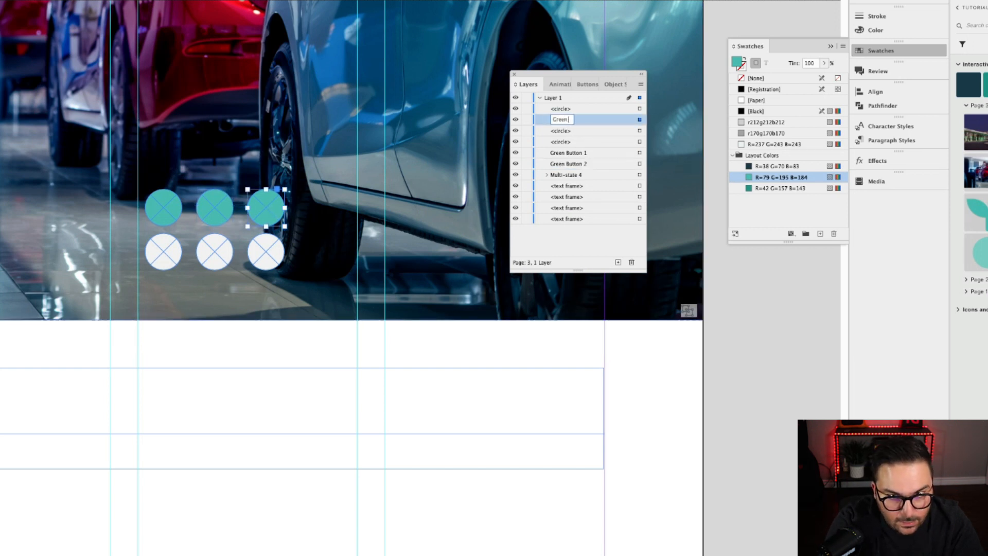
{"action": "type", "text": "Button 3"}
{"action": "key", "text": "Return"}
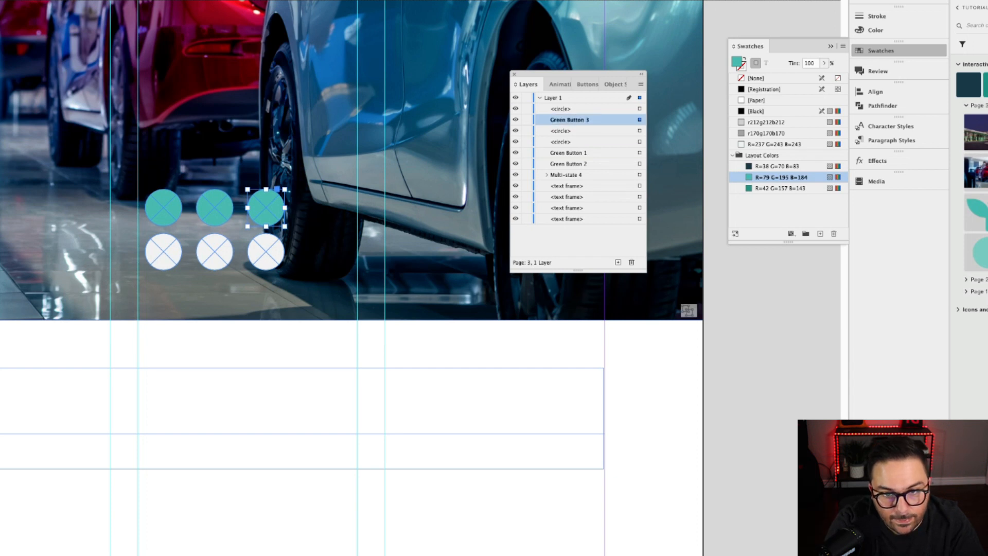
{"action": "left_click_drag", "start_coordinate": [573, 124], "coordinate": [571, 162]}
Rename the leftmost light circle's object in Layer 1 as White Button 1
{"action": "left_click", "coordinate": [170, 256]}
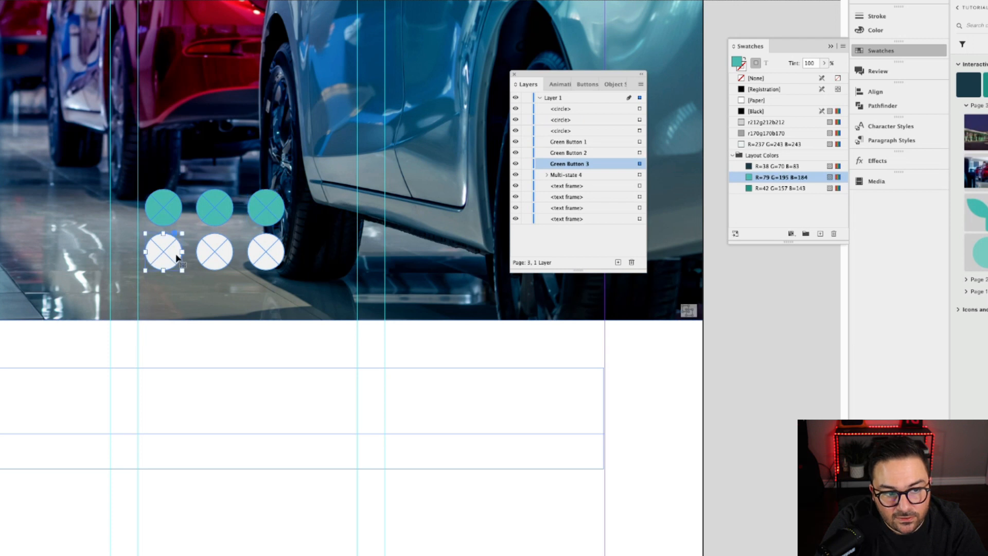
{"action": "left_click", "coordinate": [571, 132]}
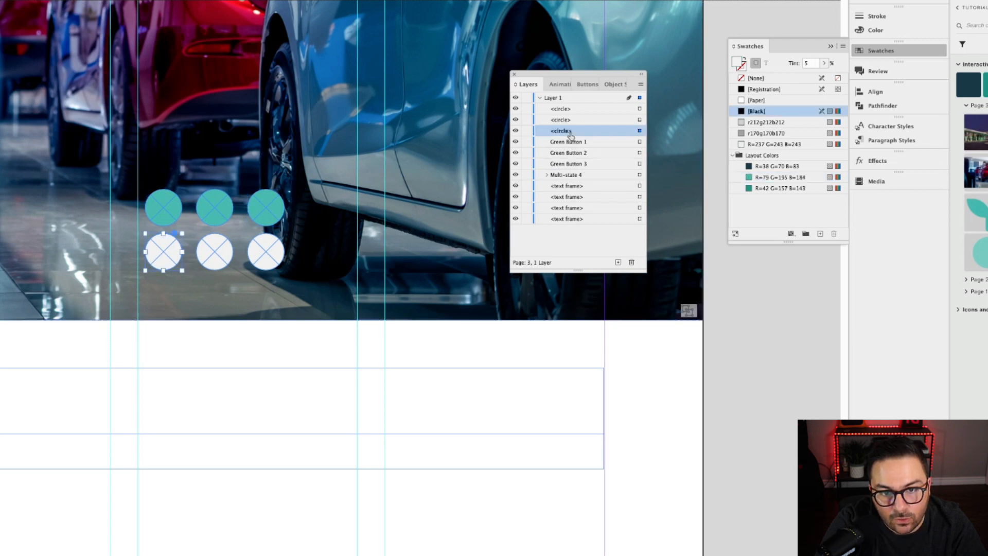
{"action": "double_click", "coordinate": [570, 132]}
{"action": "type", "text": "W"}
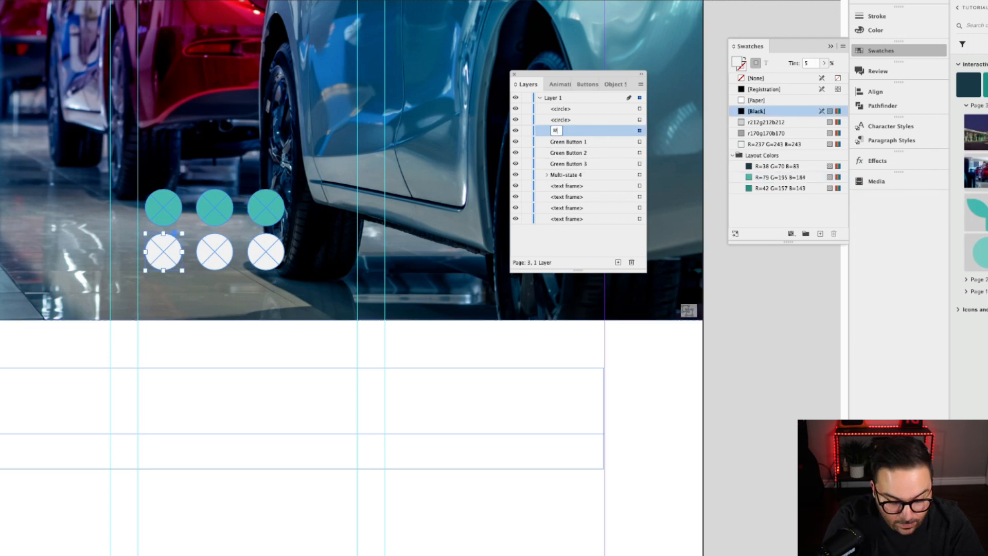
{"action": "type", "text": "hite Button 1"}
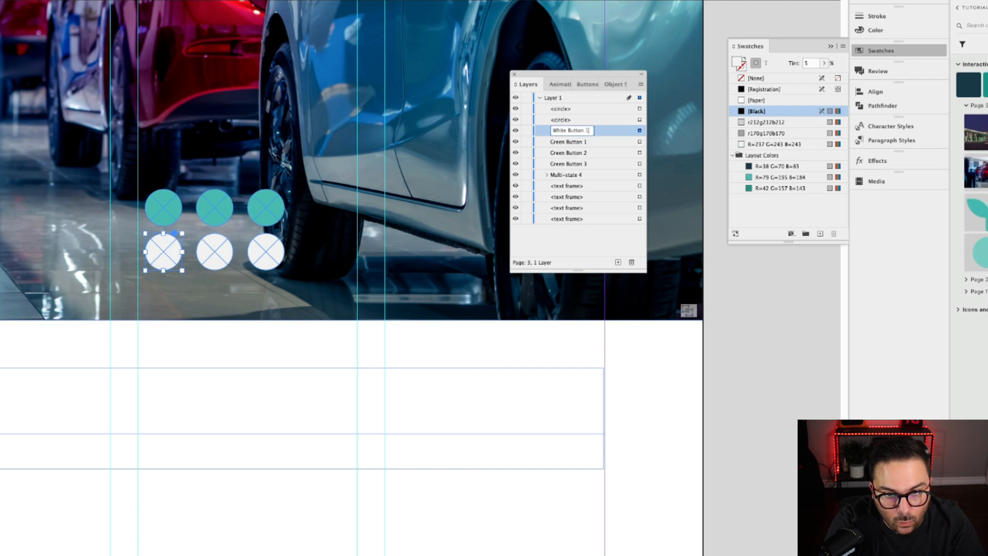
{"action": "key", "text": "Return"}
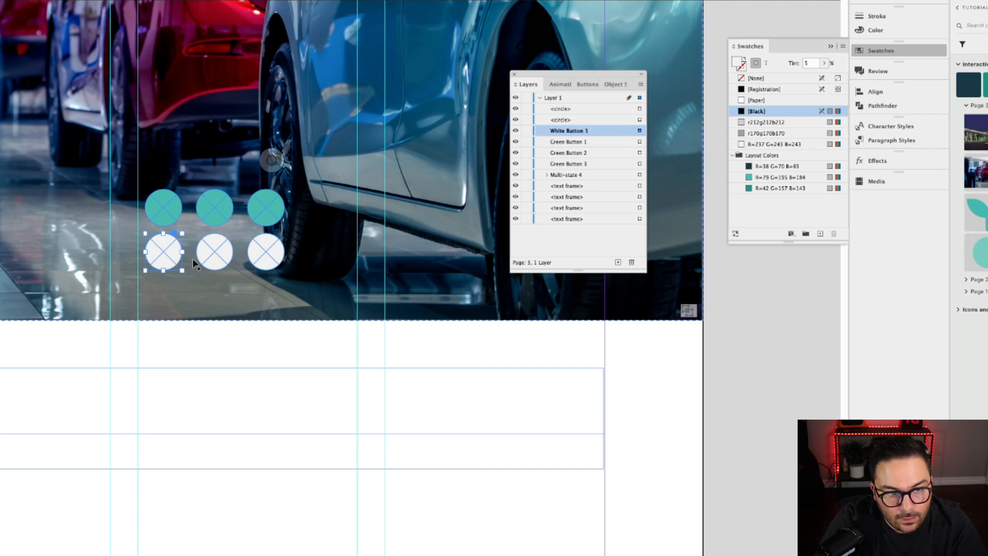
Rename the middle light circle's object in Layer 1 as White Button 2
{"action": "left_click", "coordinate": [214, 250]}
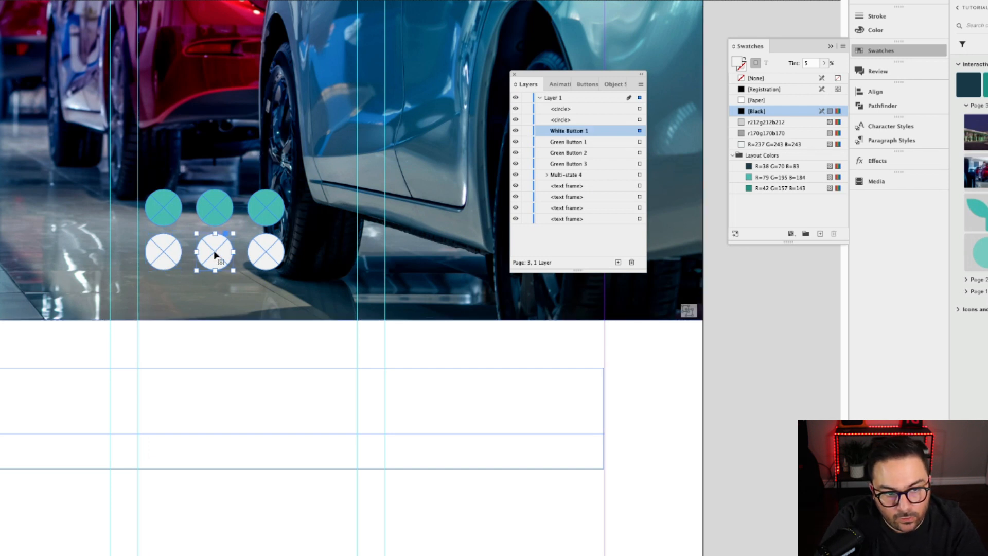
{"action": "left_click", "coordinate": [564, 123]}
{"action": "left_click", "coordinate": [564, 121]}
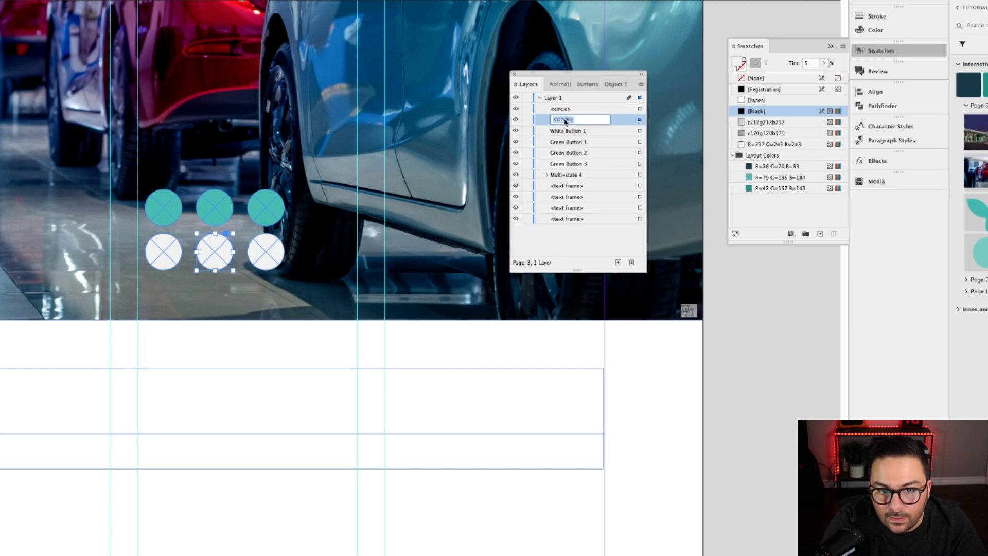
{"action": "type", "text": "White B"}
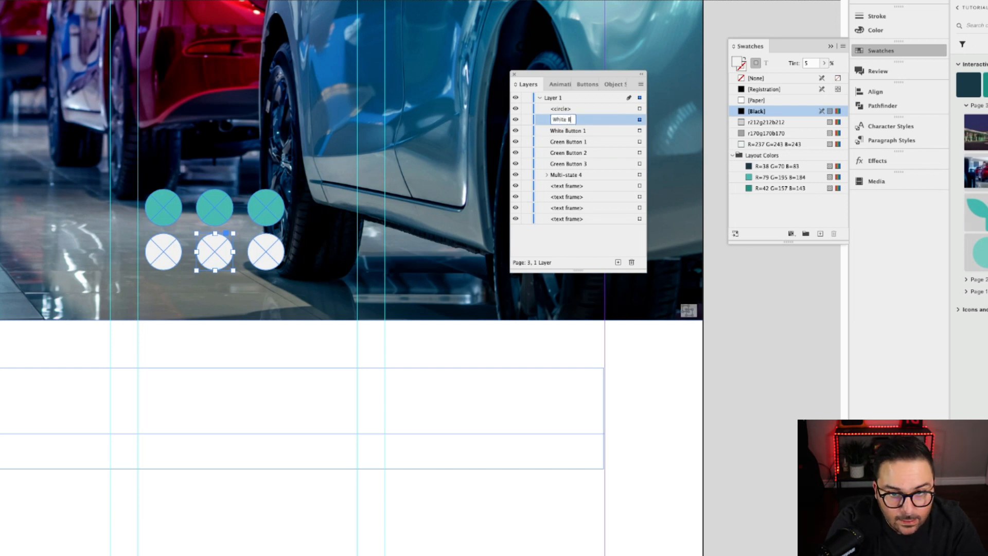
{"action": "type", "text": "utton 2"}
{"action": "key", "text": "Return"}
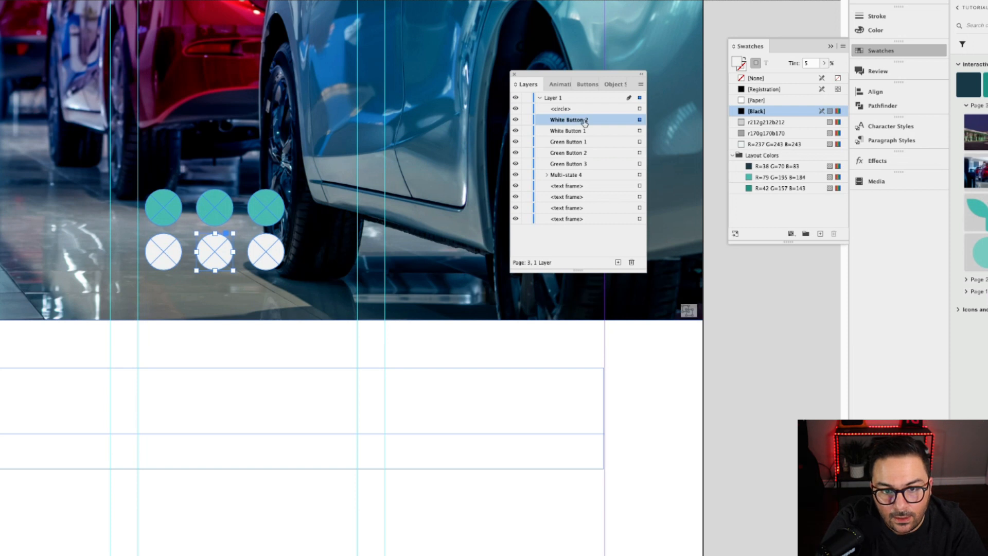
Rename the rightmost light circle's object in Layer 1 as White Button 3
{"action": "left_click", "coordinate": [266, 250]}
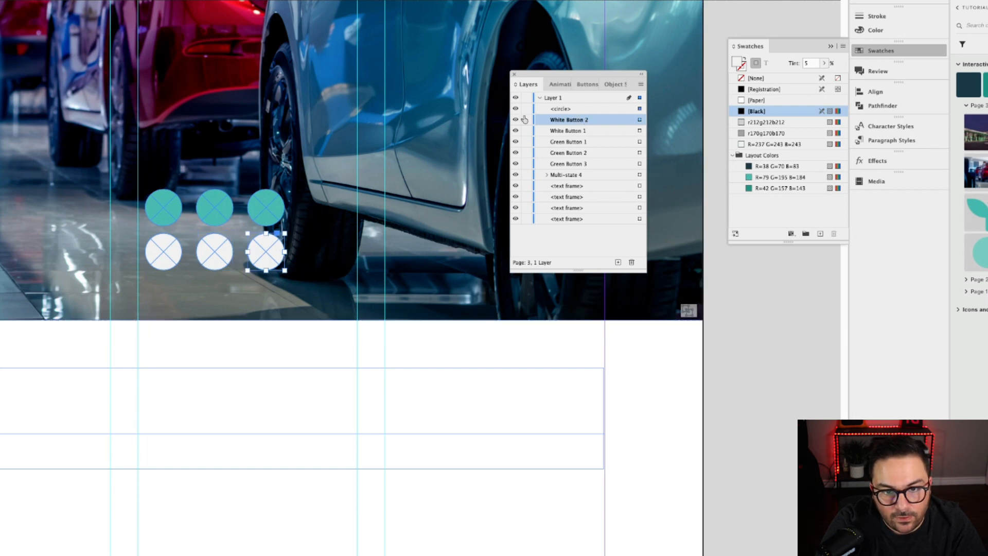
{"action": "left_click", "coordinate": [560, 109]}
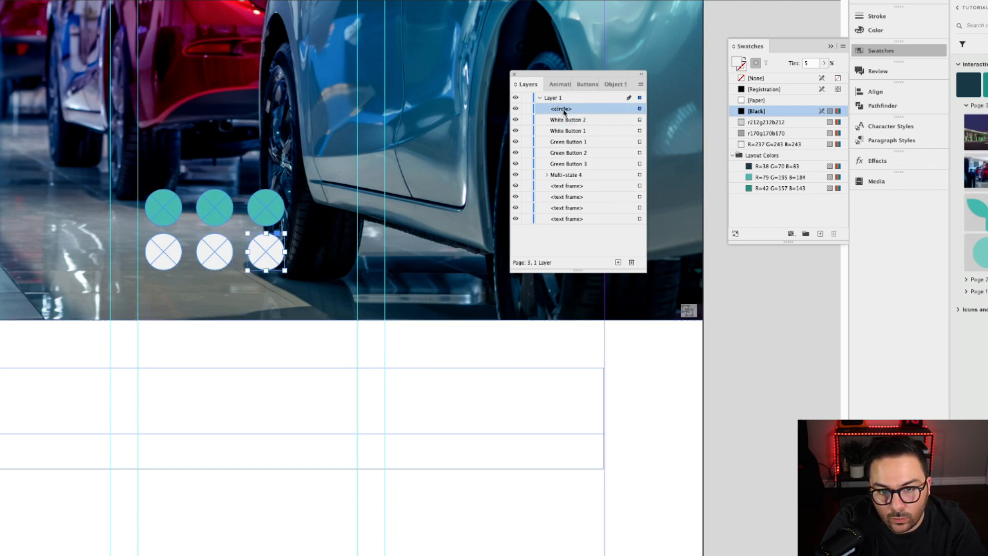
{"action": "double_click", "coordinate": [562, 109]}
{"action": "type", "text": "White "}
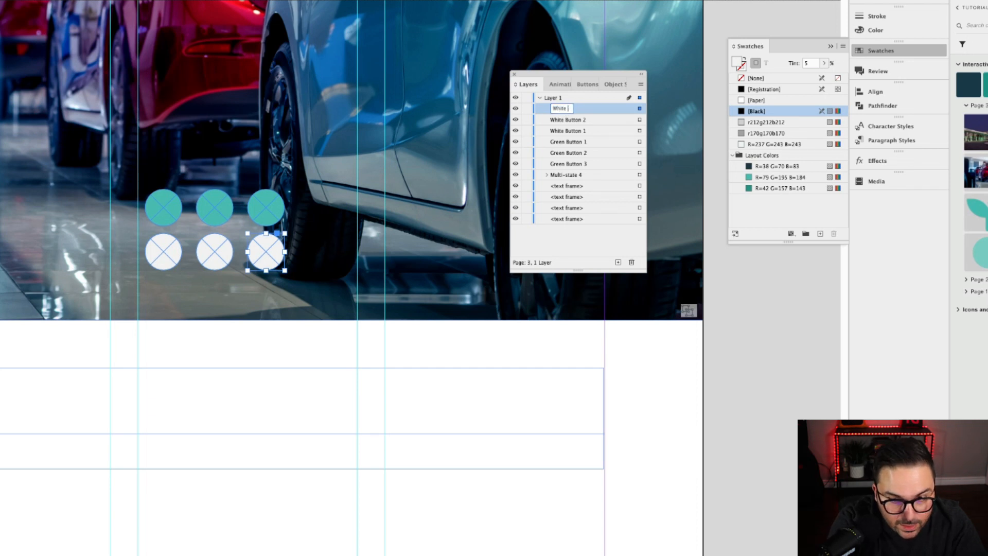
{"action": "type", "text": "Button 3"}
{"action": "key", "text": "Return"}
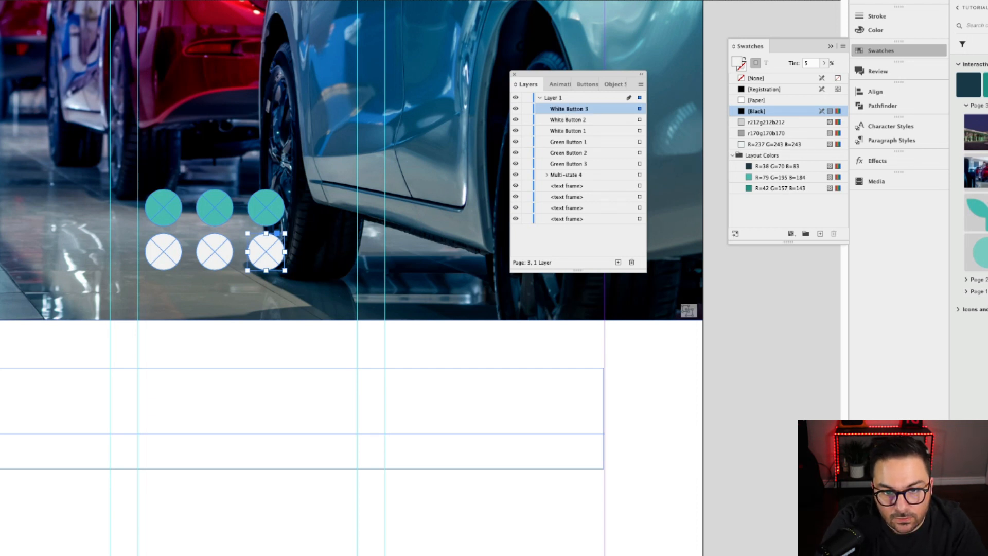
Reorder the white buttons from 1 down to 3 in Layer 1 and move the three green buttons above them
{"action": "left_click_drag", "start_coordinate": [563, 119], "coordinate": [569, 139]}
{"action": "left_click", "coordinate": [569, 111]}
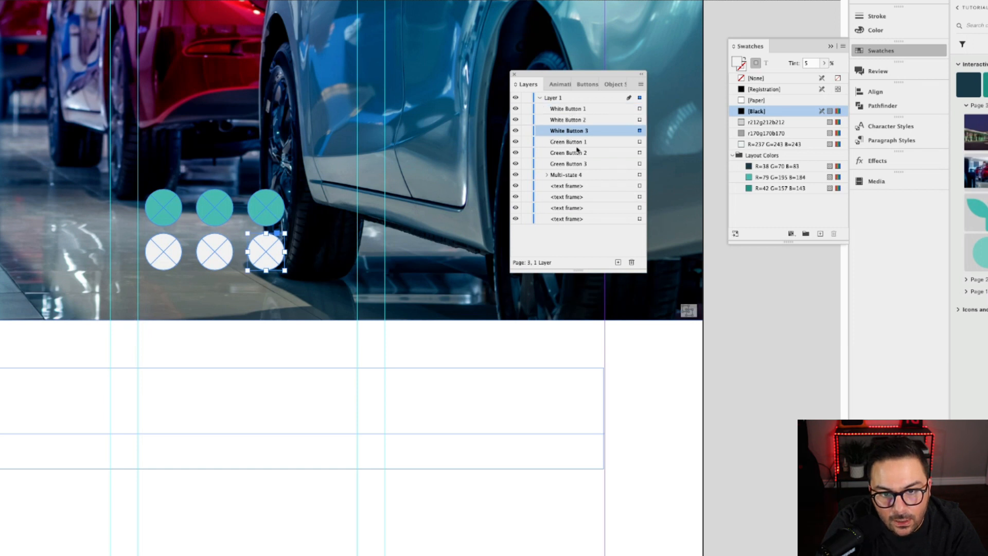
{"action": "left_click", "coordinate": [577, 146]}
{"action": "left_click", "coordinate": [571, 152], "text": "shift"}
{"action": "left_click", "coordinate": [570, 163], "text": "shift"}
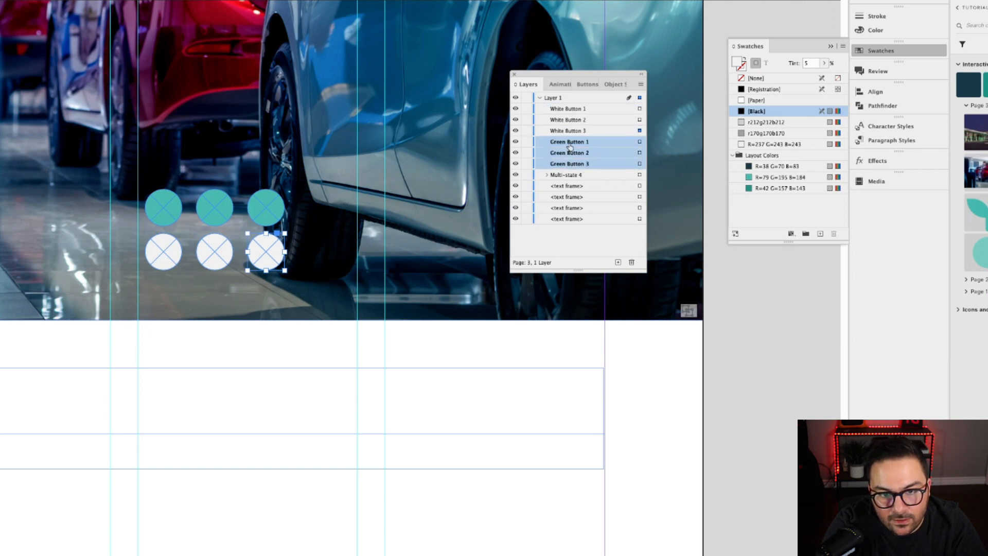
{"action": "left_click_drag", "start_coordinate": [569, 146], "coordinate": [569, 107]}
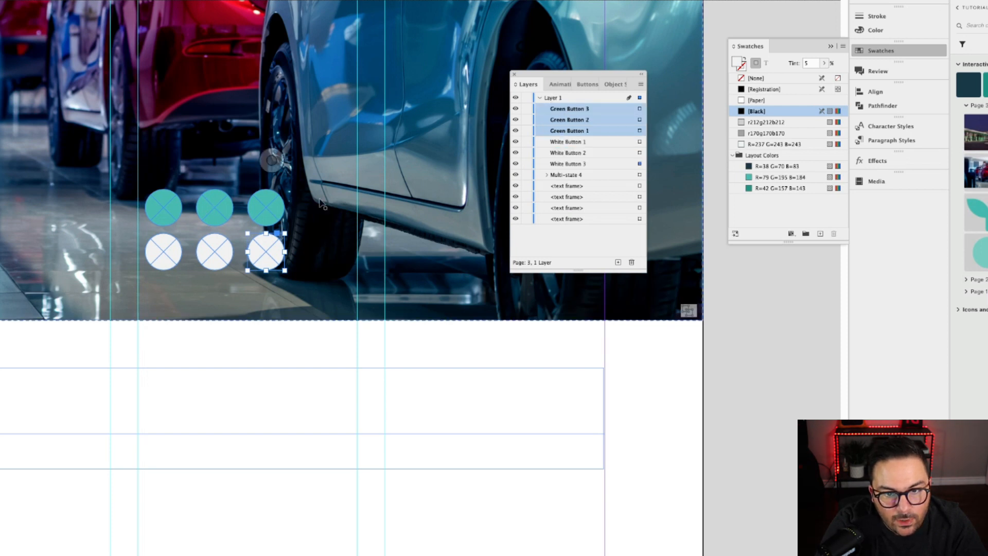
Move each of the three green circles straight down to sit exactly on top of the white circle below it
{"action": "left_click", "coordinate": [154, 161]}
{"action": "left_click", "coordinate": [171, 214]}
{"action": "left_click_drag", "start_coordinate": [171, 215], "coordinate": [172, 262]}
{"action": "left_click", "coordinate": [214, 205]}
{"action": "left_click_drag", "start_coordinate": [214, 206], "coordinate": [219, 262]}
{"action": "left_click", "coordinate": [266, 205]}
{"action": "left_click_drag", "start_coordinate": [266, 206], "coordinate": [271, 260]}
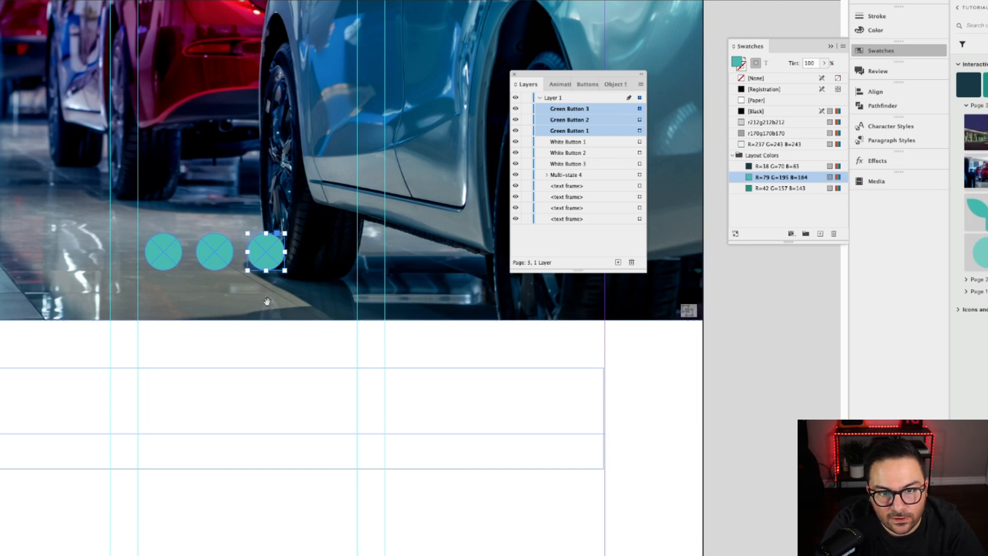
Name the multi-state slideshow object EV Photo Slide and lock it in Layer 1
{"action": "left_click_drag", "start_coordinate": [286, 310], "coordinate": [333, 339]}
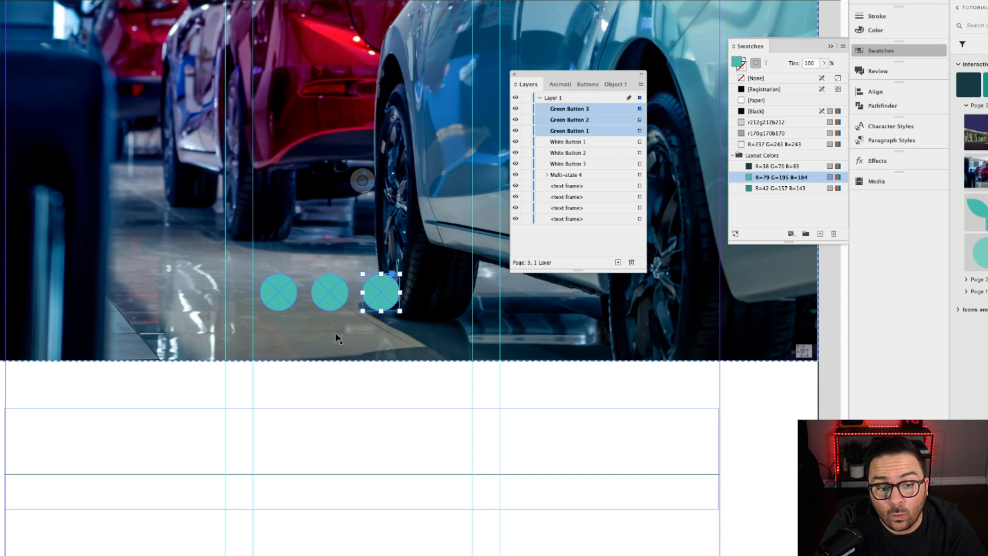
{"action": "left_click", "coordinate": [216, 335]}
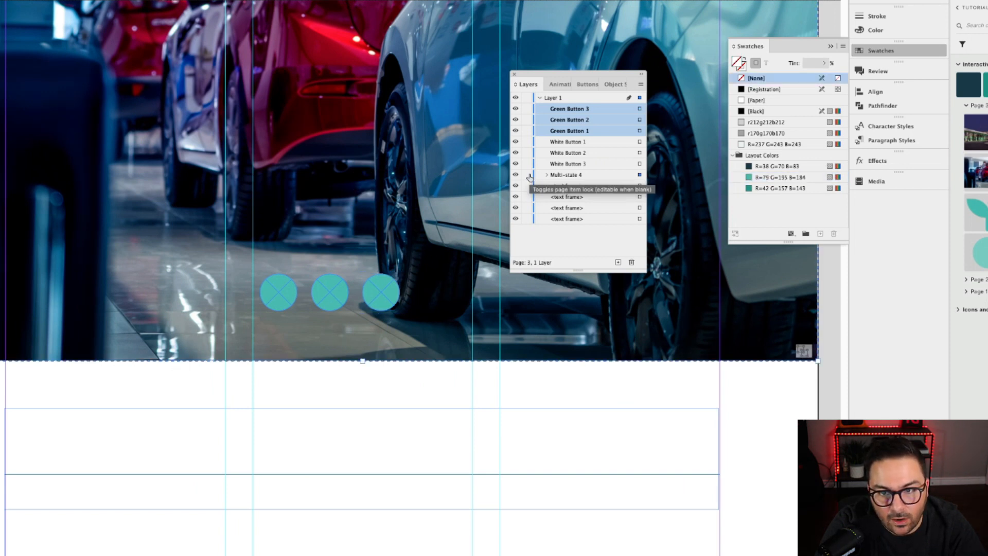
{"action": "left_click", "coordinate": [614, 84]}
{"action": "left_click", "coordinate": [591, 98]}
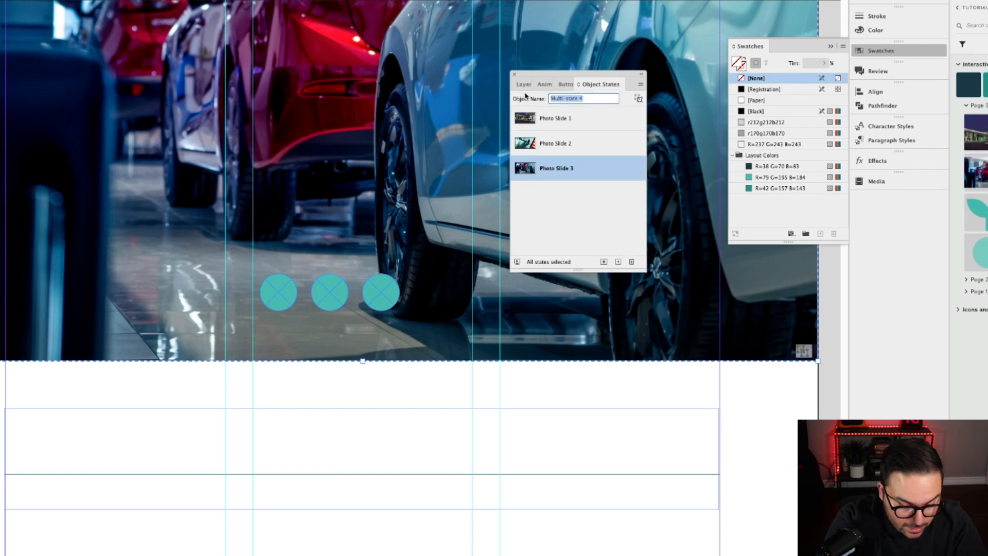
{"action": "type", "text": "EV Photo Slide"}
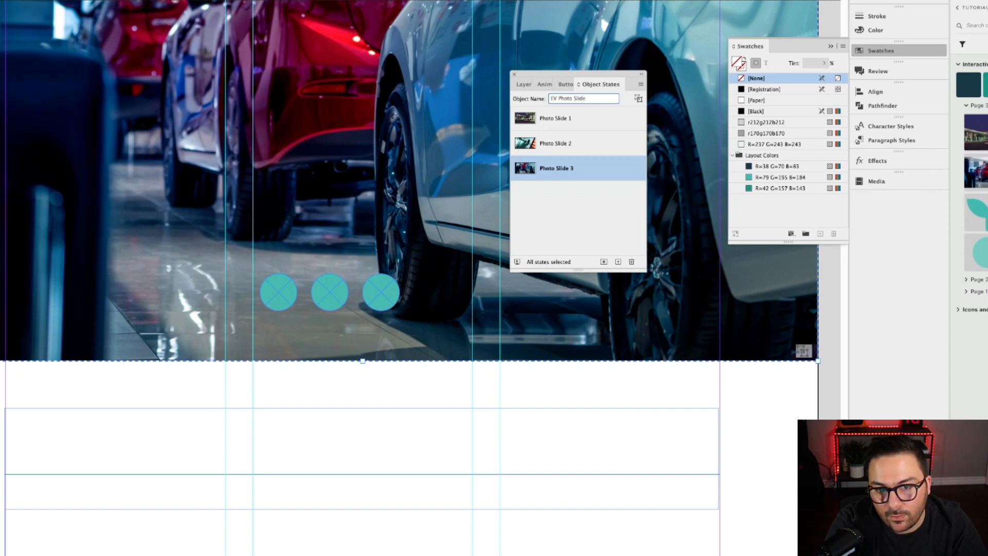
{"action": "key", "text": "Return"}
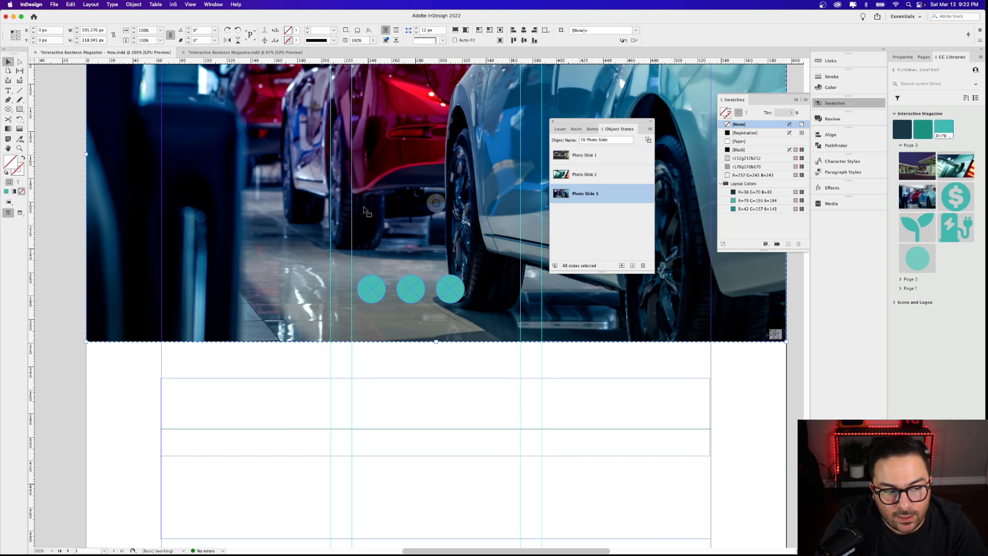
{"action": "left_click", "coordinate": [559, 129]}
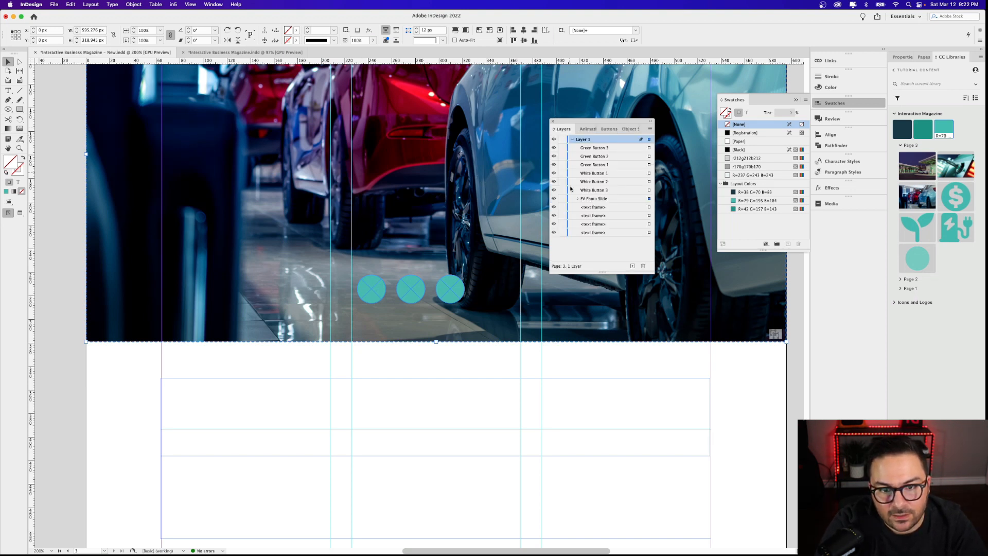
{"action": "left_click", "coordinate": [562, 199]}
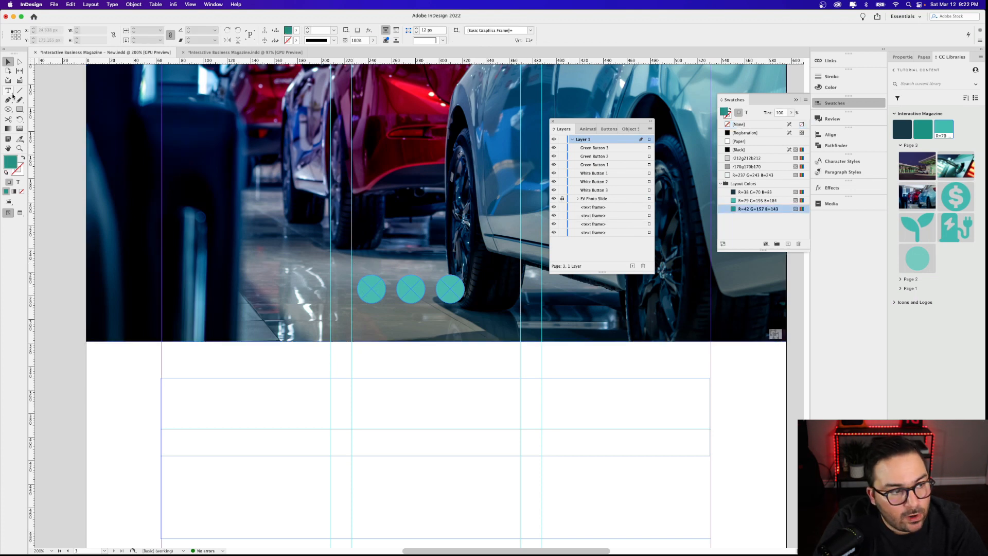
{"action": "left_click_drag", "start_coordinate": [8, 109], "coordinate": [33, 119]}
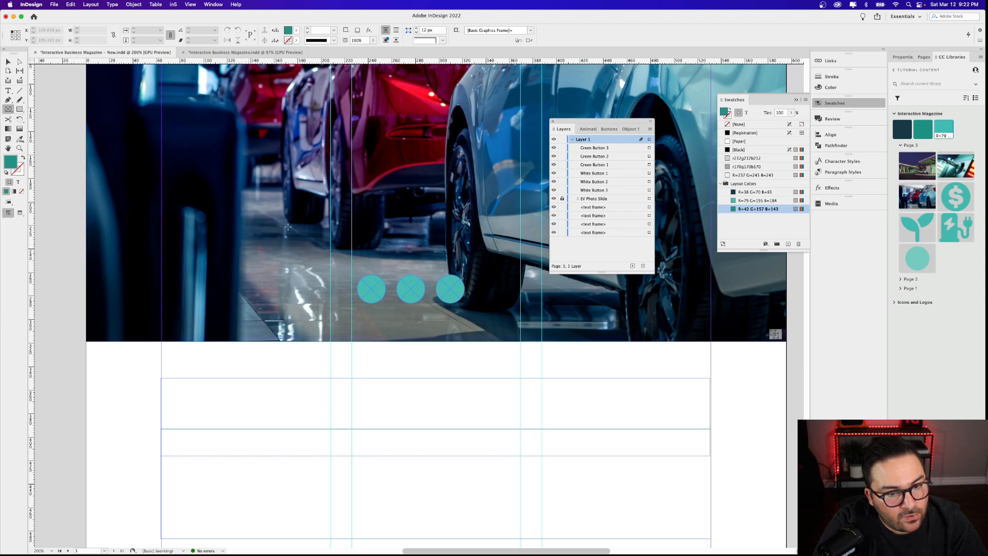
{"action": "left_click_drag", "start_coordinate": [352, 270], "coordinate": [389, 308]}
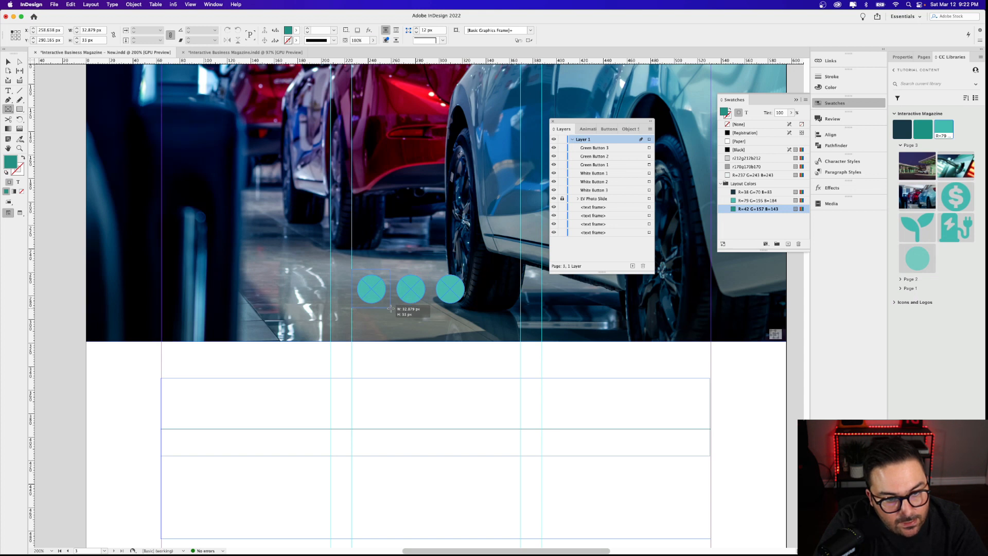
{"action": "left_click_drag", "start_coordinate": [389, 307], "coordinate": [390, 309]}
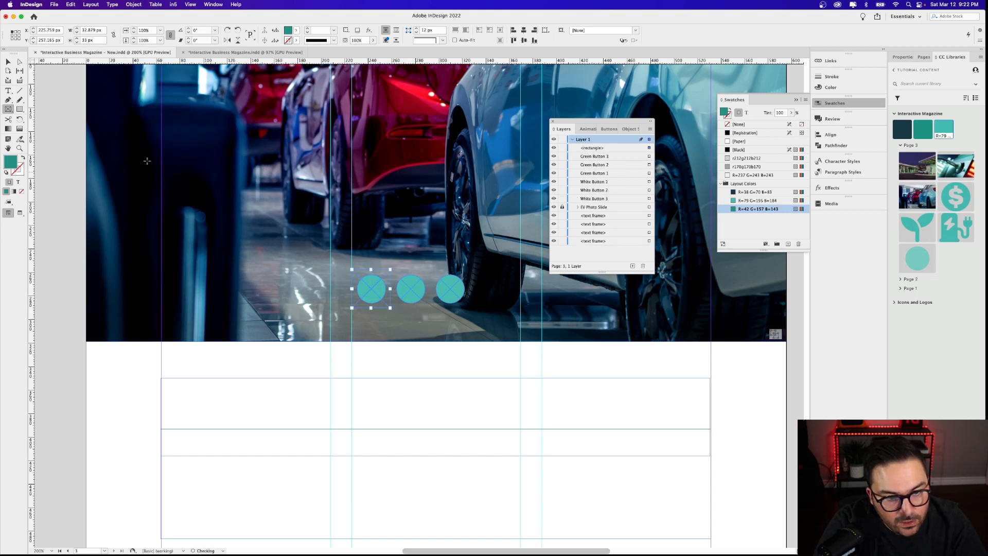
{"action": "left_click", "coordinate": [8, 63]}
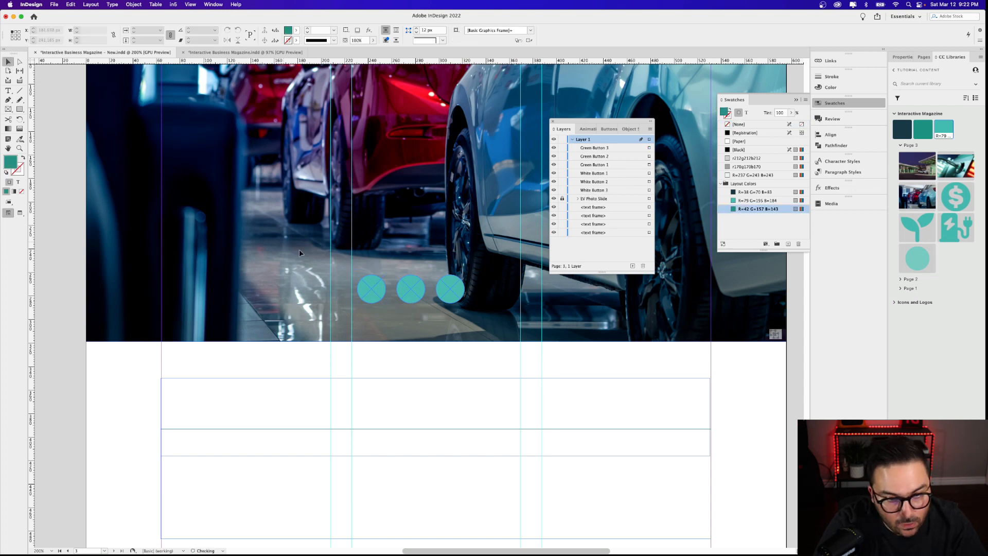
Spread the three stacked button pairs to about 44 px between centres, centre the row horizontally on the page, and preview the page without guides
{"action": "left_click", "coordinate": [456, 297]}
{"action": "left_click_drag", "start_coordinate": [455, 297], "coordinate": [481, 298]}
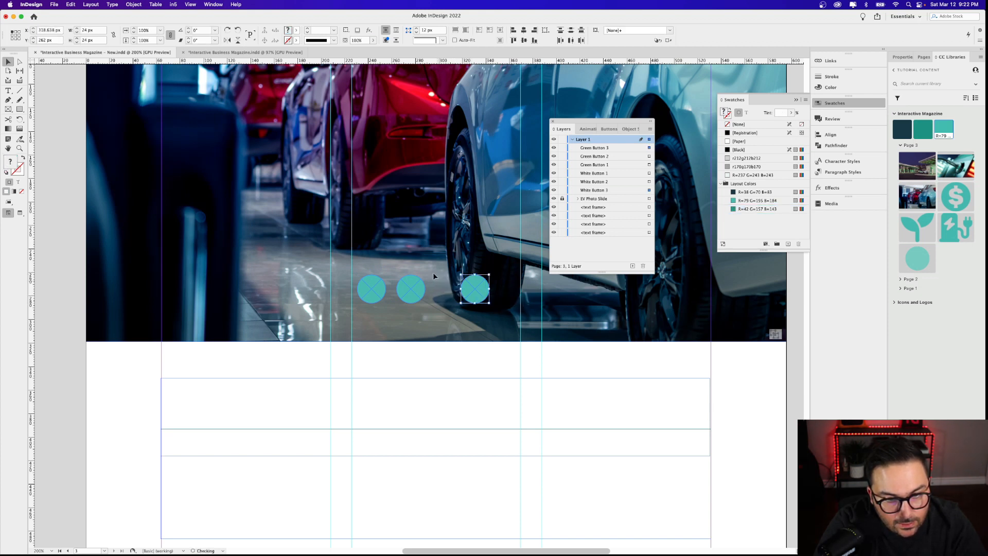
{"action": "left_click", "coordinate": [411, 296]}
{"action": "left_click_drag", "start_coordinate": [423, 298], "coordinate": [421, 298]}
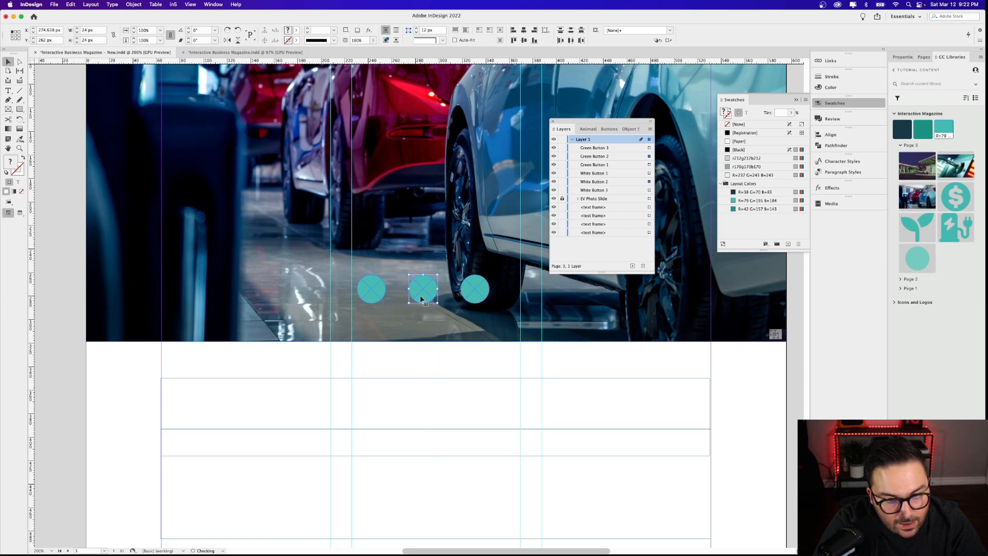
{"action": "left_click_drag", "start_coordinate": [375, 261], "coordinate": [493, 299]}
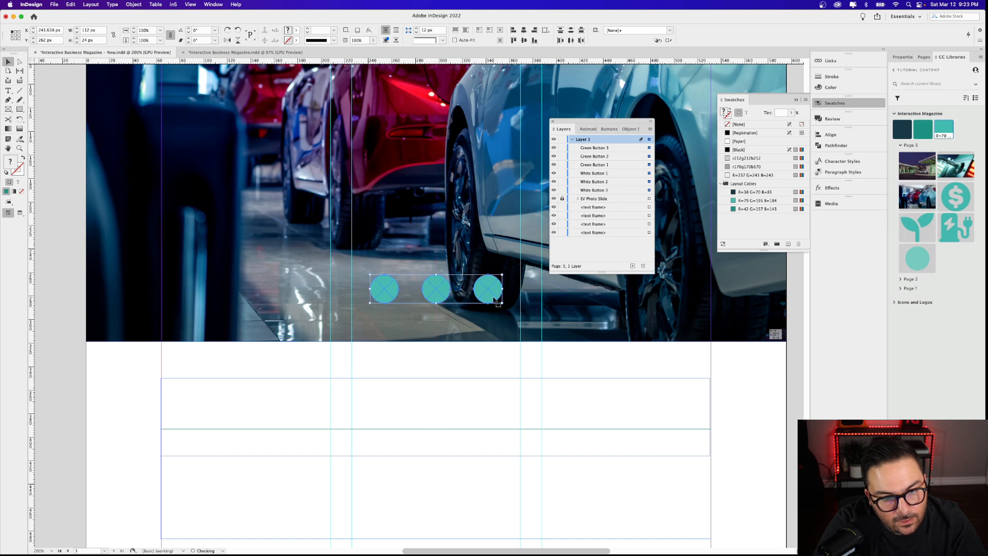
{"action": "left_click", "coordinate": [529, 327]}
{"action": "key", "text": "super+minus"}
{"action": "key", "text": "w"}
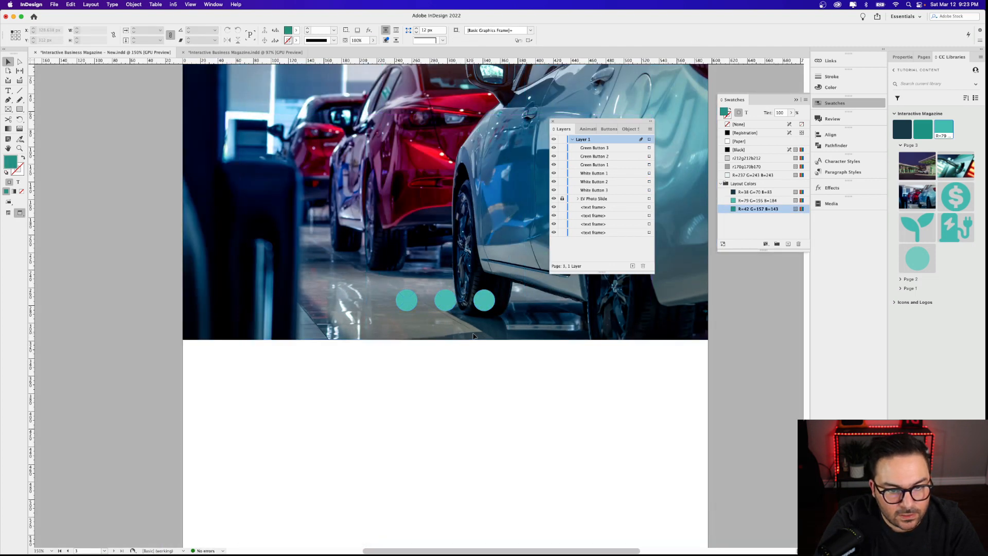
Shift the two outer button pairs slightly inward so the evenly spaced row is 108 px wide and stays centred on the page
{"action": "left_click_drag", "start_coordinate": [496, 365], "coordinate": [439, 418]}
{"action": "left_click", "coordinate": [390, 393]}
{"action": "scroll", "coordinate": [390, 393], "scroll_direction": "up", "scroll_amount": 7}
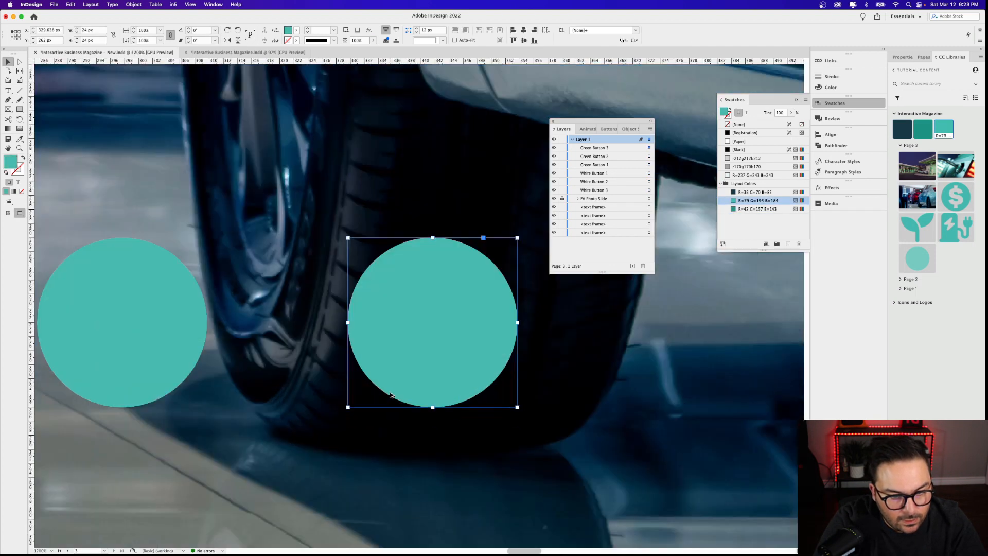
{"action": "left_click_drag", "start_coordinate": [441, 371], "coordinate": [412, 371]}
{"action": "scroll", "coordinate": [379, 376], "scroll_direction": "down", "scroll_amount": 2}
{"action": "scroll", "coordinate": [379, 375], "scroll_direction": "down", "scroll_amount": 1}
{"action": "scroll", "coordinate": [376, 375], "scroll_direction": "left", "scroll_amount": 1}
{"action": "left_click_drag", "start_coordinate": [330, 374], "coordinate": [326, 375]}
{"action": "left_click", "coordinate": [363, 288]}
{"action": "scroll", "coordinate": [356, 296], "scroll_direction": "down", "scroll_amount": 2}
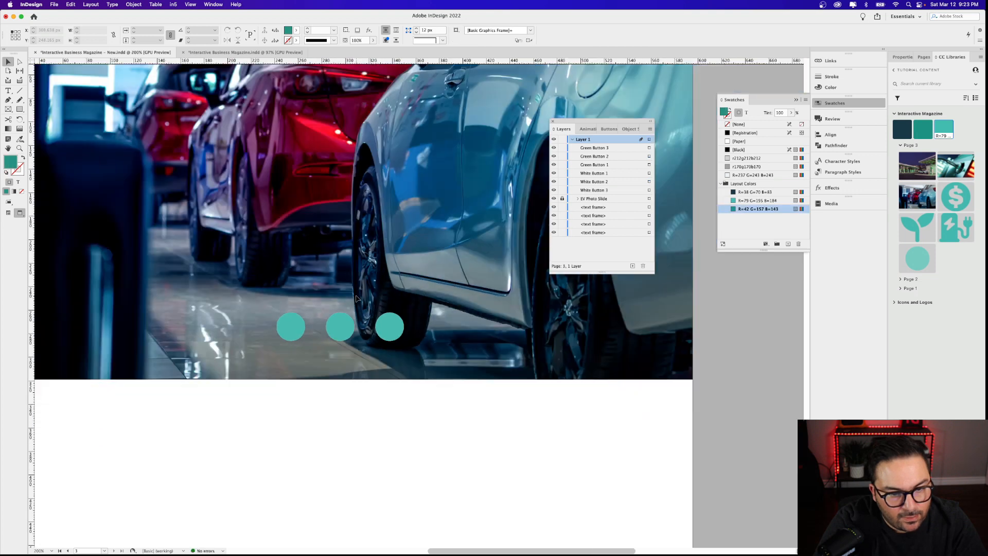
{"action": "left_click_drag", "start_coordinate": [268, 312], "coordinate": [393, 337]}
{"action": "scroll", "coordinate": [381, 324], "scroll_direction": "left", "scroll_amount": 3}
{"action": "scroll", "coordinate": [380, 324], "scroll_direction": "up", "scroll_amount": 1}
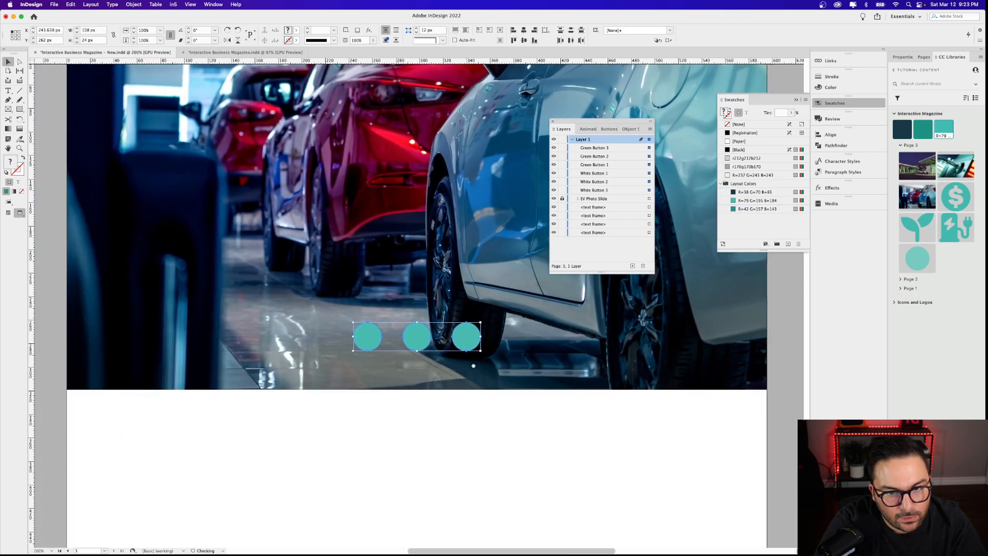
{"action": "left_click", "coordinate": [366, 306]}
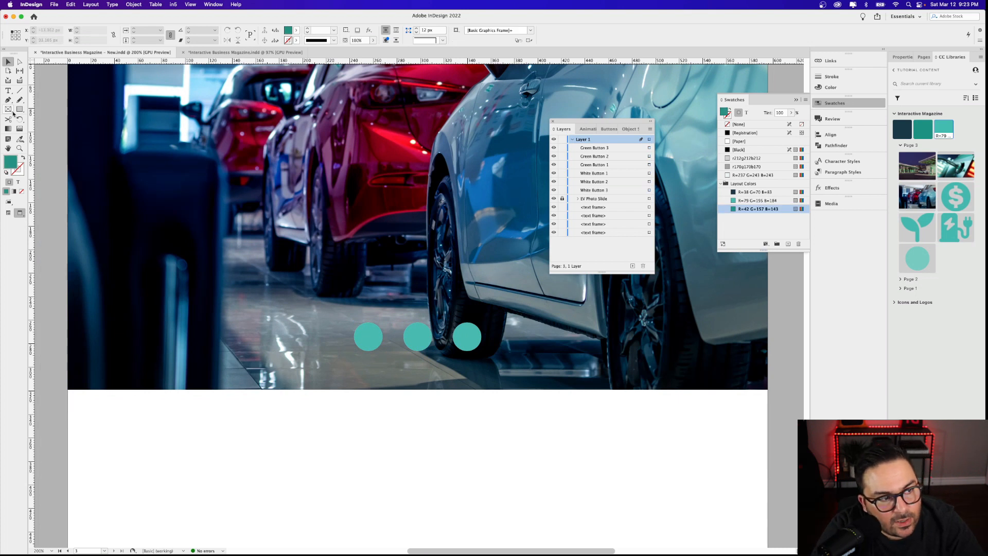
Draw an empty rectangle frame about 40 × 38 px around the leftmost circle and convert it to a button named Trigger 1
{"action": "left_click", "coordinate": [9, 109]}
{"action": "left_click_drag", "start_coordinate": [343, 314], "coordinate": [391, 359]}
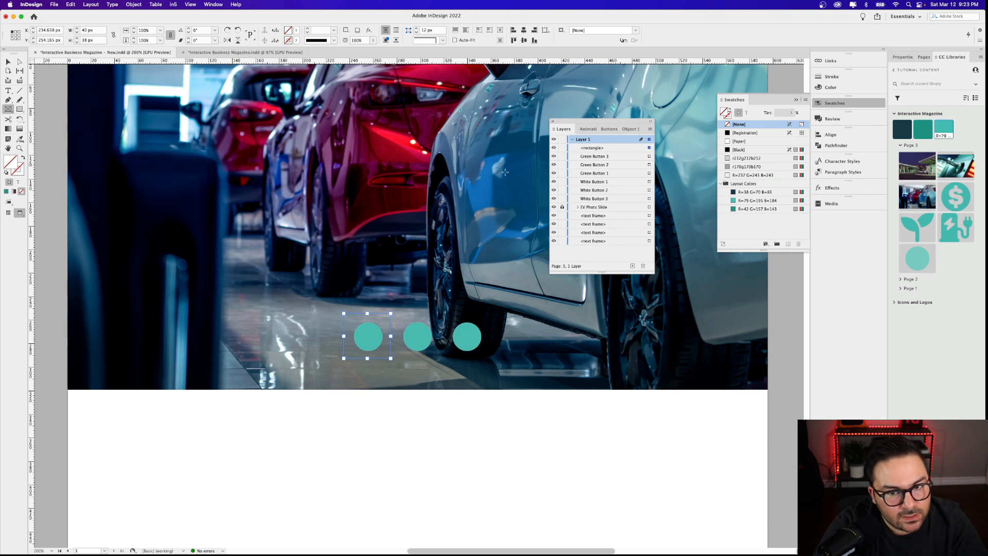
{"action": "left_click", "coordinate": [595, 148]}
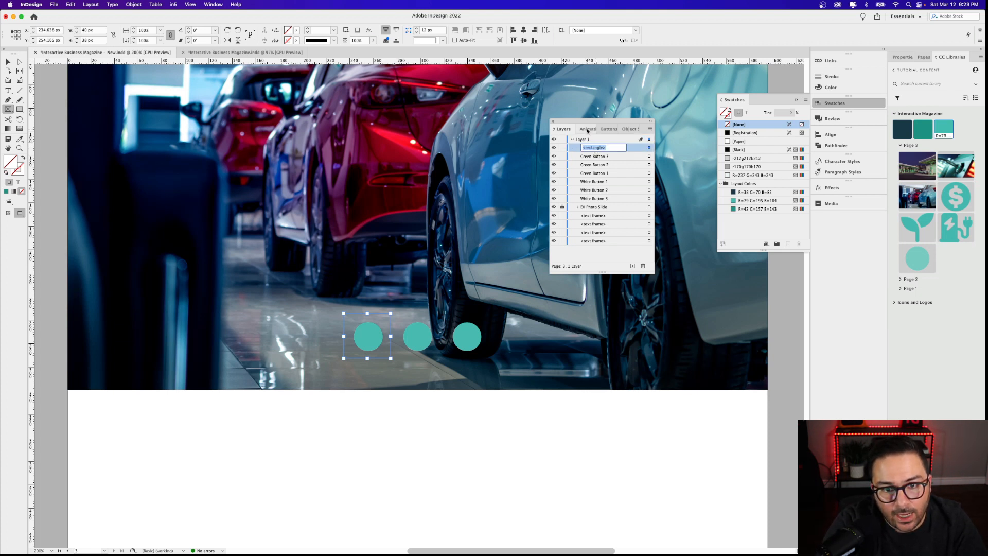
{"action": "left_click", "coordinate": [608, 129]}
{"action": "left_click", "coordinate": [599, 139]}
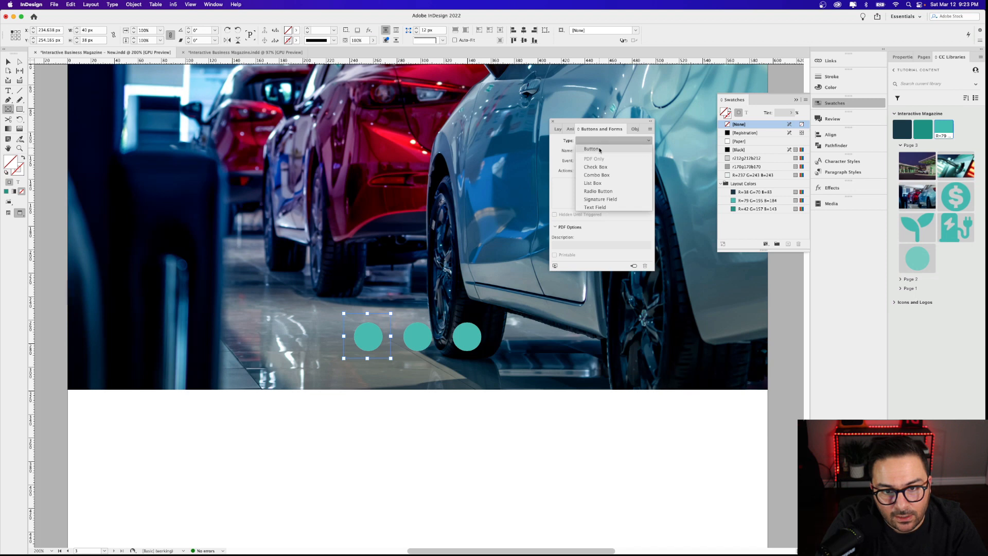
{"action": "left_click", "coordinate": [601, 149]}
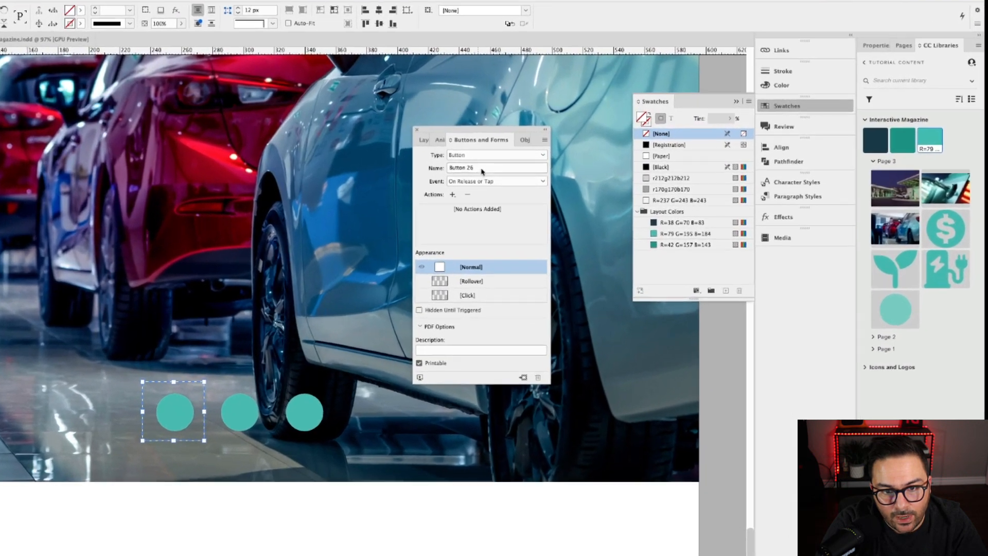
{"action": "triple_click", "coordinate": [481, 169]}
{"action": "type", "text": "Trigger 1"}
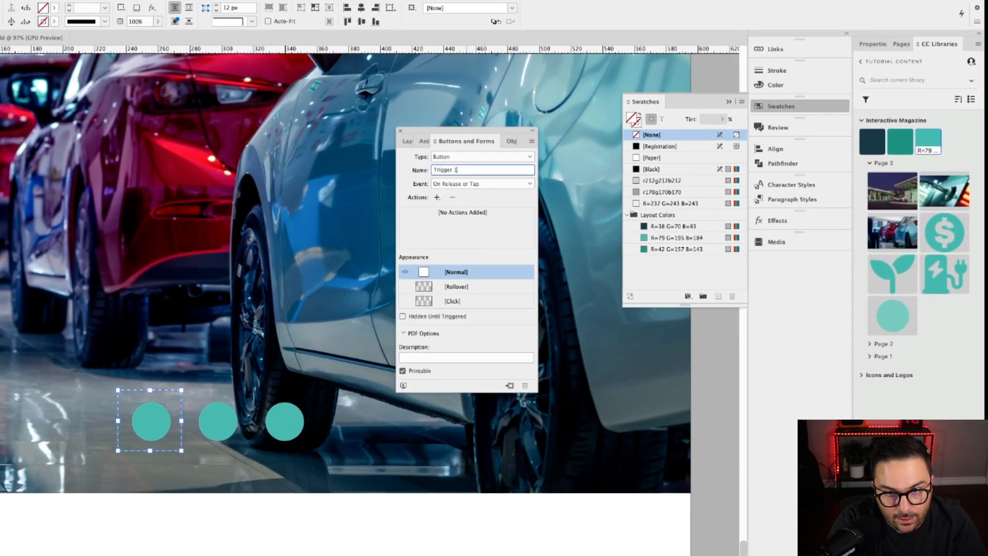
{"action": "key", "text": "Return"}
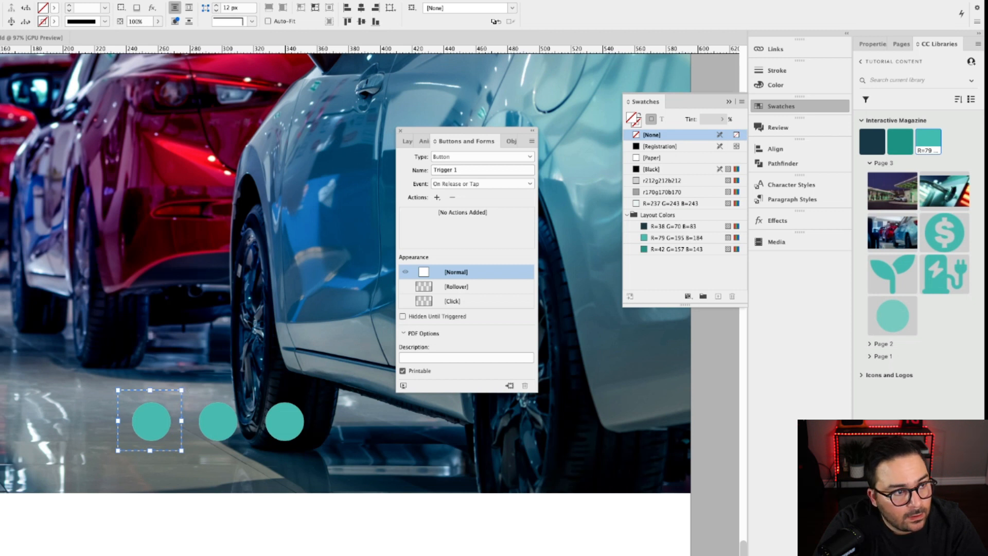
Duplicate the Trigger 1 button frame over the middle circle and again over the rightmost circle
{"action": "left_click_drag", "start_coordinate": [174, 441], "coordinate": [246, 443]}
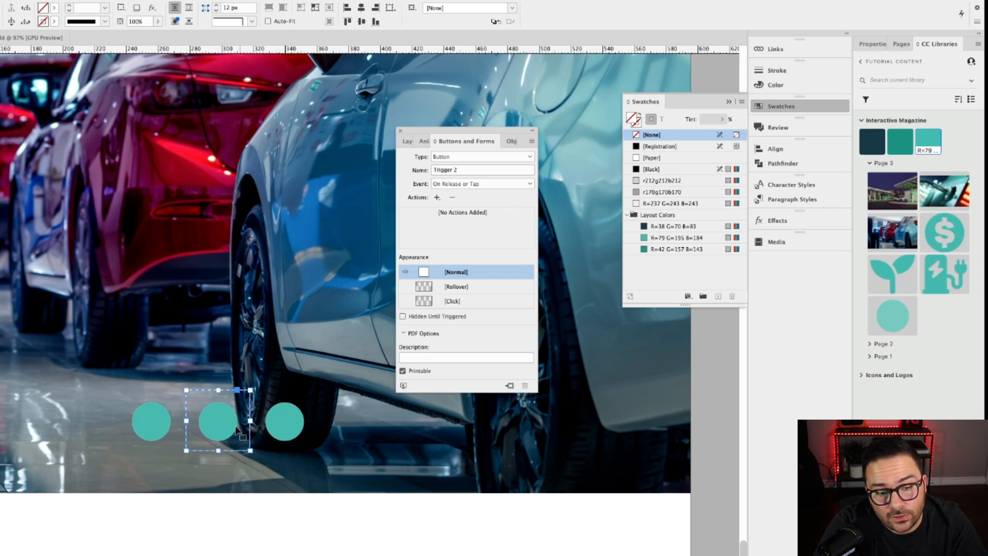
{"action": "left_click_drag", "start_coordinate": [238, 435], "coordinate": [302, 431]}
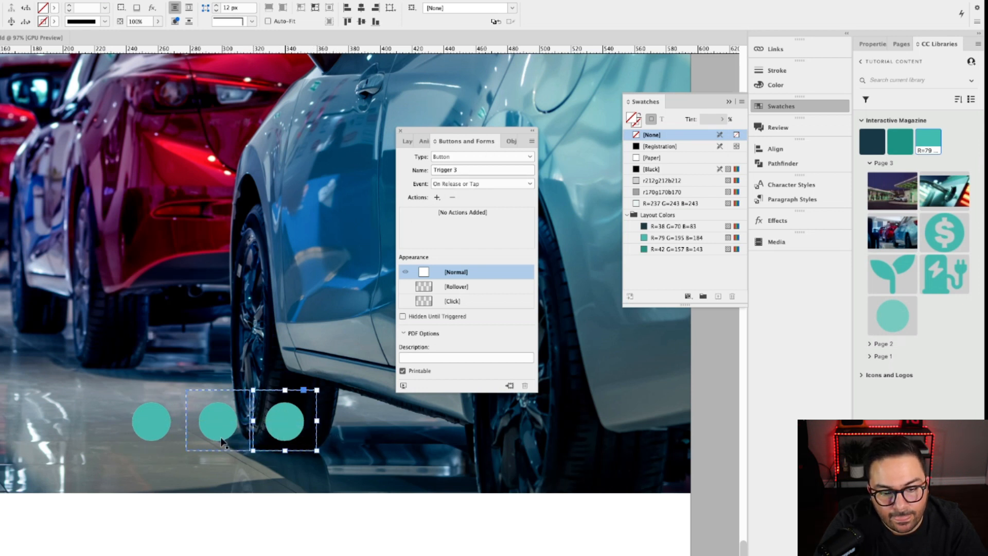
Select the three trigger frames over the circles and lock Trigger 1, Trigger 2 and Trigger 3
{"action": "left_click", "coordinate": [152, 435], "text": "shift"}
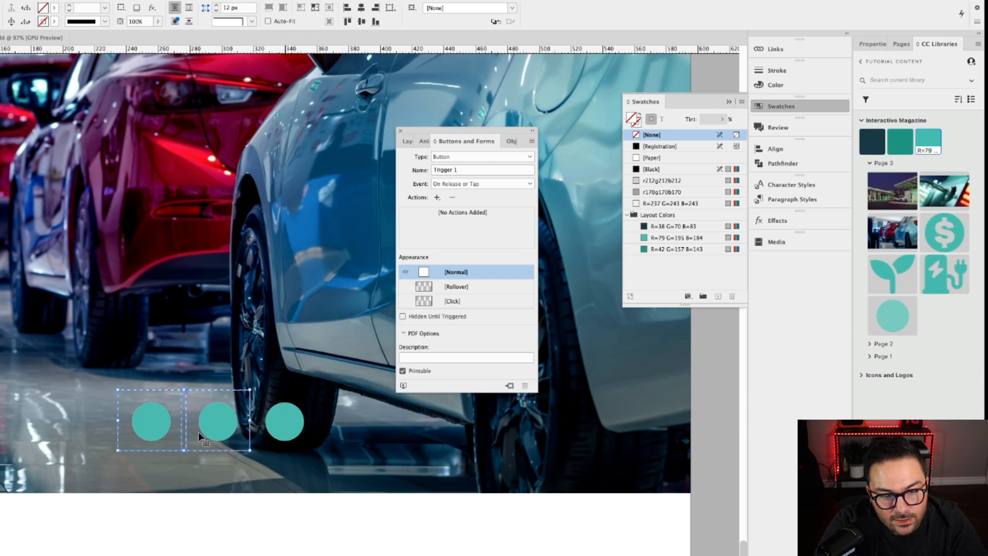
{"action": "left_click", "coordinate": [199, 431], "text": "shift"}
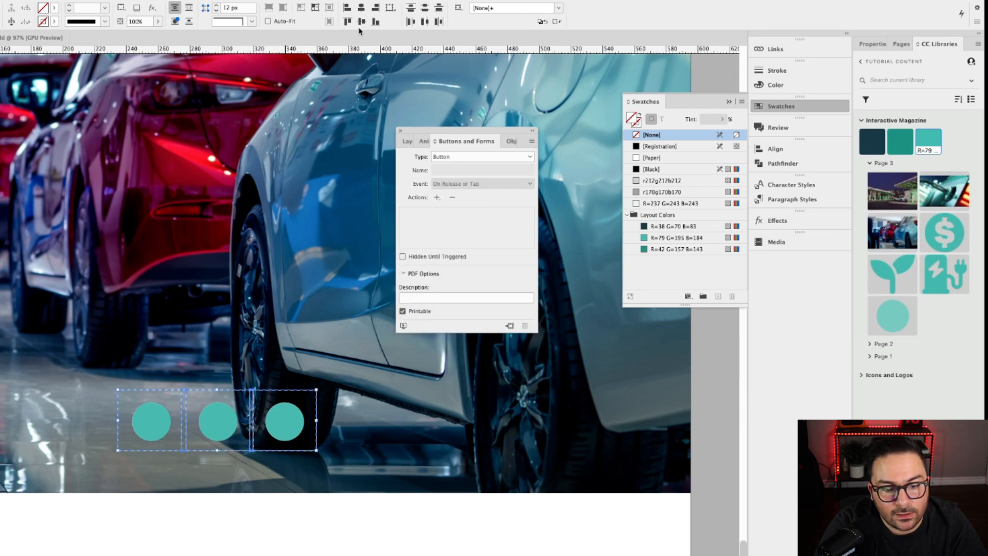
{"action": "left_click", "coordinate": [292, 341]}
{"action": "left_click", "coordinate": [170, 422]}
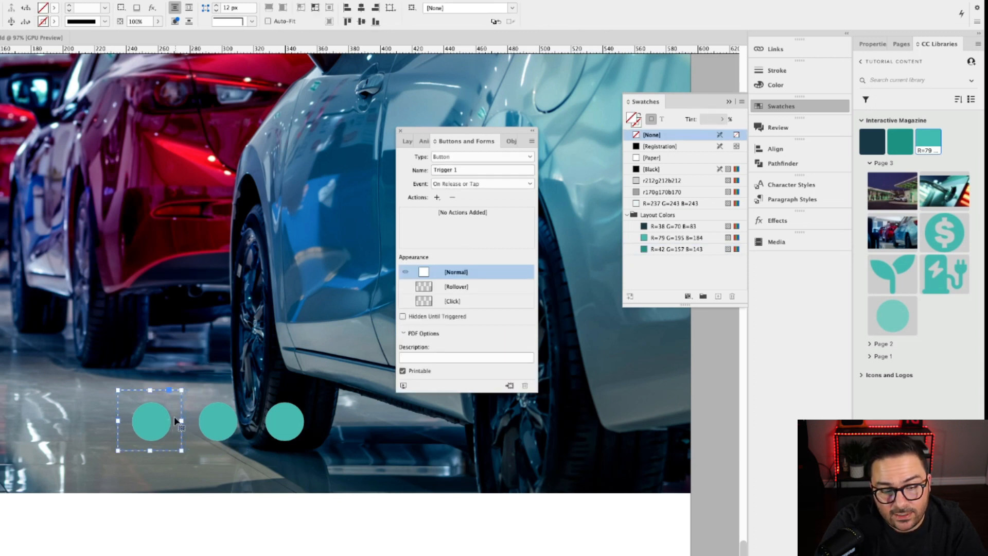
{"action": "left_click", "coordinate": [229, 429], "text": "shift"}
{"action": "left_click", "coordinate": [281, 433], "text": "shift"}
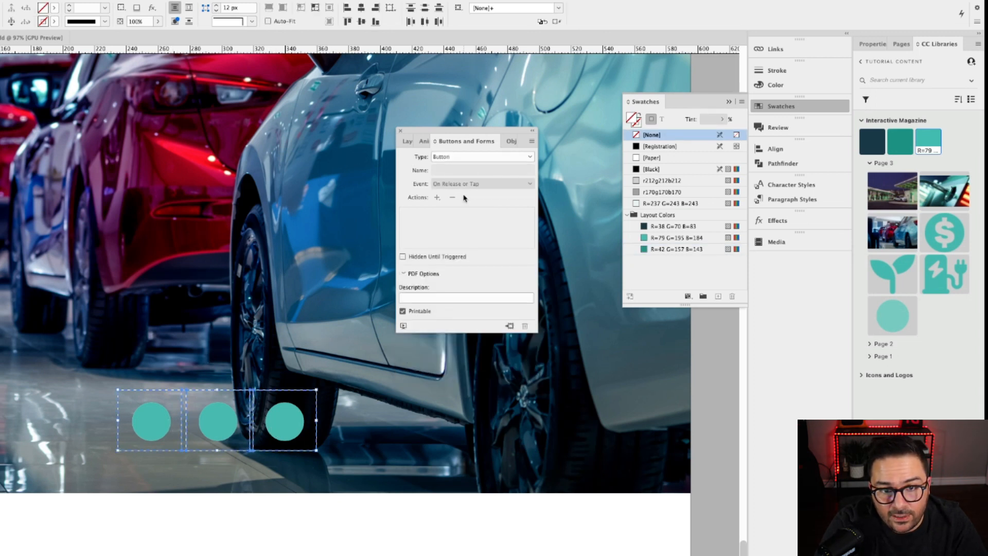
{"action": "left_click", "coordinate": [407, 141]}
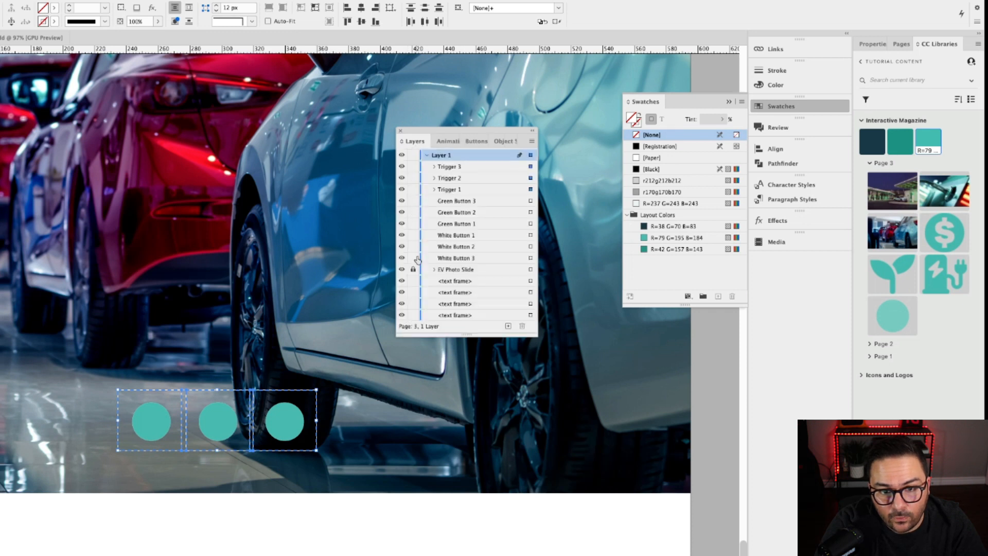
{"action": "left_click_drag", "start_coordinate": [413, 190], "coordinate": [412, 166]}
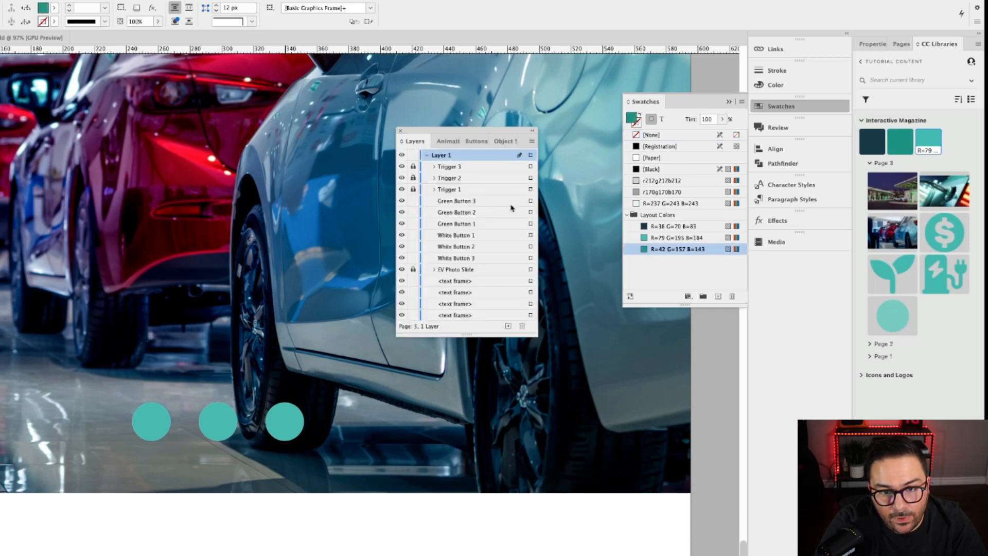
Convert the white circle beneath the leftmost green circle to a button named White Button 1
{"action": "left_click", "coordinate": [530, 201]}
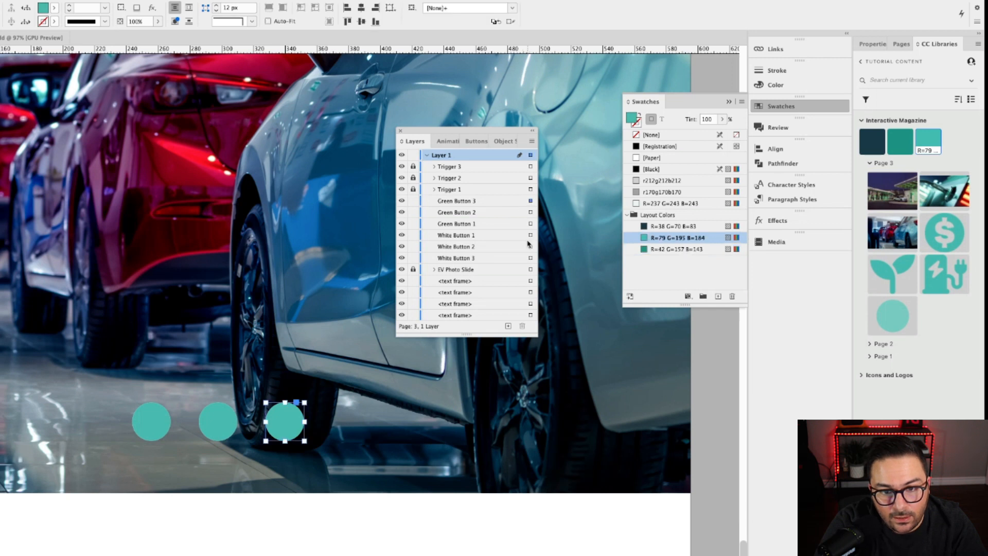
{"action": "left_click", "coordinate": [530, 235]}
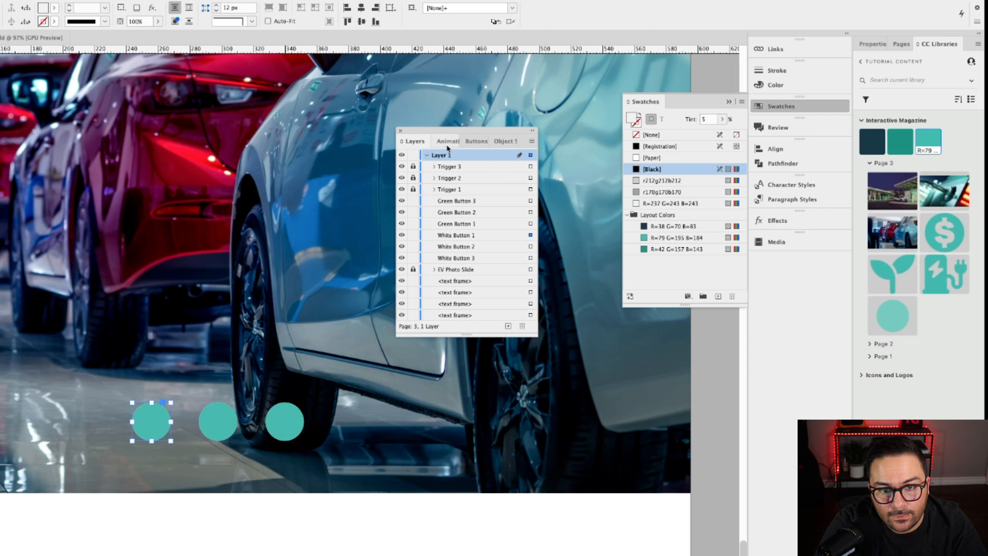
{"action": "left_click", "coordinate": [476, 141]}
{"action": "left_click", "coordinate": [471, 158]}
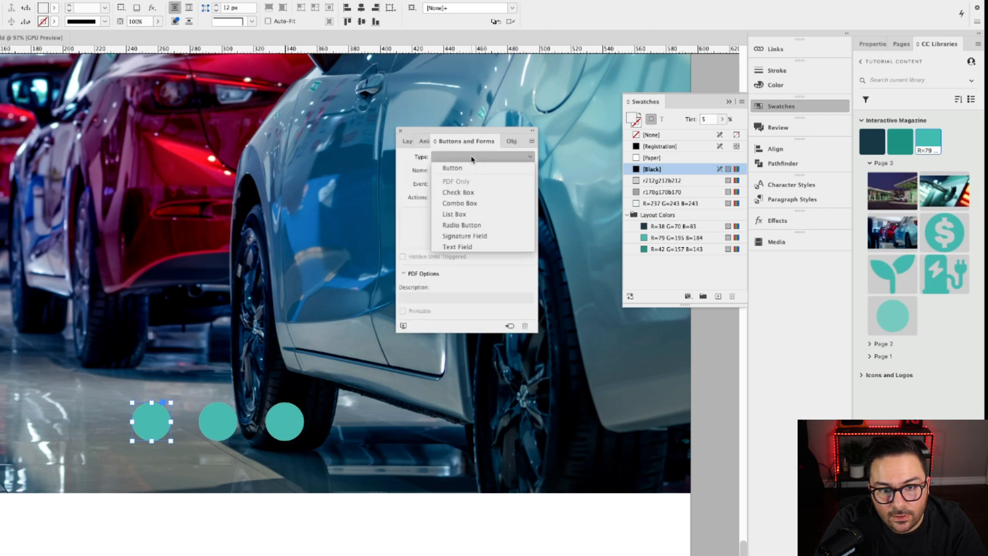
{"action": "left_click", "coordinate": [469, 165]}
{"action": "left_click_drag", "start_coordinate": [463, 171], "coordinate": [433, 171]}
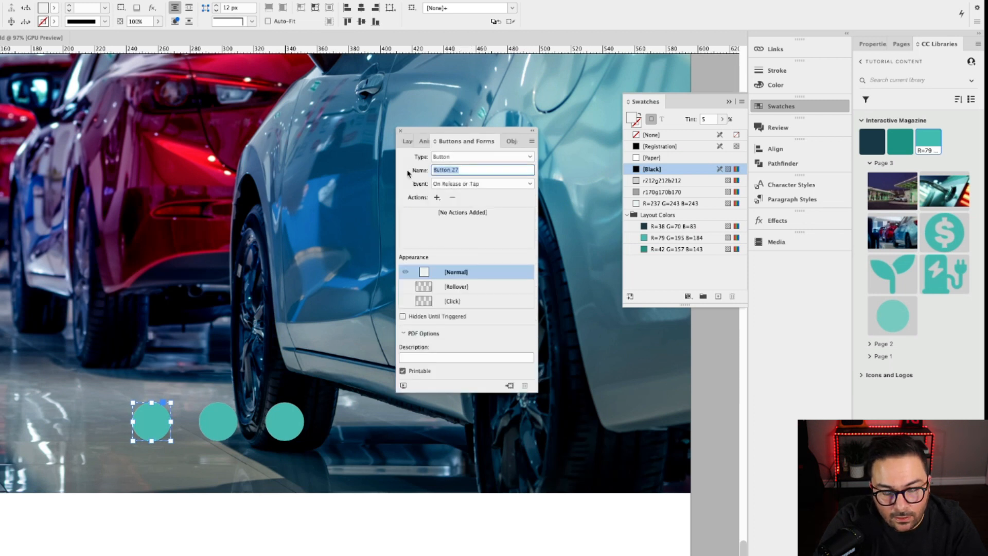
{"action": "type", "text": "White"}
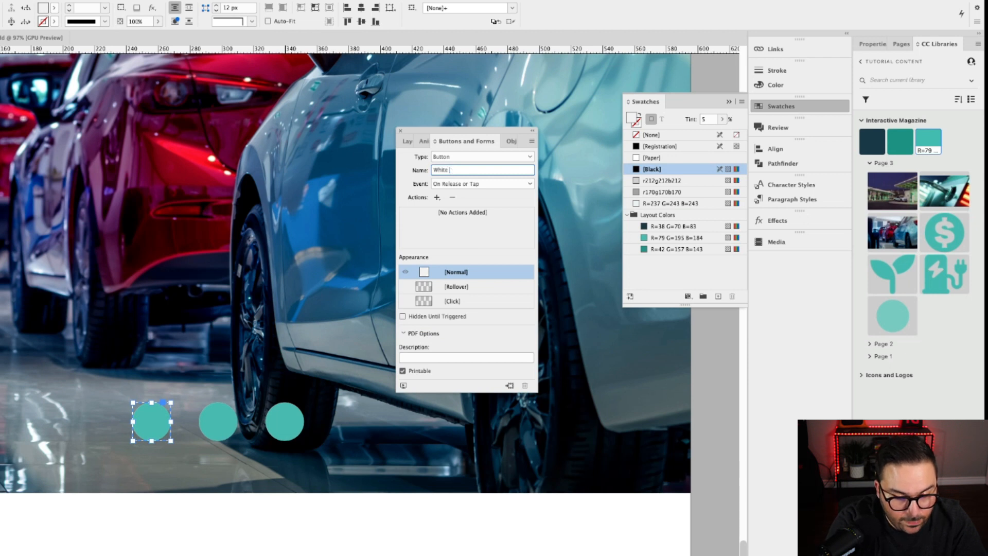
{"action": "type", "text": " Button 1"}
{"action": "key", "text": "Return"}
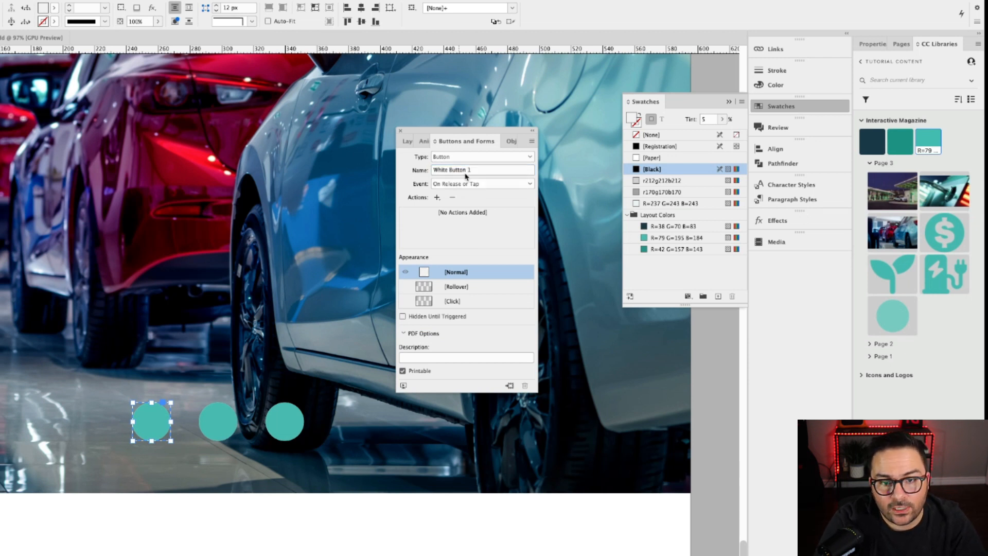
Convert the white circle beneath the middle green circle to a button named White Button 2
{"action": "left_click", "coordinate": [407, 142]}
{"action": "left_click", "coordinate": [530, 247]}
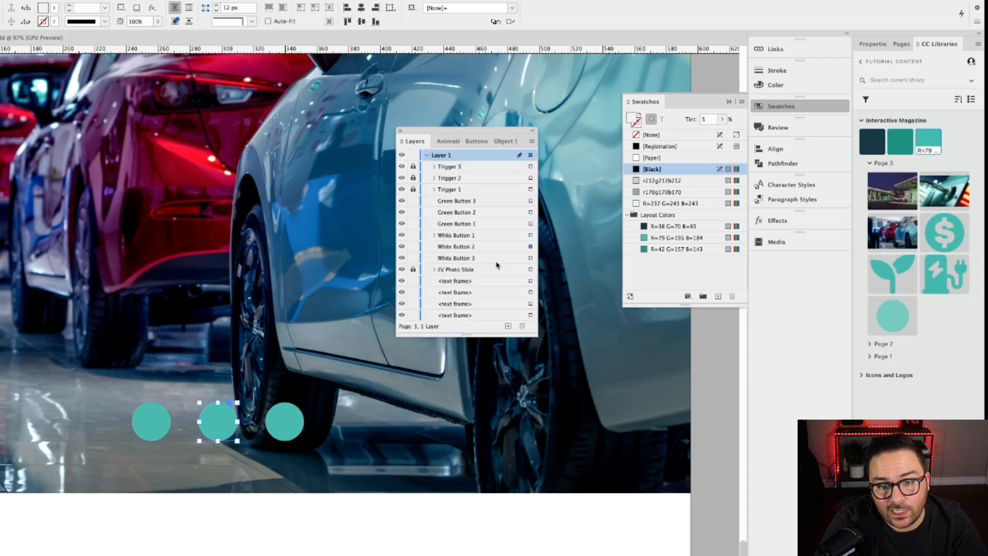
{"action": "left_click", "coordinate": [476, 142]}
{"action": "left_click", "coordinate": [465, 159]}
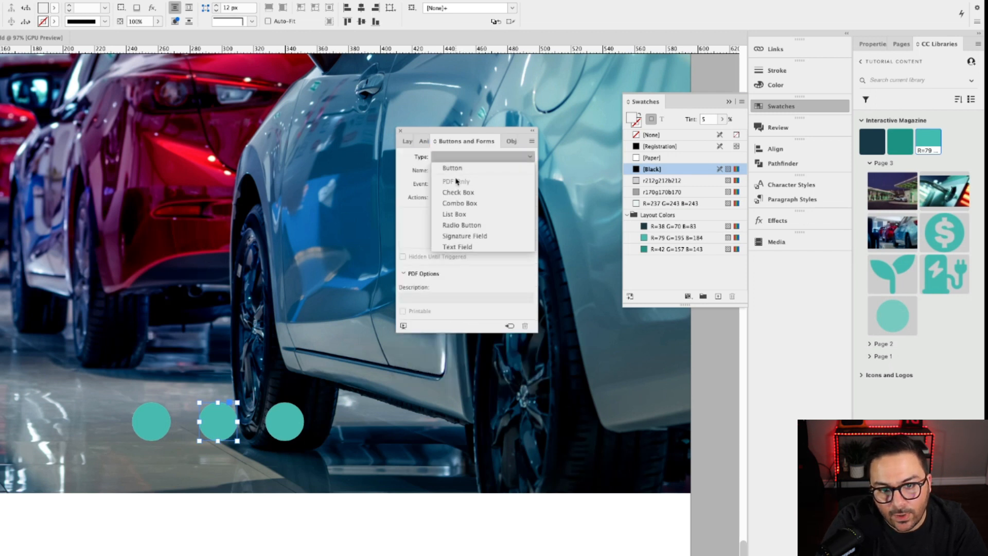
{"action": "left_click", "coordinate": [453, 168]}
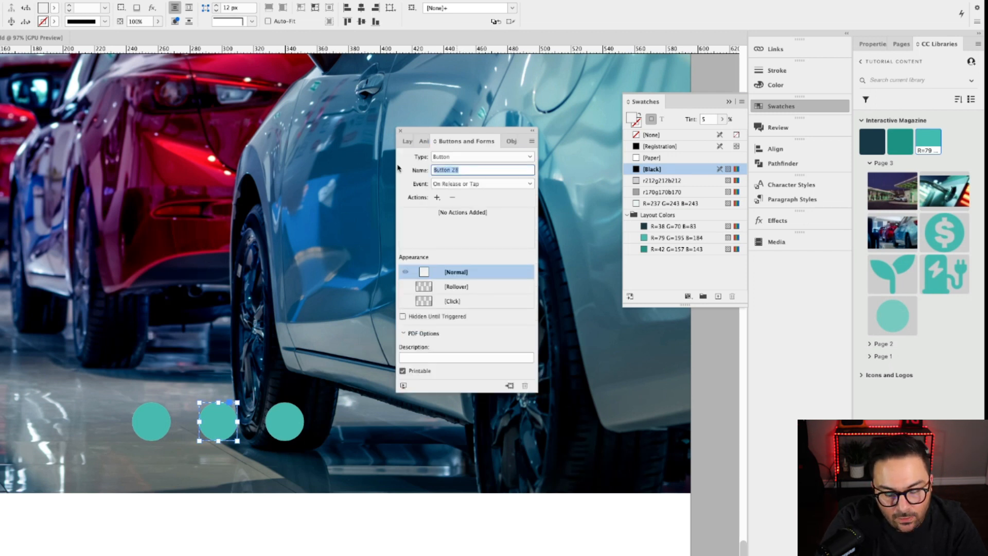
{"action": "type", "text": "White"}
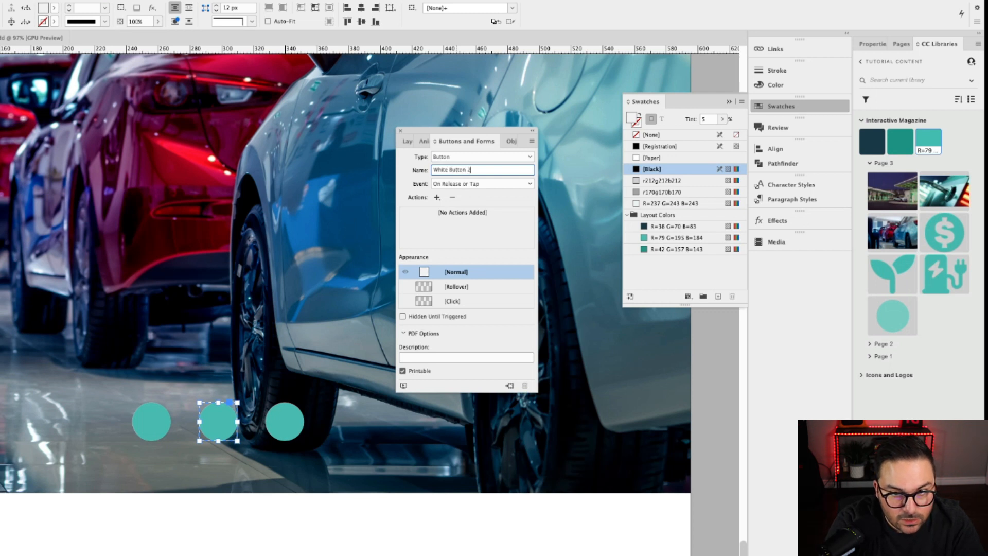
{"action": "type", "text": " Button 2"}
{"action": "key", "text": "Return"}
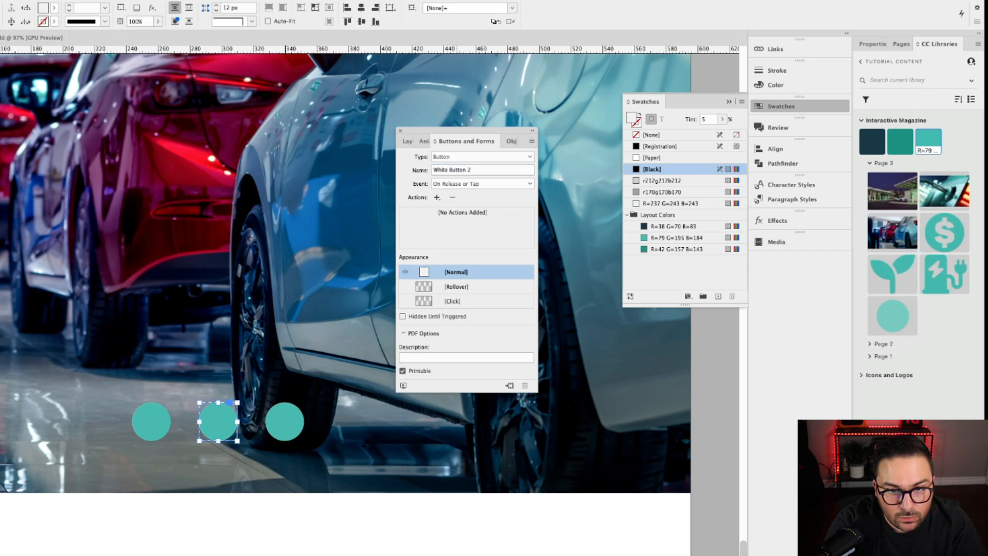
Convert the white circle beneath the rightmost green circle to a button named White Button 3 and deselect it
{"action": "left_click", "coordinate": [407, 141]}
{"action": "left_click", "coordinate": [531, 258]}
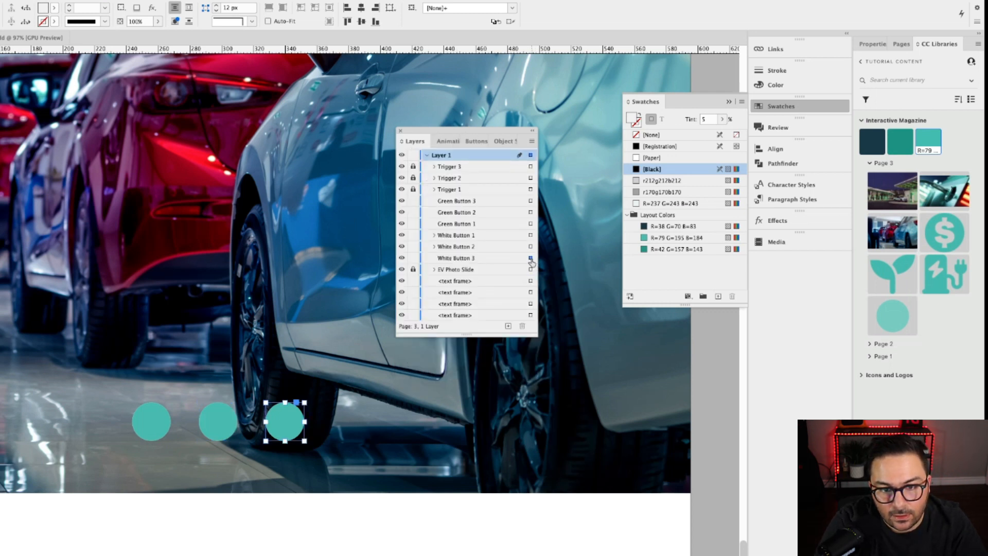
{"action": "left_click", "coordinate": [476, 141]}
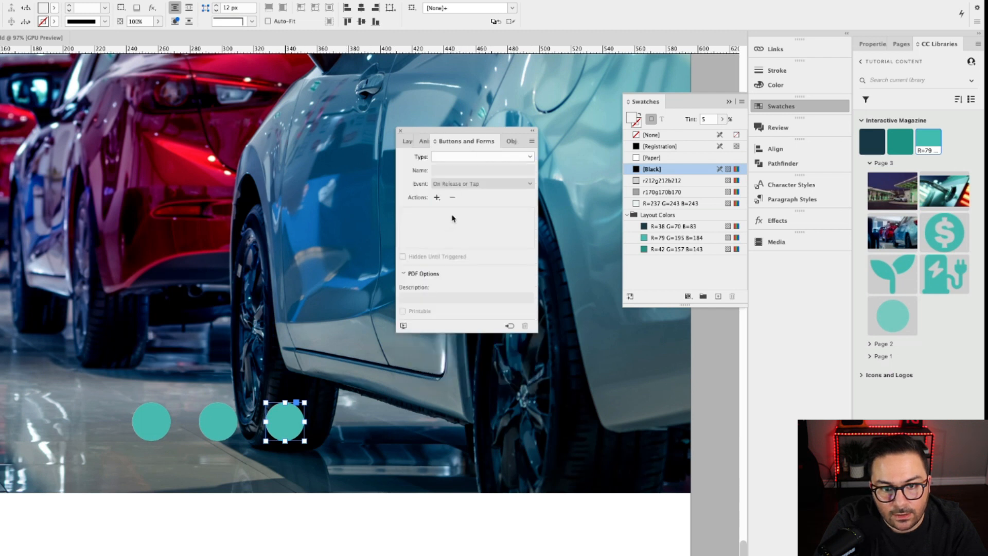
{"action": "left_click", "coordinate": [455, 157]}
{"action": "left_click", "coordinate": [461, 172]}
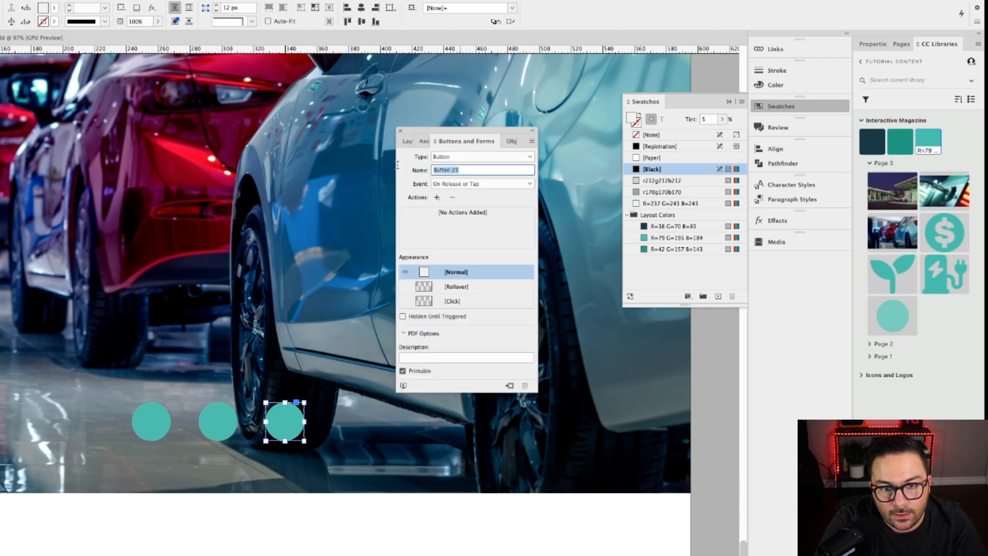
{"action": "type", "text": "White"}
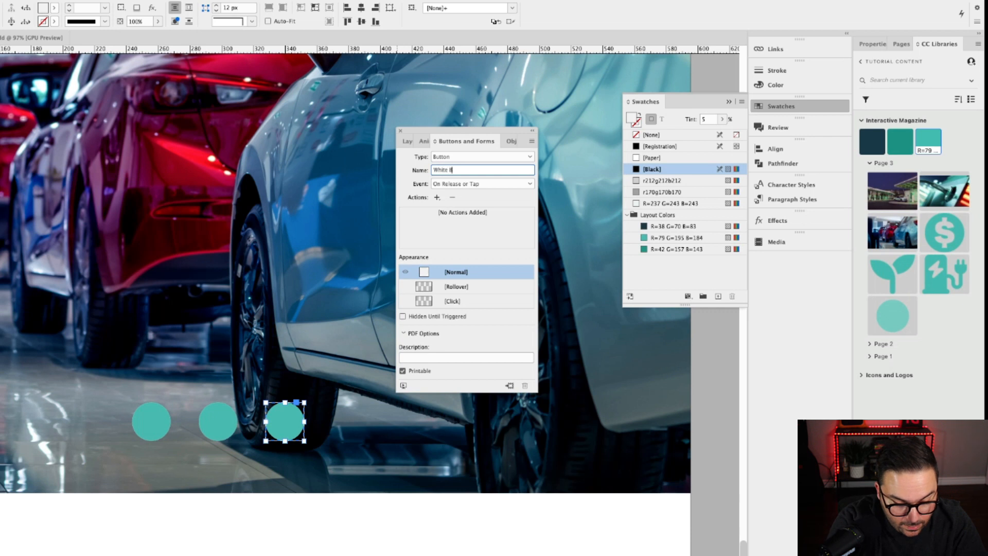
{"action": "key", "text": "Return"}
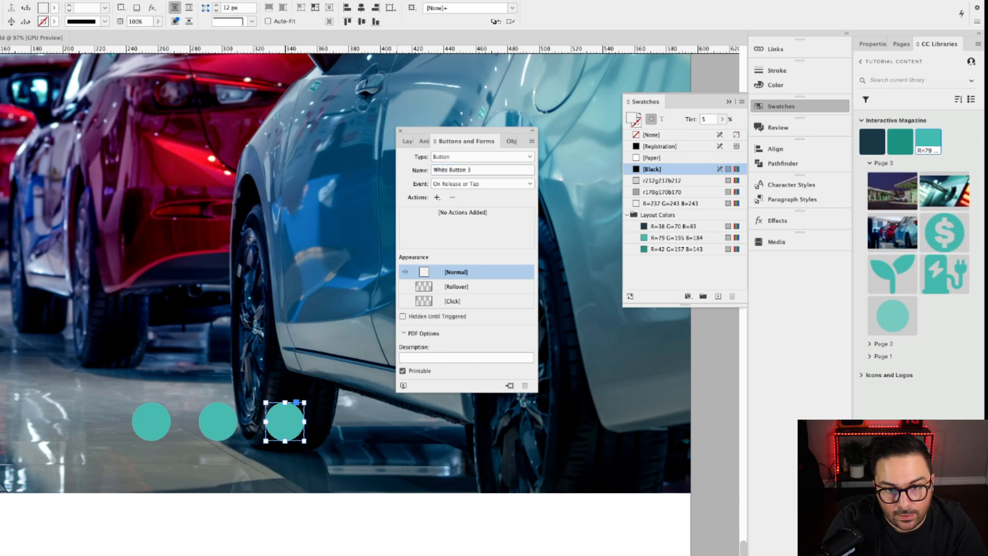
{"action": "left_click", "coordinate": [354, 364]}
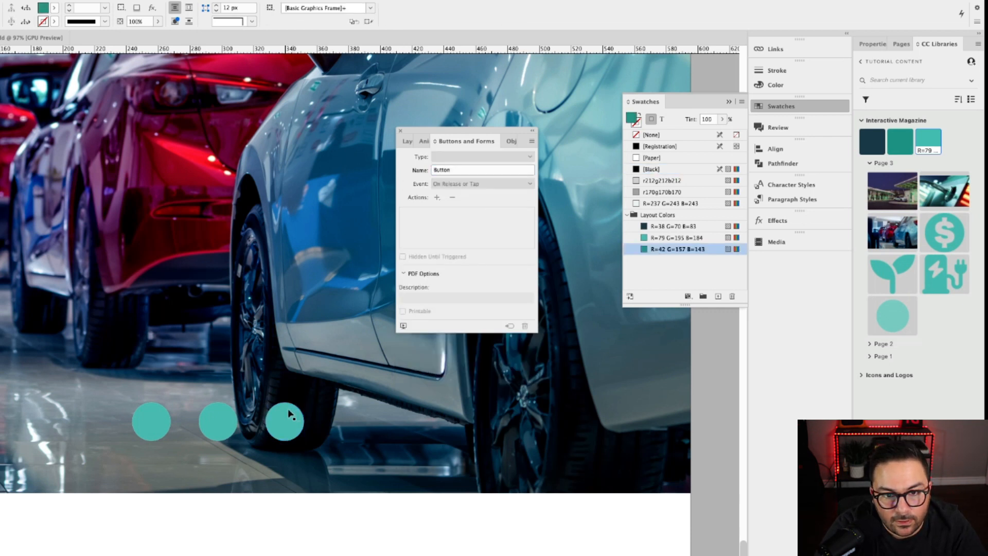
Convert the leftmost green circle to a button named Green Button 1
{"action": "left_click", "coordinate": [170, 422]}
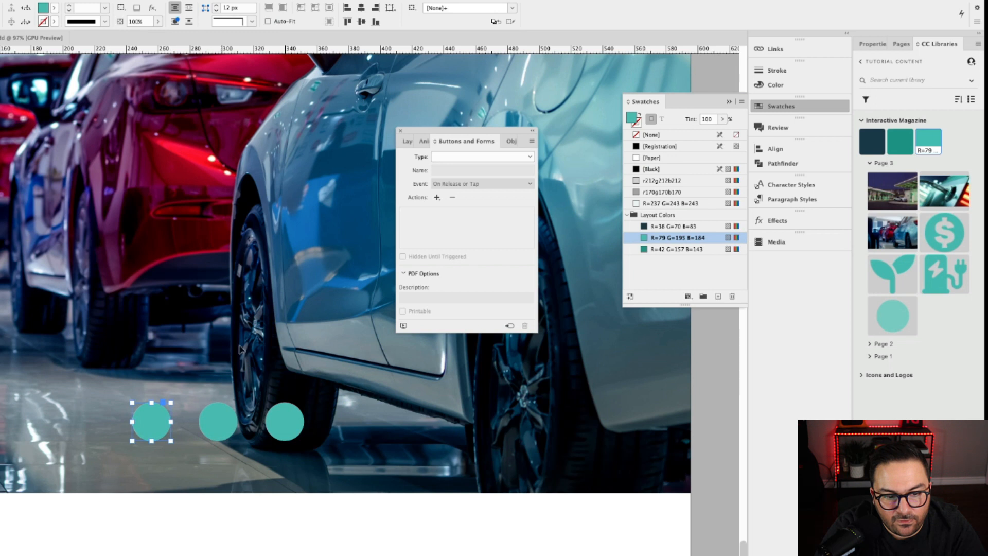
{"action": "left_click", "coordinate": [496, 159]}
{"action": "left_click", "coordinate": [453, 168]}
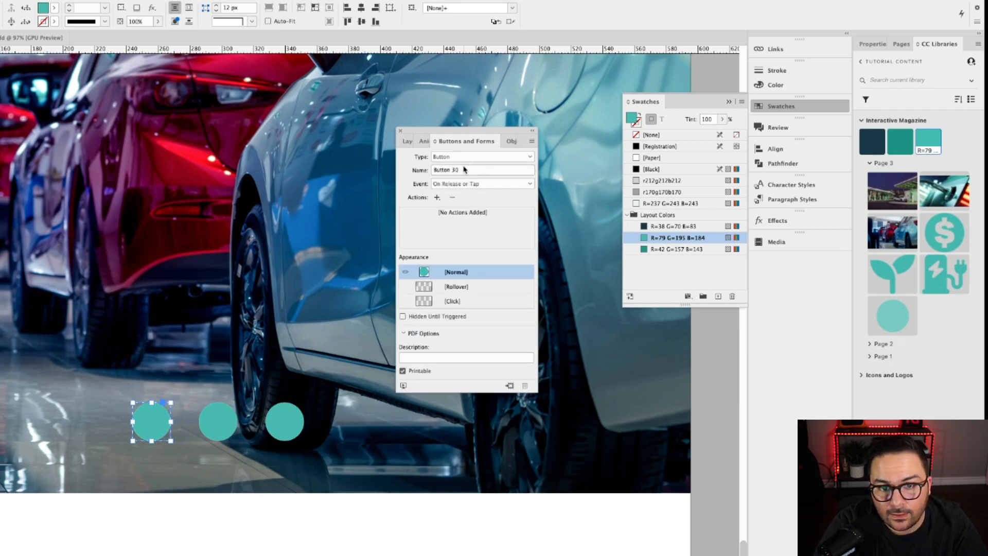
{"action": "left_click_drag", "start_coordinate": [467, 172], "coordinate": [394, 161]}
{"action": "type", "text": "Green"}
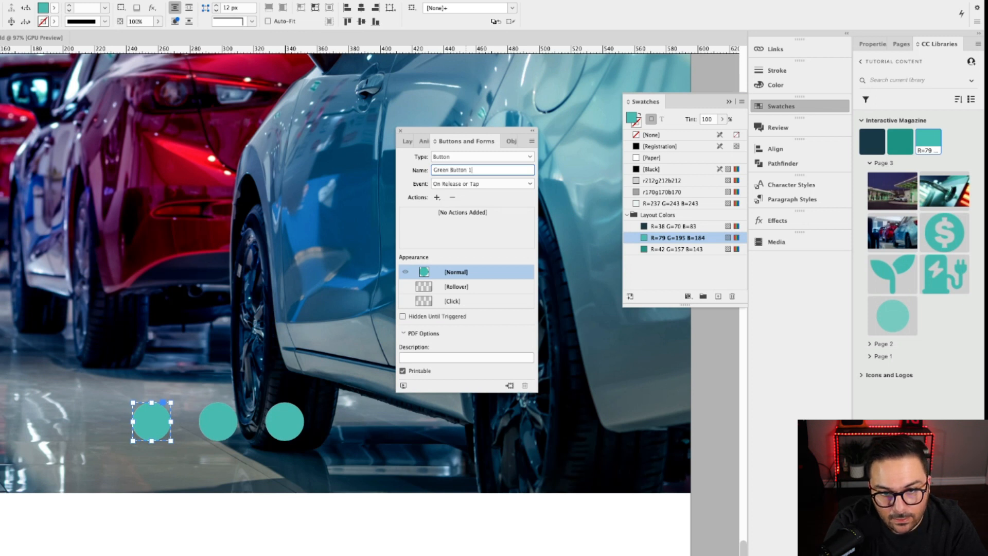
{"action": "key", "text": "Return"}
Delete the middle and rightmost green circles and place duplicates of Green Button 1 exactly over the white circles there
{"action": "left_click", "coordinate": [232, 412]}
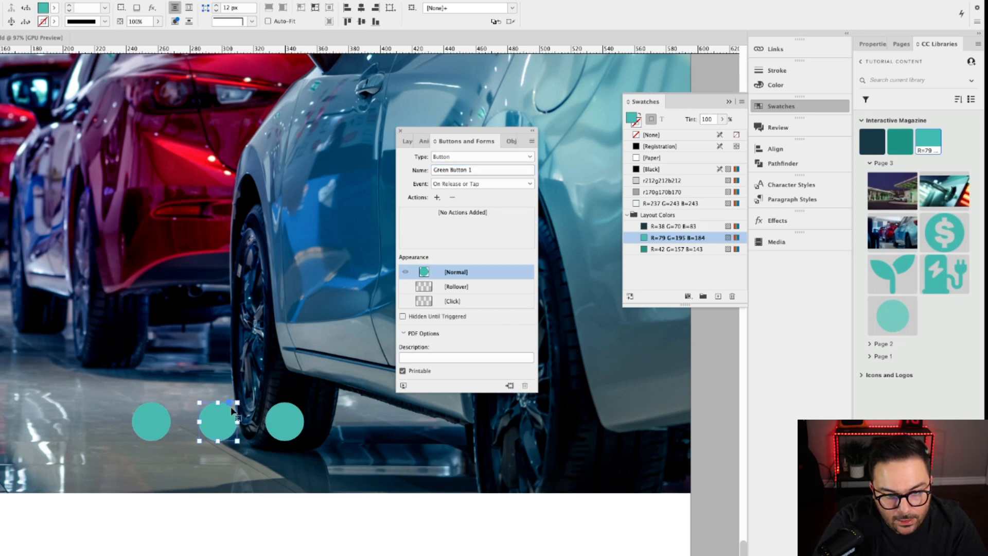
{"action": "left_click", "coordinate": [282, 425]}
{"action": "left_click", "coordinate": [151, 429]}
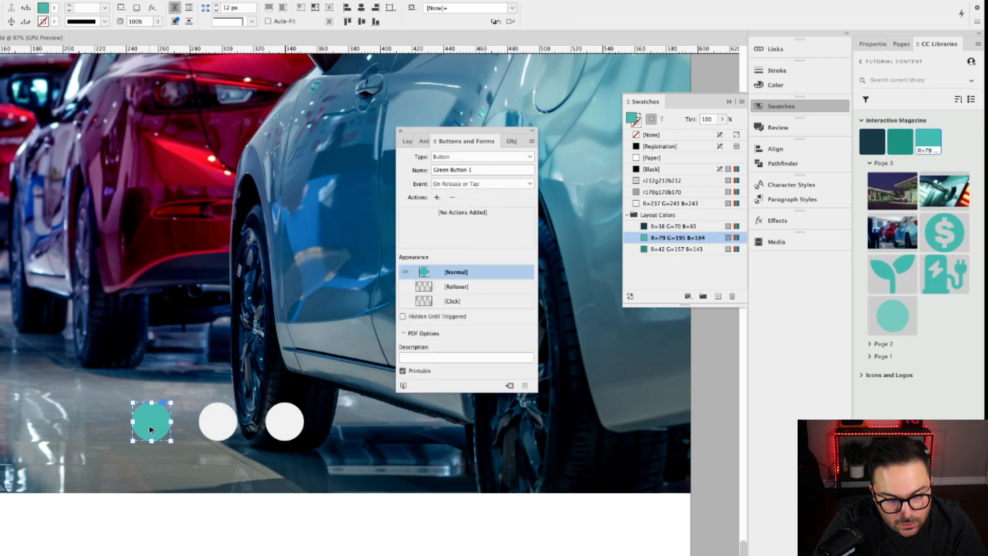
{"action": "left_click_drag", "start_coordinate": [151, 429], "coordinate": [294, 434]}
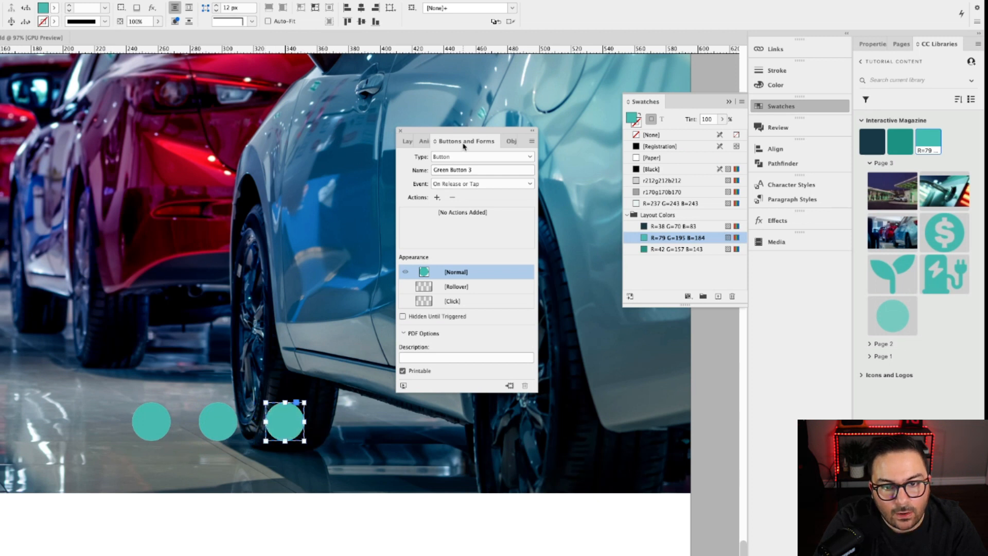
Reorder the green buttons in the layer stack as Green Button 1, 2 and 3 from top to bottom
{"action": "left_click", "coordinate": [407, 141]}
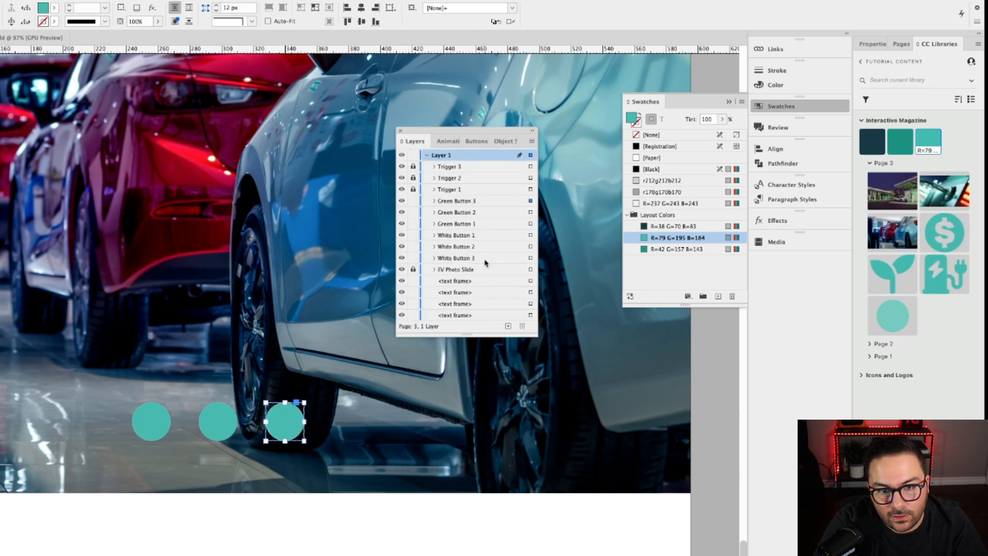
{"action": "mouse_move", "coordinate": [464, 223]}
{"action": "left_mouse_down"}
{"action": "mouse_move", "coordinate": [459, 201]}
{"action": "mouse_move", "coordinate": [462, 213]}
{"action": "left_mouse_up"}
{"action": "left_click", "coordinate": [463, 223]}
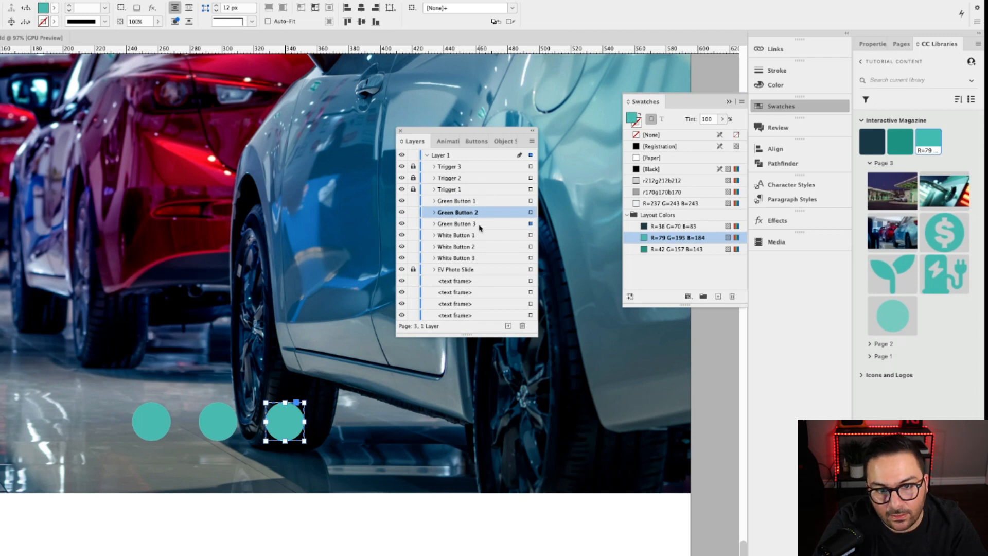
Unlock the trigger buttons, stack them as Trigger 1, 2 and 3 from top to bottom, and lock them again
{"action": "left_click", "coordinate": [451, 189]}
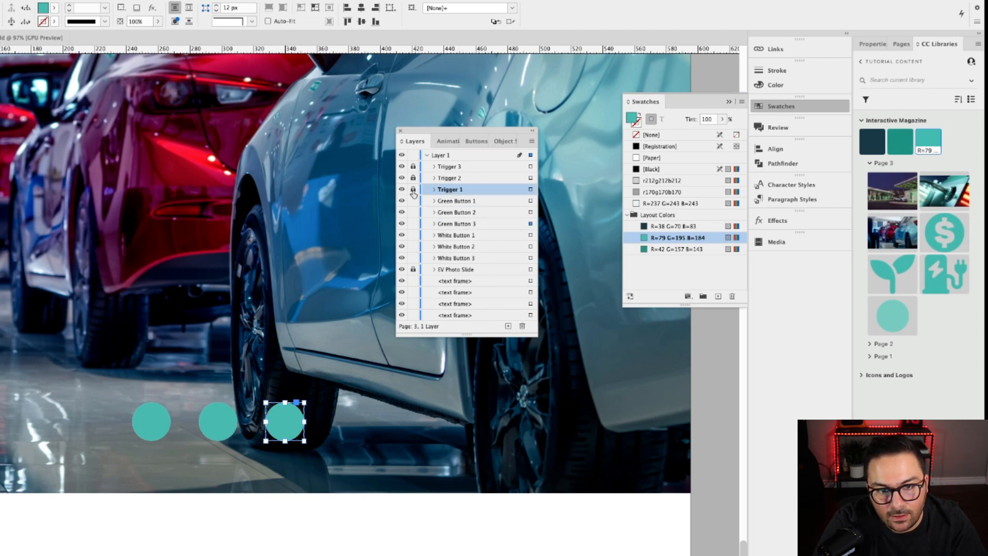
{"action": "left_click_drag", "start_coordinate": [413, 190], "coordinate": [413, 167]}
{"action": "left_click_drag", "start_coordinate": [456, 197], "coordinate": [450, 175]}
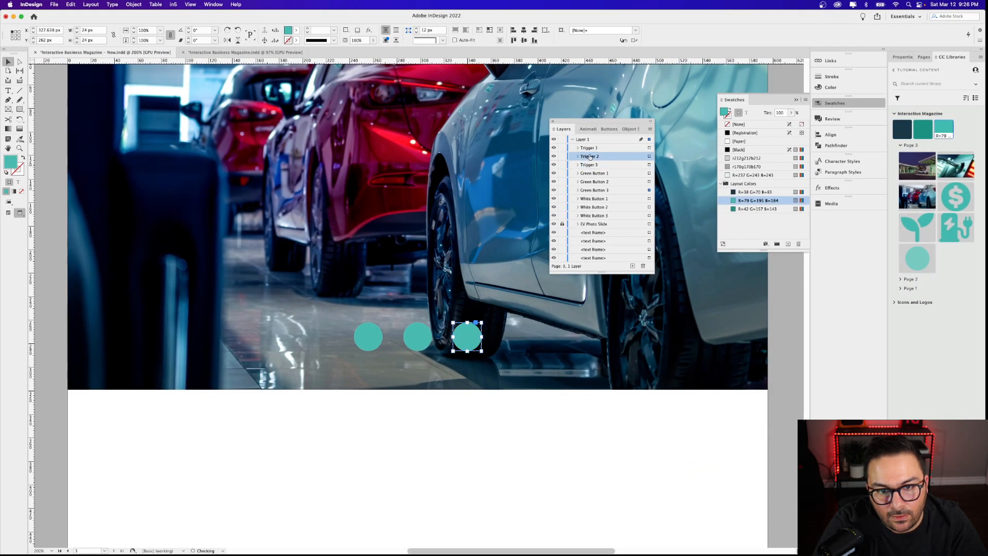
{"action": "left_click_drag", "start_coordinate": [563, 149], "coordinate": [562, 165]}
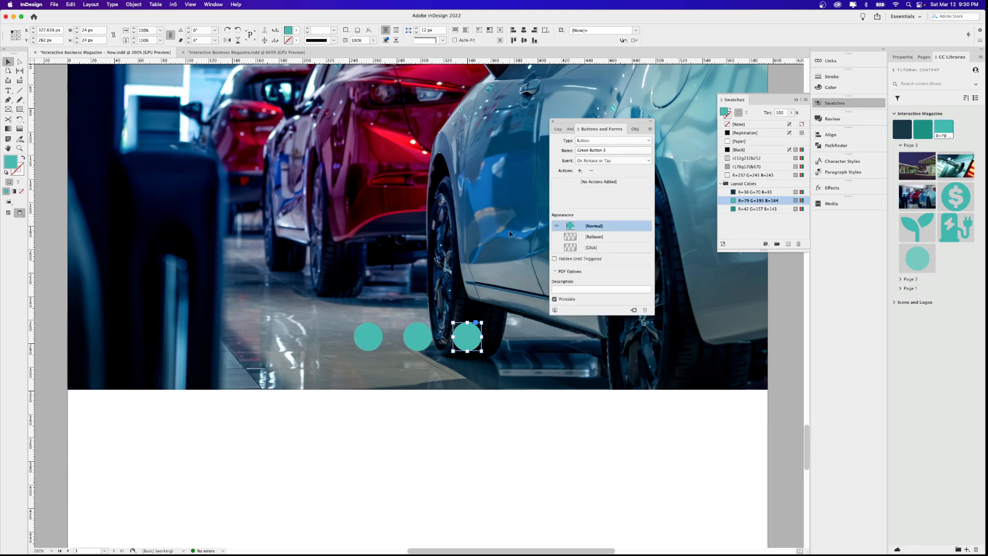
{"action": "left_click", "coordinate": [558, 128]}
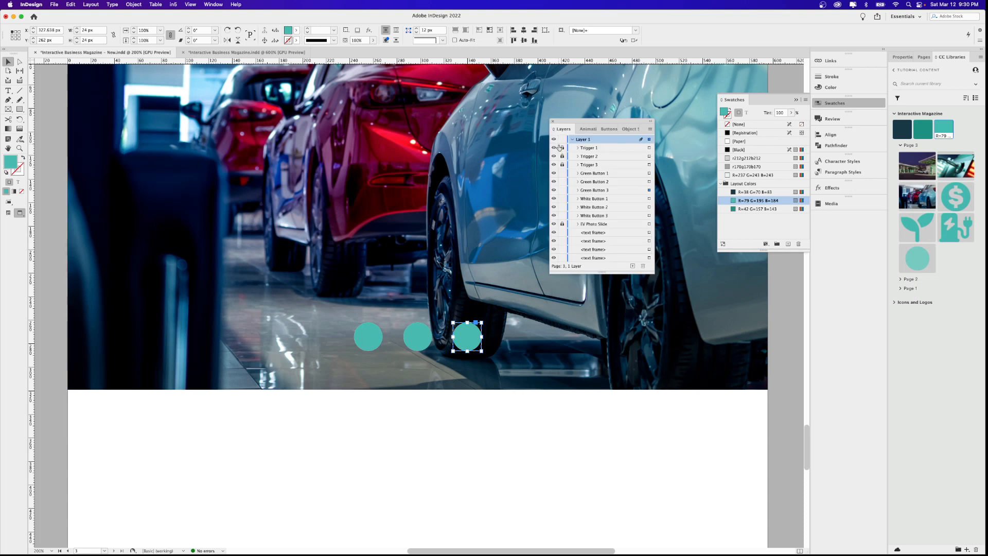
Unlock the three trigger buttons and add a Show/Hide Buttons and Forms action to Trigger 1
{"action": "left_click_drag", "start_coordinate": [563, 147], "coordinate": [563, 166]}
{"action": "left_click", "coordinate": [649, 148]}
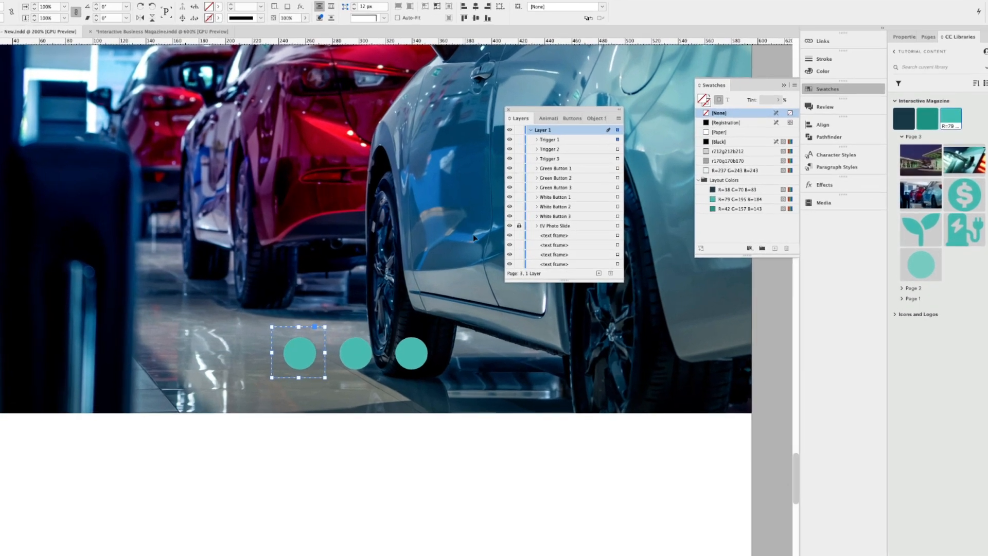
{"action": "left_click", "coordinate": [572, 118]}
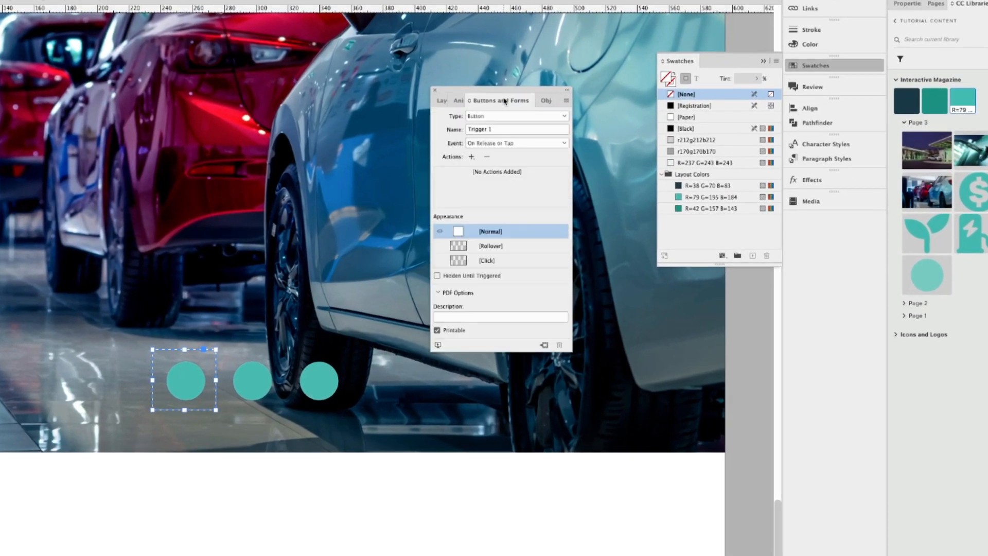
{"action": "left_click", "coordinate": [471, 156]}
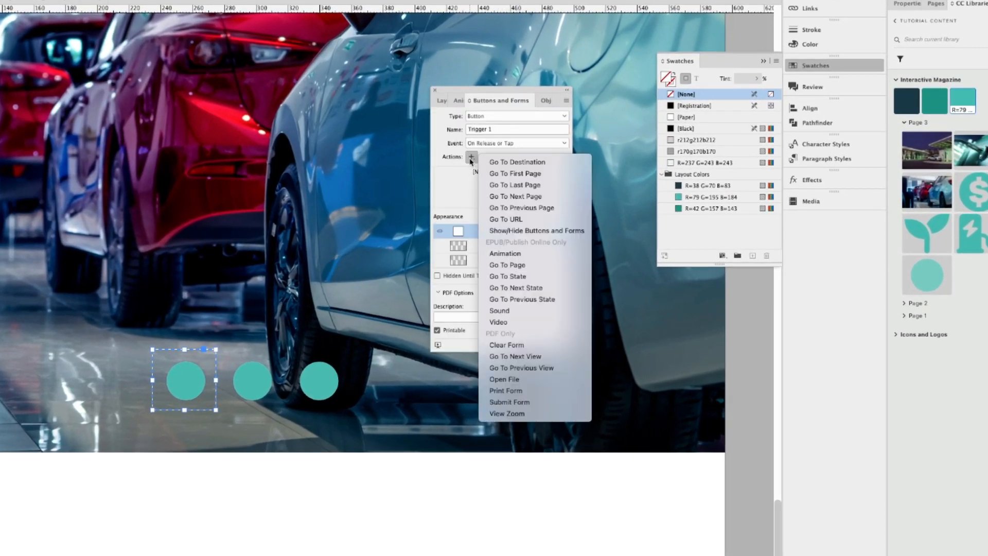
{"action": "left_click", "coordinate": [540, 232]}
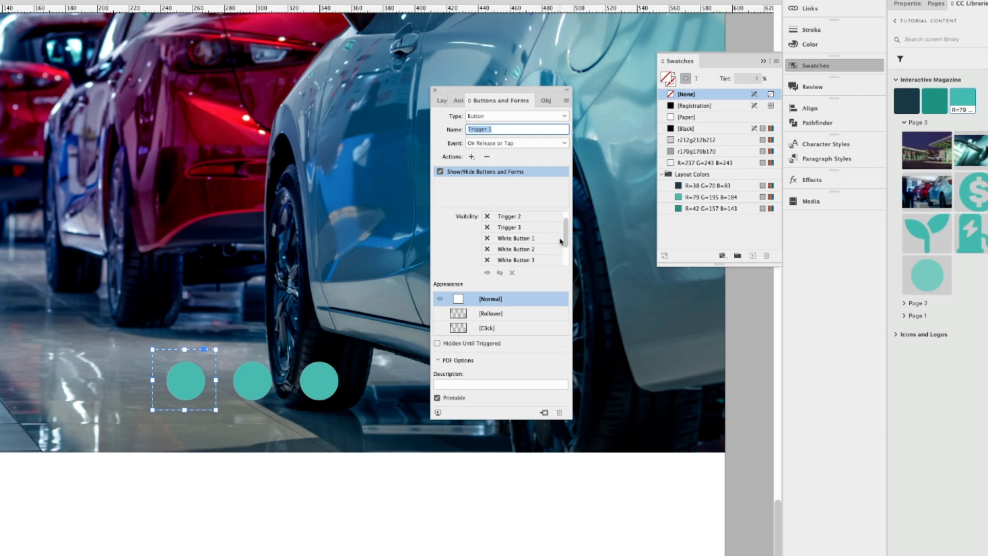
In Trigger 1's visibility action, show Green Button 1 and hide Green Button 2 and Green Button 3
{"action": "left_click_drag", "start_coordinate": [566, 234], "coordinate": [565, 228]}
{"action": "left_click_drag", "start_coordinate": [564, 230], "coordinate": [565, 246]}
{"action": "left_click", "coordinate": [488, 239]}
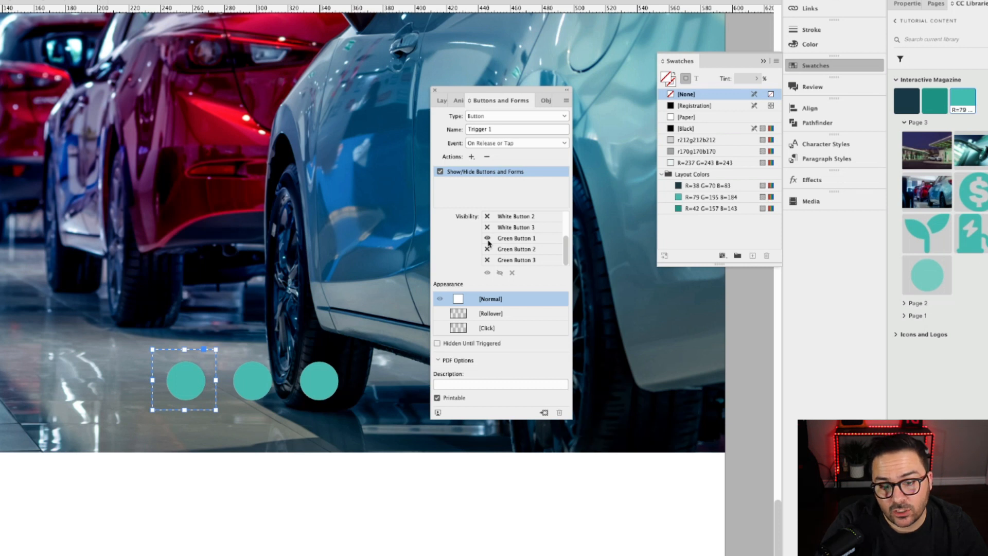
{"action": "left_click", "coordinate": [487, 250]}
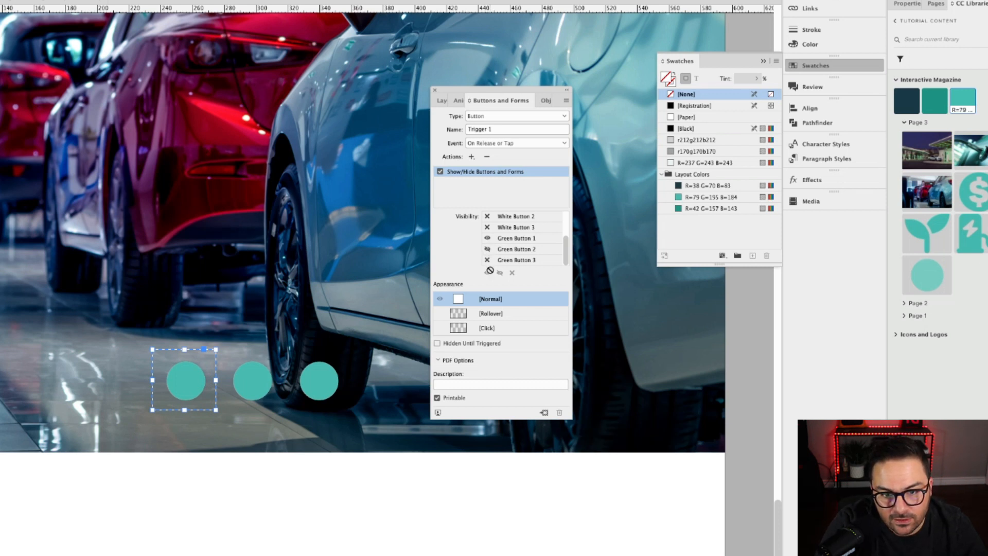
{"action": "left_click", "coordinate": [487, 260]}
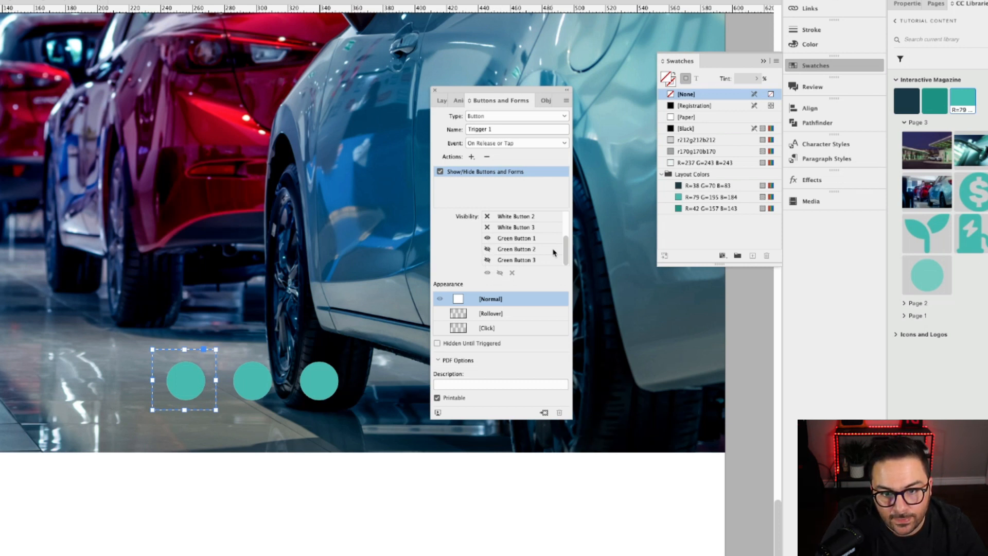
In Trigger 1's visibility action, hide White Button 1 and show White Button 2 and White Button 3
{"action": "left_click_drag", "start_coordinate": [566, 252], "coordinate": [566, 245]}
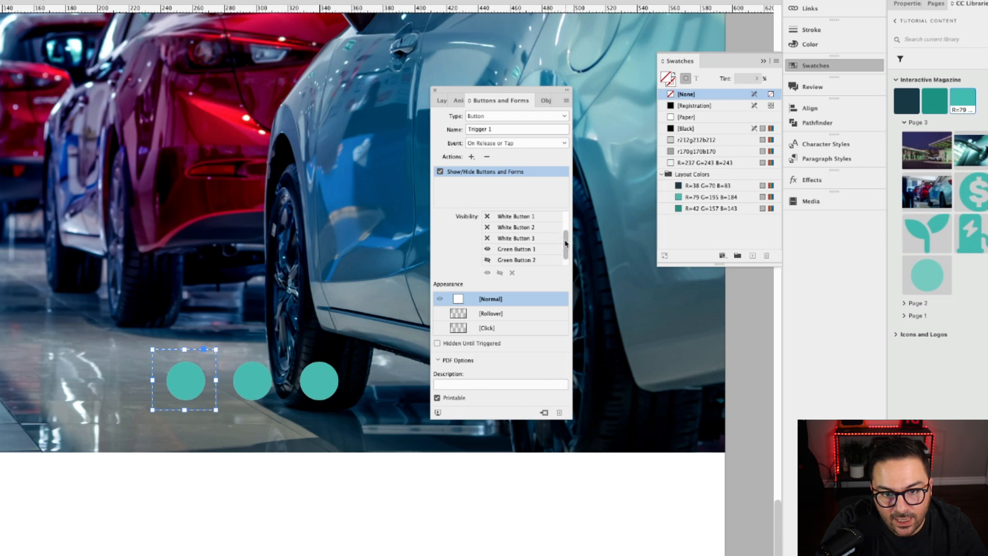
{"action": "left_click", "coordinate": [487, 216]}
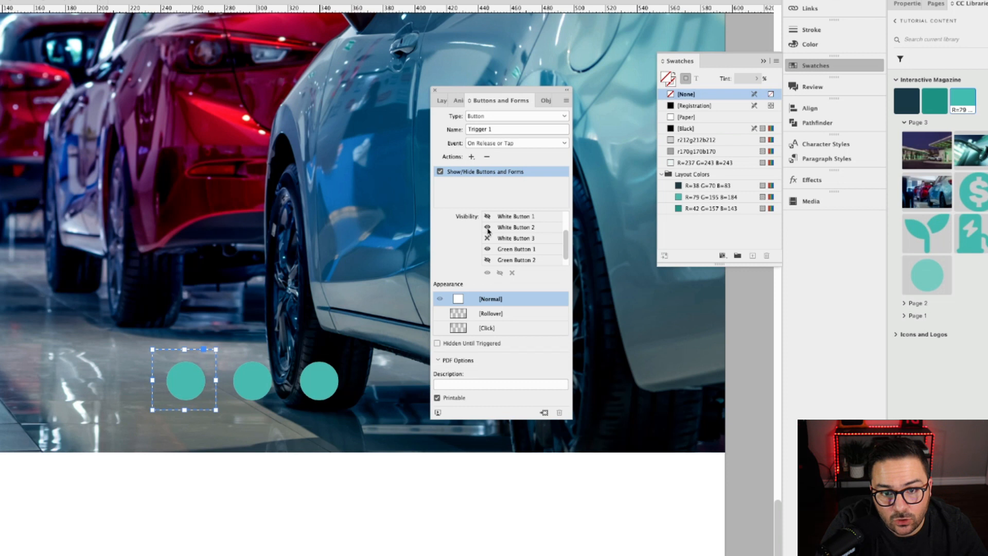
{"action": "left_click", "coordinate": [487, 228]}
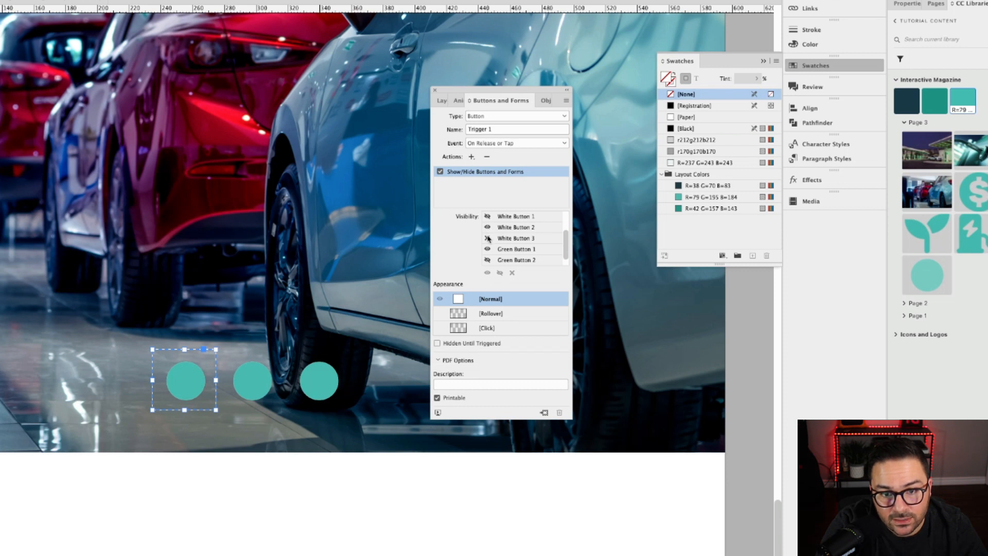
{"action": "scroll", "coordinate": [512, 249], "scroll_direction": "up", "scroll_amount": 1}
{"action": "left_click", "coordinate": [512, 249]}
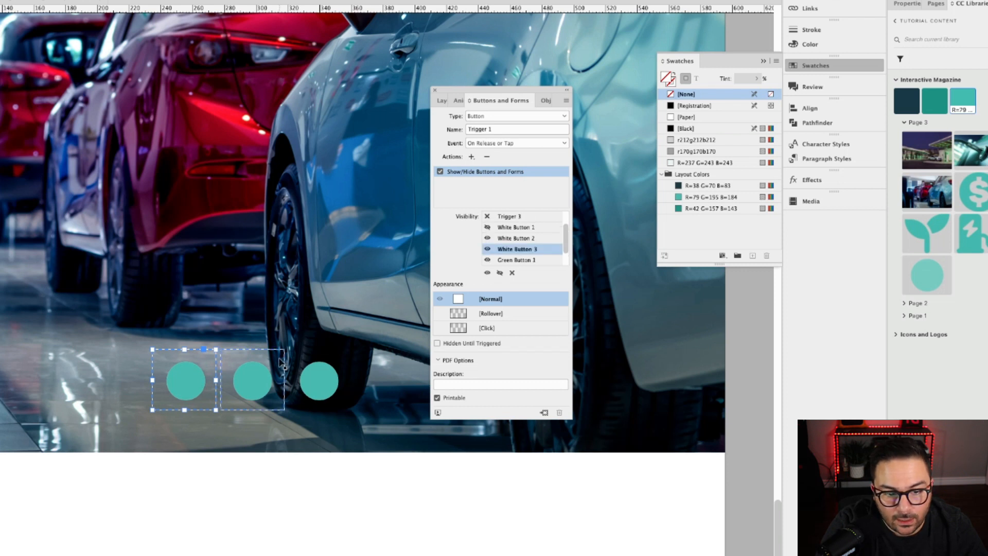
Give Trigger 2 a Show/Hide Buttons and Forms action that shows Green Button 2 and hides Green Buttons 1 and 3
{"action": "left_click", "coordinate": [443, 100]}
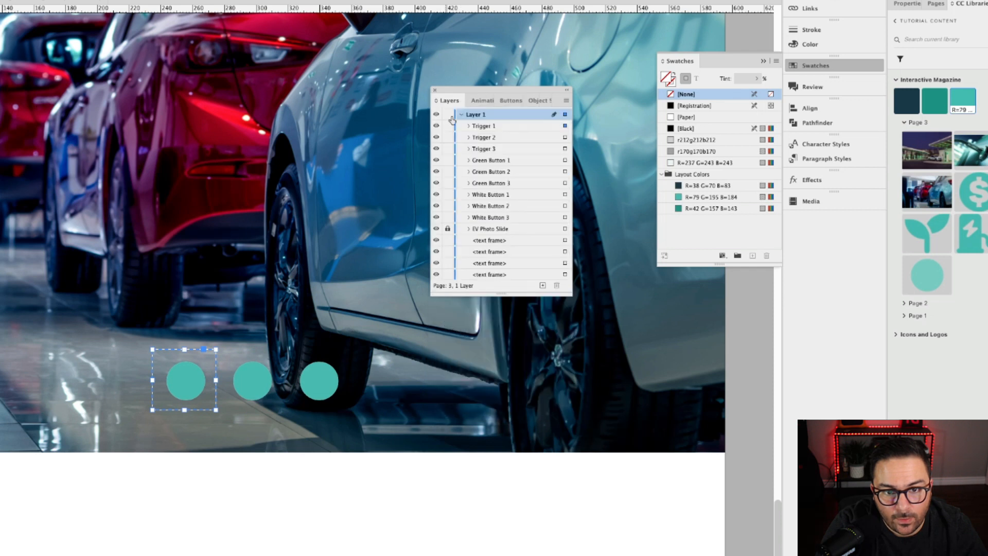
{"action": "left_click", "coordinate": [565, 138]}
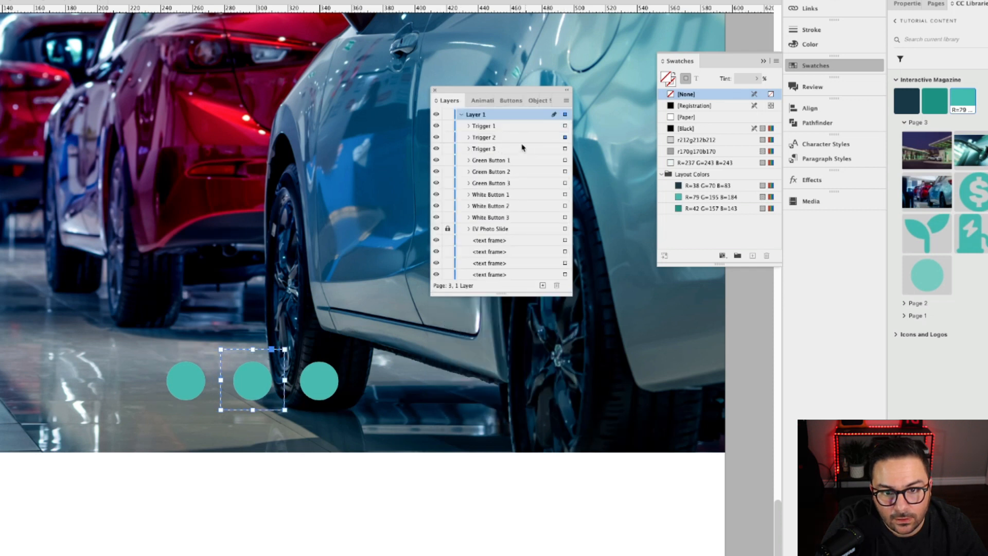
{"action": "left_click", "coordinate": [511, 101]}
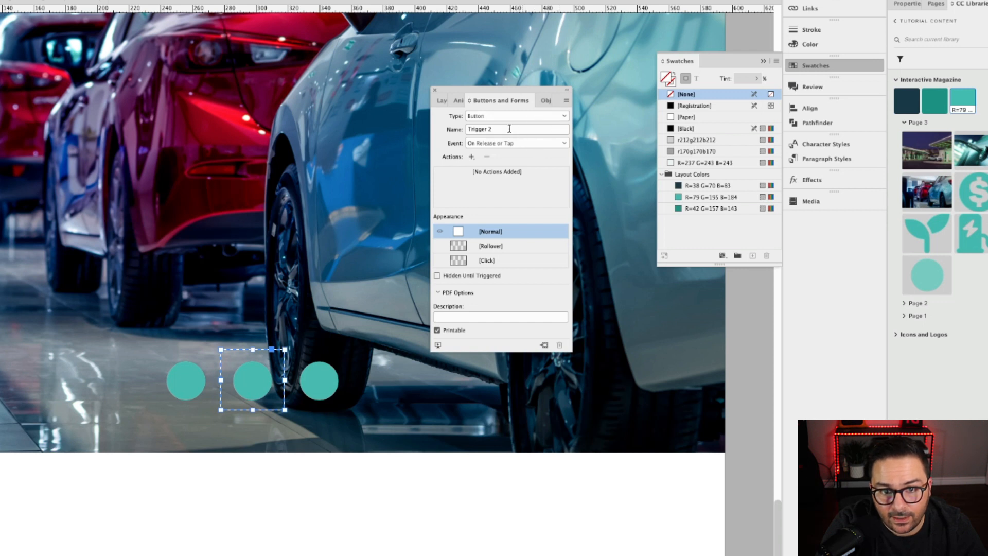
{"action": "left_click", "coordinate": [472, 156]}
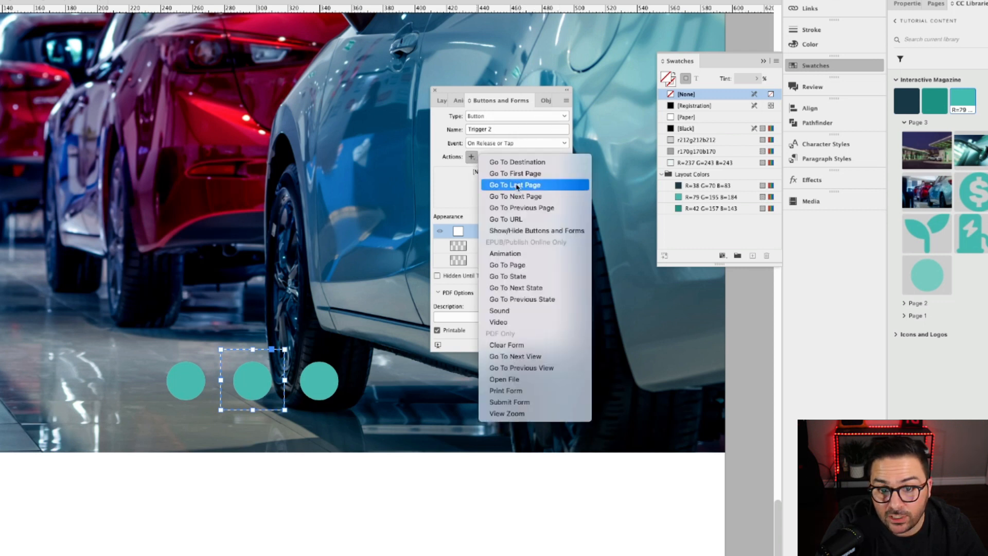
{"action": "left_click", "coordinate": [536, 231]}
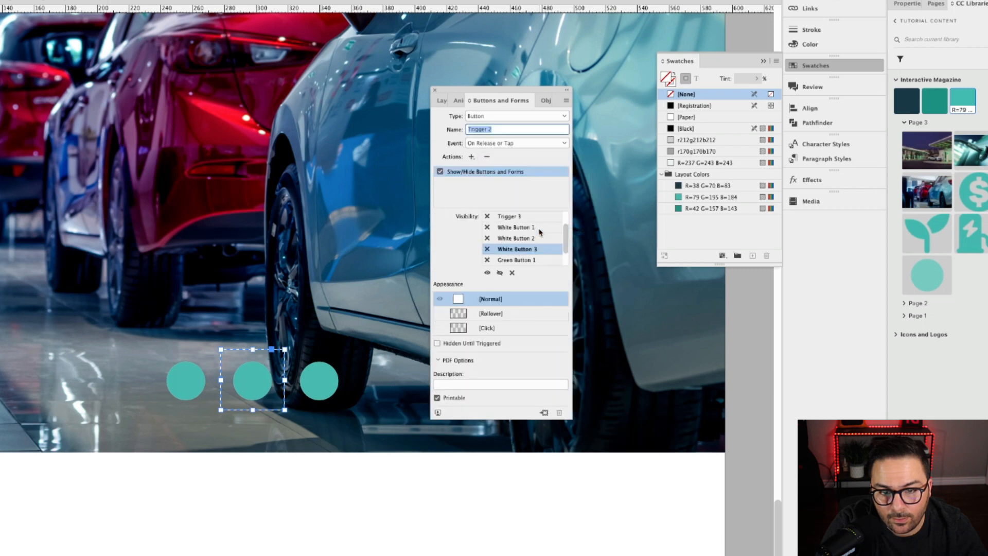
{"action": "mouse_move", "coordinate": [565, 234]}
{"action": "left_mouse_down"}
{"action": "mouse_move", "coordinate": [566, 223]}
{"action": "mouse_move", "coordinate": [566, 247]}
{"action": "left_mouse_up"}
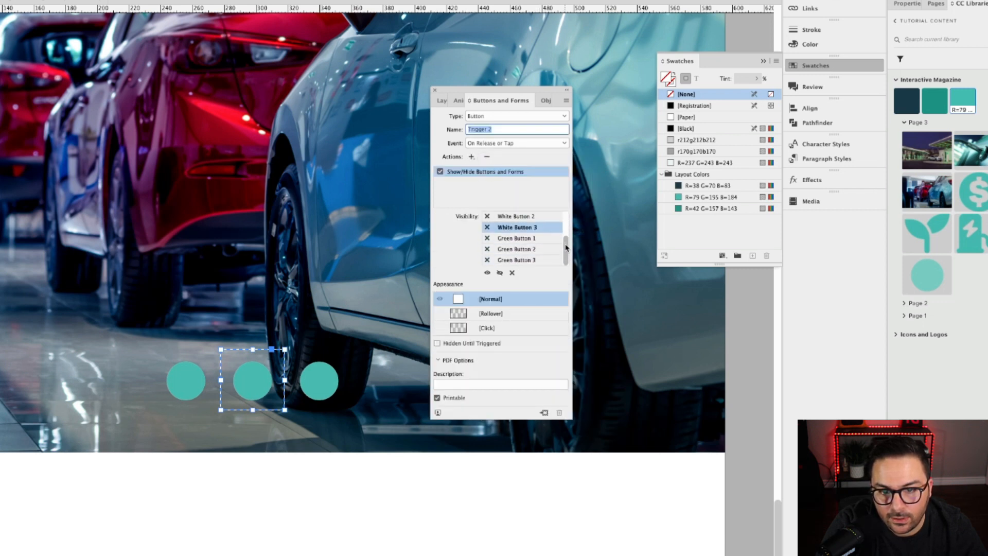
{"action": "left_click", "coordinate": [489, 250]}
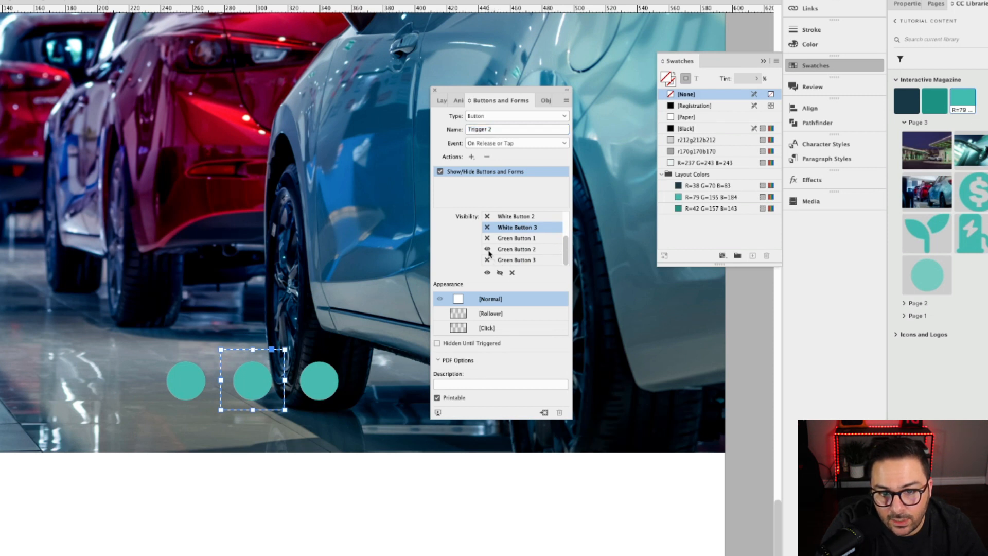
{"action": "left_click", "coordinate": [488, 239]}
{"action": "left_click", "coordinate": [488, 239]}
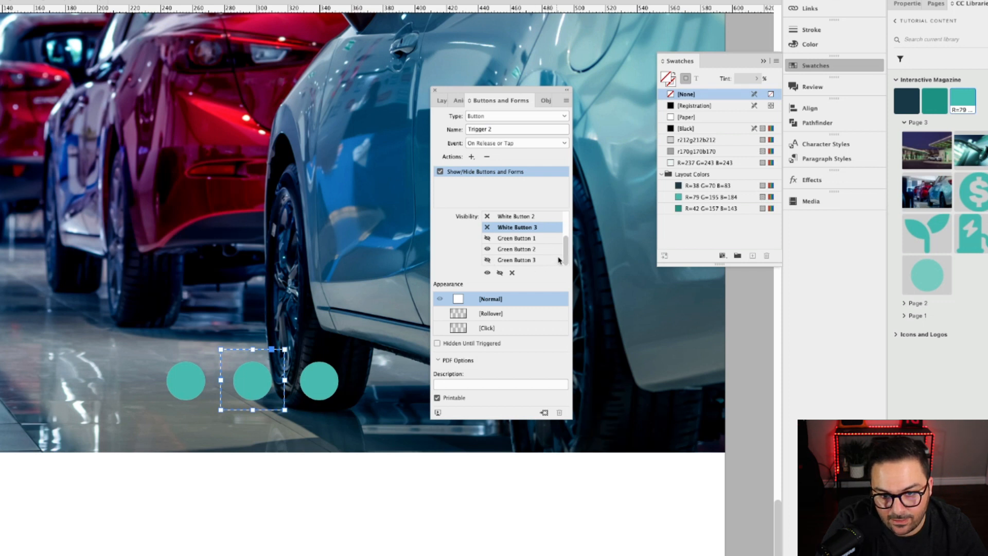
In Trigger 2's visibility action, show White Buttons 1 and 3 and hide White Button 2
{"action": "left_click_drag", "start_coordinate": [565, 253], "coordinate": [566, 241]}
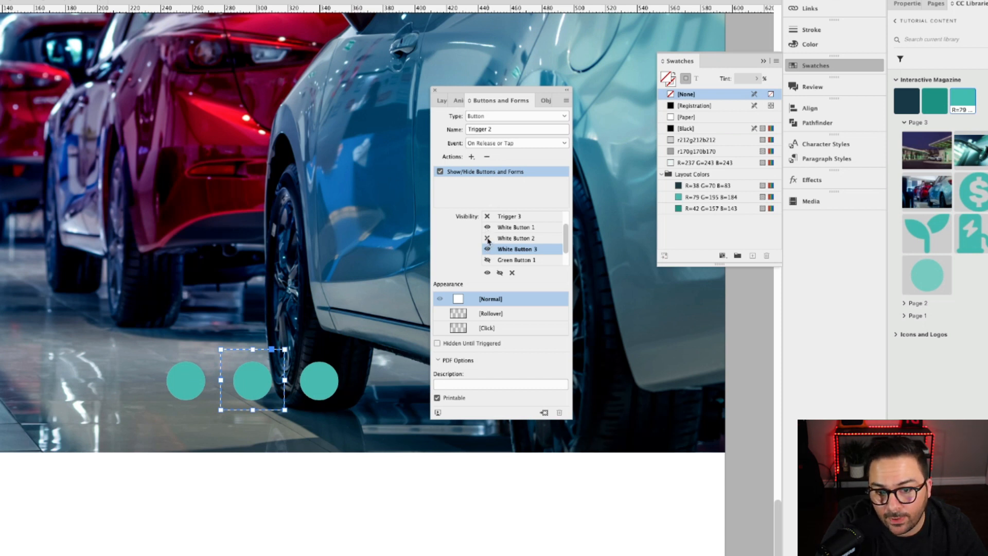
{"action": "left_click", "coordinate": [487, 238]}
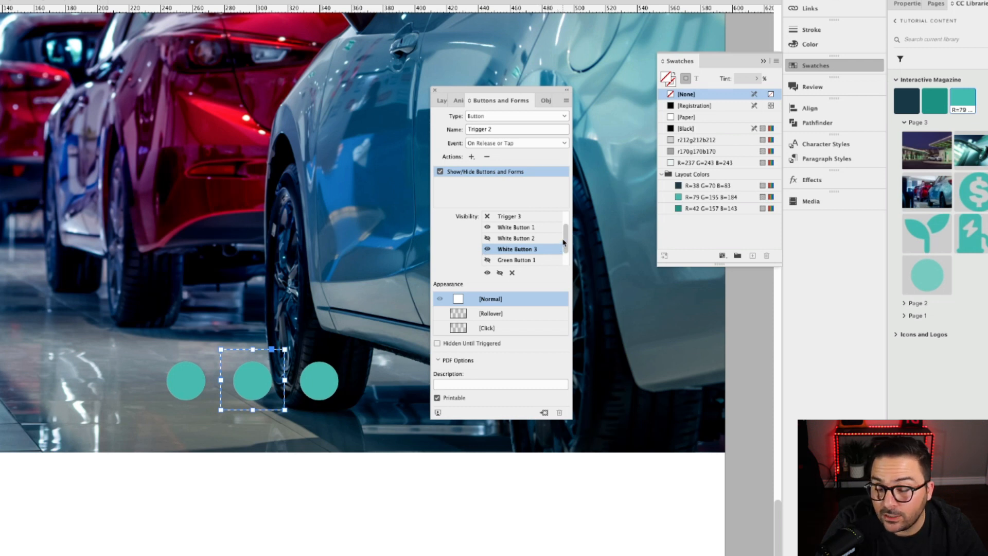
{"action": "left_click_drag", "start_coordinate": [563, 242], "coordinate": [565, 251]}
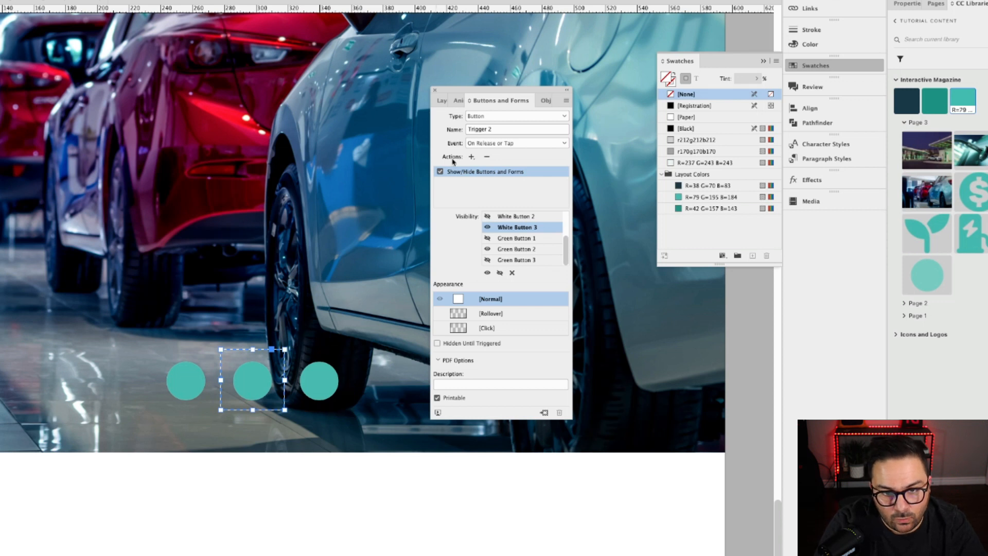
Give Trigger 3 a Show/Hide Buttons and Forms action that shows Green Button 3 and hides Green Buttons 1 and 2
{"action": "left_click", "coordinate": [331, 368]}
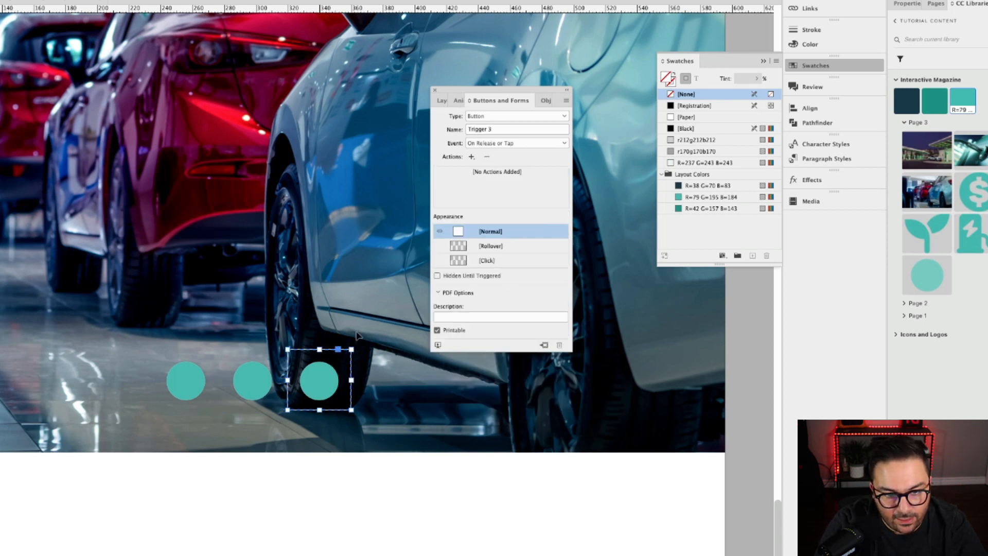
{"action": "left_click", "coordinate": [471, 157]}
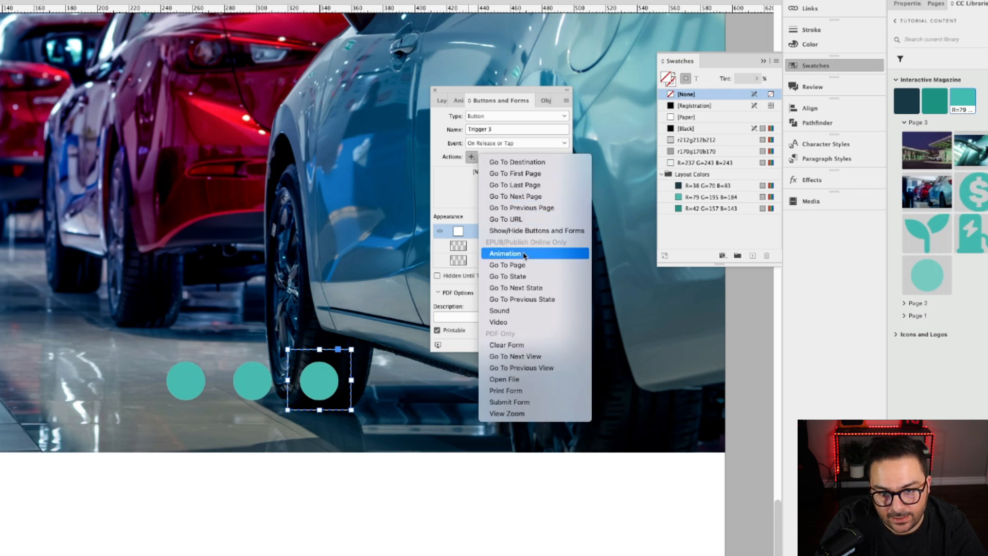
{"action": "left_click", "coordinate": [524, 231]}
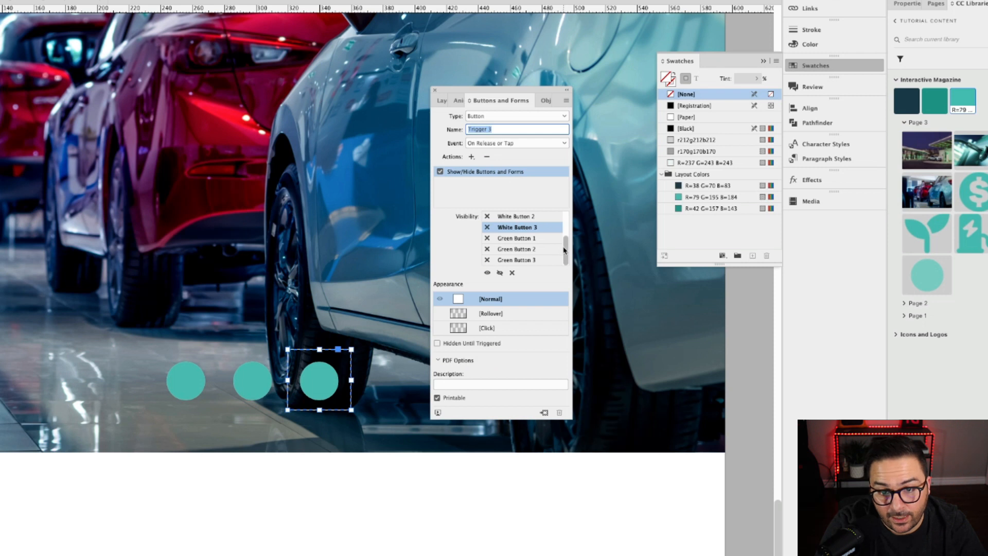
{"action": "left_click", "coordinate": [486, 260]}
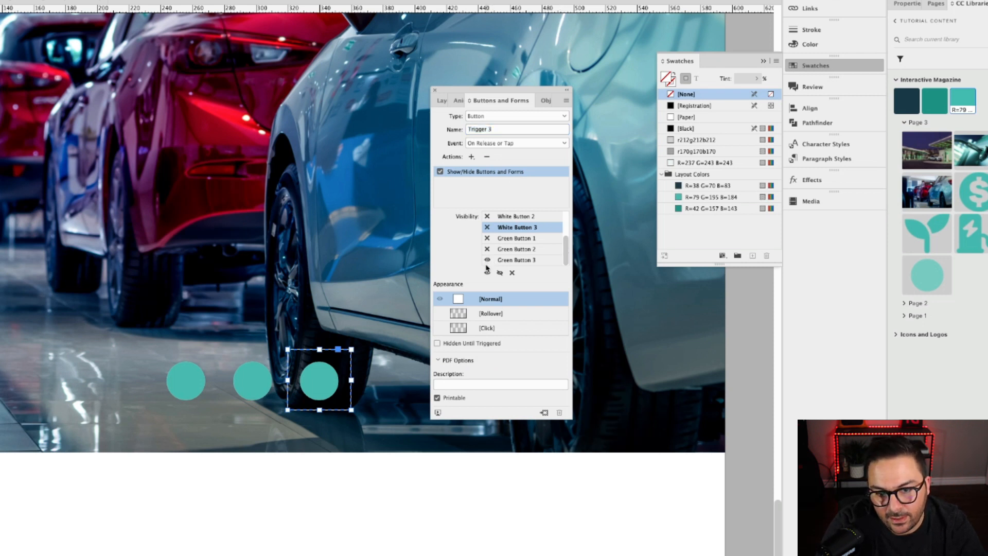
{"action": "left_click", "coordinate": [487, 240]}
{"action": "left_click", "coordinate": [487, 239]}
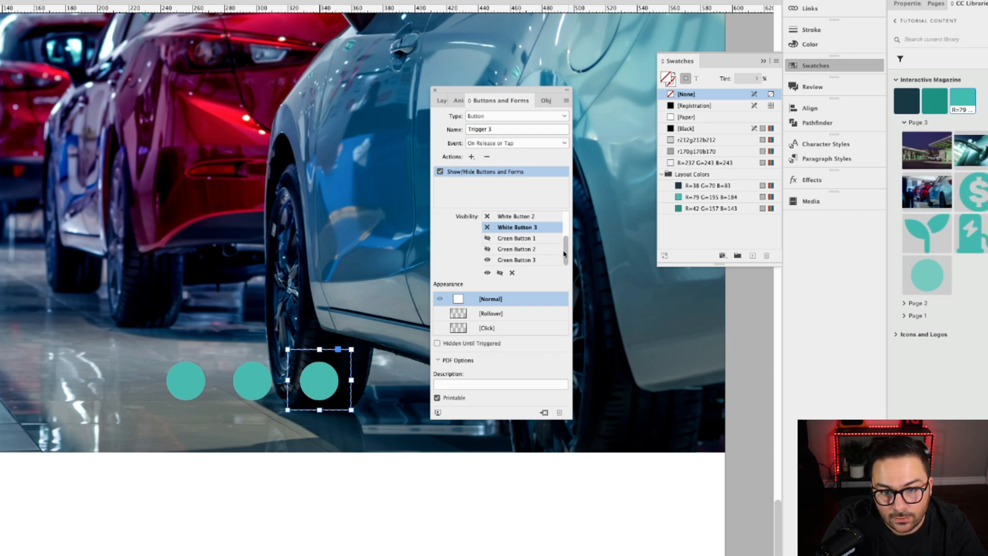
In Trigger 3's visibility action, show White Buttons 1 and 2 and hide White Button 3
{"action": "left_click_drag", "start_coordinate": [565, 241], "coordinate": [565, 227]}
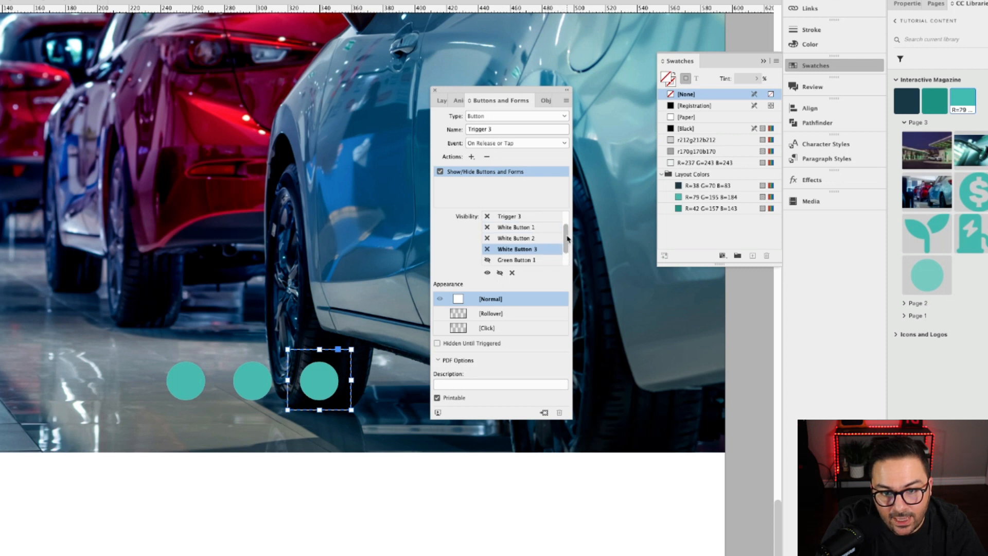
{"action": "left_click", "coordinate": [493, 238]}
{"action": "left_click", "coordinate": [487, 238]}
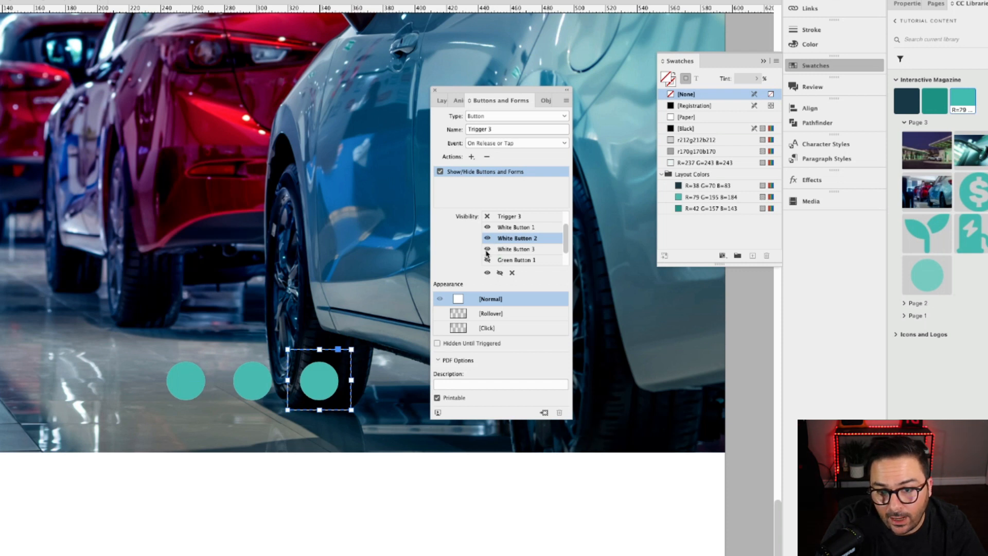
{"action": "left_click", "coordinate": [487, 250]}
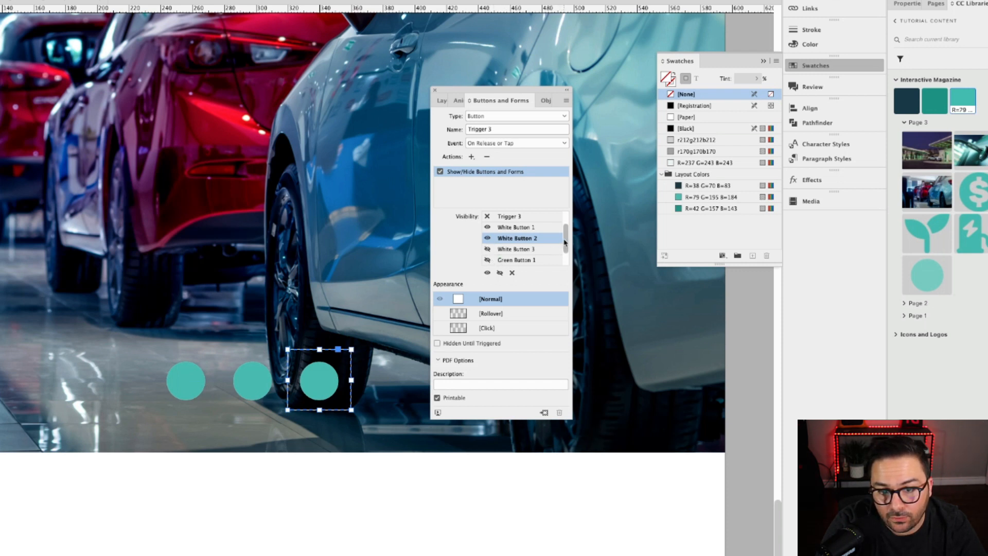
{"action": "scroll", "coordinate": [564, 242], "scroll_direction": "up", "scroll_amount": 2}
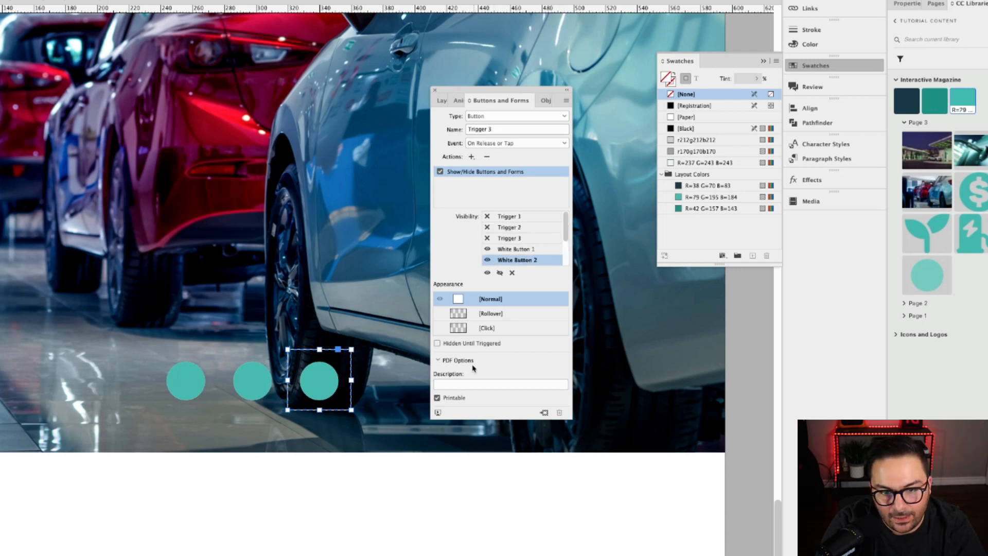
Preview the spread and test all three trigger buttons below the slideshow photo
{"action": "left_click", "coordinate": [438, 413]}
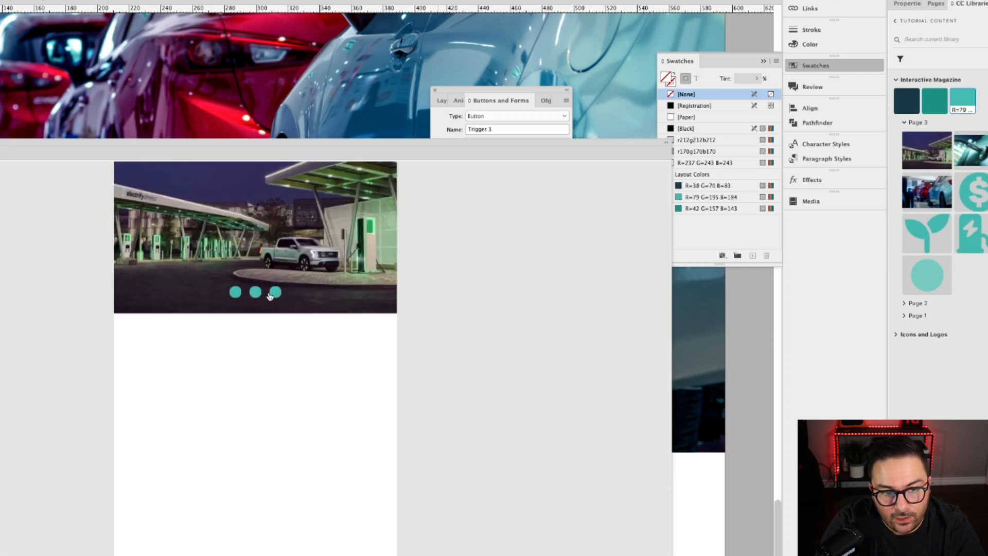
{"action": "left_click", "coordinate": [236, 297]}
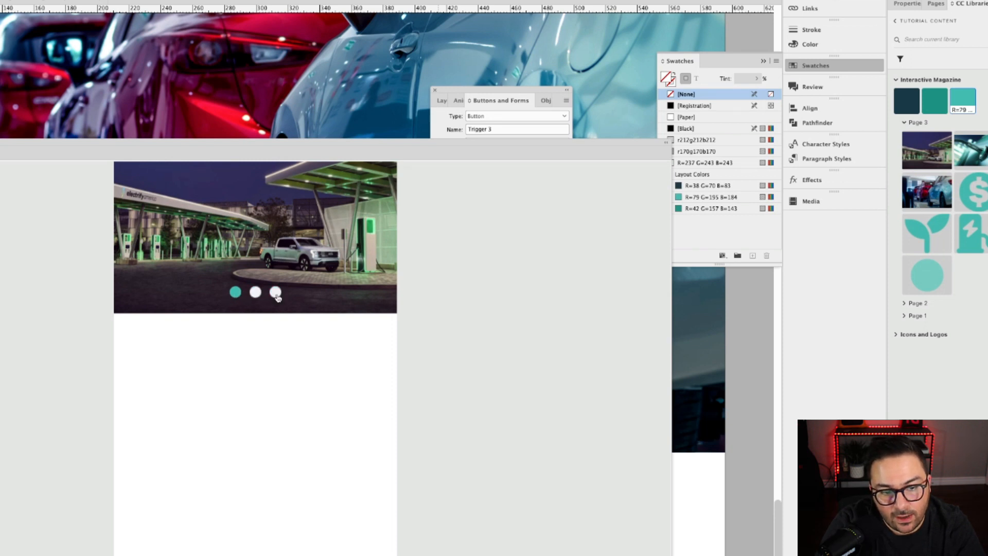
{"action": "left_click", "coordinate": [257, 295]}
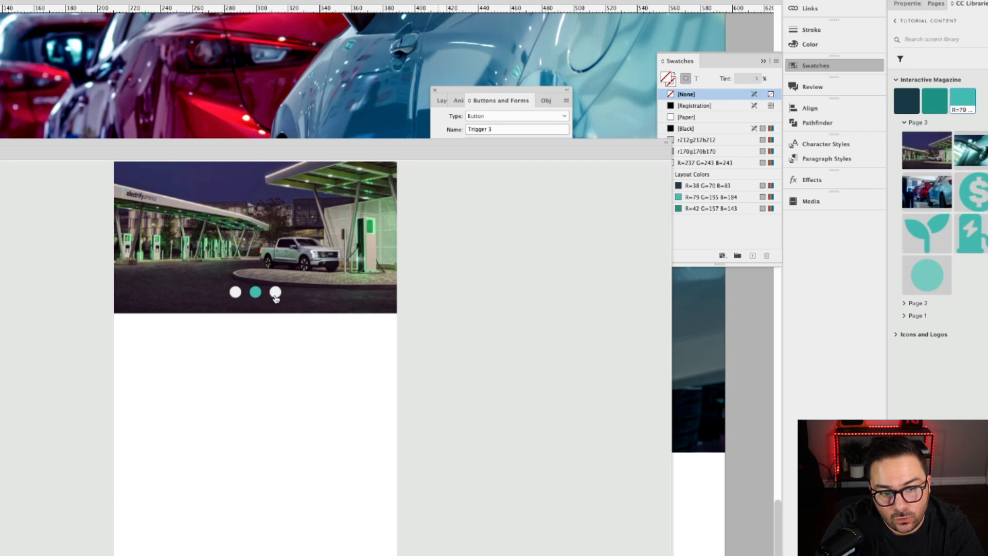
{"action": "left_click", "coordinate": [276, 295]}
{"action": "left_click", "coordinate": [259, 295]}
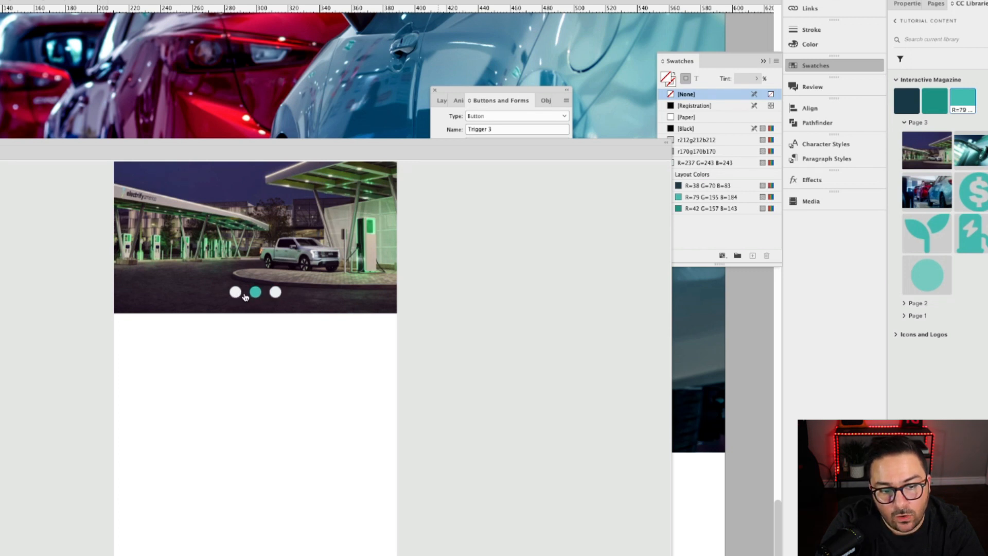
Switch back and forth between the three slideshow buttons in the interactivity preview to check their green and white states, and close the preview
{"action": "left_click", "coordinate": [237, 294]}
{"action": "left_click", "coordinate": [256, 294]}
{"action": "left_click", "coordinate": [276, 294]}
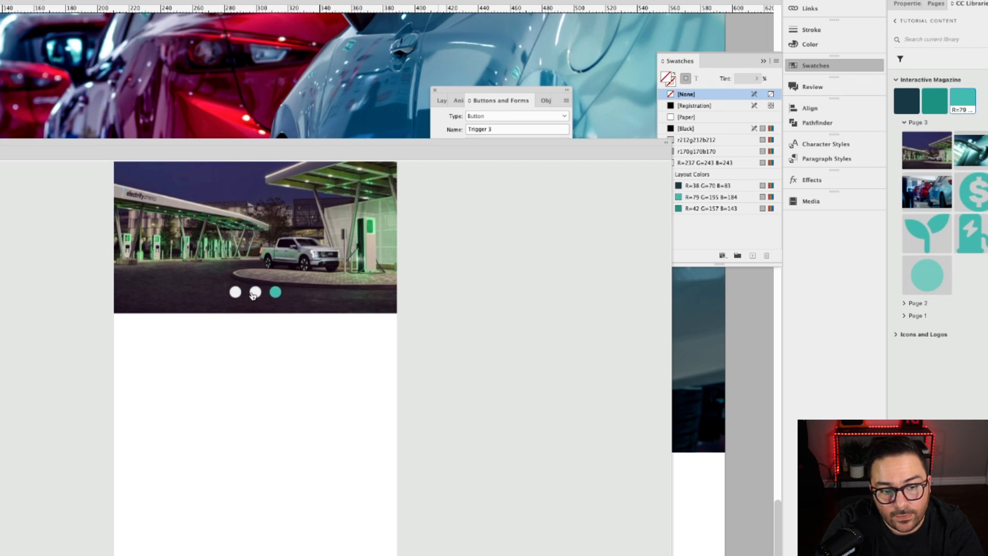
{"action": "left_click", "coordinate": [256, 294]}
{"action": "left_click", "coordinate": [235, 294]}
{"action": "left_click", "coordinate": [256, 293]}
{"action": "left_click", "coordinate": [275, 293]}
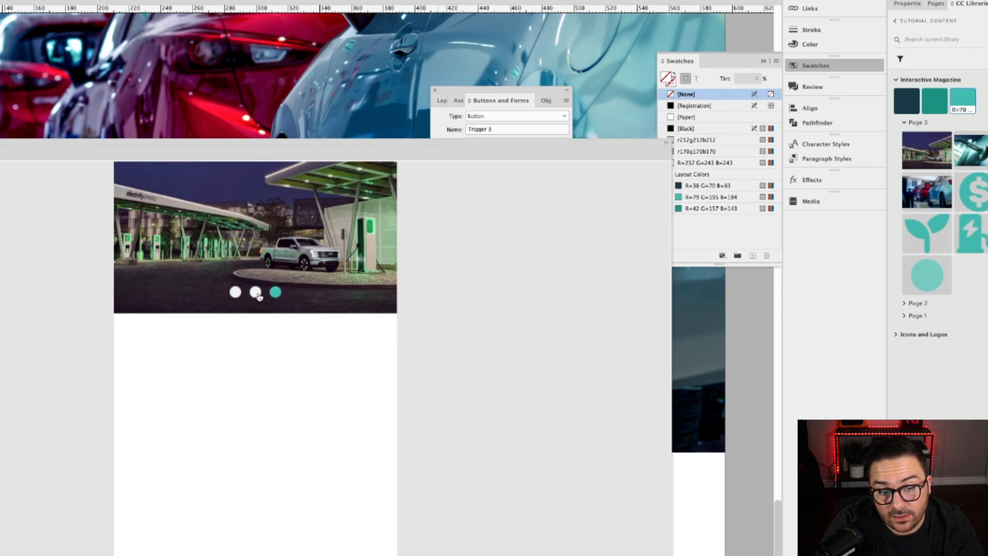
{"action": "left_click", "coordinate": [253, 293]}
{"action": "left_click", "coordinate": [236, 293]}
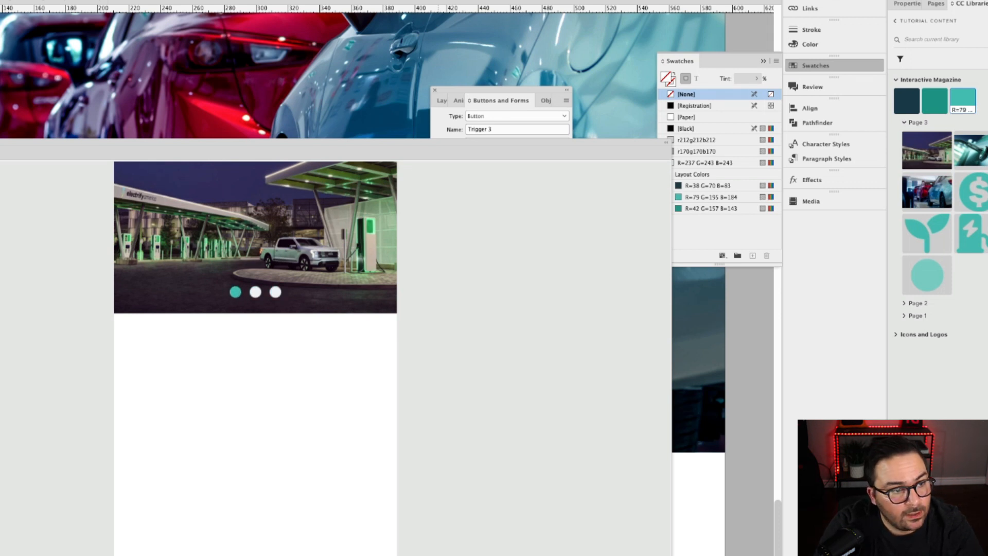
{"action": "left_click", "coordinate": [0, 142]}
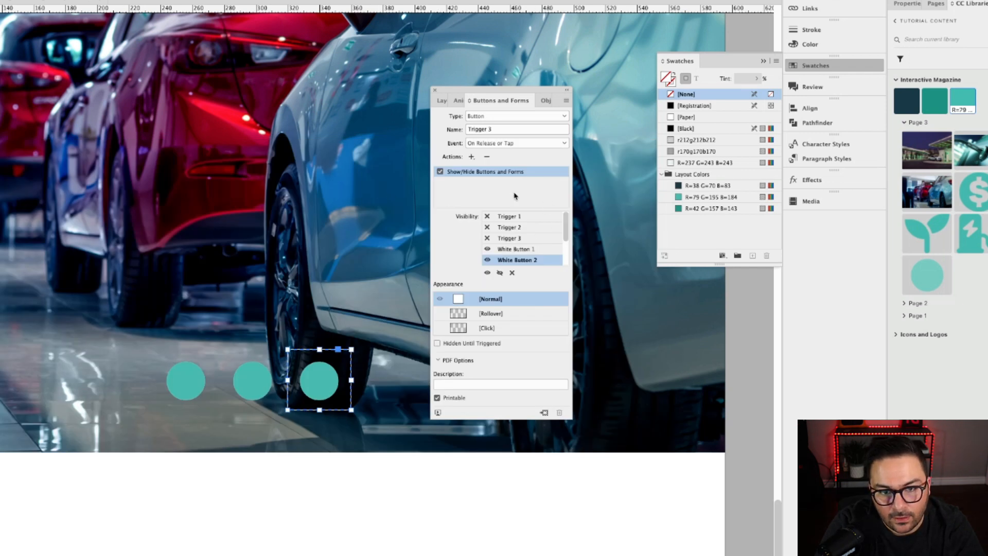
Make Green Button 2 and Green Button 3 Hidden Until Triggered
{"action": "left_click", "coordinate": [441, 100]}
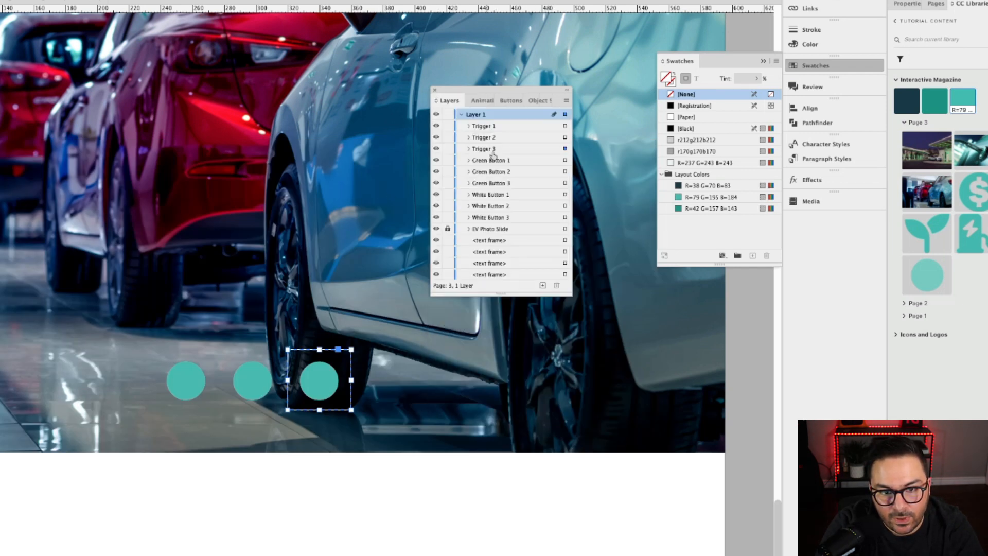
{"action": "left_click", "coordinate": [565, 171]}
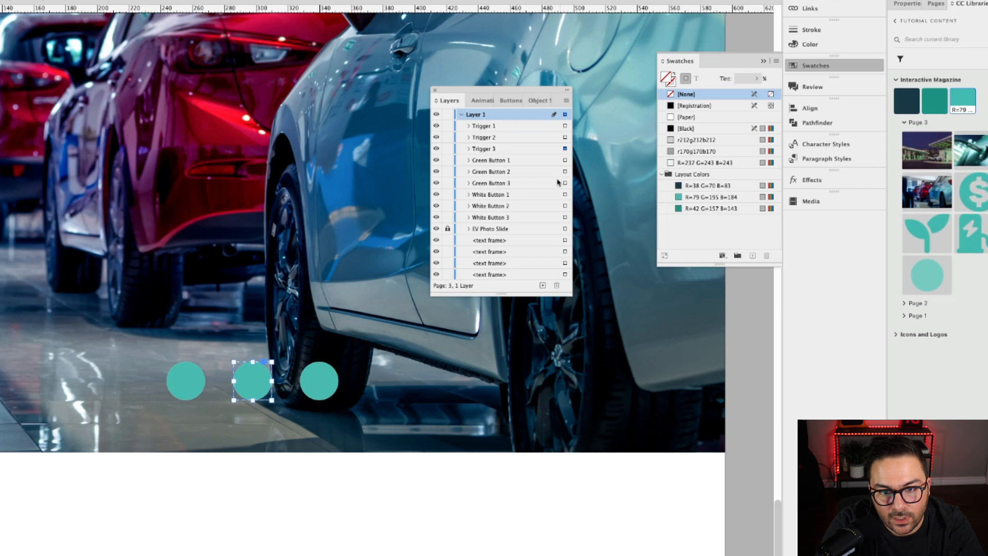
{"action": "left_click", "coordinate": [510, 101]}
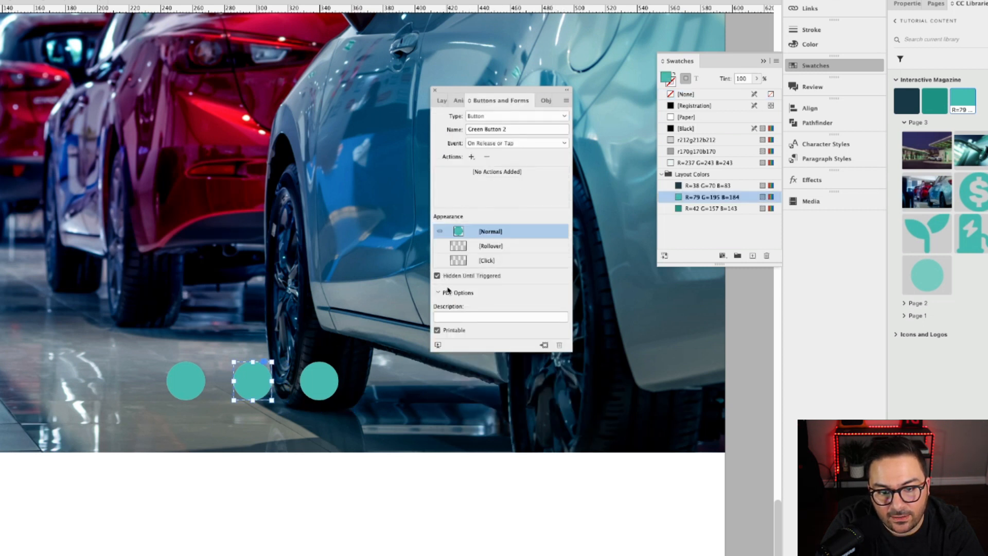
{"action": "left_click", "coordinate": [441, 100]}
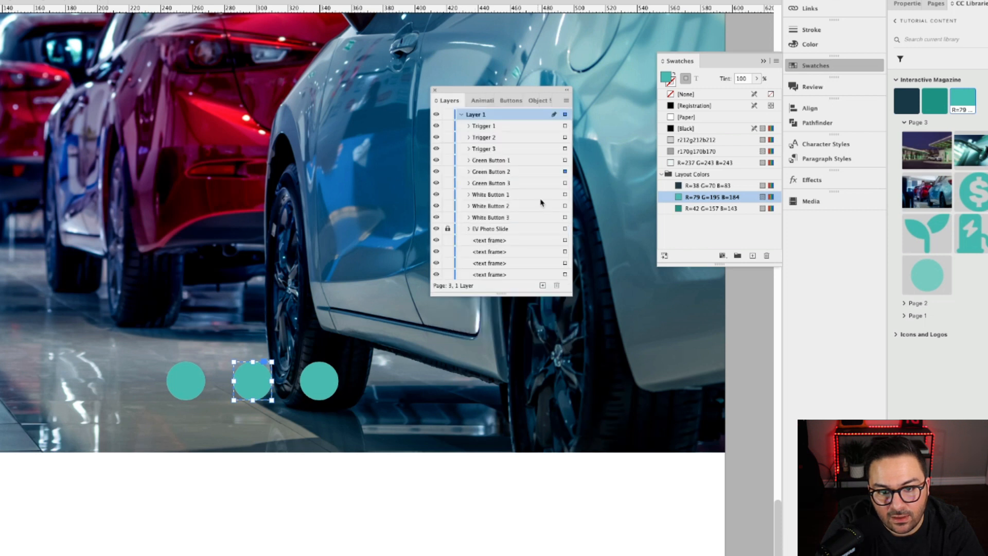
{"action": "left_click", "coordinate": [565, 184]}
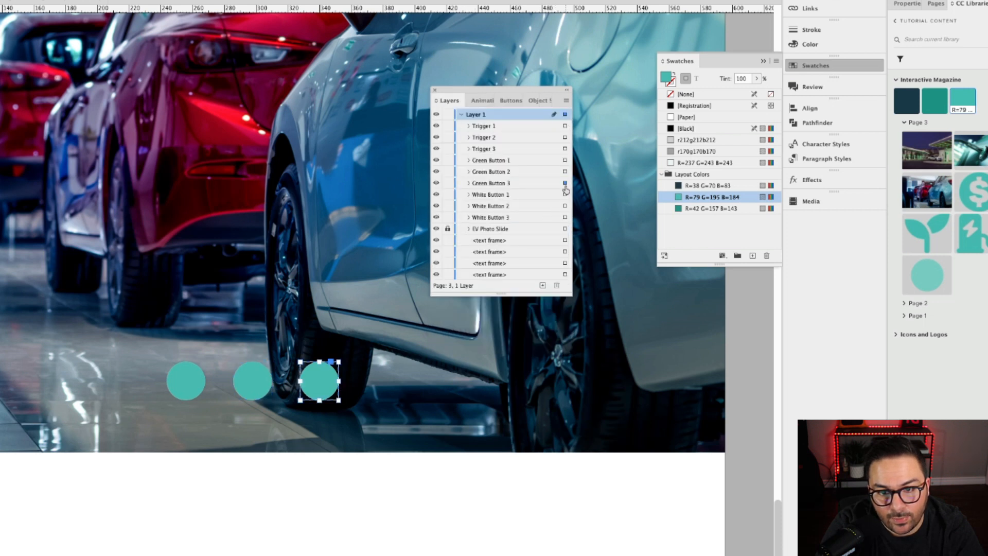
{"action": "left_click", "coordinate": [503, 101]}
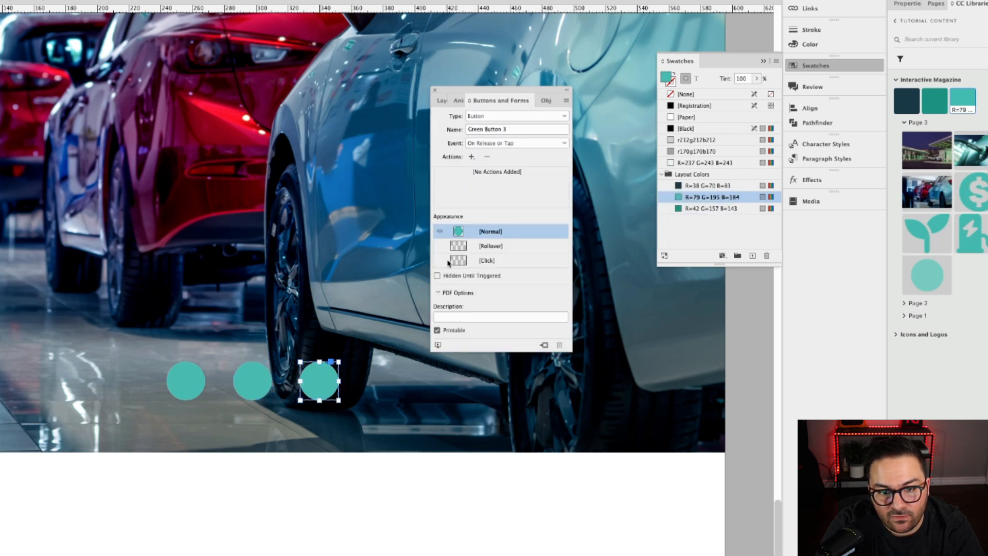
{"action": "left_click", "coordinate": [438, 276]}
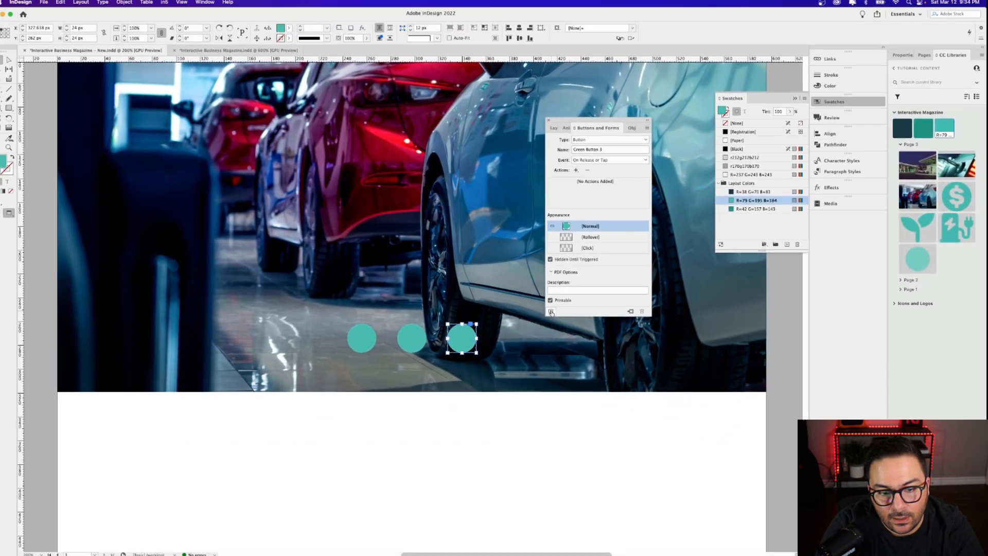
Preview the page again, test the button colour switching from the initial state, and close the preview
{"action": "left_click", "coordinate": [438, 345]}
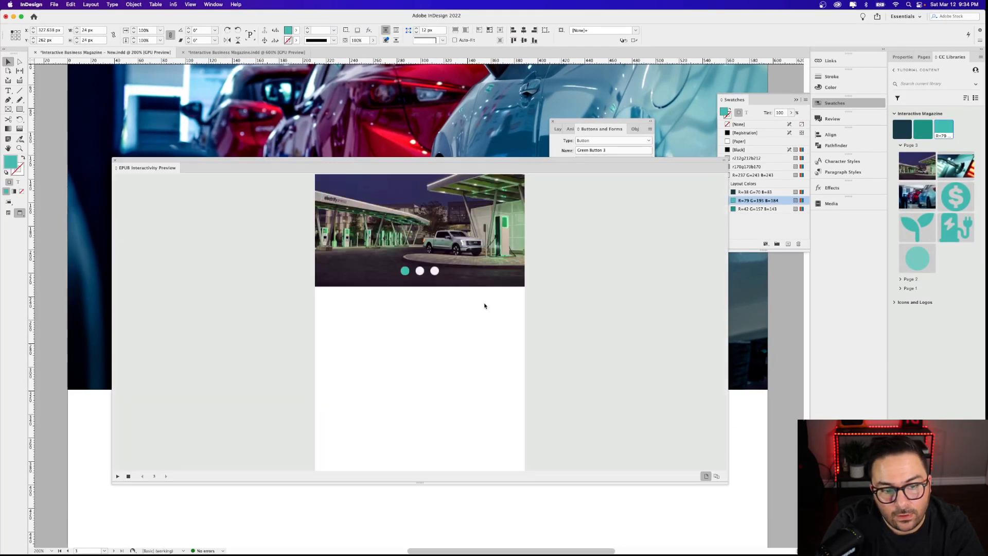
{"action": "left_click", "coordinate": [419, 271]}
{"action": "left_click", "coordinate": [435, 271]}
{"action": "left_click", "coordinate": [420, 272]}
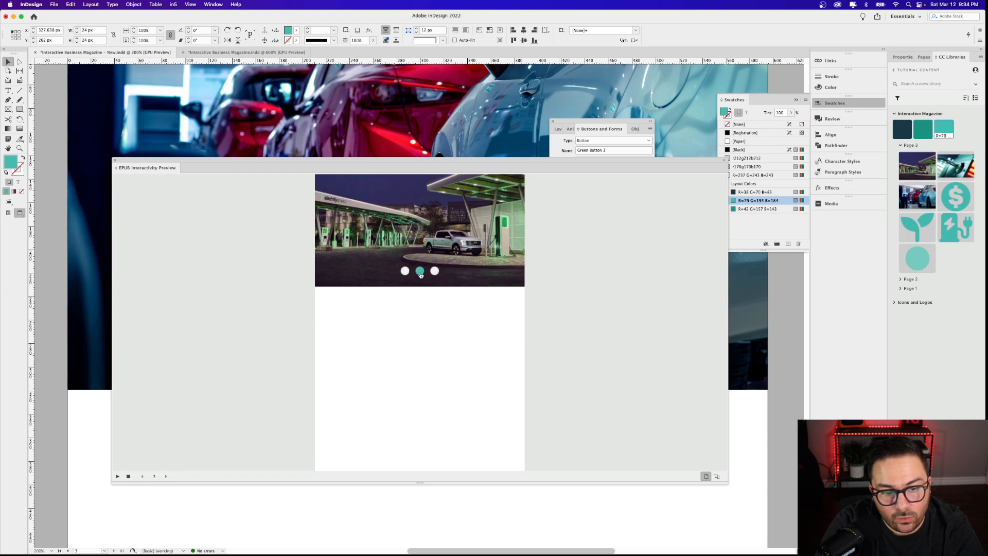
{"action": "left_click", "coordinate": [405, 272]}
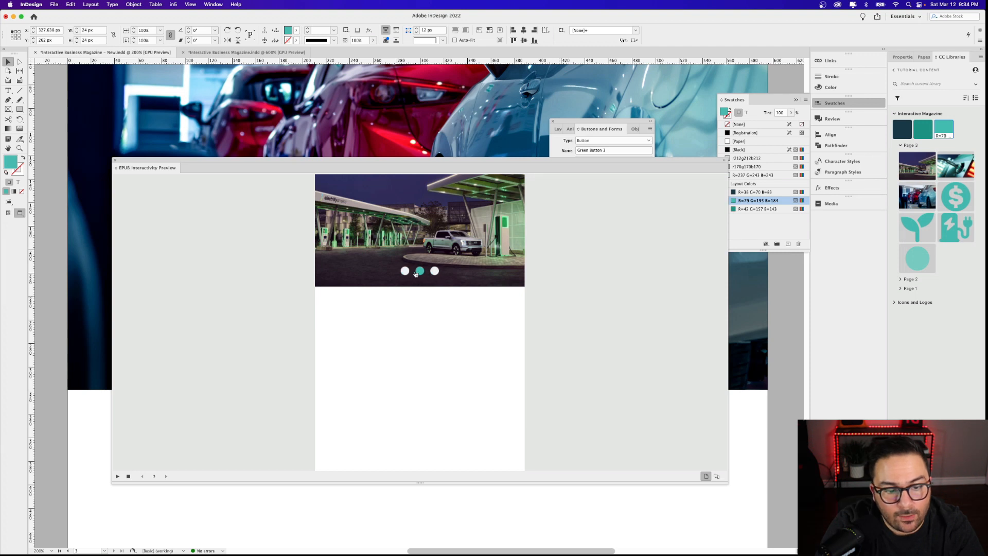
{"action": "left_click", "coordinate": [115, 161]}
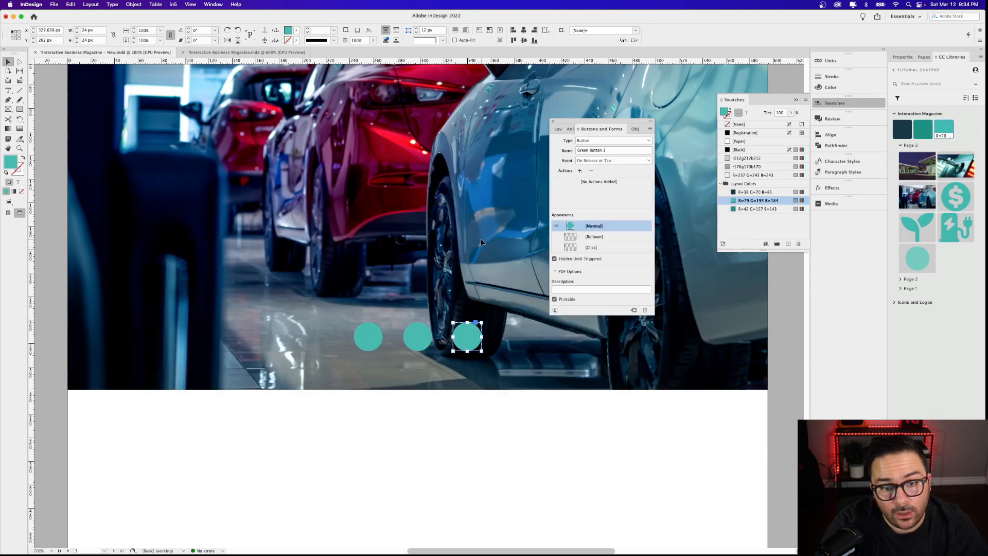
Add a Go To State action to Trigger 1 that targets Photo Slide 1 of the EV Photo Slide object
{"action": "left_click", "coordinate": [381, 356]}
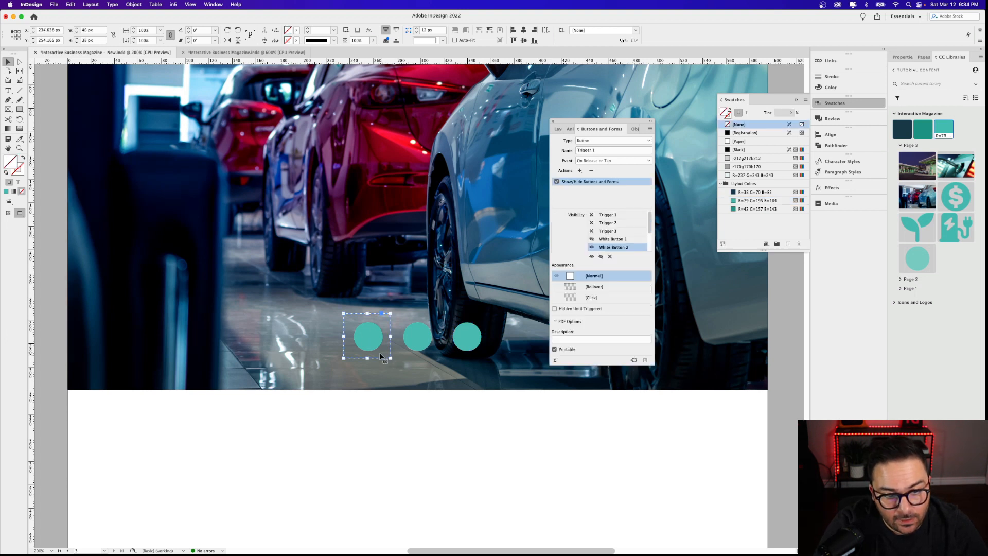
{"action": "left_click", "coordinate": [579, 170]}
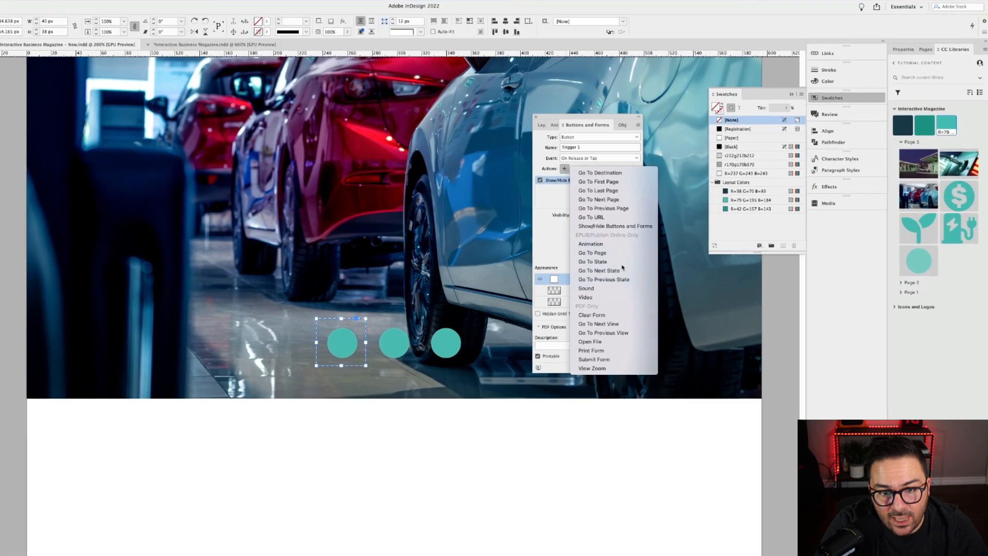
{"action": "left_click", "coordinate": [633, 259]}
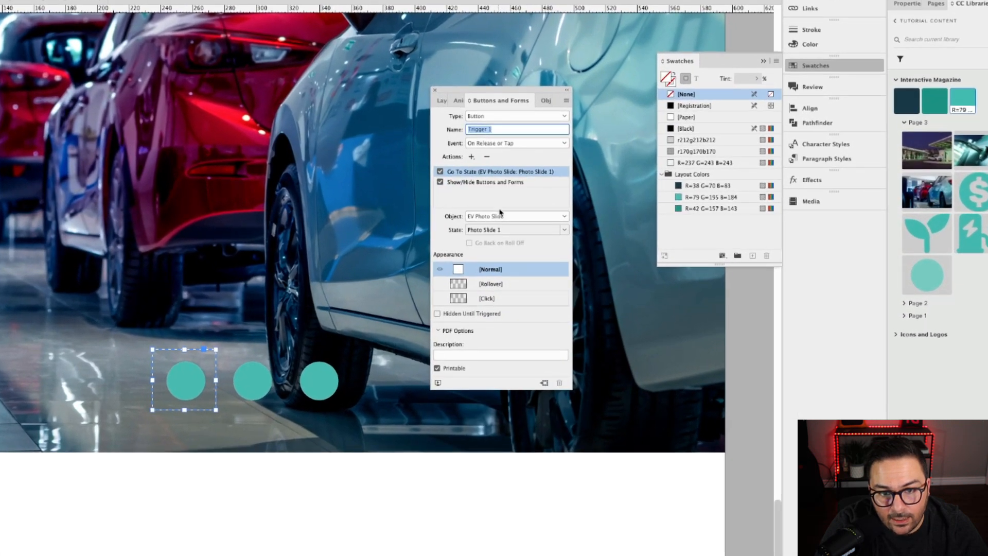
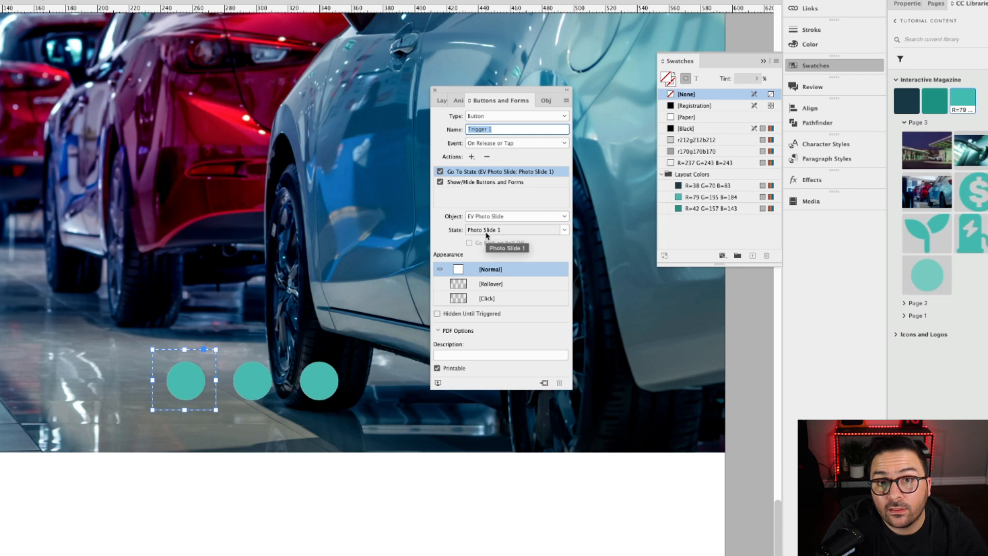
Add a Go To State action to Trigger 2 that targets Photo Slide 2 of the EV Photo Slide object
{"action": "left_click", "coordinate": [263, 359]}
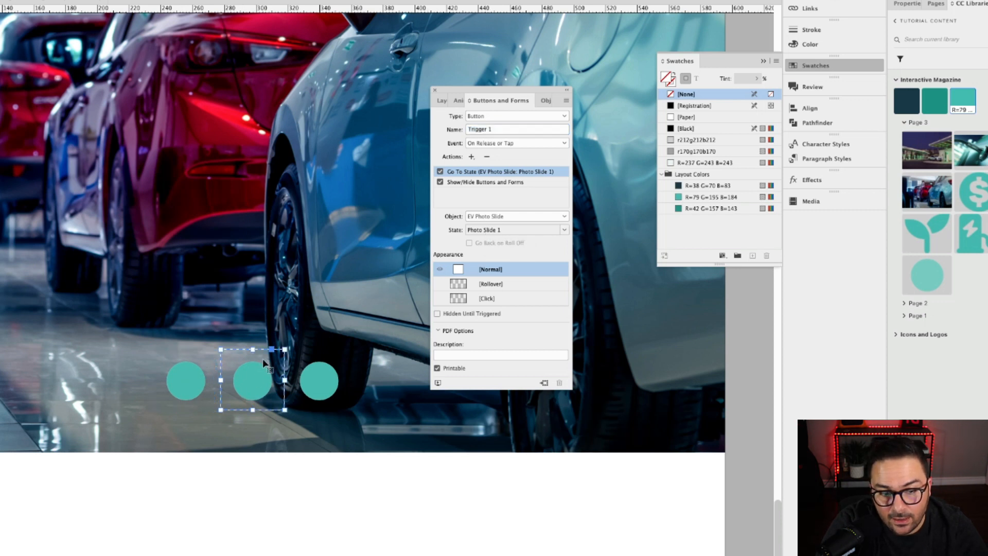
{"action": "left_click", "coordinate": [472, 157]}
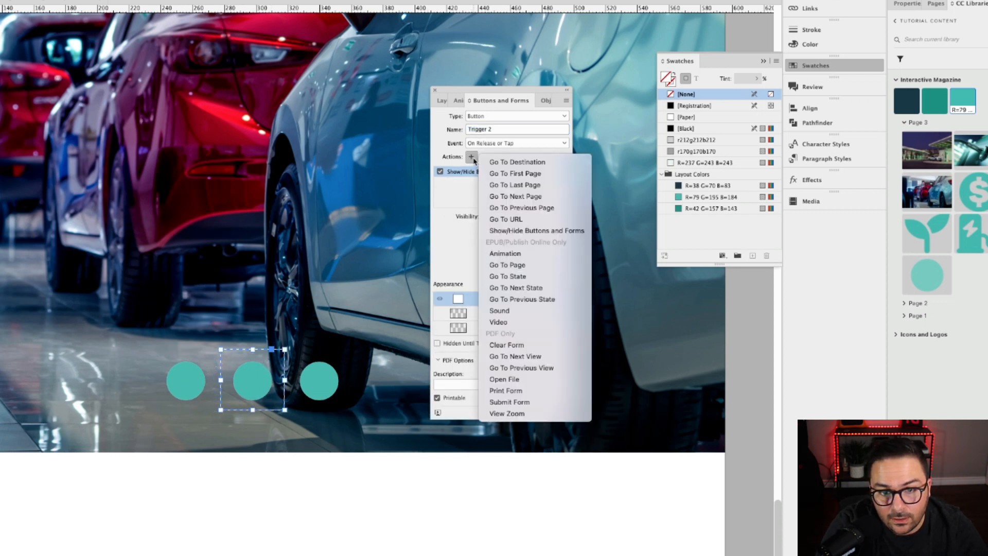
{"action": "left_click", "coordinate": [525, 276]}
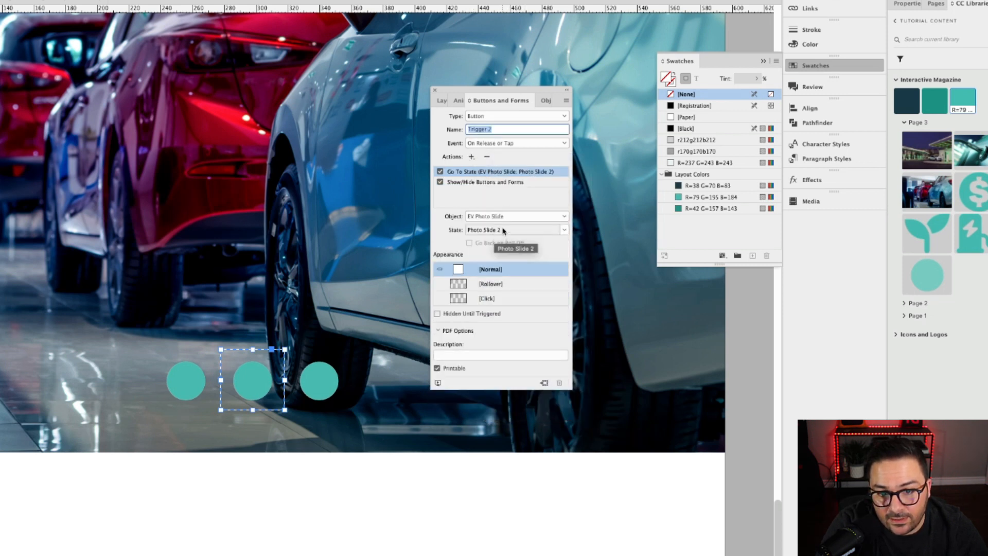
Add a Go To State action to Trigger 3 and set its EV Photo Slide state to Photo Slide 3
{"action": "left_click", "coordinate": [339, 366]}
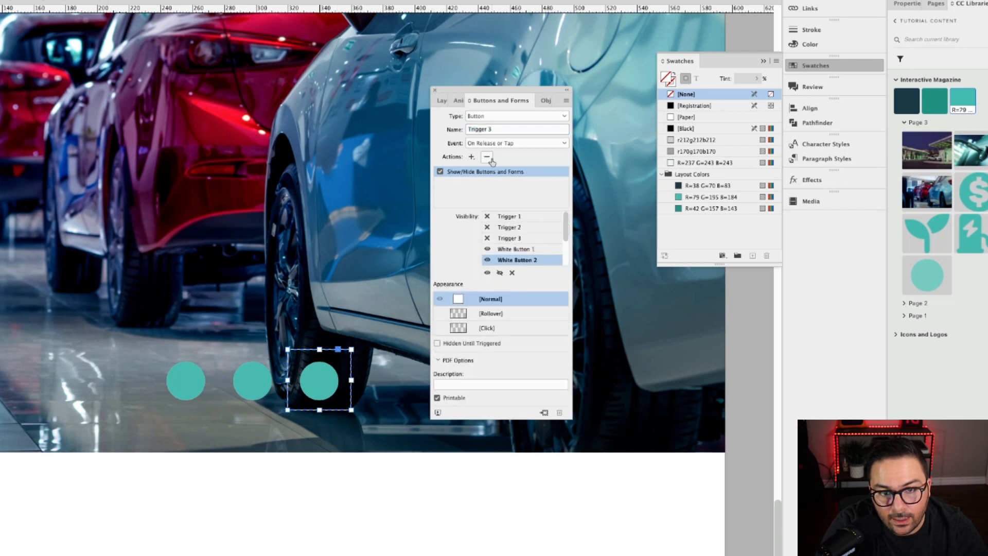
{"action": "left_click", "coordinate": [471, 156]}
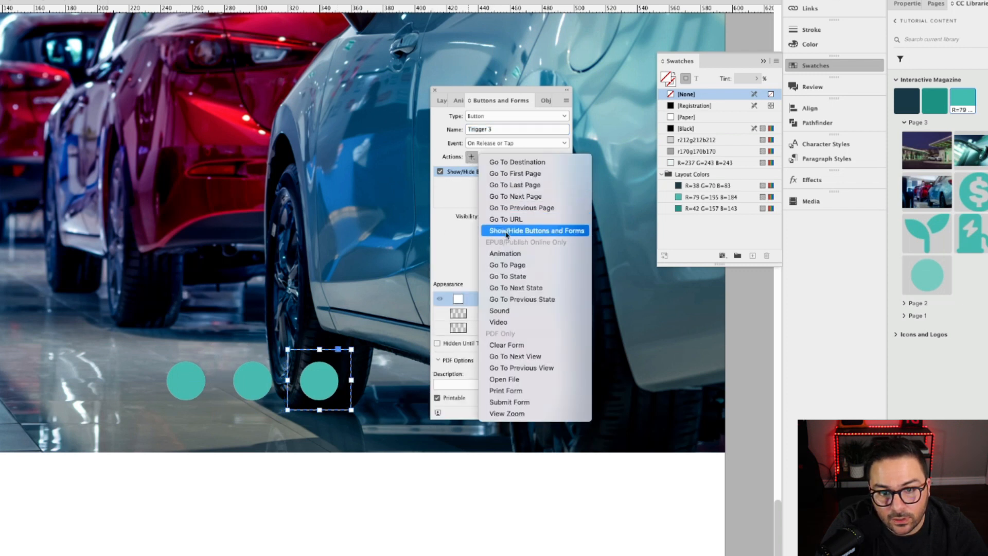
{"action": "left_click", "coordinate": [514, 277]}
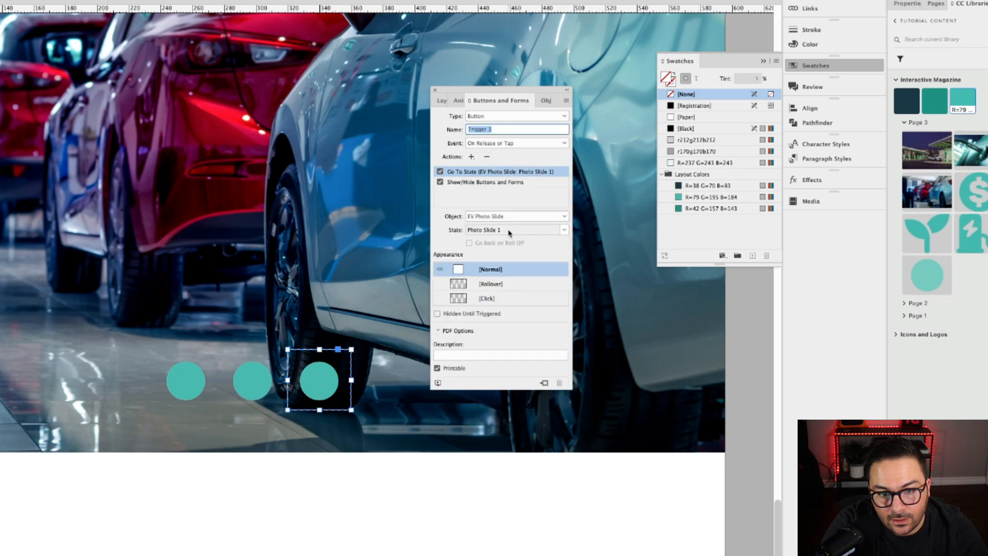
{"action": "left_click", "coordinate": [504, 232]}
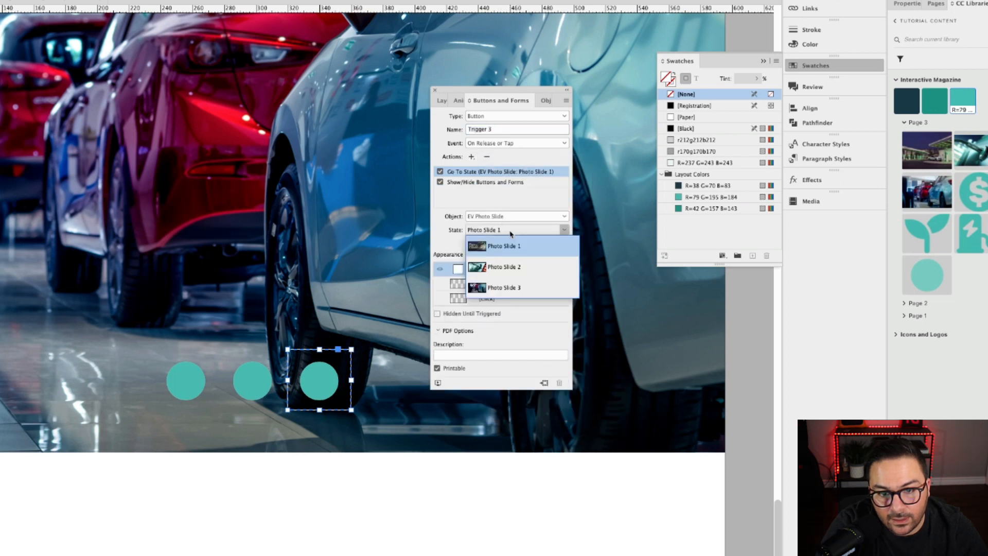
{"action": "left_click", "coordinate": [517, 288]}
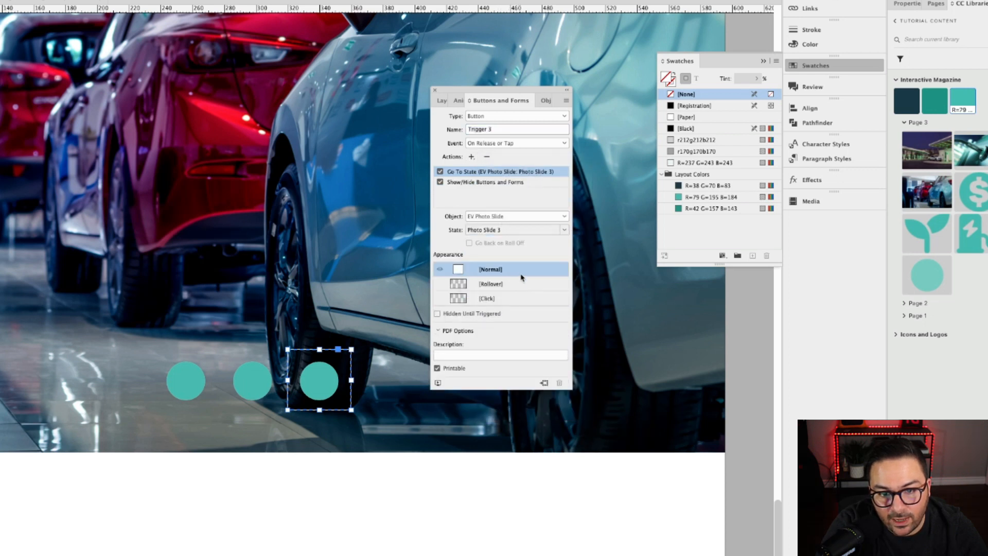
Preview the page and cycle through all three slideshow buttons to check that the photos and button colours change together
{"action": "left_click", "coordinate": [215, 360]}
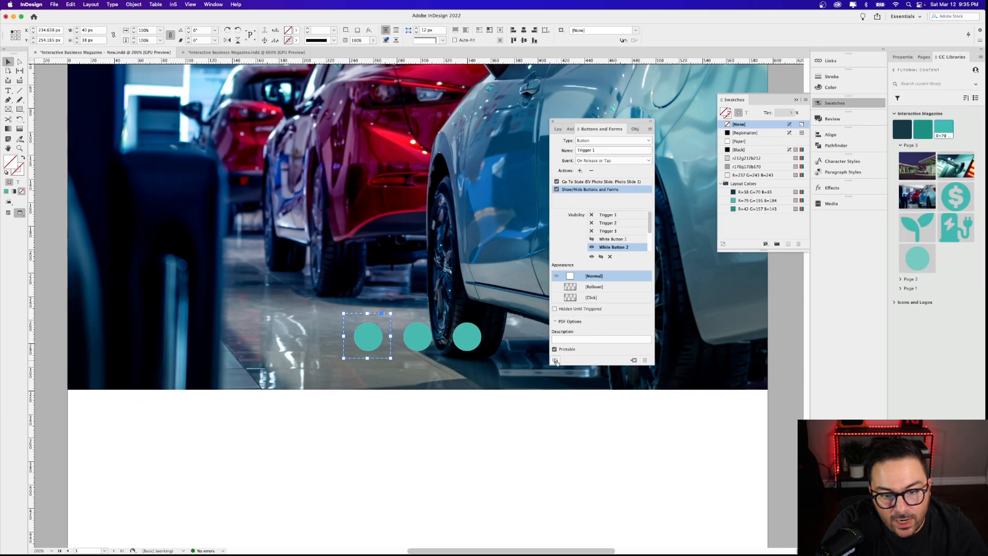
{"action": "left_click", "coordinate": [523, 375]}
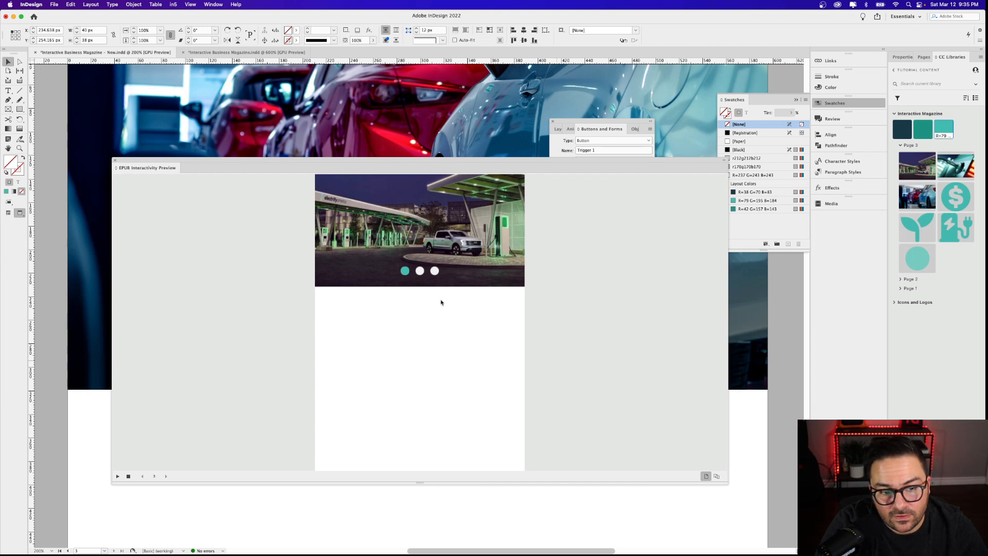
{"action": "left_click", "coordinate": [420, 271]}
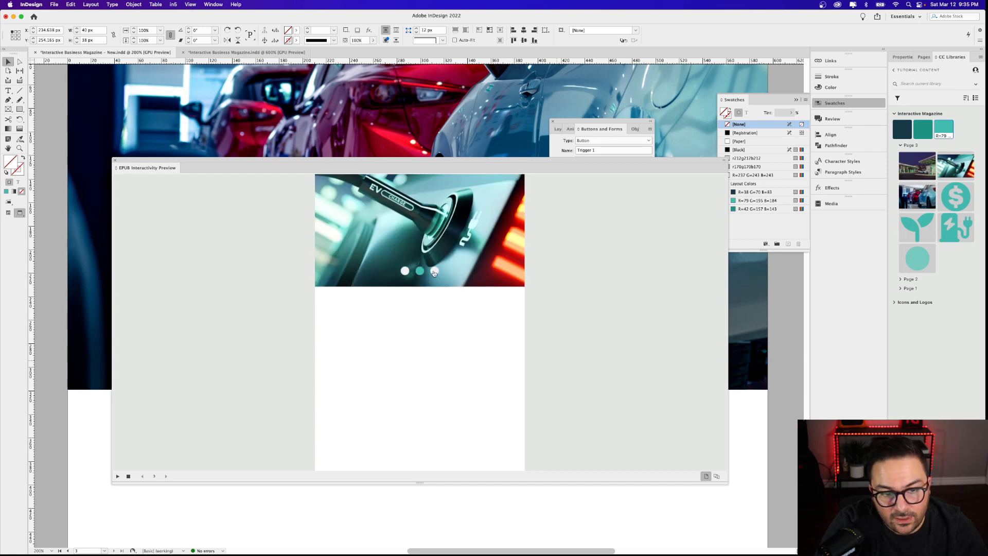
{"action": "left_click", "coordinate": [436, 272]}
{"action": "left_click", "coordinate": [420, 273]}
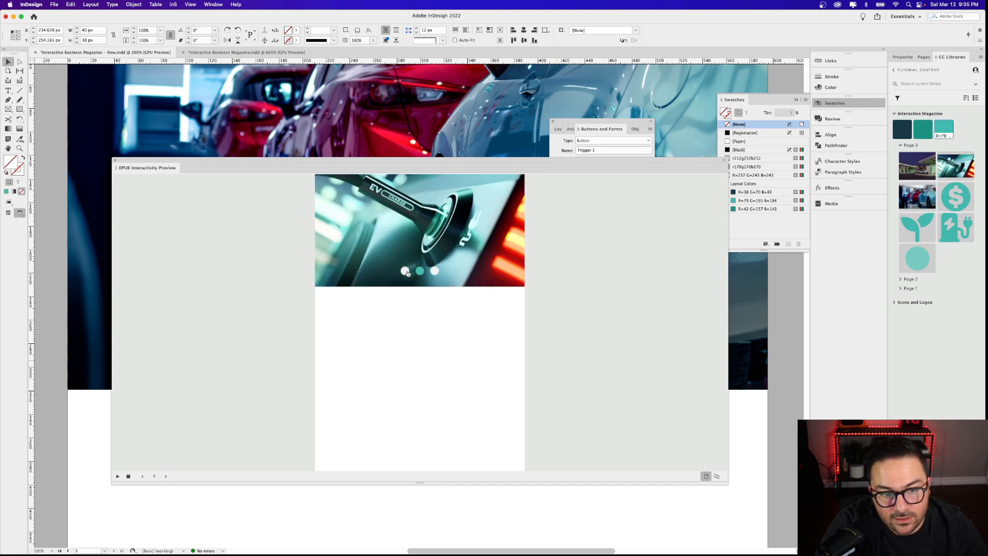
{"action": "left_click", "coordinate": [406, 272]}
{"action": "left_click", "coordinate": [421, 272]}
{"action": "left_click", "coordinate": [435, 272]}
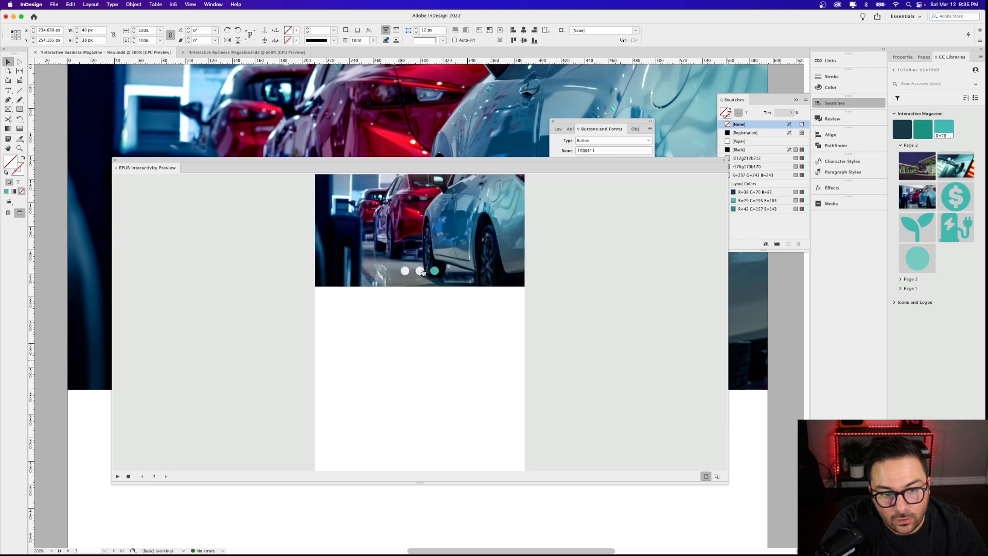
{"action": "left_click", "coordinate": [420, 272]}
{"action": "left_click", "coordinate": [405, 273]}
{"action": "left_click", "coordinate": [420, 272]}
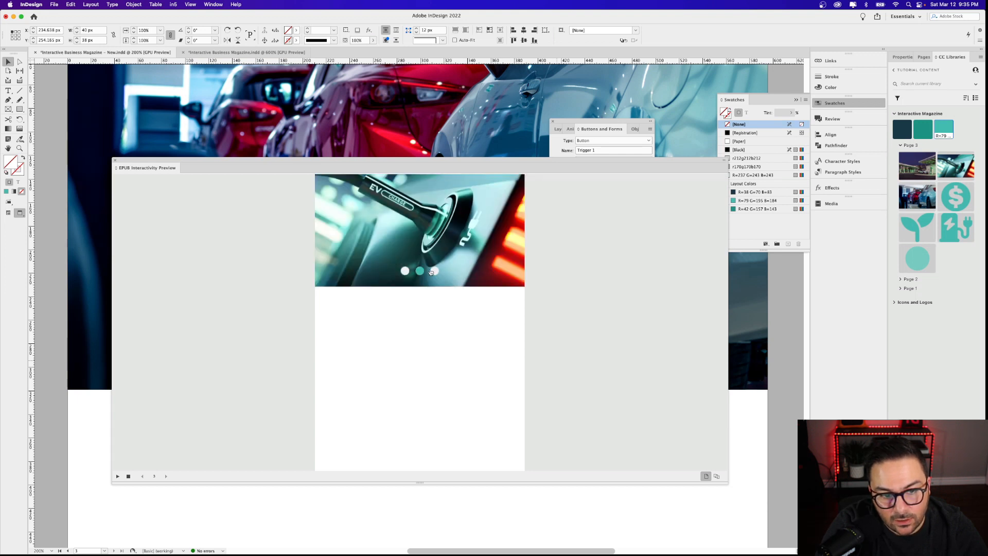
{"action": "left_click", "coordinate": [433, 273]}
{"action": "left_click", "coordinate": [420, 272]}
{"action": "left_click", "coordinate": [406, 273]}
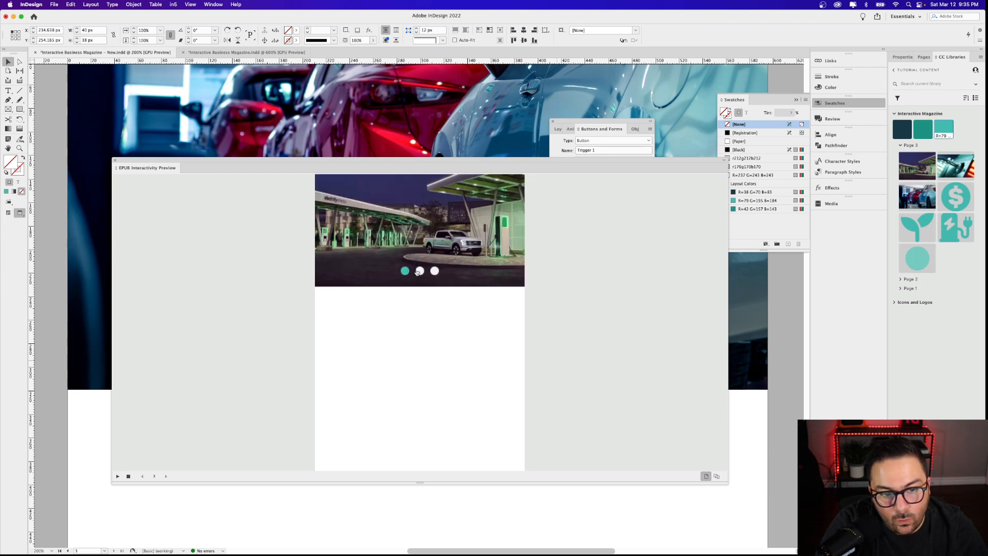
{"action": "left_click", "coordinate": [420, 272]}
{"action": "left_click", "coordinate": [434, 272]}
{"action": "left_click", "coordinate": [420, 272]}
{"action": "left_click", "coordinate": [407, 271]}
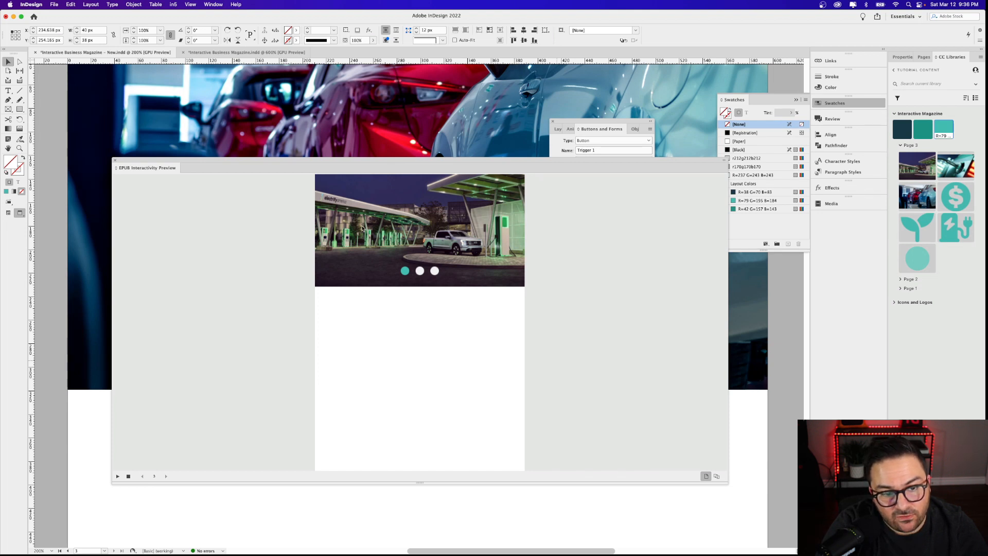
Close the interactivity preview and move the Buttons and Forms panel clear of the page's car photo
{"action": "left_click", "coordinate": [116, 161]}
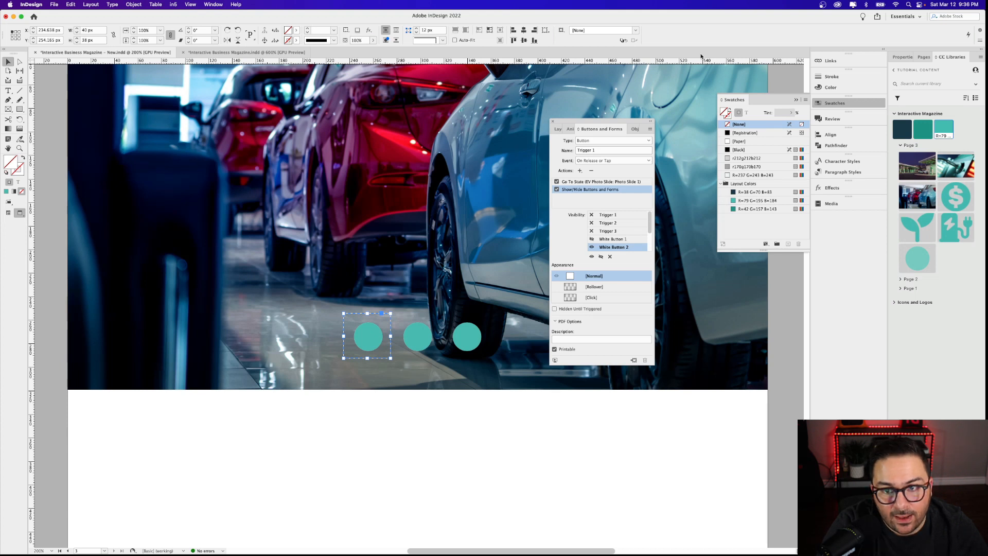
{"action": "left_click", "coordinate": [404, 182]}
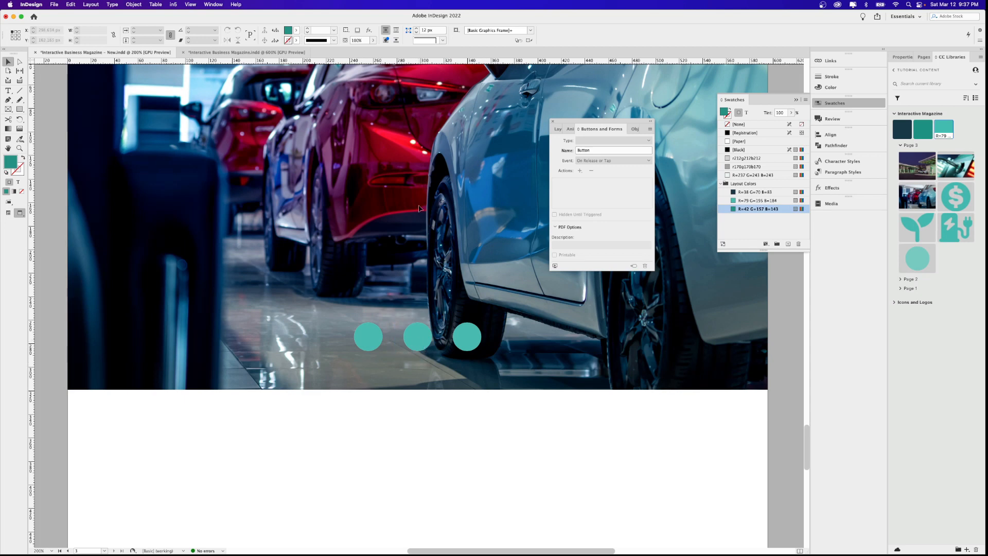
{"action": "scroll", "coordinate": [416, 228], "scroll_direction": "down", "scroll_amount": 1}
{"action": "left_click_drag", "start_coordinate": [448, 202], "coordinate": [409, 289]}
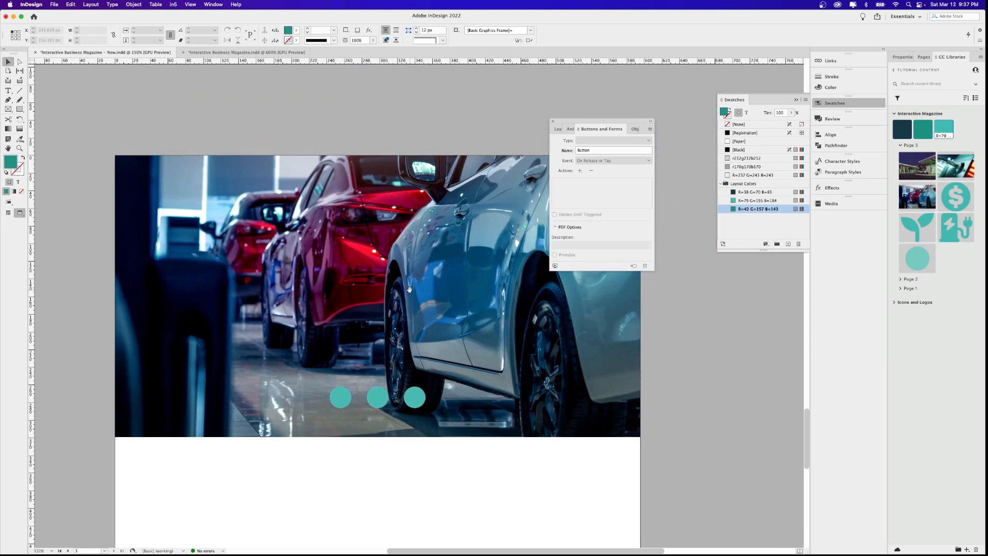
{"action": "left_click_drag", "start_coordinate": [599, 122], "coordinate": [724, 269]}
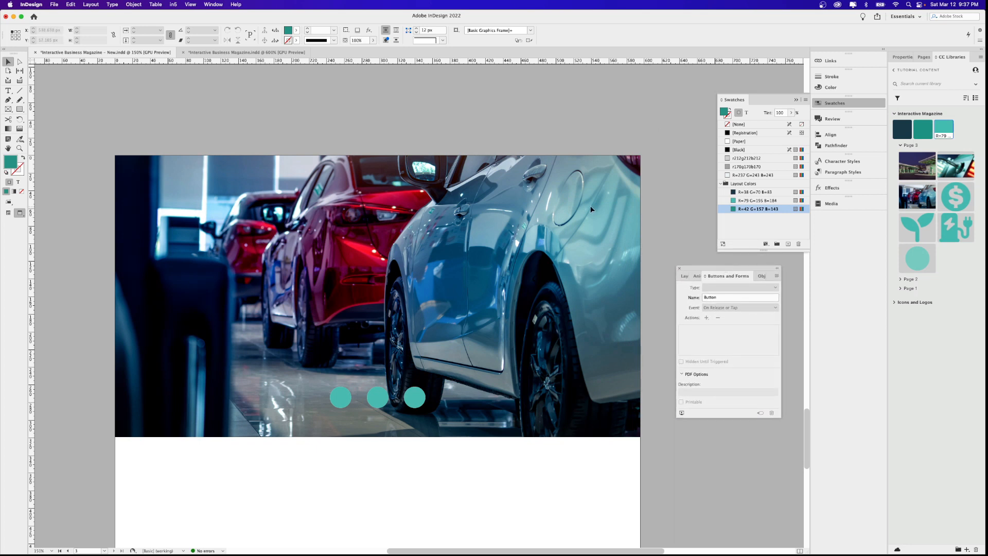
Draw a circular ellipse frame about 114 px across over the photo and fill it with teal R=79 G=195 B=184
{"action": "left_click", "coordinate": [9, 109]}
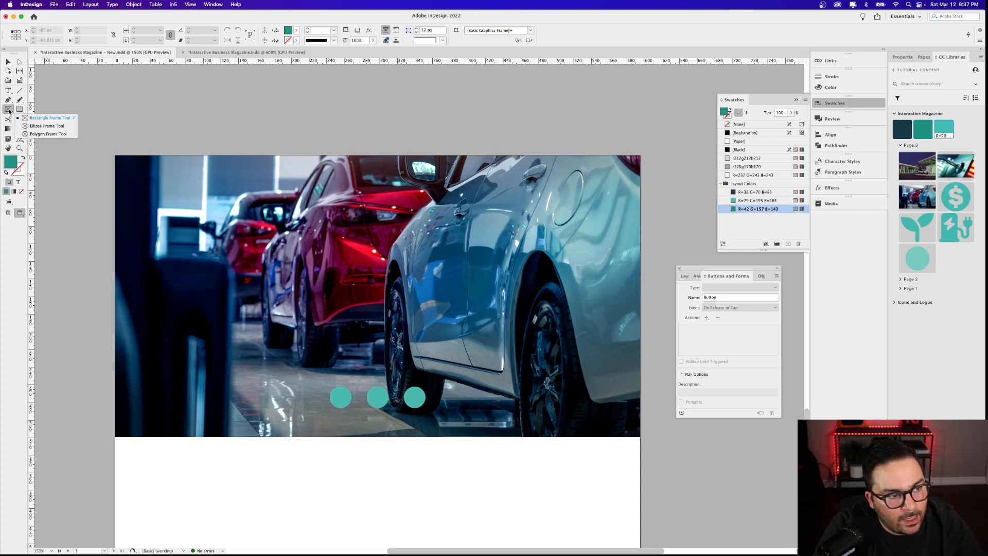
{"action": "left_click", "coordinate": [45, 126]}
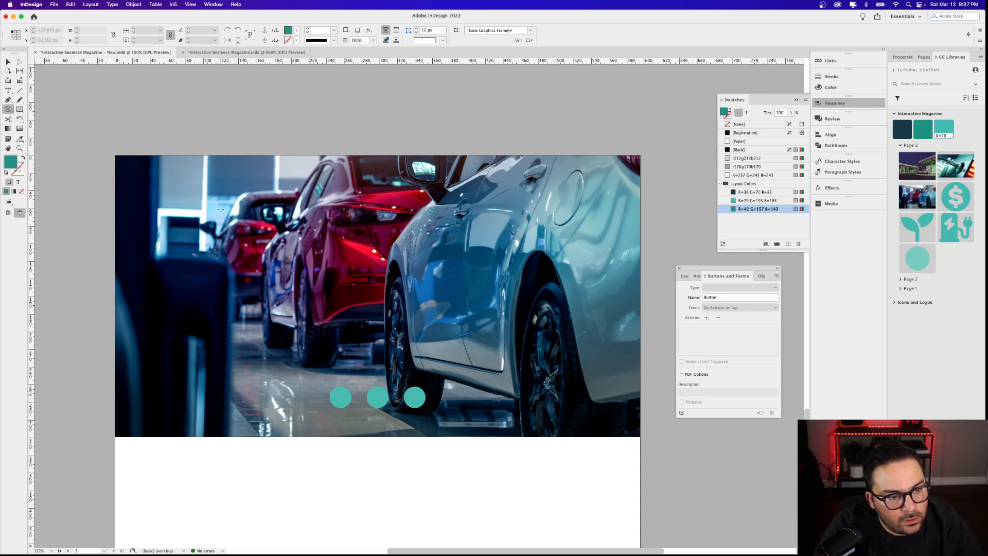
{"action": "left_click_drag", "start_coordinate": [220, 209], "coordinate": [322, 307]}
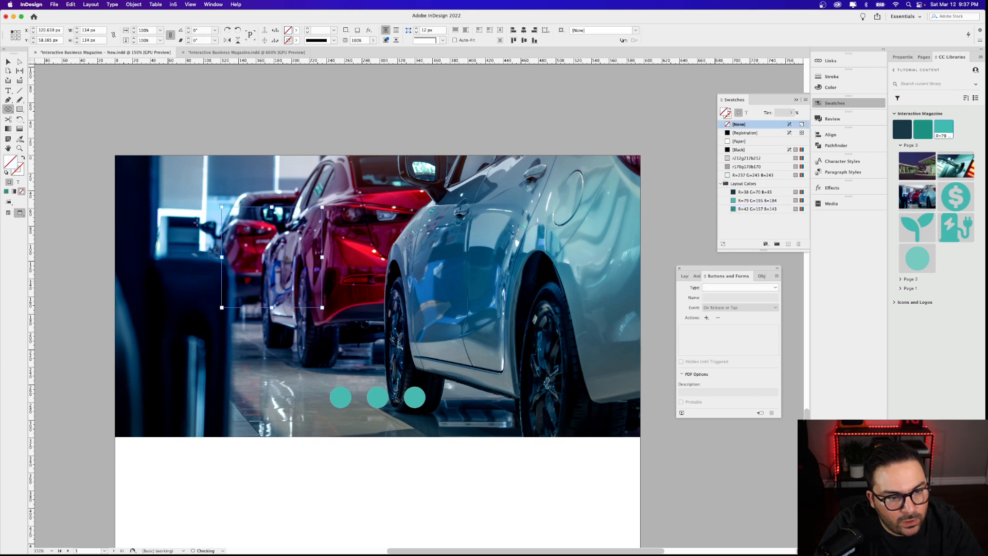
{"action": "left_click", "coordinate": [7, 62]}
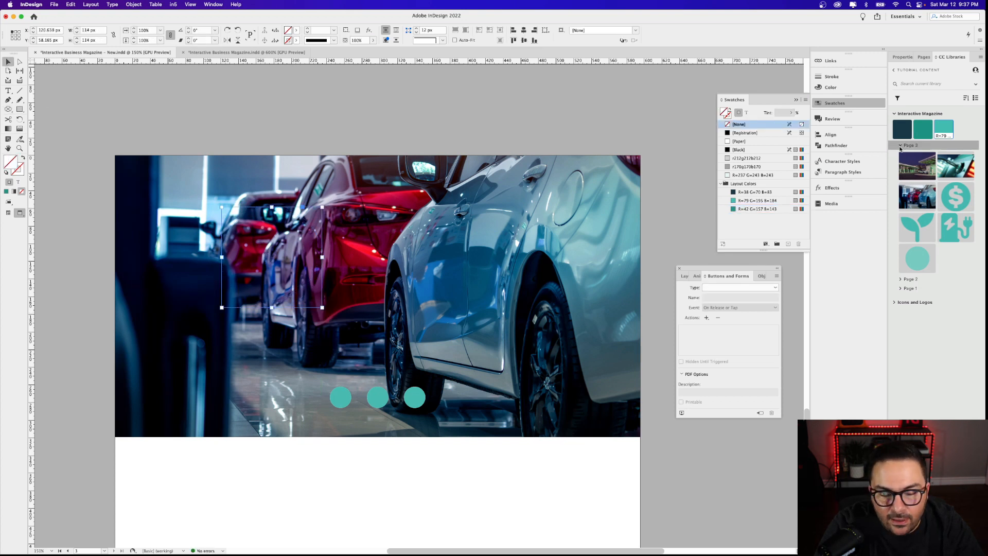
{"action": "left_click", "coordinate": [948, 131]}
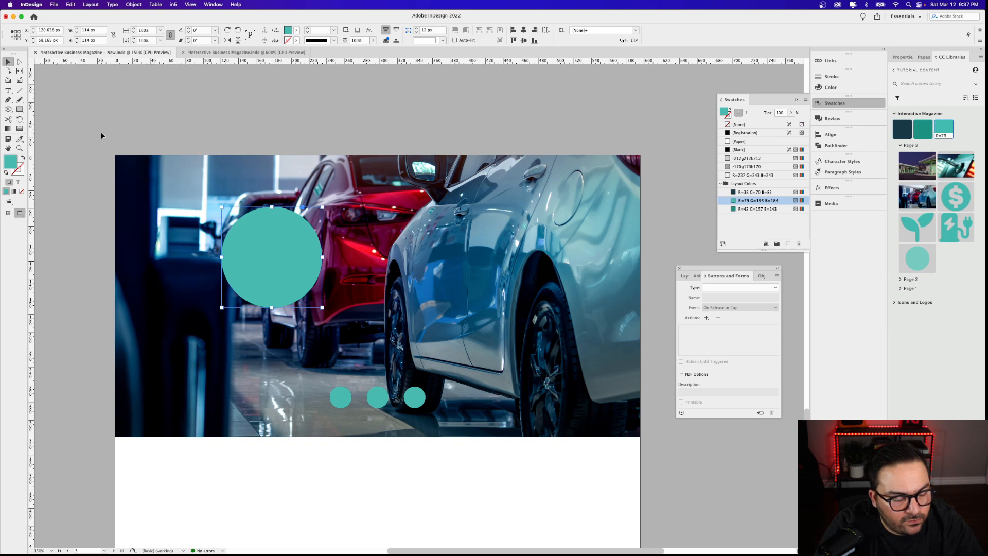
Display the layout guides, move the teal circle to the page's left margin and enlarge it to about 144 px across
{"action": "key", "text": "w"}
{"action": "left_click_drag", "start_coordinate": [272, 239], "coordinate": [227, 275]}
{"action": "left_click_drag", "start_coordinate": [272, 340], "coordinate": [298, 365]}
{"action": "left_click_drag", "start_coordinate": [260, 306], "coordinate": [260, 316]}
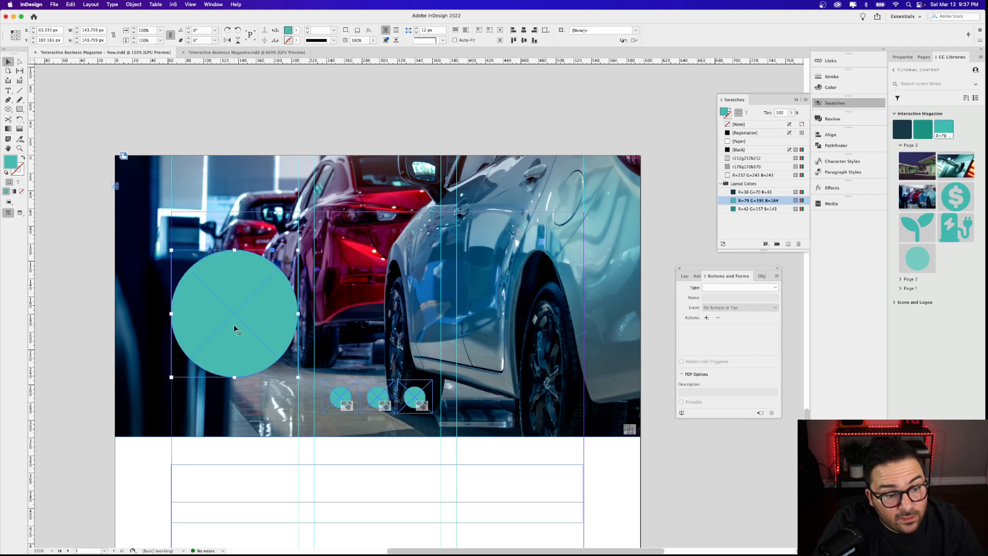
Change the large teal circle's content type from graphic to text
{"action": "left_click", "coordinate": [132, 4]}
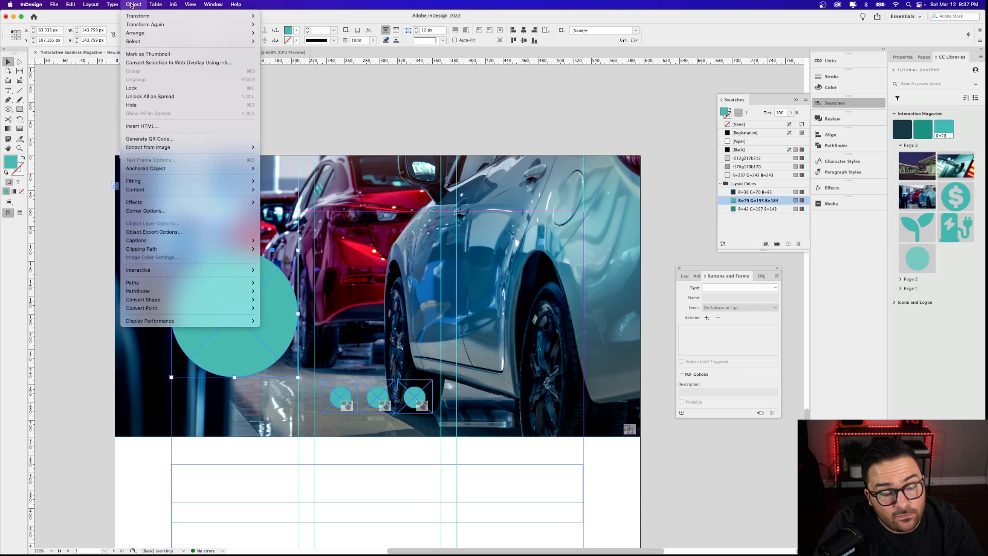
{"action": "mouse_move", "coordinate": [211, 174]}
{"action": "mouse_move", "coordinate": [210, 192]}
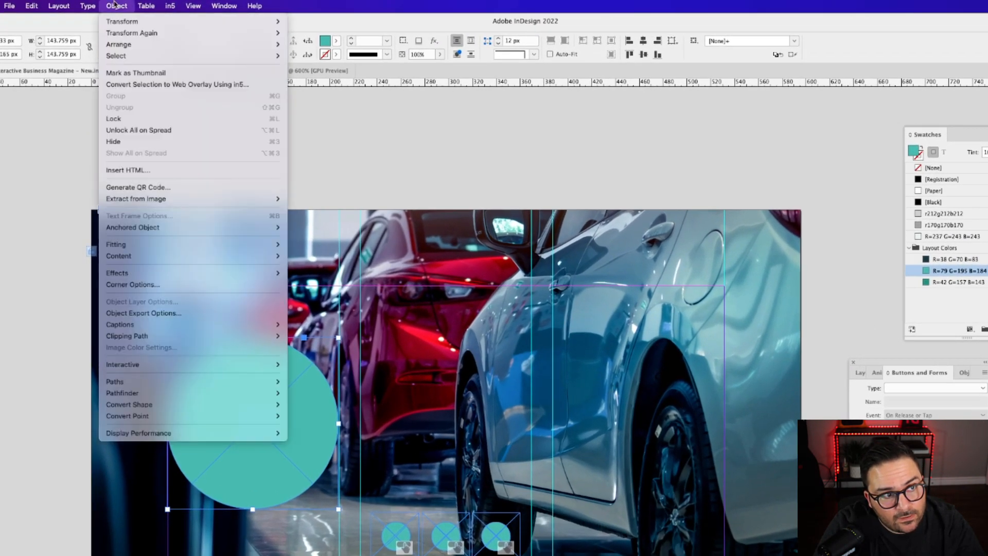
{"action": "mouse_move", "coordinate": [164, 256]}
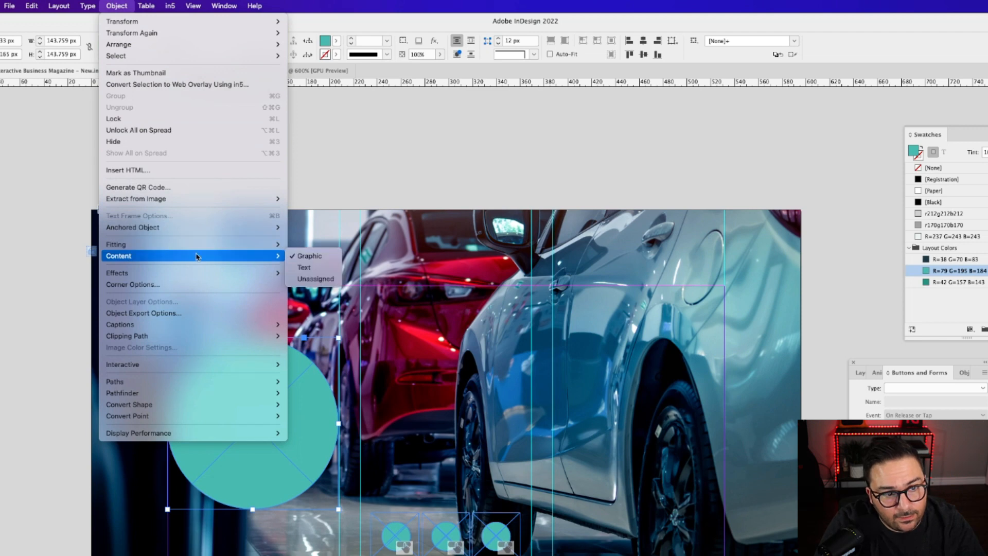
{"action": "left_click", "coordinate": [324, 268]}
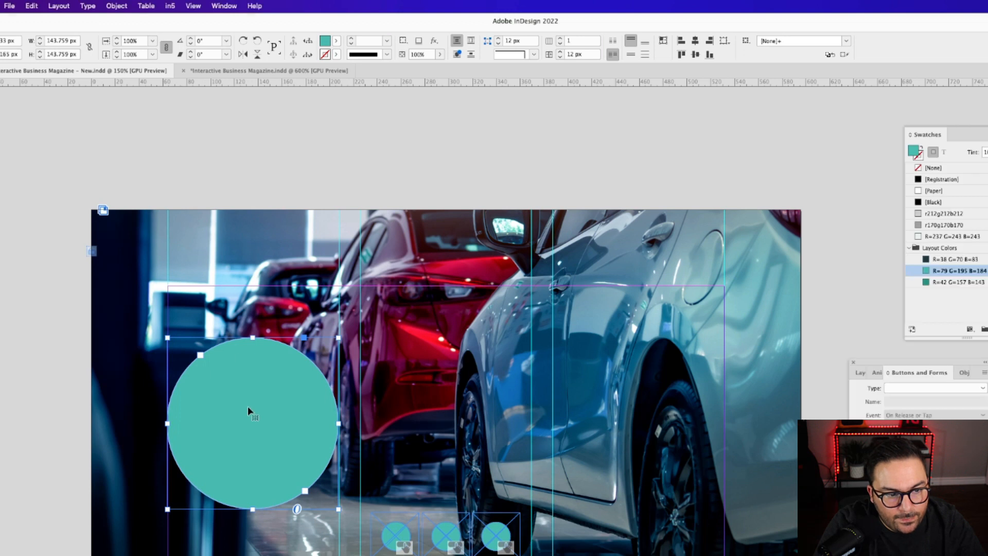
Paste the copied text "10 Million electric vehicles on the road globally" into the large teal circle
{"action": "key", "text": "t"}
{"action": "left_click", "coordinate": [247, 393]}
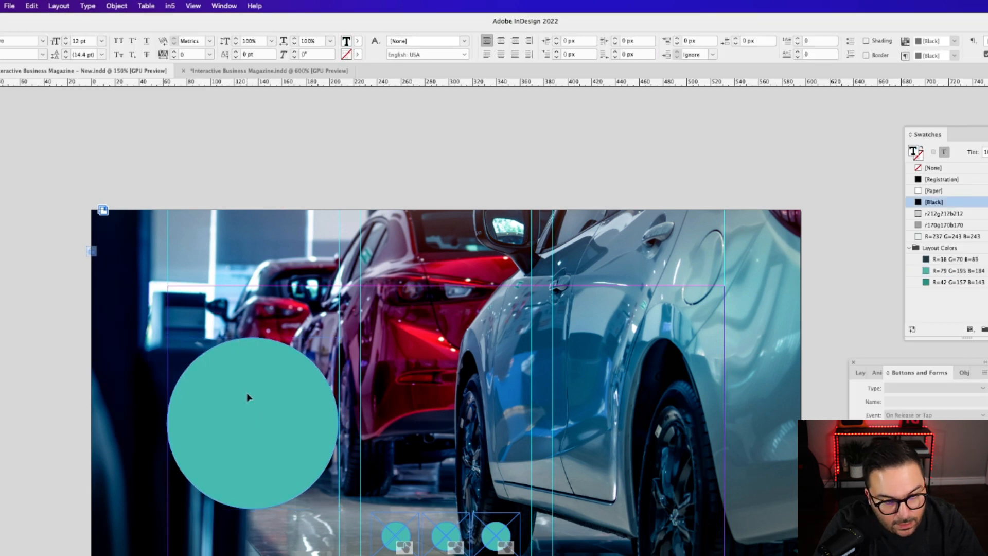
{"action": "key", "text": "super+v"}
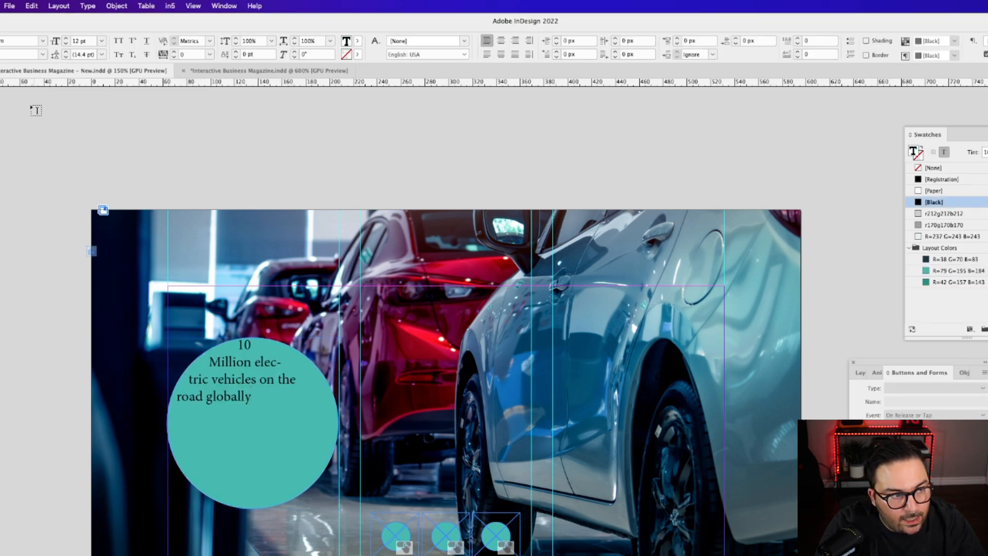
{"action": "key", "text": "Escape"}
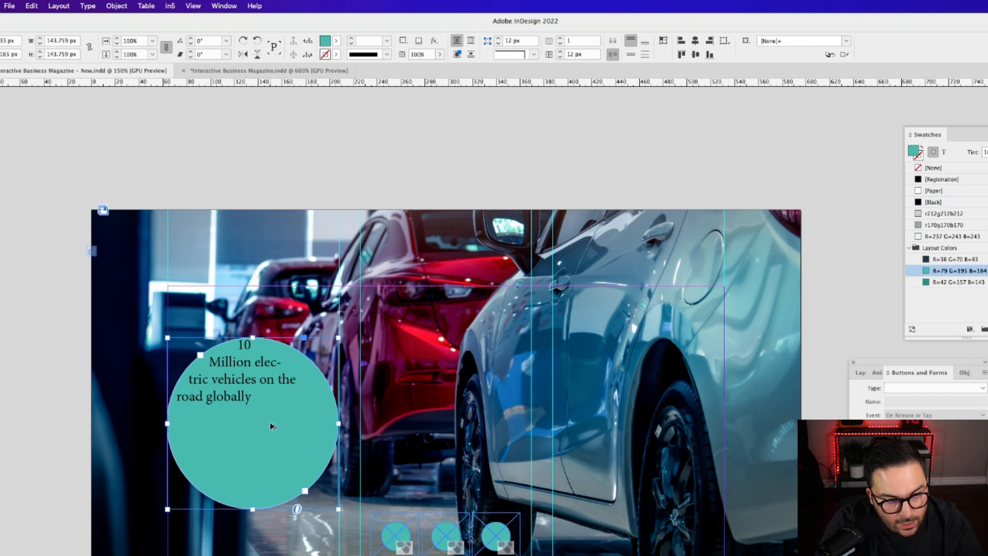
Set the circle text frame's inset spacing to 14 px with the preview enabled
{"action": "key", "text": "super+b"}
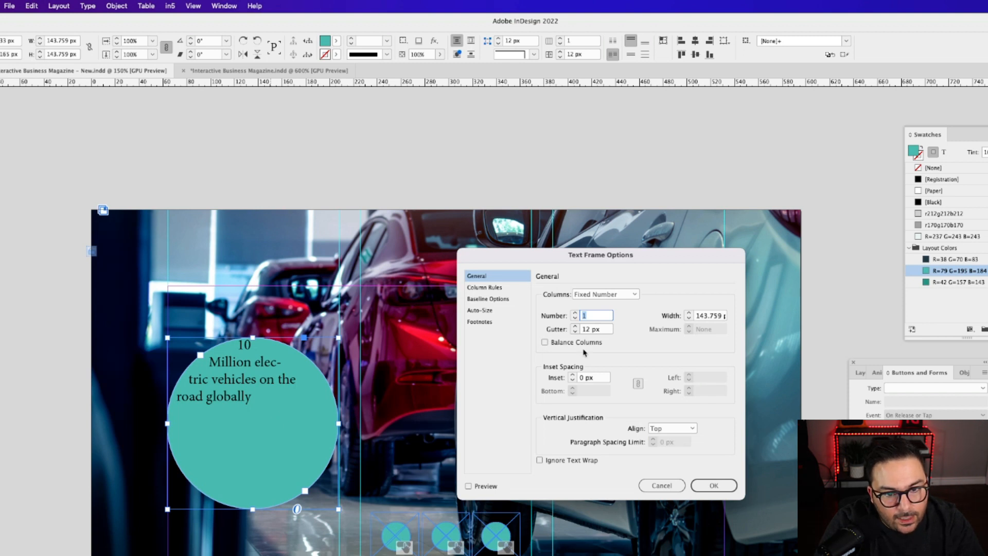
{"action": "left_click", "coordinate": [573, 376]}
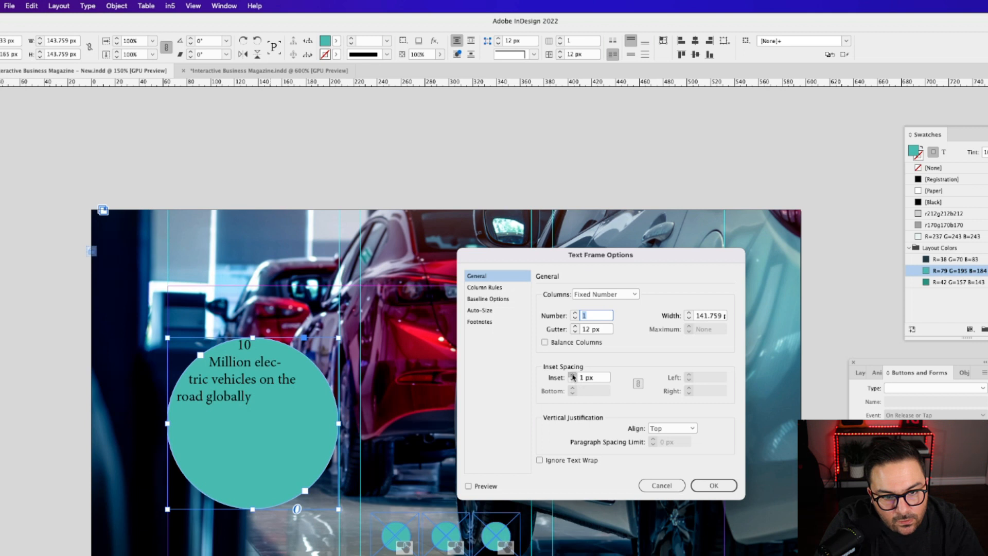
{"action": "left_click", "coordinate": [572, 375]}
{"action": "left_click", "coordinate": [573, 376]}
{"action": "left_click", "coordinate": [573, 376]}
{"action": "left_click", "coordinate": [468, 485]}
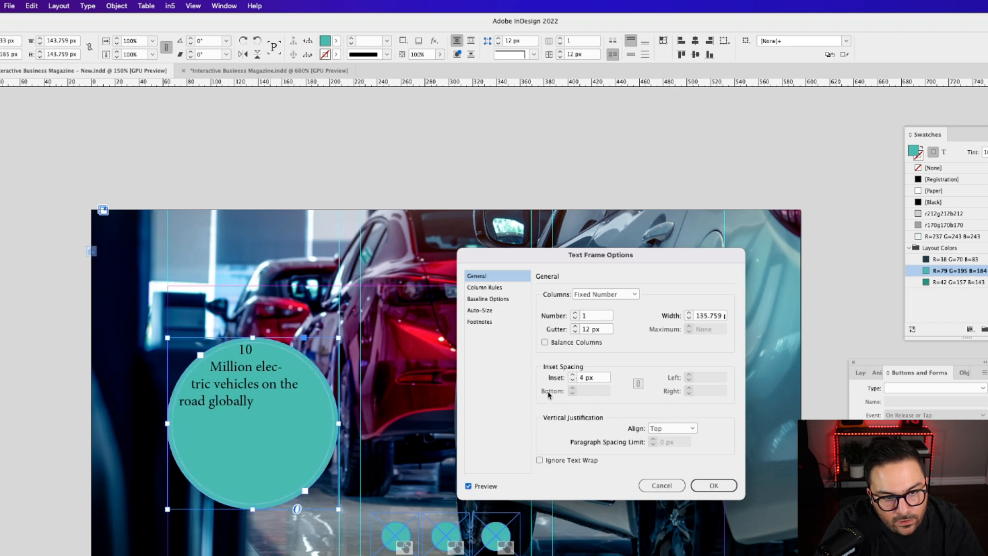
{"action": "left_click", "coordinate": [572, 375]}
{"action": "left_click", "coordinate": [572, 375]}
{"action": "left_click", "coordinate": [572, 375]}
{"action": "left_click", "coordinate": [571, 375]}
{"action": "left_click", "coordinate": [571, 375]}
{"action": "left_click", "coordinate": [572, 375]}
{"action": "left_click", "coordinate": [571, 375]}
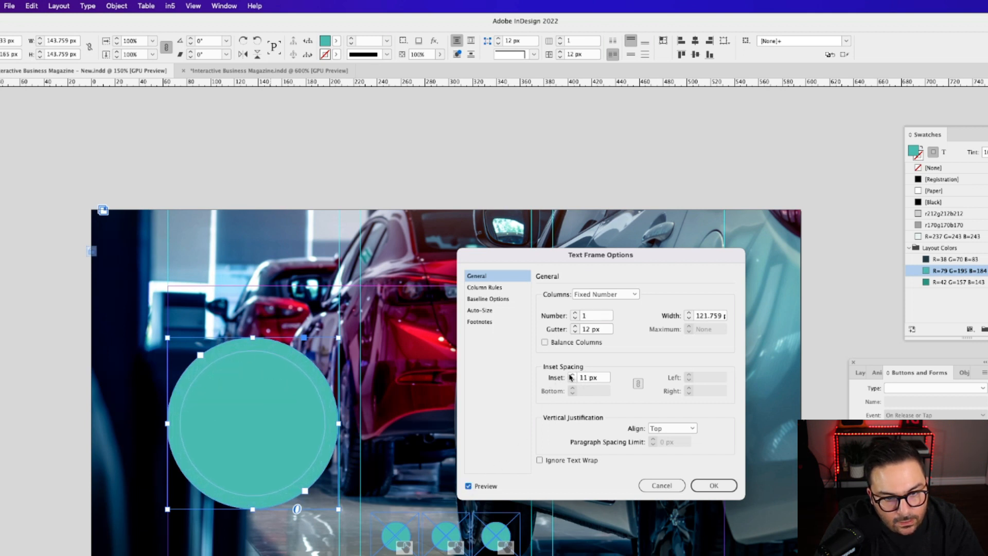
{"action": "left_click", "coordinate": [571, 375]}
{"action": "left_click", "coordinate": [572, 376]}
{"action": "left_click", "coordinate": [571, 375]}
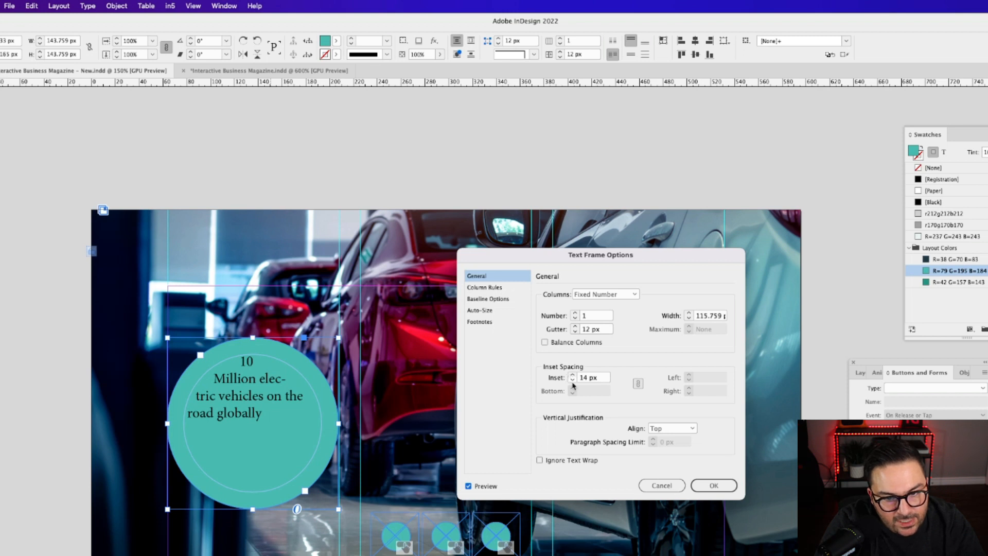
Set the circle text frame's vertical justification to Center and apply the frame options
{"action": "left_click", "coordinate": [668, 429]}
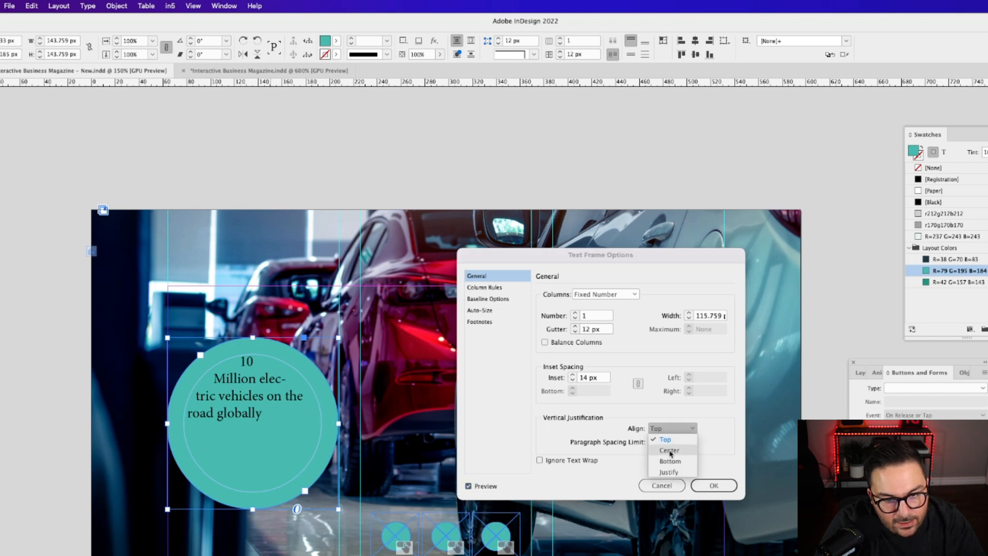
{"action": "left_click", "coordinate": [669, 451]}
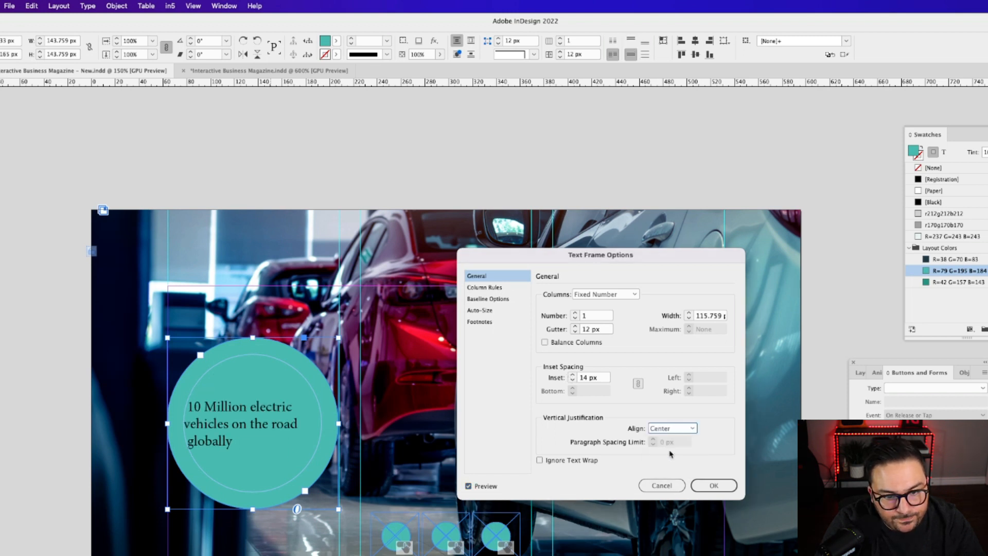
{"action": "left_click", "coordinate": [714, 486]}
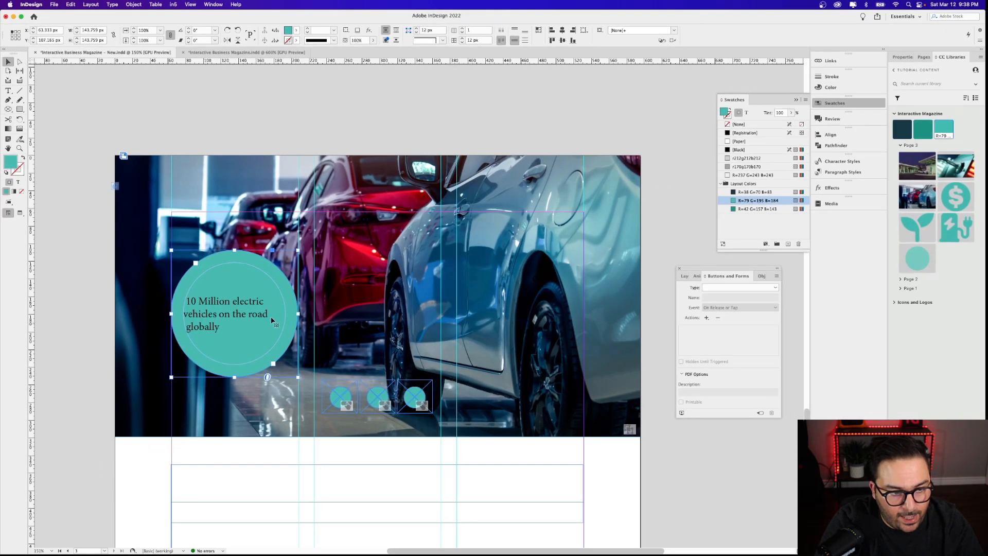
Apply the paragraph style Bubble Text - 18 pt to all the text in the teal circle
{"action": "double_click", "coordinate": [272, 320]}
{"action": "key", "text": "super+a"}
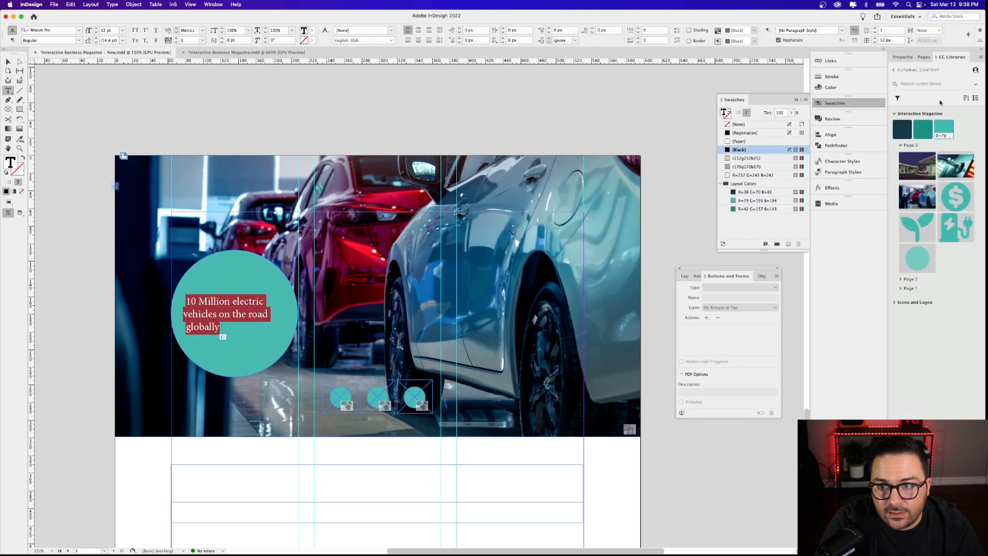
{"action": "left_click", "coordinate": [903, 56]}
{"action": "left_click", "coordinate": [973, 106]}
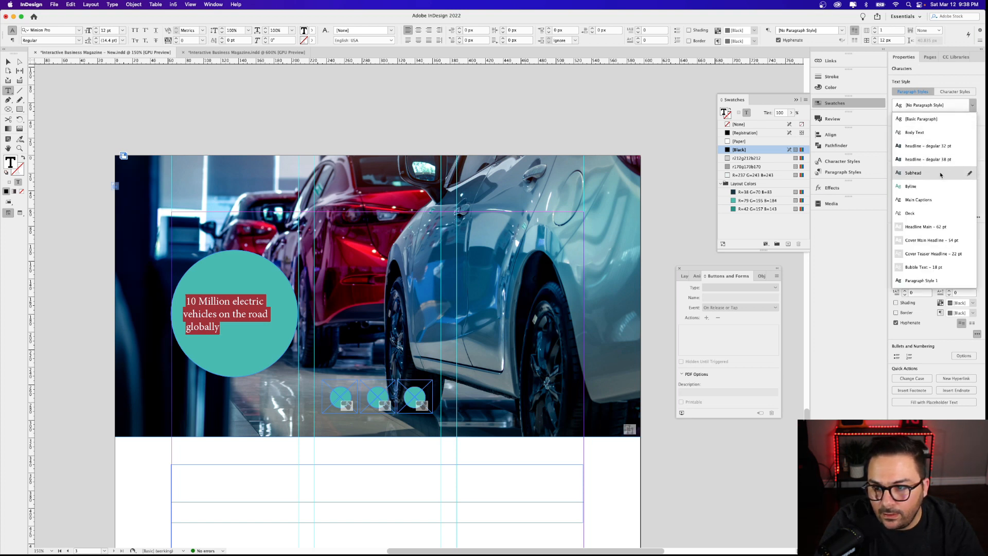
{"action": "left_click", "coordinate": [943, 268]}
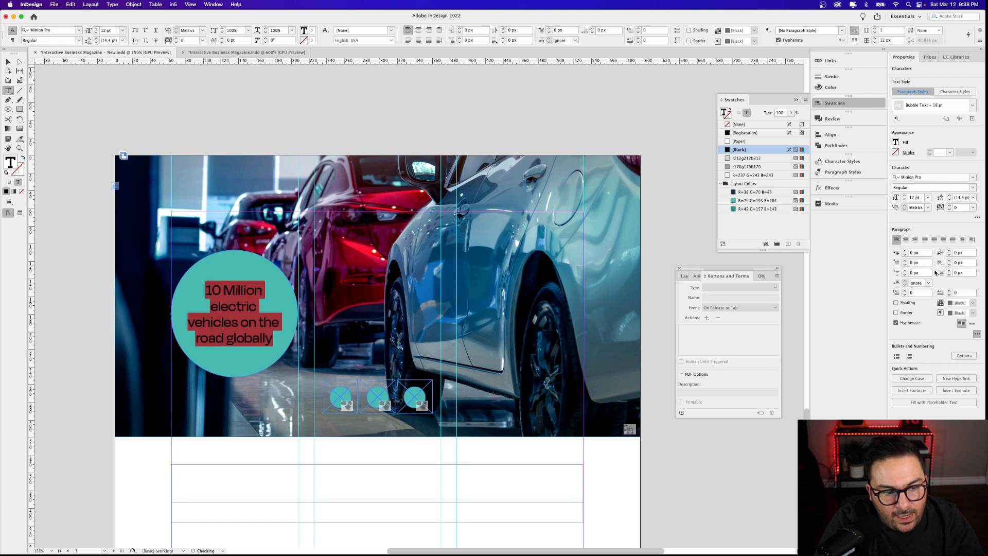
{"action": "left_click", "coordinate": [246, 291]}
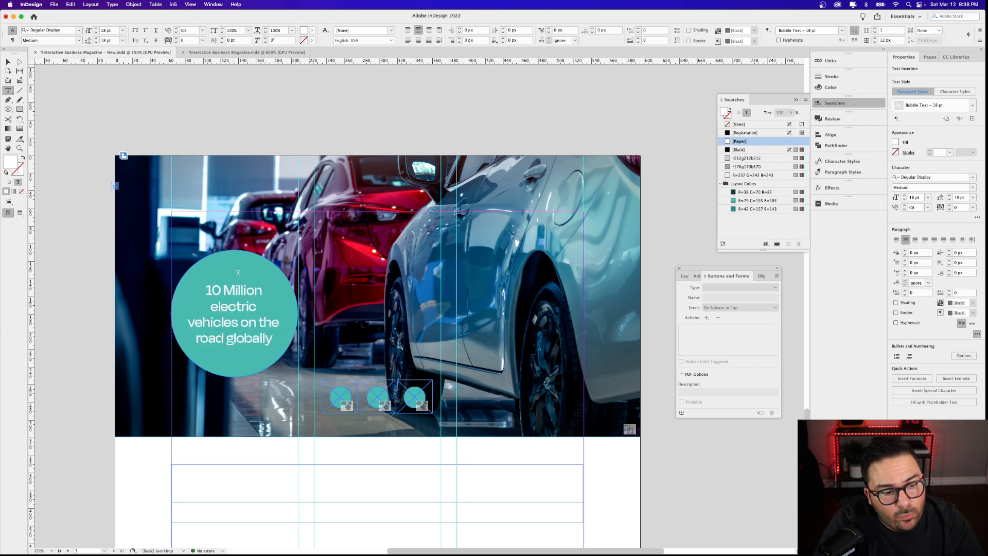
Try the Black font weight on the words "10 Million" in the teal circle
{"action": "triple_click", "coordinate": [260, 292]}
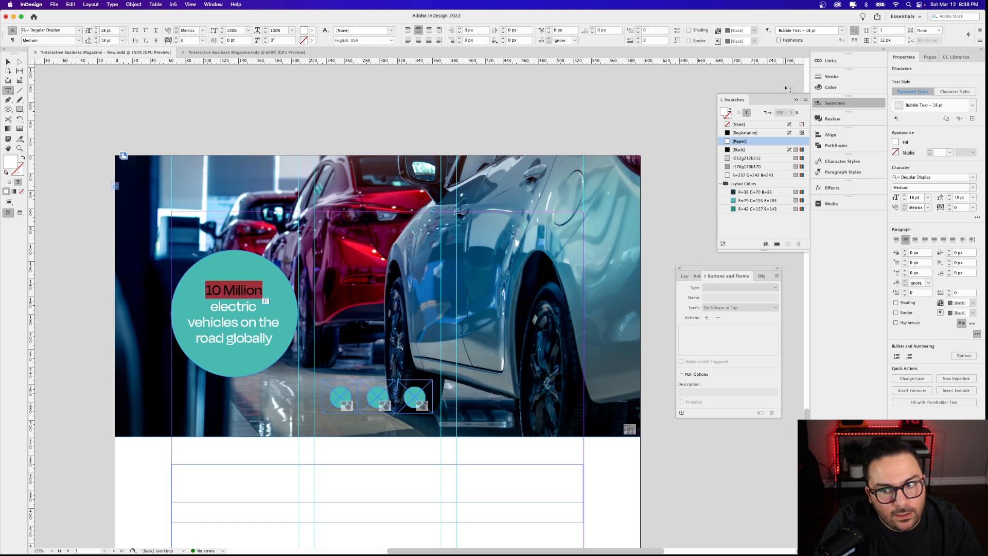
{"action": "left_click", "coordinate": [78, 40]}
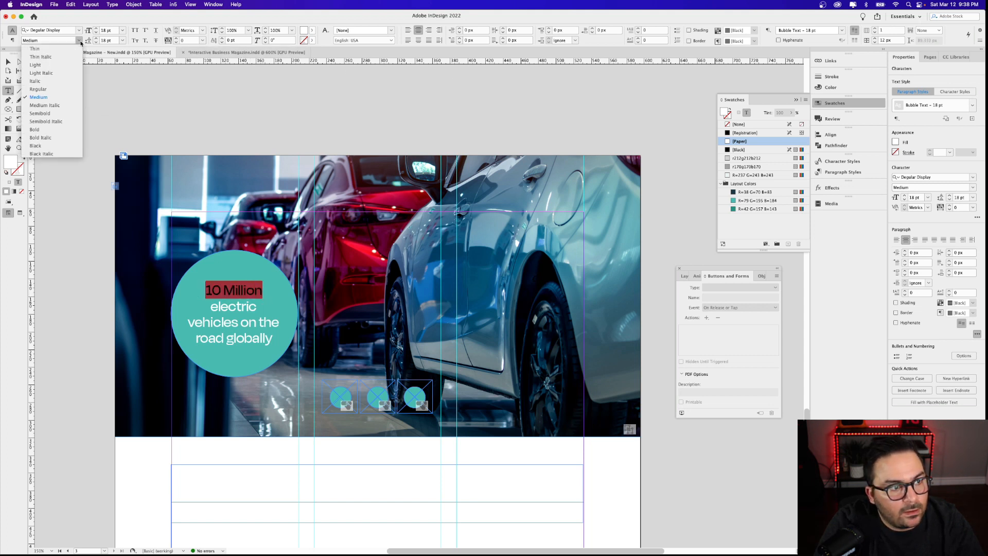
{"action": "left_click", "coordinate": [36, 145]}
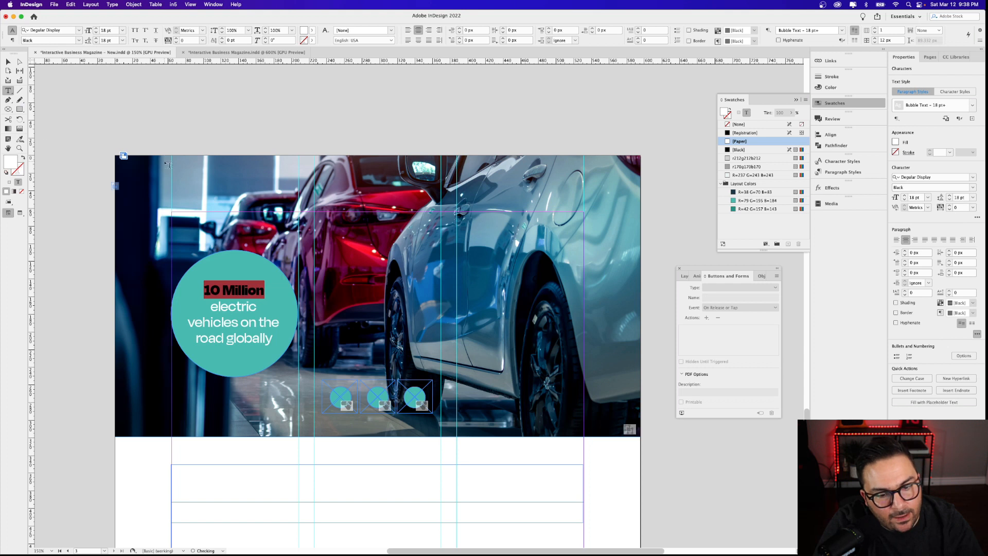
{"action": "key", "text": "super+z"}
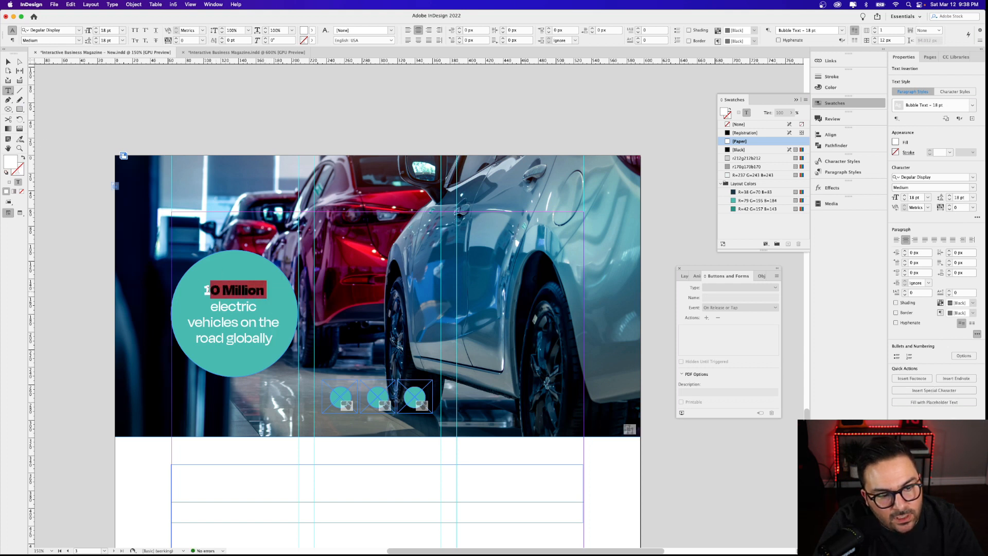
Set the words "10 Million" in the teal circle to the Bold font weight
{"action": "left_click", "coordinate": [77, 40]}
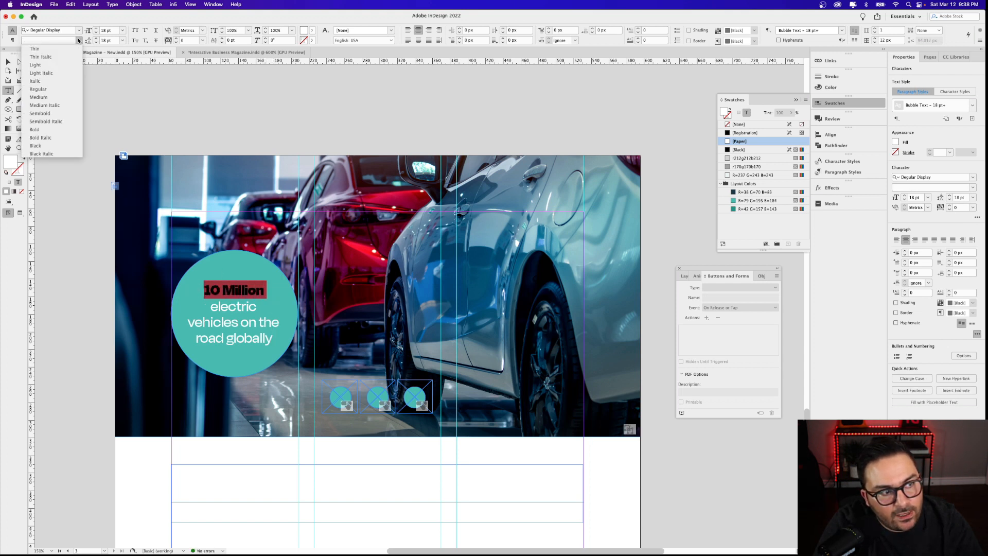
{"action": "left_click", "coordinate": [56, 132]}
{"action": "left_click", "coordinate": [224, 320]}
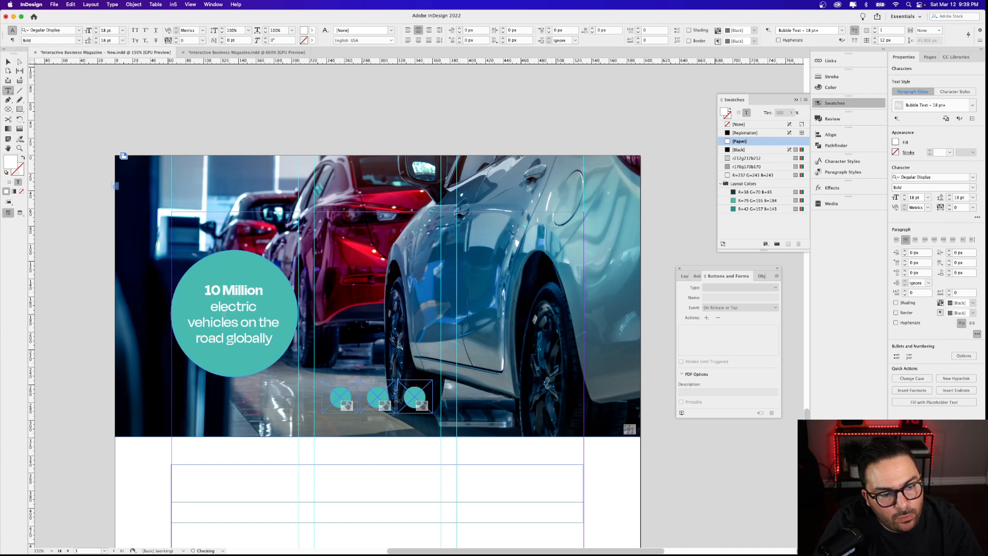
Colour the words "10 Million" in the teal circle with the dark navy library swatch R=38 G=70 B=83
{"action": "left_click_drag", "start_coordinate": [265, 290], "coordinate": [248, 275]}
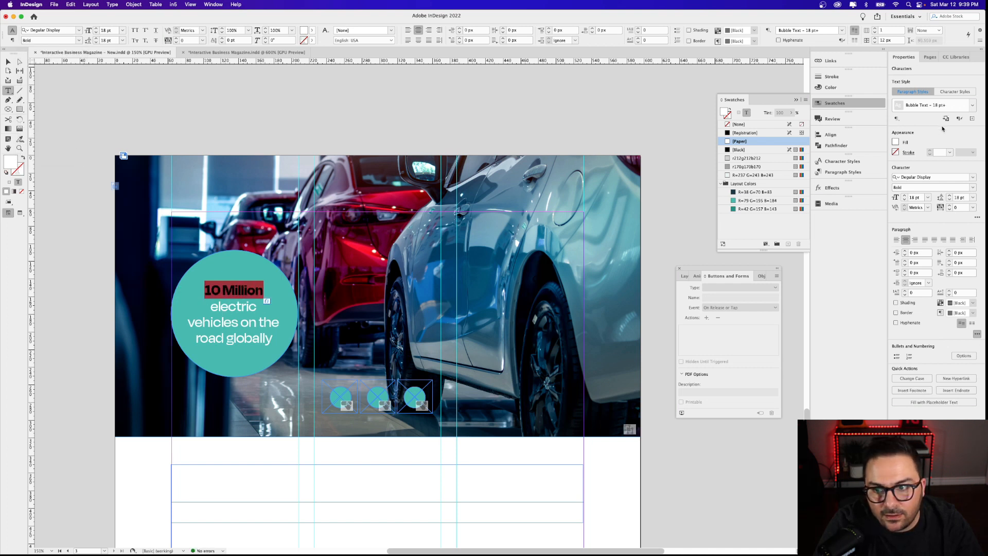
{"action": "left_click", "coordinate": [956, 56]}
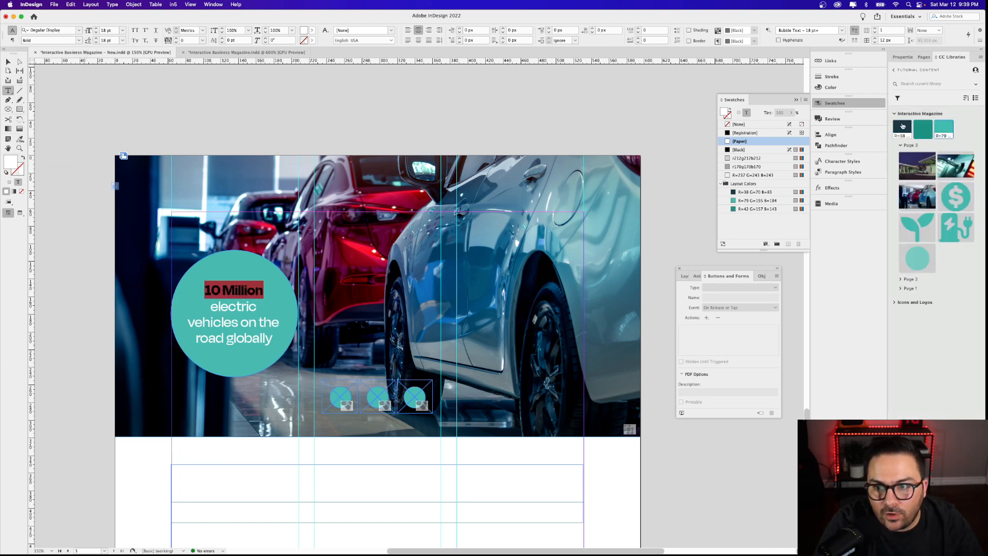
{"action": "left_click", "coordinate": [262, 292]}
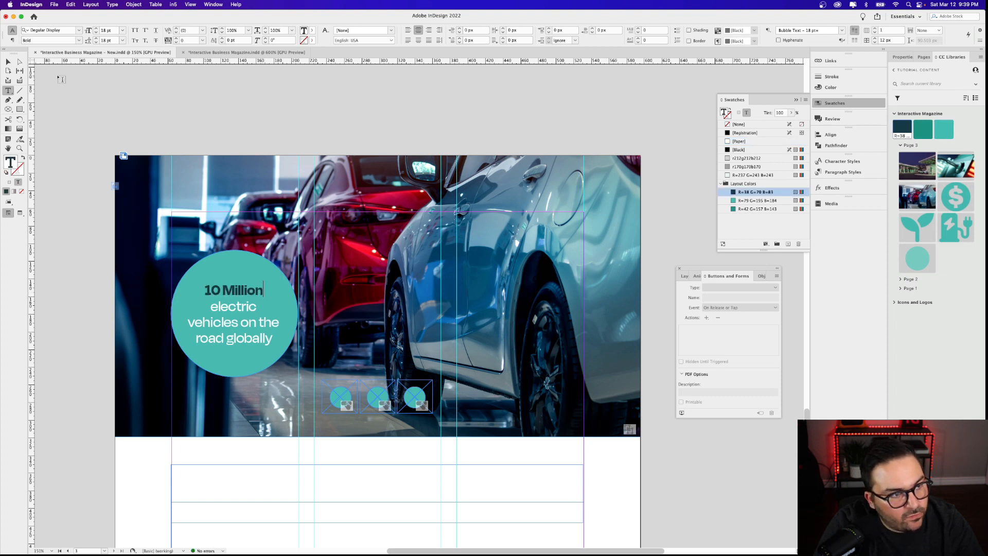
Duplicate the teal statistic circle twice, placing the copies in a row in the middle and right columns of the photo
{"action": "left_click", "coordinate": [10, 63]}
{"action": "left_click", "coordinate": [75, 232]}
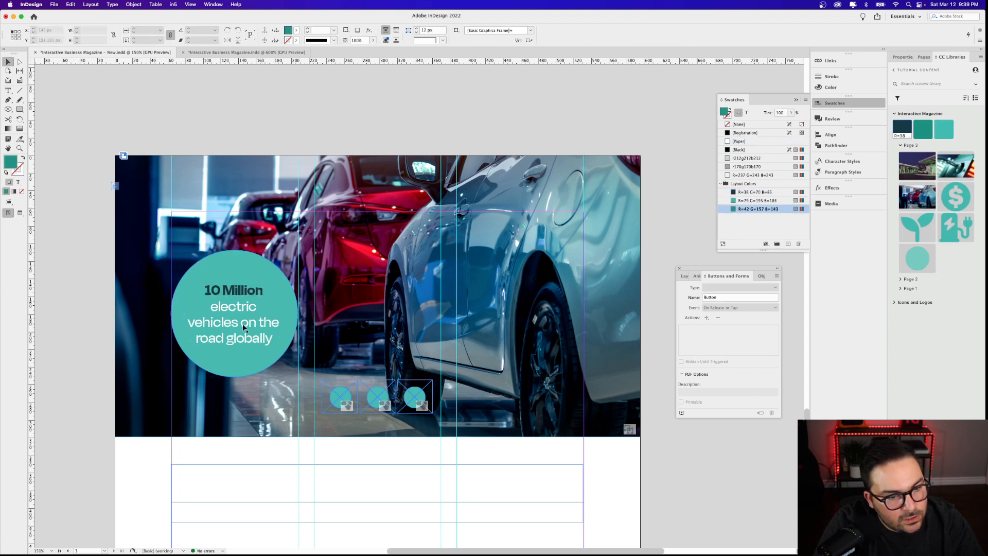
{"action": "left_click_drag", "start_coordinate": [245, 327], "coordinate": [522, 329]}
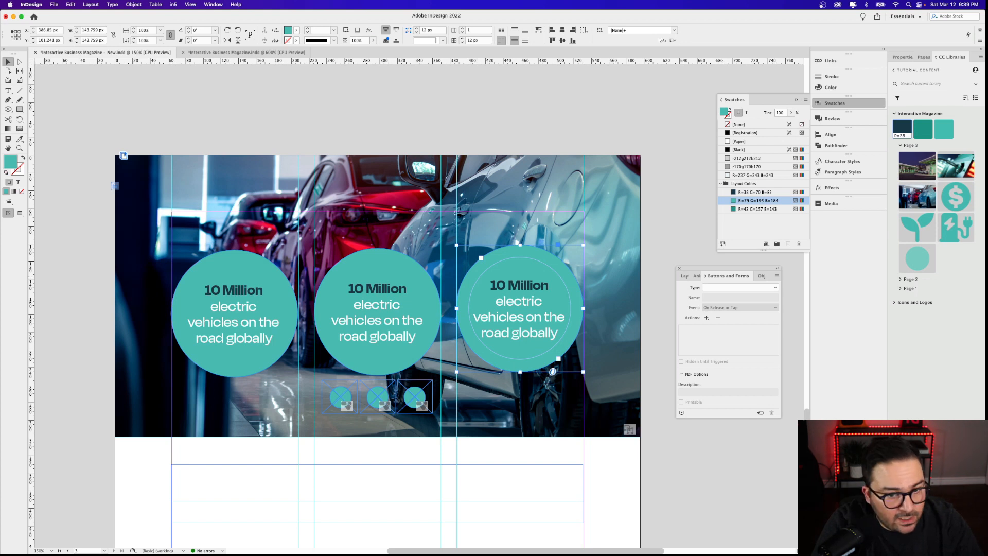
Replace the middle circle's text with "121K+ electric vehicles were sold in 2021"
{"action": "key", "text": "super+Tab"}
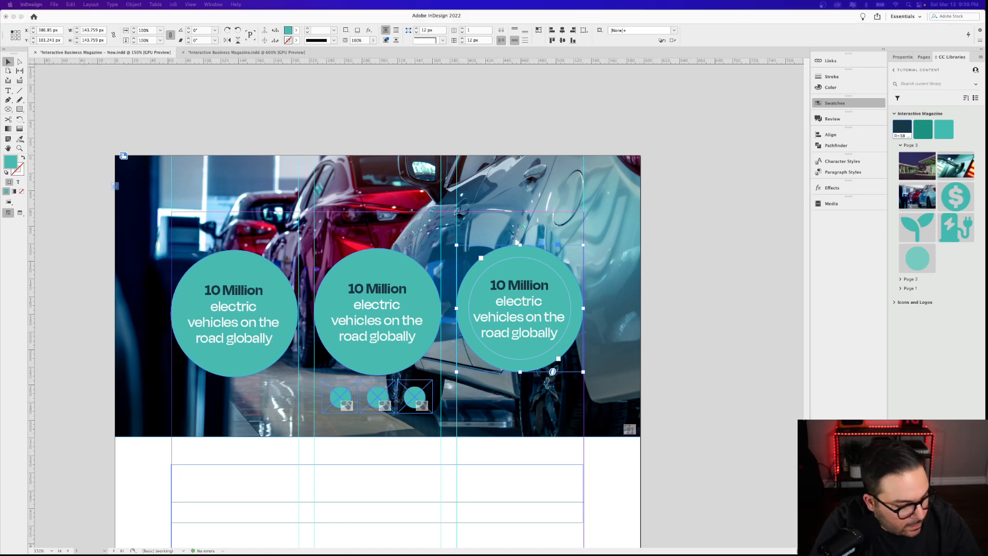
{"action": "left_click", "coordinate": [379, 322]}
{"action": "triple_click", "coordinate": [380, 322]}
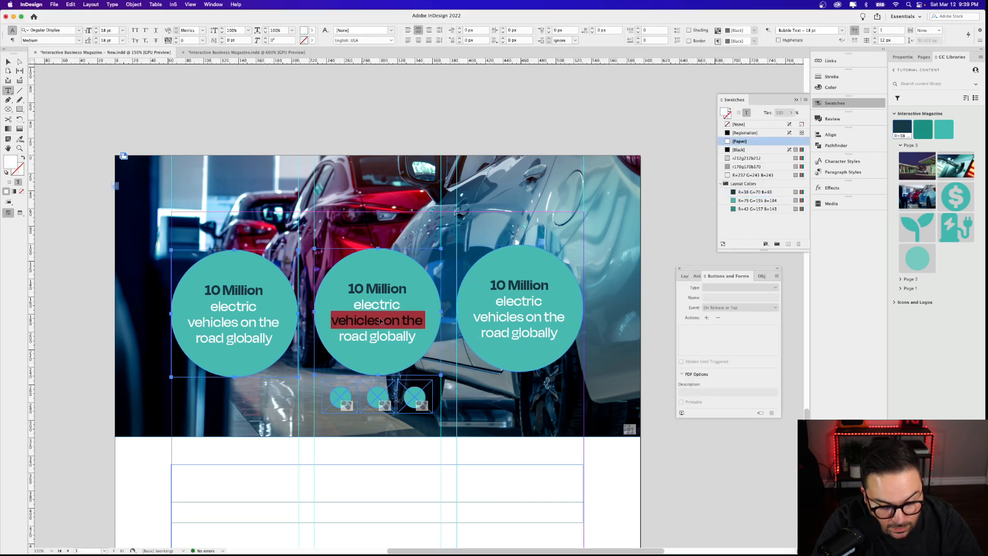
{"action": "key", "text": "super+a"}
{"action": "type", "text": "121K+ electric vehicles were sold in 2021"}
Clear the middle circle's formatting by applying [Basic Paragraph] to all its text, and reapply the paragraph style Bubble Text - 18 pt
{"action": "key", "text": "super+a"}
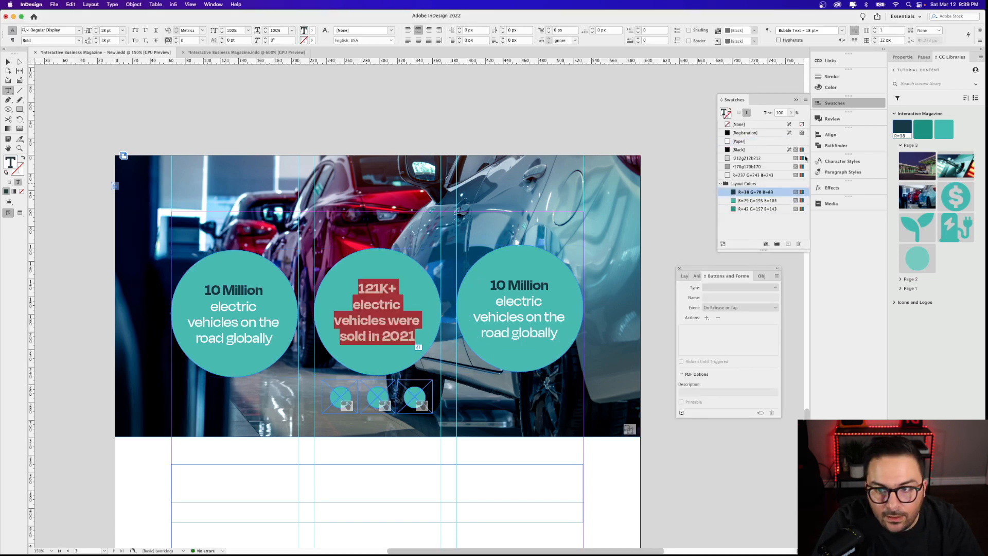
{"action": "left_click", "coordinate": [902, 56]}
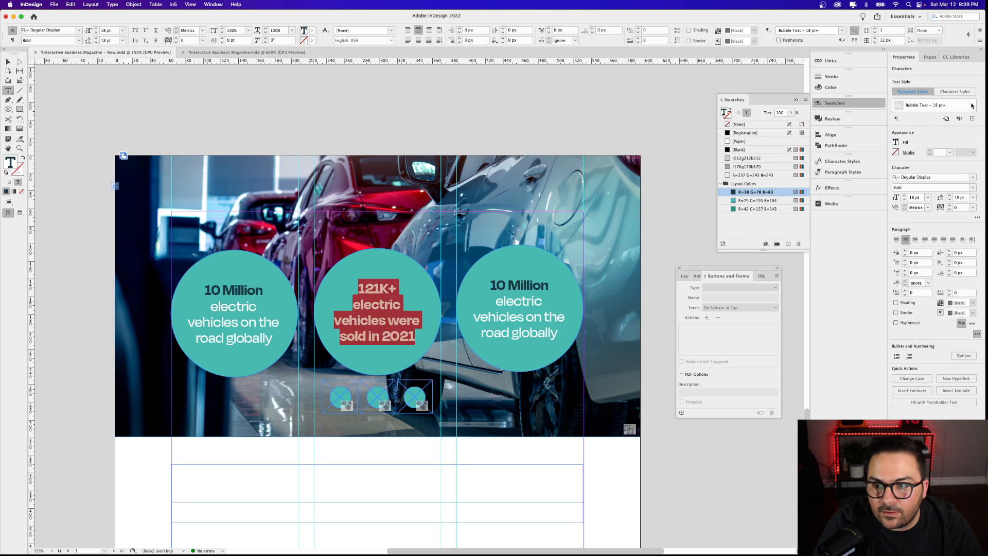
{"action": "left_click", "coordinate": [972, 105]}
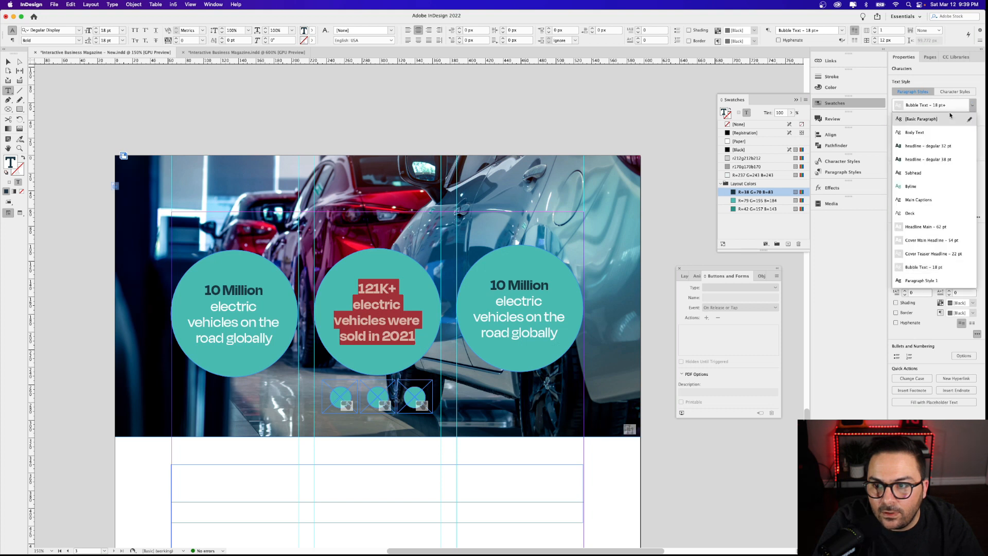
{"action": "left_click", "coordinate": [921, 119]}
{"action": "left_click", "coordinate": [971, 105]}
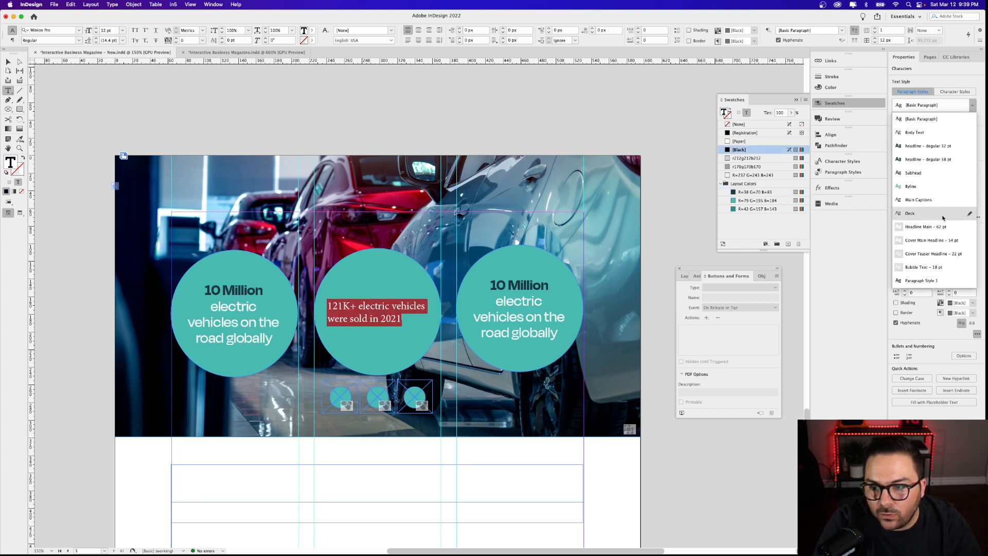
{"action": "left_click", "coordinate": [926, 268]}
{"action": "left_click", "coordinate": [413, 305]}
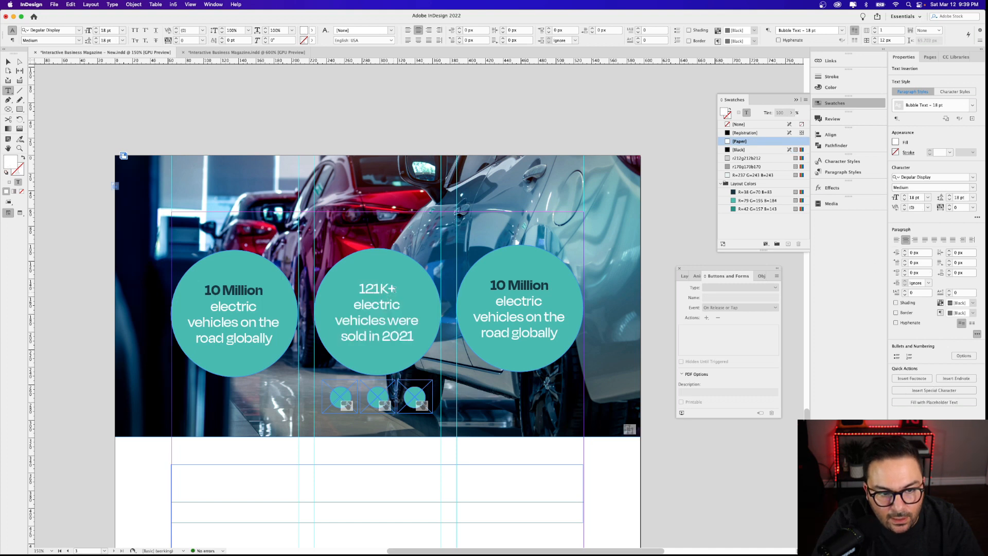
Set "121K+" in the middle circle to Bold and colour it with the dark navy library swatch R=38 G=70 B=83
{"action": "left_click_drag", "start_coordinate": [399, 288], "coordinate": [360, 284]}
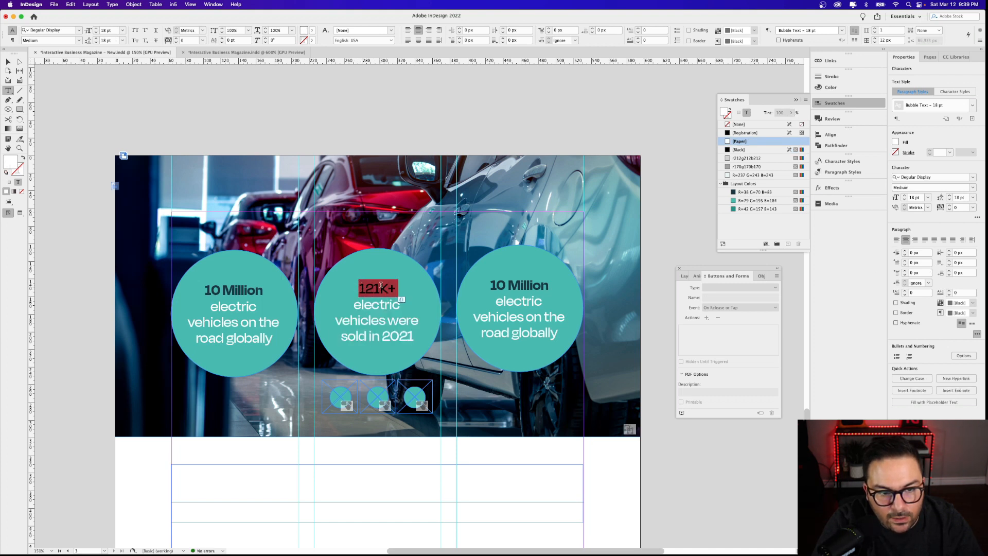
{"action": "left_click", "coordinate": [79, 40]}
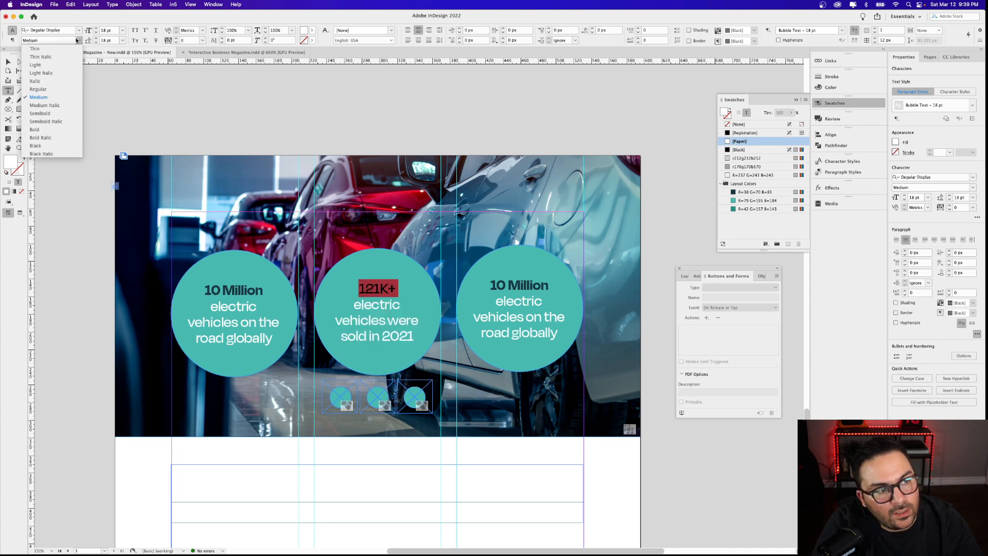
{"action": "left_click", "coordinate": [52, 133]}
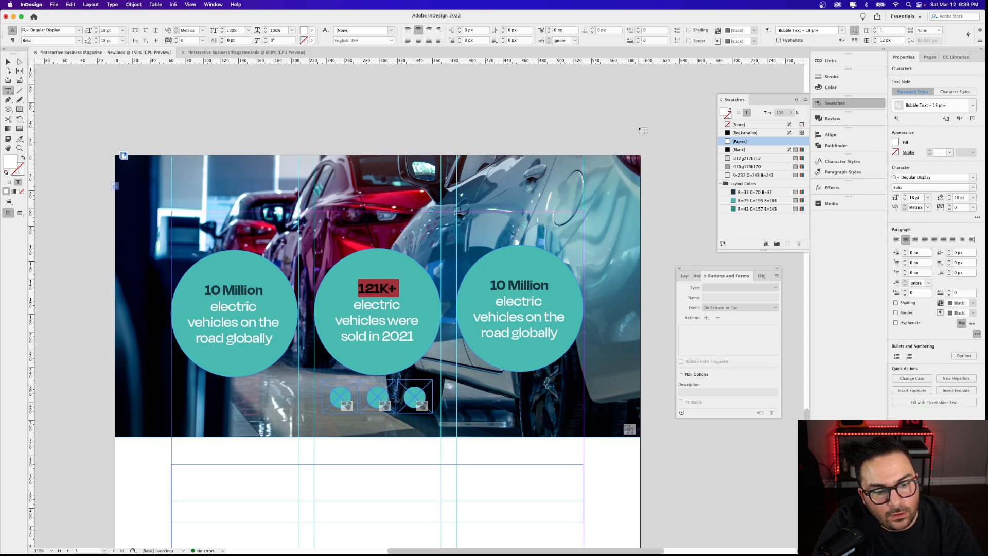
{"action": "left_click", "coordinate": [955, 57]}
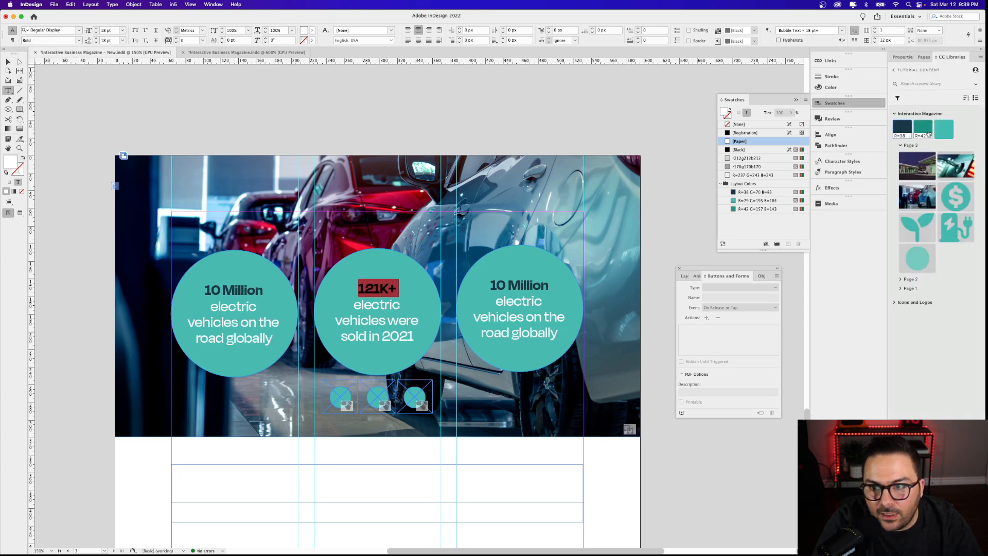
{"action": "left_click", "coordinate": [902, 129]}
{"action": "left_click", "coordinate": [380, 300]}
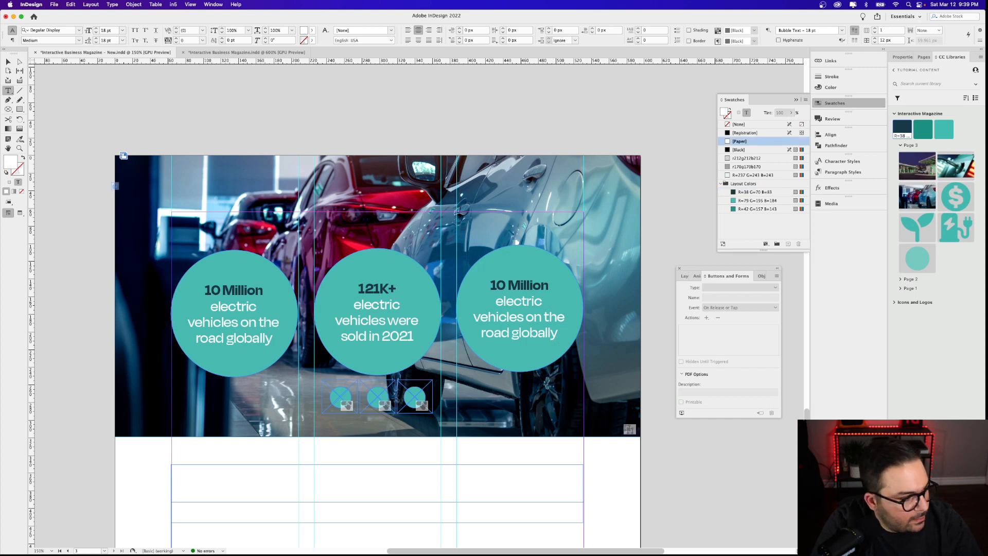
Replace the third circle's text with "25,000+ EV charging stations in the United States" and select all of it
{"action": "key", "text": "super+Tab"}
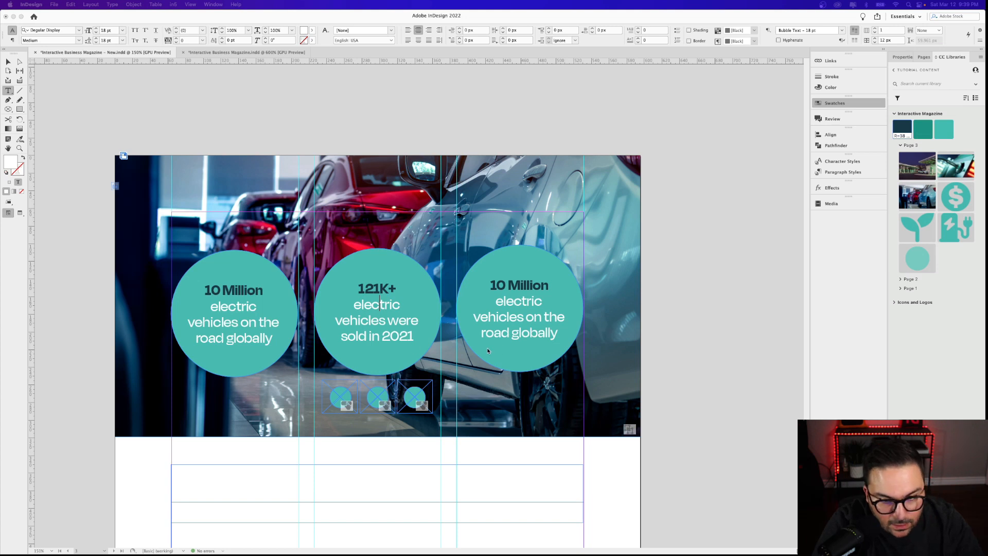
{"action": "key", "text": "super+Tab"}
{"action": "left_click", "coordinate": [525, 316]}
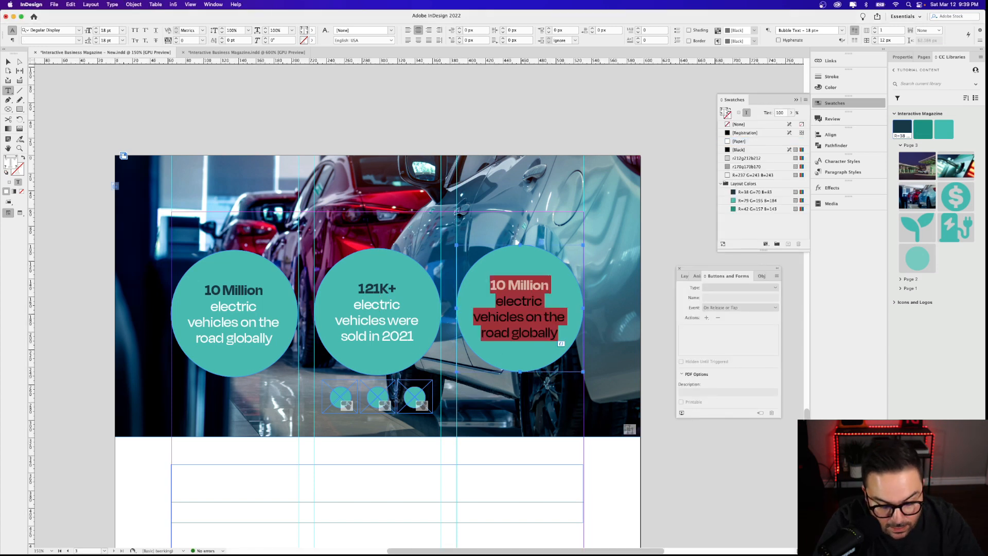
{"action": "type", "text": "25,000+ EV charging stations in the United States"}
{"action": "key", "text": "super+a"}
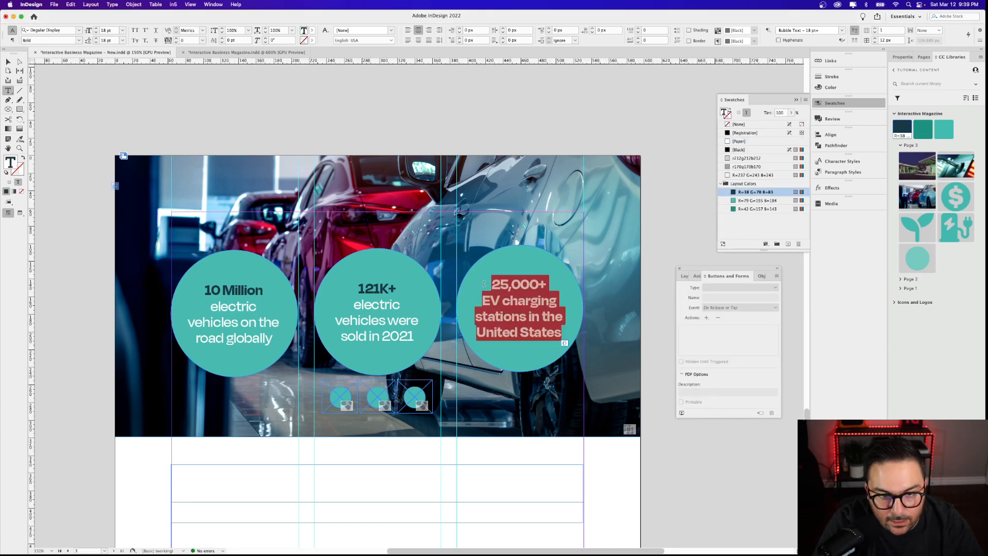
Reset the third circle's text to Basic Paragraph, then apply the Bubble Text - 18 pt paragraph style
{"action": "left_click", "coordinate": [903, 57]}
{"action": "left_click", "coordinate": [971, 105]}
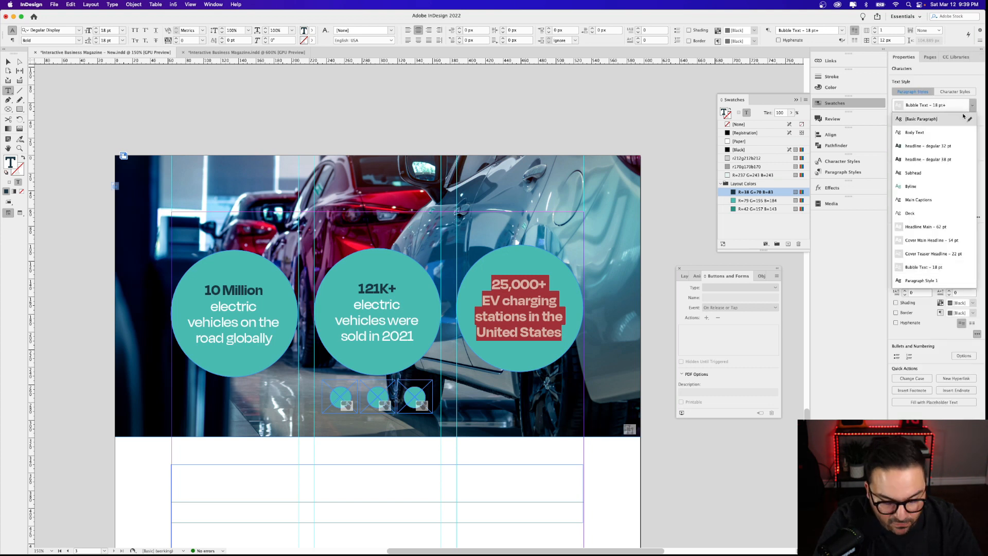
{"action": "left_click", "coordinate": [926, 124]}
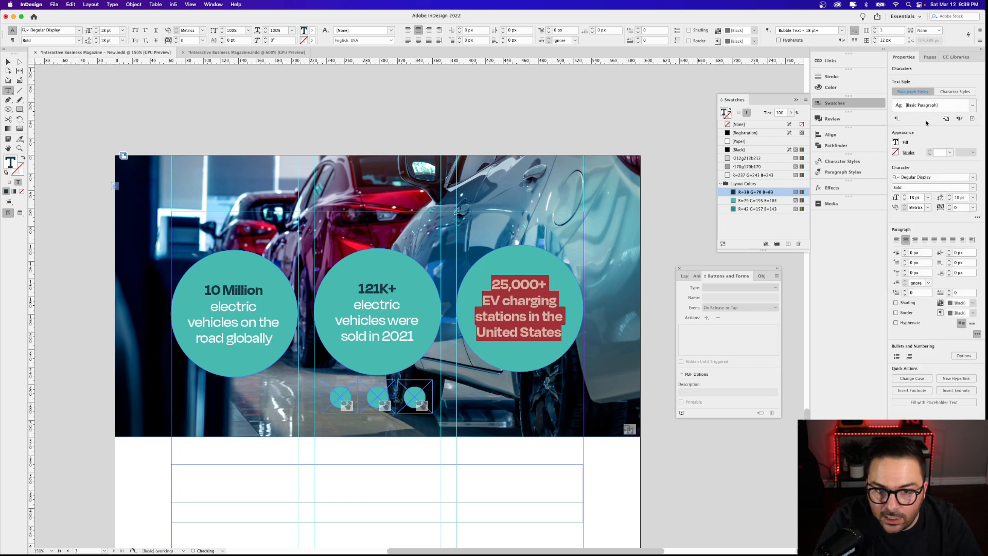
{"action": "left_click", "coordinate": [970, 106]}
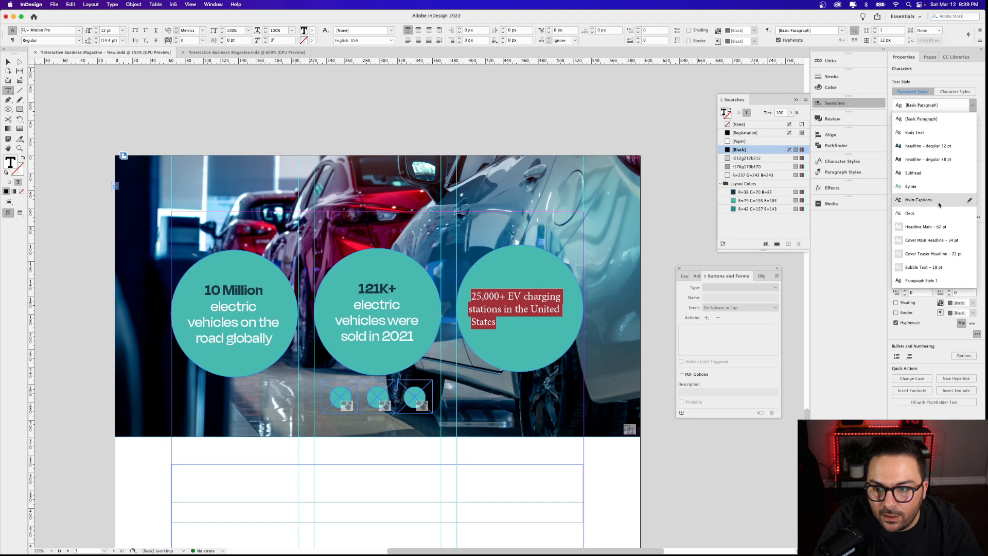
{"action": "left_click", "coordinate": [917, 267]}
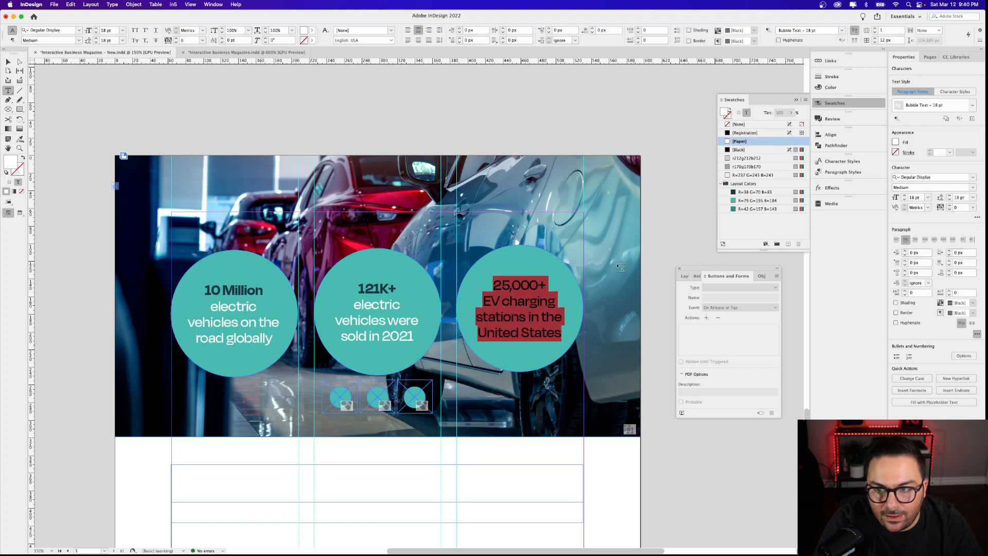
Make "25,000+" in the third circle bold and colour it with the dark navy library swatch
{"action": "left_click", "coordinate": [515, 286]}
{"action": "left_click_drag", "start_coordinate": [550, 284], "coordinate": [479, 282]}
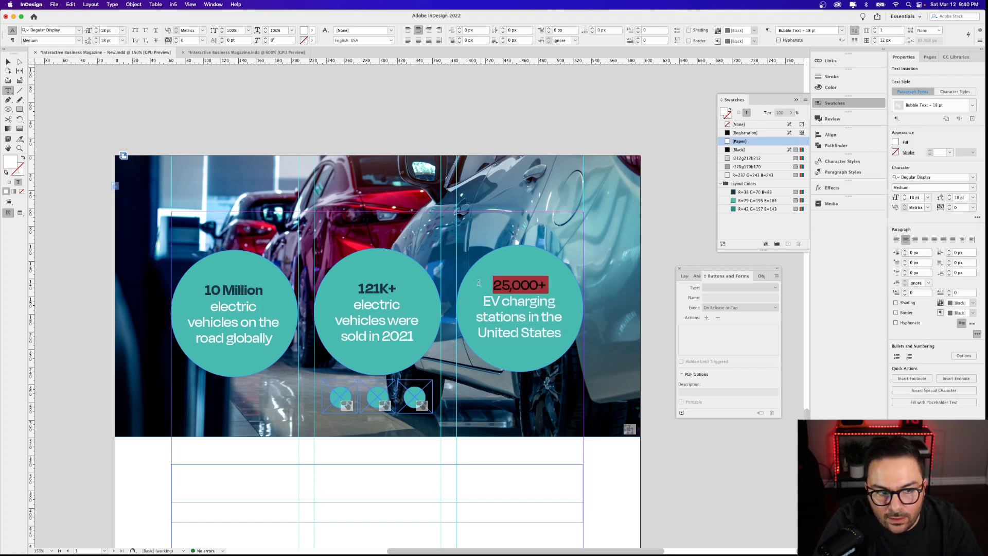
{"action": "left_click", "coordinate": [951, 187]}
{"action": "left_click", "coordinate": [934, 279]}
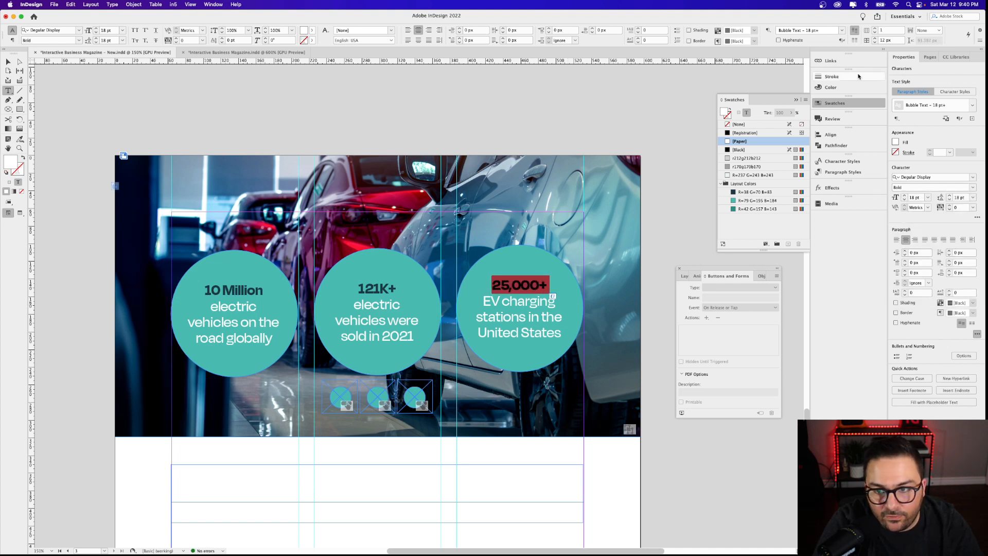
{"action": "left_click", "coordinate": [953, 57]}
{"action": "left_click", "coordinate": [907, 132]}
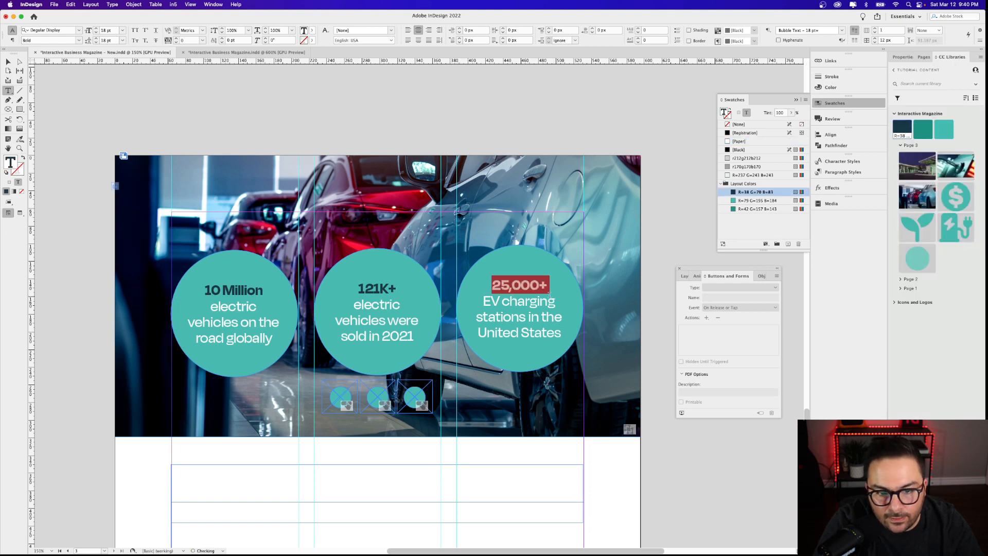
{"action": "left_click", "coordinate": [520, 289]}
{"action": "left_click", "coordinate": [8, 62]}
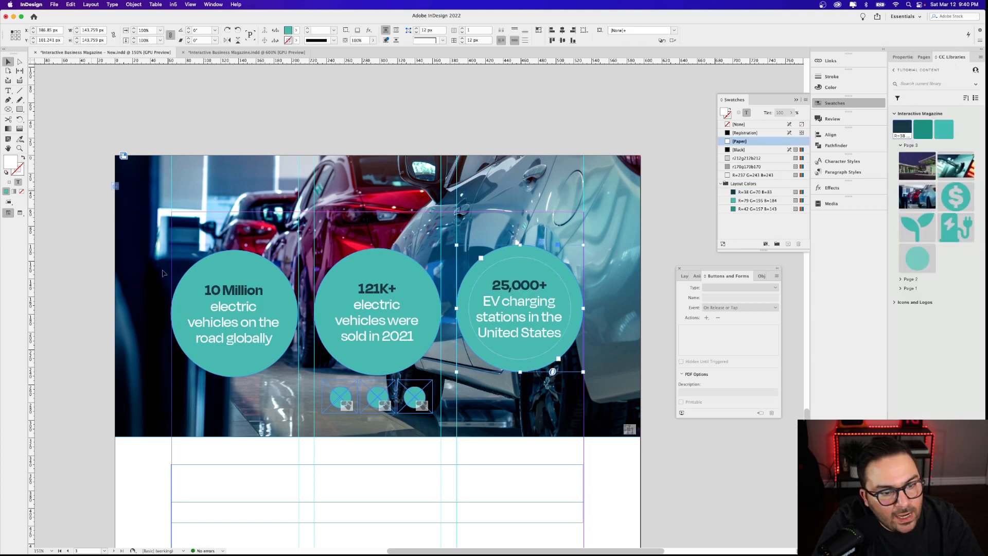
{"action": "left_click", "coordinate": [233, 303]}
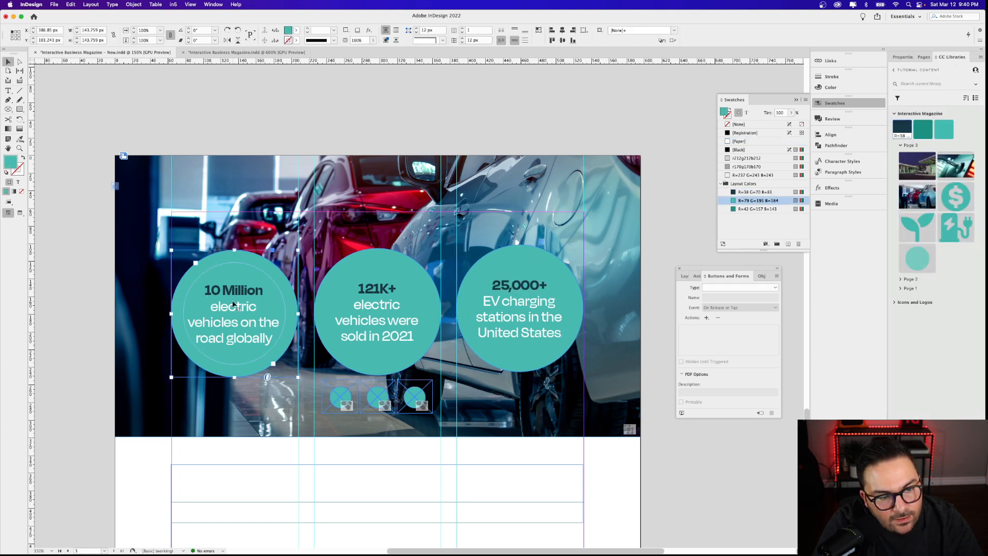
{"action": "left_click", "coordinate": [378, 311]}
{"action": "left_click", "coordinate": [503, 302]}
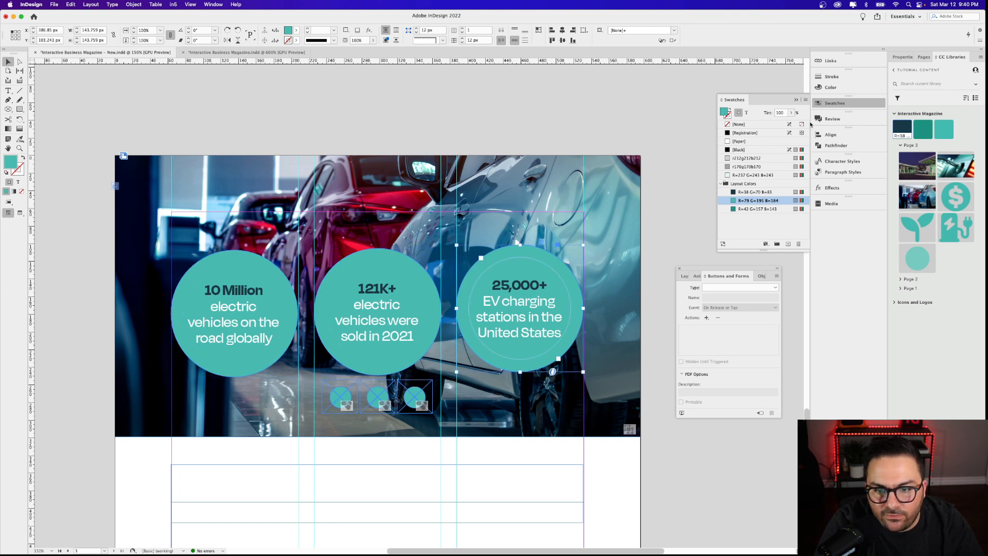
{"action": "left_click", "coordinate": [421, 302]}
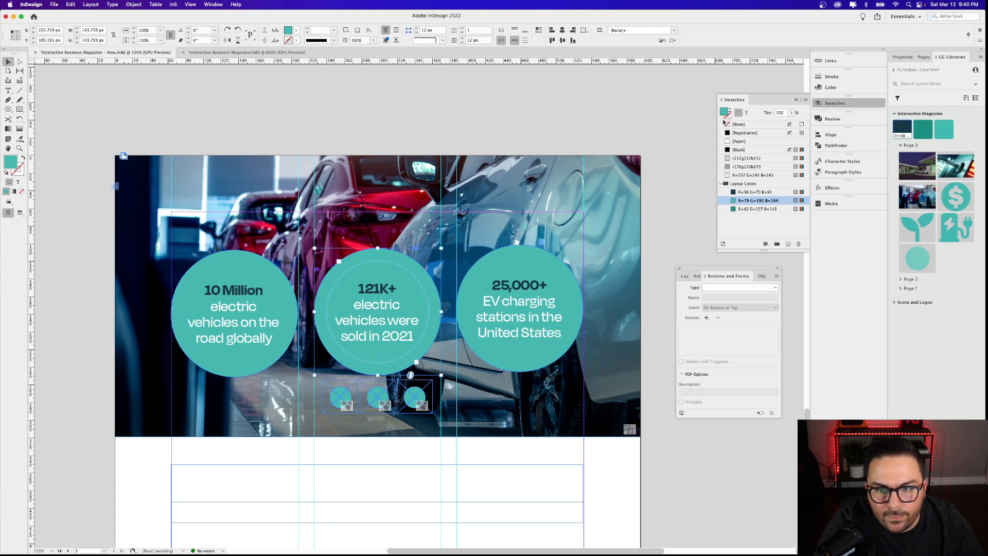
Move the "10 Million" circle to the top of the layer's object order and rename it Info Bubble 1
{"action": "left_click", "coordinate": [685, 277]}
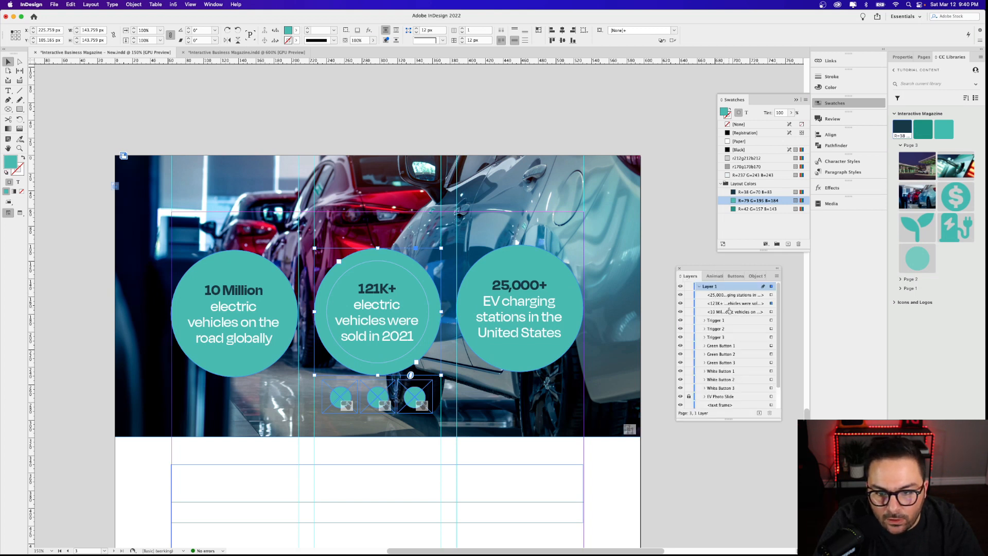
{"action": "left_click", "coordinate": [252, 296]}
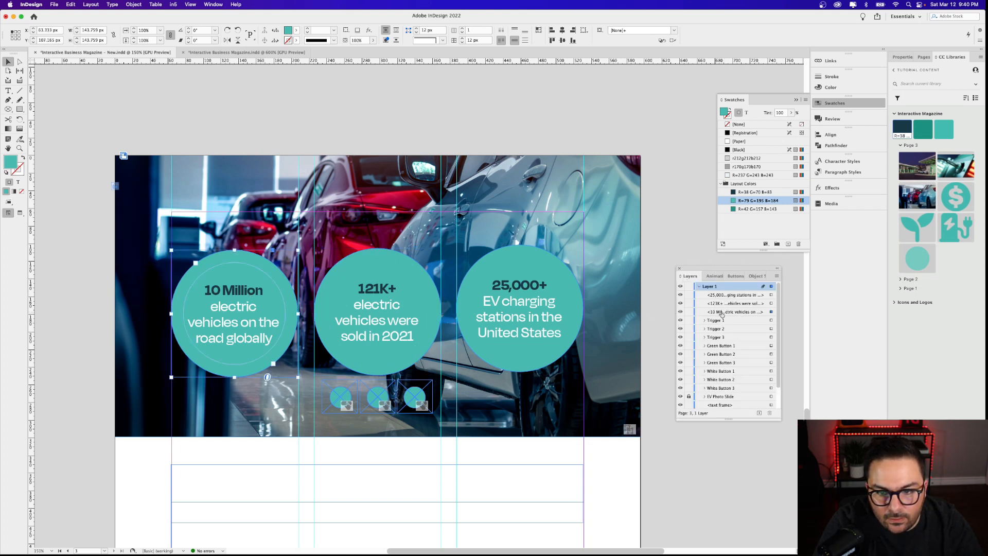
{"action": "left_click_drag", "start_coordinate": [722, 312], "coordinate": [722, 296]}
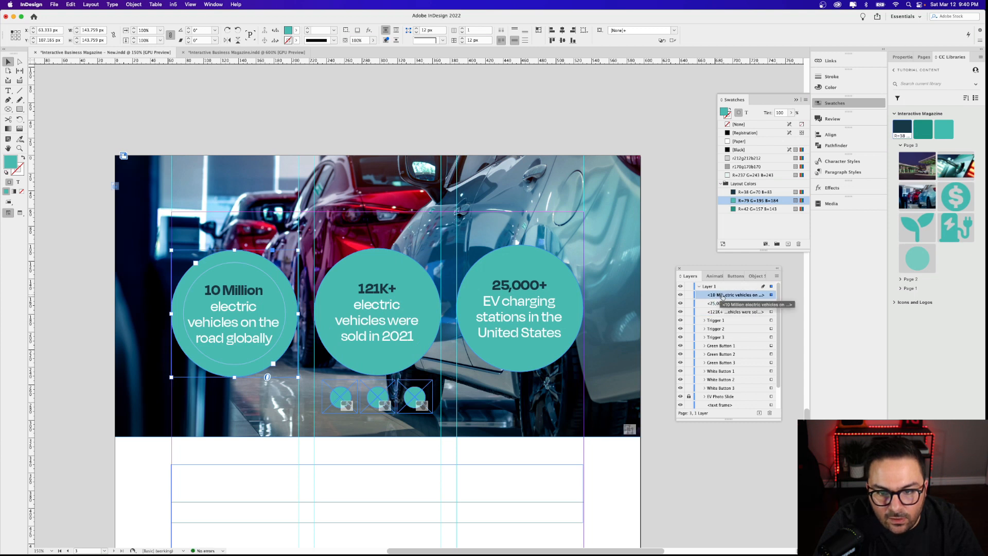
{"action": "double_click", "coordinate": [726, 294]}
{"action": "key", "text": "BackSpace"}
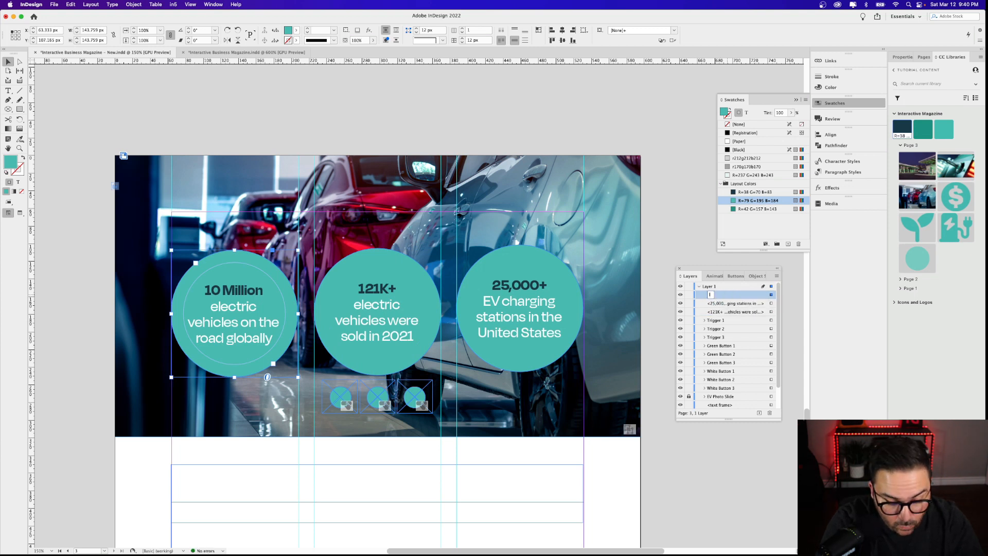
{"action": "type", "text": "Info Bubble"}
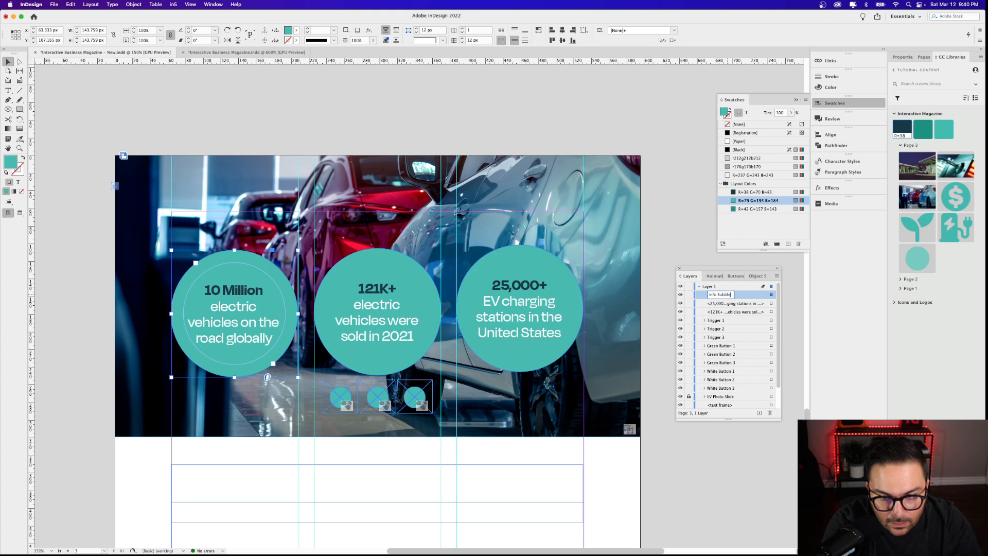
{"action": "type", "text": " 1"}
{"action": "key", "text": "Return"}
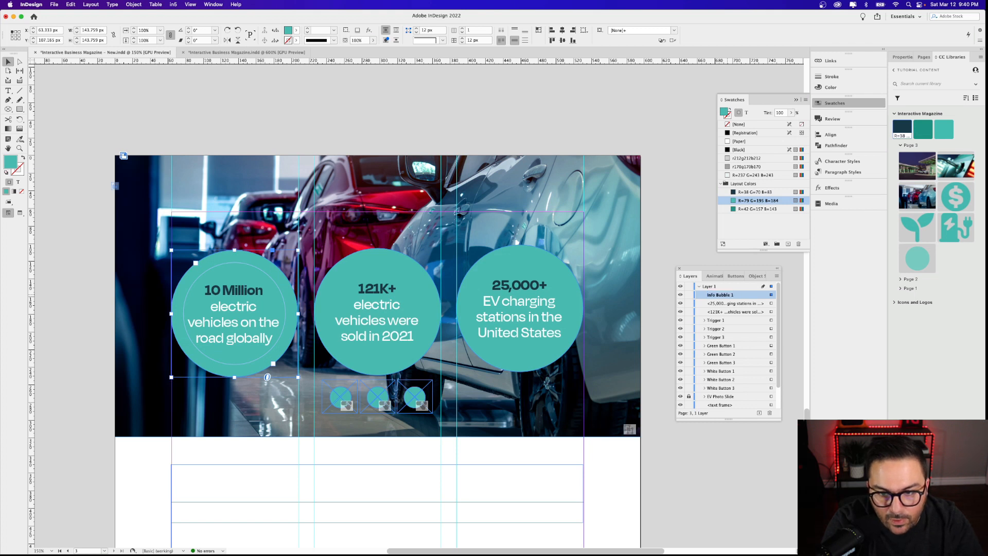
Rename the "121K+" circle's layer object as Info Bubble 2
{"action": "left_click", "coordinate": [404, 325]}
{"action": "left_click", "coordinate": [713, 312]}
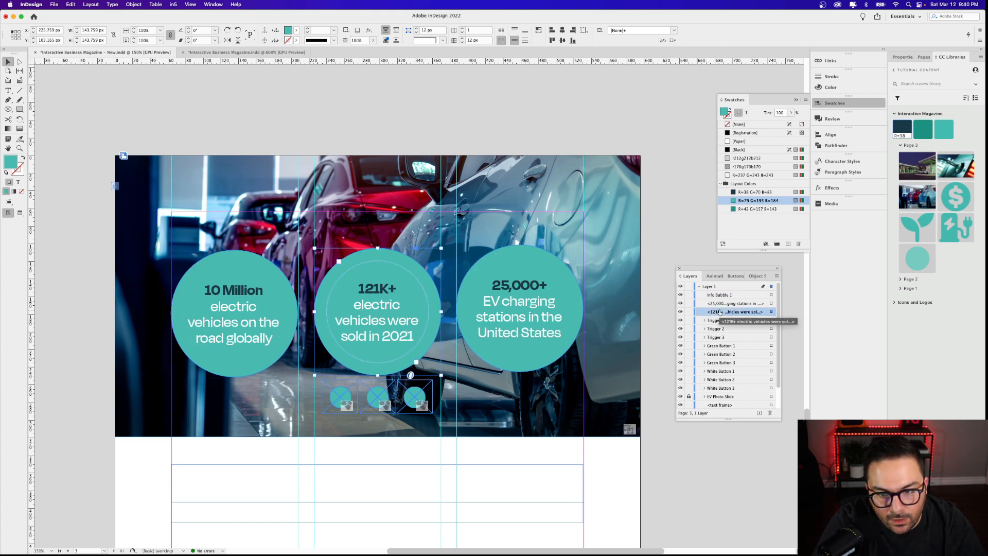
{"action": "left_click", "coordinate": [712, 312]}
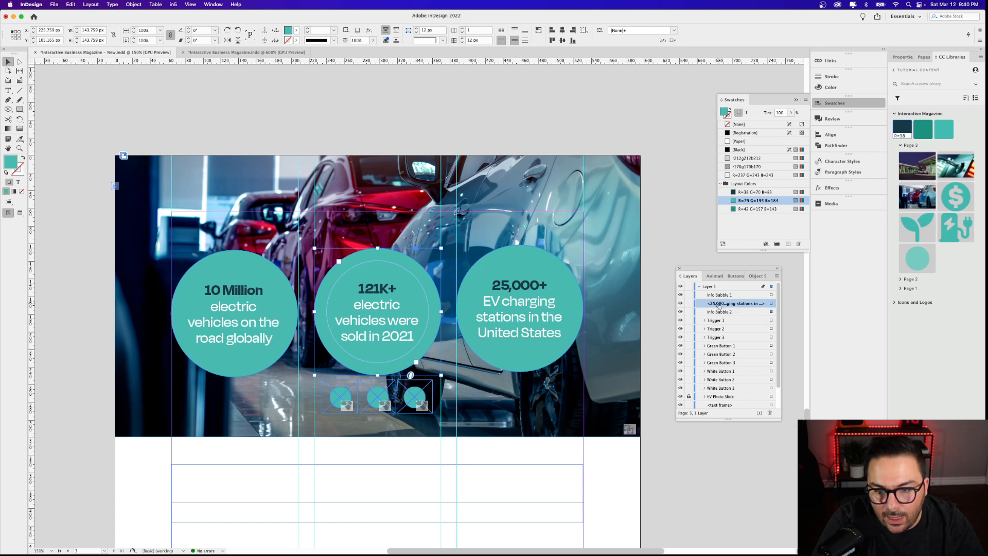
Rename the "25,000+" circle's layer object as Info Bubble 3 and place Info Bubble 2 above it
{"action": "left_click", "coordinate": [720, 303]}
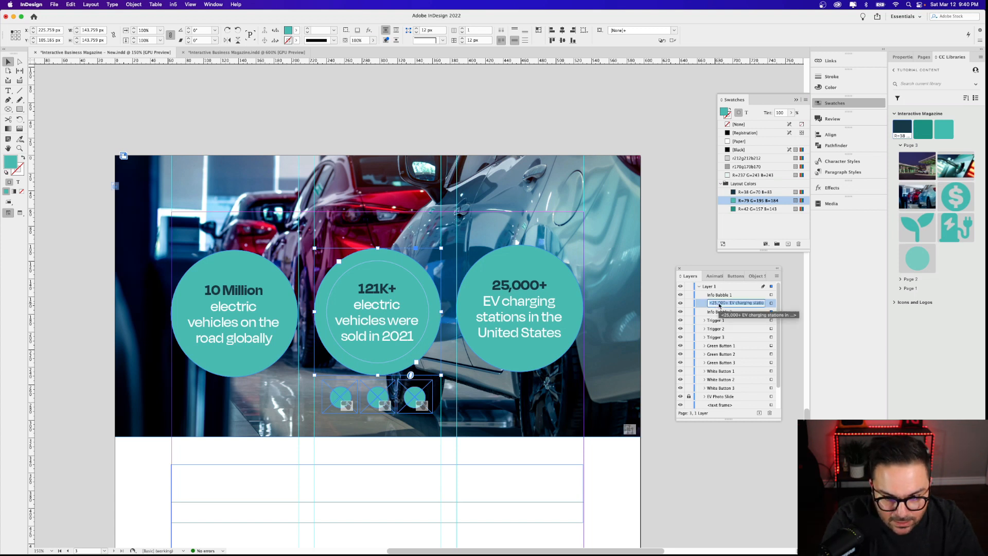
{"action": "type", "text": "Info Bubble 3"}
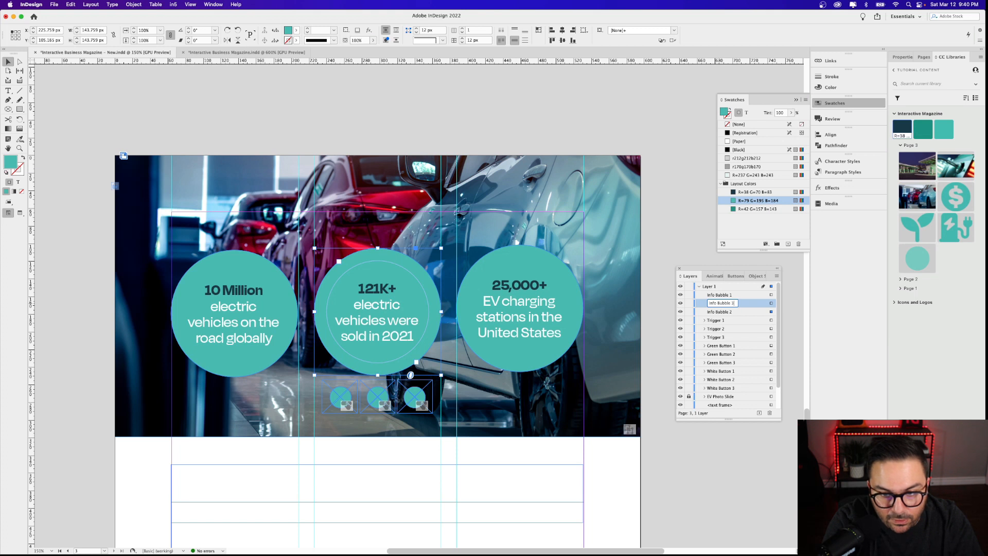
{"action": "key", "text": "Return"}
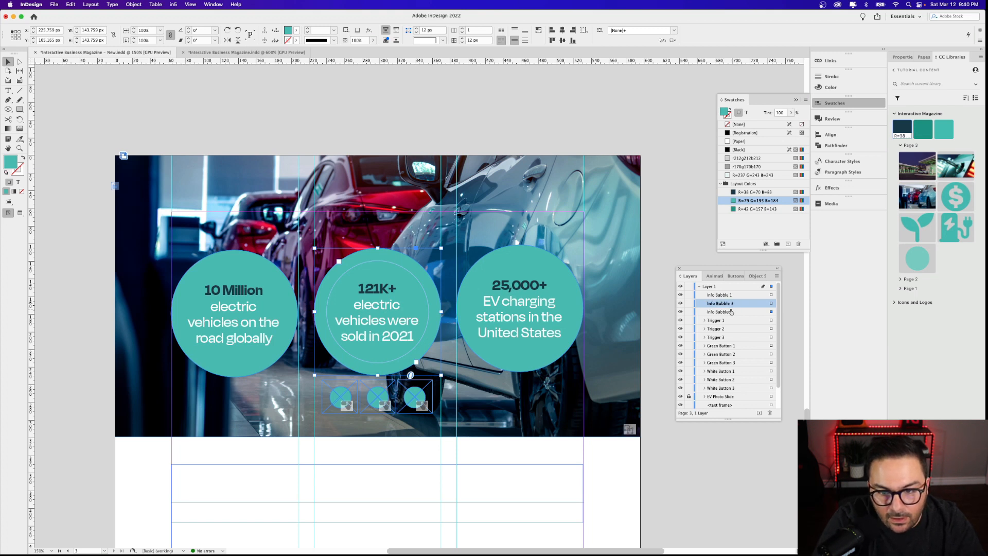
{"action": "left_click_drag", "start_coordinate": [728, 311], "coordinate": [727, 304]}
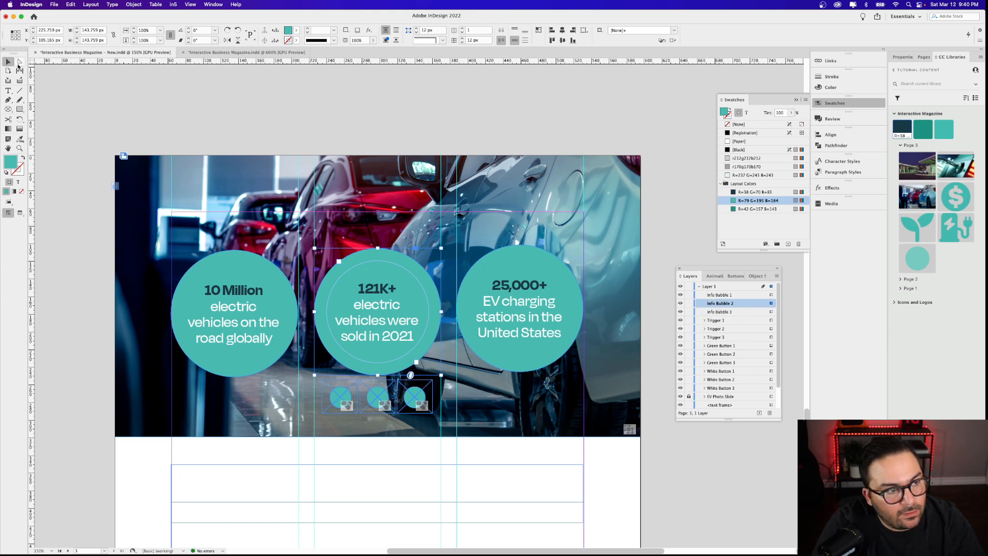
Stack the "121K+" and "25,000+" circles exactly over the "10 Million" circle, beneath it in the layer order
{"action": "left_click_drag", "start_coordinate": [398, 274], "coordinate": [254, 276]}
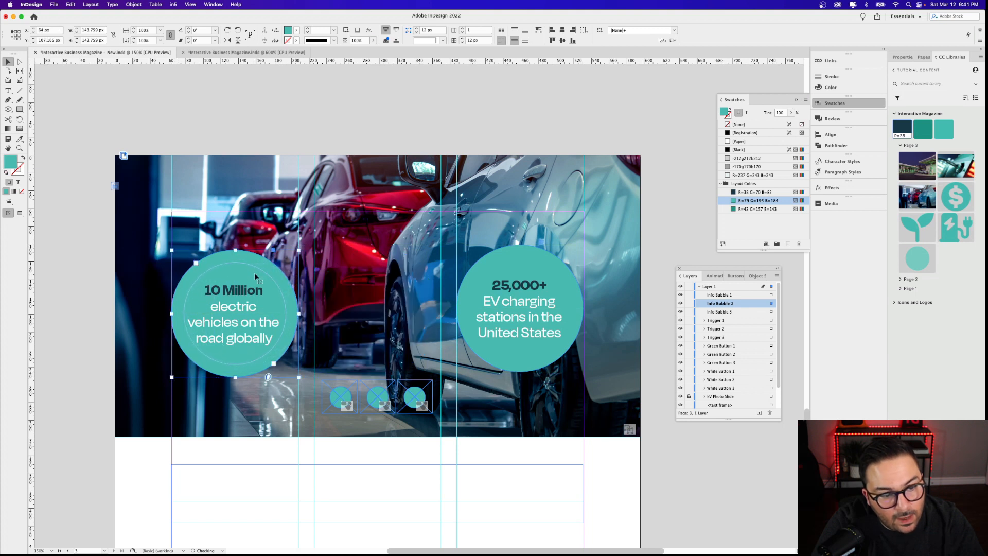
{"action": "left_click_drag", "start_coordinate": [535, 320], "coordinate": [255, 320]}
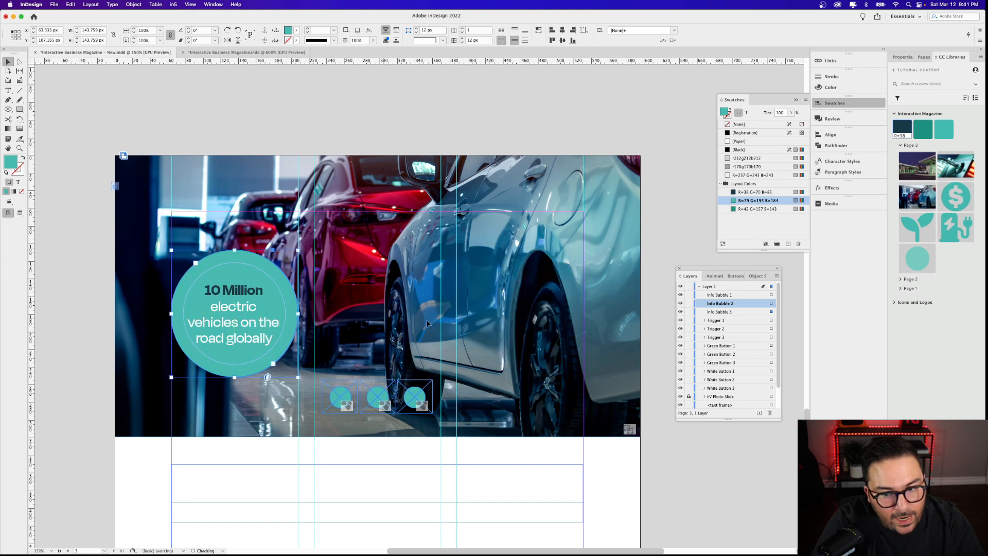
{"action": "left_click", "coordinate": [715, 296]}
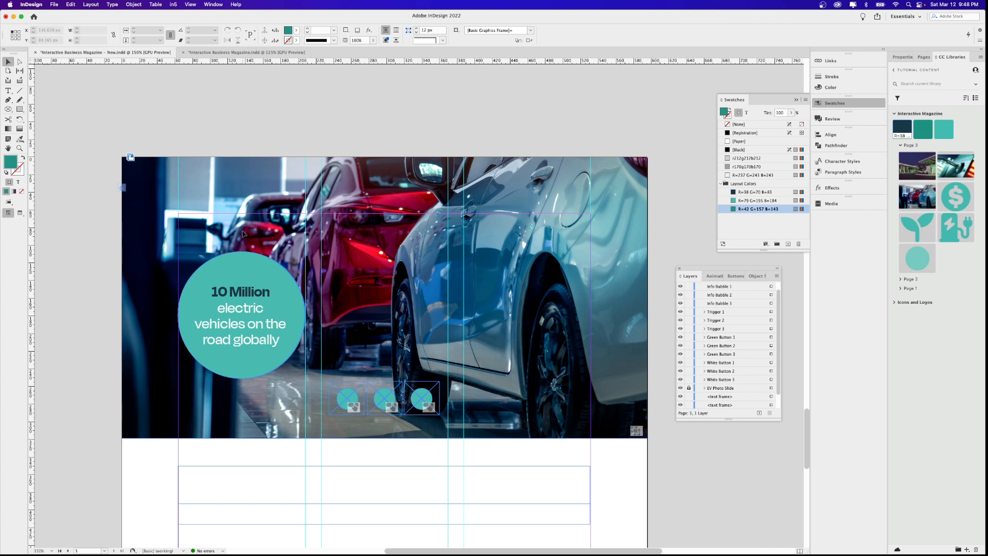
Select the three stacked info circles and convert them into a multi-state object
{"action": "left_click", "coordinate": [264, 357]}
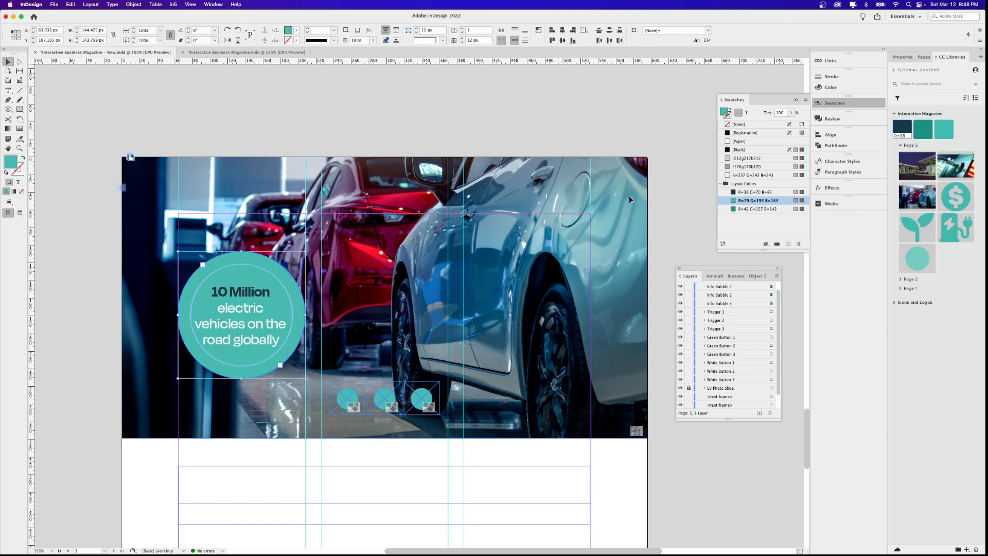
{"action": "left_click", "coordinate": [748, 276]}
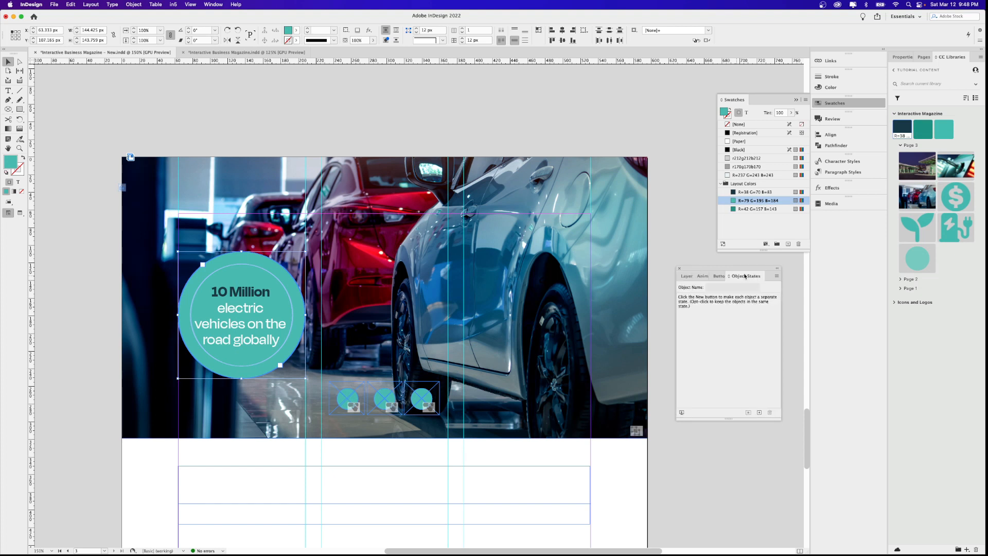
{"action": "left_click", "coordinate": [760, 413]}
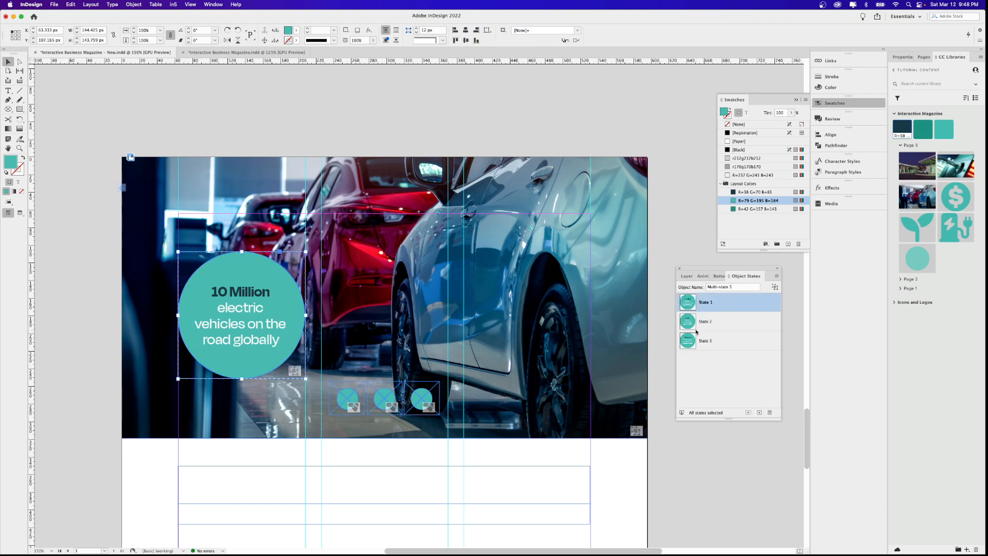
Preview each state of the new multi-state object to check which circle it shows
{"action": "left_click", "coordinate": [708, 322]}
{"action": "left_click", "coordinate": [706, 341]}
{"action": "left_click", "coordinate": [707, 307]}
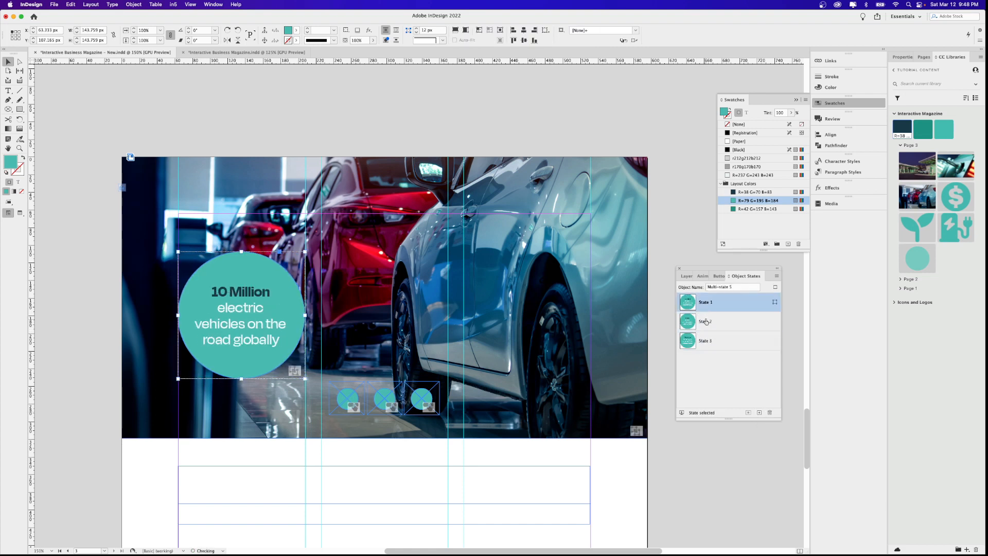
{"action": "left_click", "coordinate": [704, 320]}
{"action": "left_click", "coordinate": [704, 340]}
{"action": "left_click", "coordinate": [708, 309]}
{"action": "left_click", "coordinate": [706, 323]}
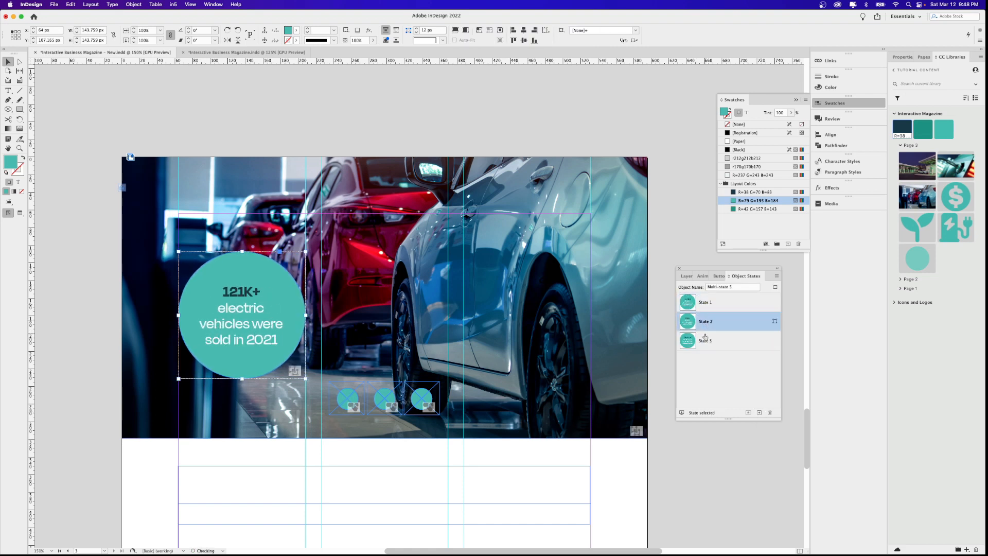
{"action": "left_click", "coordinate": [704, 340]}
{"action": "left_click", "coordinate": [705, 302]}
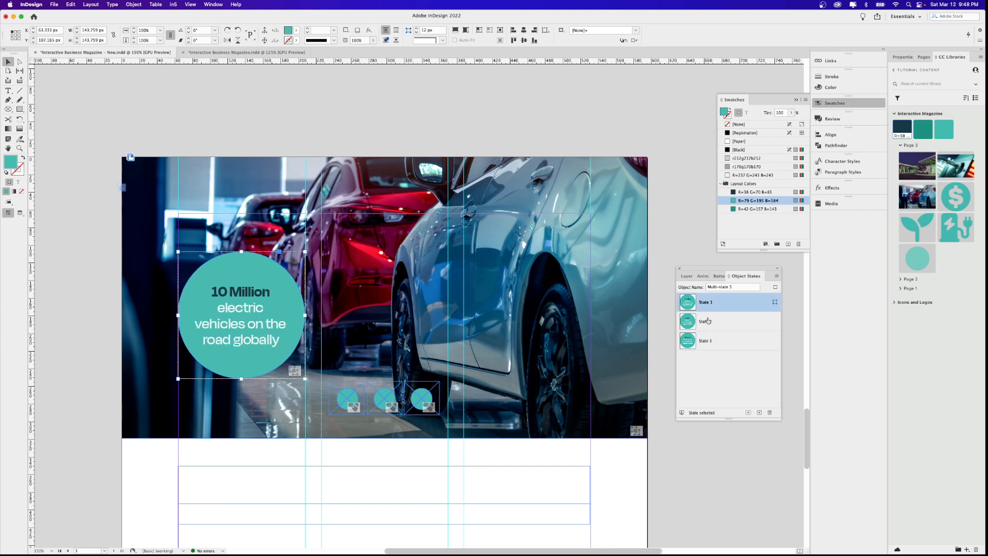
{"action": "left_click", "coordinate": [706, 321]}
{"action": "left_click", "coordinate": [705, 340]}
Rename State 1, State 2 and State 3 of the multi-state object as Bubble 1, Bubble 2 and Bubble 3
{"action": "left_click", "coordinate": [704, 306]}
{"action": "double_click", "coordinate": [706, 303]}
{"action": "type", "text": "Bubble 1"}
{"action": "key", "text": "Return"}
{"action": "left_click", "coordinate": [705, 321]}
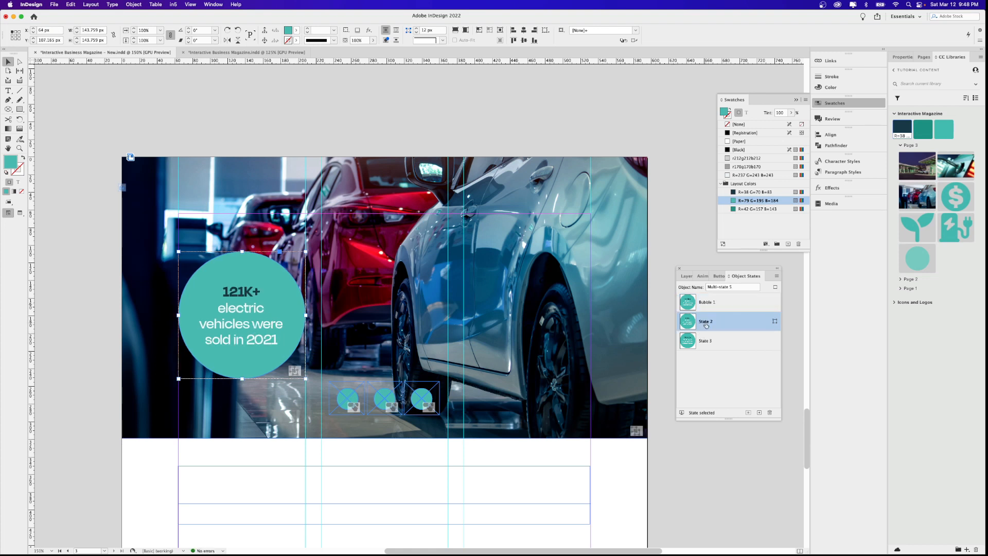
{"action": "double_click", "coordinate": [706, 323]}
{"action": "type", "text": "Nubble"}
{"action": "key", "text": "Return"}
{"action": "left_click", "coordinate": [706, 341]}
{"action": "left_click", "coordinate": [706, 341]}
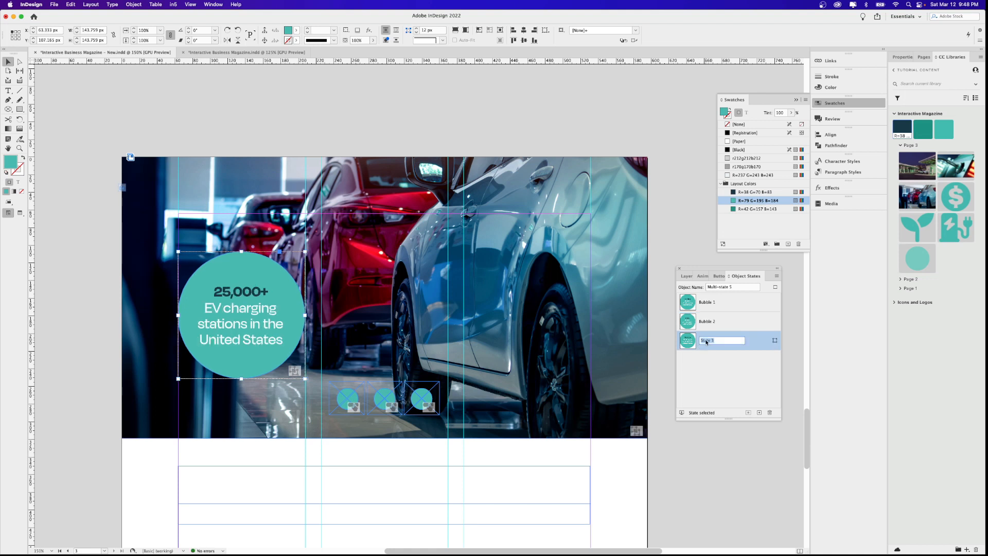
{"action": "type", "text": "Bubble 3"}
{"action": "key", "text": "Return"}
Name the multi-state object Info Bubbles
{"action": "left_click_drag", "start_coordinate": [735, 287], "coordinate": [711, 287]}
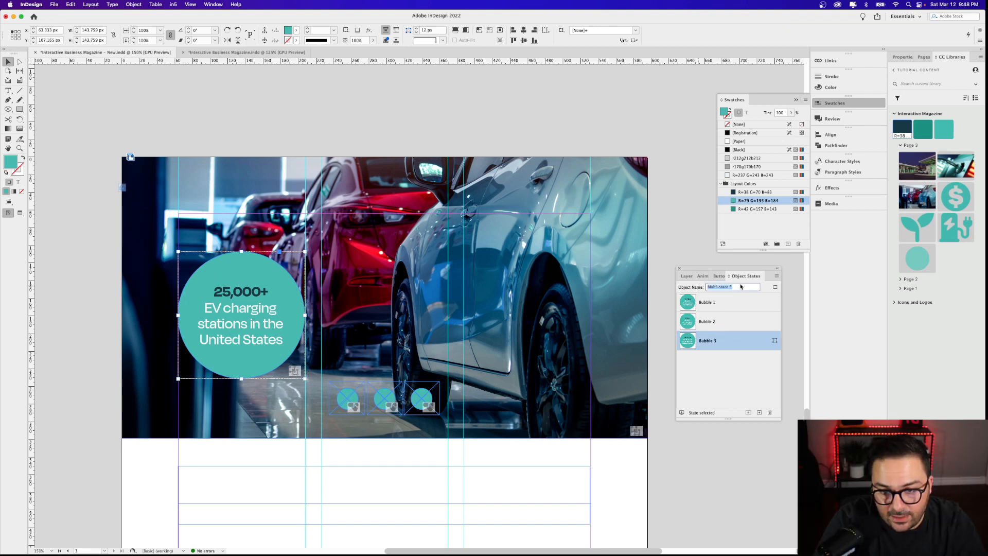
{"action": "type", "text": "Bubbles"}
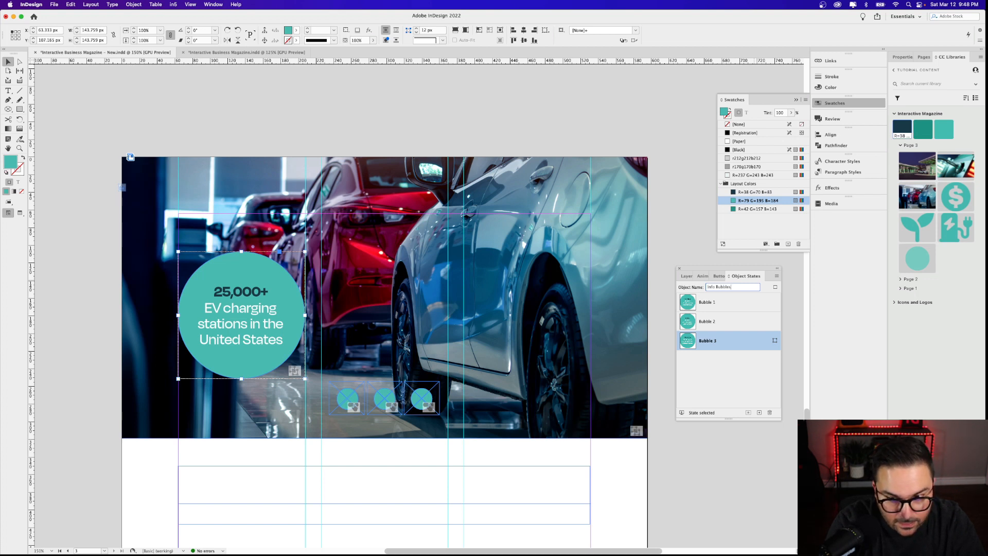
{"action": "type", "text": "nfo Bubbles"}
{"action": "key", "text": "Return"}
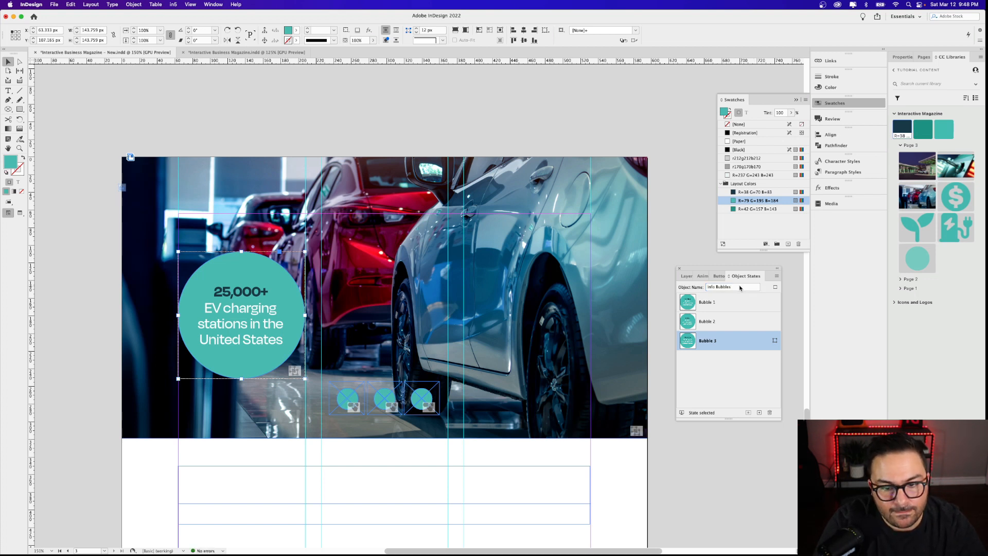
Show the Bubble 1 state and place a vertical ruler guide on the pasteboard beyond the page's right edge
{"action": "left_click", "coordinate": [710, 303]}
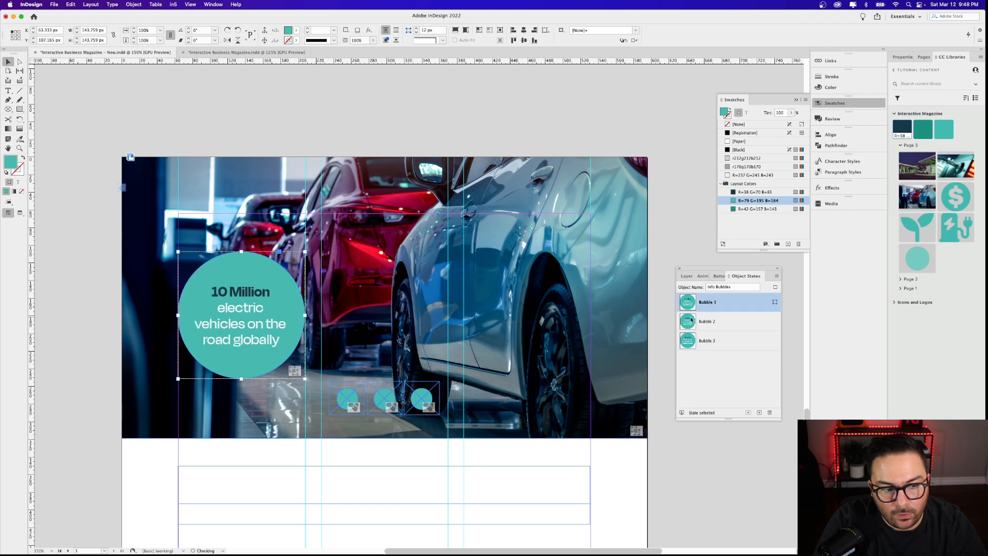
{"action": "left_click_drag", "start_coordinate": [708, 267], "coordinate": [756, 275]}
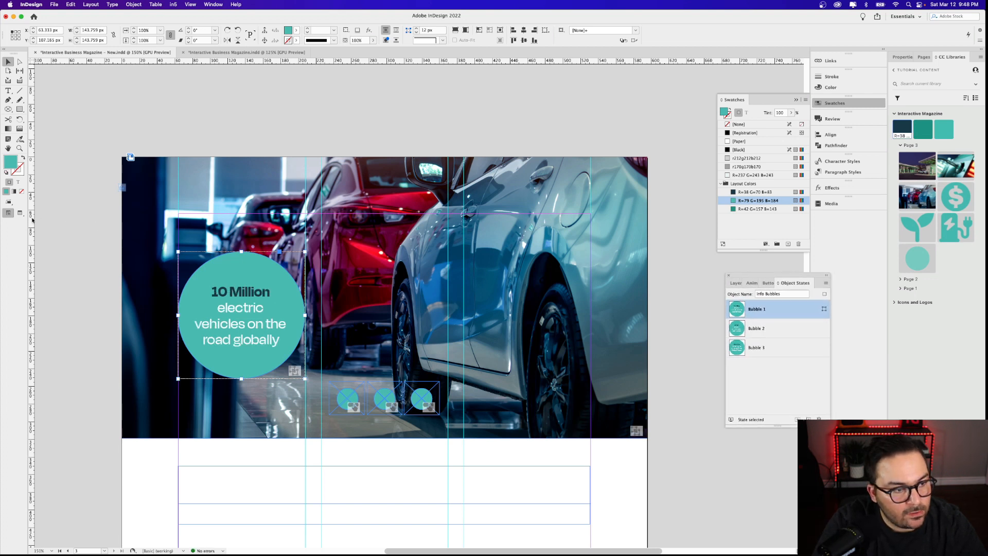
{"action": "left_click_drag", "start_coordinate": [32, 220], "coordinate": [703, 247]}
{"action": "left_click_drag", "start_coordinate": [677, 281], "coordinate": [620, 274]}
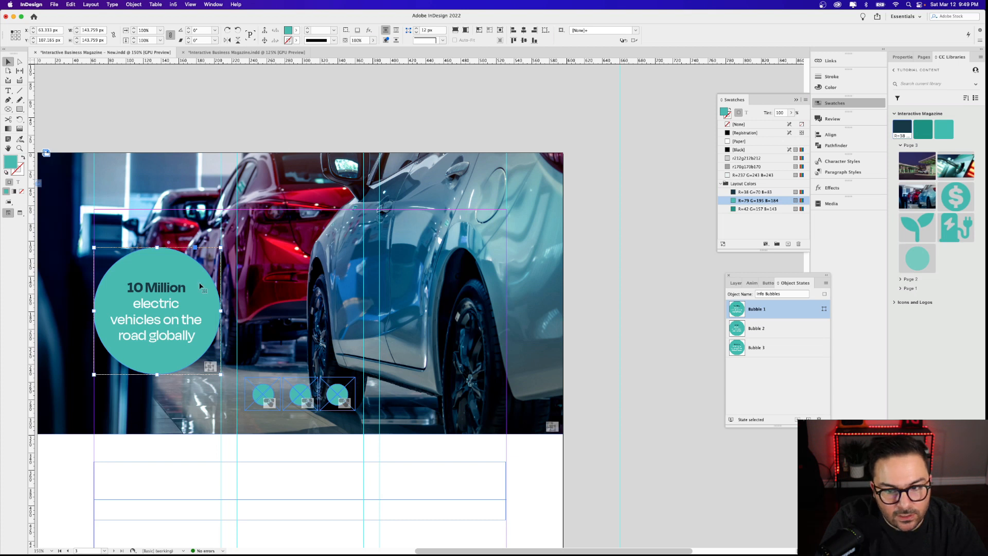
Select the circle inside the Bubble 1 state and apply the Fly in from Right animation preset to it
{"action": "left_click_drag", "start_coordinate": [753, 275], "coordinate": [417, 240]}
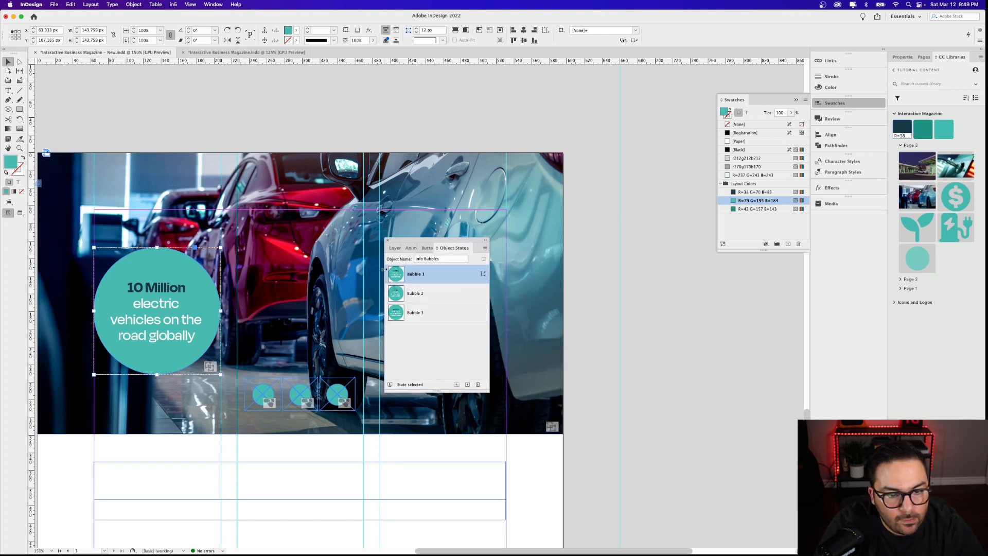
{"action": "double_click", "coordinate": [201, 292]}
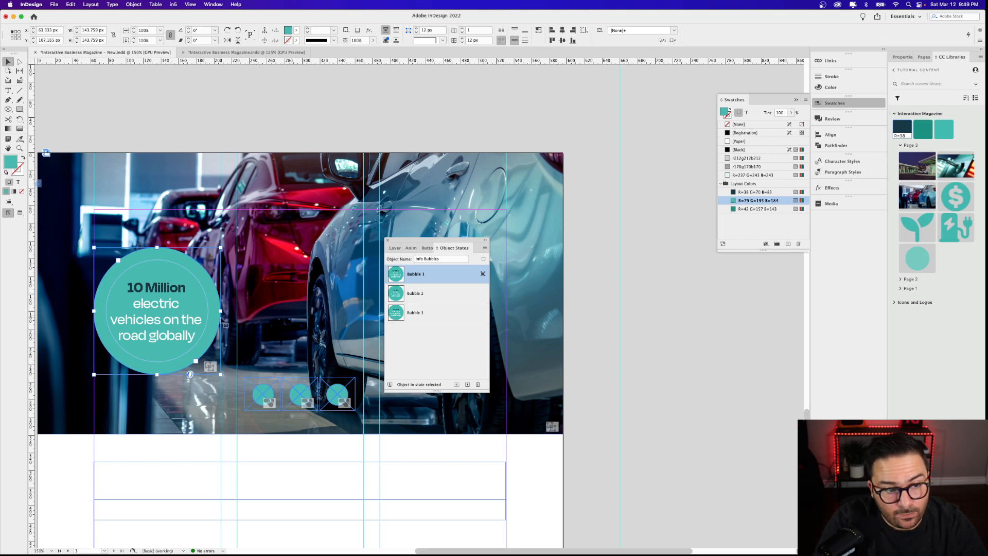
{"action": "left_click", "coordinate": [410, 248]}
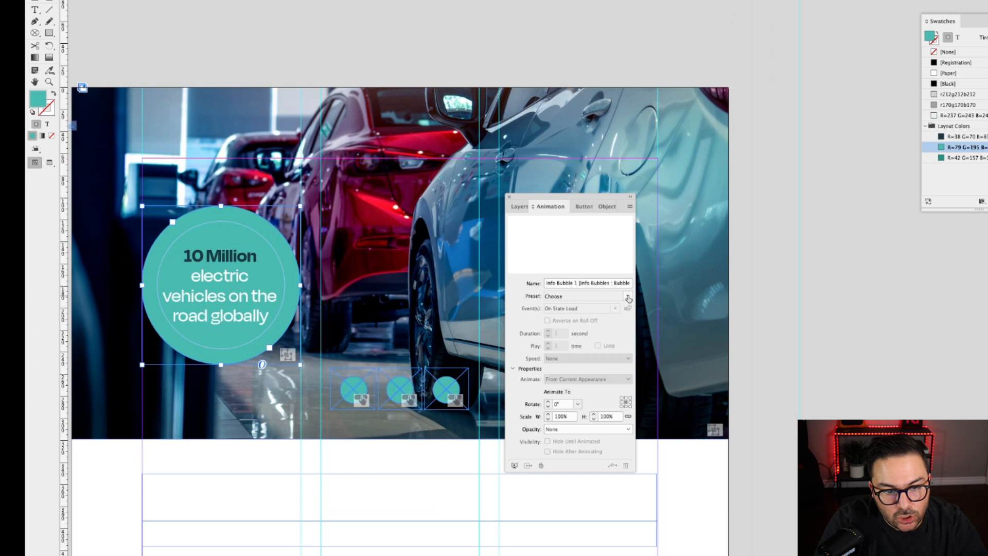
{"action": "left_click", "coordinate": [573, 304]}
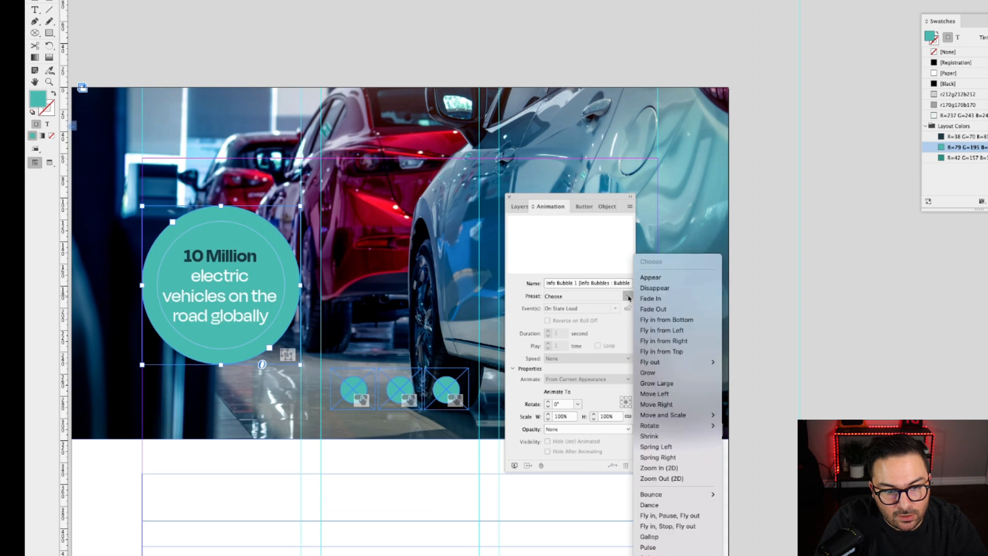
{"action": "left_click", "coordinate": [664, 342]}
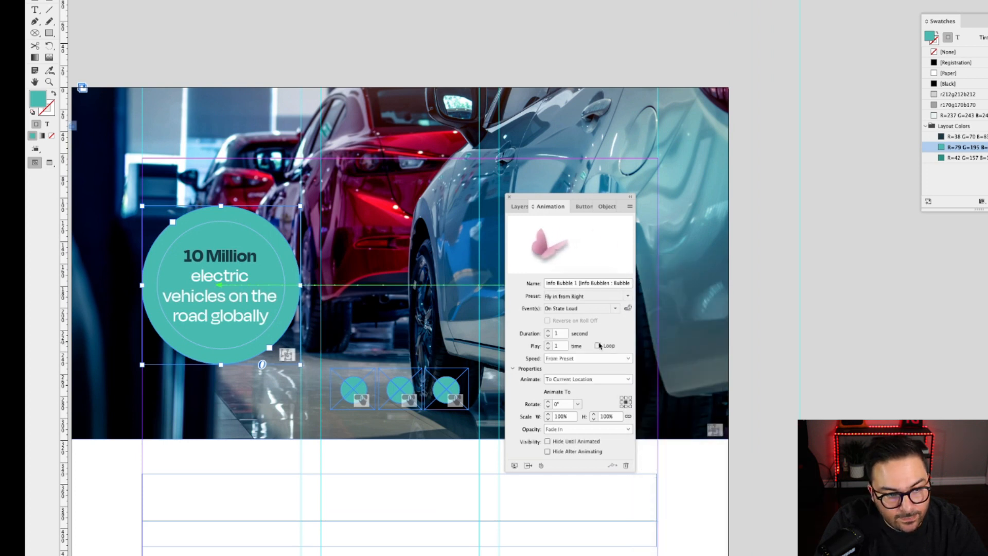
Extend the start of the "10 Million" circle's motion path horizontally to the guide beyond the page's right edge
{"action": "left_click_drag", "start_coordinate": [609, 195], "coordinate": [459, 172]}
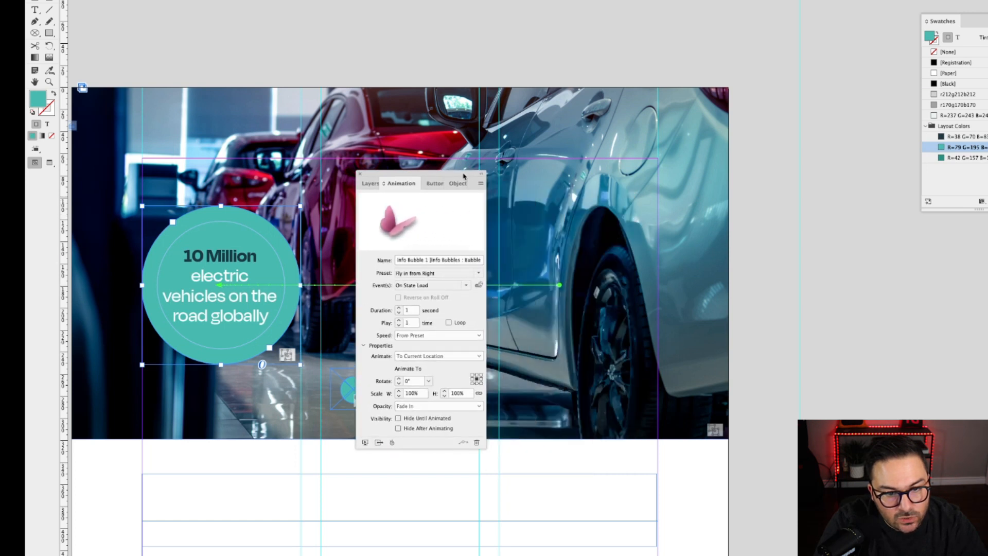
{"action": "left_click", "coordinate": [546, 286]}
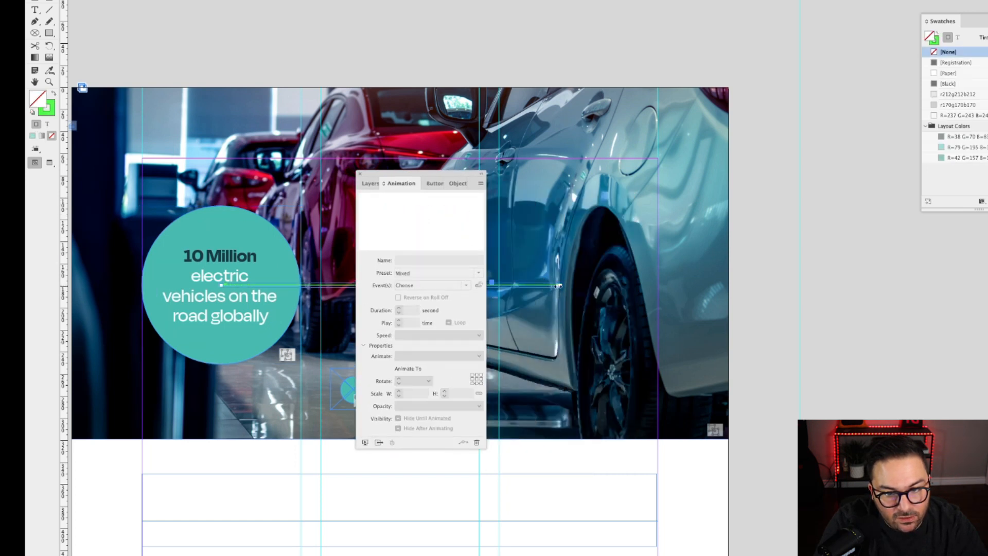
{"action": "left_click_drag", "start_coordinate": [560, 285], "coordinate": [798, 290]}
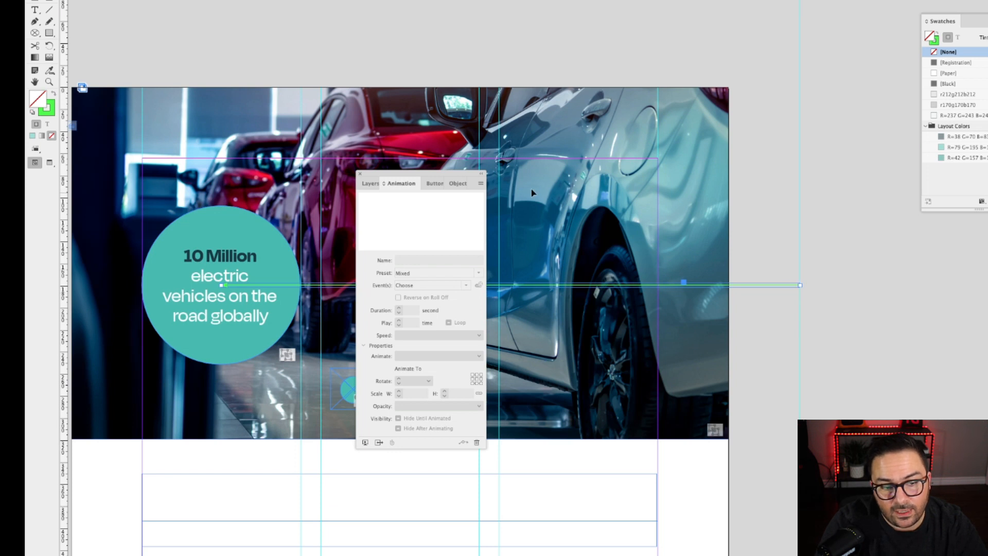
Set the "10 Million" circle's fly-in animation to a duration of 0.25 seconds with Opacity None
{"action": "left_click_drag", "start_coordinate": [416, 174], "coordinate": [575, 170]}
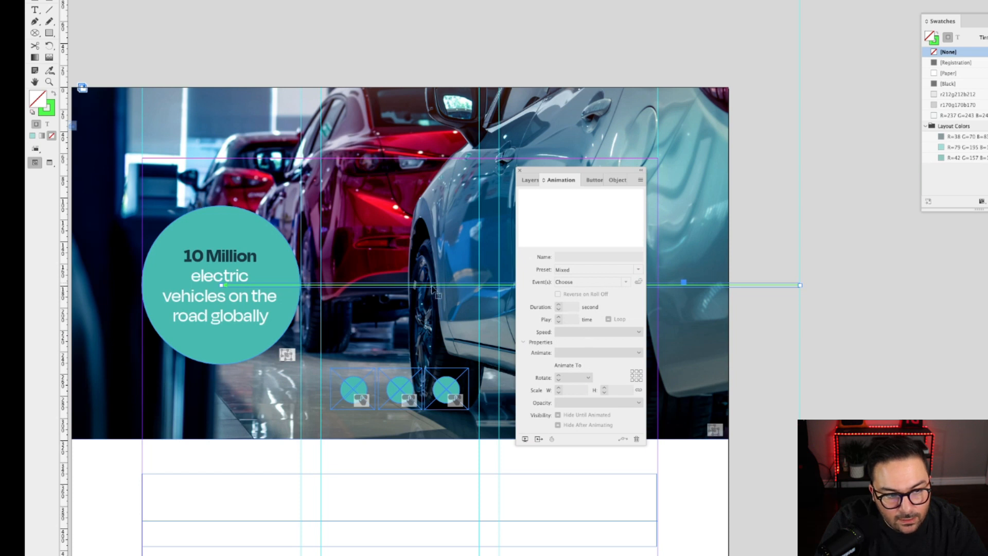
{"action": "left_click", "coordinate": [229, 294]}
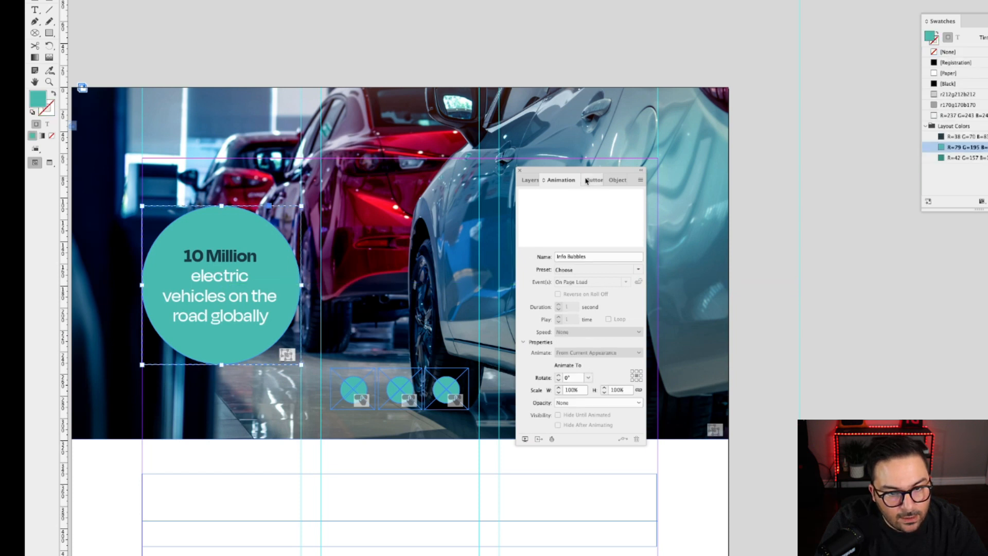
{"action": "left_click", "coordinate": [617, 180]}
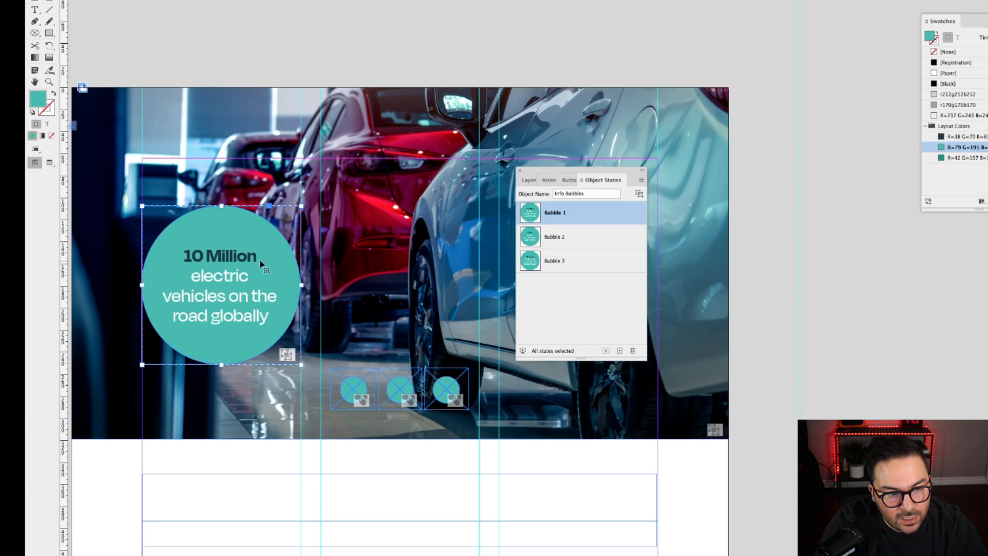
{"action": "left_click", "coordinate": [548, 181]}
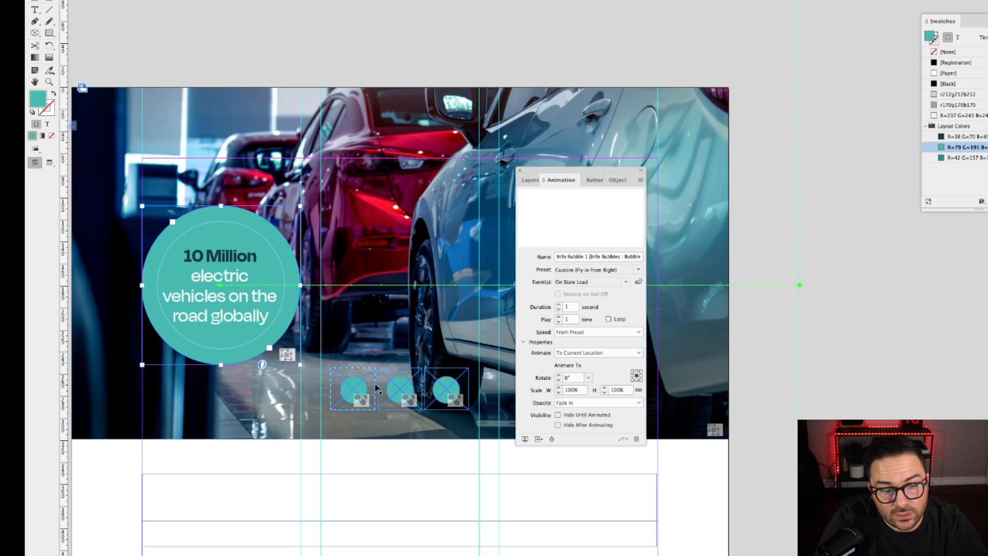
{"action": "double_click", "coordinate": [567, 306]}
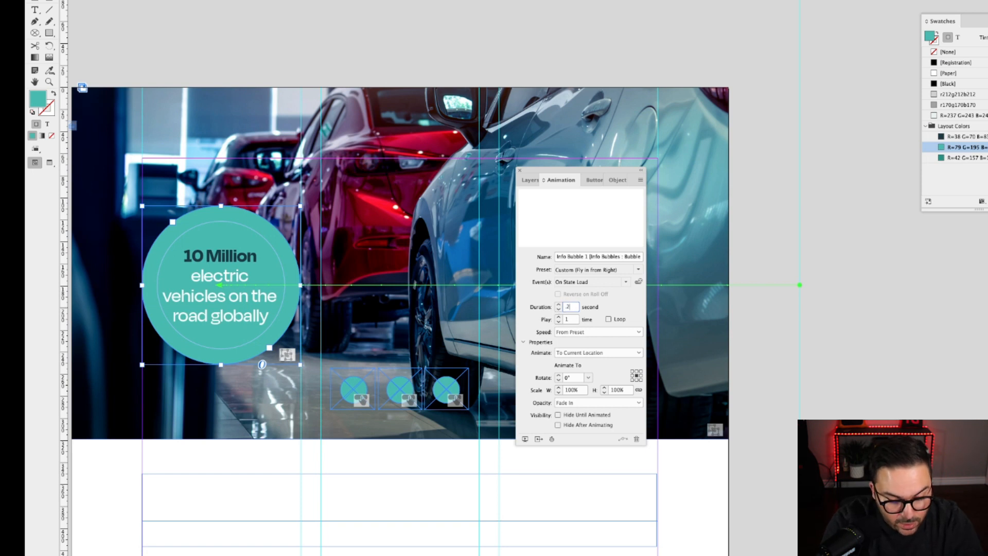
{"action": "key", "text": "Tab"}
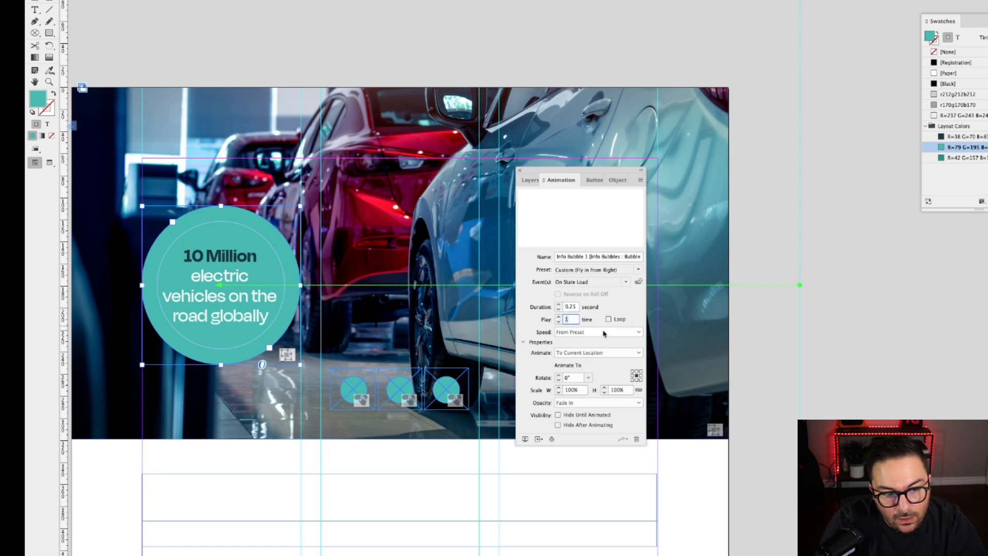
{"action": "left_click", "coordinate": [570, 407]}
{"action": "left_click", "coordinate": [582, 418]}
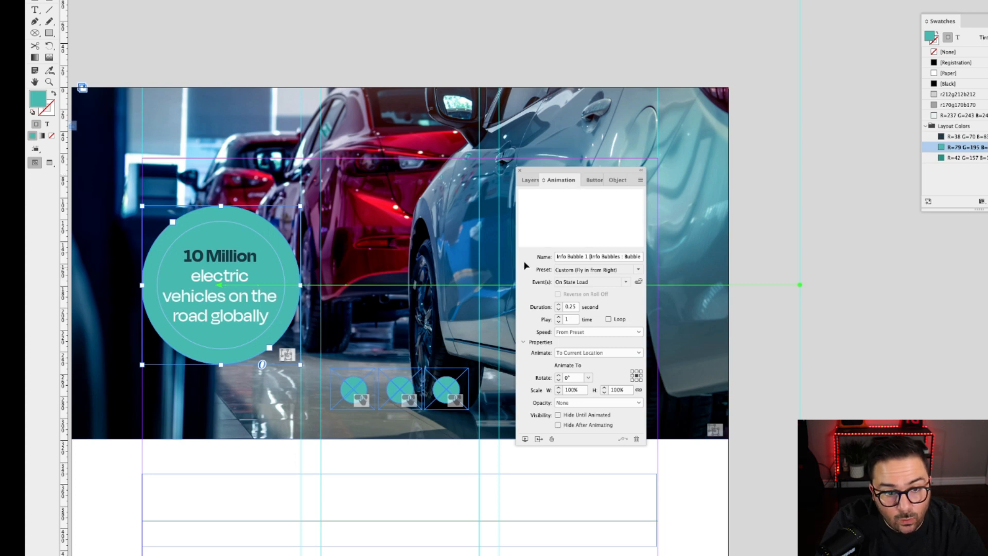
Select the circle inside the Bubble 2 state and apply the Fly in from Right animation preset to it
{"action": "left_click", "coordinate": [613, 182]}
{"action": "left_click", "coordinate": [563, 240]}
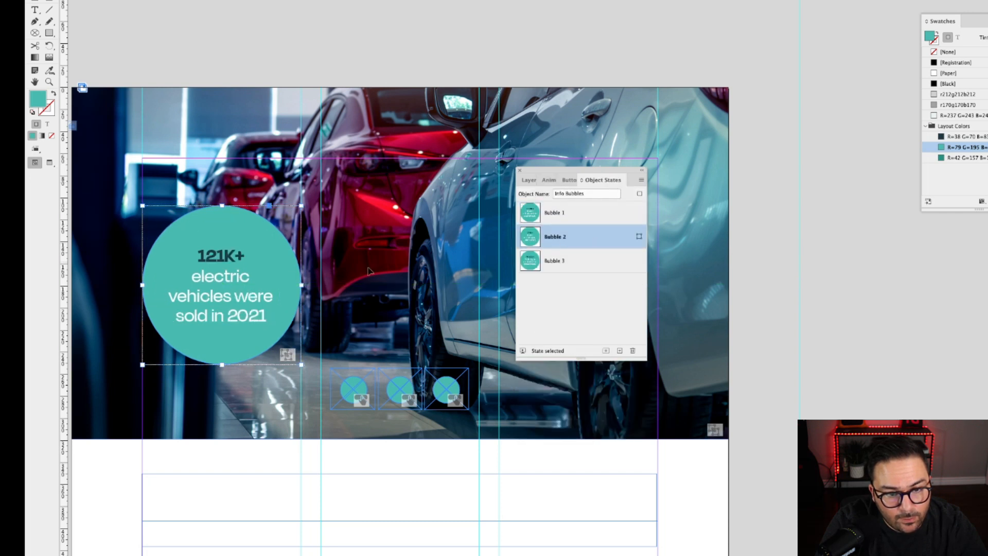
{"action": "double_click", "coordinate": [287, 271]}
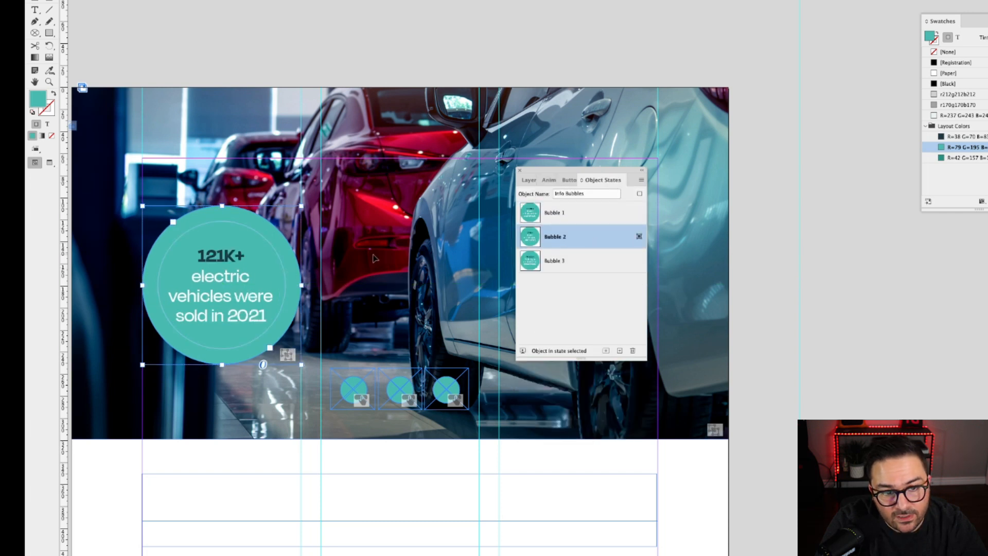
{"action": "left_click", "coordinate": [548, 180]}
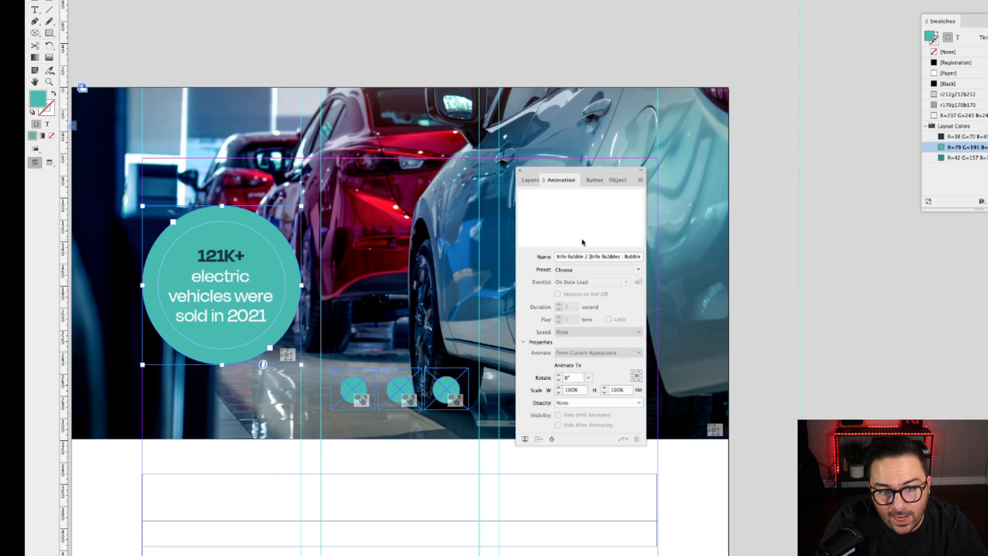
{"action": "left_click", "coordinate": [632, 271]}
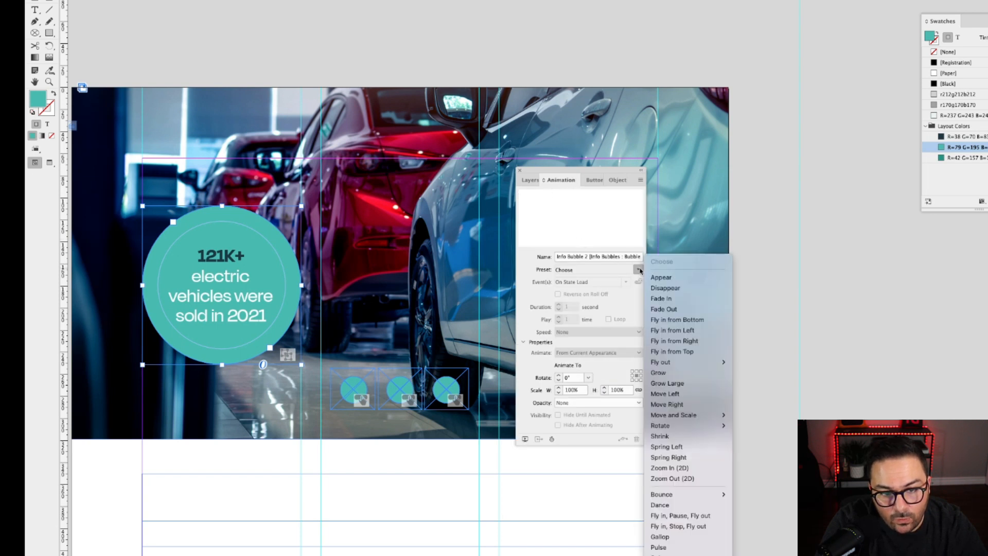
{"action": "left_click", "coordinate": [686, 341]}
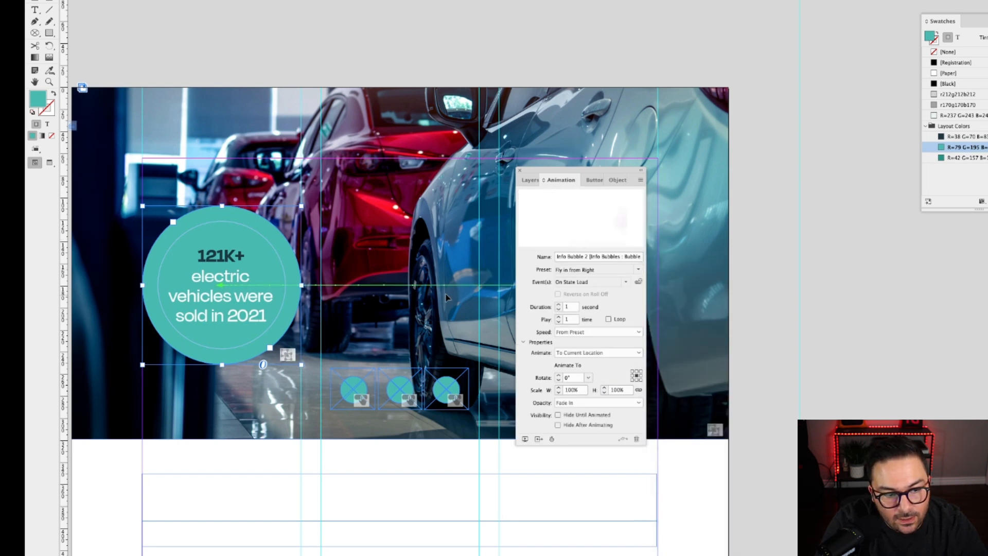
Try to stretch the "121K+" circle's motion path to the guide beyond the page, and undo the resulting move
{"action": "left_click", "coordinate": [437, 287]}
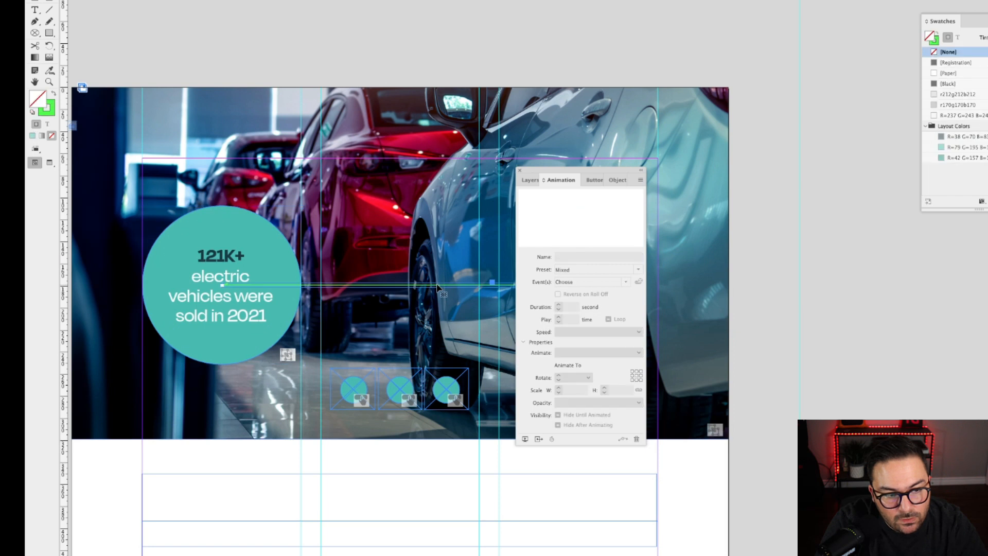
{"action": "left_click", "coordinate": [264, 272]}
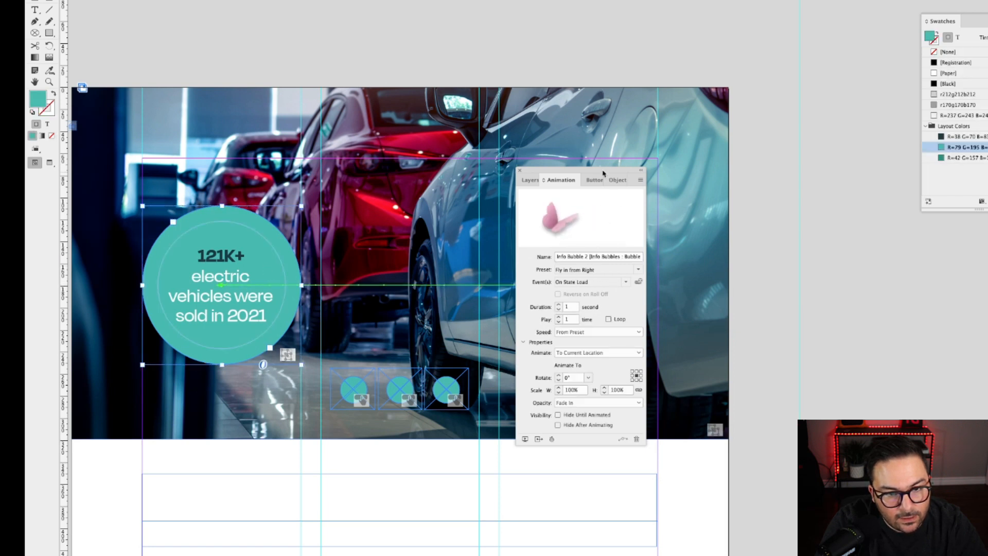
{"action": "left_click_drag", "start_coordinate": [603, 170], "coordinate": [388, 188]}
{"action": "left_click_drag", "start_coordinate": [560, 287], "coordinate": [798, 287]}
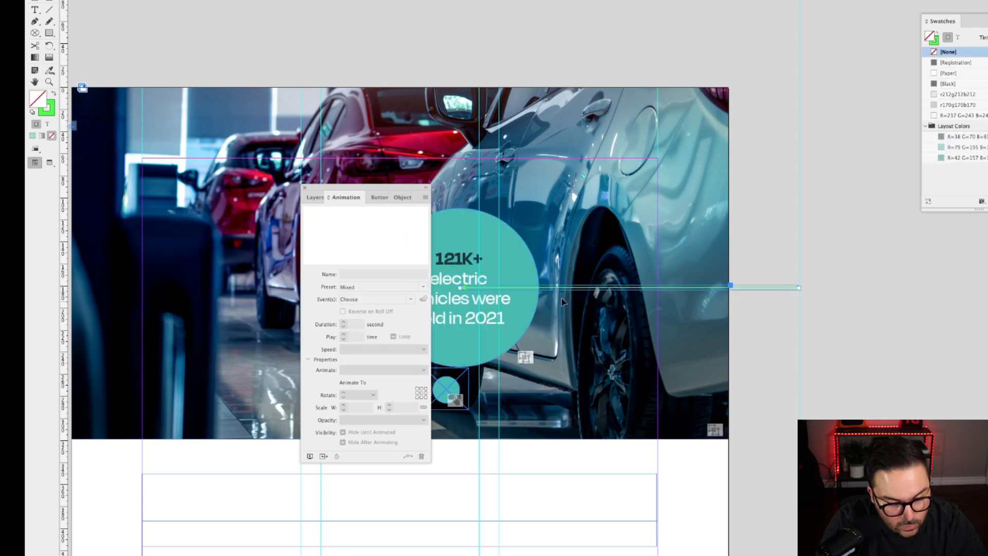
{"action": "key", "text": "super+z"}
Reselect the circle in Bubble 2 and extend the start of its motion path horizontally to the guide beyond the page's right edge
{"action": "left_click_drag", "start_coordinate": [356, 190], "coordinate": [496, 194]}
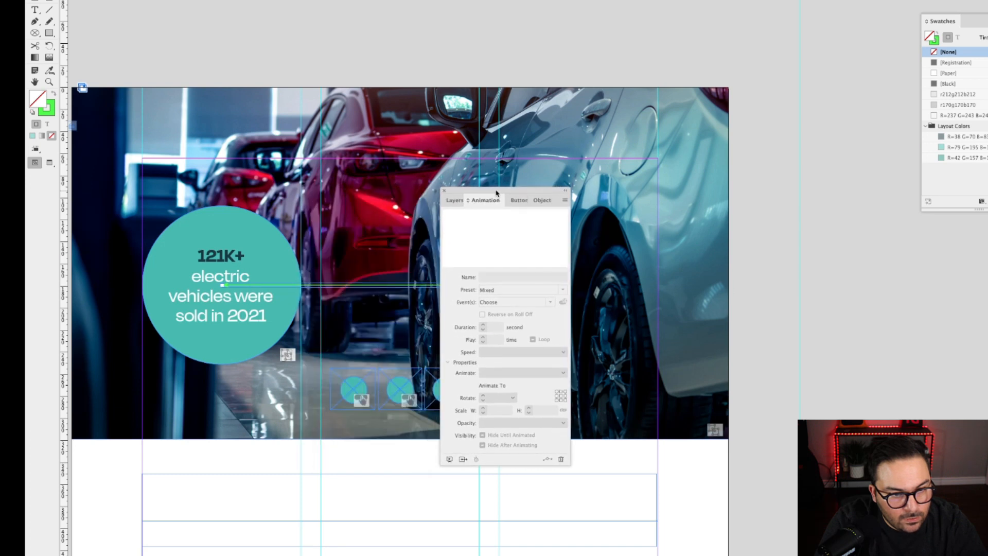
{"action": "left_click", "coordinate": [543, 200]}
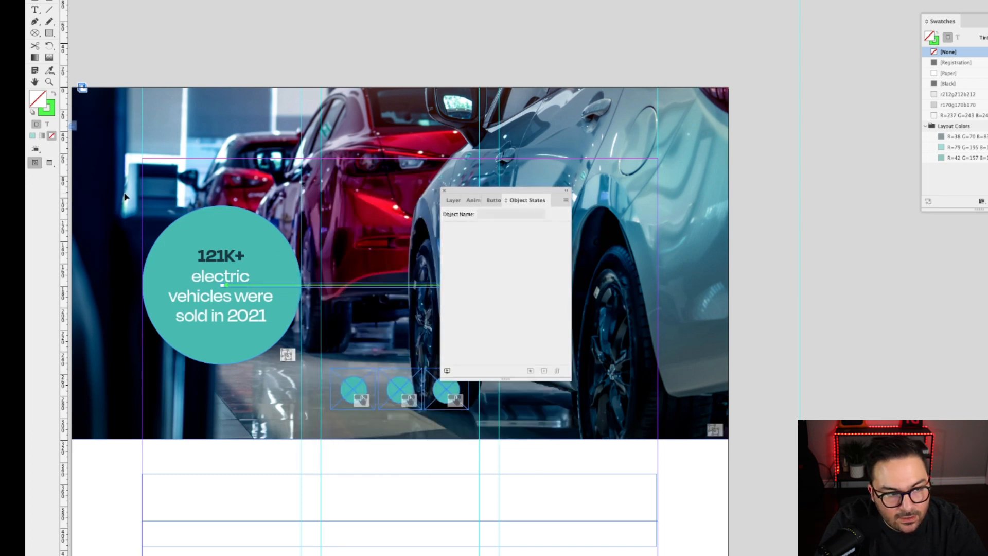
{"action": "left_click", "coordinate": [206, 251]}
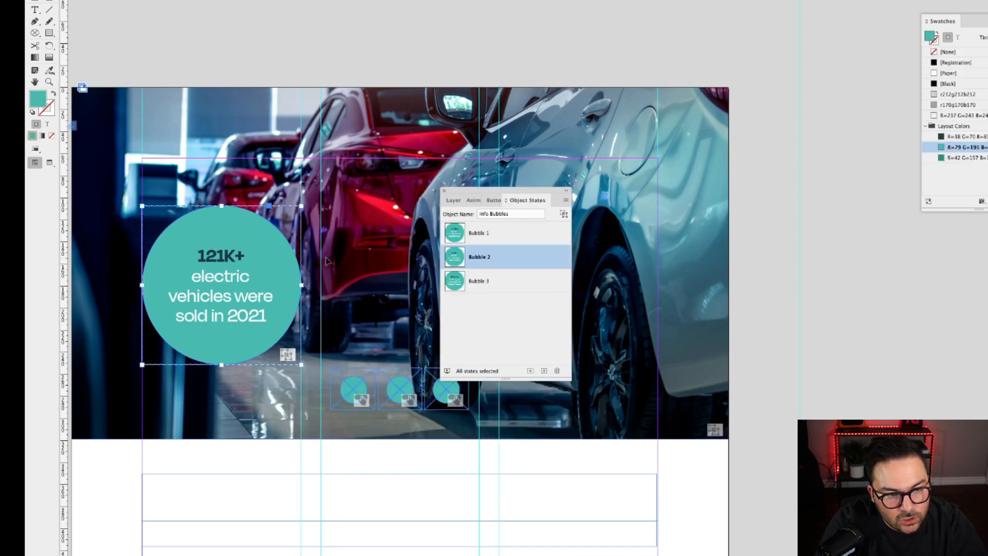
{"action": "left_click", "coordinate": [246, 250]}
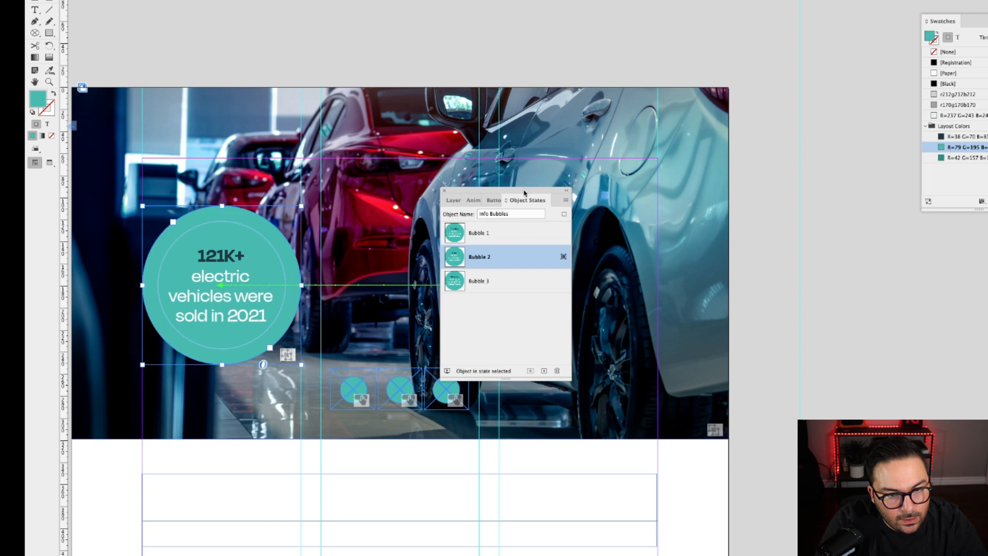
{"action": "left_click_drag", "start_coordinate": [525, 193], "coordinate": [359, 204]}
{"action": "left_click", "coordinate": [483, 289]}
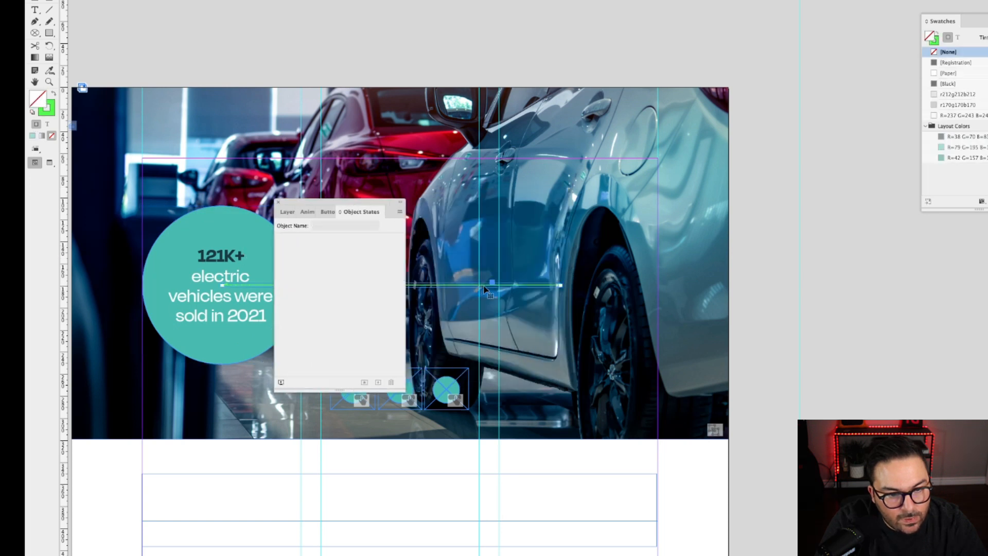
{"action": "left_click_drag", "start_coordinate": [560, 285], "coordinate": [800, 285]}
{"action": "left_click_drag", "start_coordinate": [350, 209], "coordinate": [587, 207]}
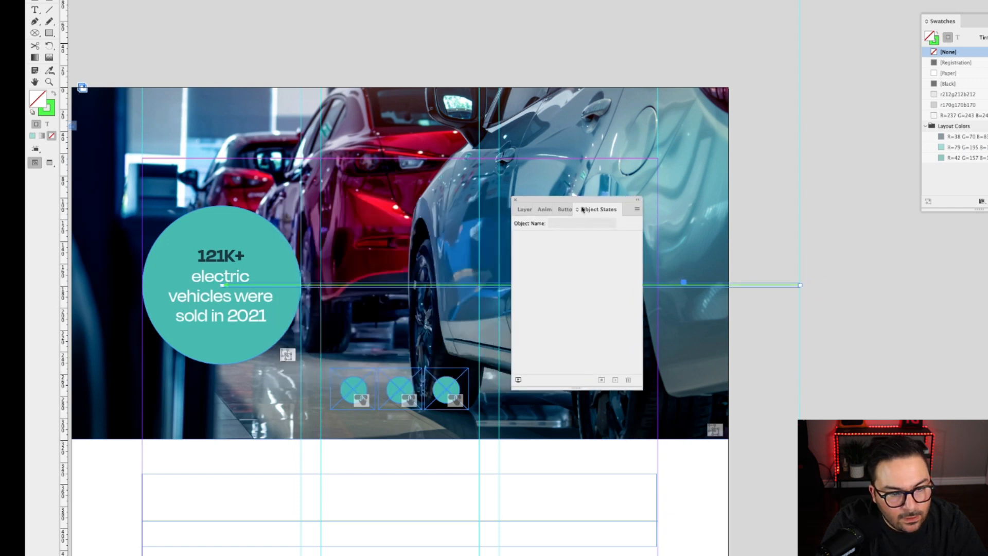
Reselect the "121K+" circle inside the Bubble 2 state and set its fly-in animation to a duration of 0.25 seconds with Opacity None
{"action": "left_click", "coordinate": [545, 210]}
{"action": "left_click", "coordinate": [291, 261]}
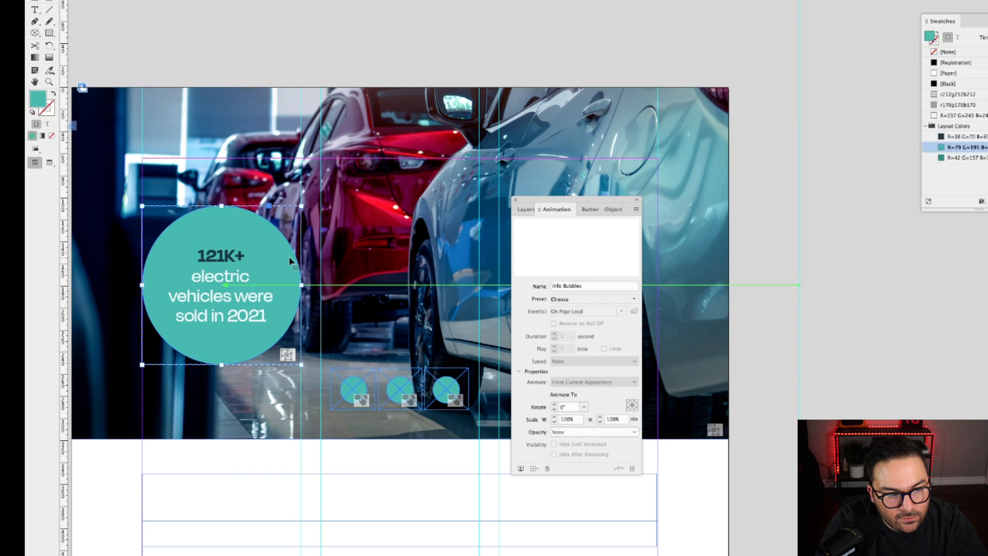
{"action": "left_click", "coordinate": [609, 210]}
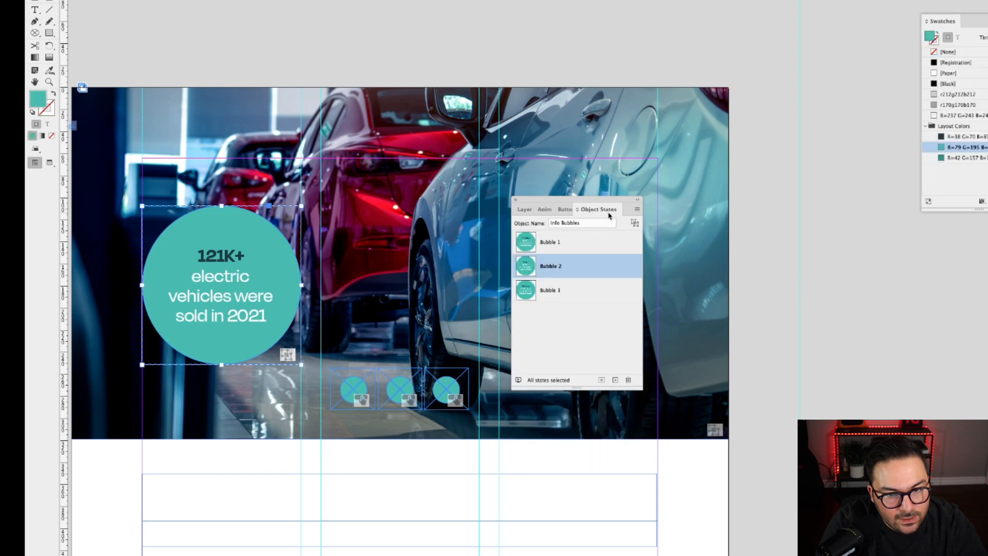
{"action": "left_click", "coordinate": [254, 261]}
{"action": "left_click", "coordinate": [544, 209]}
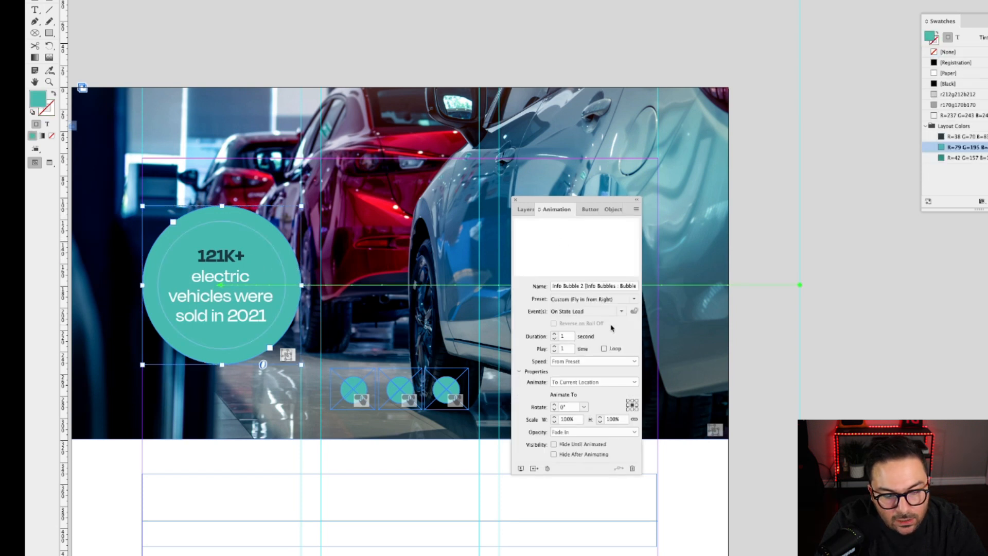
{"action": "left_click", "coordinate": [564, 337]}
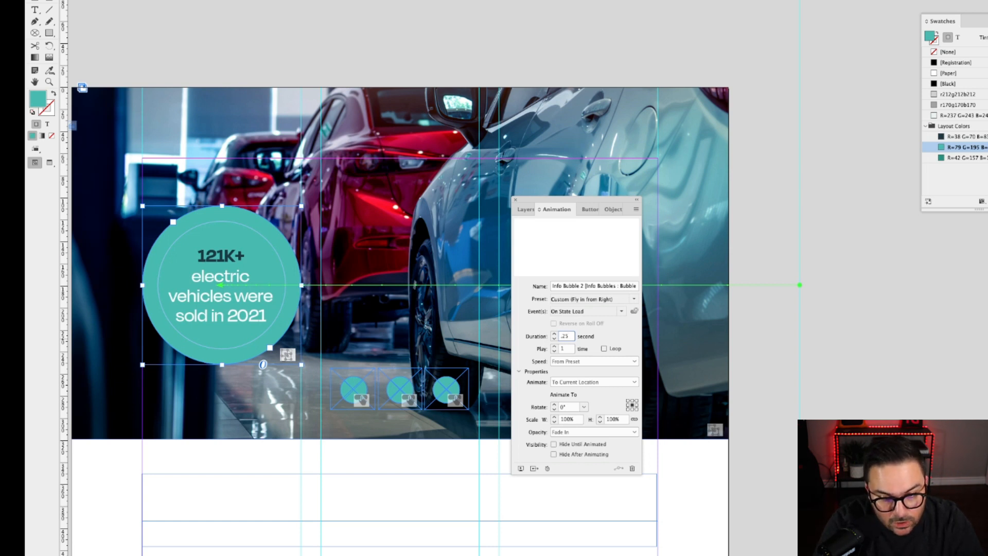
{"action": "key", "text": "Return"}
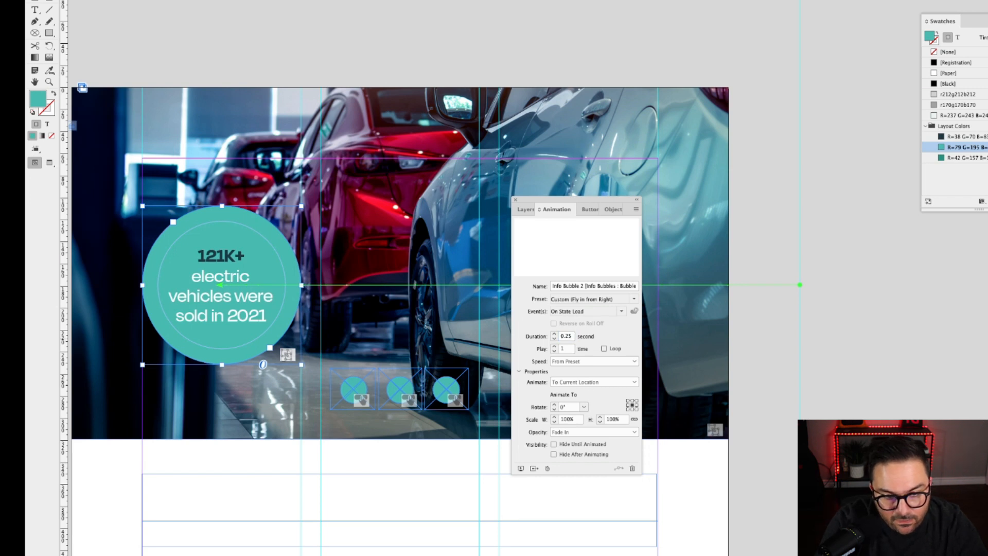
{"action": "left_click", "coordinate": [574, 432]}
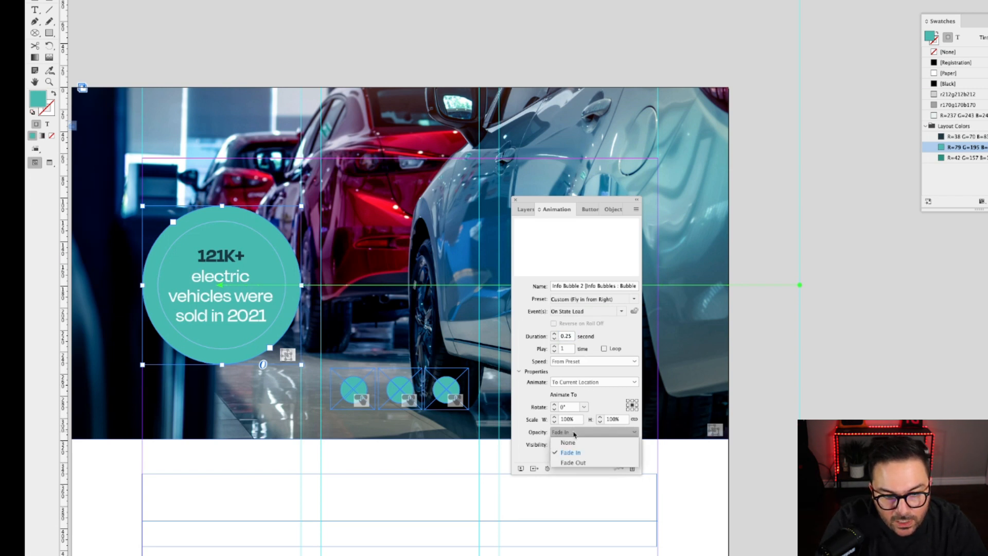
{"action": "left_click", "coordinate": [575, 443]}
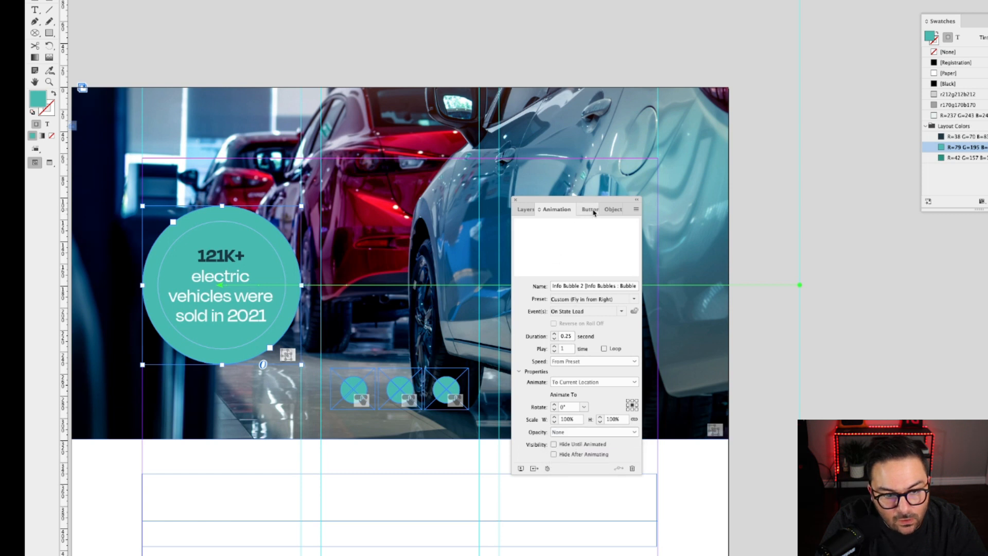
Select the "25,000+" circle inside the Bubble 3 state and apply the Fly in from Right animation preset to it
{"action": "left_click", "coordinate": [611, 212]}
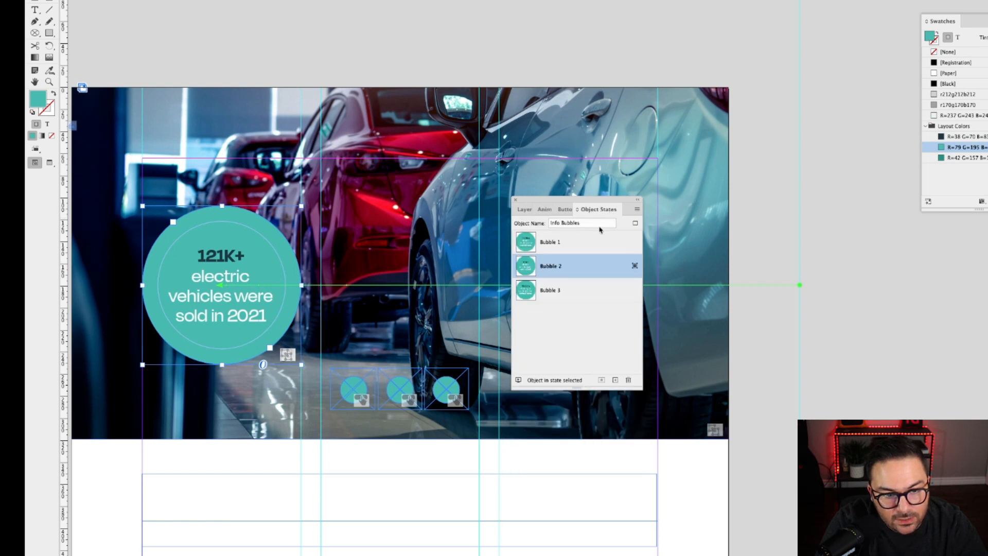
{"action": "left_click", "coordinate": [560, 289]}
{"action": "double_click", "coordinate": [279, 284]}
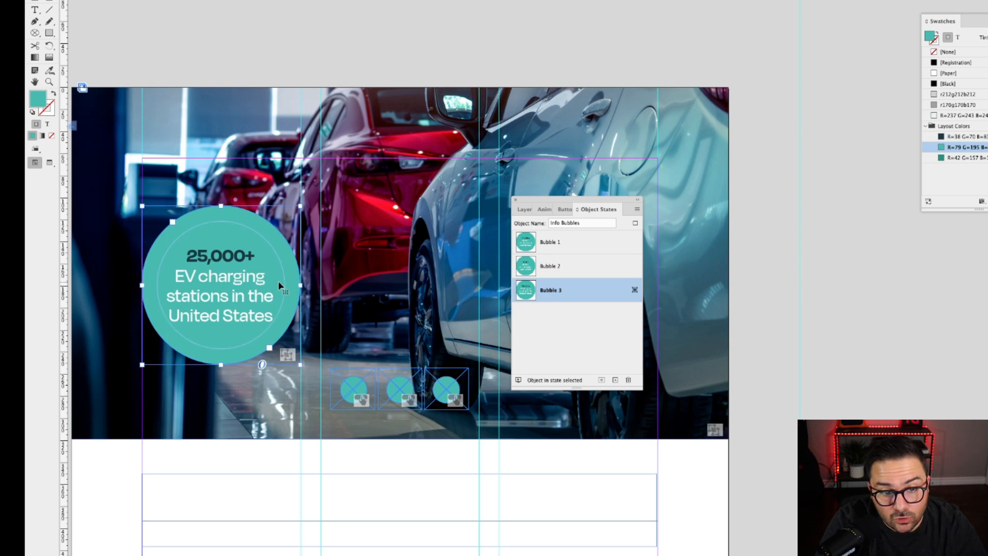
{"action": "left_click", "coordinate": [543, 211]}
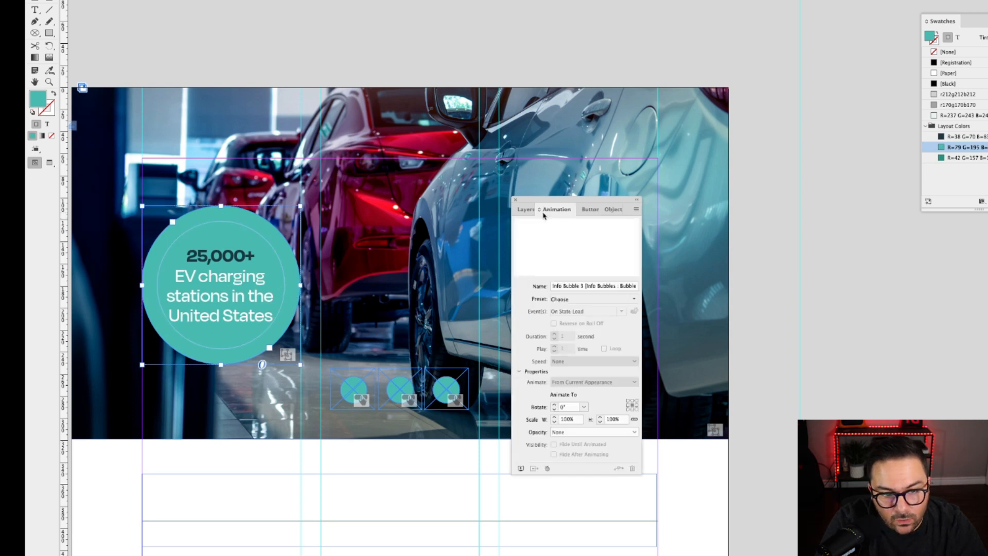
{"action": "left_click", "coordinate": [597, 300]}
{"action": "left_click", "coordinate": [663, 342]}
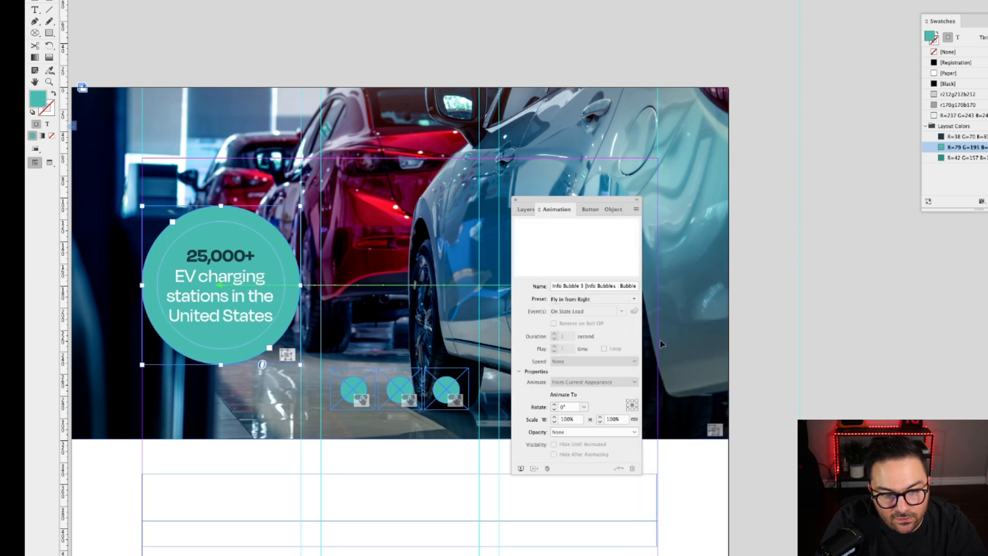
Set the "25,000+" circle's fly-in animation to a duration of 0.25 seconds with Opacity None
{"action": "left_click", "coordinate": [545, 337]}
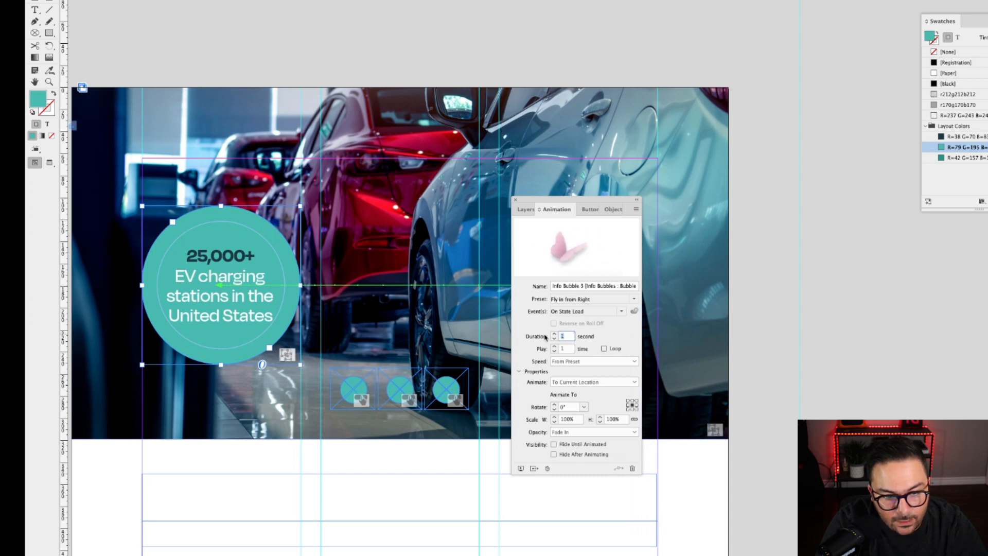
{"action": "type", "text": "."}
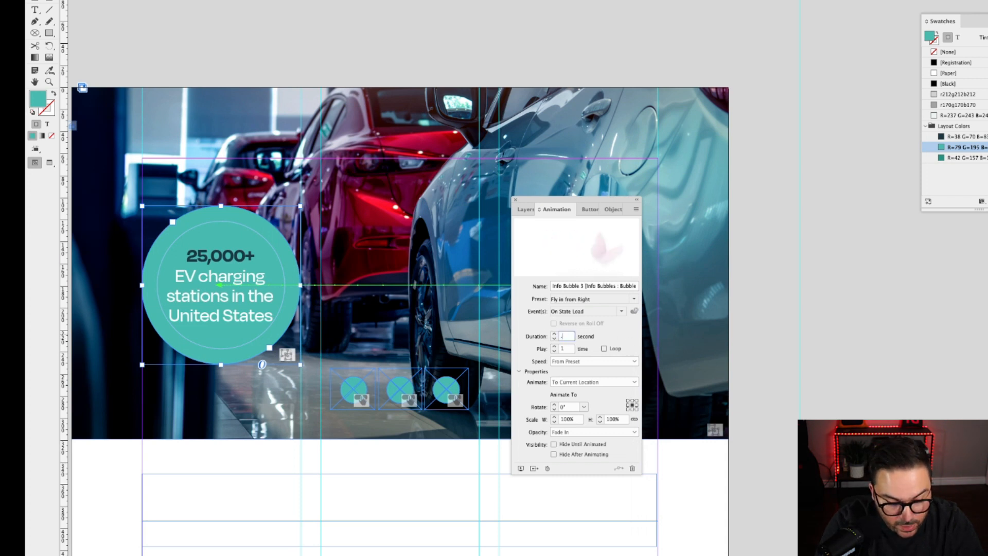
{"action": "type", "text": "25"}
{"action": "key", "text": "Tab"}
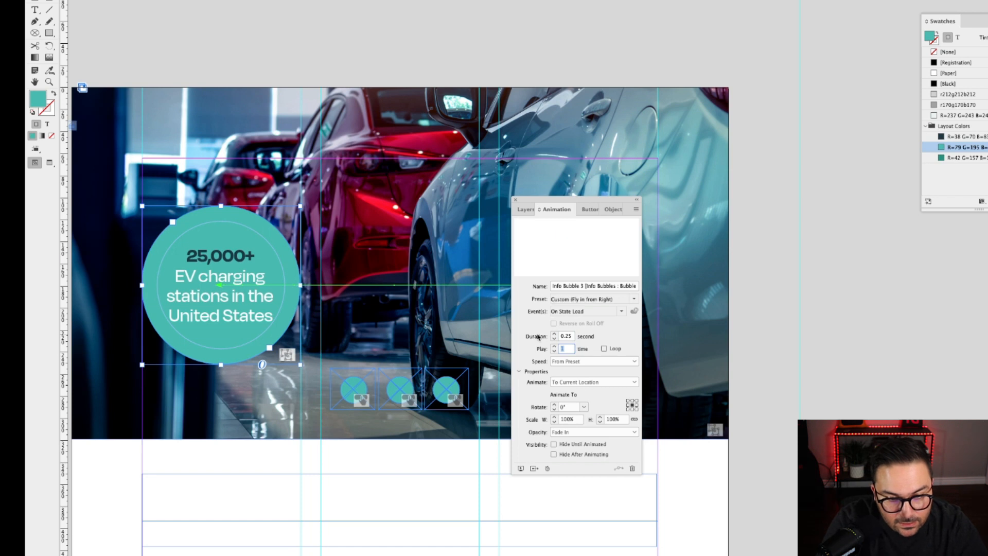
{"action": "left_click", "coordinate": [561, 436]}
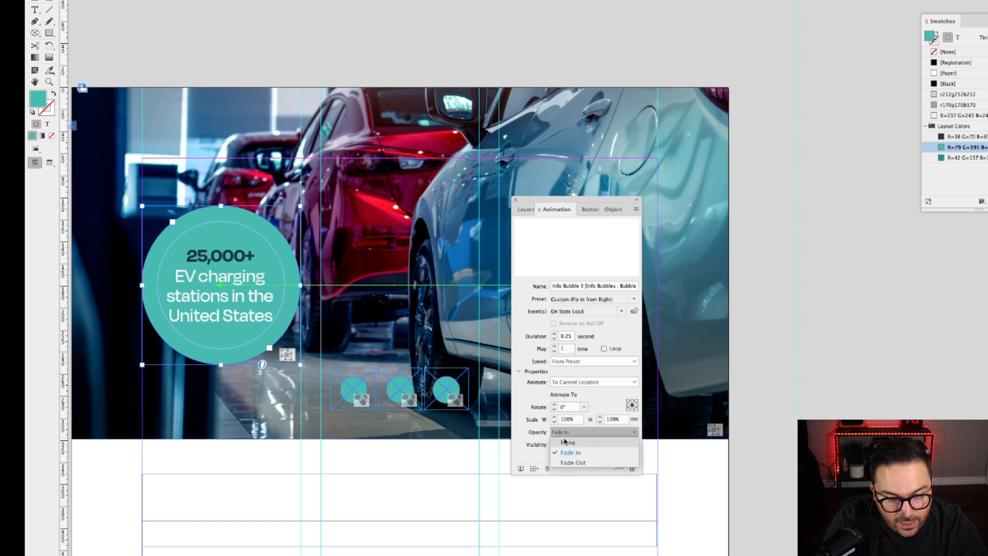
{"action": "left_click", "coordinate": [566, 443]}
Extend the start of the "25,000+" circle's motion path horizontally to the guide beyond the page's right edge
{"action": "left_click_drag", "start_coordinate": [570, 200], "coordinate": [818, 207]}
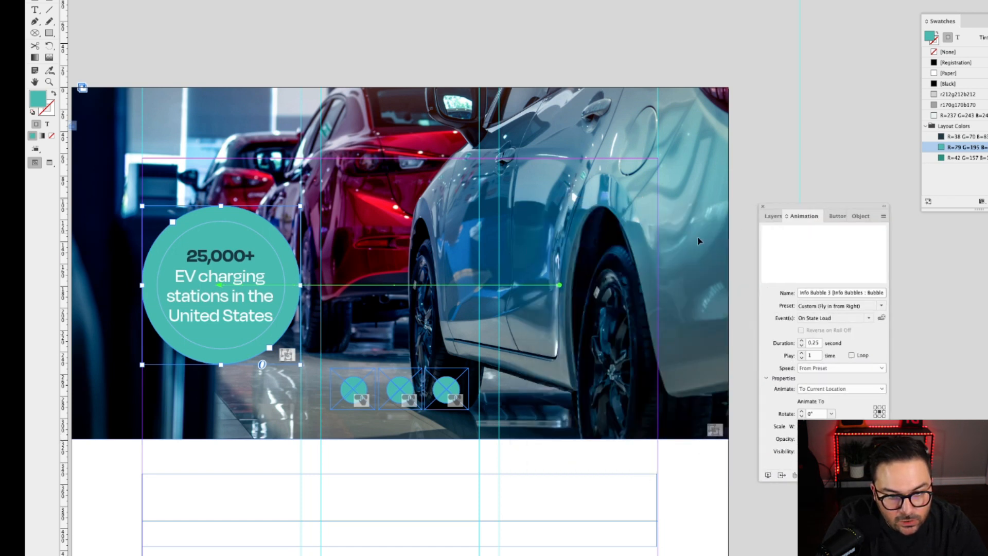
{"action": "left_click", "coordinate": [363, 285]}
{"action": "left_click_drag", "start_coordinate": [793, 206], "coordinate": [356, 234]}
{"action": "left_click_drag", "start_coordinate": [559, 285], "coordinate": [799, 285]}
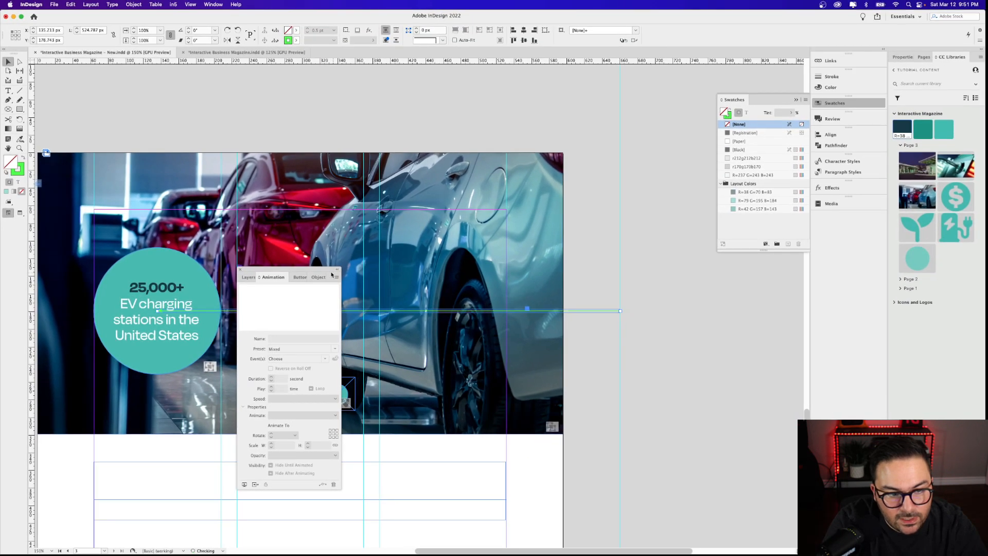
{"action": "left_click_drag", "start_coordinate": [332, 275], "coordinate": [523, 223]}
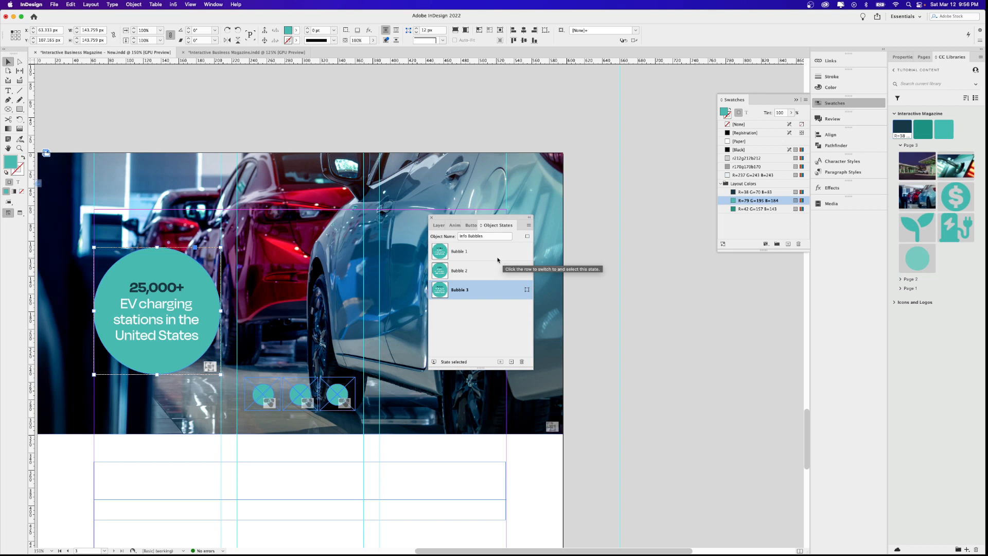
Turn on Hide Until Animated for the "10 Million" circle inside the Bubble 1 state
{"action": "left_click", "coordinate": [461, 254]}
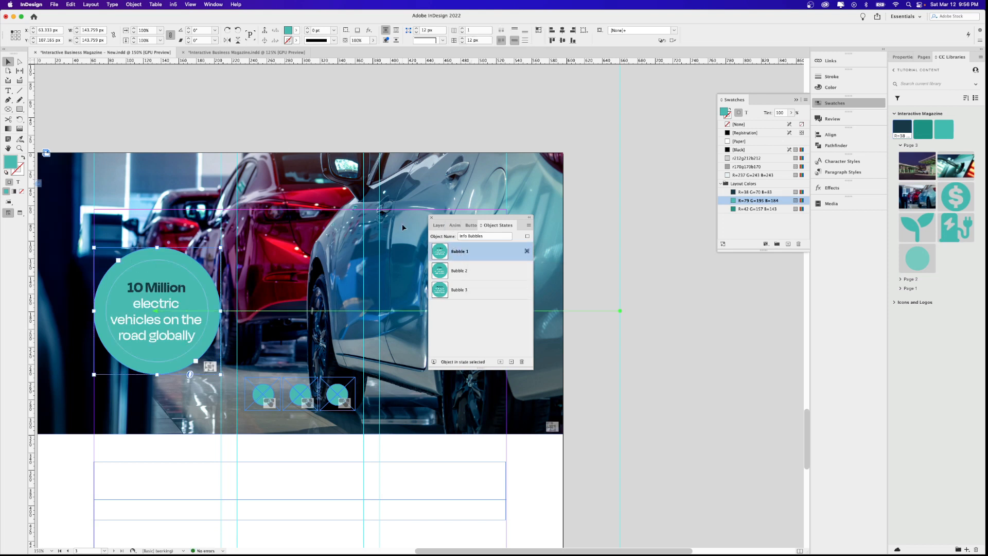
{"action": "left_click", "coordinate": [455, 225]}
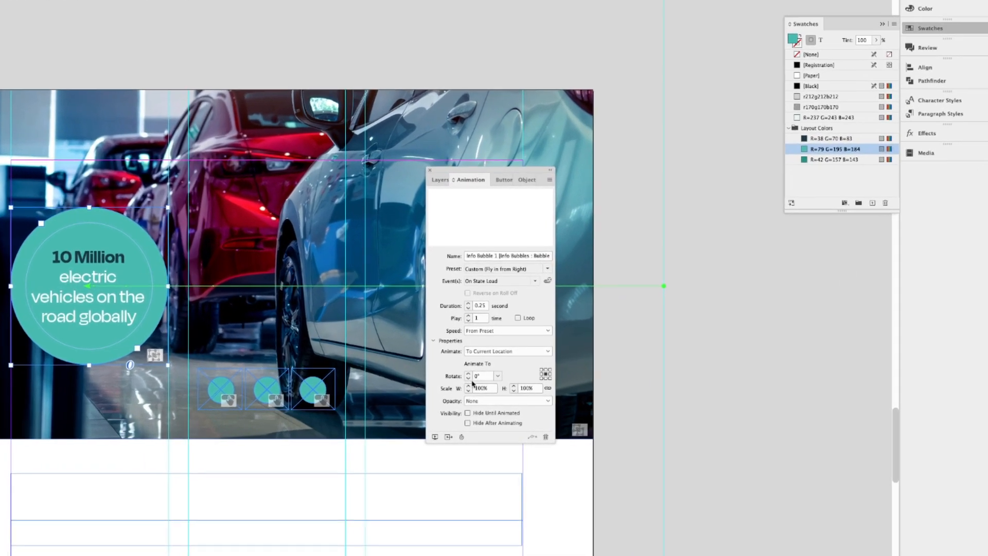
{"action": "left_click", "coordinate": [467, 413]}
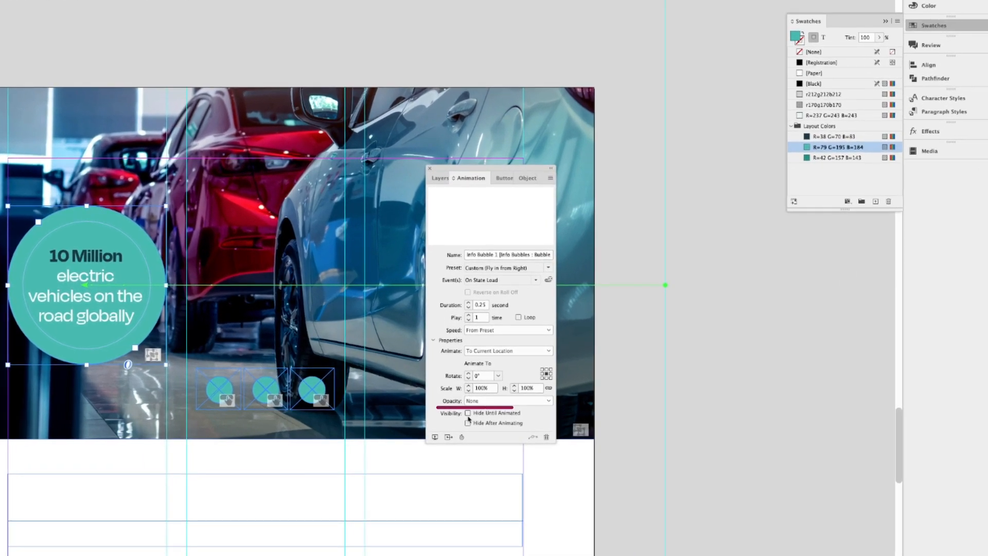
Select the "121K+" circle inside the Bubble 2 state and bring up its animation settings
{"action": "left_click", "coordinate": [527, 178]}
{"action": "left_click", "coordinate": [466, 235]}
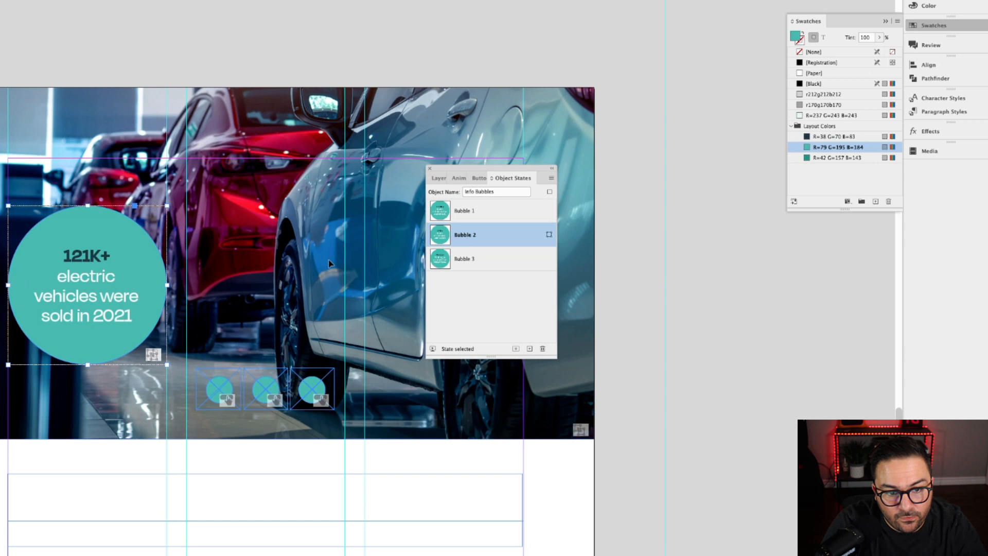
{"action": "double_click", "coordinate": [128, 252]}
{"action": "left_click", "coordinate": [456, 178]}
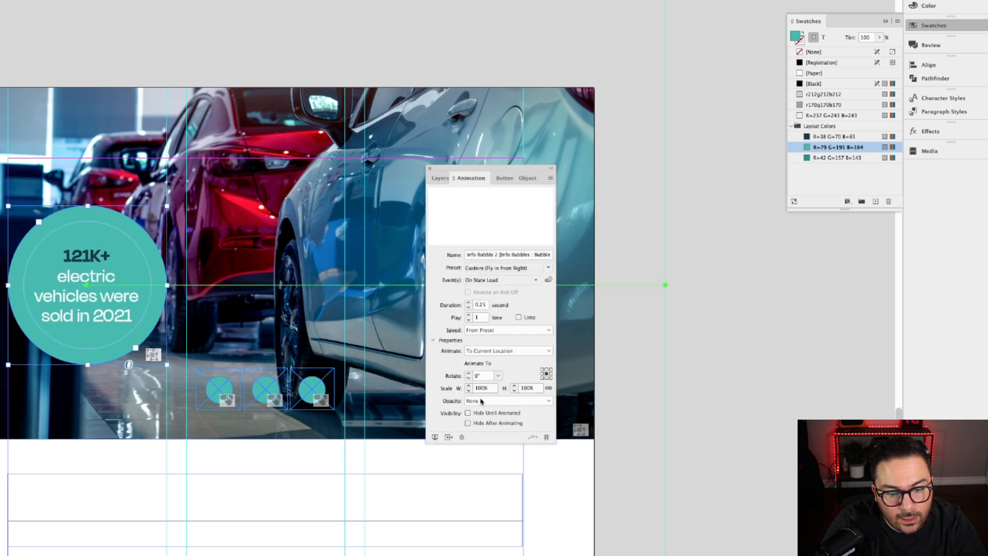
Turn on Hide Until Animated for the "25,000+" circle inside the Bubble 3 state
{"action": "left_click", "coordinate": [528, 178]}
{"action": "left_click", "coordinate": [463, 260]}
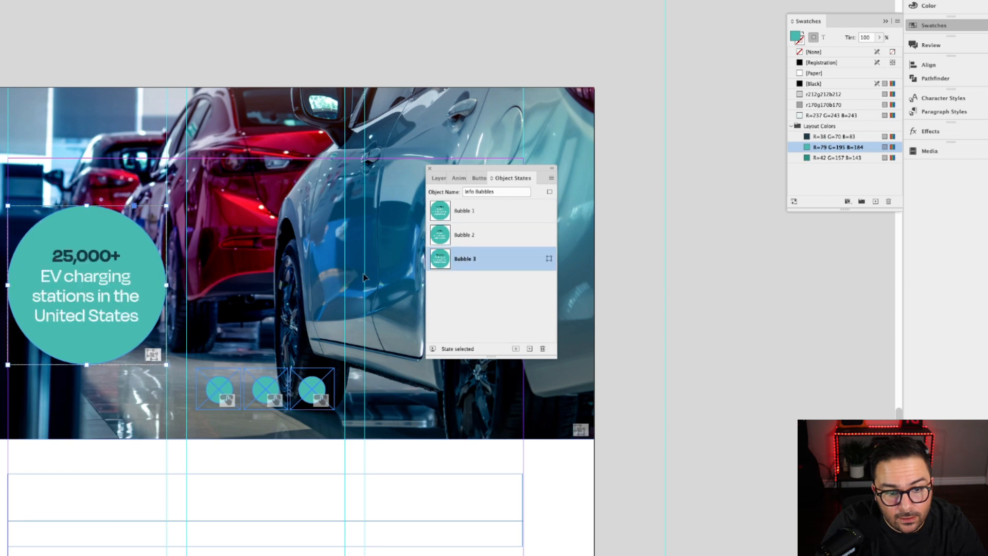
{"action": "left_click", "coordinate": [457, 178]}
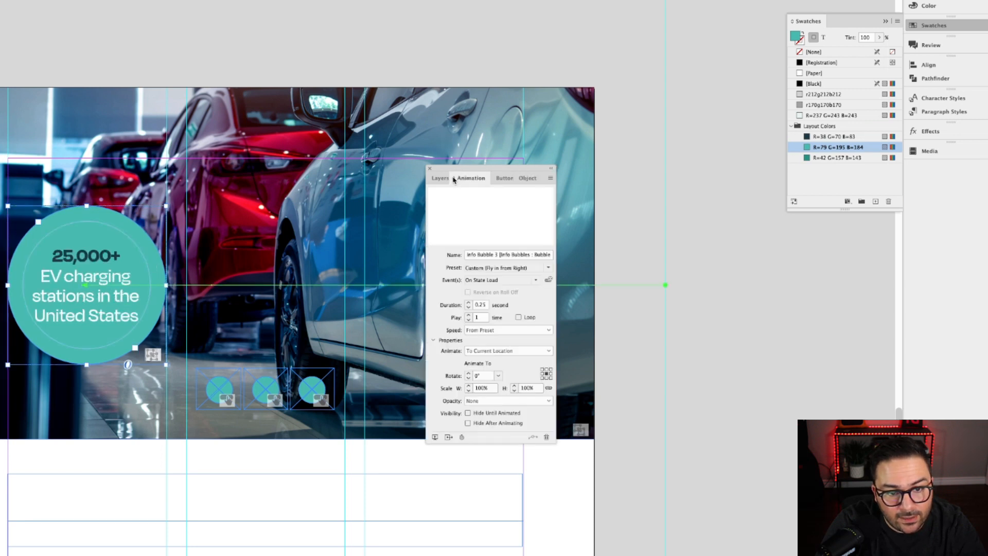
{"action": "left_click", "coordinate": [468, 412]}
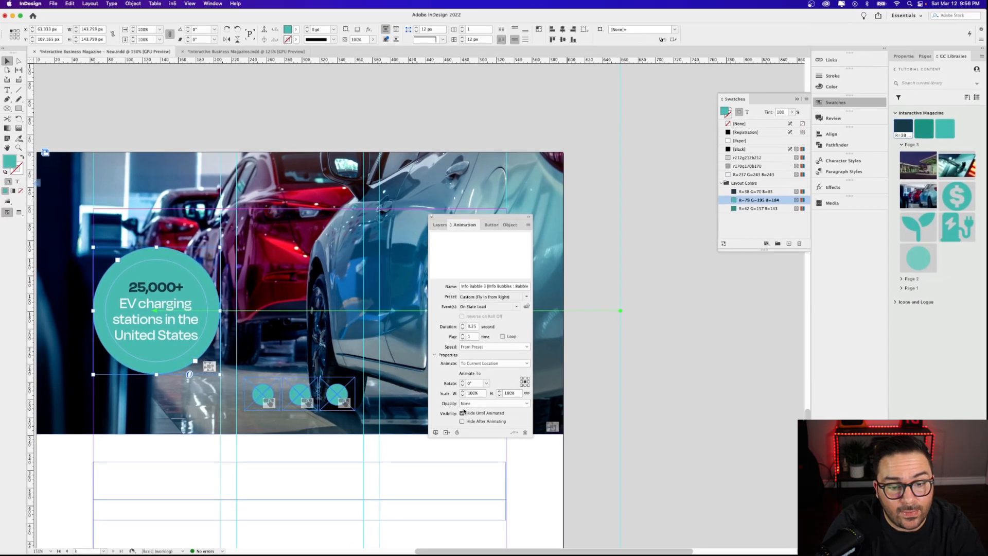
Add an Animation action to the Trigger 1 button that plays the Info Bubble 1 animation
{"action": "left_click", "coordinate": [440, 225]}
{"action": "left_click", "coordinate": [591, 307]}
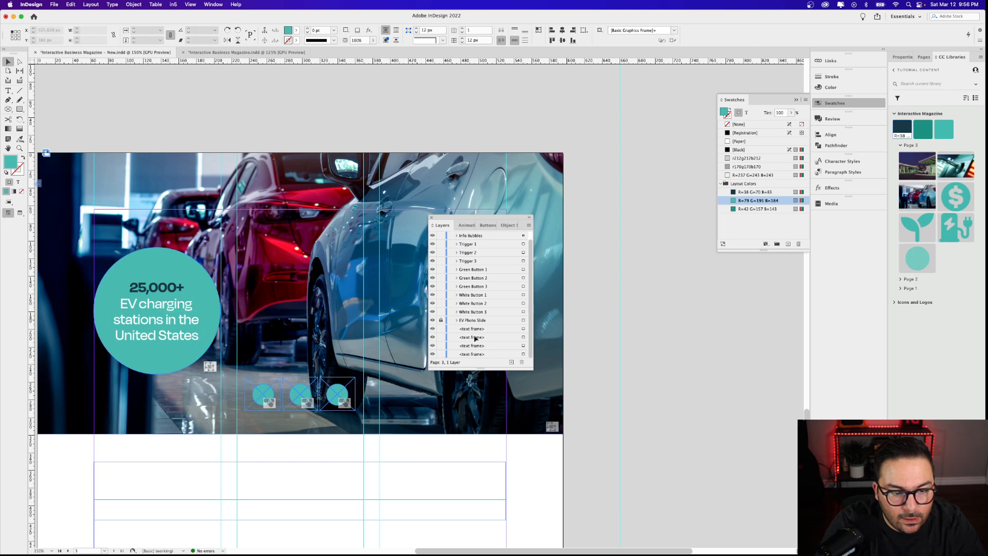
{"action": "left_click_drag", "start_coordinate": [267, 389], "coordinate": [285, 389]}
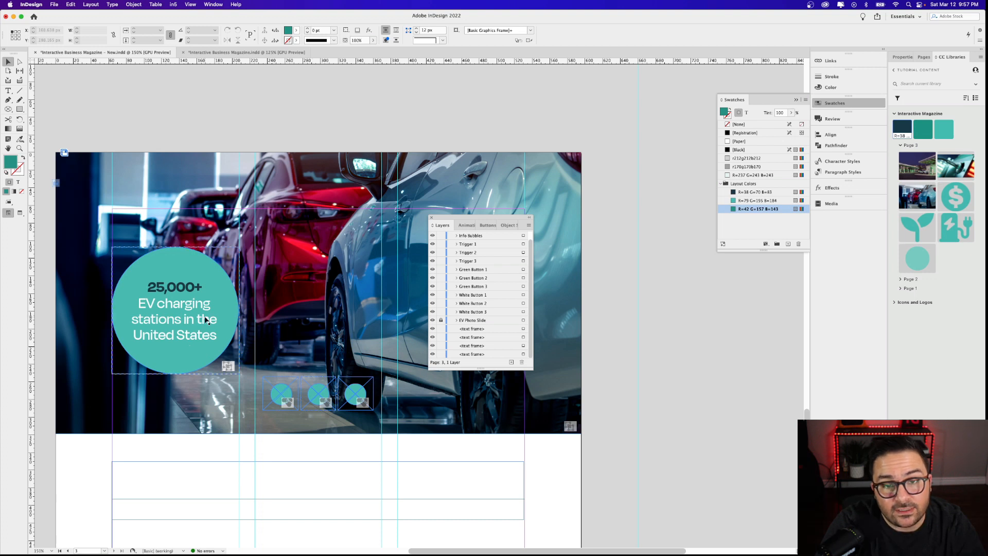
{"action": "left_click", "coordinate": [283, 386]}
{"action": "left_click", "coordinate": [487, 225]}
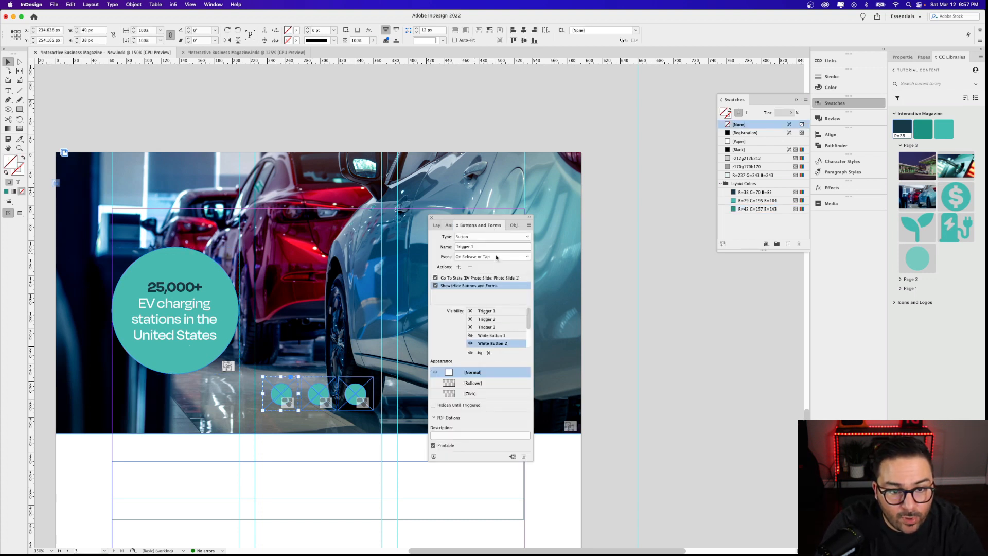
{"action": "left_click", "coordinate": [458, 267]}
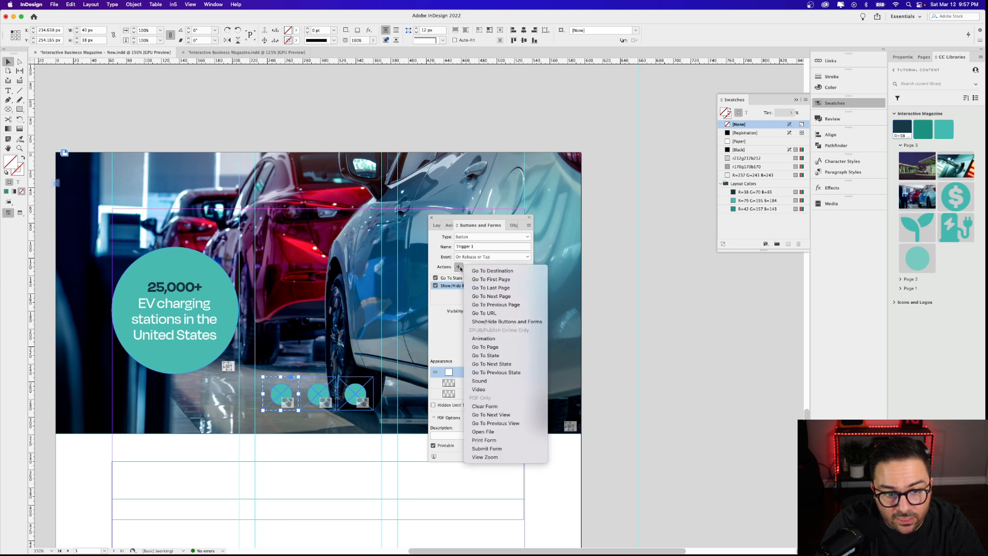
{"action": "left_click", "coordinate": [500, 341]}
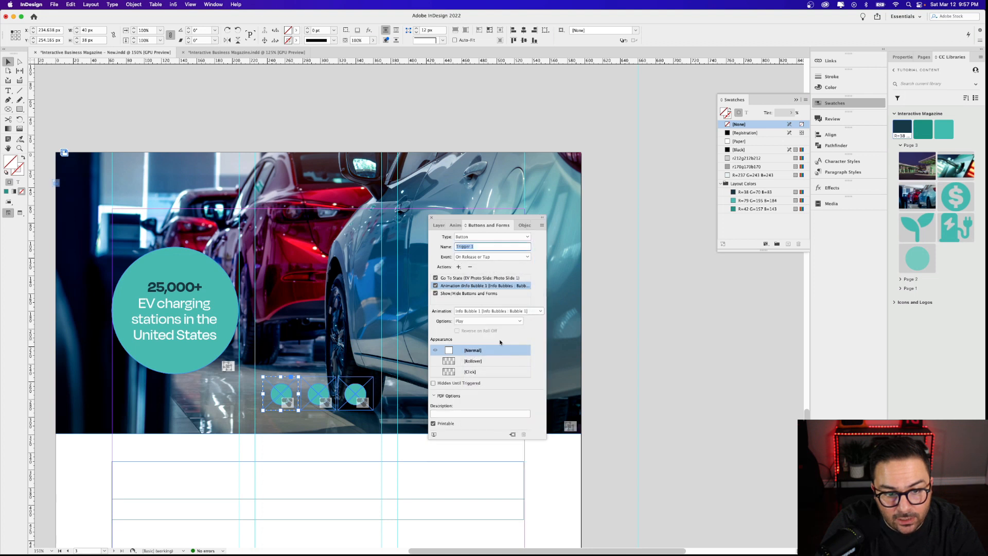
{"action": "left_click", "coordinate": [483, 312]}
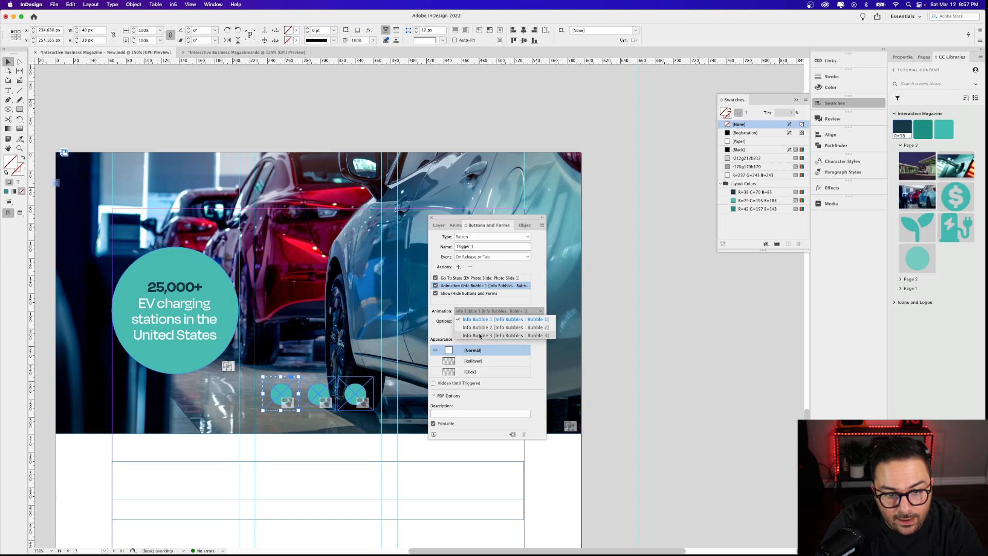
{"action": "left_click", "coordinate": [486, 319]}
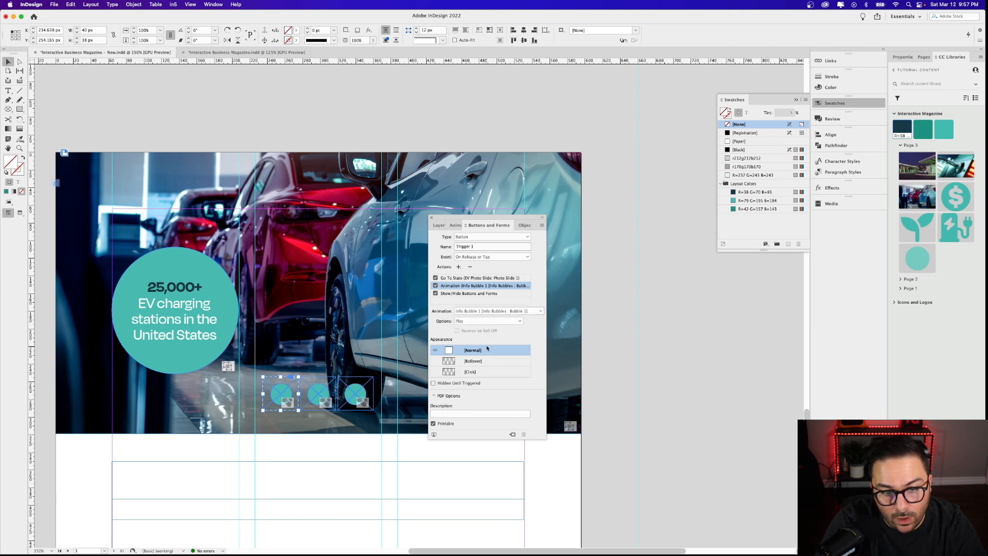
Add an Animation action to the Trigger 2 button that plays the Info Bubble 2 animation
{"action": "left_click", "coordinate": [331, 388]}
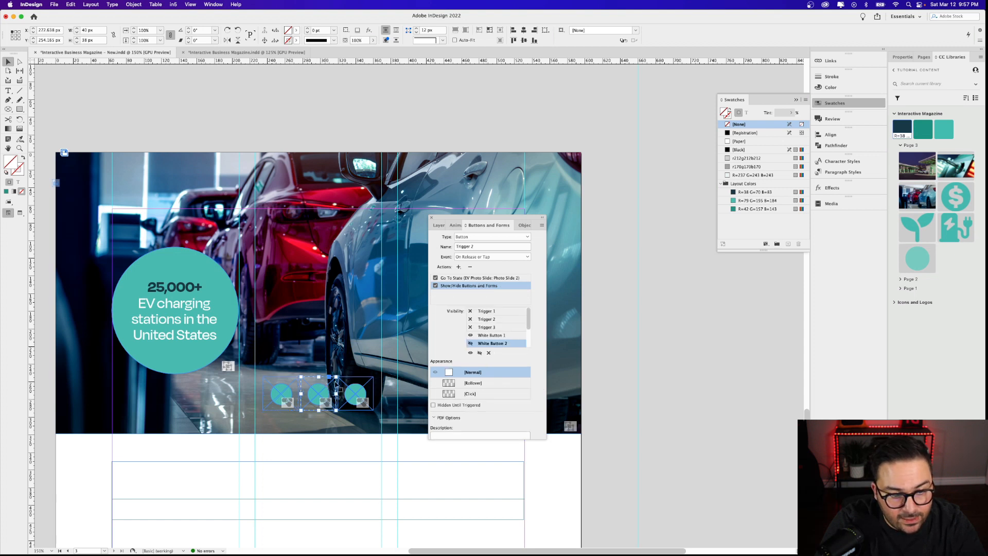
{"action": "left_click", "coordinate": [458, 267]}
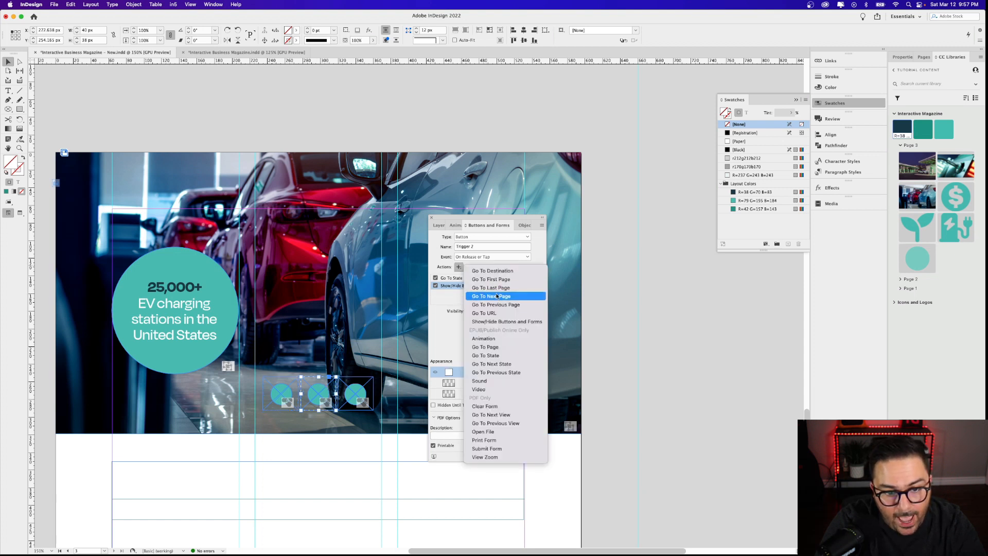
{"action": "left_click", "coordinate": [484, 338]}
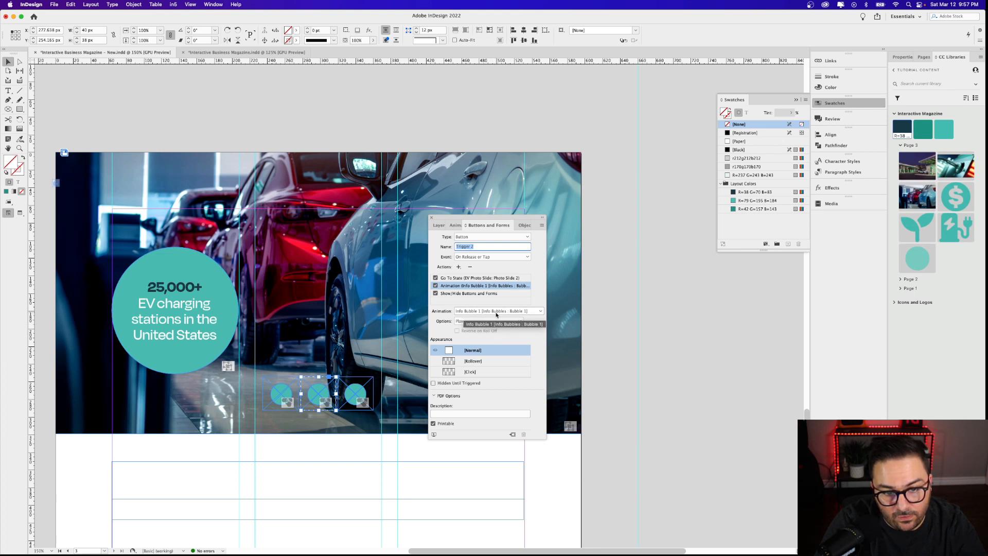
{"action": "left_click", "coordinate": [496, 311]}
{"action": "left_click", "coordinate": [494, 328]}
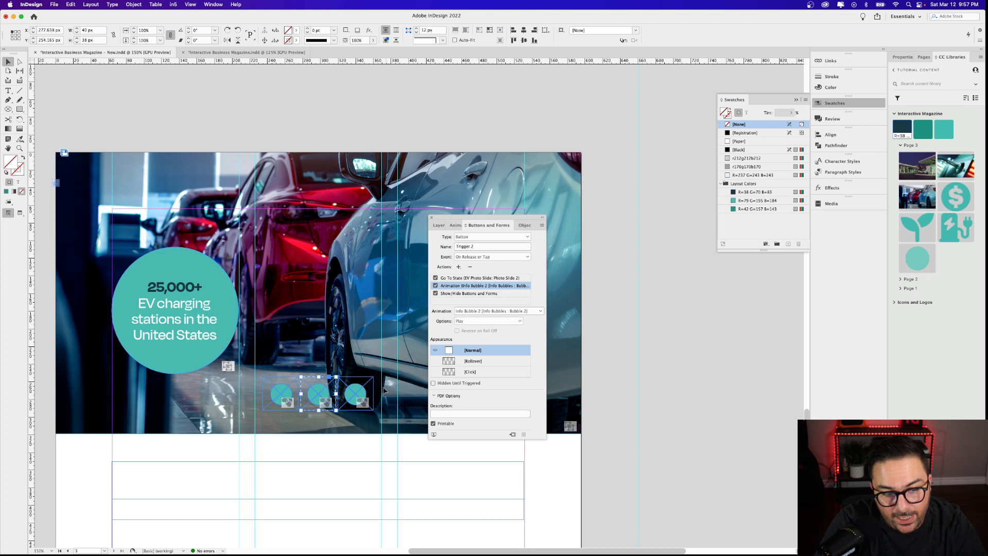
Add an Animation action to the Trigger 3 button that plays the Info Bubble 3 animation
{"action": "left_click", "coordinate": [363, 392]}
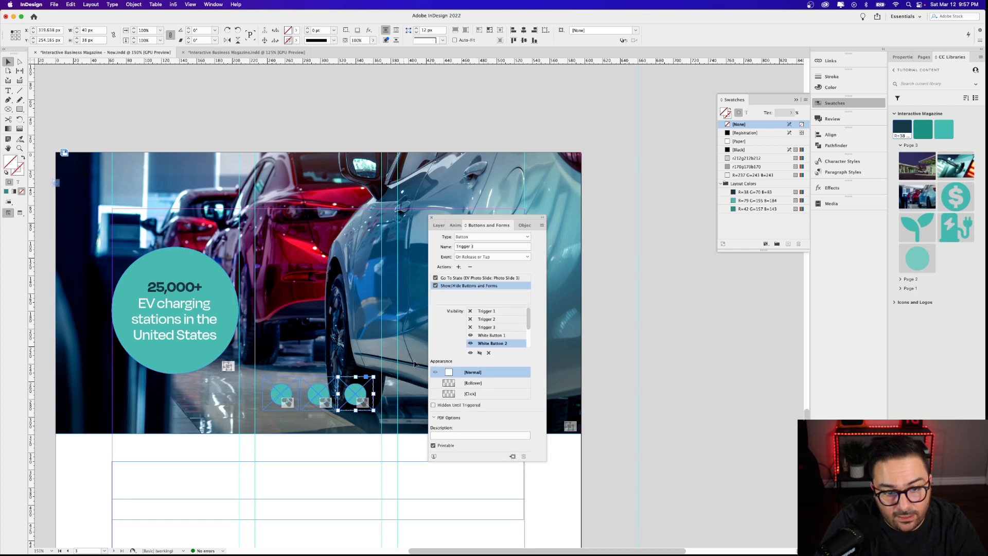
{"action": "left_click", "coordinate": [458, 266]}
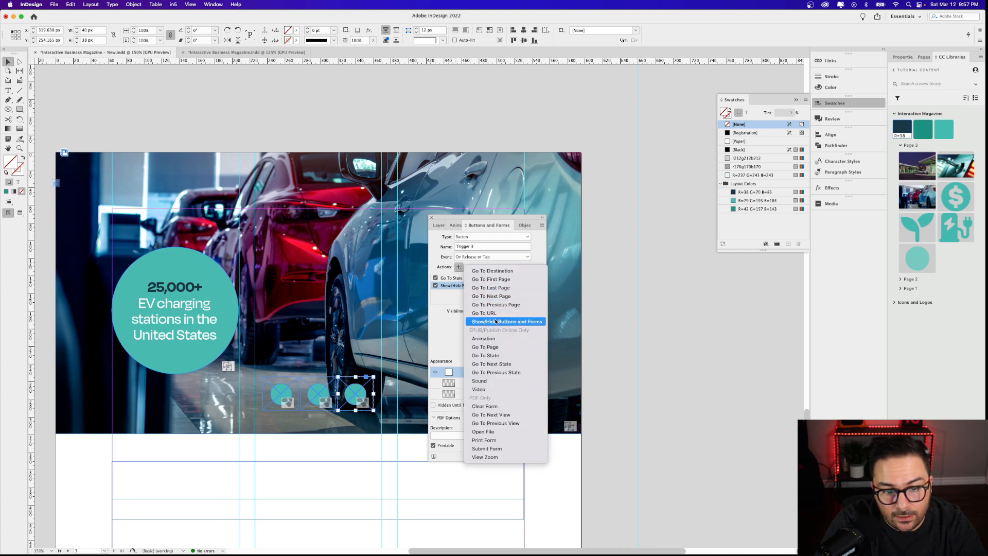
{"action": "left_click", "coordinate": [486, 338]}
{"action": "left_click", "coordinate": [494, 311]}
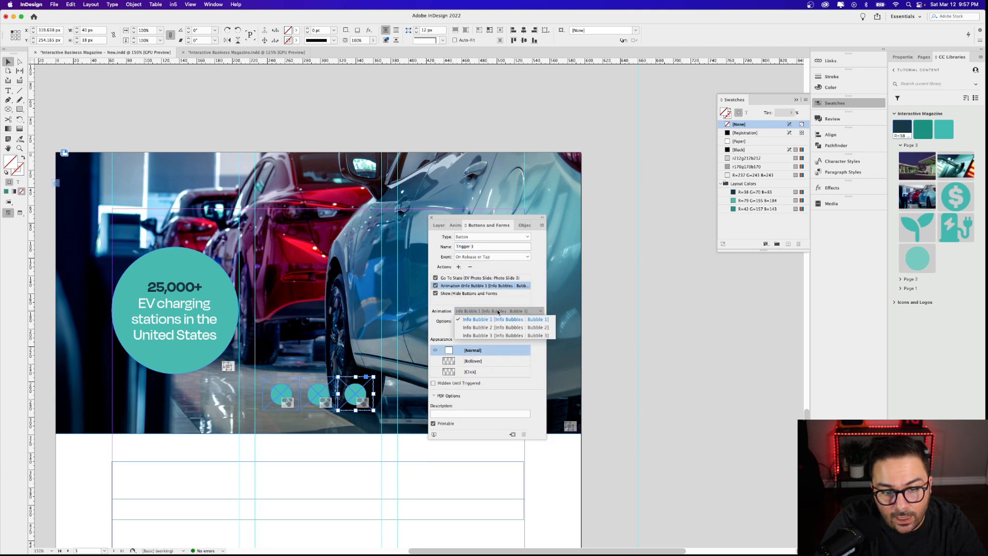
{"action": "left_click", "coordinate": [492, 334]}
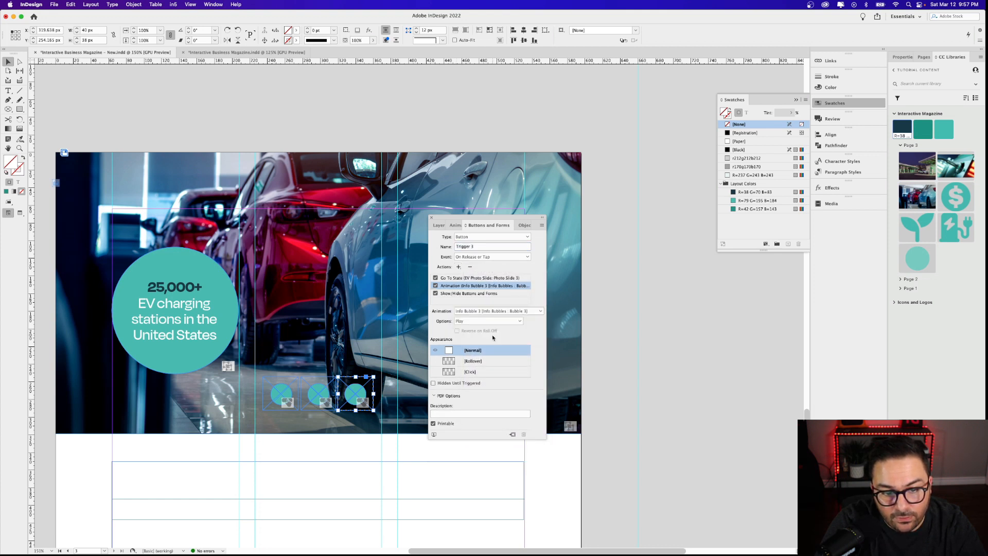
Preview the page's interactivity and test the three trigger buttons in varying order, checking the photo slides and info bubbles
{"action": "left_click", "coordinate": [271, 400]}
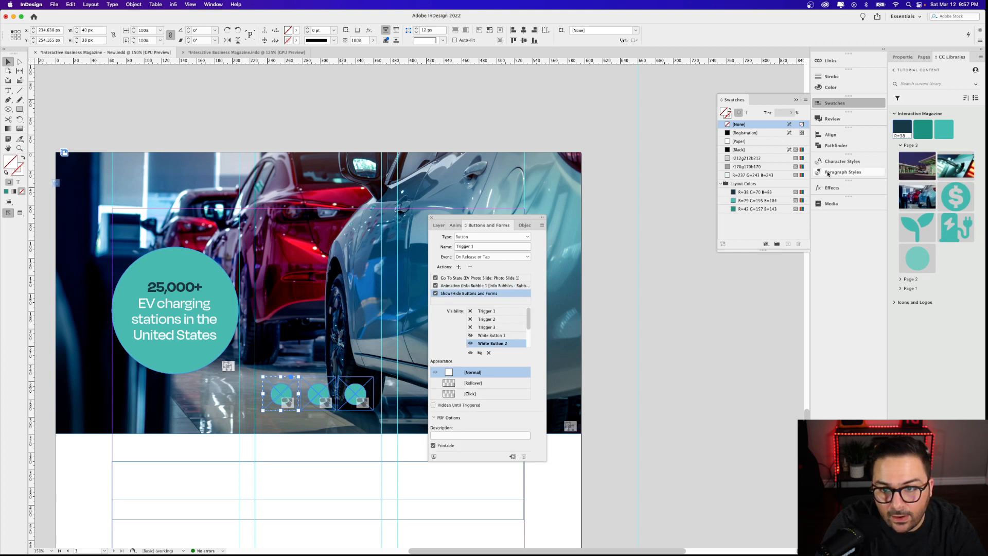
{"action": "left_click", "coordinate": [631, 218]}
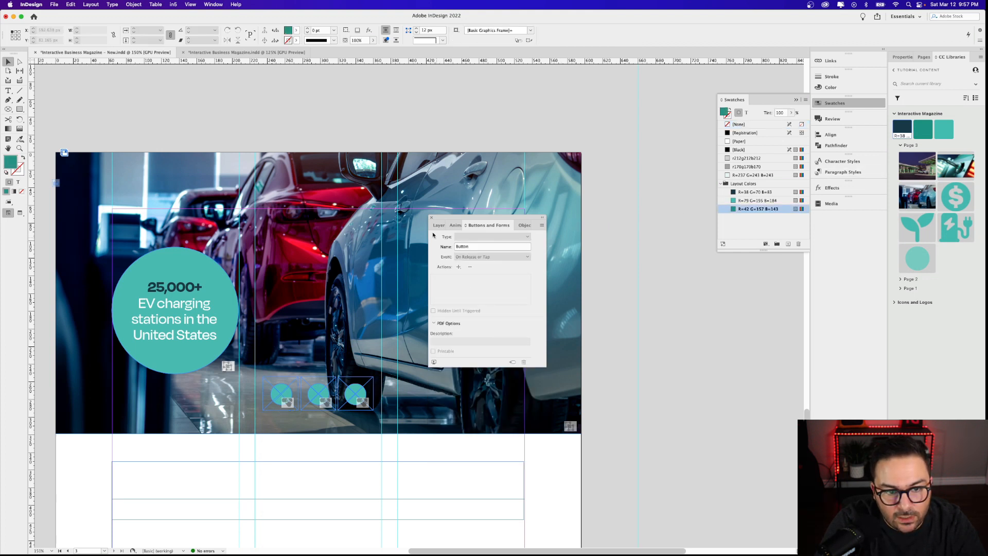
{"action": "left_click", "coordinate": [519, 225]}
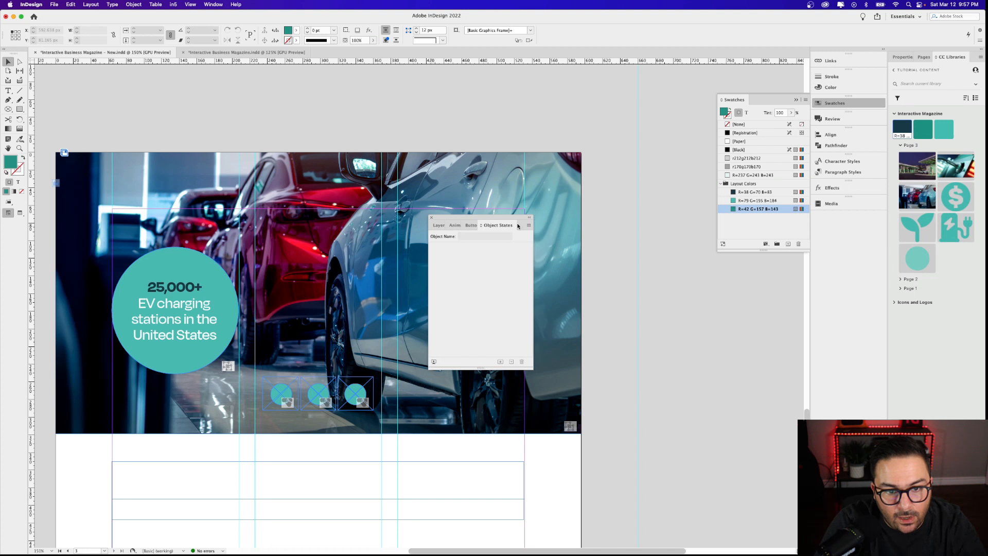
{"action": "left_click", "coordinate": [433, 362]}
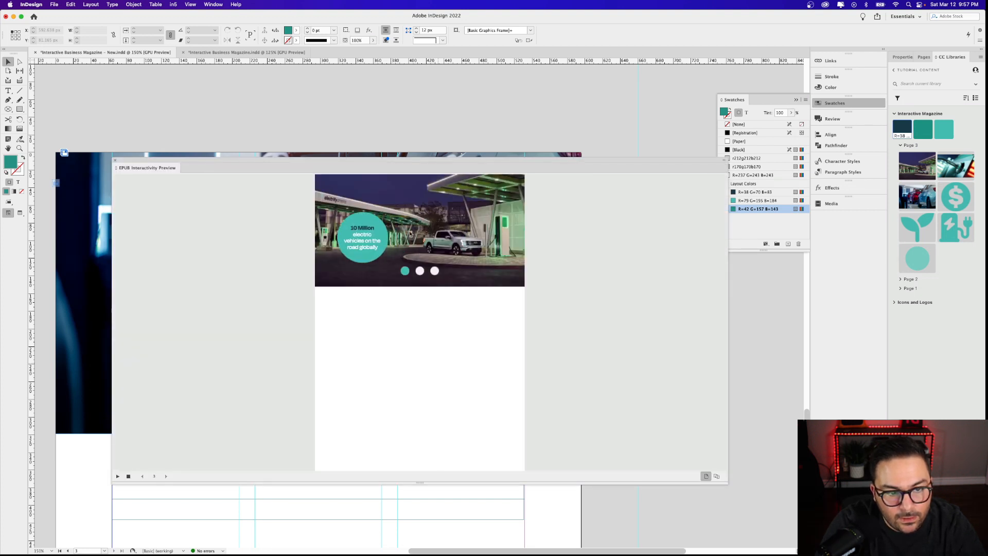
{"action": "left_click", "coordinate": [420, 271]}
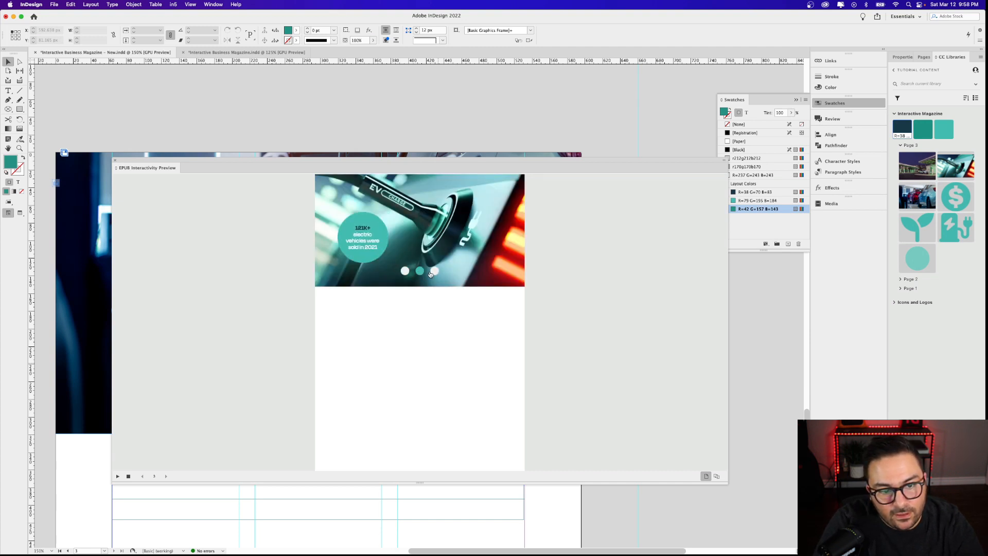
{"action": "left_click", "coordinate": [433, 272]}
{"action": "left_click", "coordinate": [419, 271]}
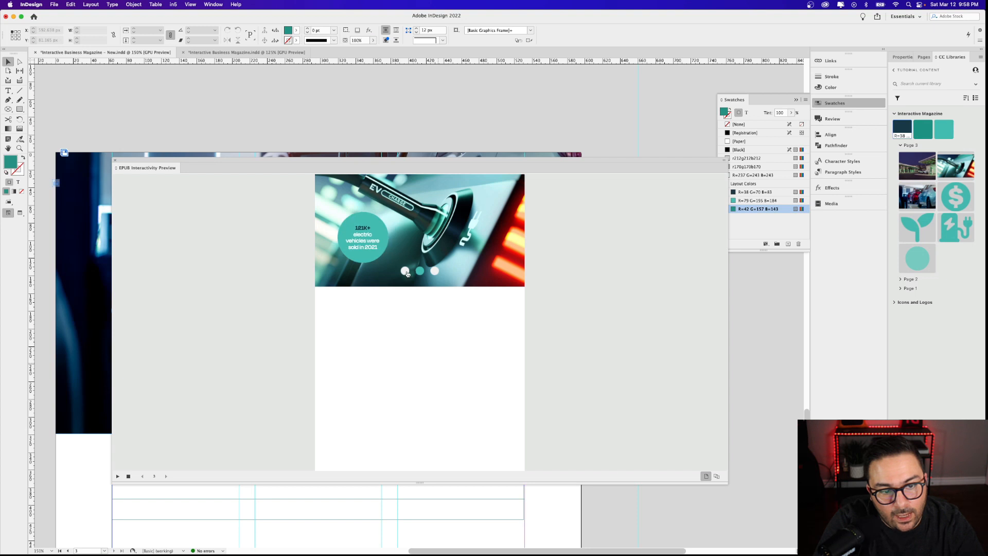
{"action": "left_click", "coordinate": [406, 272]}
{"action": "left_click", "coordinate": [418, 271]}
{"action": "left_click", "coordinate": [434, 271]}
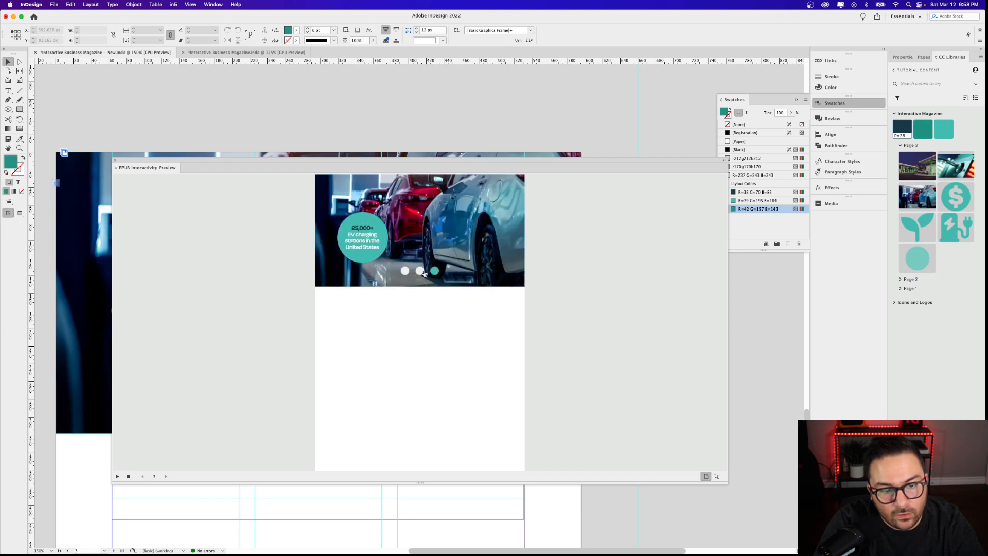
{"action": "left_click", "coordinate": [420, 271]}
{"action": "left_click", "coordinate": [405, 272]}
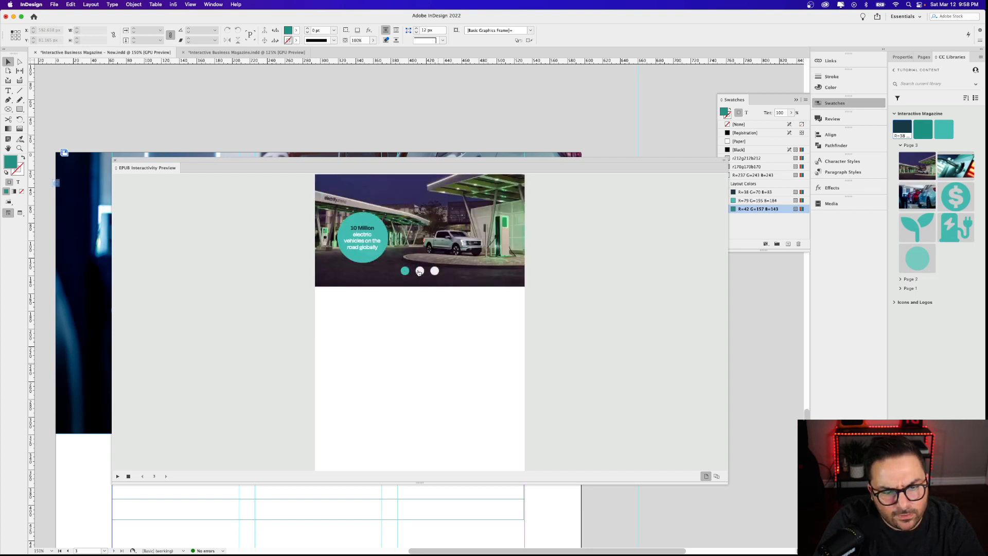
{"action": "left_click", "coordinate": [419, 272]}
{"action": "left_click", "coordinate": [434, 272]}
{"action": "left_click", "coordinate": [419, 272]}
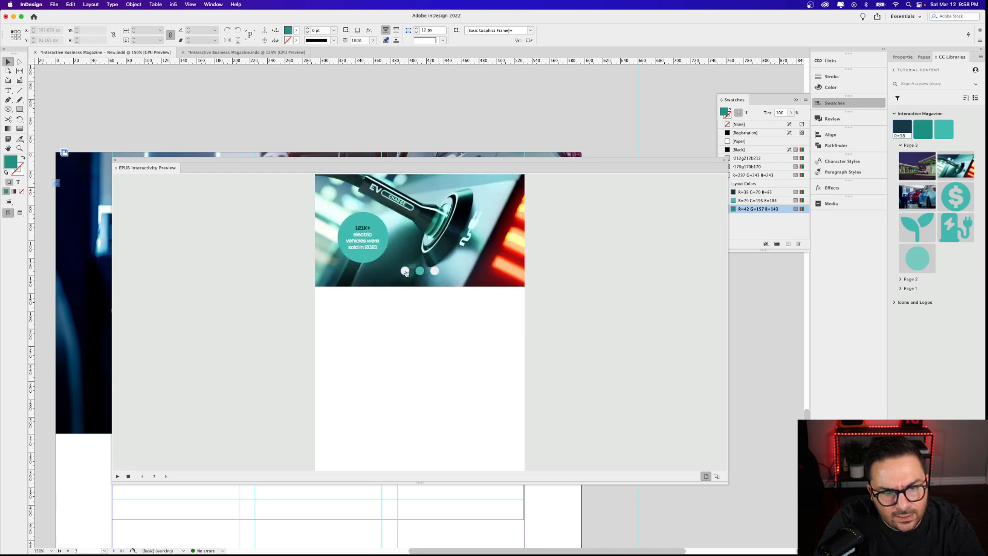
{"action": "left_click", "coordinate": [406, 272]}
{"action": "left_click", "coordinate": [431, 273]}
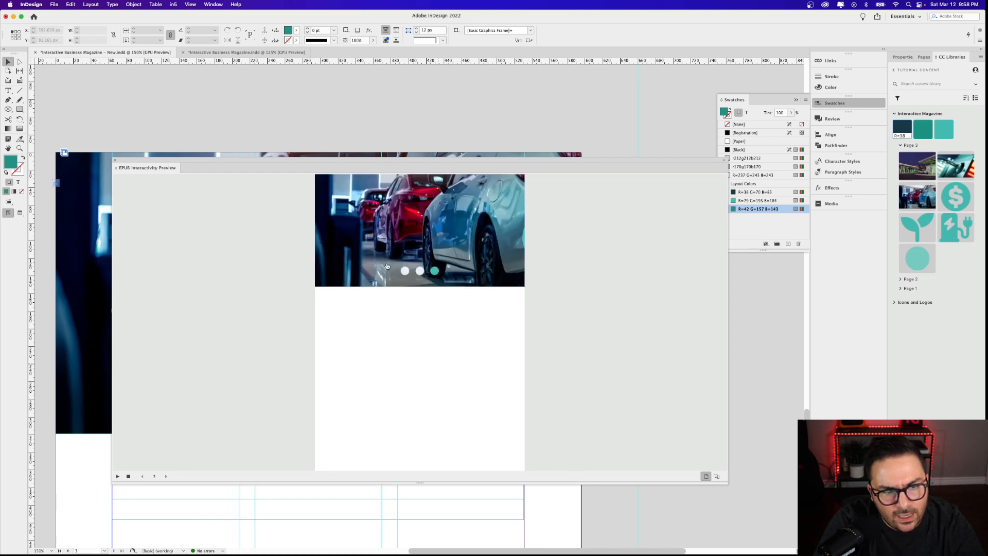
{"action": "left_click", "coordinate": [115, 160]}
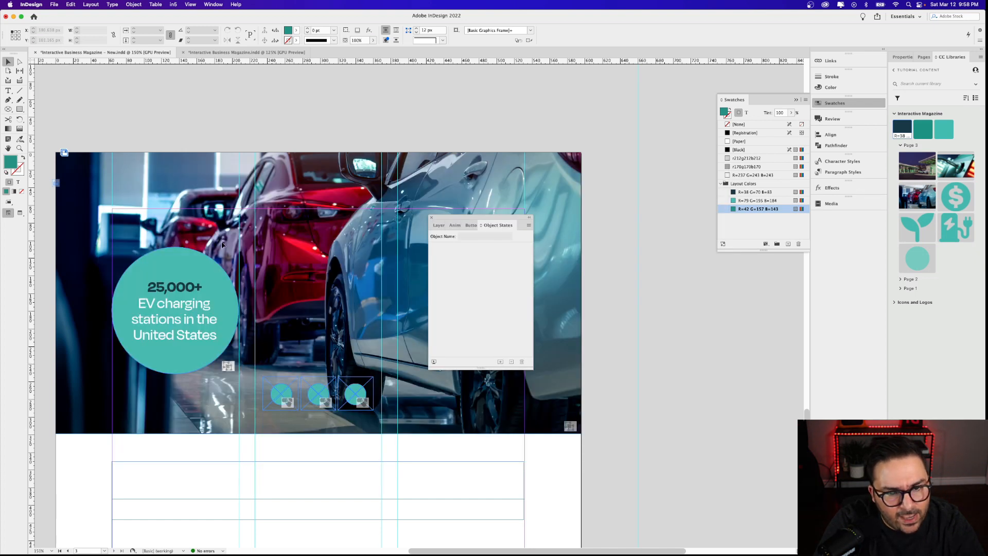
Select the "10 Million" circle inside the Bubble 1 state and check its animation settings
{"action": "left_click", "coordinate": [218, 272]}
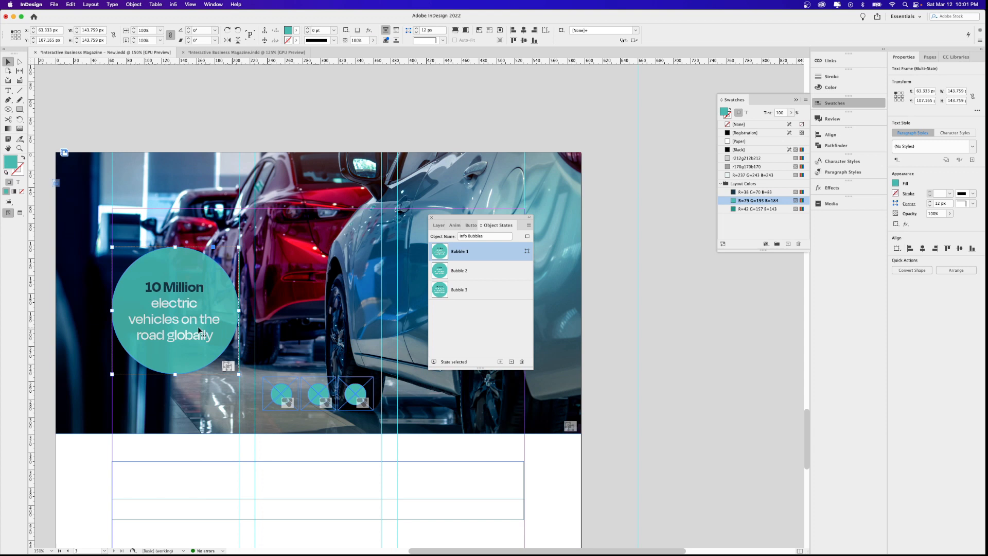
{"action": "scroll", "coordinate": [218, 304], "scroll_direction": "down", "scroll_amount": 1}
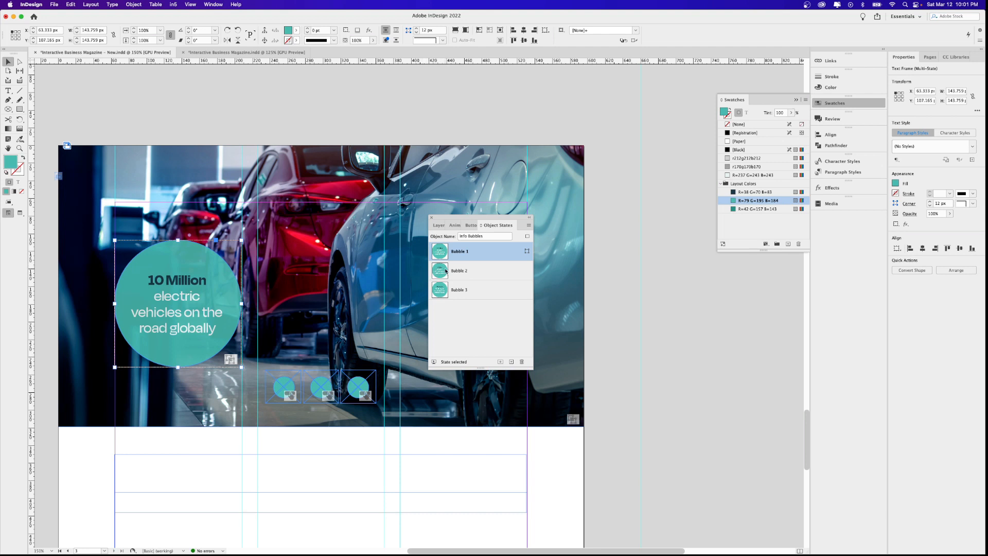
{"action": "left_click", "coordinate": [211, 281]}
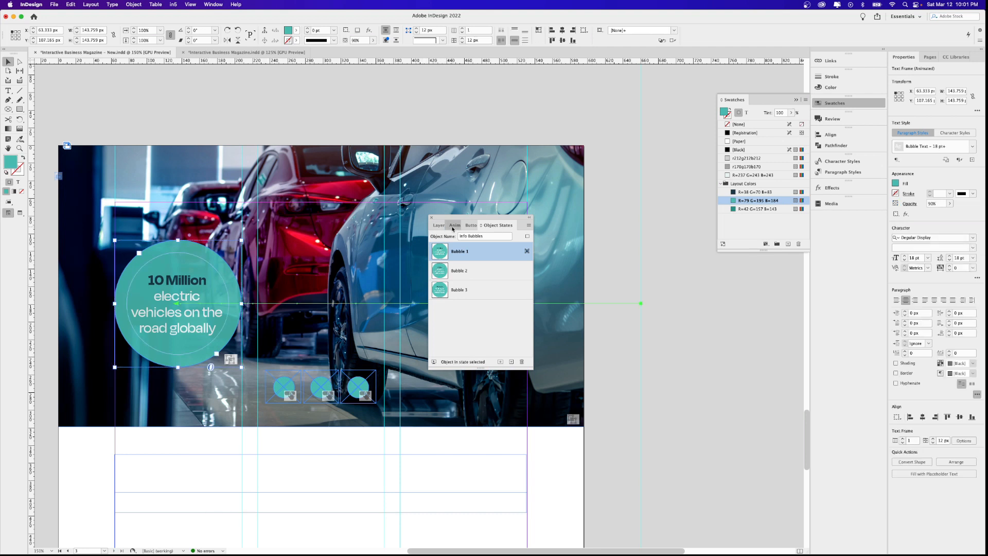
{"action": "left_click", "coordinate": [454, 226]}
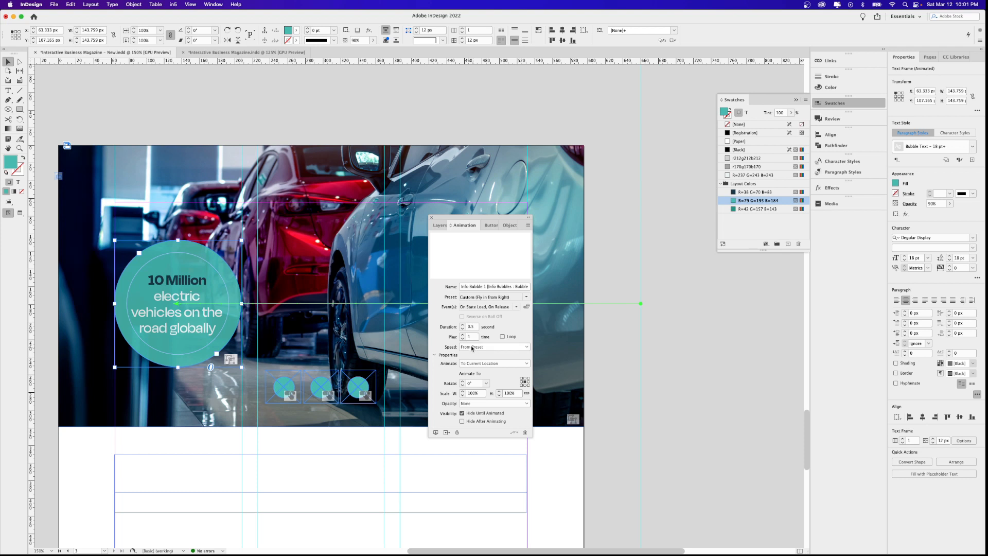
Run the EPUB interactivity preview again and switch repeatedly between the three triggers to check each bubble's fly-in
{"action": "left_click", "coordinate": [435, 433]}
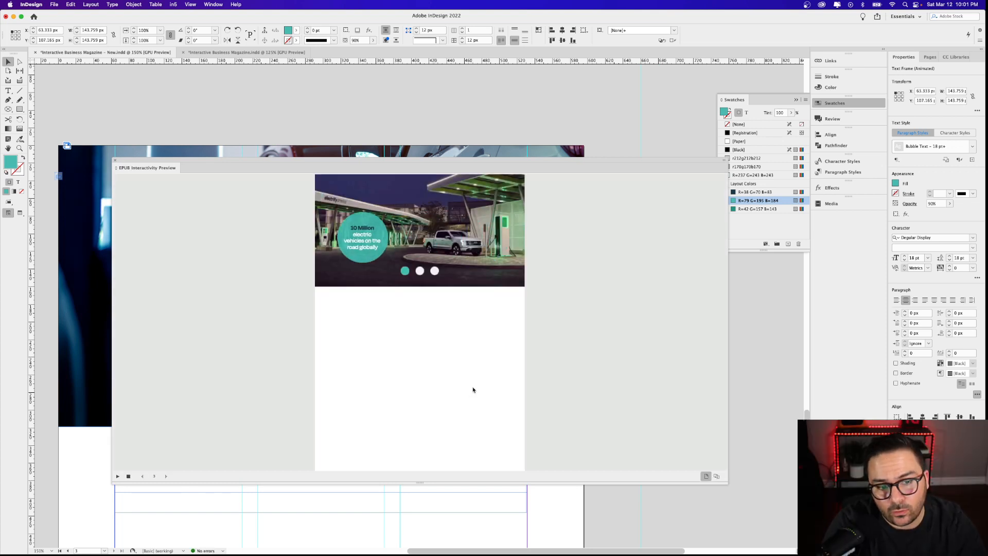
{"action": "left_click", "coordinate": [420, 271]}
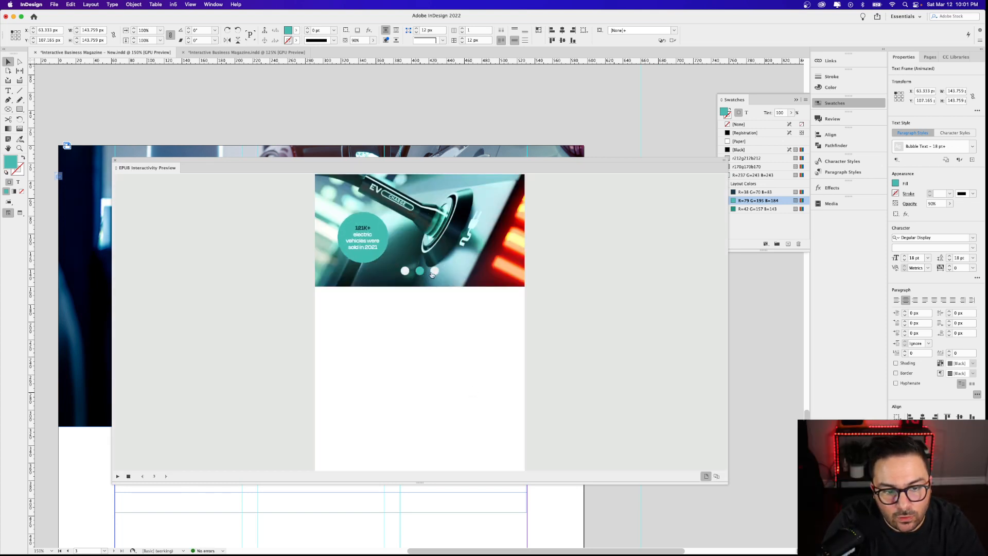
{"action": "left_click", "coordinate": [434, 271]}
{"action": "left_click", "coordinate": [420, 271]}
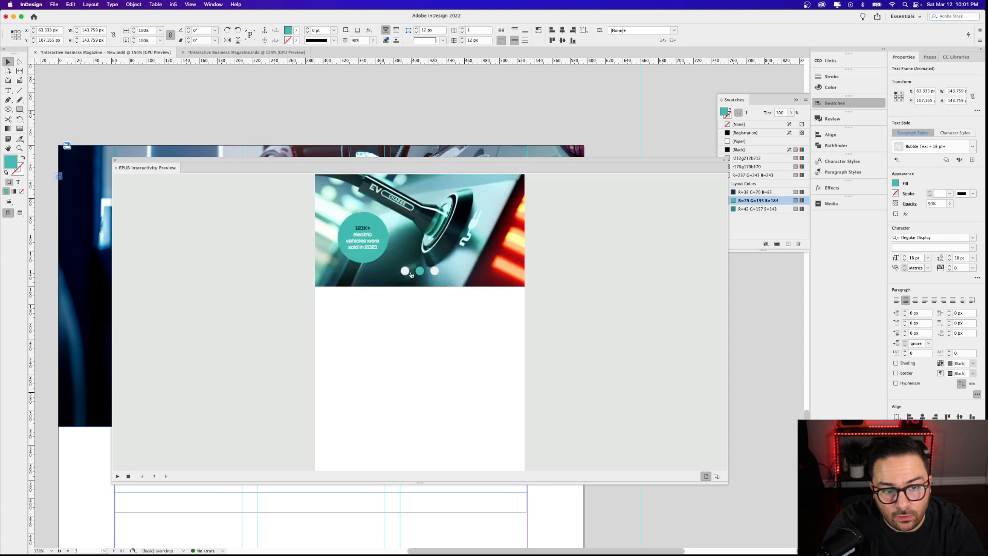
{"action": "left_click", "coordinate": [405, 271]}
{"action": "left_click", "coordinate": [419, 271]}
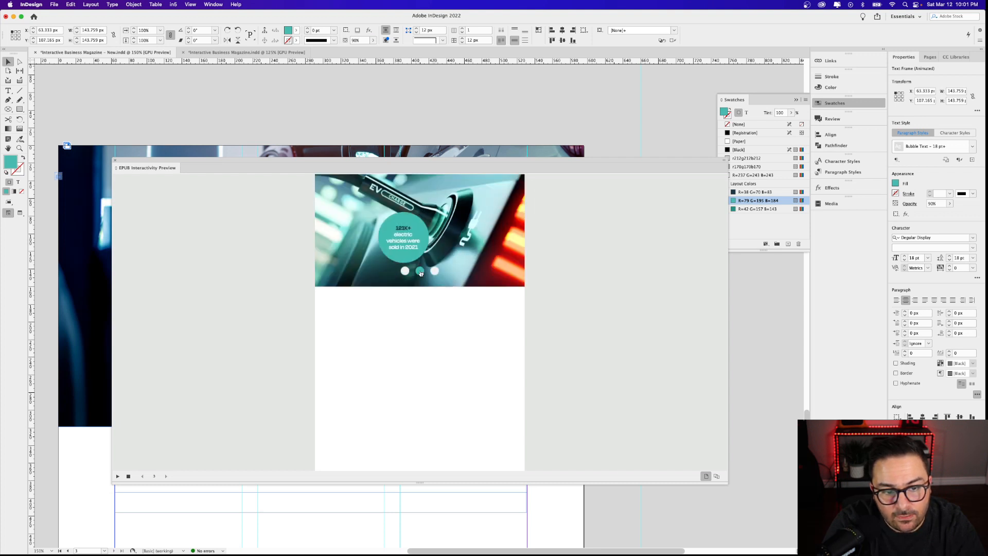
{"action": "left_click", "coordinate": [435, 271]}
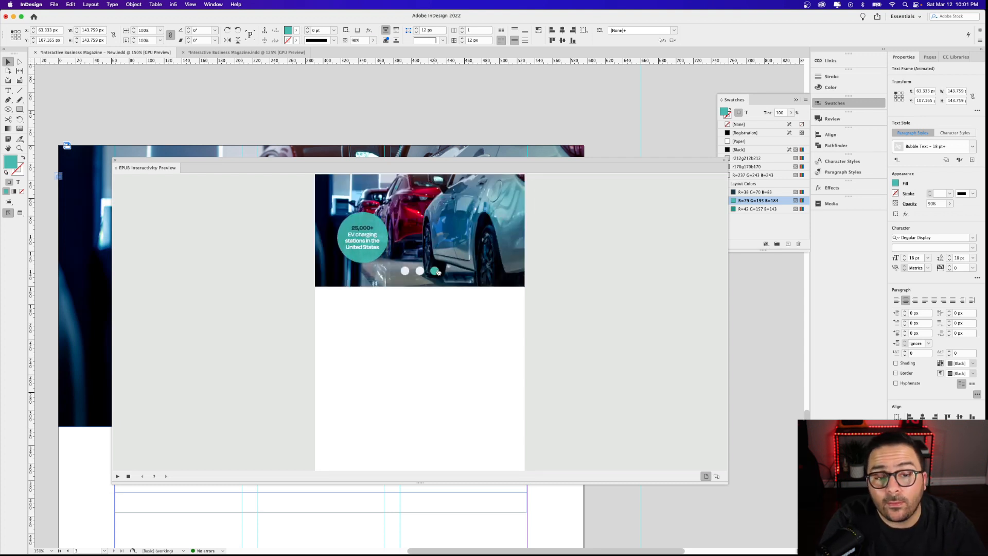
{"action": "left_click", "coordinate": [420, 272]}
{"action": "left_click", "coordinate": [405, 271]}
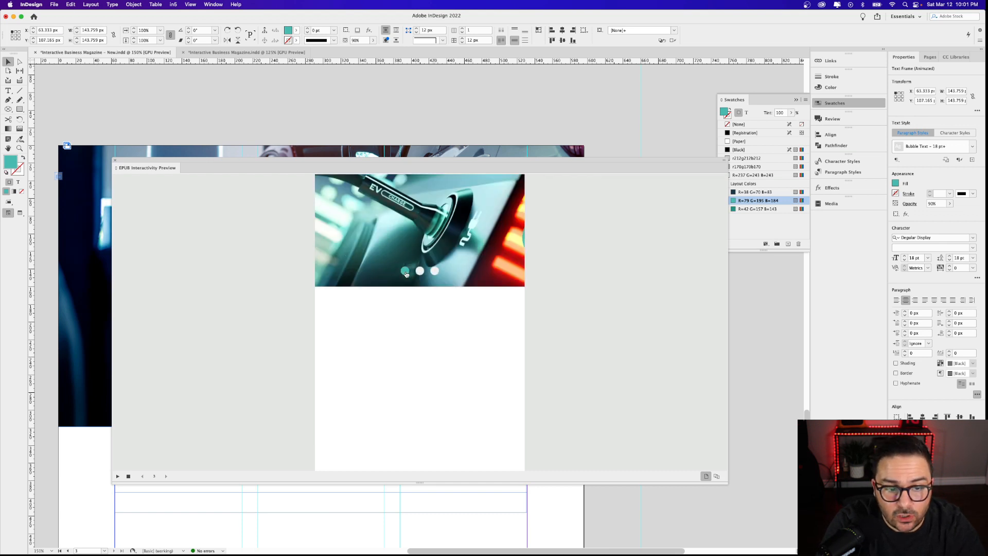
{"action": "left_click", "coordinate": [420, 271]}
{"action": "left_click", "coordinate": [435, 272]}
{"action": "left_click", "coordinate": [420, 271]}
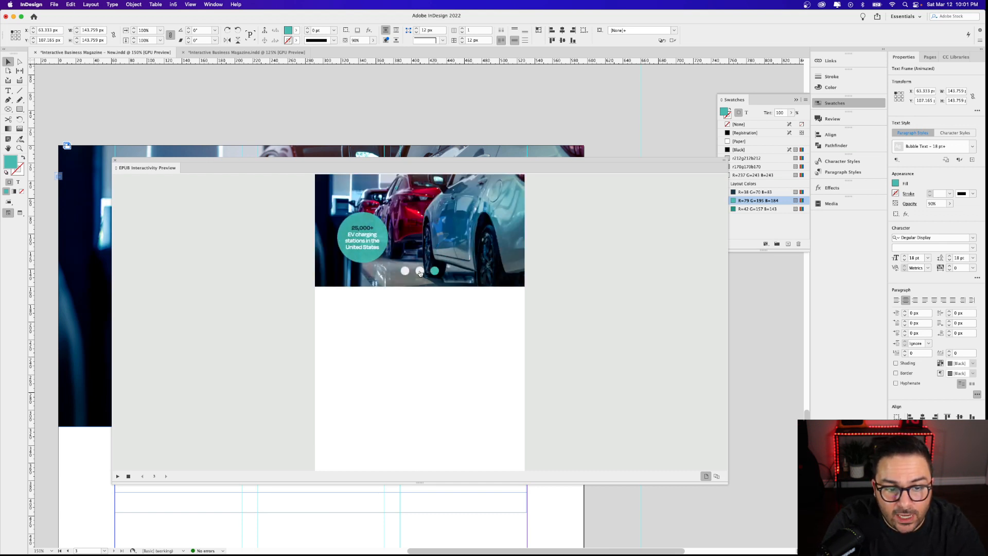
{"action": "left_click", "coordinate": [405, 272]}
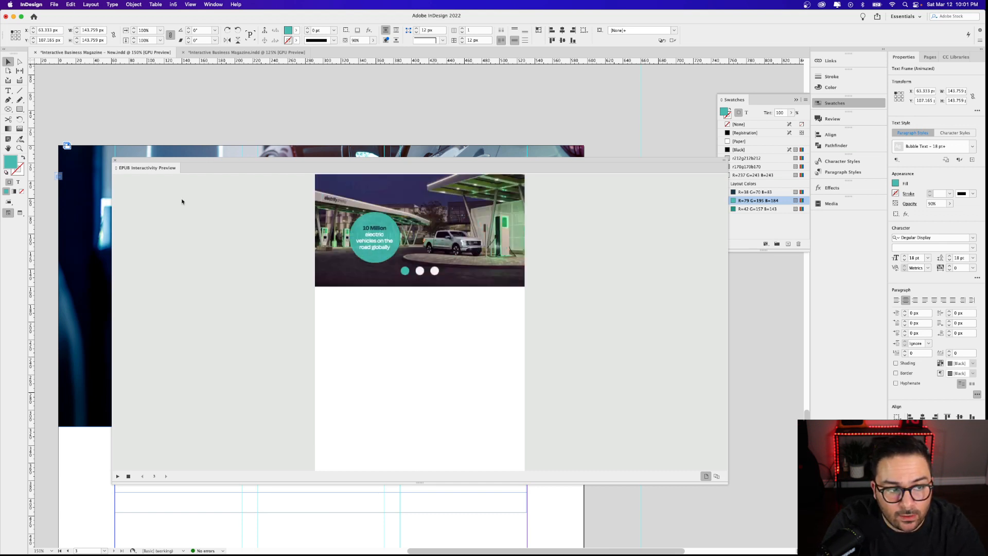
{"action": "left_click", "coordinate": [115, 160]}
Close the interactivity preview and fill the two headline frames below the photo with "The future of" and "electric"
{"action": "left_click", "coordinate": [529, 475]}
{"action": "left_click_drag", "start_coordinate": [420, 479], "coordinate": [411, 224]}
{"action": "scroll", "coordinate": [412, 224], "scroll_direction": "down", "scroll_amount": 5}
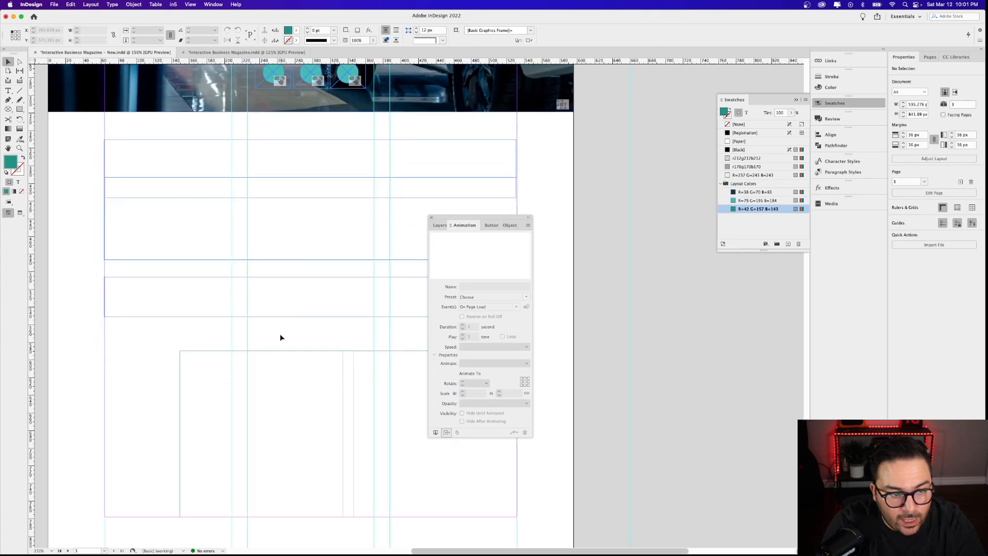
{"action": "left_click_drag", "start_coordinate": [190, 428], "coordinate": [166, 428]}
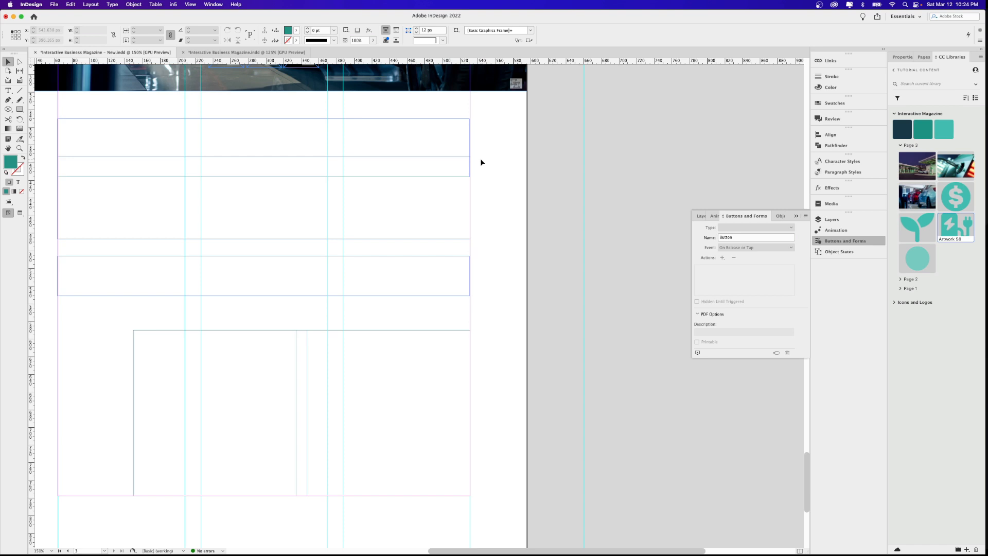
{"action": "left_click", "coordinate": [198, 145]}
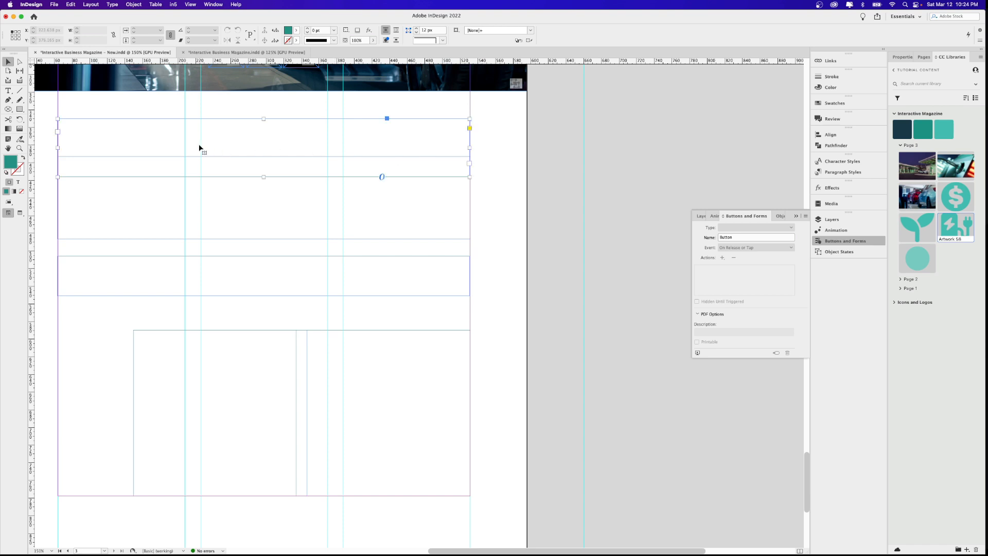
{"action": "double_click", "coordinate": [165, 142]}
{"action": "type", "text": "The "}
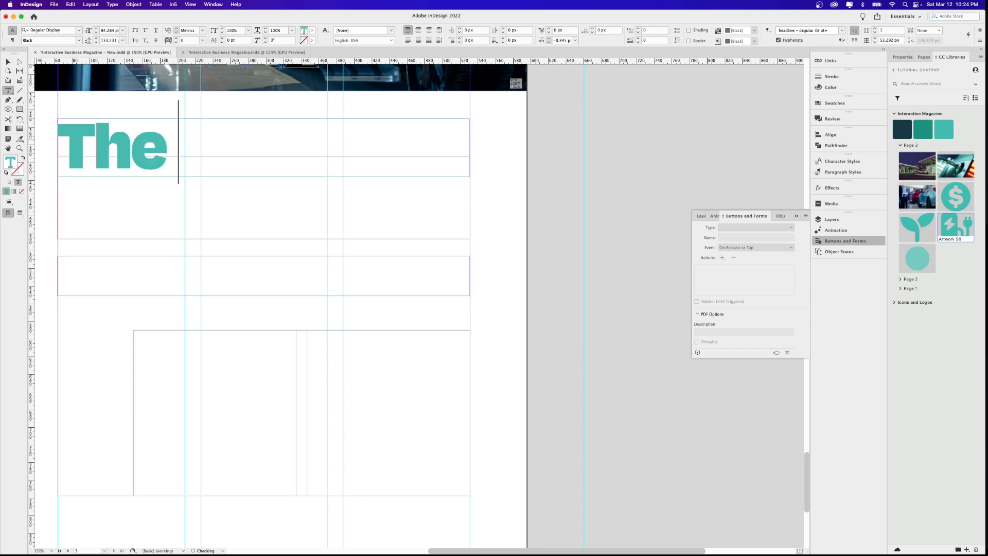
{"action": "type", "text": "future of"}
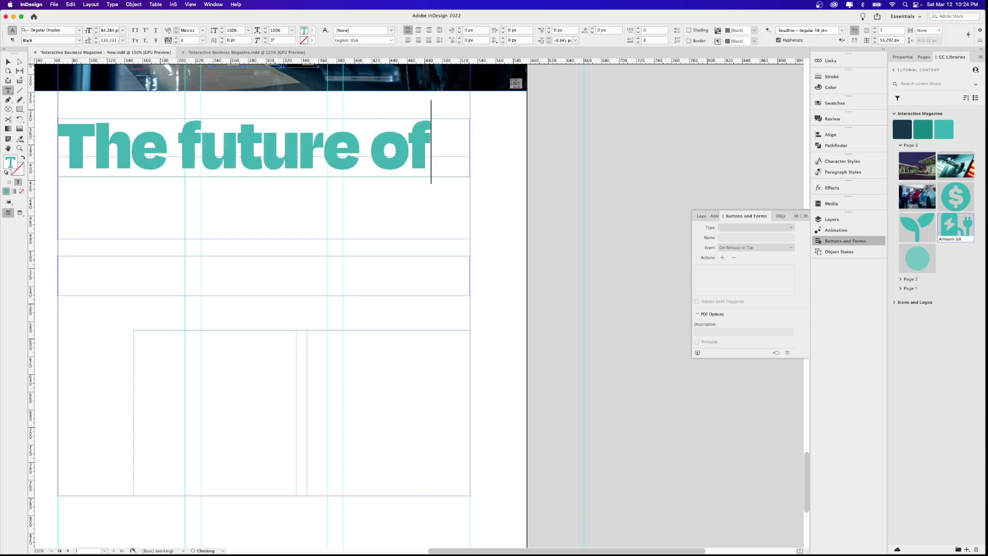
{"action": "left_click", "coordinate": [180, 215]}
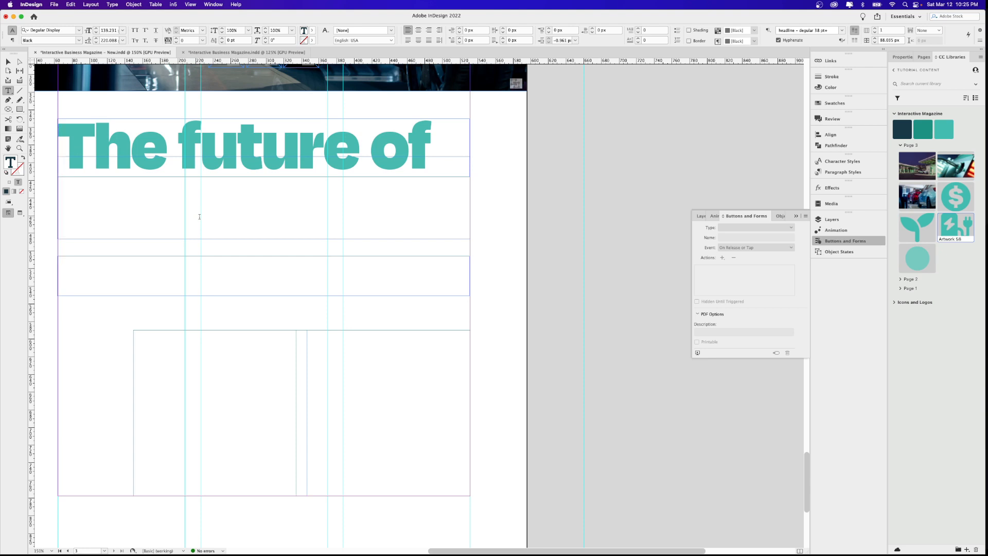
{"action": "type", "text": "electric"}
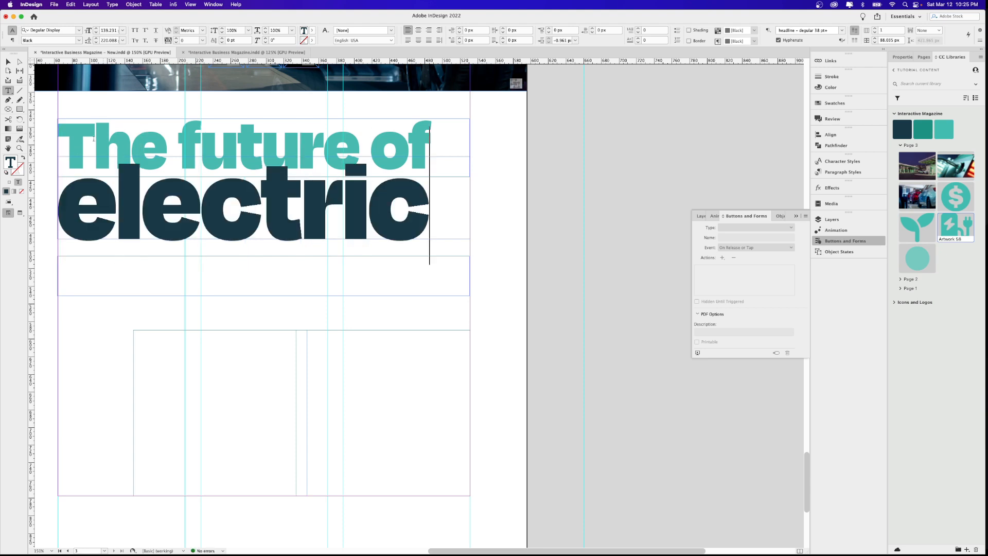
{"action": "key", "text": "Escape"}
{"action": "left_click", "coordinate": [500, 197]}
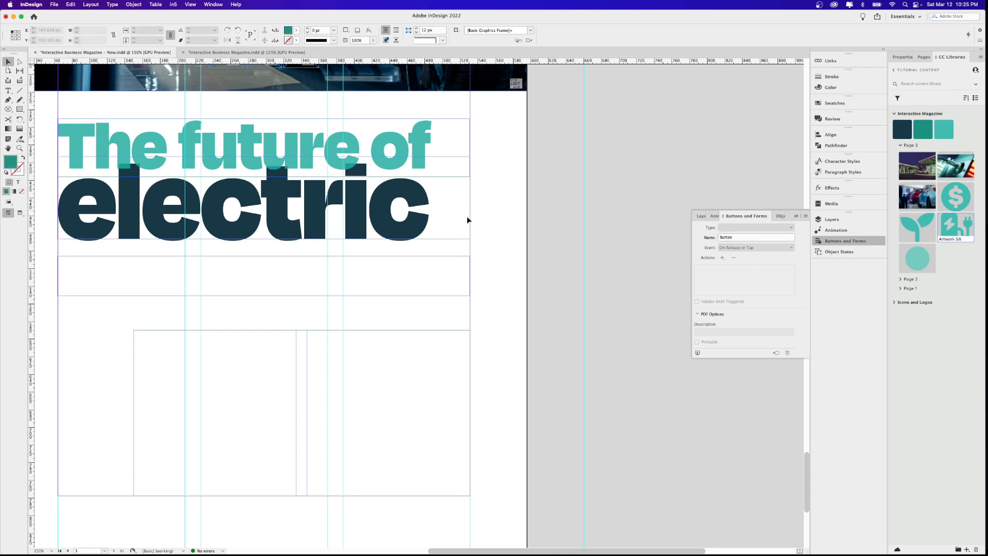
Paste the deck "Three ways how an electric vehicle can help you meet your goals in 2022 and beyond" into the frame below the headline
{"action": "left_click", "coordinate": [265, 283]}
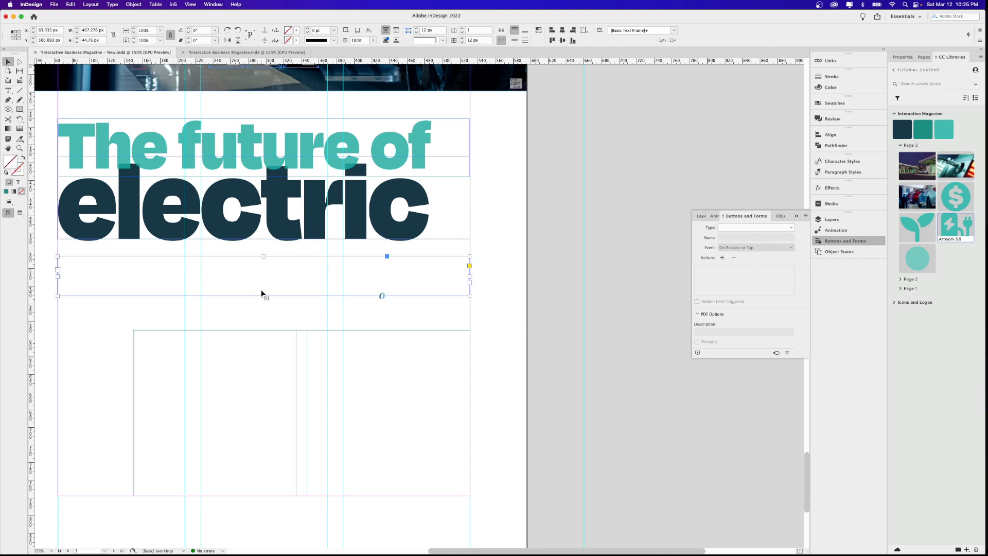
{"action": "double_click", "coordinate": [237, 275]}
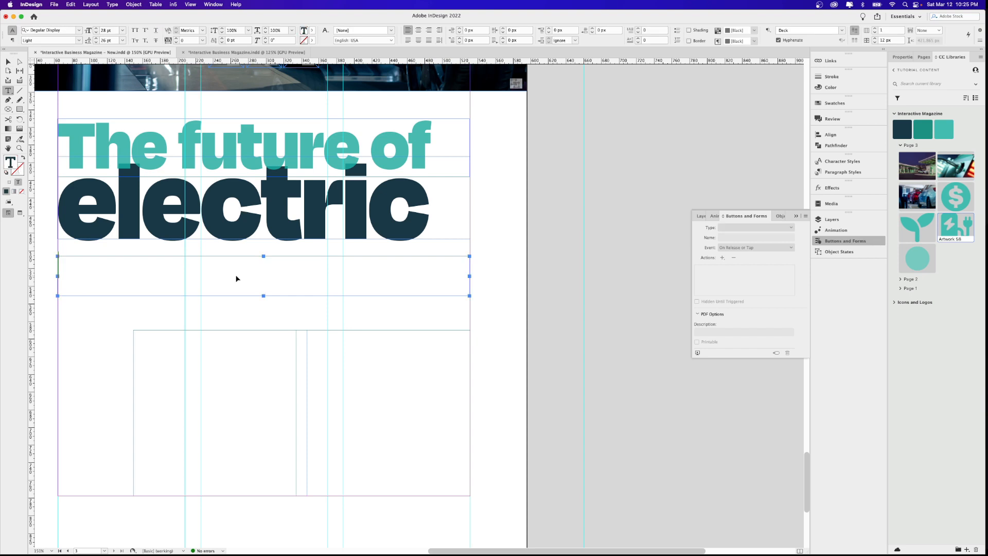
{"action": "key", "text": "super+v"}
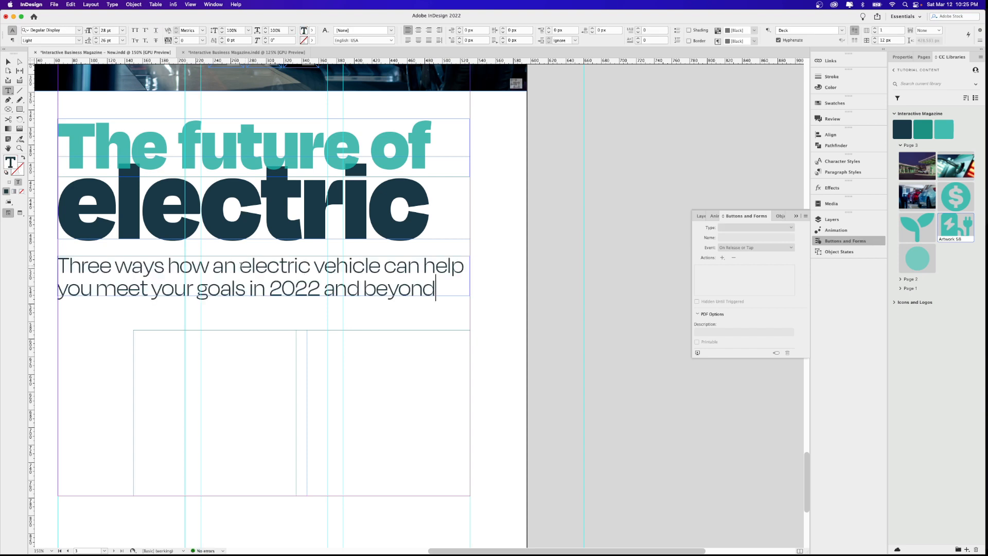
Set the words "electric vehicle" in the deck to Semibold and color them with the library's light teal
{"action": "left_click_drag", "start_coordinate": [240, 266], "coordinate": [382, 265]}
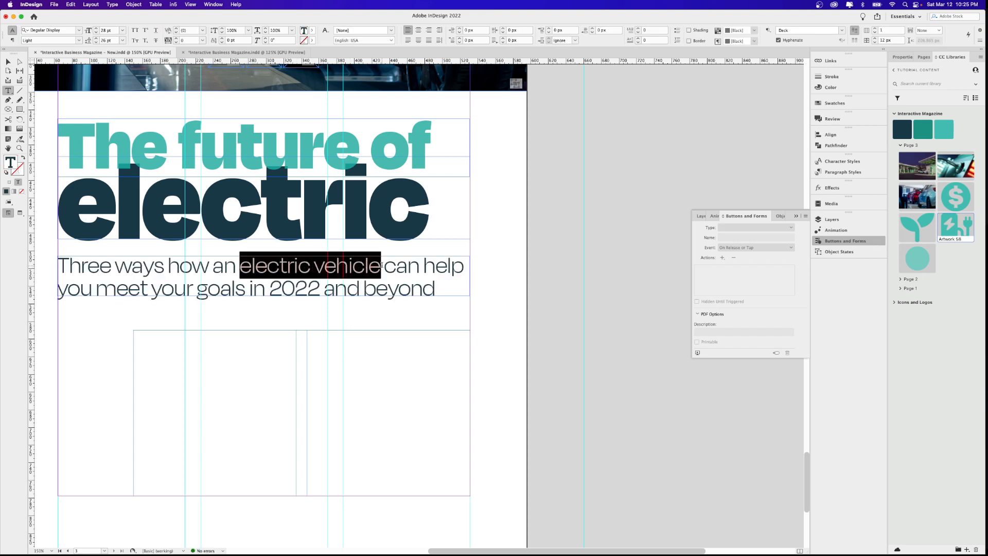
{"action": "left_click", "coordinate": [79, 40]}
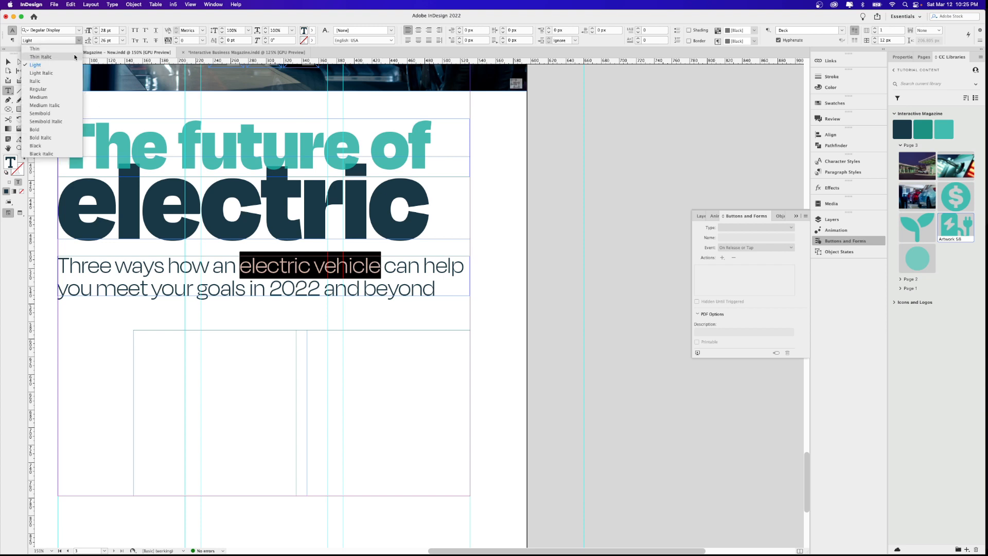
{"action": "left_click", "coordinate": [42, 114]}
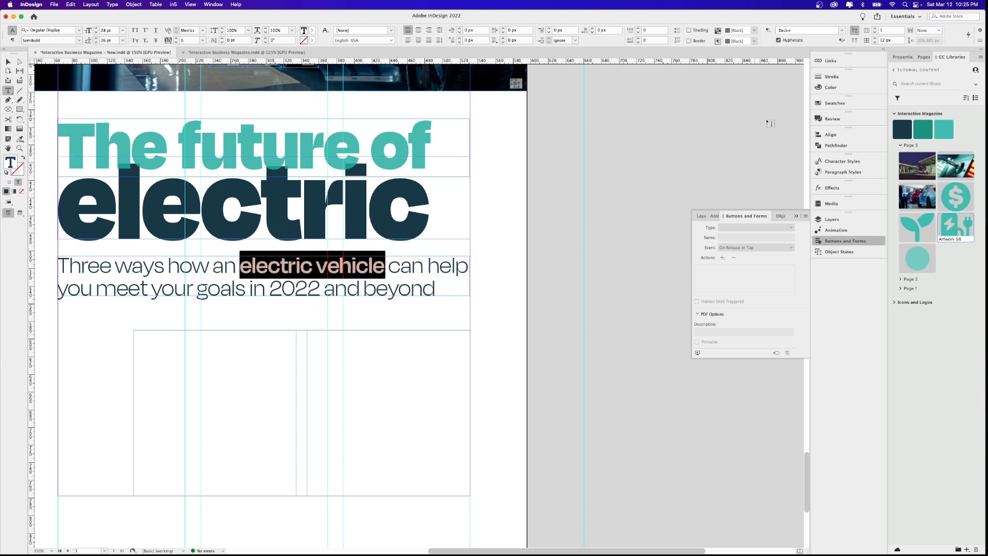
{"action": "left_click", "coordinate": [929, 133]}
{"action": "left_click", "coordinate": [307, 287]}
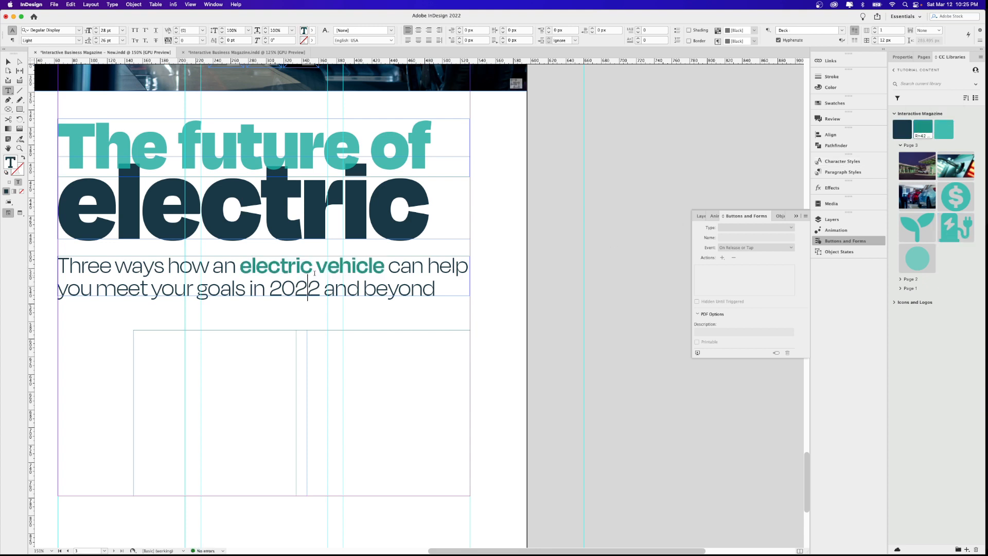
{"action": "left_click_drag", "start_coordinate": [384, 267], "coordinate": [240, 267]}
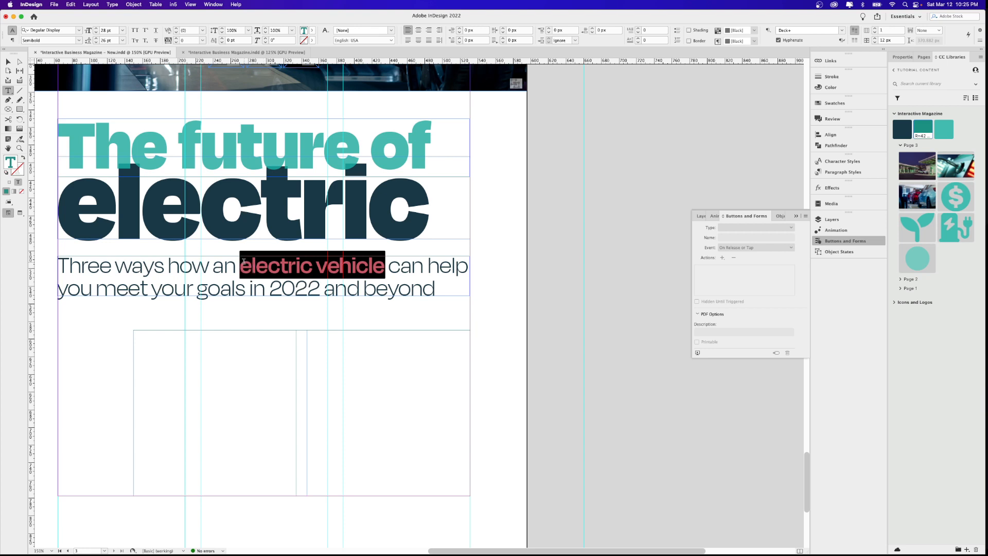
{"action": "left_click", "coordinate": [941, 129]}
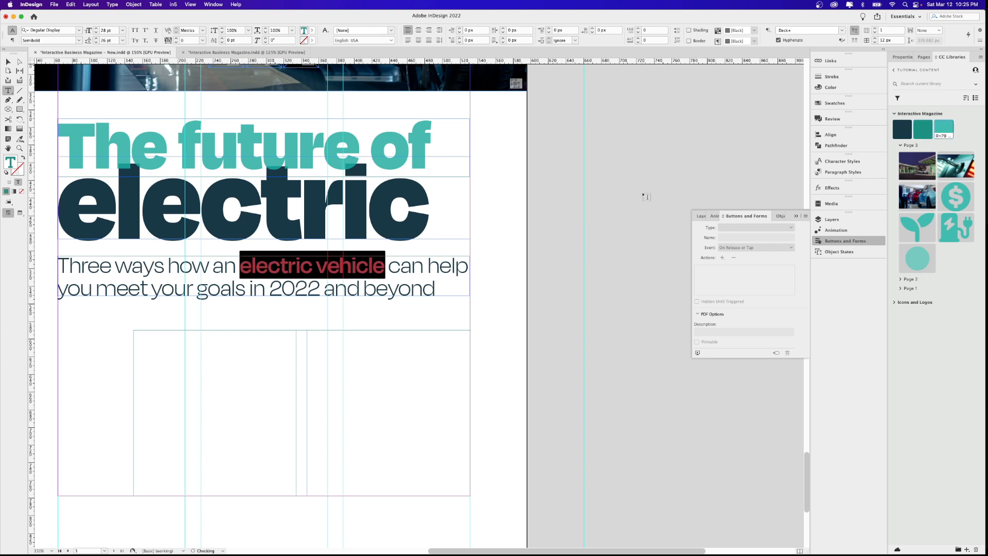
{"action": "left_click", "coordinate": [339, 263]}
{"action": "key", "text": "Escape"}
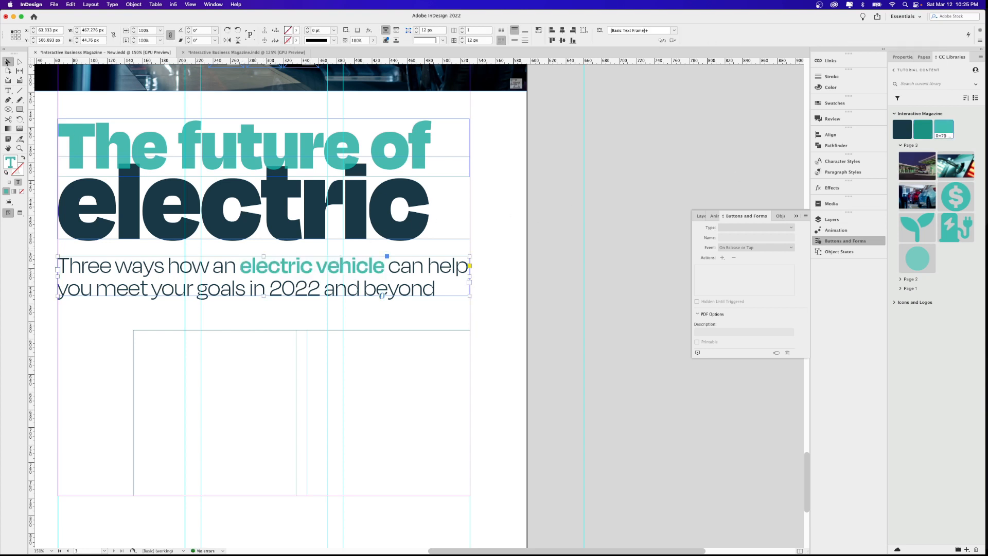
Paste the "EVs save money" article text into the empty two-column frame below the deck
{"action": "left_click", "coordinate": [265, 408]}
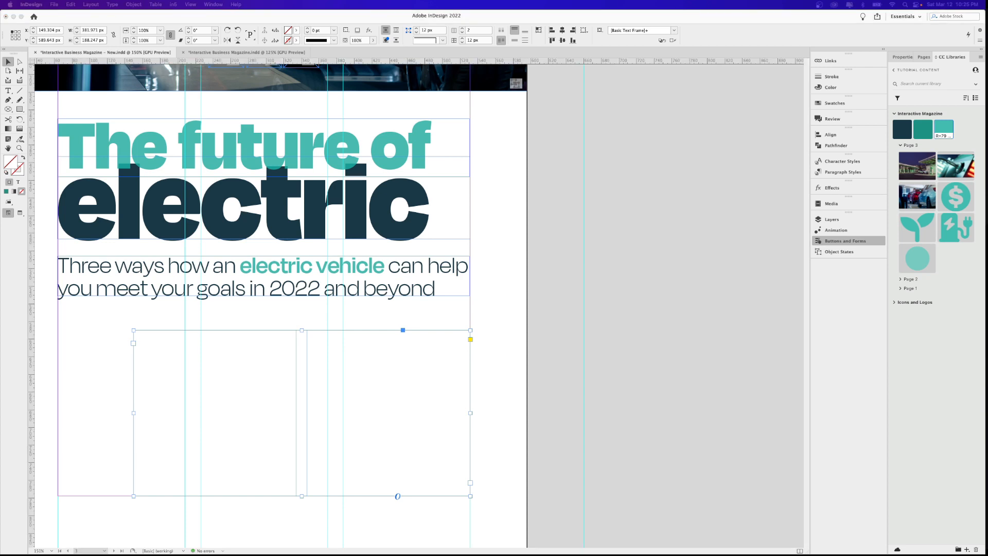
{"action": "left_click", "coordinate": [285, 380]}
{"action": "double_click", "coordinate": [285, 380]}
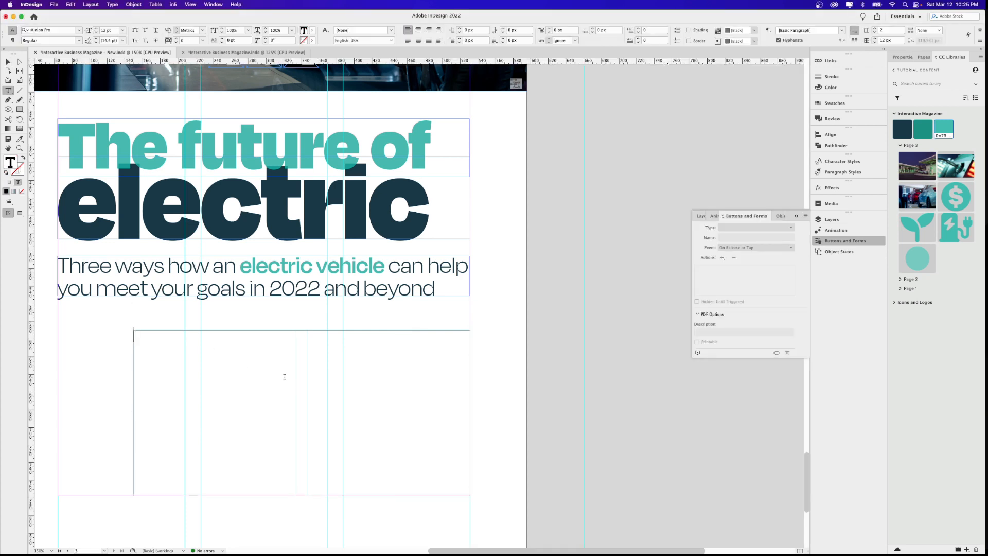
{"action": "key", "text": "super+v"}
{"action": "key", "text": "Escape"}
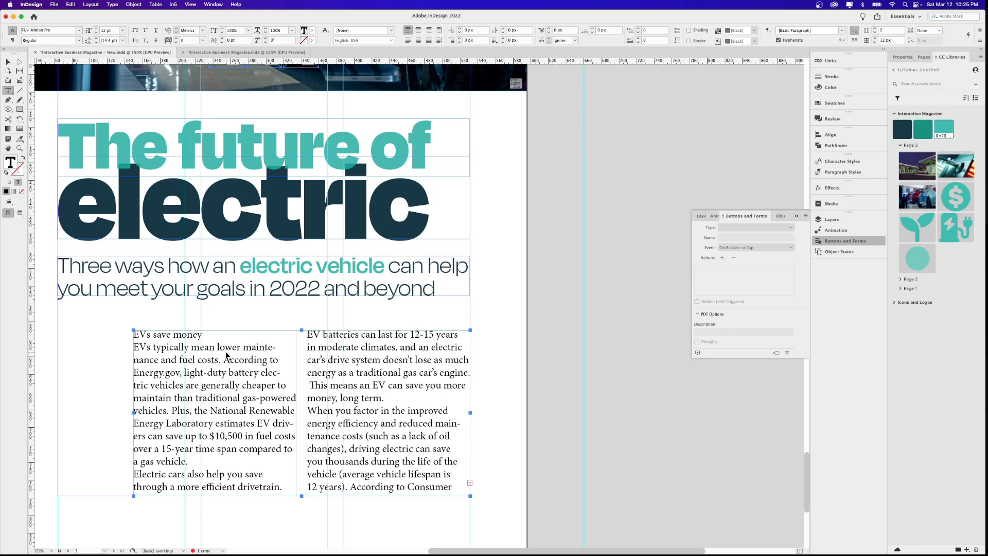
Apply the Body Text paragraph style to all the text in the two-column article frame
{"action": "left_click", "coordinate": [226, 355]}
{"action": "key", "text": "super+a"}
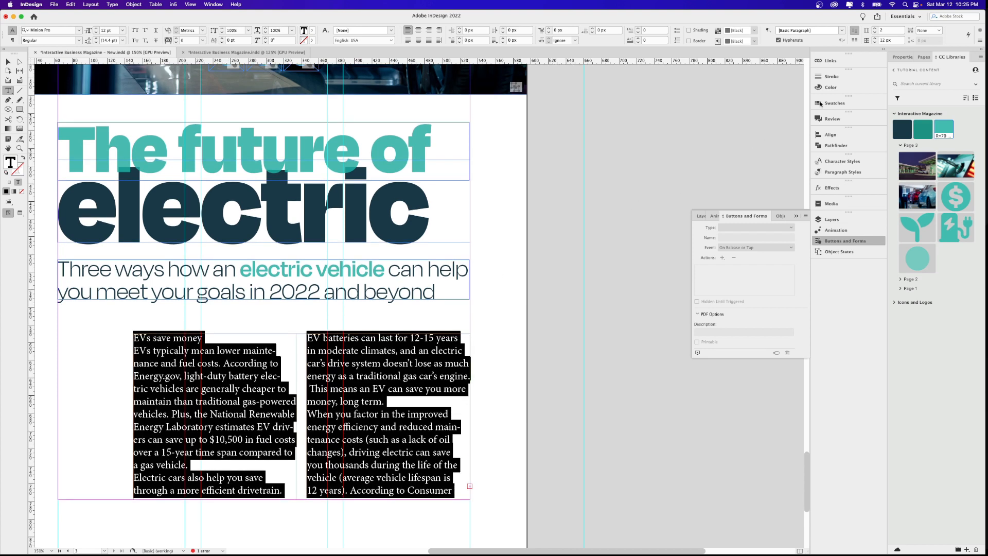
{"action": "left_click", "coordinate": [897, 58]}
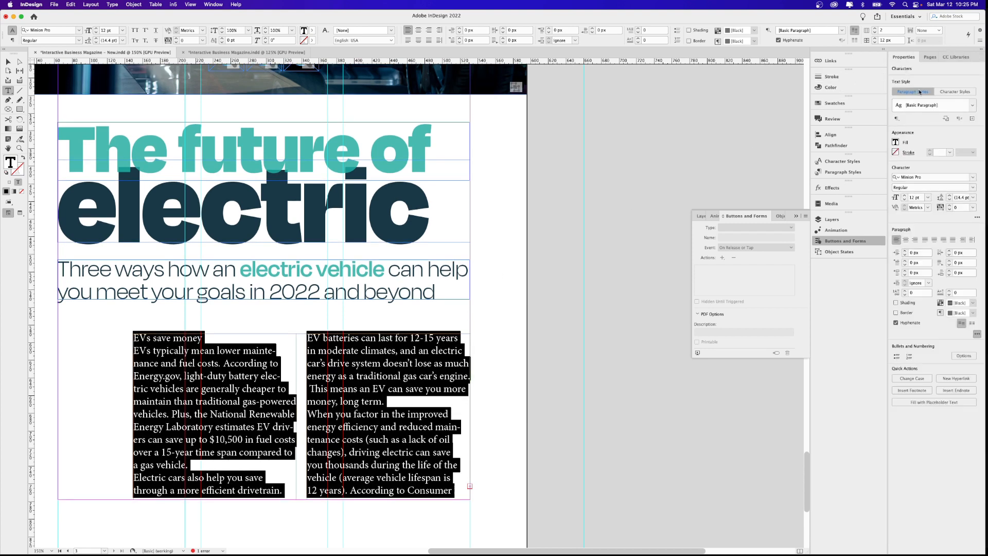
{"action": "left_click", "coordinate": [966, 106]}
{"action": "left_click", "coordinate": [931, 134]}
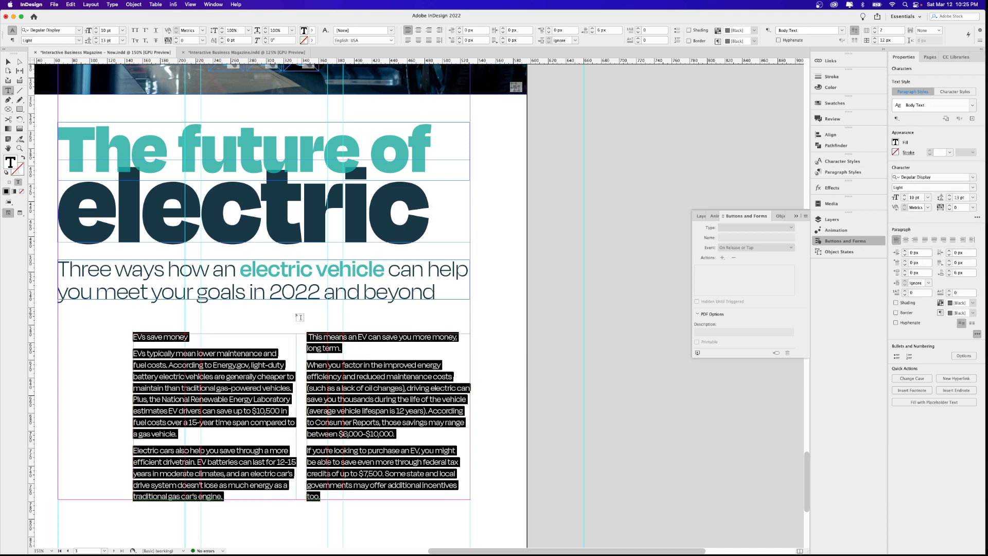
Apply the Subhead paragraph style to the article's first line, "EVs save money"
{"action": "left_click", "coordinate": [195, 342]}
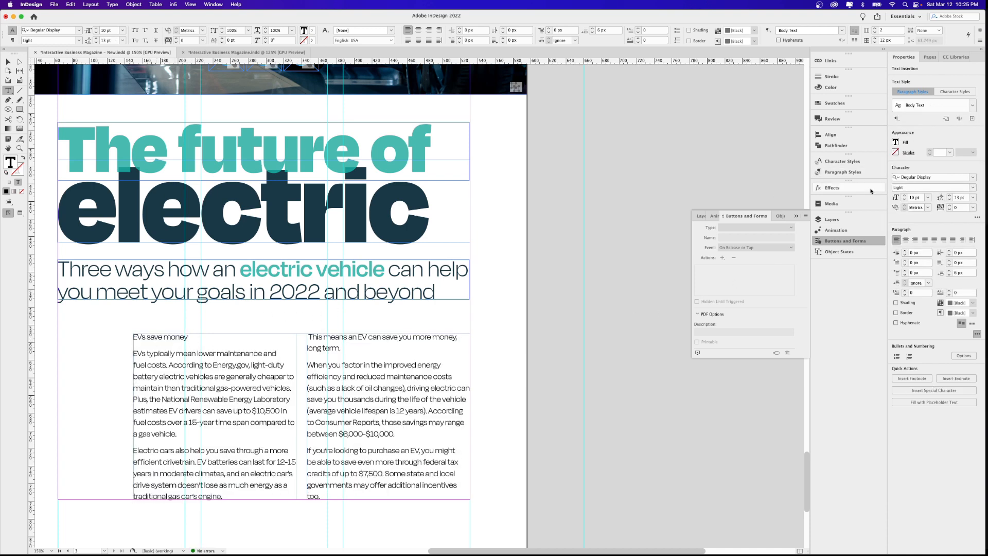
{"action": "left_click", "coordinate": [973, 105]}
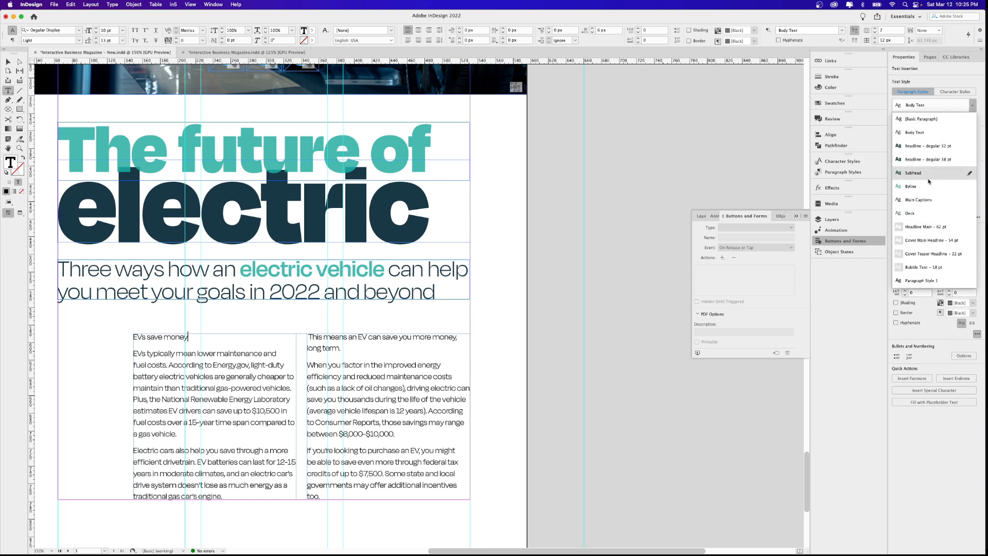
{"action": "left_click", "coordinate": [913, 172]}
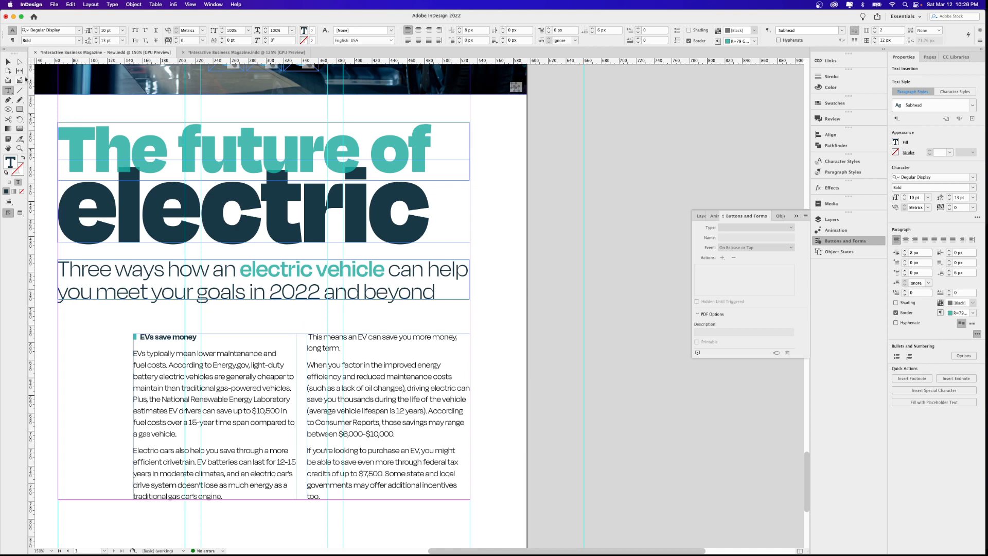
{"action": "key", "text": "Escape"}
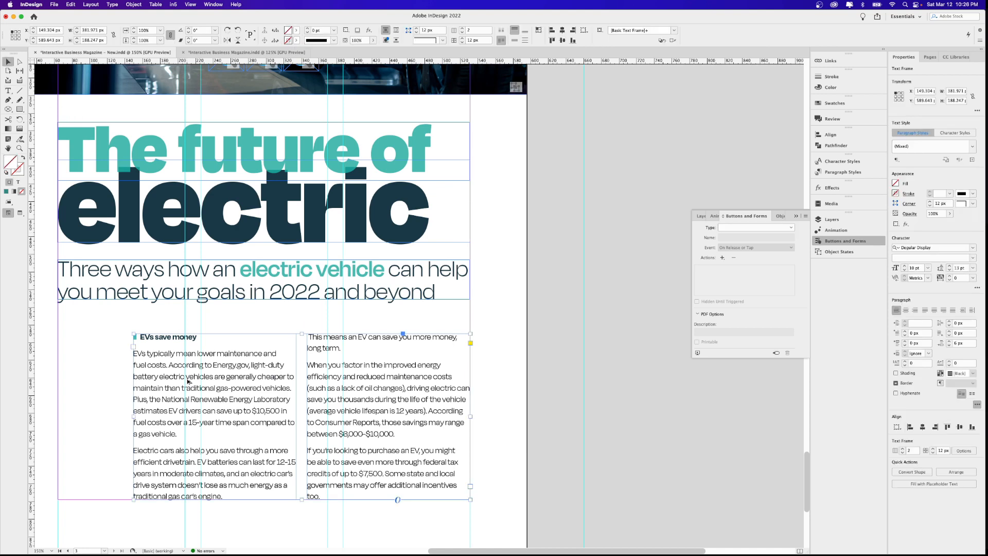
Duplicate the article frame twice onto the pasteboard and delete the body text below the subhead in both copies
{"action": "left_click_drag", "start_coordinate": [187, 381], "coordinate": [469, 404]}
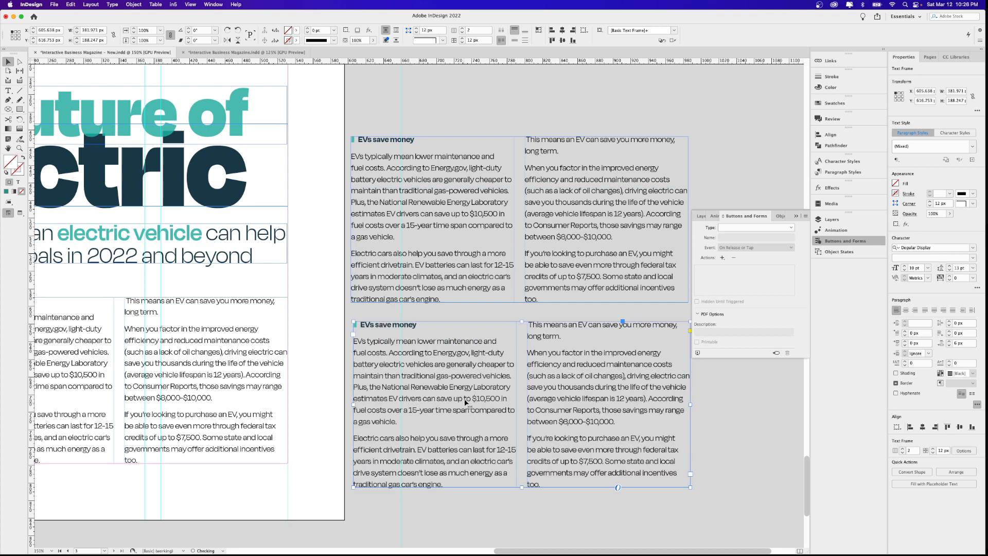
{"action": "double_click", "coordinate": [539, 298]}
{"action": "left_click_drag", "start_coordinate": [539, 298], "coordinate": [345, 147]}
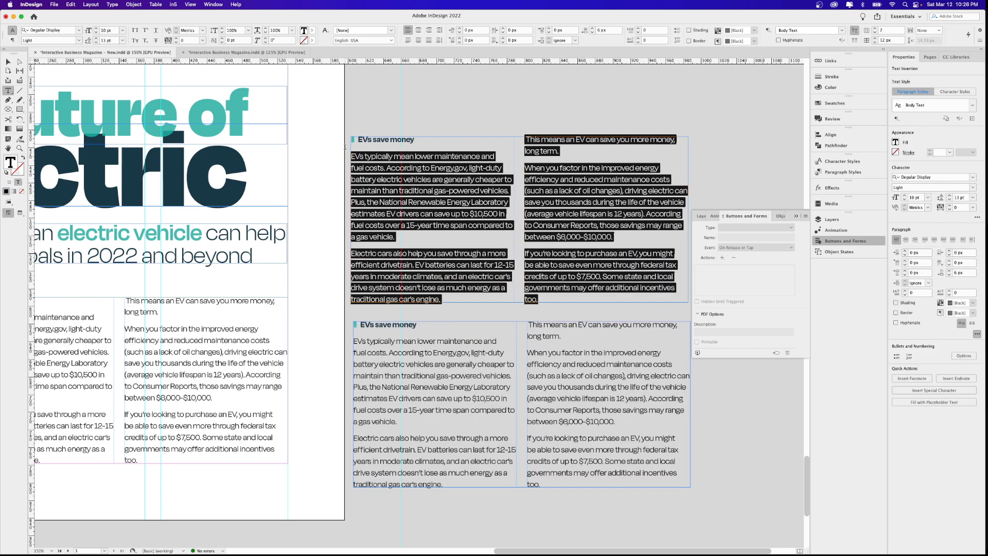
{"action": "key", "text": "BackSpace"}
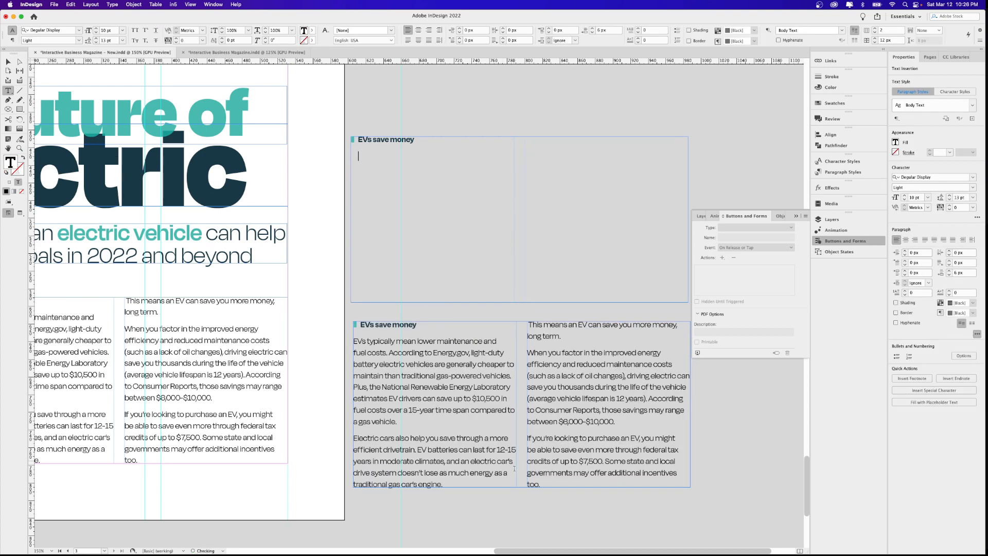
{"action": "left_click_drag", "start_coordinate": [548, 483], "coordinate": [355, 340]}
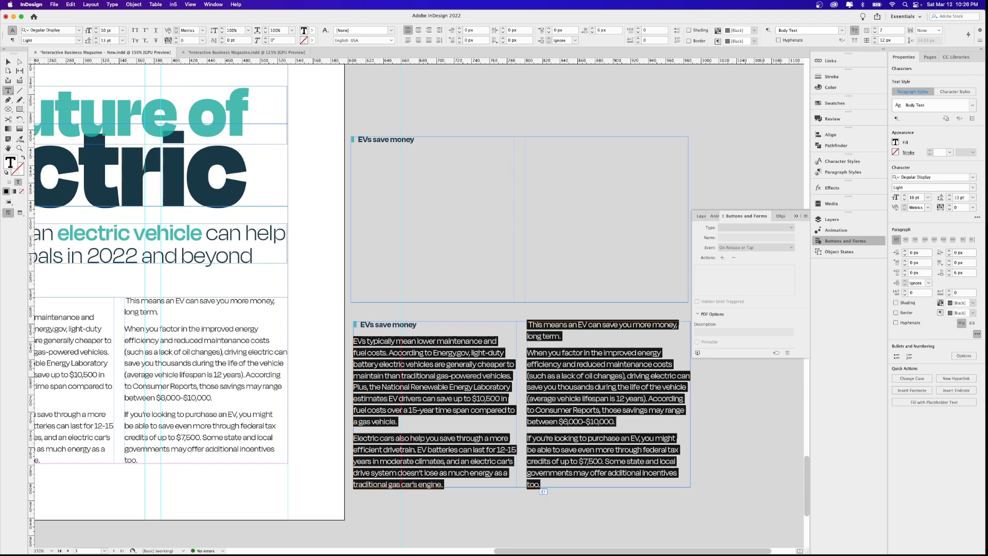
{"action": "key", "text": "BackSpace"}
Fill the upper copy with the body text starting "If you're looking for simple ways" and change its subhead to "EVs support a sustainable lifestyle"
{"action": "left_click", "coordinate": [389, 355]}
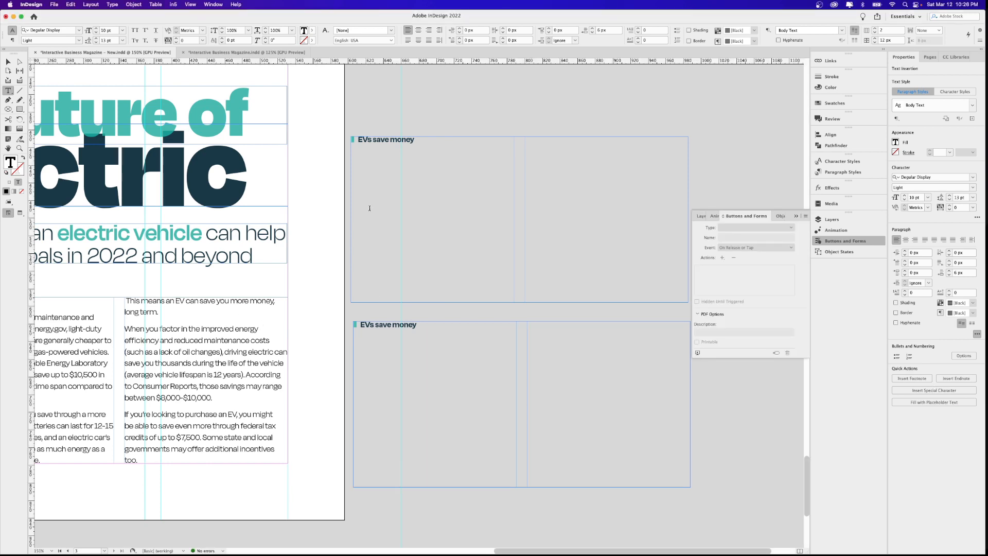
{"action": "type", "text": "If you're looking for simple ways to live a less carbon-intensive lifestyle, driving an EV is a great choice as they typically emit lower levels of greenhouse gases than the average new gasoline car. Just how much fewer emissions do EVs generate? According to the U.S. Department of Energy, EVs produce an average of 3,700 pounds of CO2 equivalent emissions per year, compared to more than 11,400 pounds of average CO2 equivalent emissions from gasoline-powered vehicles. That's a lot of CO2 that won't end up in the air if you're driving electric. If you're looking for simple ways to live a less carbon-intensive lifestyle, driving an EV is a great choice as they typically emit lower levels of greenhouse gases than the average new gasoline car. Just how much fewer emissions do EVs generate? According to the U.S. Department of Energy, EVs produce an average of 3,700 pounds of CO2 equivalent emissions per year, compared to more than 11,400 pounds of average CO2 equivalent emissions from gasoline-powered vehicles. That's a lot of CO2 that won't end up in the air if you're driving electric car"}
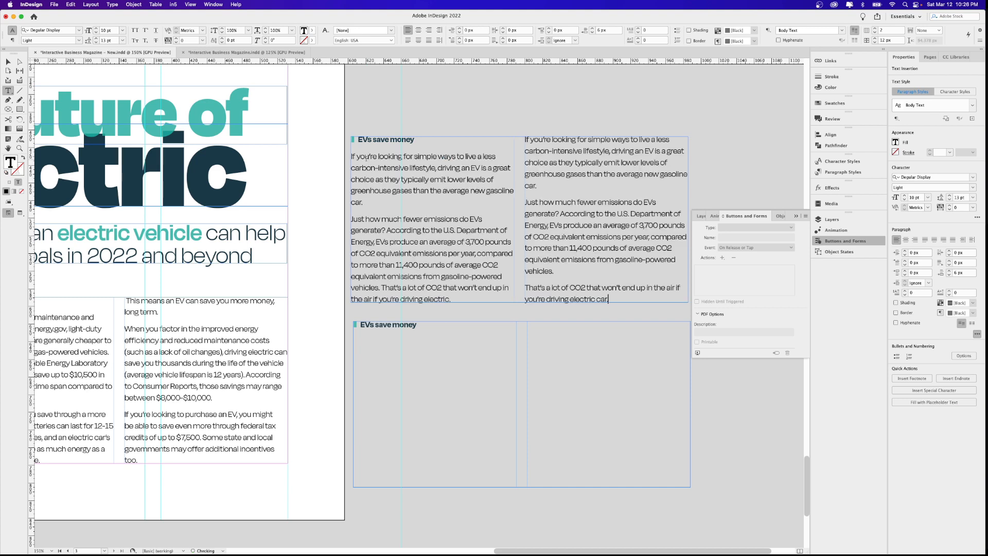
{"action": "key", "text": "super+Tab"}
{"action": "left_click", "coordinate": [406, 141]}
{"action": "left_click_drag", "start_coordinate": [405, 141], "coordinate": [349, 137]}
{"action": "type", "text": "EVs support a sustainable lifestyle"}
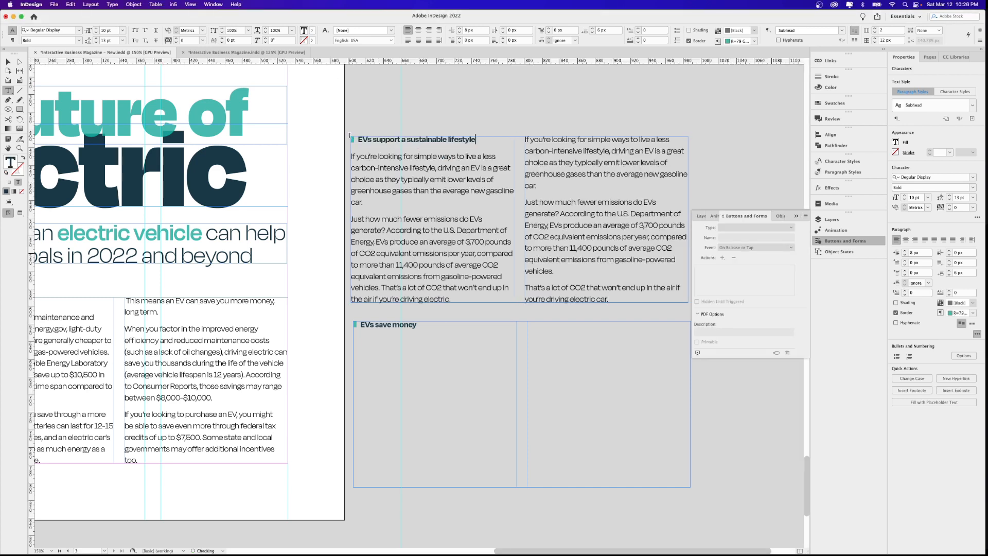
Fill the lower pasteboard copy with the body text starting "Once you make the decision" and change its subhead to "EVs come with benefit of flexible charging"
{"action": "left_click", "coordinate": [362, 341]}
{"action": "type", "text": "Once you make the decision to switch to an EV, you'll have the benefit of flexible charging options to keep your car up and running. According to the National Renewable Energy Laboratory, more than 80% of EV charging is done at home, and residential charging equipment can most likely be installed in your garage. Beyond the home, public EV charging station options are also growing rapidly, with strong support from policymakers, businesses and consumers. Electrify America, the nation's largest public network of ultra-fast EV charging stations, offers charging options along highway routes and in metro areas, and in many places you visit regularly: alongside restaurants, by grocery stores, at major retailers and shopping malls, close to convenience stores and gas stations - even near financial services like banks. To help drivers feel confident taking their electric vehicles on longer trips, Electrify America offers multiple cross-country routes and several north-to-south routes, and many other interstate options along the coasts and Middle America. And the station growth continues: by 2026, the company plans to have more than 1,800 fast-charging stations and 10,000 individual chargers installed in the U.S. and Canada."}
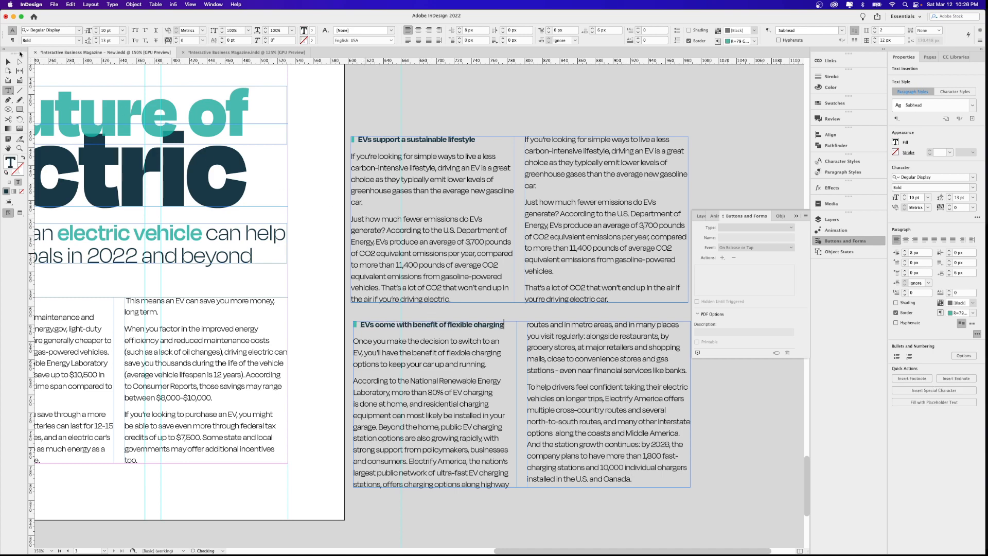
{"action": "key", "text": "Escape"}
Rename the "EVs save money" text frame's entry in the layer list as EV Info 1
{"action": "scroll", "coordinate": [481, 251], "scroll_direction": "left", "scroll_amount": 5}
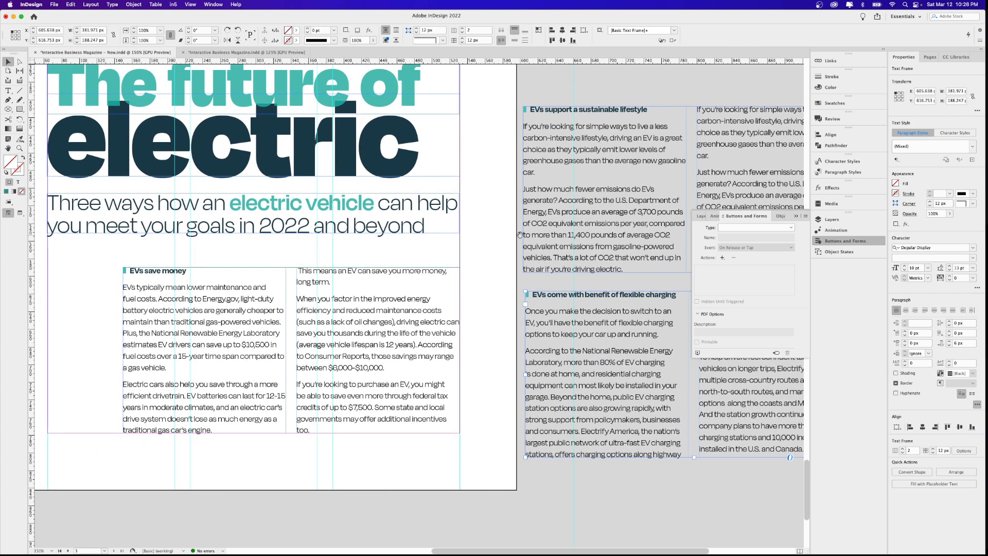
{"action": "scroll", "coordinate": [520, 234], "scroll_direction": "up", "scroll_amount": 3}
{"action": "scroll", "coordinate": [520, 235], "scroll_direction": "right", "scroll_amount": 2}
{"action": "left_click", "coordinate": [364, 357]}
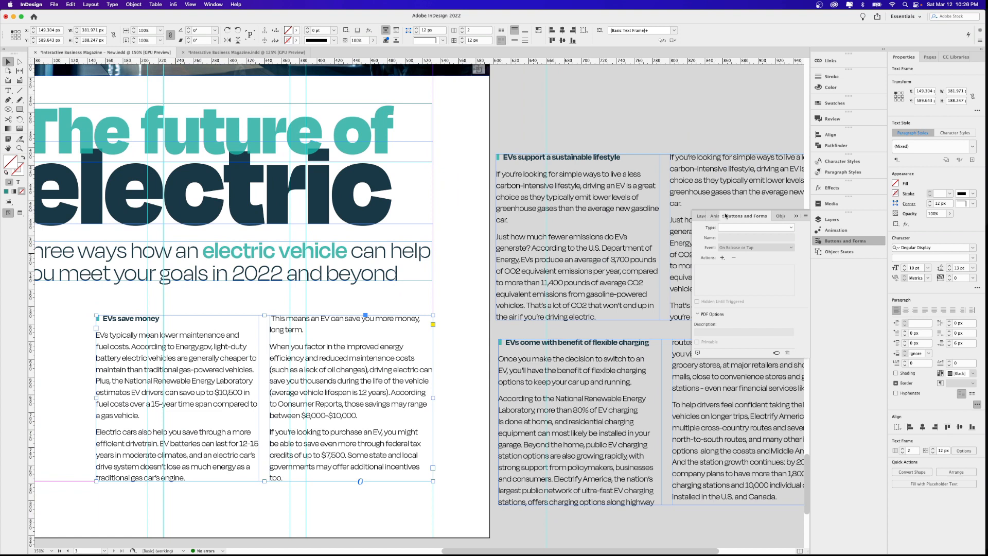
{"action": "left_click", "coordinate": [700, 216]}
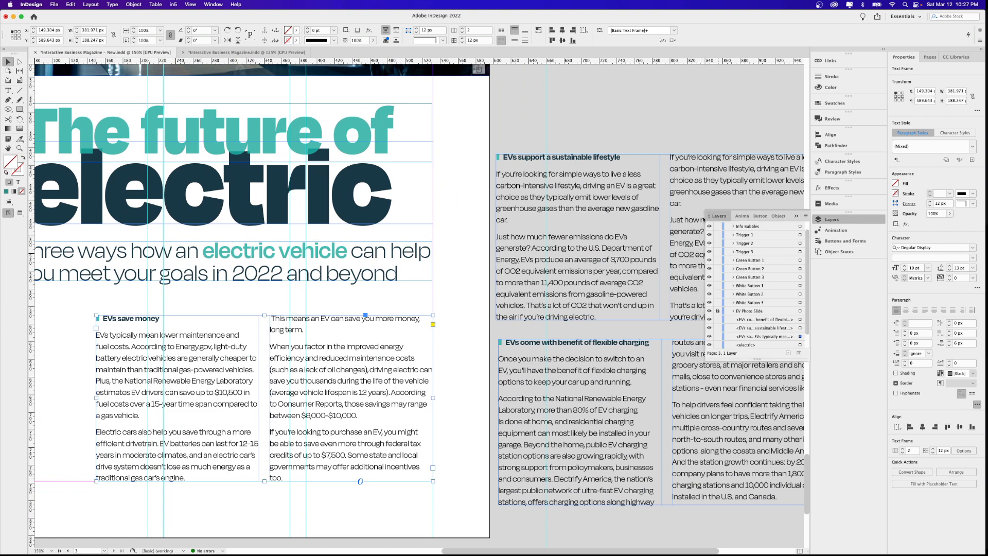
{"action": "left_click_drag", "start_coordinate": [703, 220], "coordinate": [450, 180]}
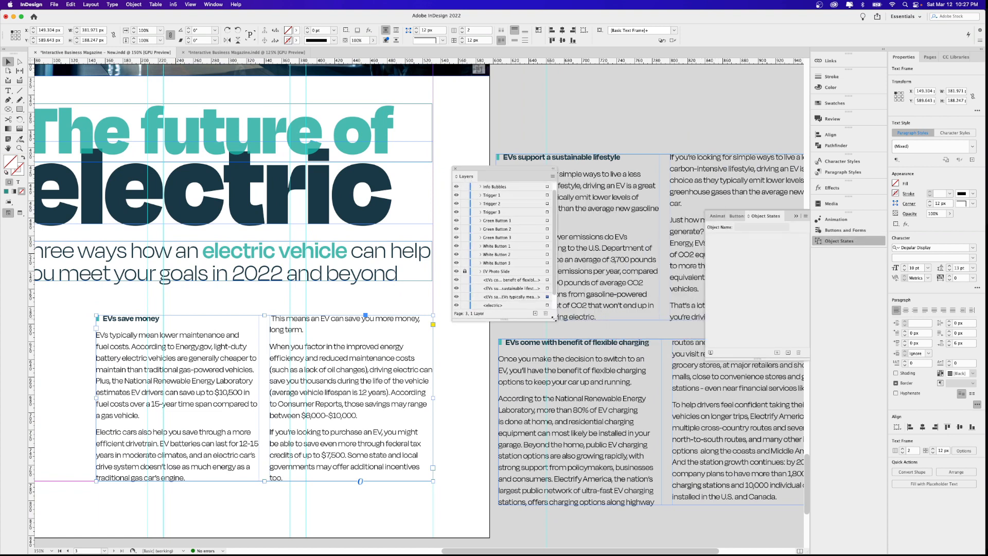
{"action": "left_click_drag", "start_coordinate": [554, 318], "coordinate": [589, 358]}
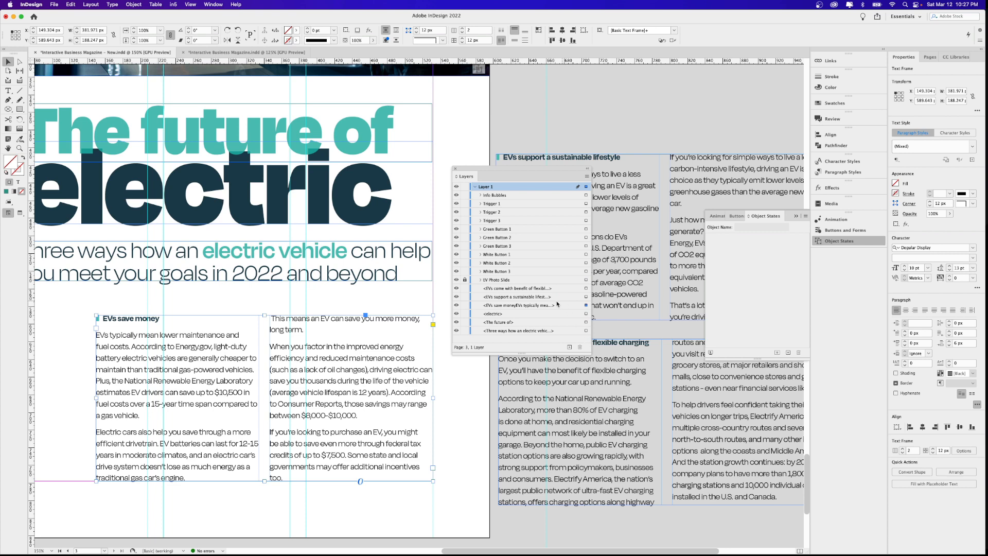
{"action": "left_click", "coordinate": [514, 307]}
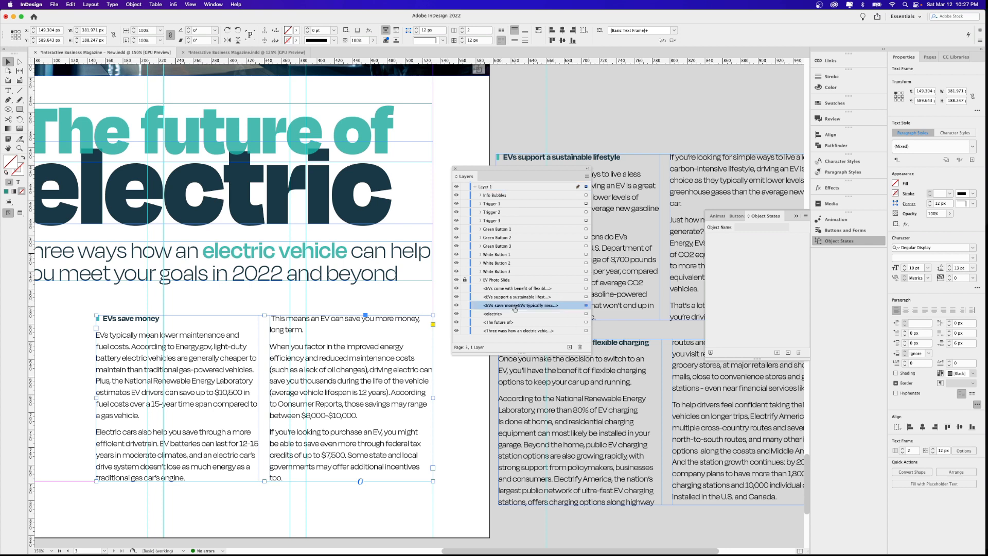
{"action": "left_click", "coordinate": [517, 305]}
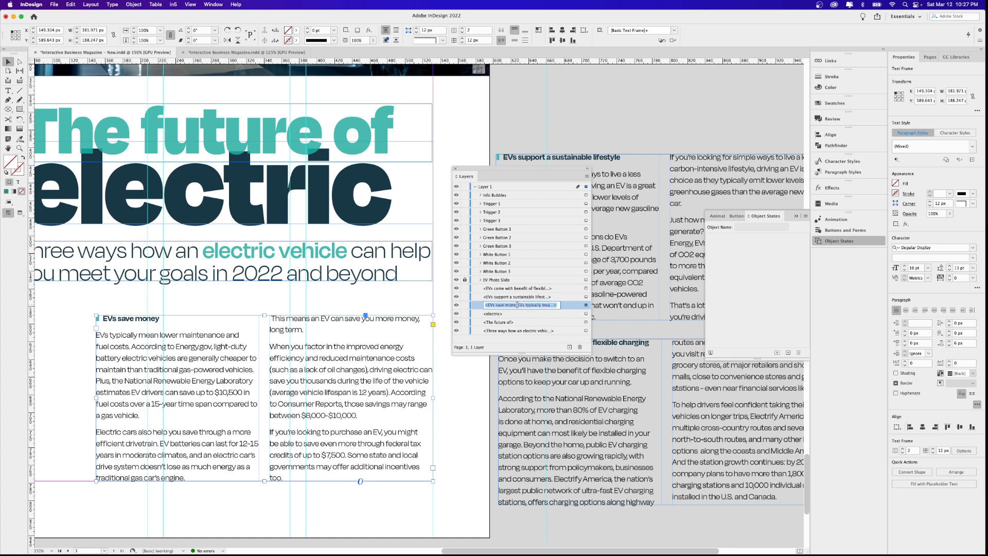
{"action": "type", "text": "In"}
{"action": "type", "text": "E"}
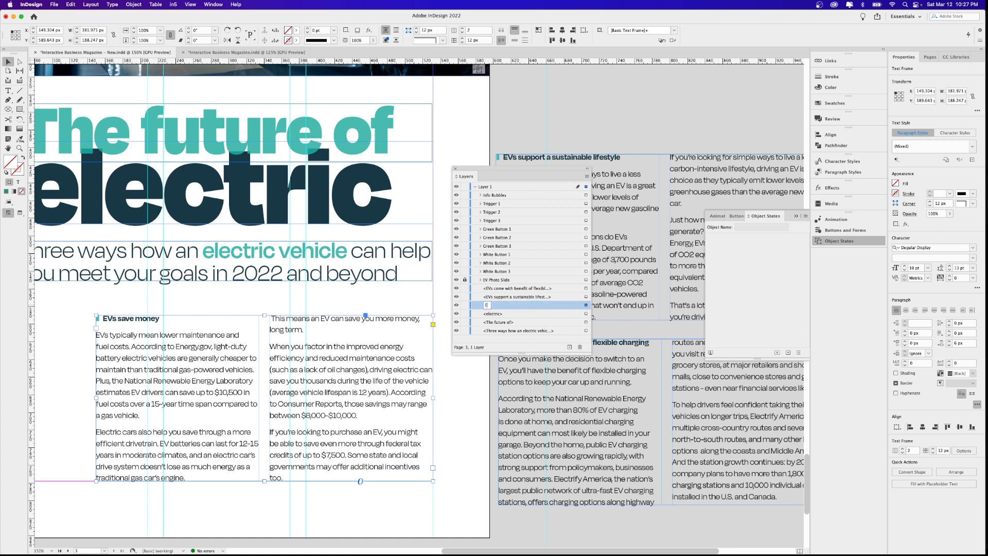
{"action": "type", "text": "V Infor"}
{"action": "key", "text": "Return"}
Rename the "EVs support a sustainable lifestyle" frame's layer entry as EV Info 2
{"action": "left_click", "coordinate": [623, 263]}
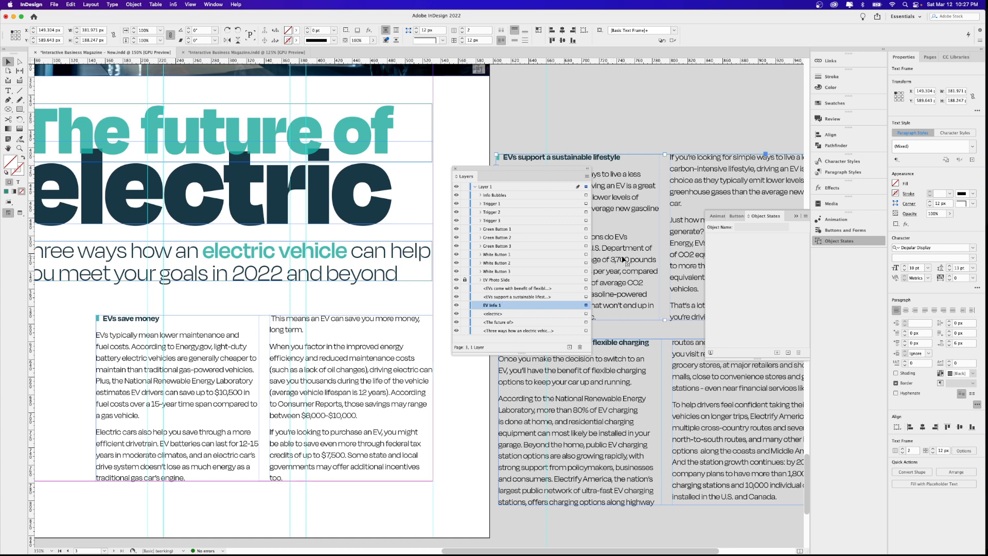
{"action": "left_click", "coordinate": [520, 297]}
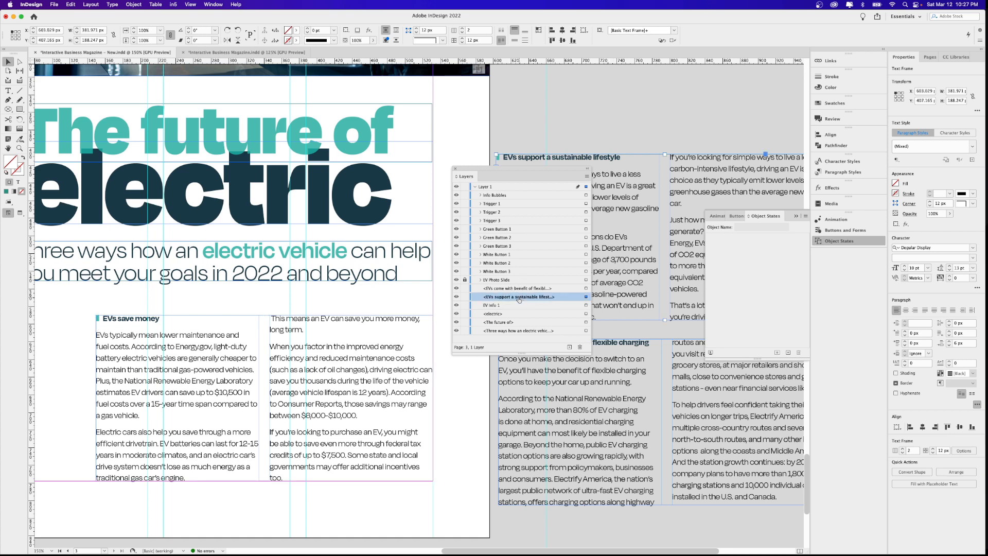
{"action": "left_click", "coordinate": [519, 298]}
{"action": "type", "text": "EV Info 2"}
{"action": "key", "text": "Return"}
Rename the flexible charging frame's layer entry as EV Info 3 and order the EV Info entries 1 to 3 from the top
{"action": "left_click", "coordinate": [525, 289]}
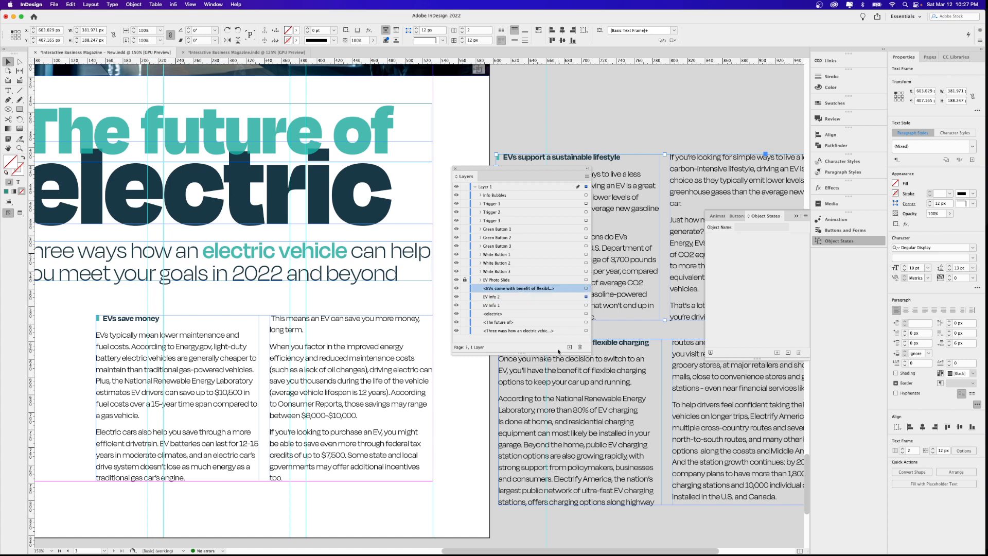
{"action": "double_click", "coordinate": [513, 289]}
{"action": "type", "text": "EV Infor"}
{"action": "key", "text": "Return"}
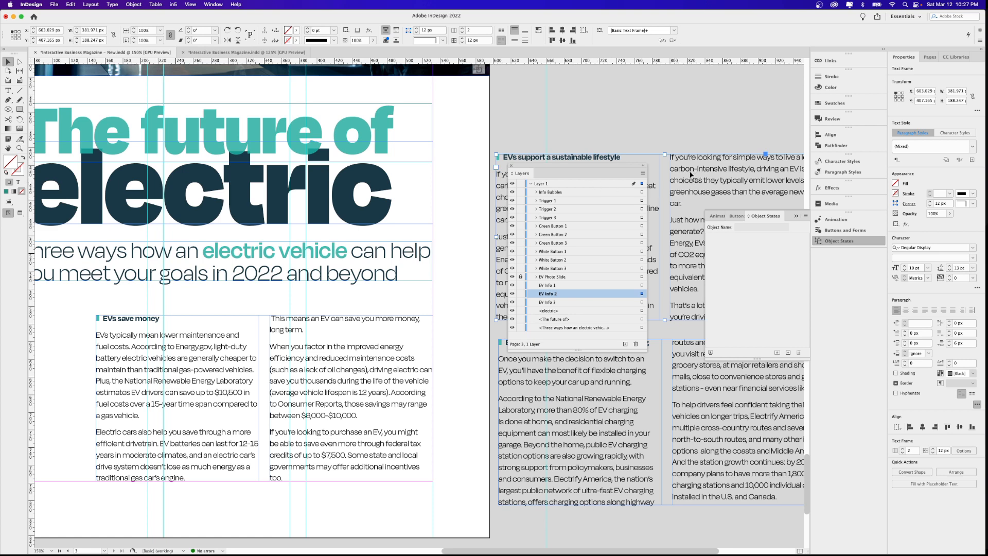
Move the EV Info 2 and EV Info 3 frames onto the page, exactly over the EV Info 1 frame
{"action": "left_click_drag", "start_coordinate": [692, 168], "coordinate": [301, 333]}
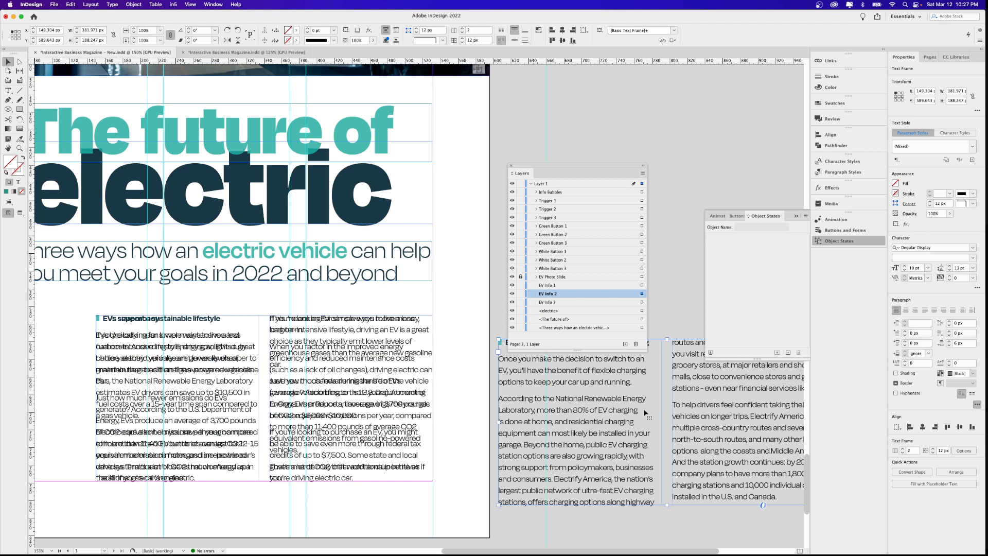
{"action": "left_click_drag", "start_coordinate": [674, 406], "coordinate": [276, 384]}
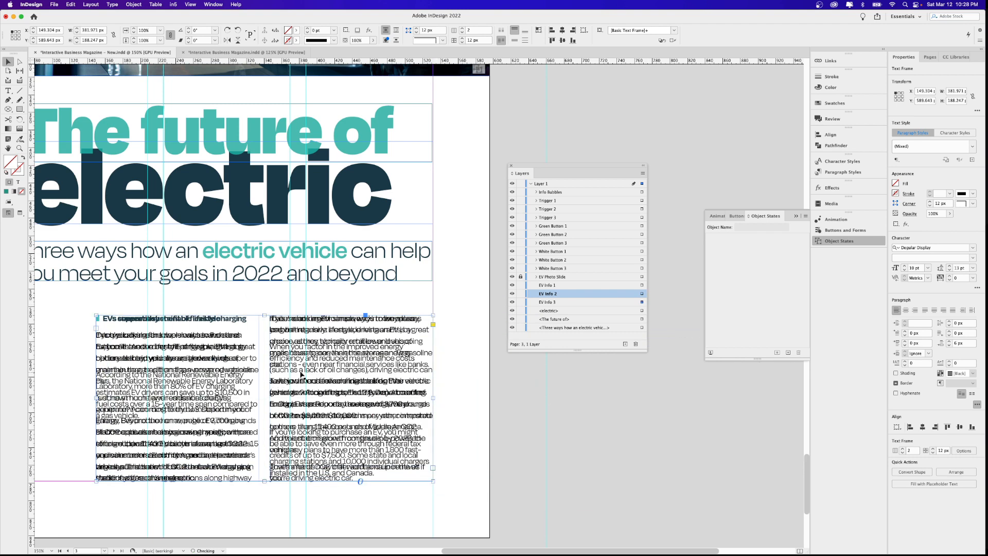
{"action": "left_click", "coordinate": [512, 293]}
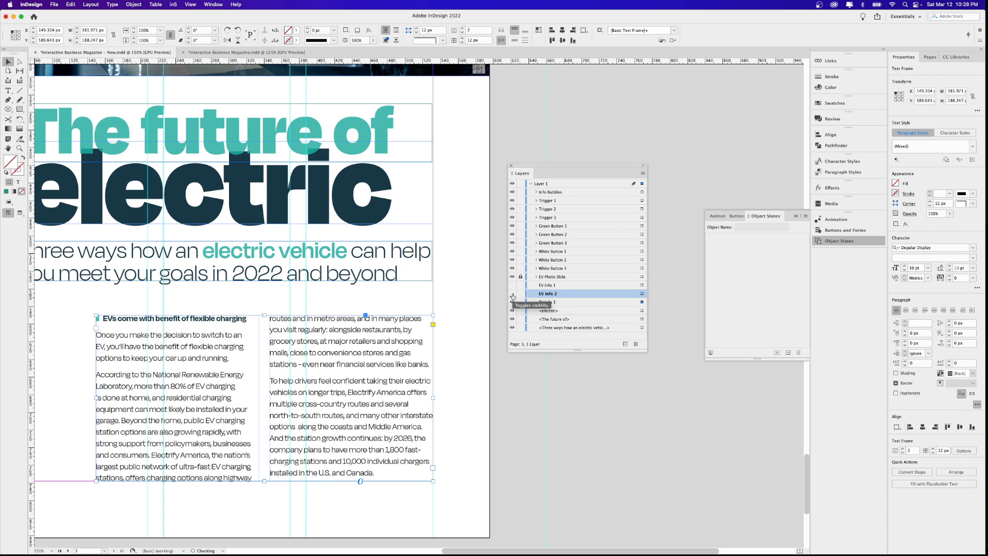
{"action": "left_click", "coordinate": [513, 292]}
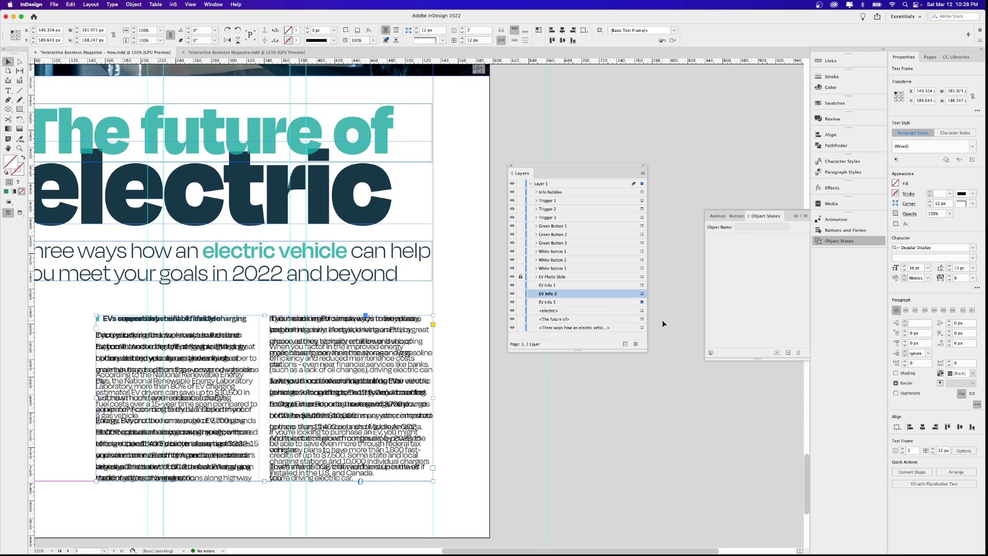
Select the three stacked article frames and convert them into one multi-state object with a separate state for each frame
{"action": "left_click_drag", "start_coordinate": [463, 301], "coordinate": [352, 430]}
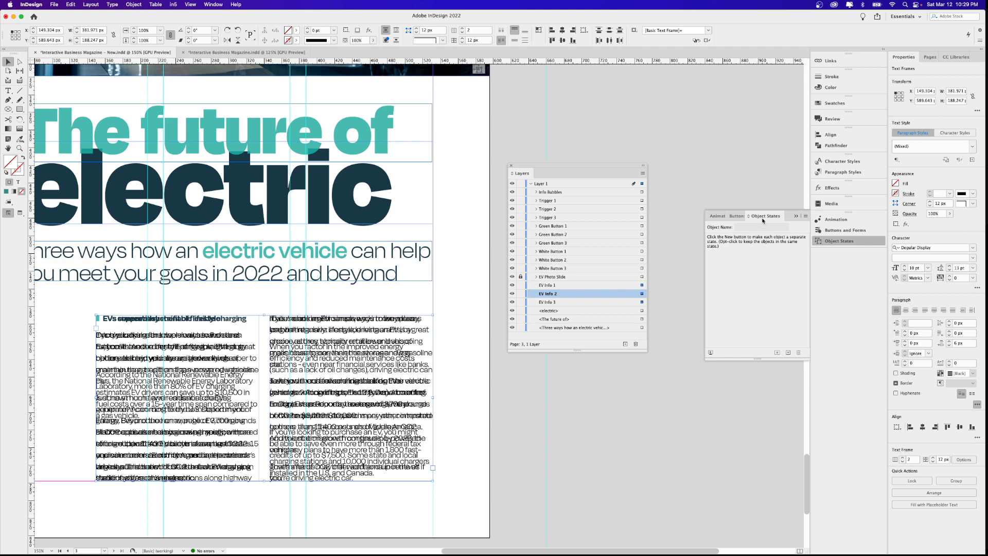
{"action": "left_click_drag", "start_coordinate": [762, 219], "coordinate": [556, 175]}
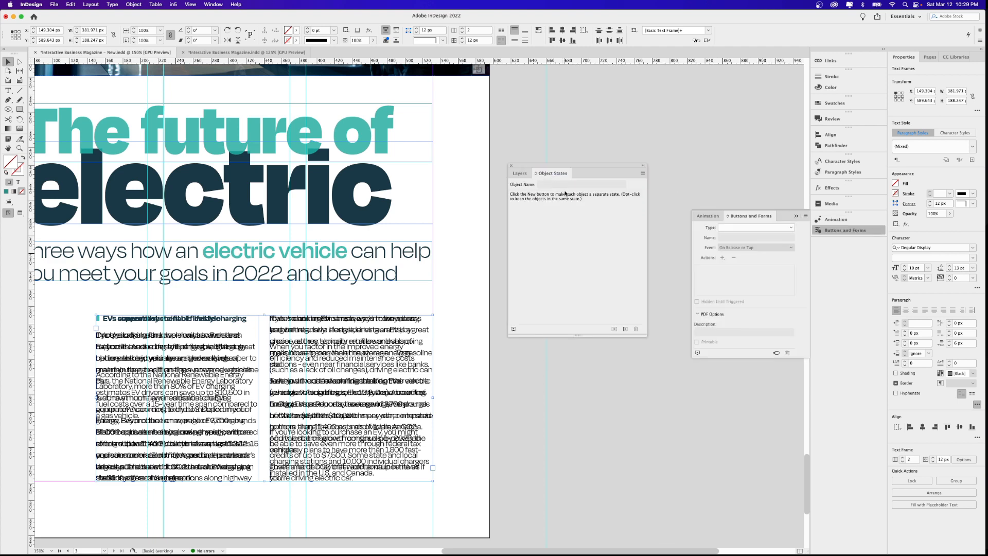
{"action": "left_click", "coordinate": [625, 329]}
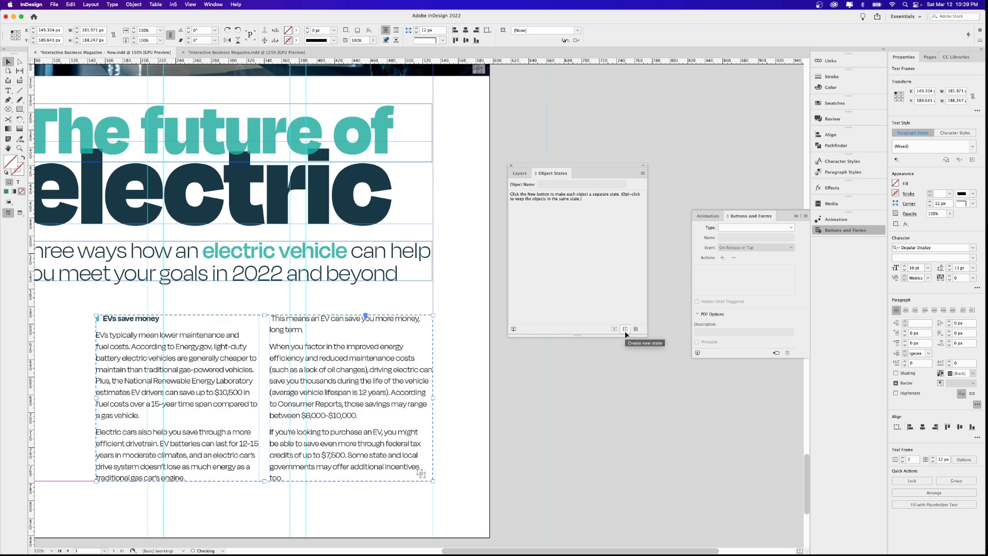
Step through State 1, State 2 and State 3 of the multi-state object to check which article each one shows
{"action": "left_click", "coordinate": [540, 221]}
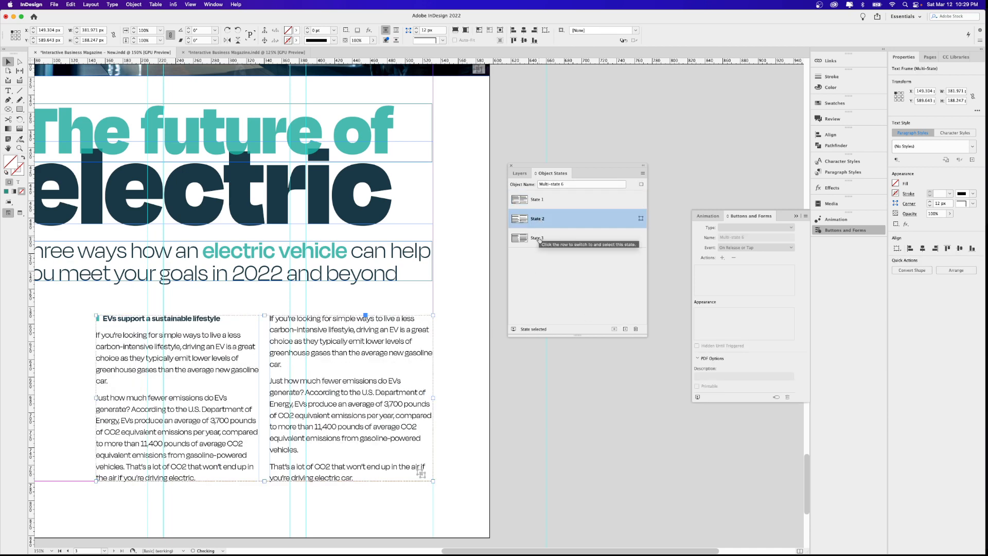
{"action": "left_click", "coordinate": [539, 239]}
{"action": "left_click", "coordinate": [539, 223]}
{"action": "left_click", "coordinate": [538, 201]}
{"action": "left_click", "coordinate": [537, 218]}
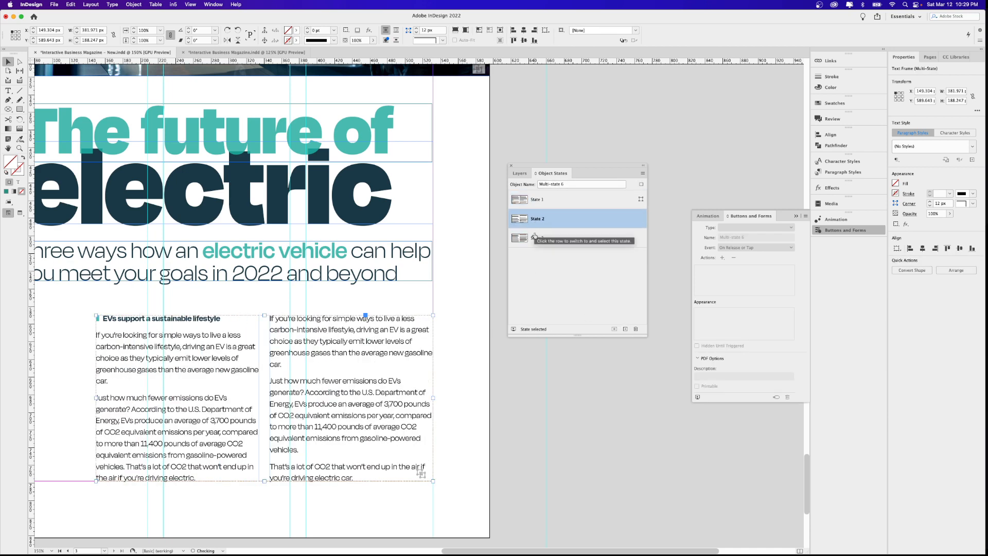
{"action": "left_click", "coordinate": [537, 237]}
{"action": "left_click", "coordinate": [536, 211]}
{"action": "left_click", "coordinate": [537, 201]}
{"action": "left_click", "coordinate": [537, 218]}
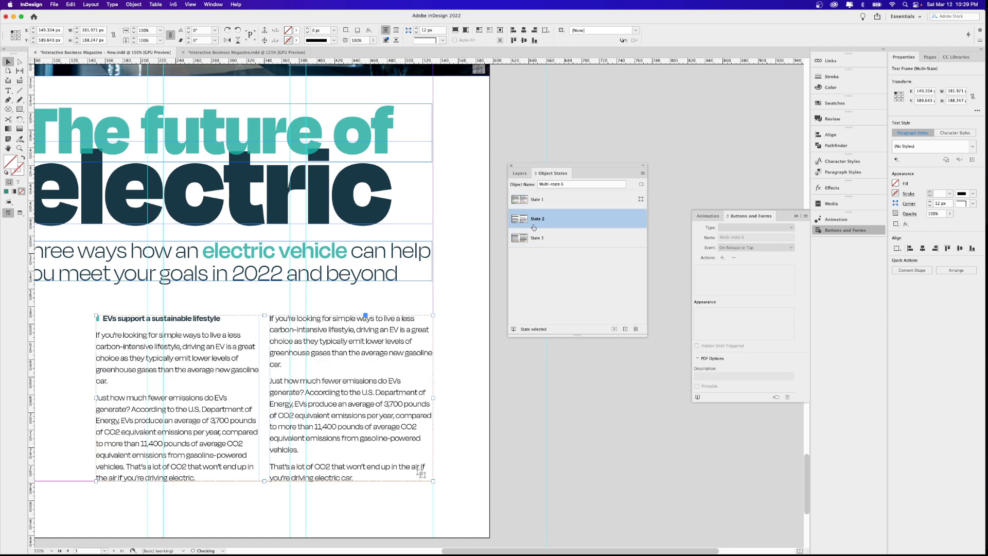
{"action": "left_click", "coordinate": [538, 238]}
{"action": "left_click", "coordinate": [534, 200]}
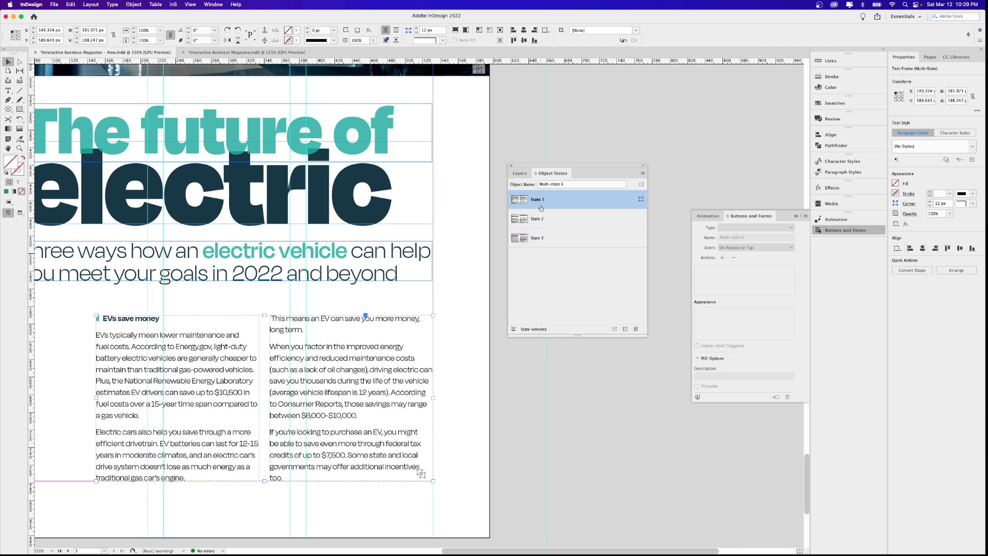
Rename State 1, which holds the "EVs save money" article, as EV Info 1
{"action": "double_click", "coordinate": [538, 199]}
{"action": "type", "text": "t"}
{"action": "key", "text": "BackSpace"}
{"action": "key", "text": "BackSpace"}
{"action": "key", "text": "BackSpace"}
{"action": "type", "text": "nfo 1"}
{"action": "key", "text": "Return"}
Rename State 2 as EV Info 2 and State 3 as EV Info 3
{"action": "left_click", "coordinate": [538, 220]}
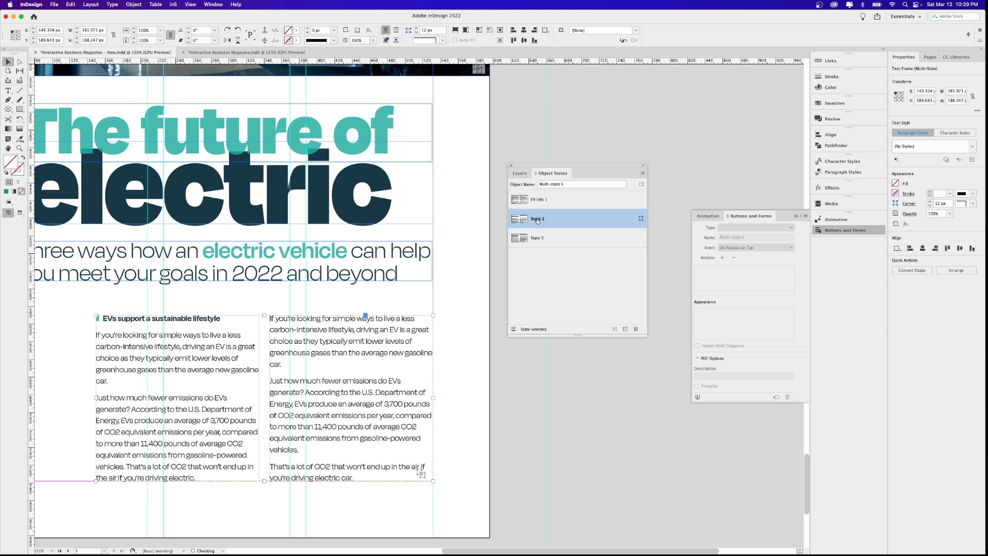
{"action": "double_click", "coordinate": [538, 220]}
{"action": "type", "text": "Info 2"}
{"action": "key", "text": "Return"}
{"action": "left_click", "coordinate": [535, 240]}
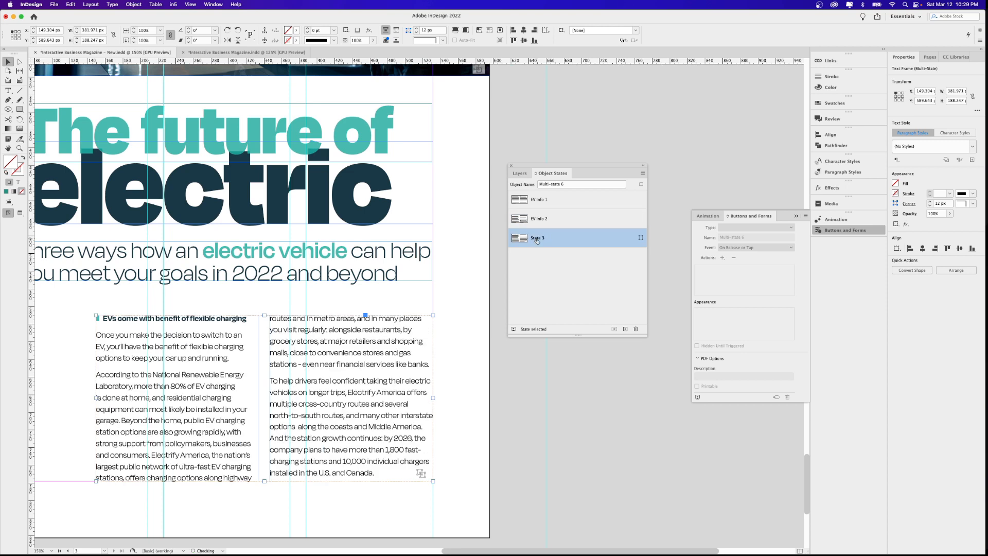
{"action": "double_click", "coordinate": [537, 240]}
{"action": "type", "text": "EV Info 3"}
{"action": "key", "text": "Return"}
Name the multi-state object EV Info Text
{"action": "left_click", "coordinate": [570, 184]}
{"action": "triple_click", "coordinate": [549, 184]}
{"action": "type", "text": "EV Info Text"}
{"action": "key", "text": "Return"}
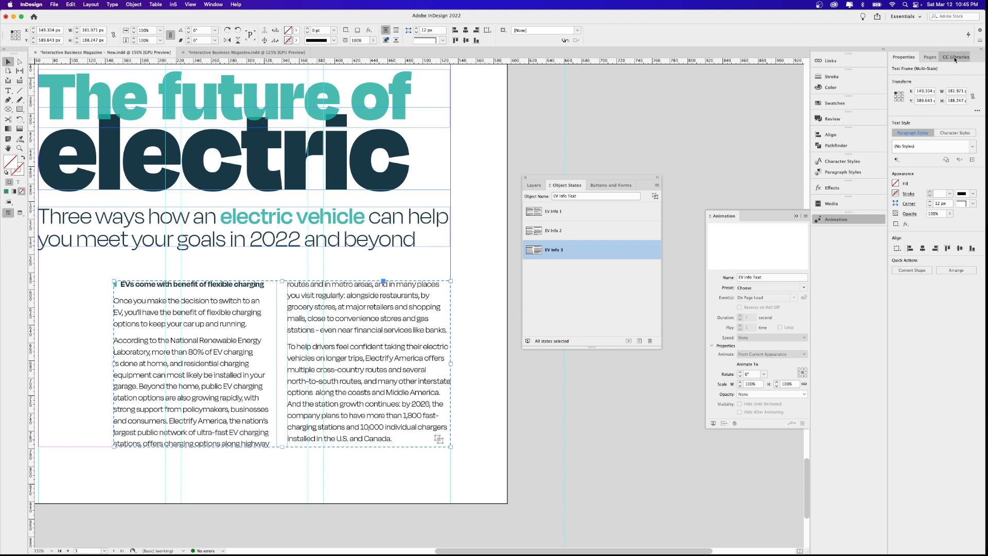
Show the EV Info 1 state and place the dollar icon from the Creative Cloud library beside the "EVs save money" subhead
{"action": "left_click", "coordinate": [956, 57]}
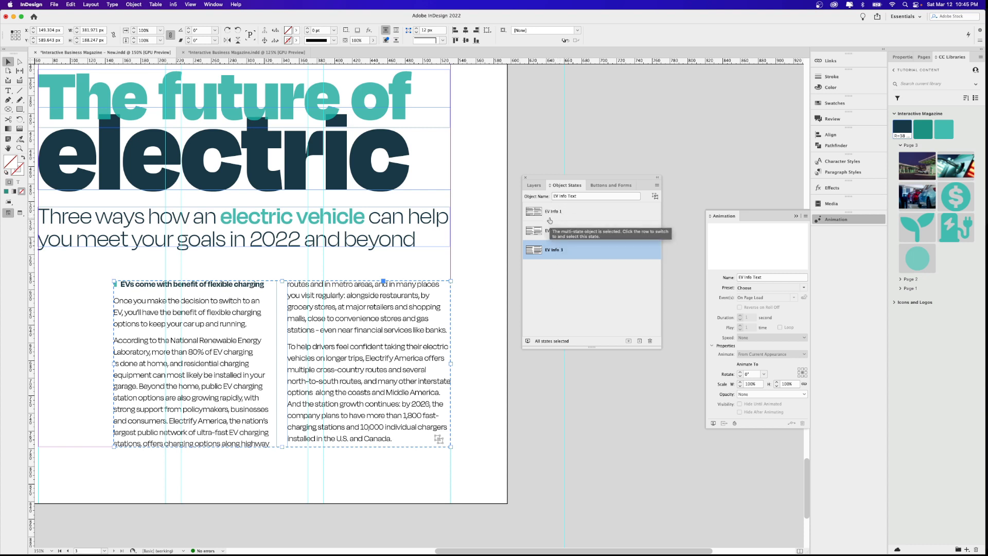
{"action": "left_click_drag", "start_coordinate": [186, 341], "coordinate": [305, 339]}
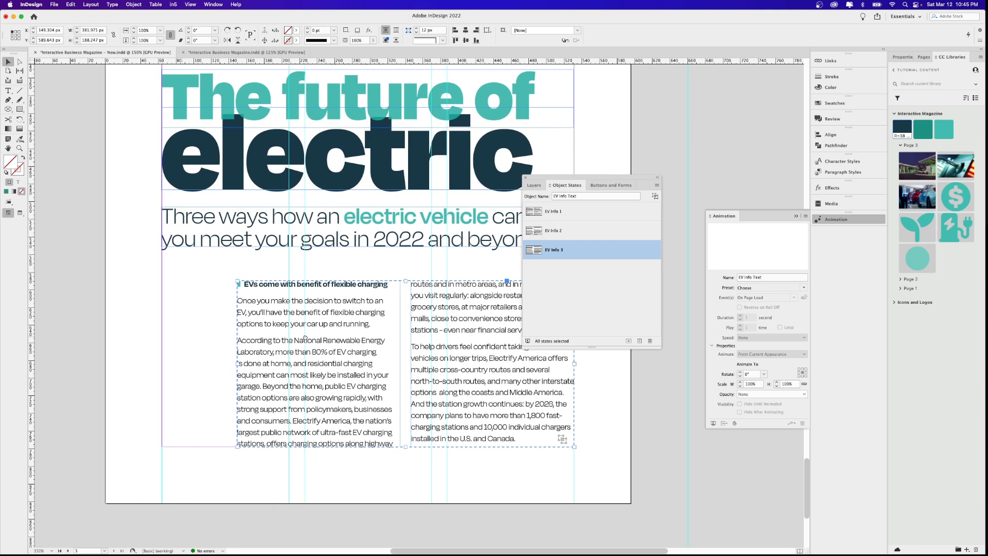
{"action": "left_click", "coordinate": [559, 215]}
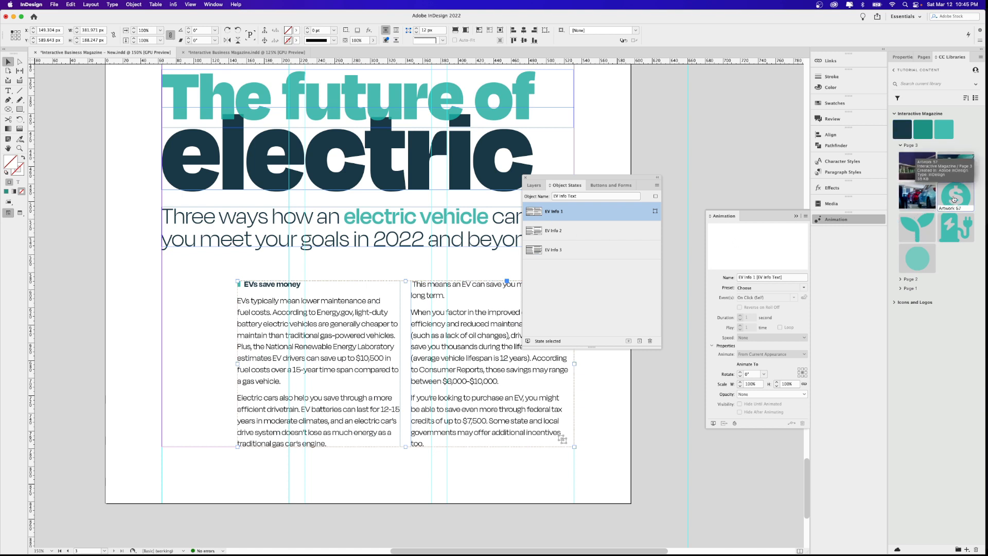
{"action": "left_click_drag", "start_coordinate": [954, 200], "coordinate": [195, 307]}
{"action": "left_click", "coordinate": [181, 286]}
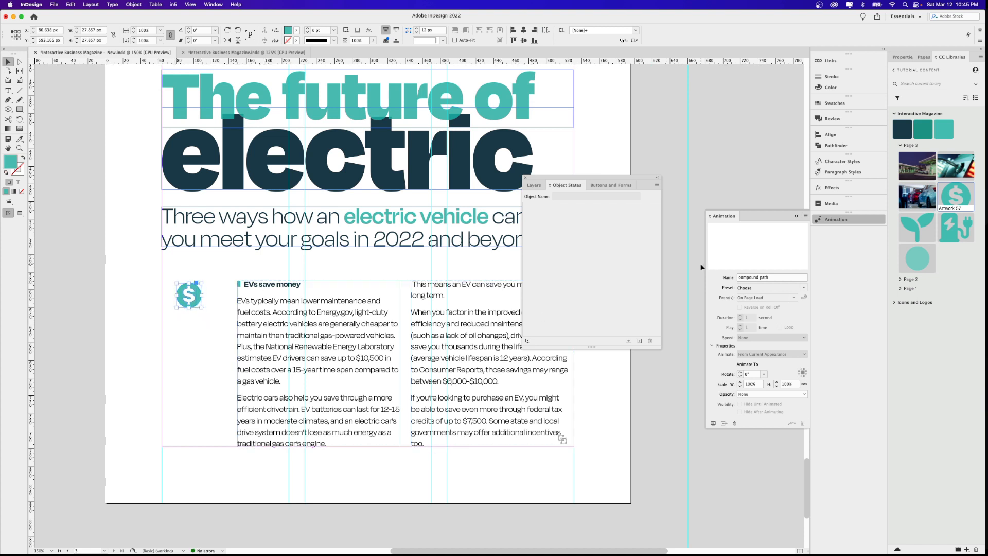
Show the EV Info 2 state of the article object and place the library's leaf icon below the dollar icon
{"action": "left_click", "coordinate": [327, 310]}
{"action": "left_click", "coordinate": [557, 229]}
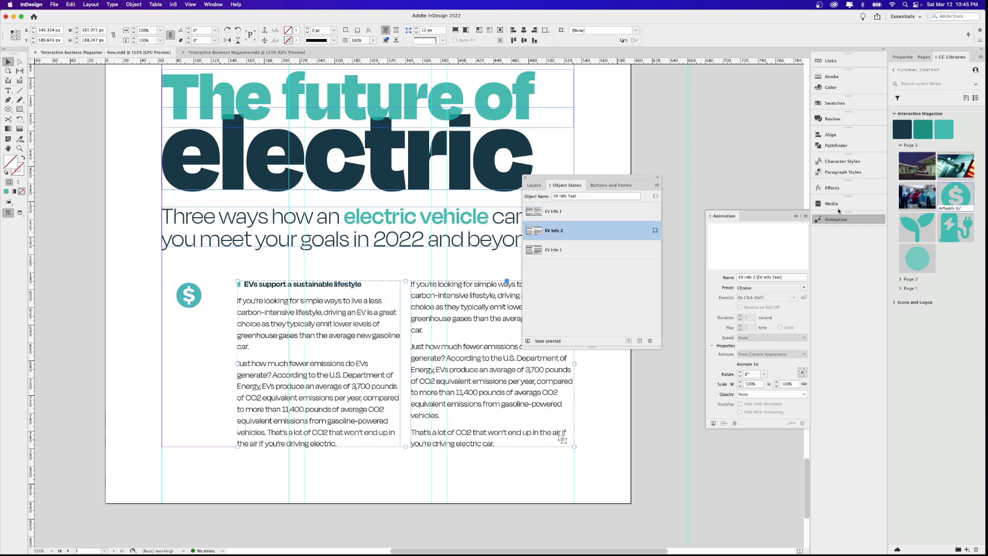
{"action": "left_click_drag", "start_coordinate": [922, 226], "coordinate": [185, 335]}
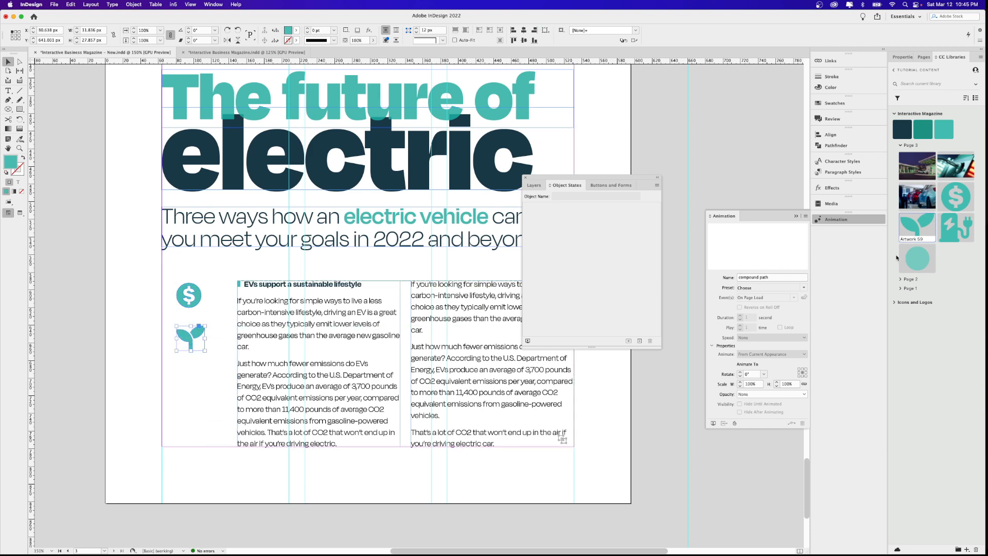
Show the EV Info 3 state of the article object and place the library's charging-plug icon below the leaf icon
{"action": "left_click", "coordinate": [343, 308]}
{"action": "left_click", "coordinate": [564, 253]}
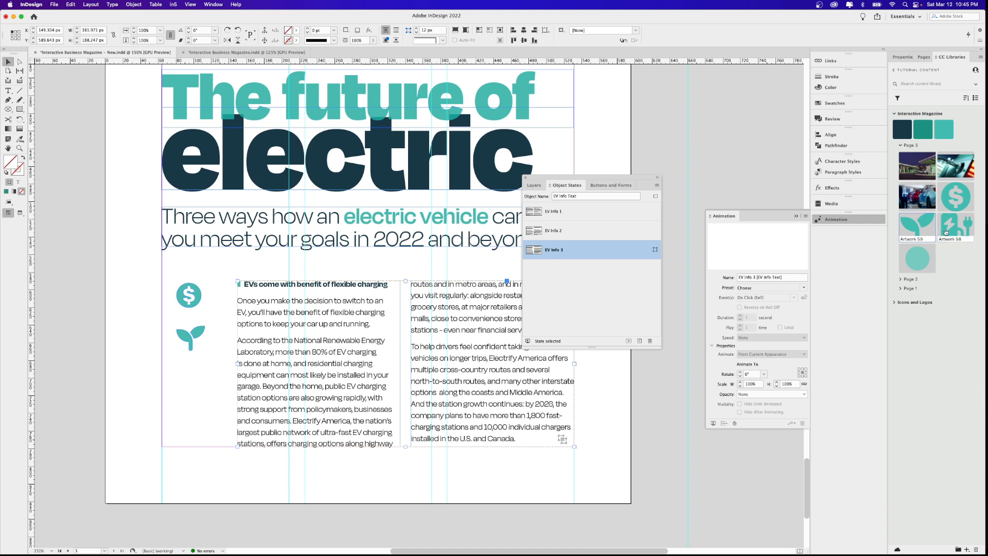
{"action": "left_click_drag", "start_coordinate": [955, 231], "coordinate": [188, 374]}
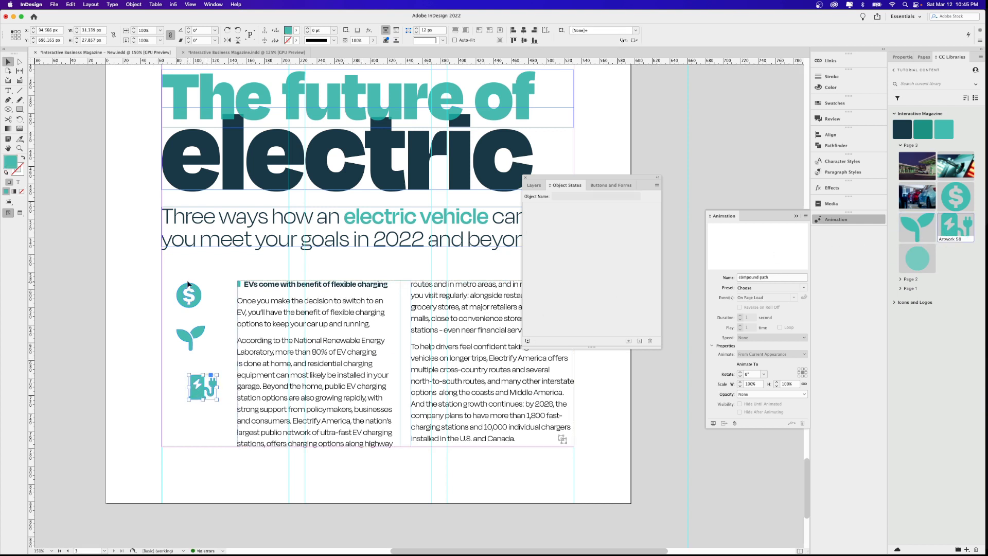
Align the dollar, leaf and charging icons by their horizontal centers and distribute them with even vertical spacing
{"action": "left_click_drag", "start_coordinate": [188, 279], "coordinate": [211, 421]}
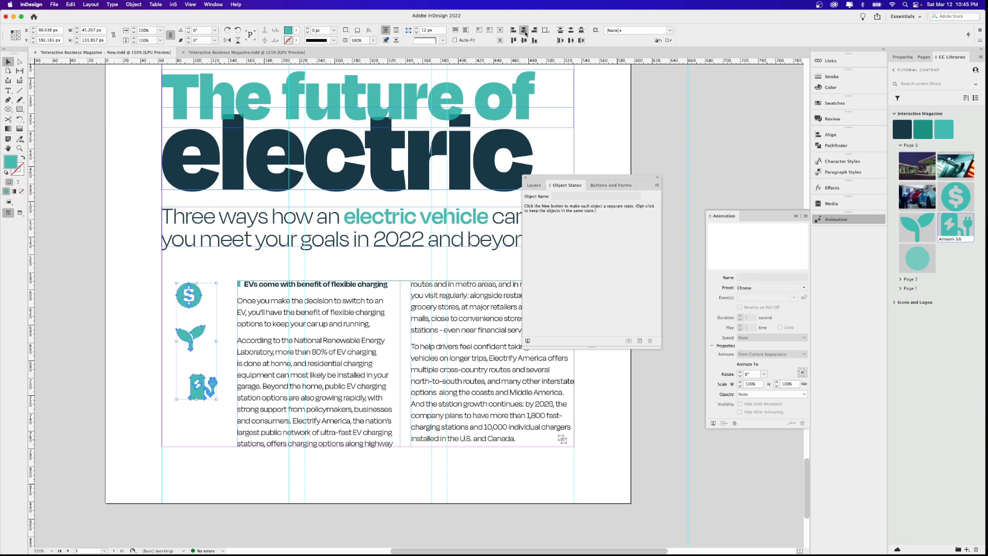
{"action": "left_click", "coordinate": [524, 32]}
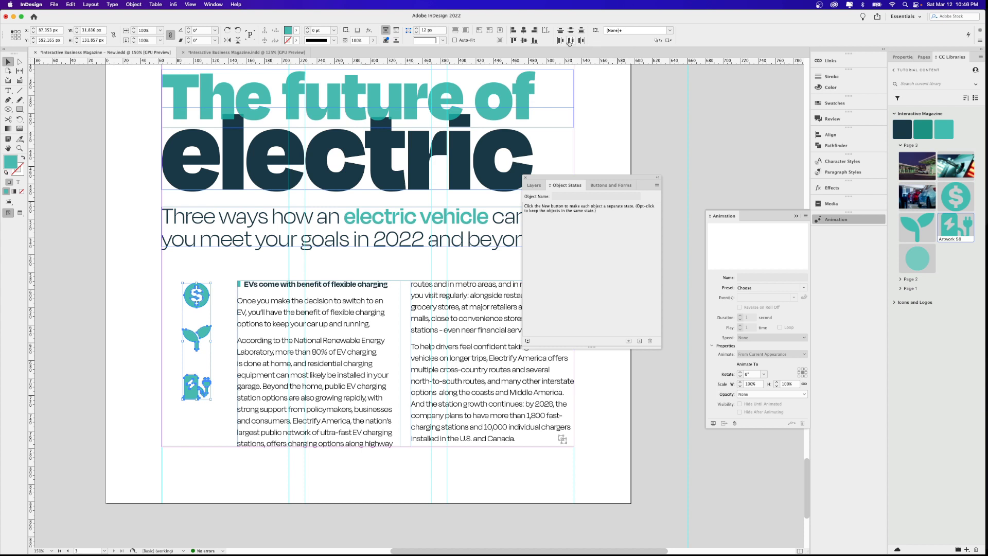
{"action": "left_click", "coordinate": [570, 41]}
Move the column of three icons about 21 px down beside the article text and check it without guides
{"action": "left_click_drag", "start_coordinate": [194, 401], "coordinate": [193, 413]}
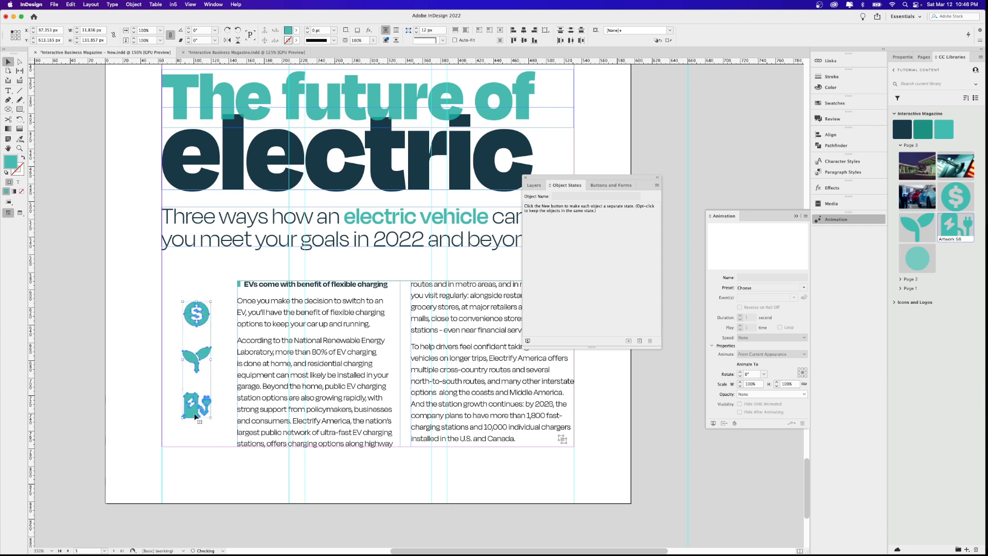
{"action": "left_click", "coordinate": [220, 394]}
{"action": "key", "text": "w"}
{"action": "key", "text": "w"}
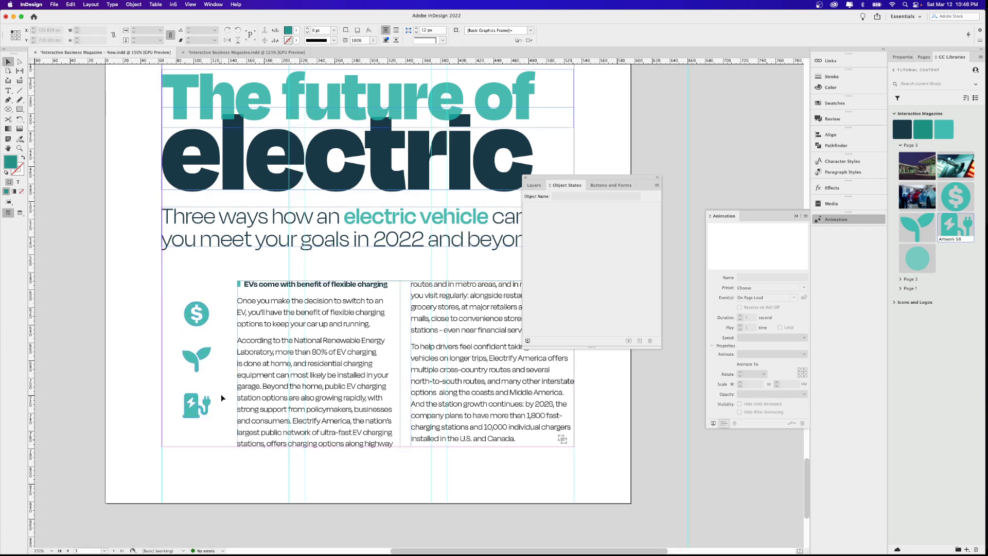
Duplicate the dollar, leaf and charging icons just left of the originals and fill the copies with the library's dark navy
{"action": "left_click_drag", "start_coordinate": [204, 324], "coordinate": [165, 324], "text": "alt"}
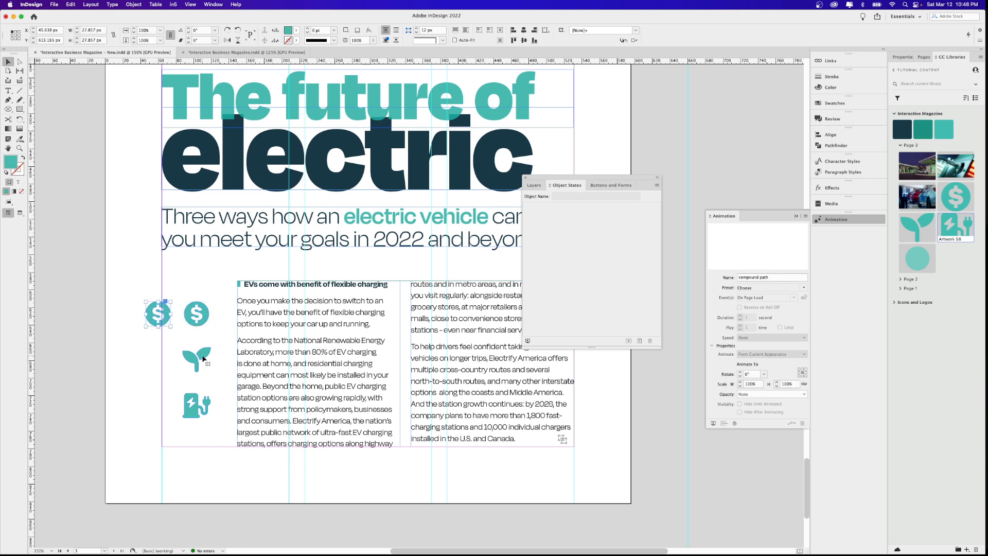
{"action": "left_click_drag", "start_coordinate": [203, 359], "coordinate": [168, 360], "text": "alt"}
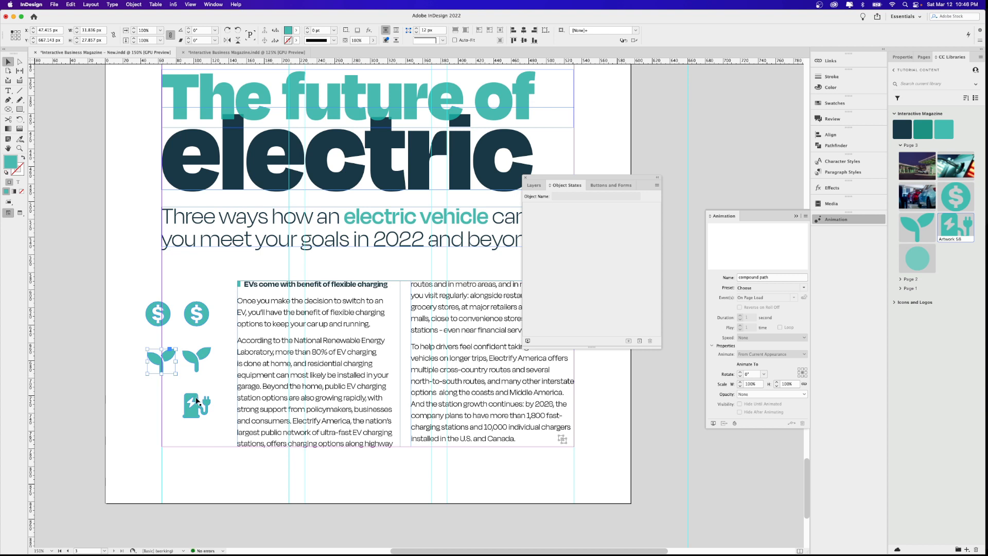
{"action": "left_click_drag", "start_coordinate": [197, 401], "coordinate": [162, 405], "text": "alt"}
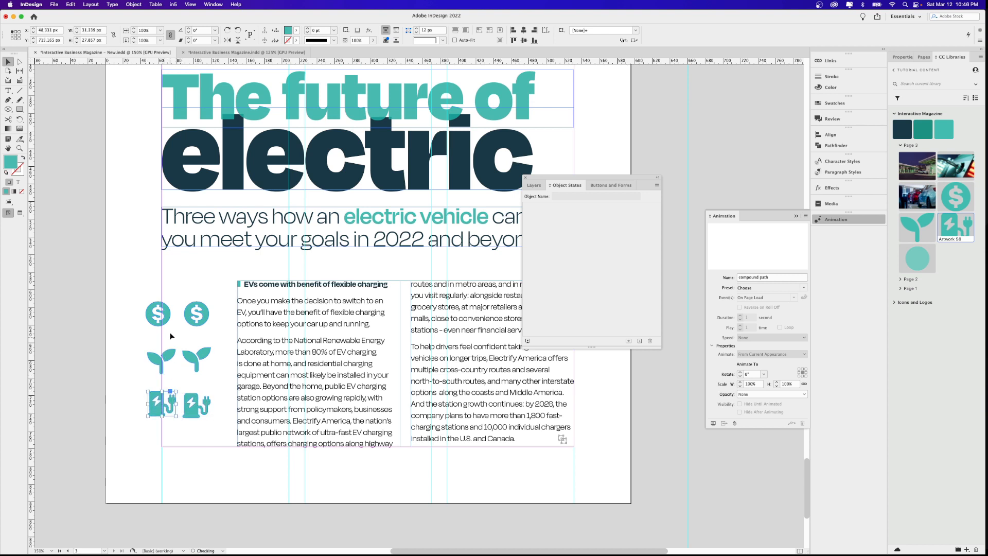
{"action": "left_click_drag", "start_coordinate": [152, 288], "coordinate": [164, 432]}
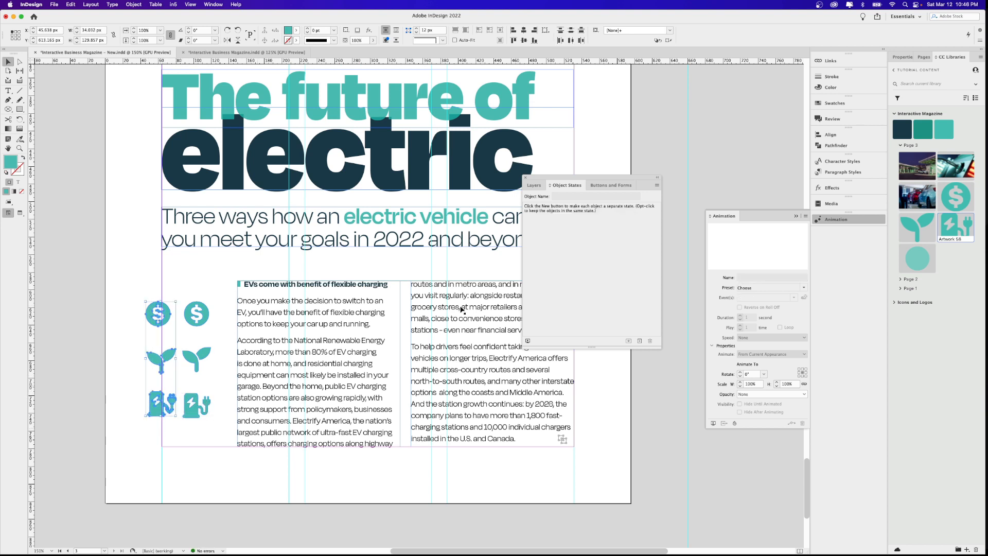
{"action": "left_click", "coordinate": [902, 130]}
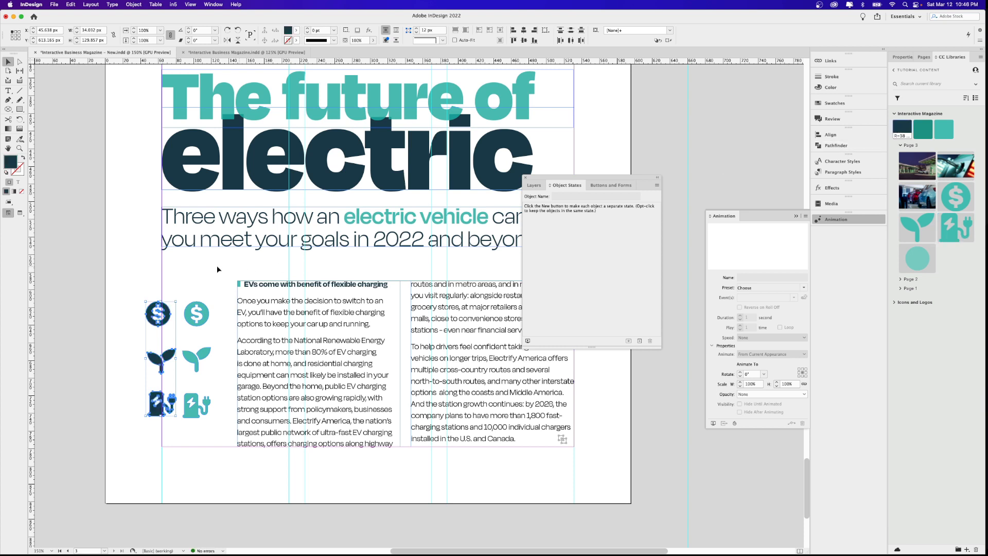
{"action": "left_click", "coordinate": [199, 271]}
Convert the teal dollar icon into a button named Cost Button
{"action": "left_click", "coordinate": [167, 315]}
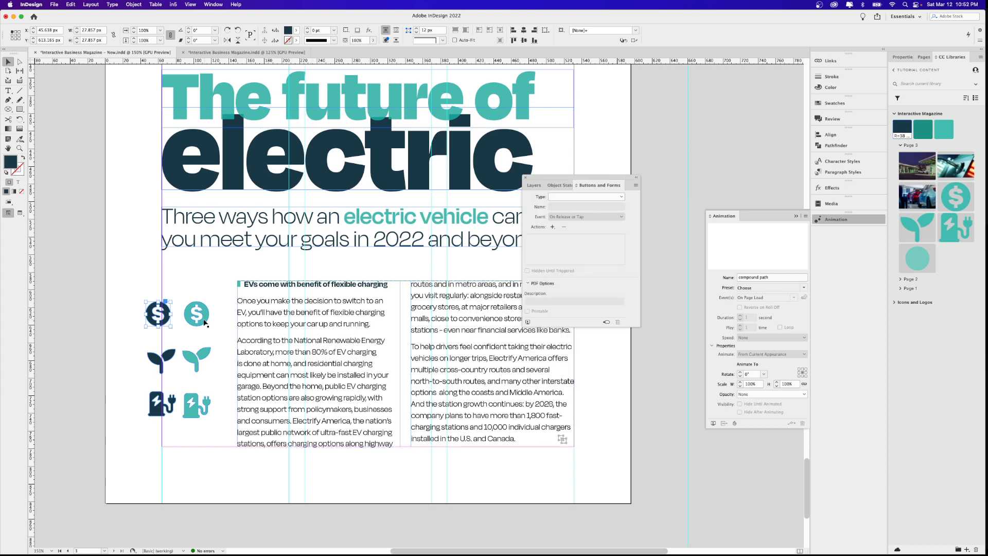
{"action": "left_click", "coordinate": [206, 309]}
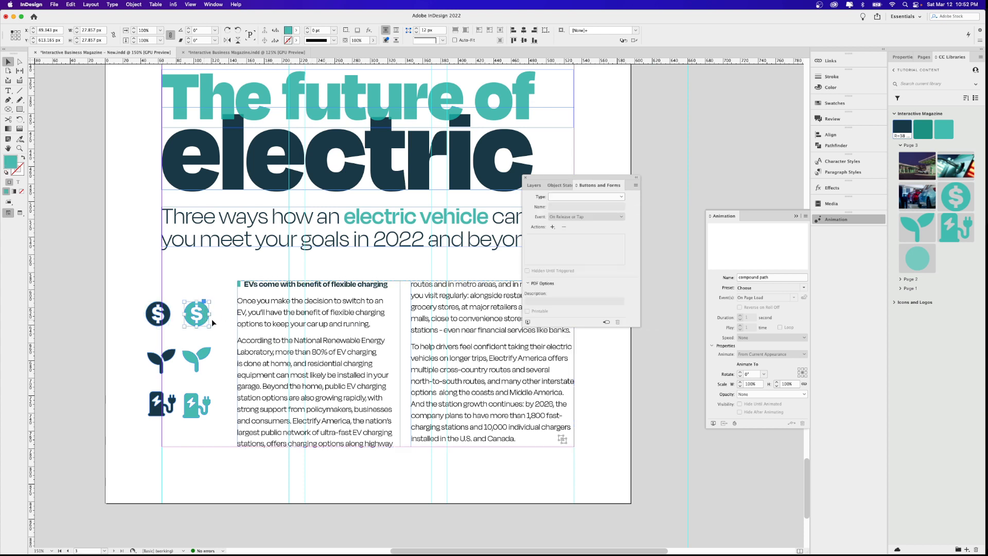
{"action": "left_click", "coordinate": [590, 197]}
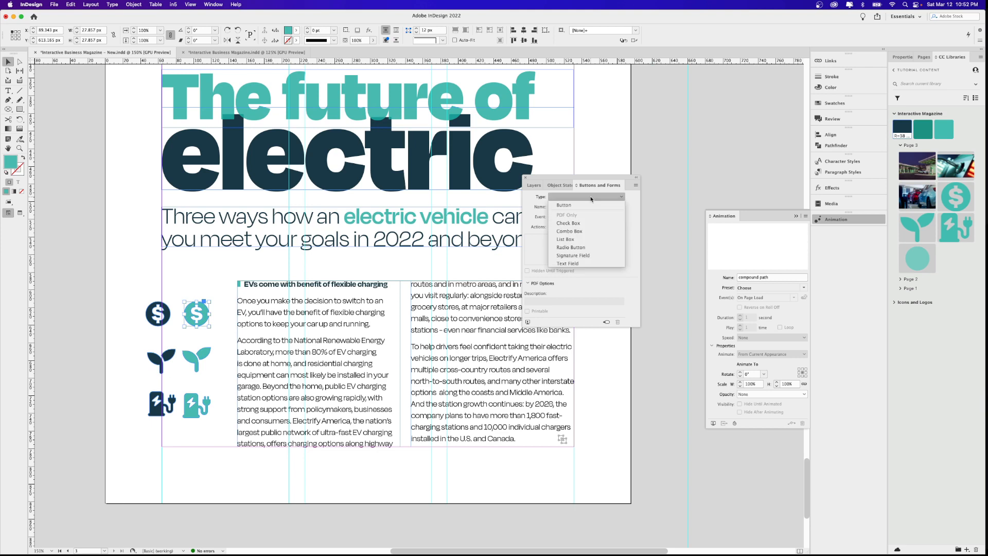
{"action": "left_click", "coordinate": [563, 205]}
{"action": "double_click", "coordinate": [581, 207]}
{"action": "type", "text": "Cost Button"}
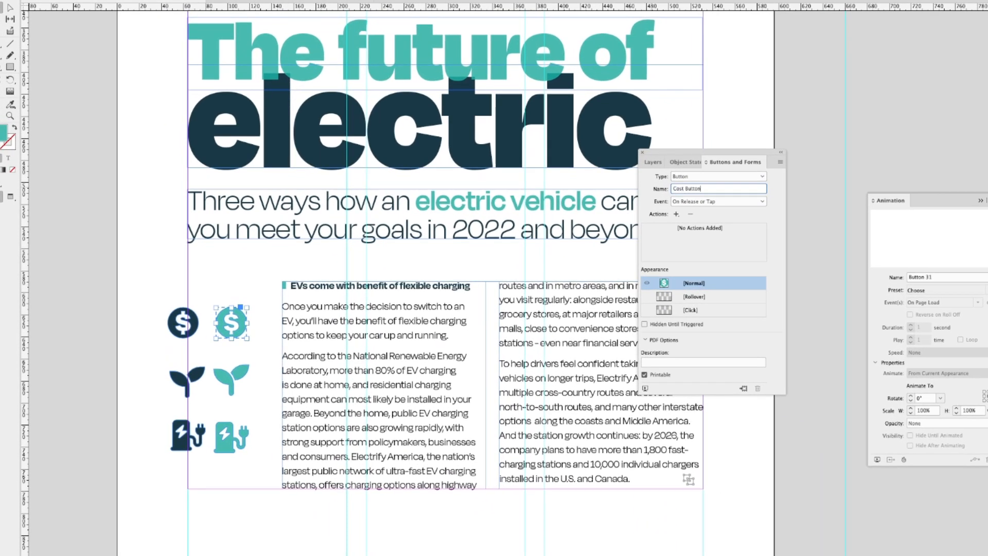
{"action": "key", "text": "Return"}
Give the Cost Button a Go To State action targeting the EV Info 1 state of EV Info Text
{"action": "left_click", "coordinate": [676, 214]}
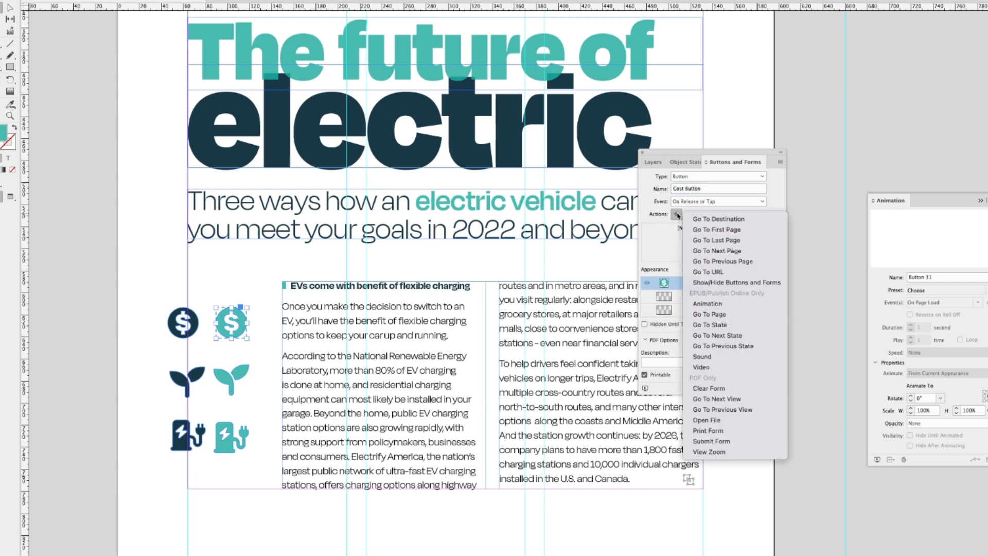
{"action": "left_click", "coordinate": [730, 325]}
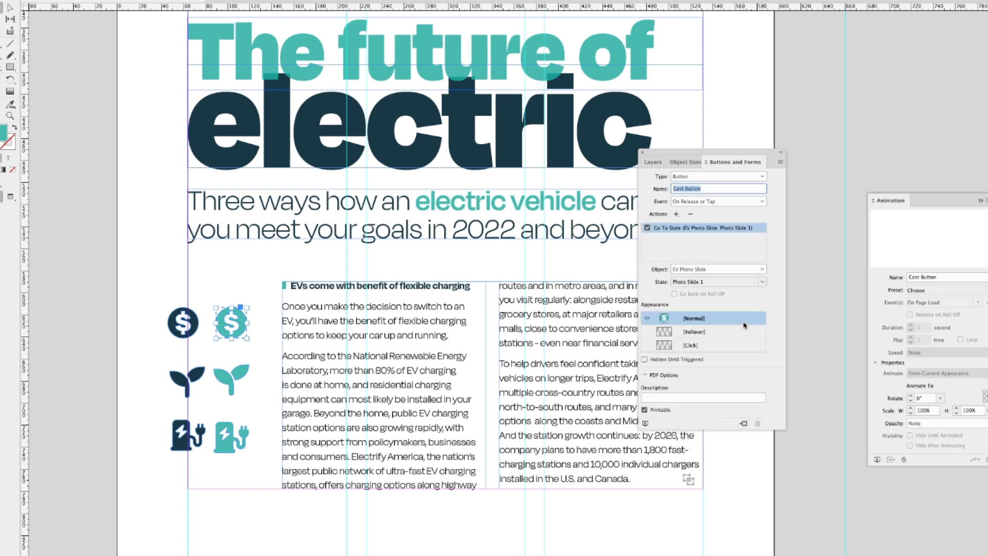
{"action": "left_click", "coordinate": [743, 269]}
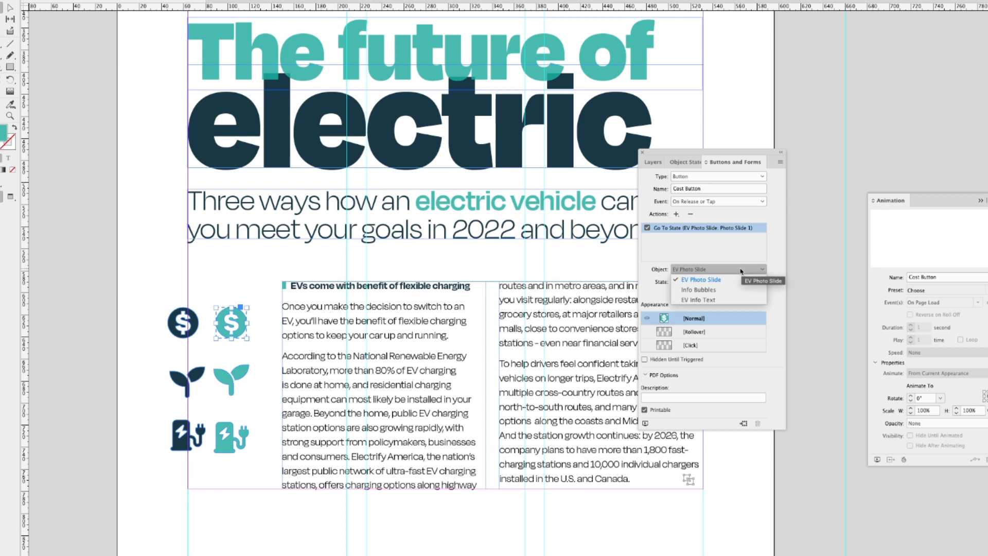
{"action": "left_click", "coordinate": [734, 300]}
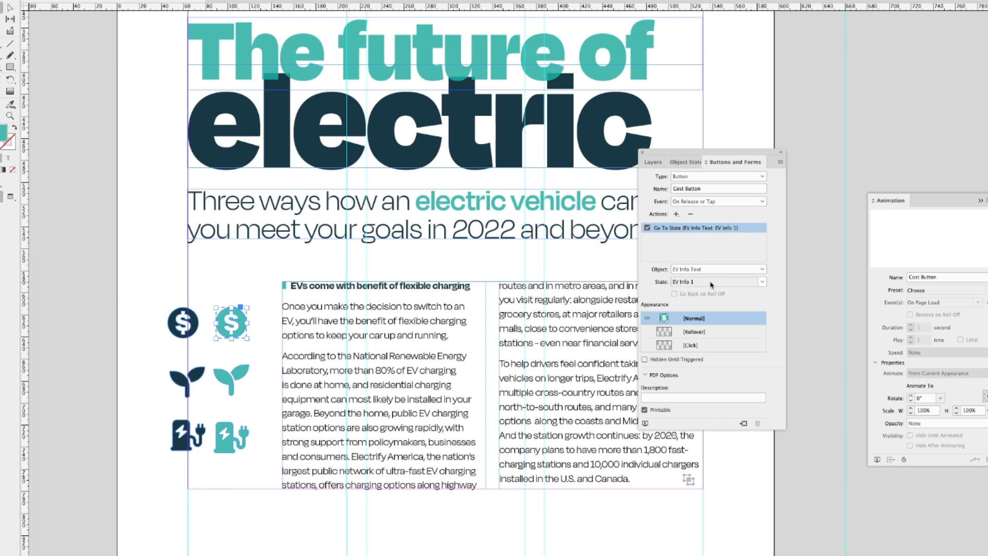
{"action": "left_click", "coordinate": [711, 284]}
{"action": "left_click", "coordinate": [714, 300]}
Convert the teal leaf icon into a button named Sustainable Button
{"action": "left_click", "coordinate": [244, 374]}
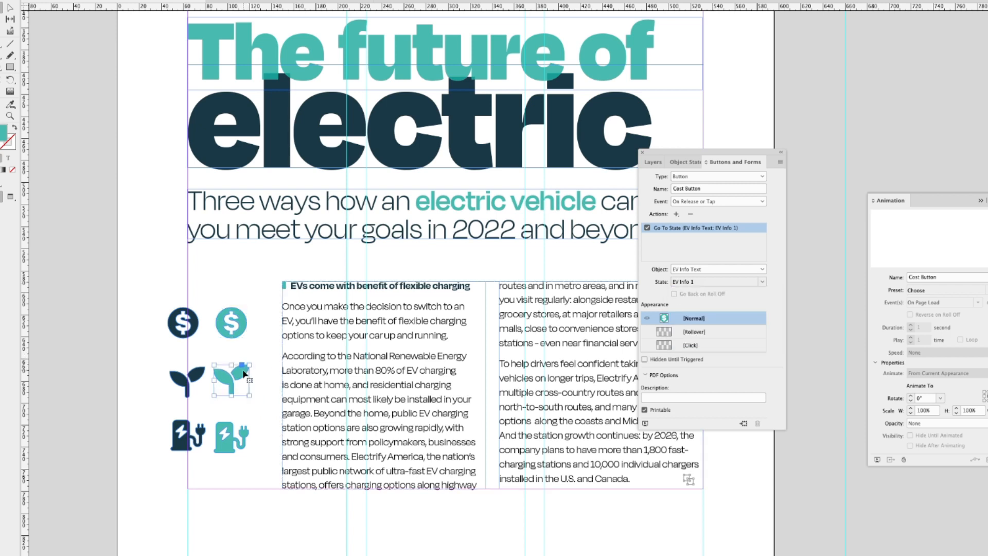
{"action": "left_click", "coordinate": [762, 177]}
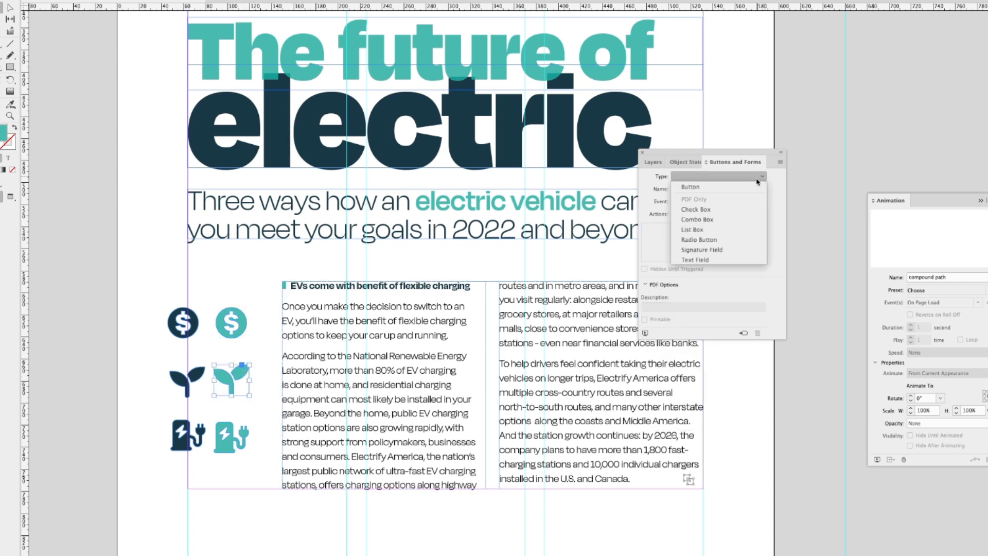
{"action": "left_click", "coordinate": [690, 187]}
{"action": "triple_click", "coordinate": [721, 189]}
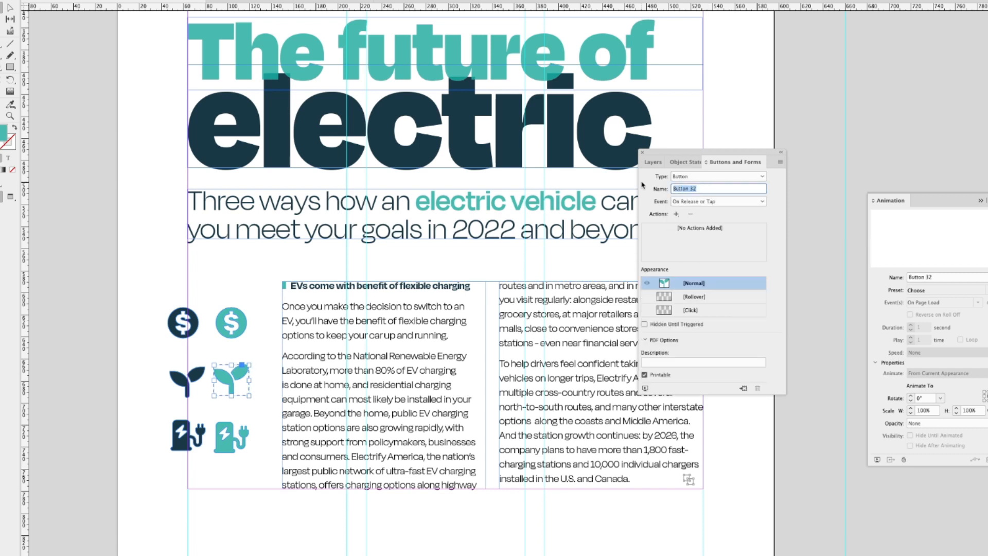
{"action": "type", "text": "Sustainable"}
{"action": "key", "text": "Return"}
Give the Sustainable Button a Go To State action targeting the EV Info 2 state of EV Info Text
{"action": "left_click", "coordinate": [676, 214]}
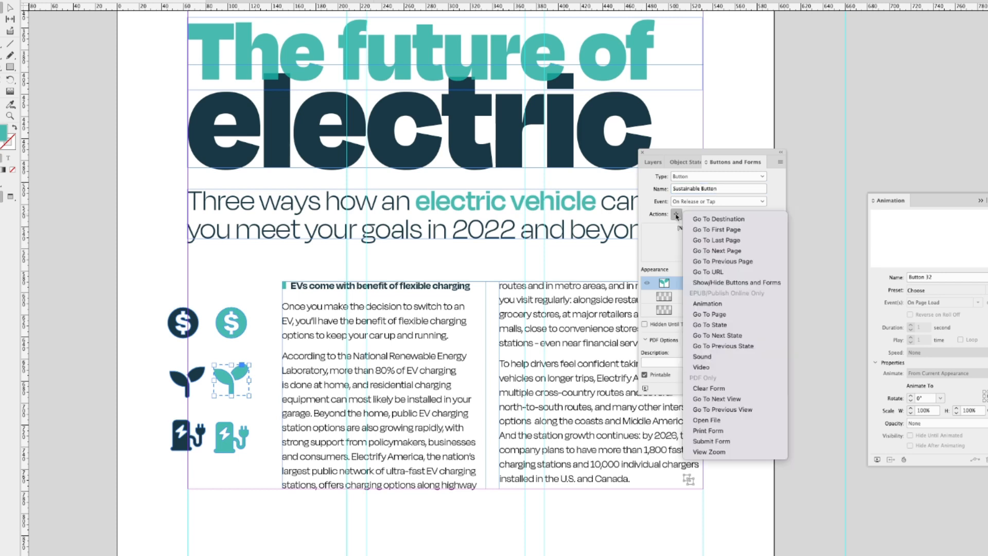
{"action": "left_click", "coordinate": [715, 324]}
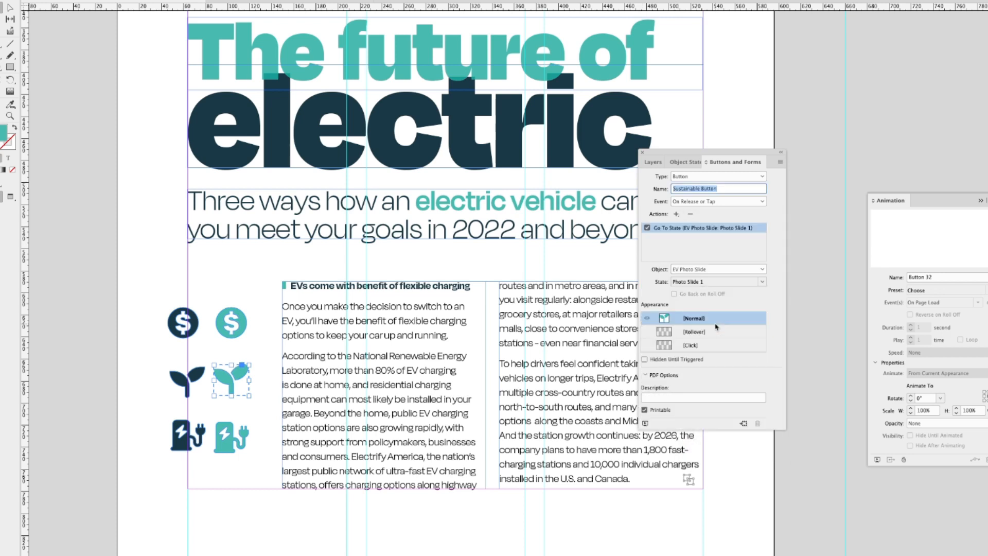
{"action": "left_click", "coordinate": [714, 269]}
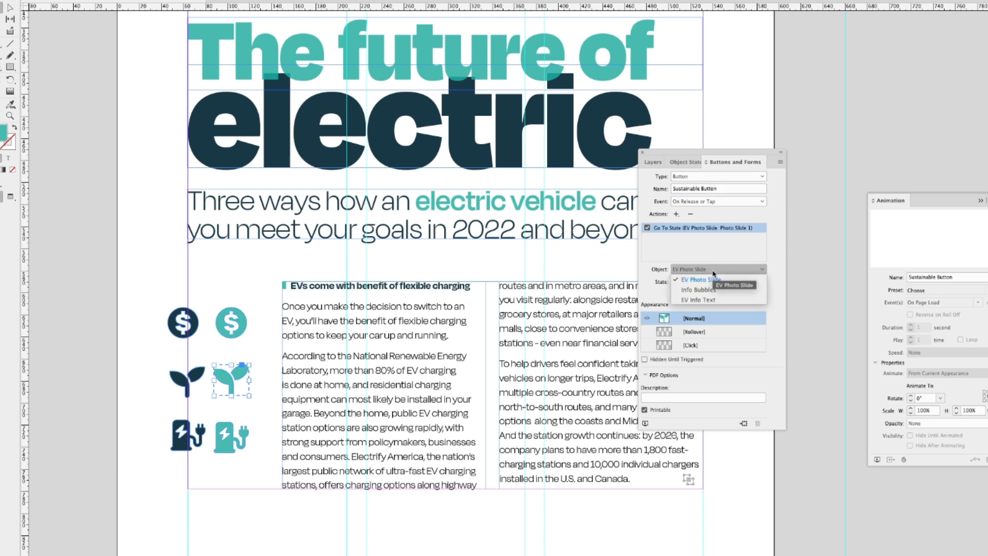
{"action": "left_click", "coordinate": [714, 300]}
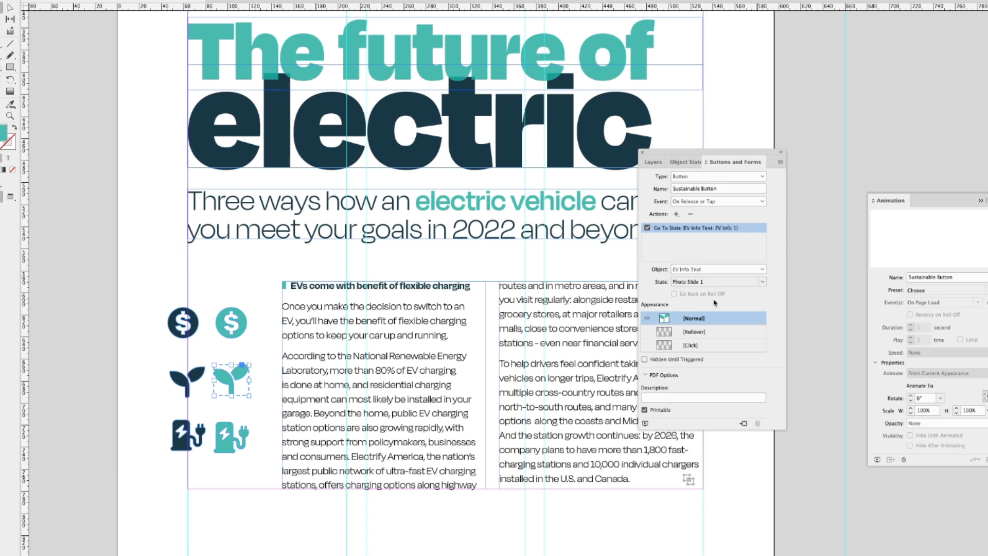
{"action": "left_click", "coordinate": [713, 282]}
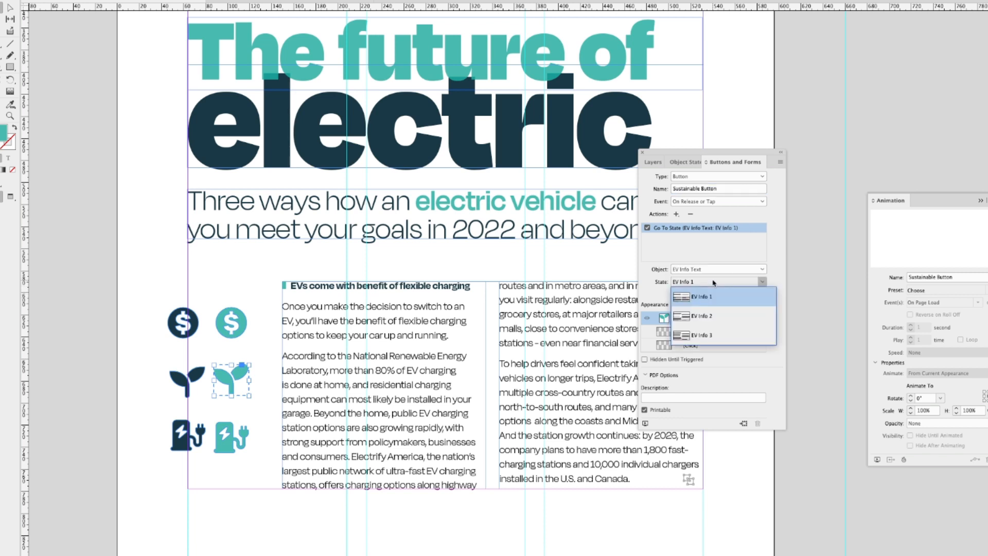
{"action": "left_click", "coordinate": [712, 320]}
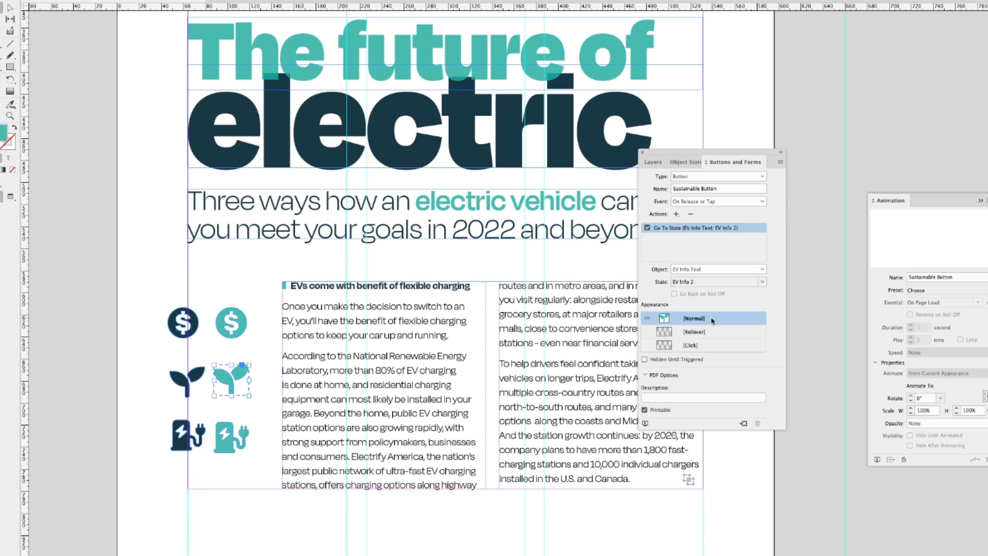
Convert the teal charging icon into a button named Charge Button
{"action": "left_click", "coordinate": [227, 447]}
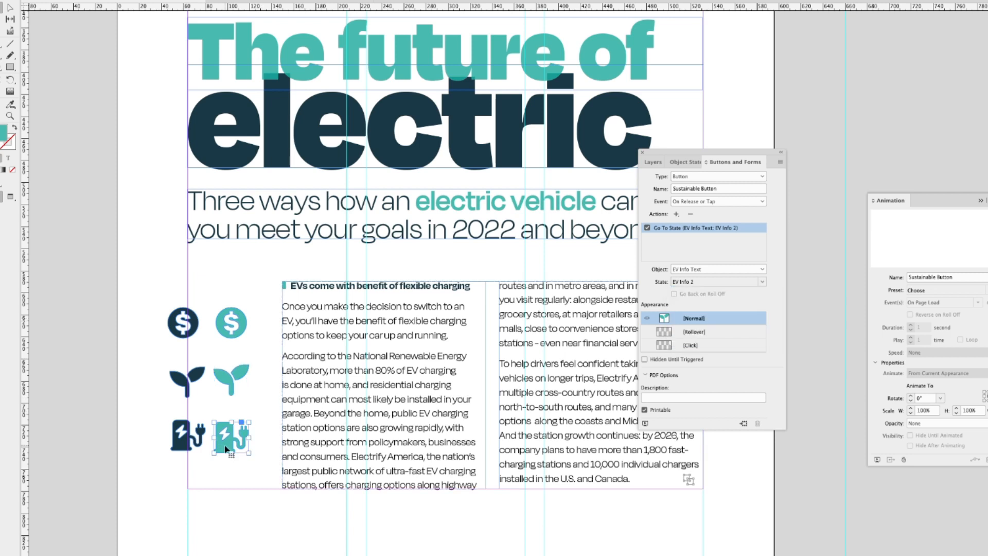
{"action": "left_click", "coordinate": [703, 177]}
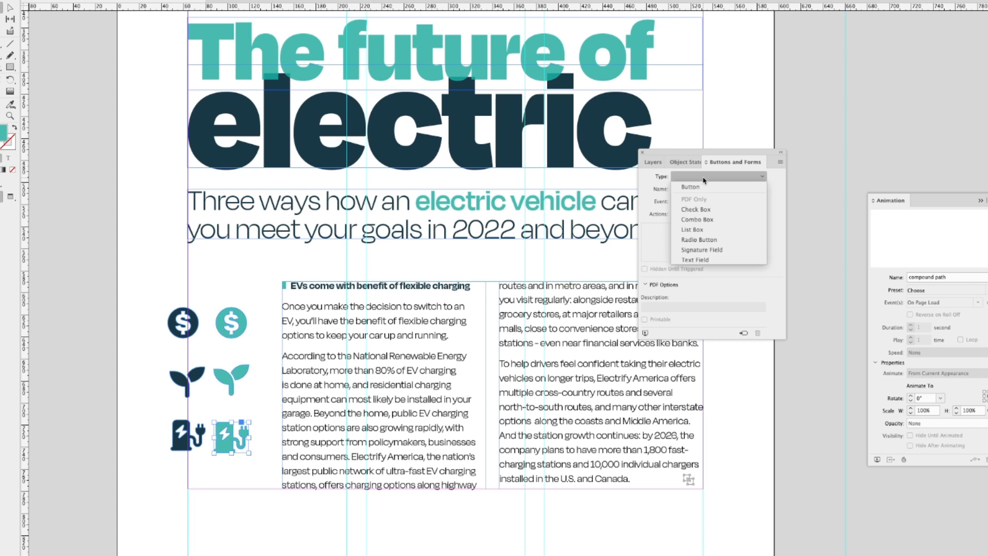
{"action": "left_click", "coordinate": [703, 189]}
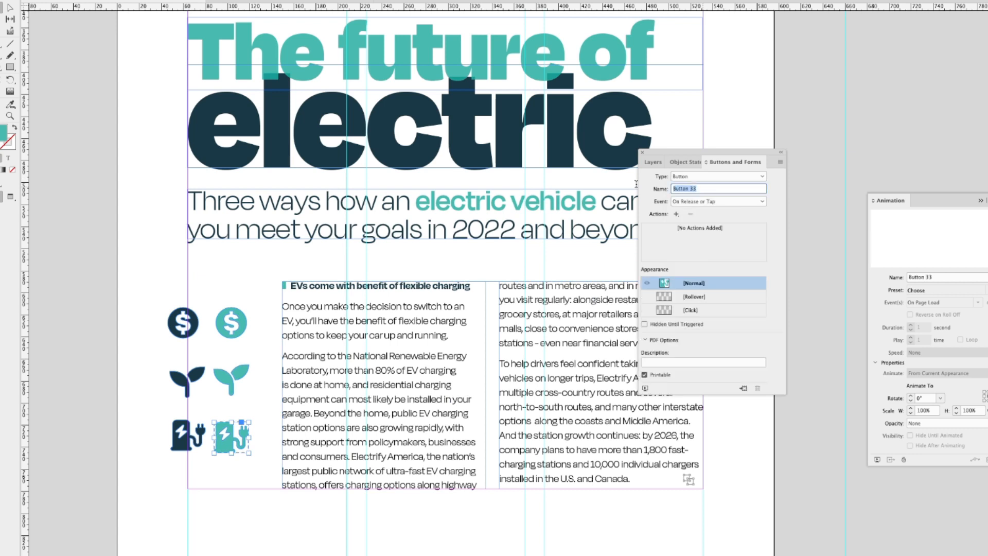
{"action": "type", "text": "Charge"}
Give the Charge Button a Go To State action targeting the EV Info 3 state of EV Info Text
{"action": "left_click", "coordinate": [676, 214]}
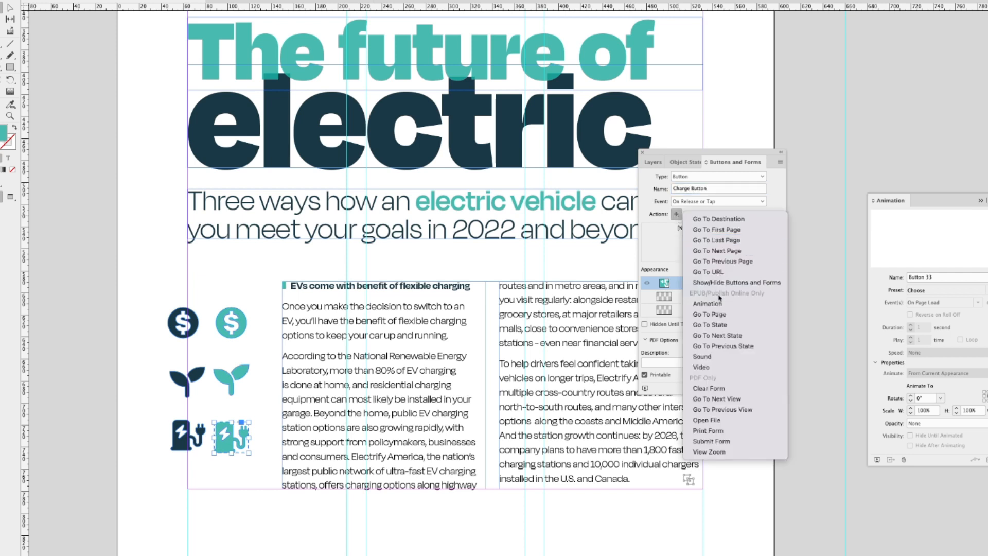
{"action": "left_click", "coordinate": [709, 324]}
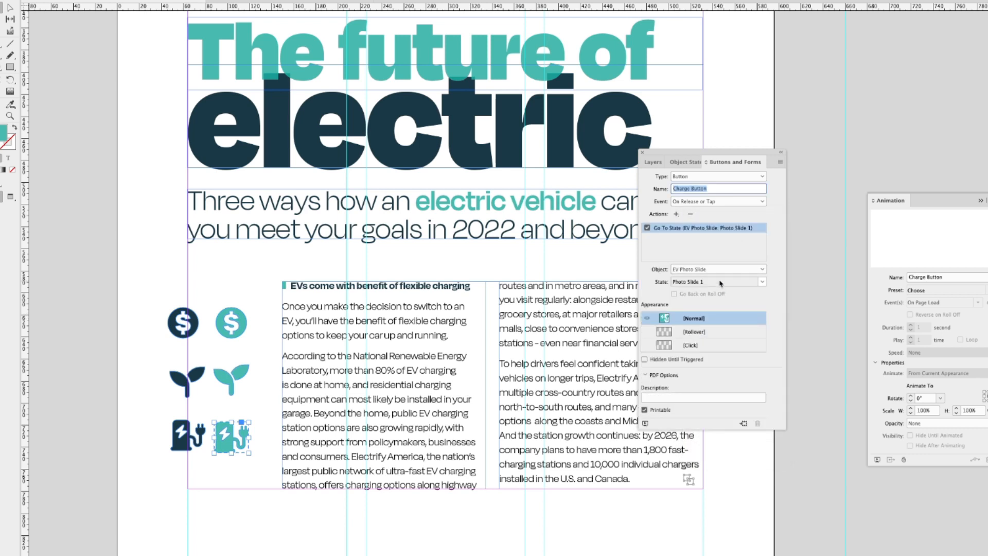
{"action": "left_click", "coordinate": [720, 271]}
{"action": "left_click", "coordinate": [718, 298]}
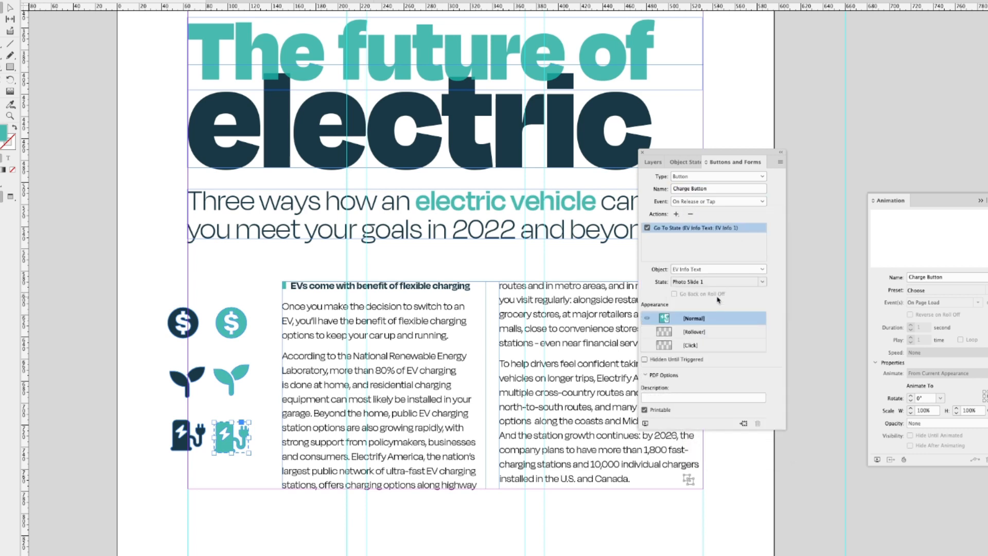
{"action": "left_click", "coordinate": [715, 282]}
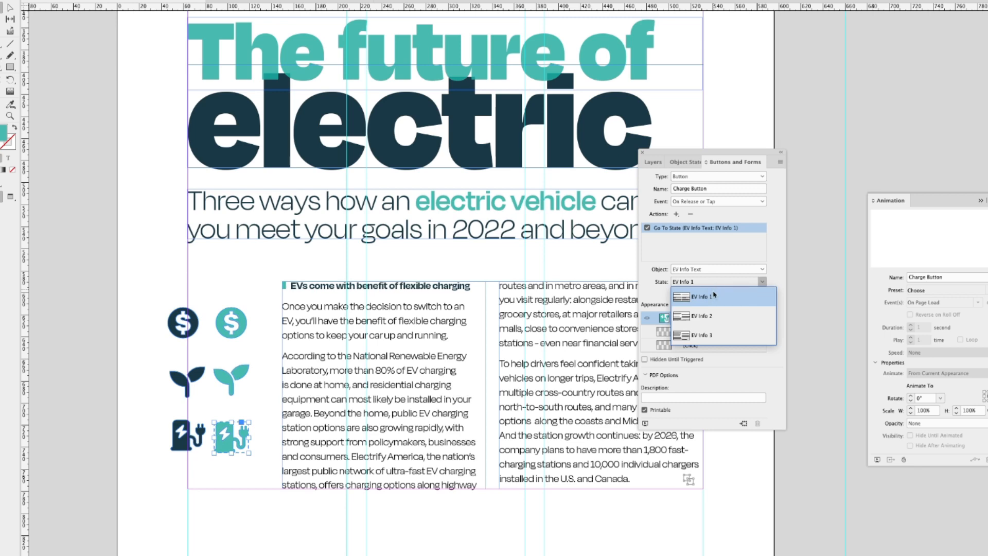
{"action": "left_click", "coordinate": [710, 336]}
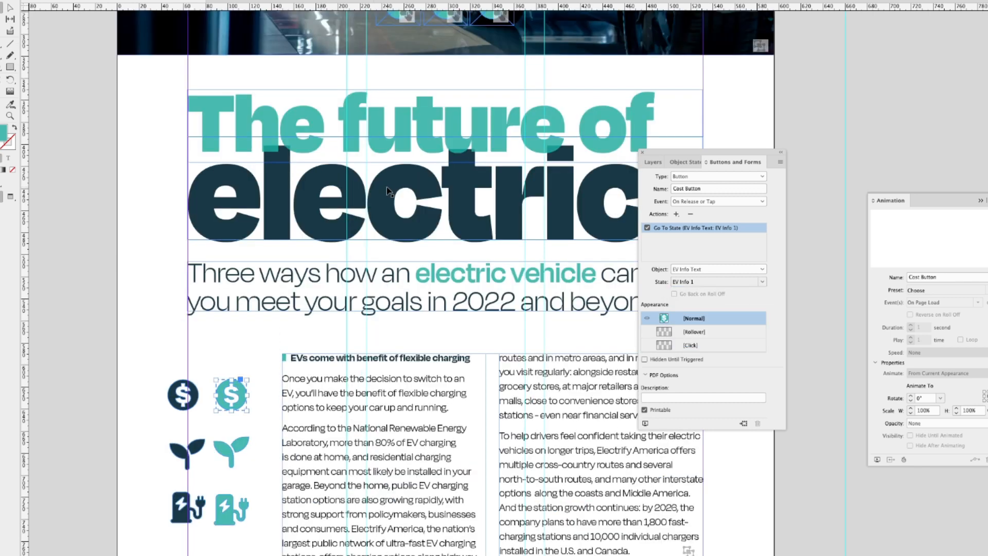
{"action": "scroll", "coordinate": [271, 333], "scroll_direction": "down", "scroll_amount": 1}
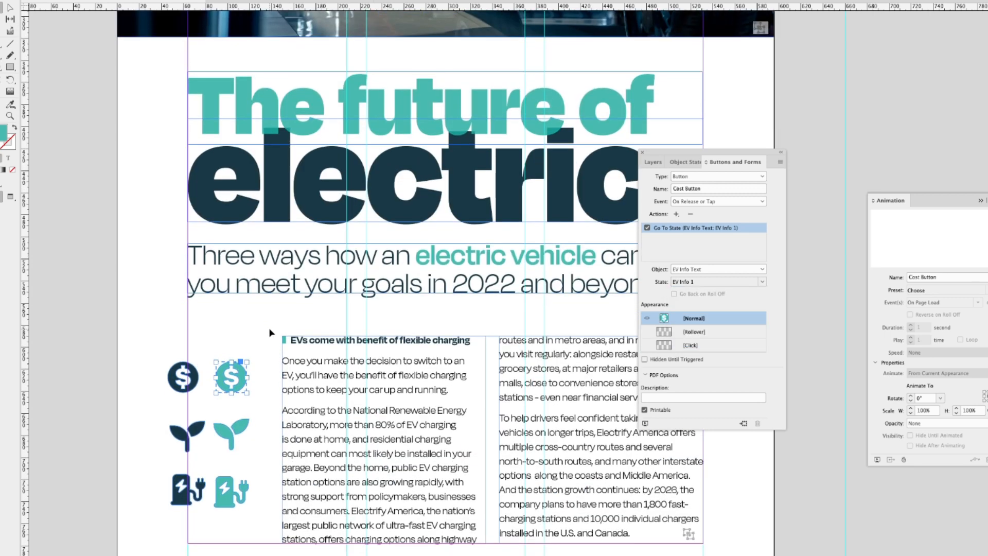
Convert the dark dollar icon into a button named Cost_Blank Button
{"action": "left_click", "coordinate": [191, 379]}
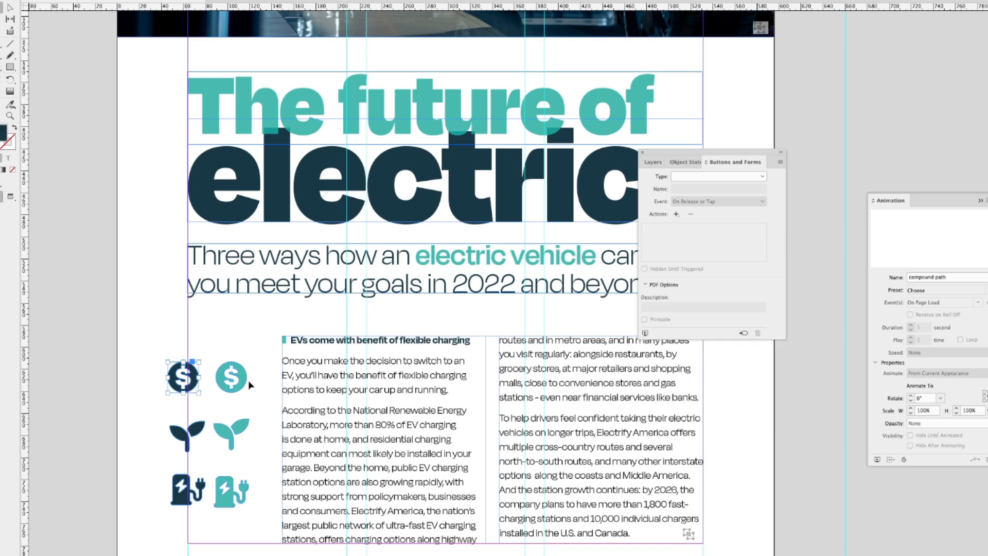
{"action": "left_click", "coordinate": [758, 178]}
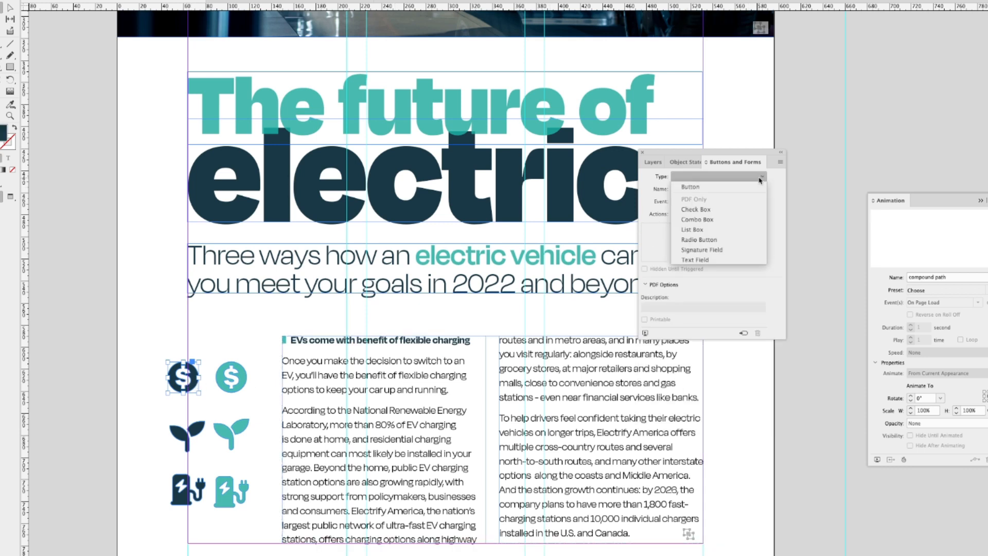
{"action": "left_click", "coordinate": [731, 187]}
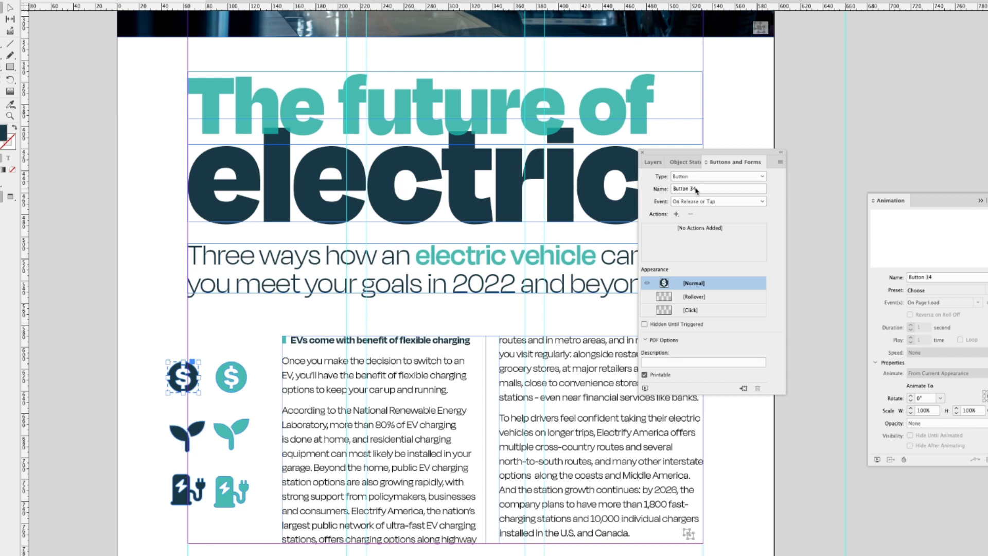
{"action": "left_click_drag", "start_coordinate": [696, 189], "coordinate": [653, 186]}
{"action": "type", "text": "Cost_Blank"}
{"action": "key", "text": "Return"}
Convert the dark leaf icon into a button named Sustainable_Blank Button
{"action": "left_click", "coordinate": [193, 435]}
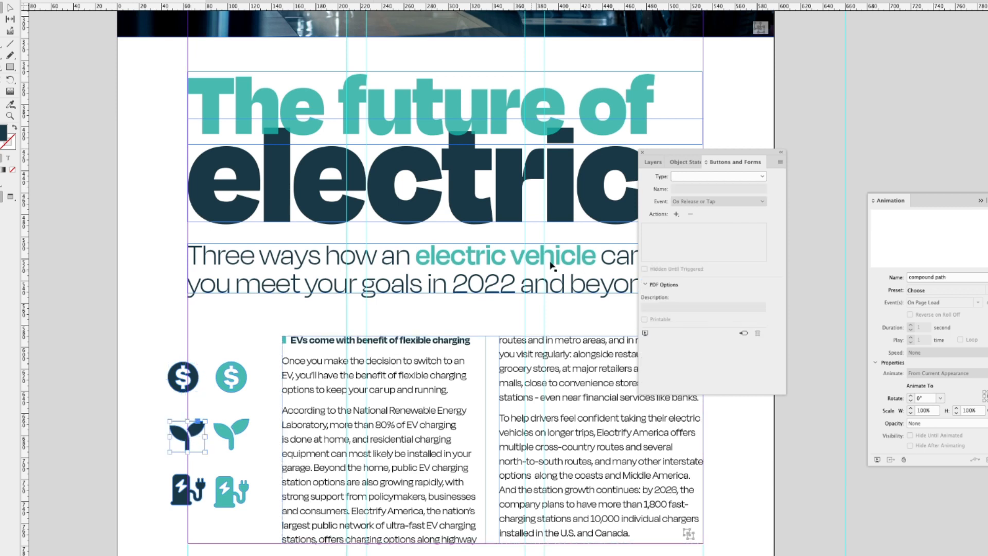
{"action": "left_click", "coordinate": [702, 178]}
{"action": "left_click", "coordinate": [695, 191]}
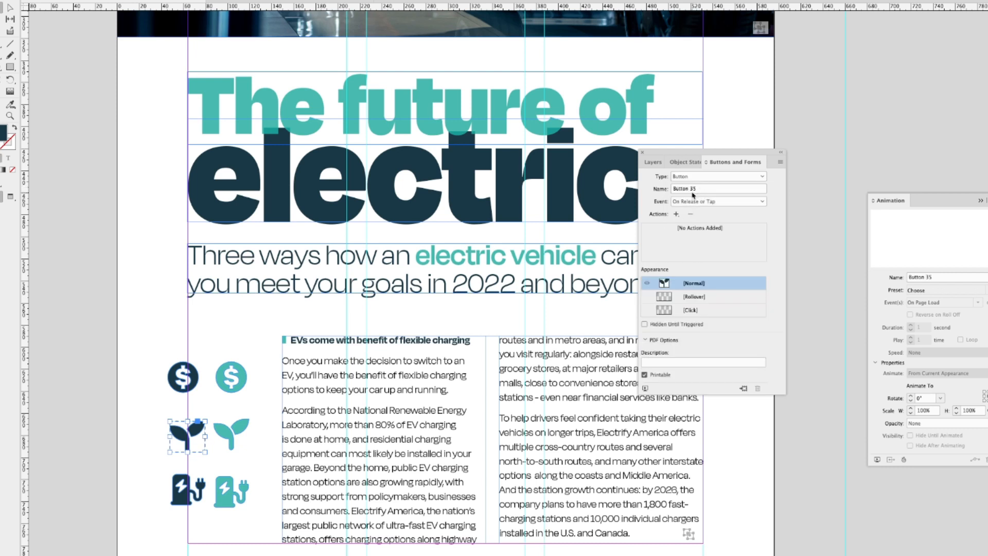
{"action": "left_click", "coordinate": [703, 190]}
{"action": "type", "text": "Sustainable_Blank"}
{"action": "key", "text": "Return"}
Convert the dark charging icon into a button and try to name it Charge_Blank
{"action": "left_click", "coordinate": [190, 495]}
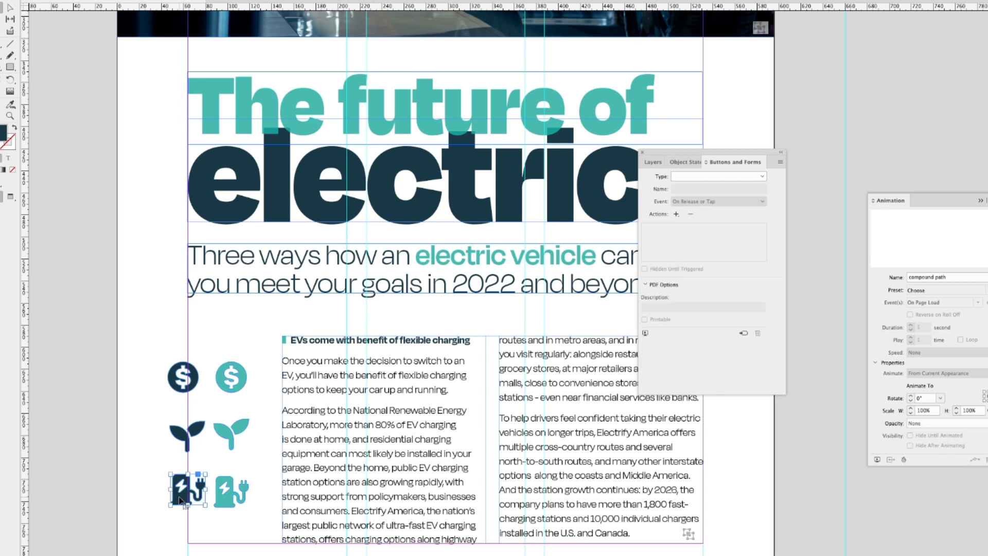
{"action": "left_click", "coordinate": [689, 178]}
{"action": "left_click", "coordinate": [689, 189]}
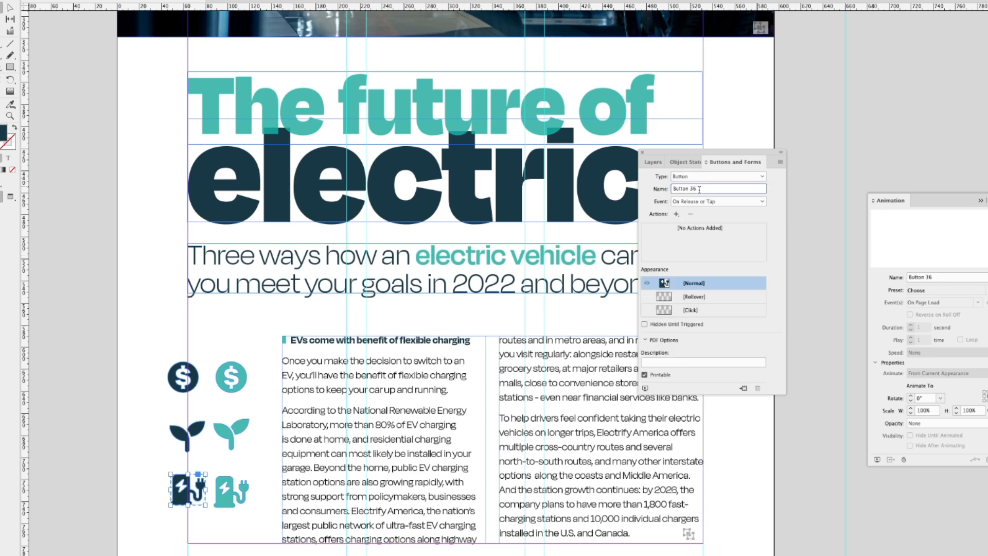
{"action": "triple_click", "coordinate": [689, 188]}
{"action": "type", "text": "Charge_Blank"}
Check the layer names of the three dark icons and rename the dark charging icon's button as Charge Button
{"action": "left_click", "coordinate": [653, 163]}
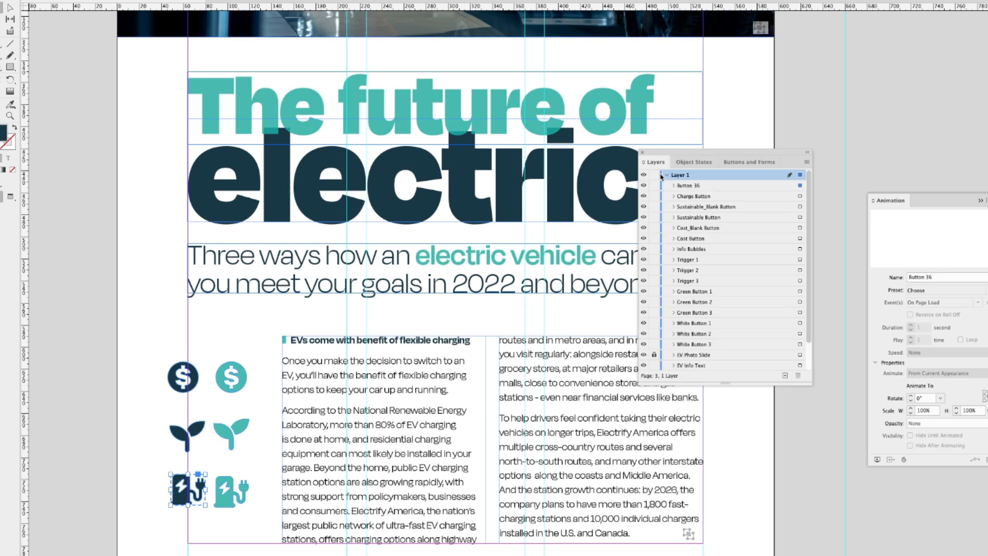
{"action": "left_click", "coordinate": [178, 378]}
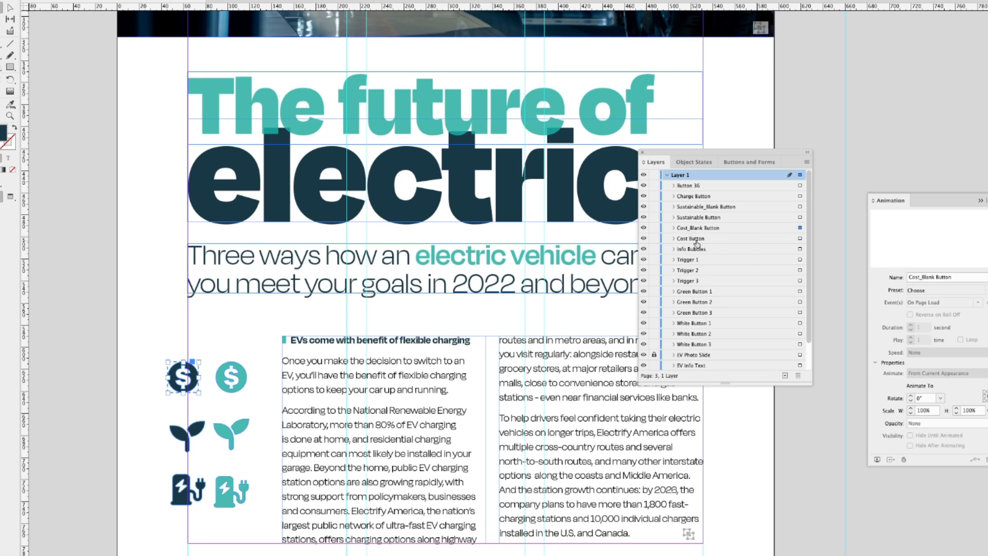
{"action": "left_click", "coordinate": [201, 431]}
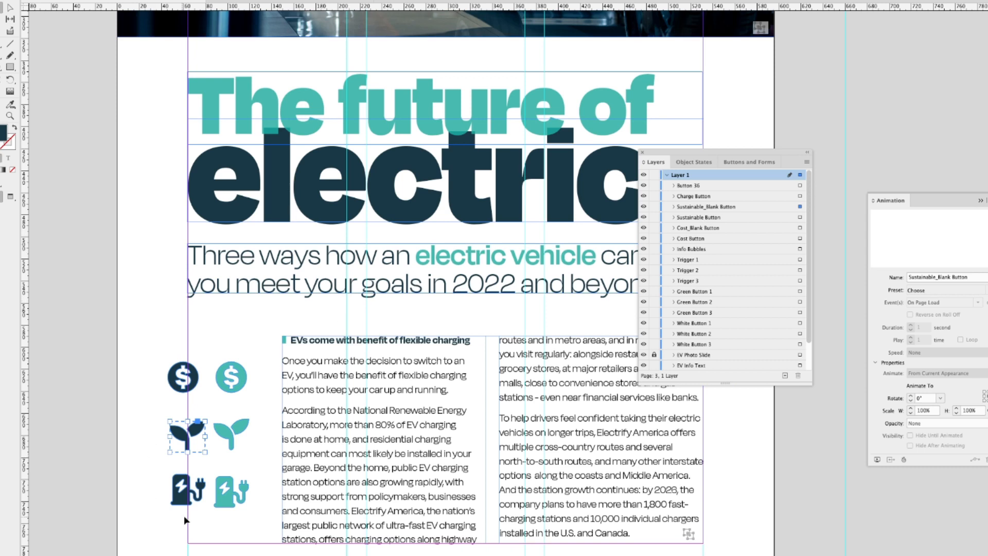
{"action": "left_click", "coordinate": [184, 501]}
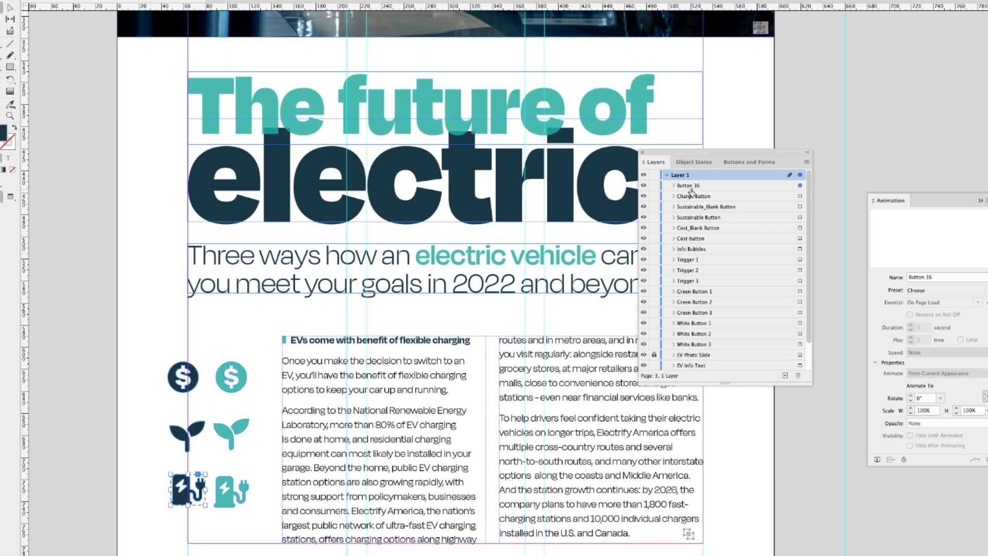
{"action": "left_click", "coordinate": [739, 164]}
{"action": "left_click_drag", "start_coordinate": [702, 188], "coordinate": [638, 190]}
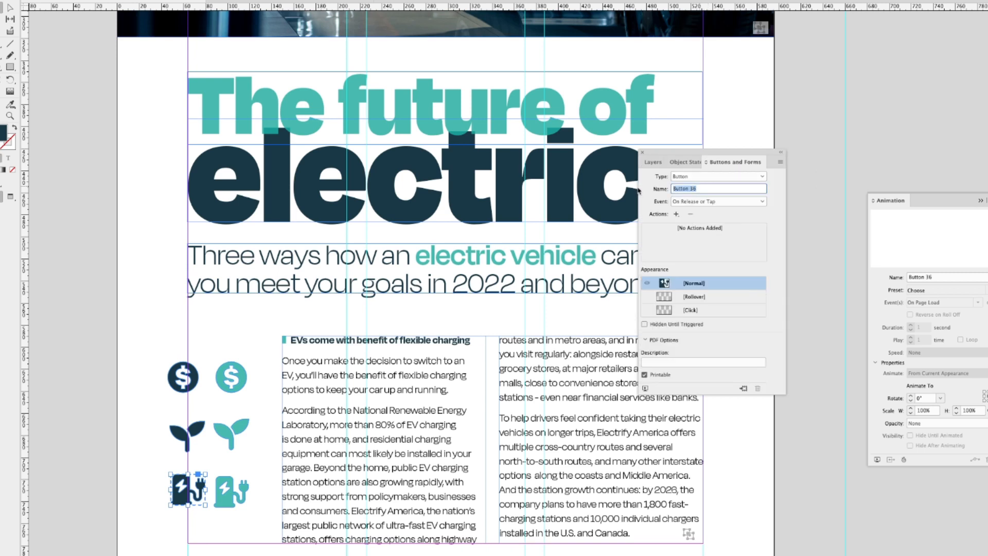
{"action": "type", "text": "Charge"}
{"action": "key", "text": "Return"}
Extend the dark charging icon's button name to Charge_Blank Button to distinguish it from the teal one
{"action": "left_click", "coordinate": [653, 162]}
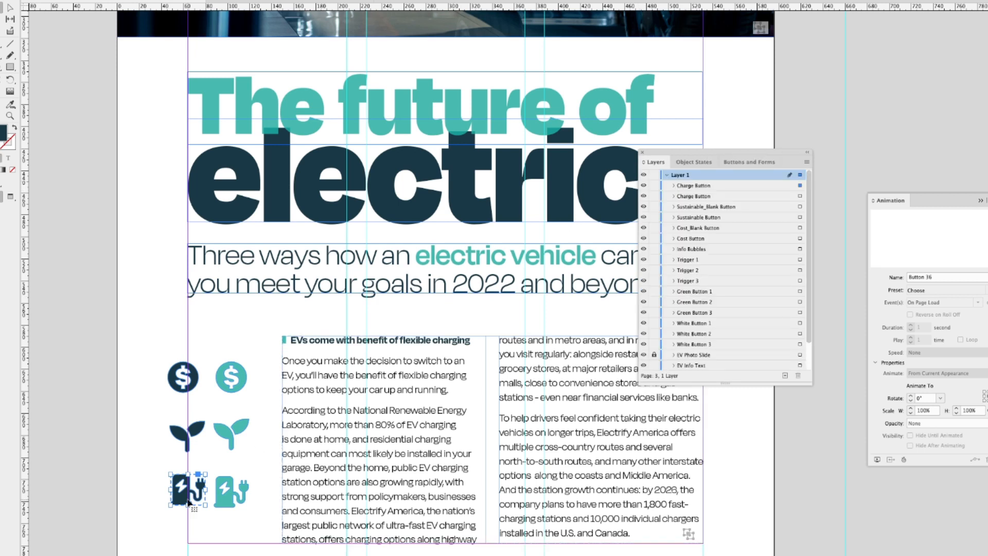
{"action": "left_click", "coordinate": [749, 161]}
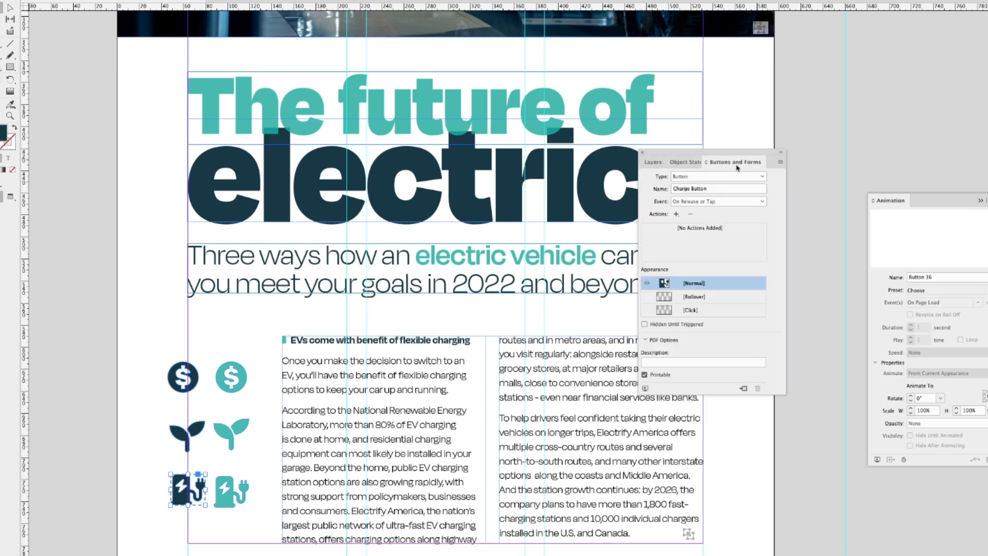
{"action": "left_click", "coordinate": [690, 189]}
{"action": "type", "text": "_Blank"}
{"action": "key", "text": "Return"}
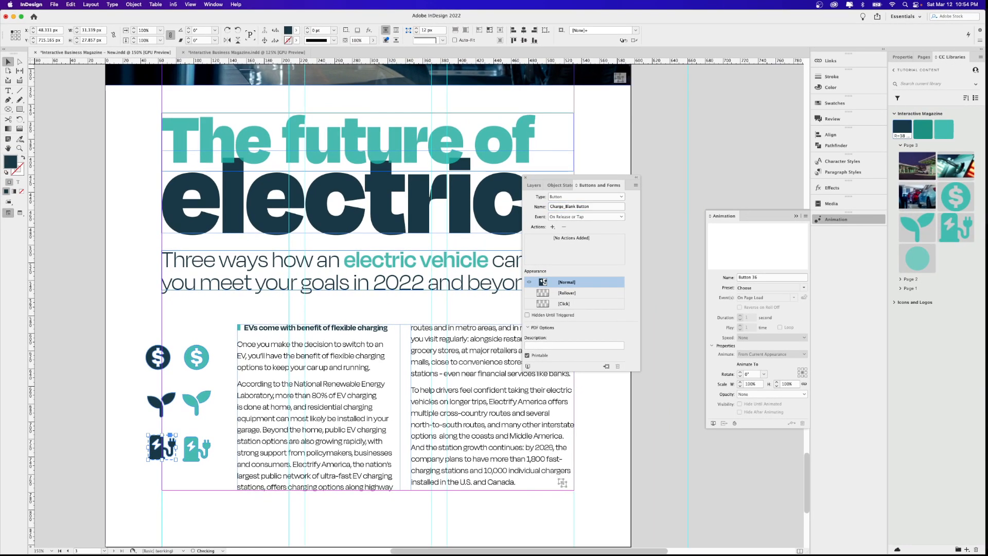
{"action": "left_click", "coordinate": [534, 186]}
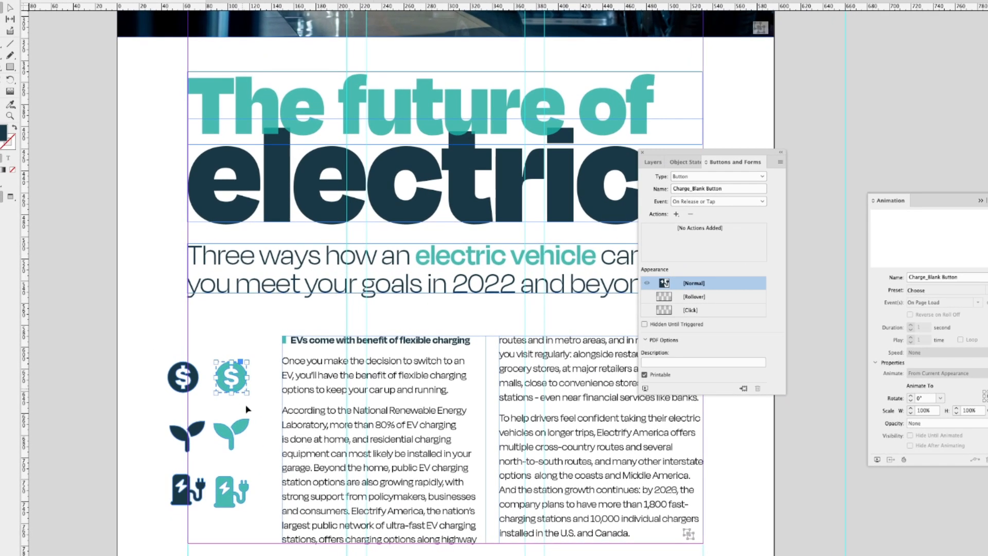
Add a Show/Hide Buttons and Forms action to the Cost Button that shows Cost_Blank and hides Sustainable_Blank and Charge_Blank
{"action": "left_click", "coordinate": [196, 357]}
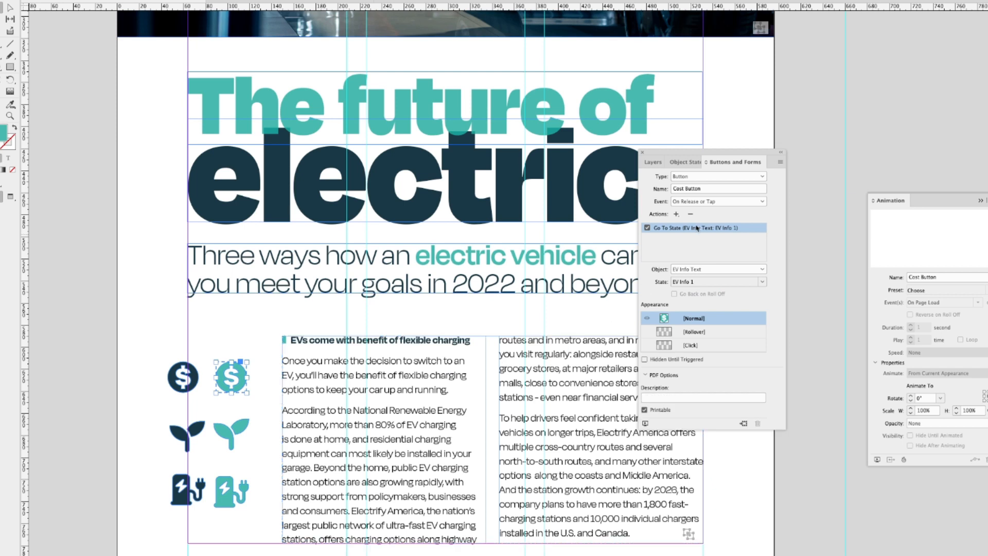
{"action": "left_click", "coordinate": [676, 214]}
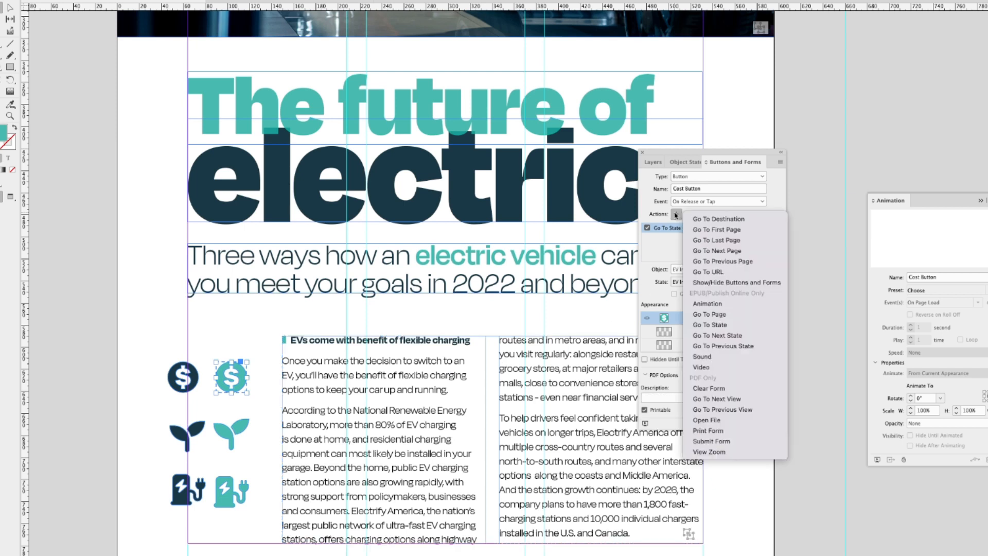
{"action": "left_click", "coordinate": [726, 287]}
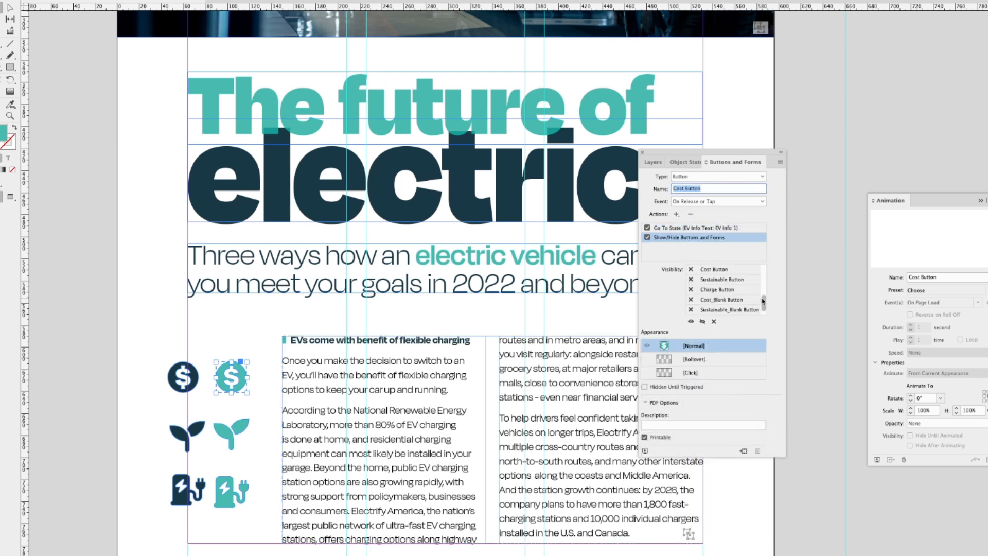
{"action": "scroll", "coordinate": [763, 301], "scroll_direction": "up", "scroll_amount": 3}
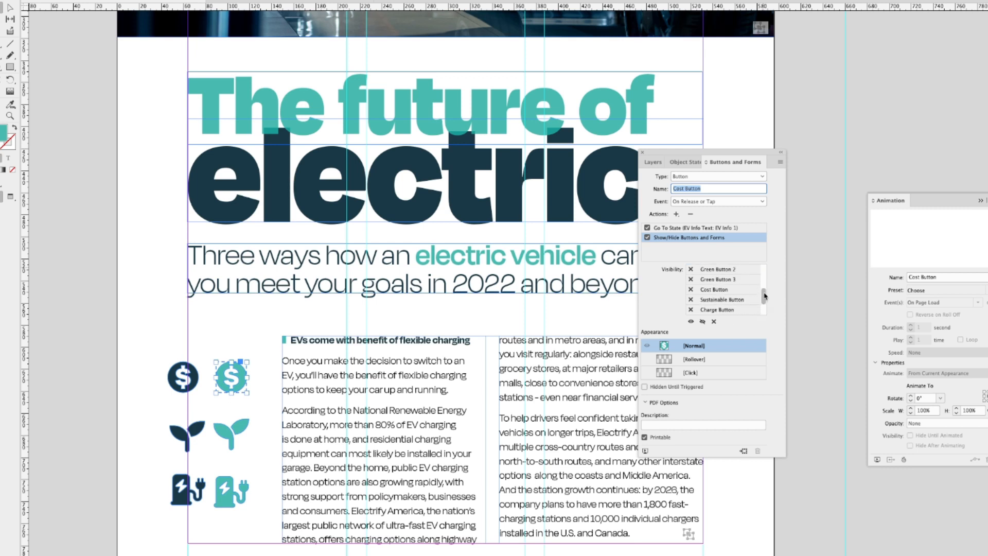
{"action": "scroll", "coordinate": [764, 296], "scroll_direction": "down", "scroll_amount": 3}
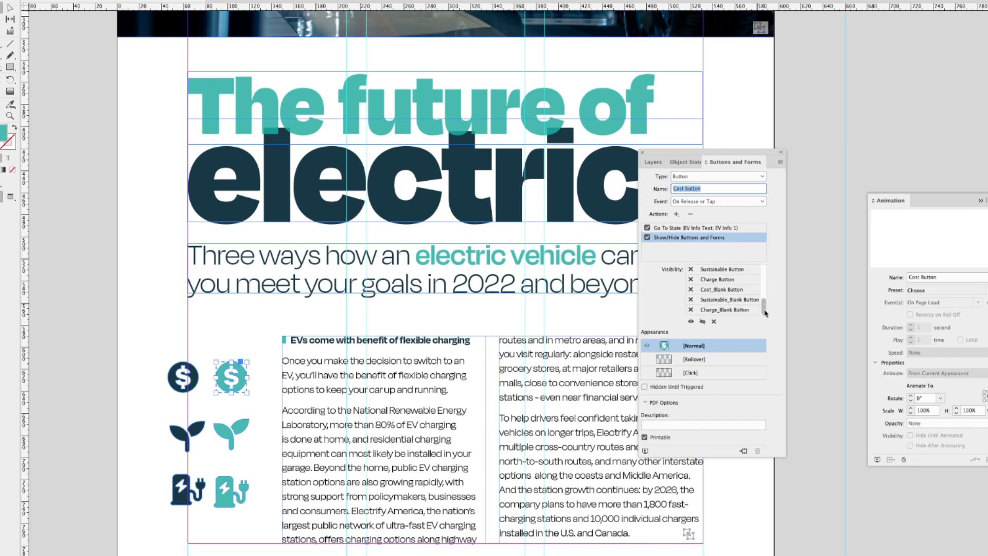
{"action": "left_click", "coordinate": [691, 290]}
{"action": "left_click", "coordinate": [691, 310]}
{"action": "left_click", "coordinate": [692, 300]}
Add a Show/Hide Buttons and Forms action to the Sustainable Button and set the visibility of Cost_Blank Button in it
{"action": "left_click", "coordinate": [239, 435]}
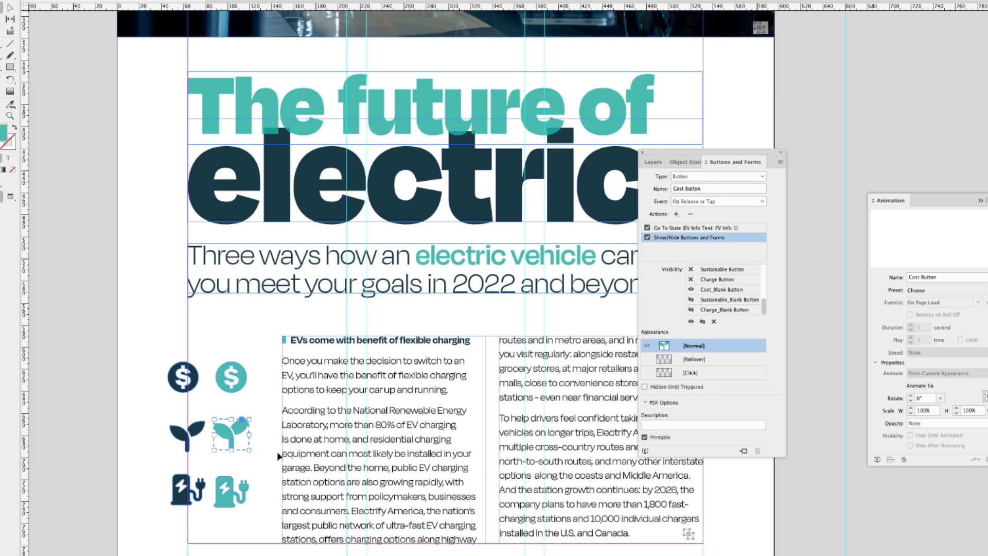
{"action": "left_click", "coordinate": [676, 214]}
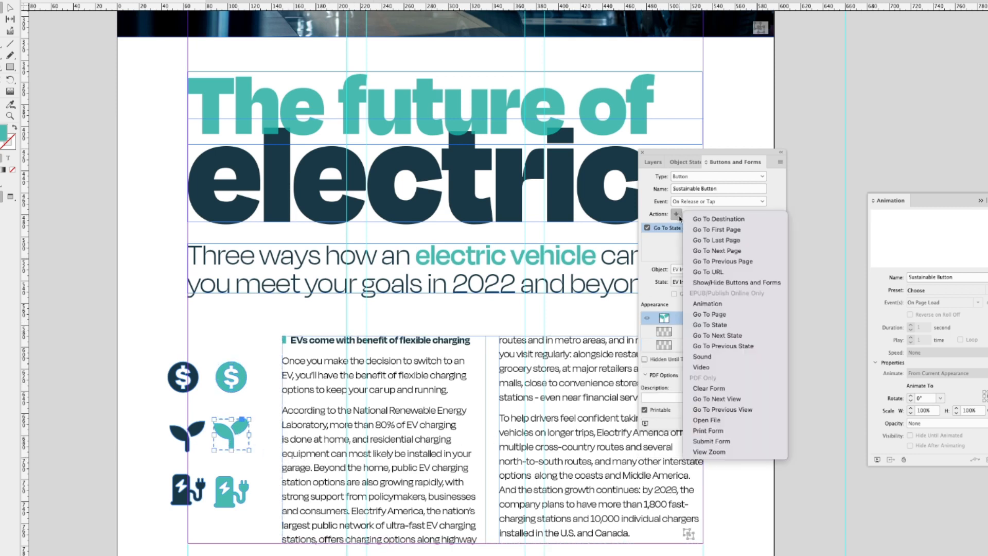
{"action": "left_click", "coordinate": [726, 282]}
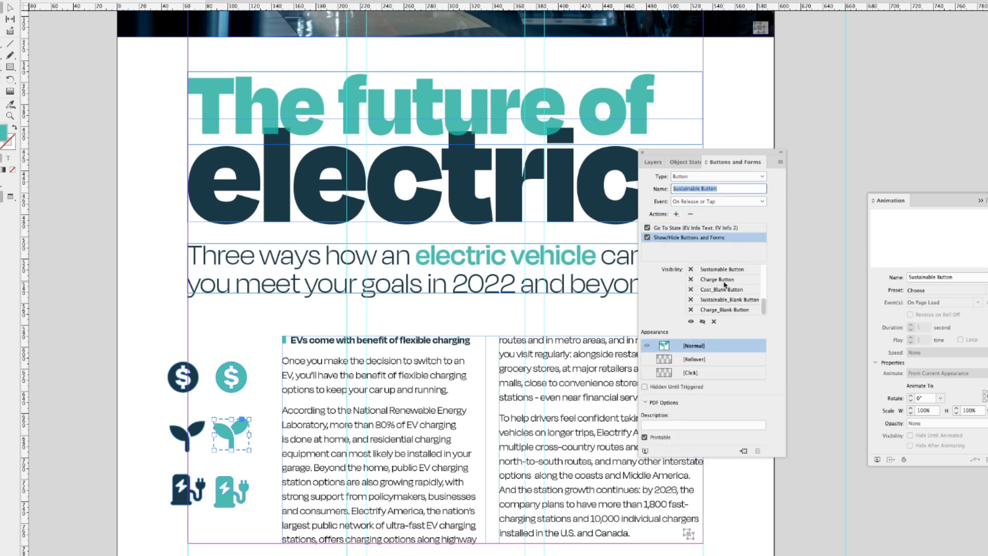
{"action": "left_click", "coordinate": [691, 290]}
Add a Show/Hide Buttons and Forms action to the Charge Button, hiding Cost_Blank and setting the visibility of Sustainable_Blank and Charge_Blank
{"action": "left_click", "coordinate": [229, 500]}
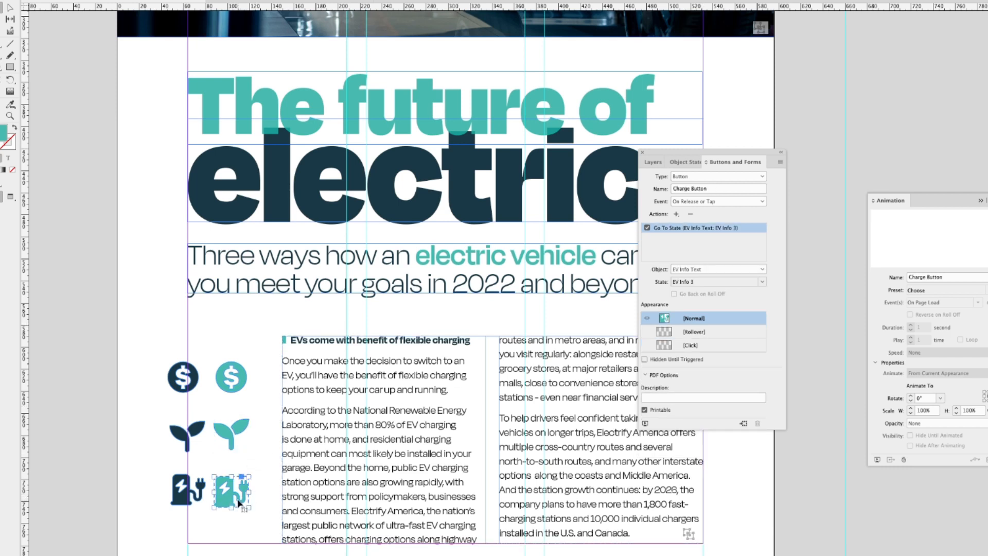
{"action": "left_click", "coordinate": [676, 214]}
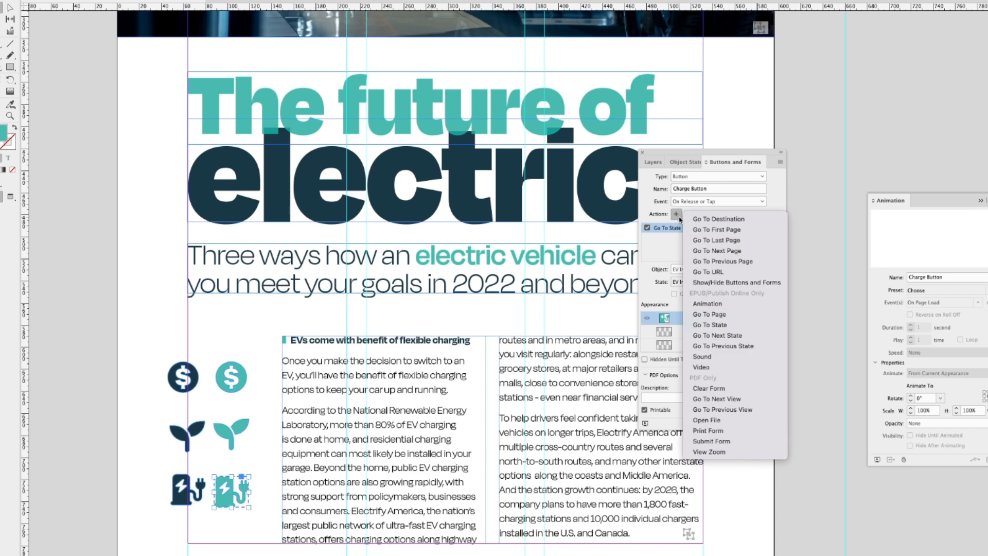
{"action": "left_click", "coordinate": [737, 283]}
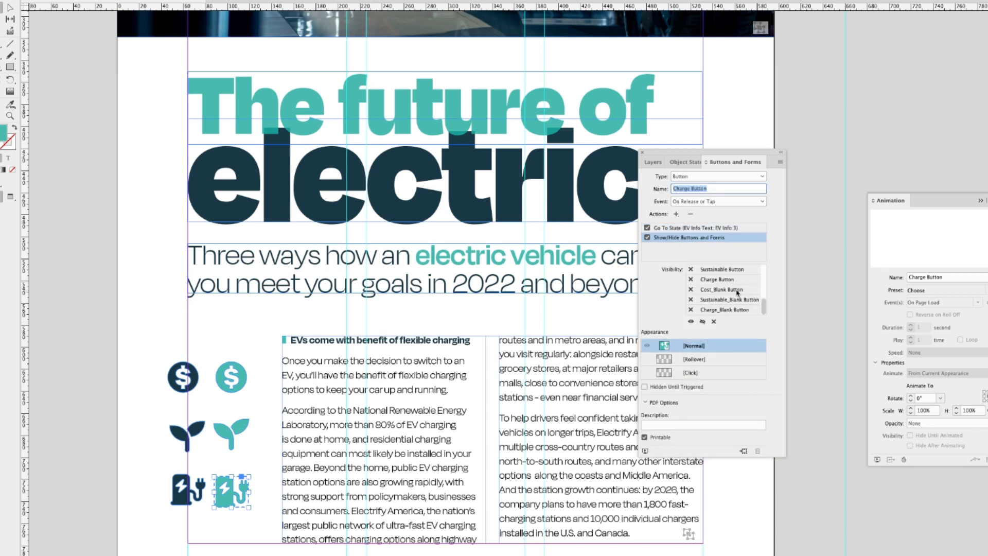
{"action": "left_click", "coordinate": [691, 290]}
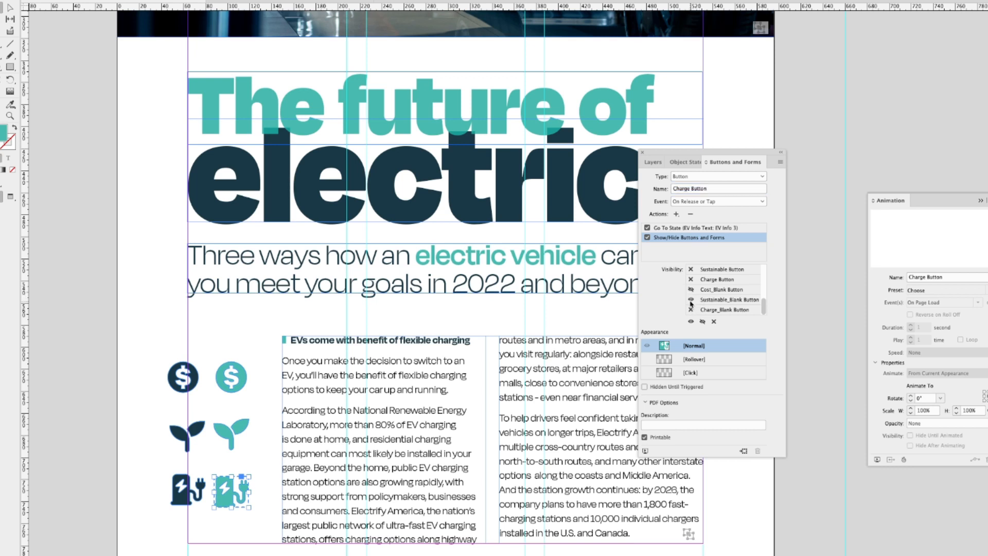
{"action": "left_click", "coordinate": [691, 309]}
Set the dark leaf and dark charging icon buttons, Sustainable_Blank and Charge_Blank, to Hidden Until Triggered
{"action": "left_click", "coordinate": [206, 341]}
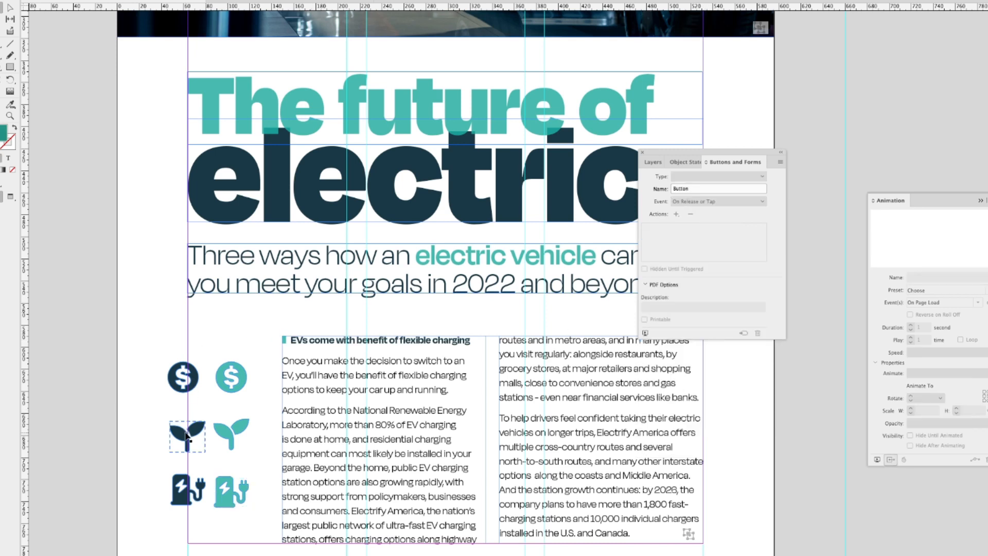
{"action": "left_click", "coordinate": [188, 437]}
{"action": "left_click", "coordinate": [179, 485]}
{"action": "left_click", "coordinate": [181, 436]}
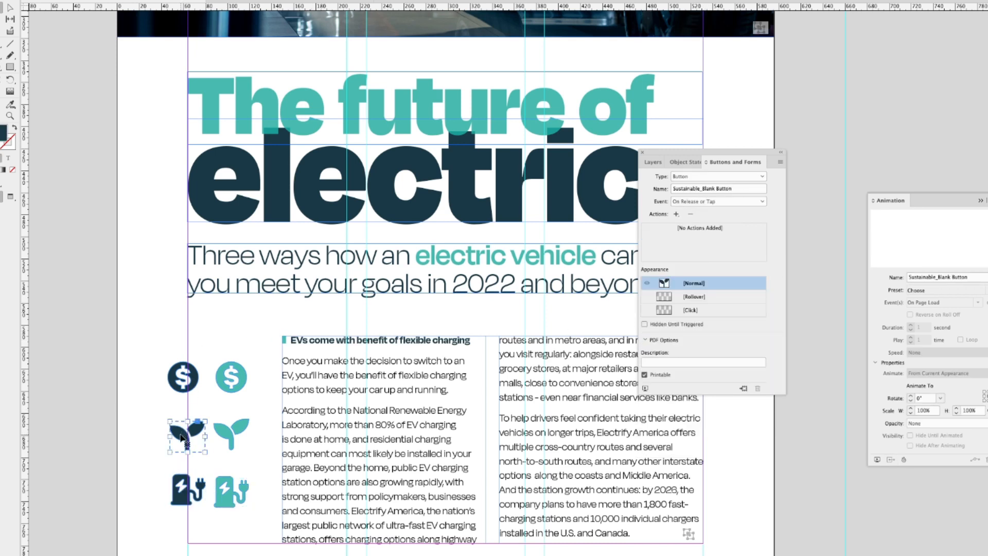
{"action": "left_click", "coordinate": [189, 487]}
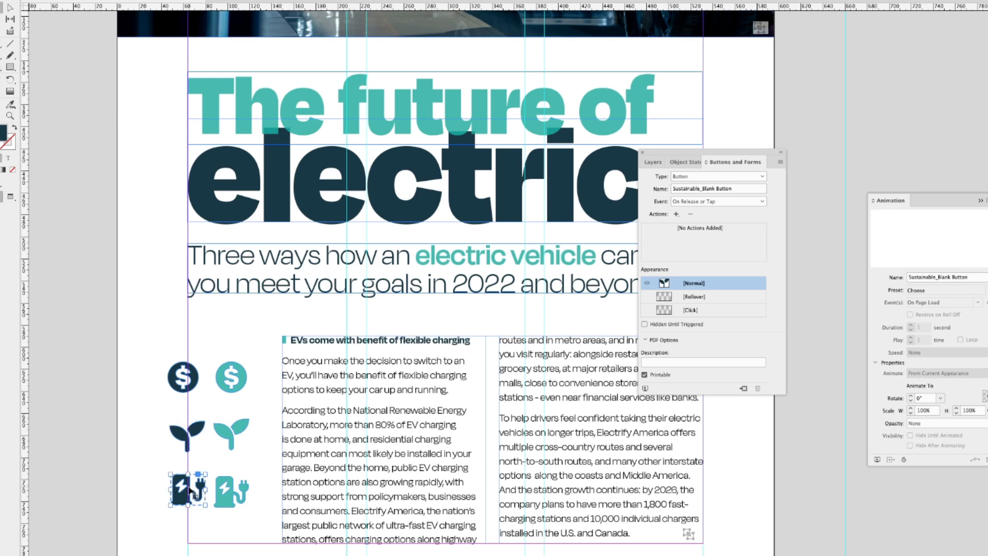
{"action": "left_click", "coordinate": [189, 430]}
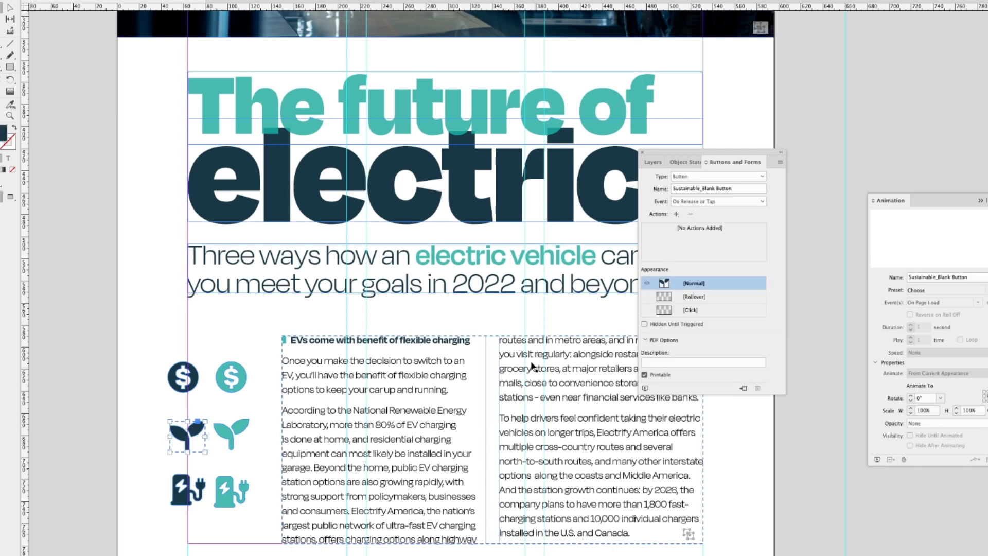
{"action": "left_click", "coordinate": [645, 324]}
{"action": "left_click", "coordinate": [192, 483]}
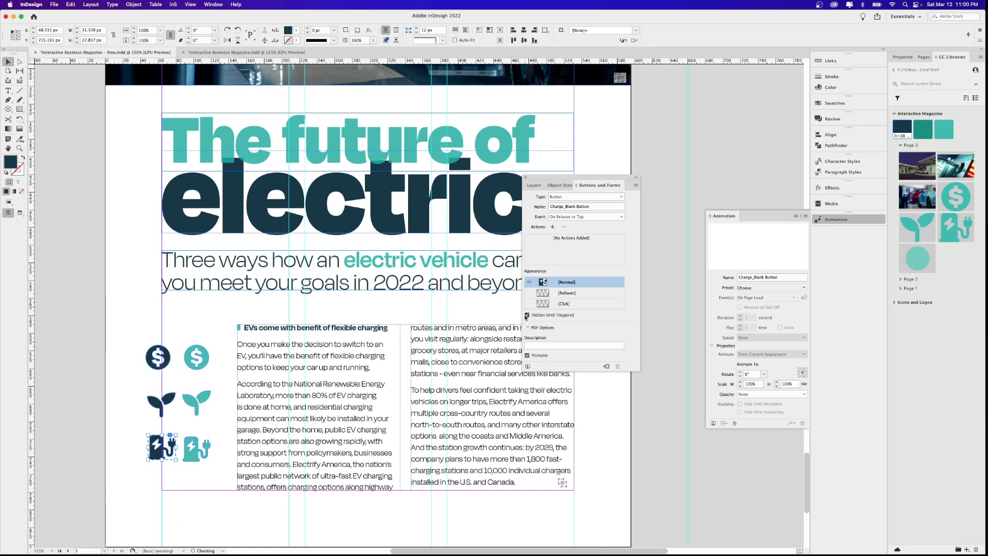
{"action": "left_click", "coordinate": [548, 316]}
Move the dark dollar icon button exactly on top of the teal dollar icon
{"action": "left_click", "coordinate": [166, 362]}
{"action": "key", "text": "super+equal"}
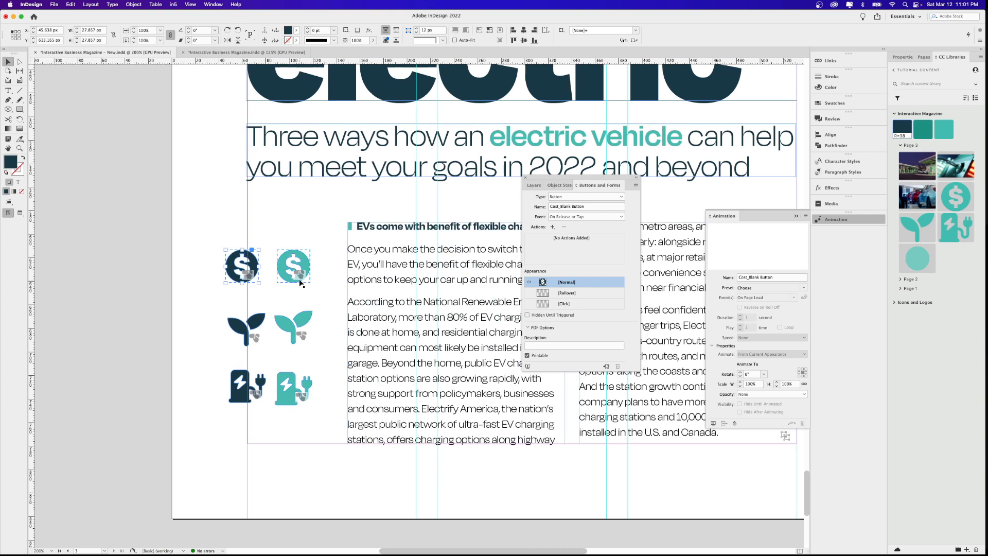
{"action": "scroll", "coordinate": [286, 284], "scroll_direction": "up", "scroll_amount": 2}
{"action": "scroll", "coordinate": [246, 272], "scroll_direction": "up", "scroll_amount": 3}
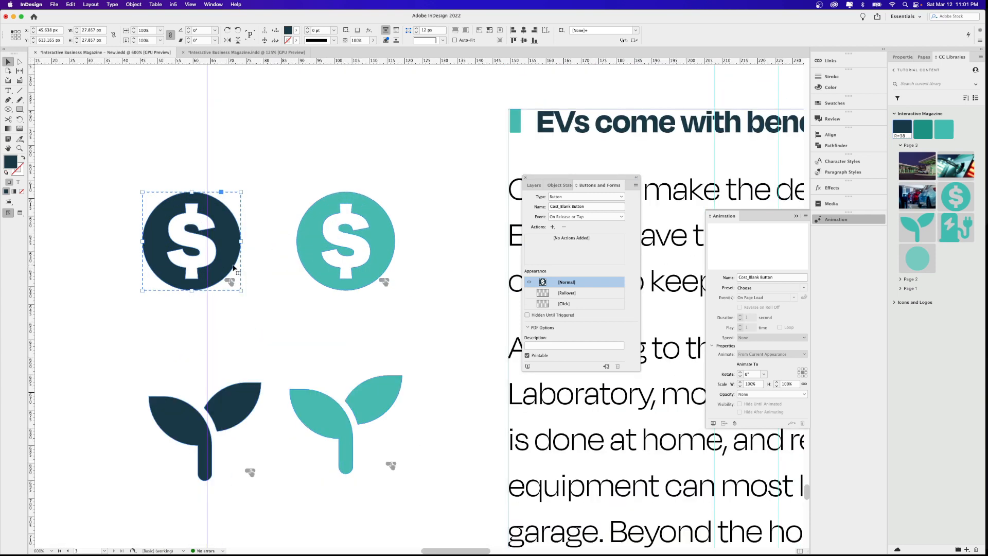
{"action": "left_click_drag", "start_coordinate": [232, 273], "coordinate": [379, 281]}
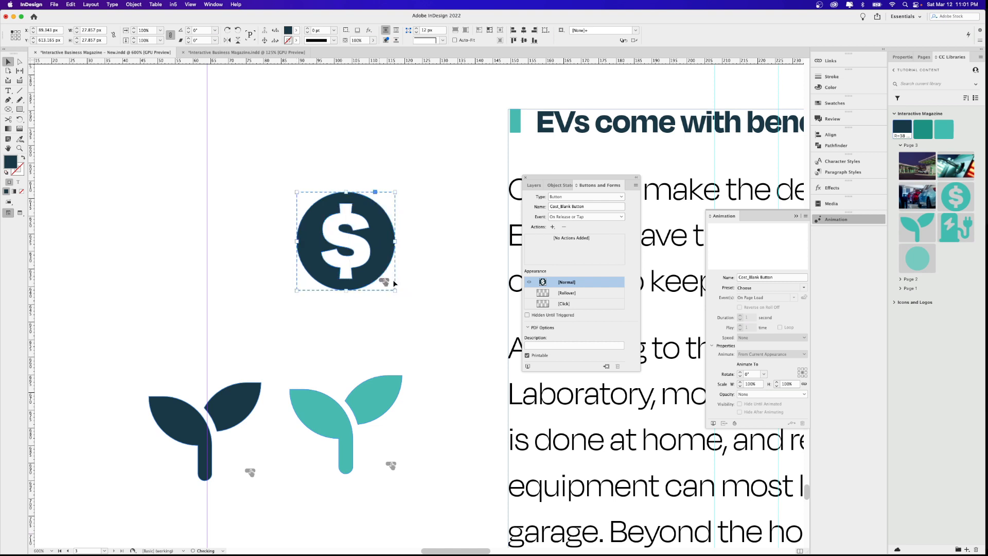
{"action": "left_click", "coordinate": [410, 292]}
Align the dark leaf and dark charging station icon buttons exactly over their matching teal icons
{"action": "left_click_drag", "start_coordinate": [243, 408], "coordinate": [389, 402]}
{"action": "left_click", "coordinate": [456, 428]}
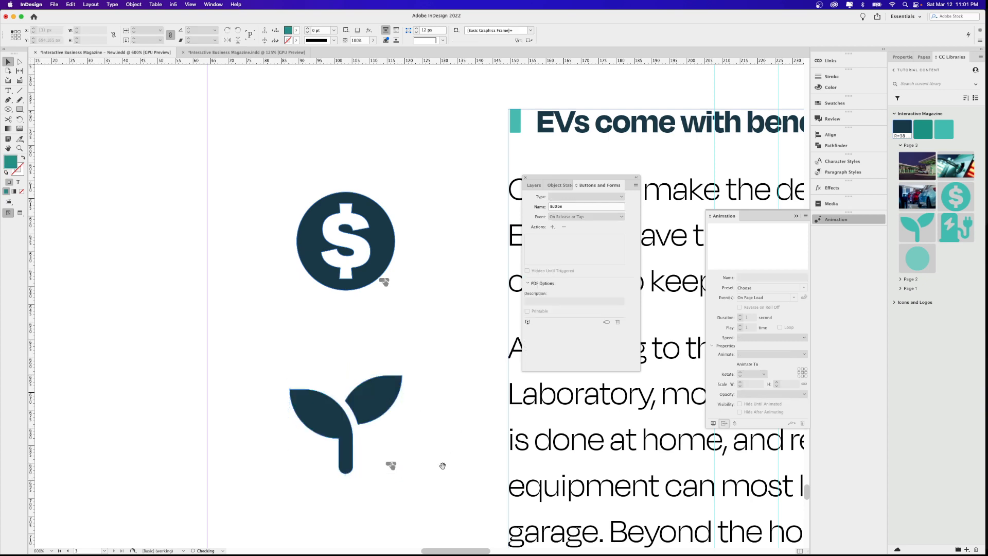
{"action": "scroll", "coordinate": [221, 362], "scroll_direction": "down", "scroll_amount": 5}
{"action": "left_click_drag", "start_coordinate": [222, 363], "coordinate": [299, 362]}
{"action": "left_click_drag", "start_coordinate": [341, 366], "coordinate": [357, 384]}
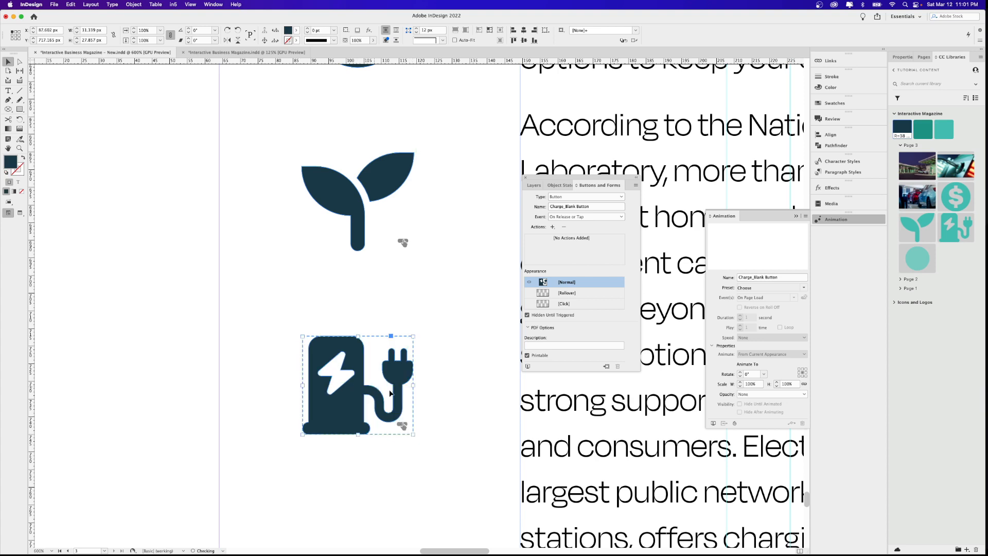
{"action": "left_click", "coordinate": [443, 391]}
{"action": "key", "text": "super+minus"}
{"action": "key", "text": "super+minus"}
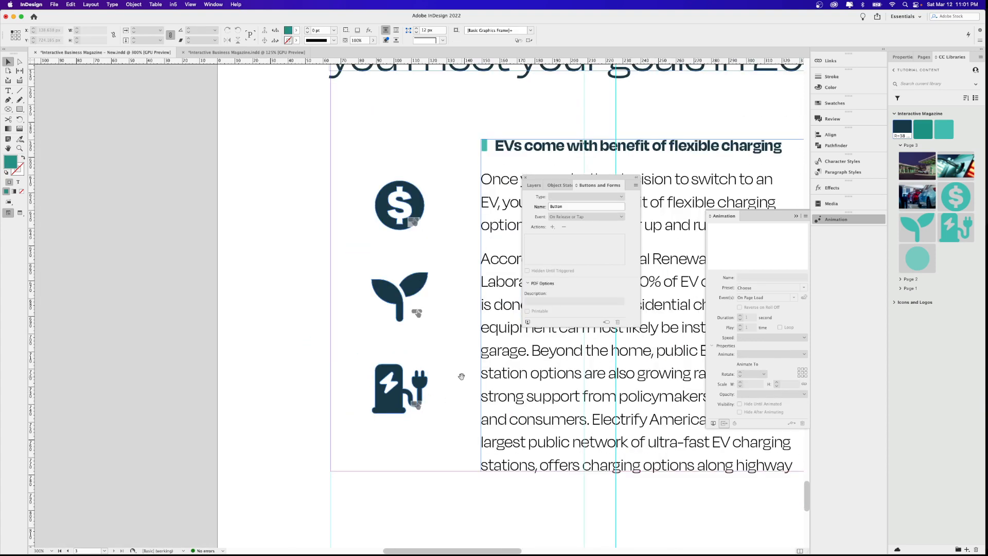
Preview the page's interactivity and test the dollar, leaf and charging buttons repeatedly, checking the article text and dark active icons
{"action": "left_click_drag", "start_coordinate": [460, 378], "coordinate": [322, 385]}
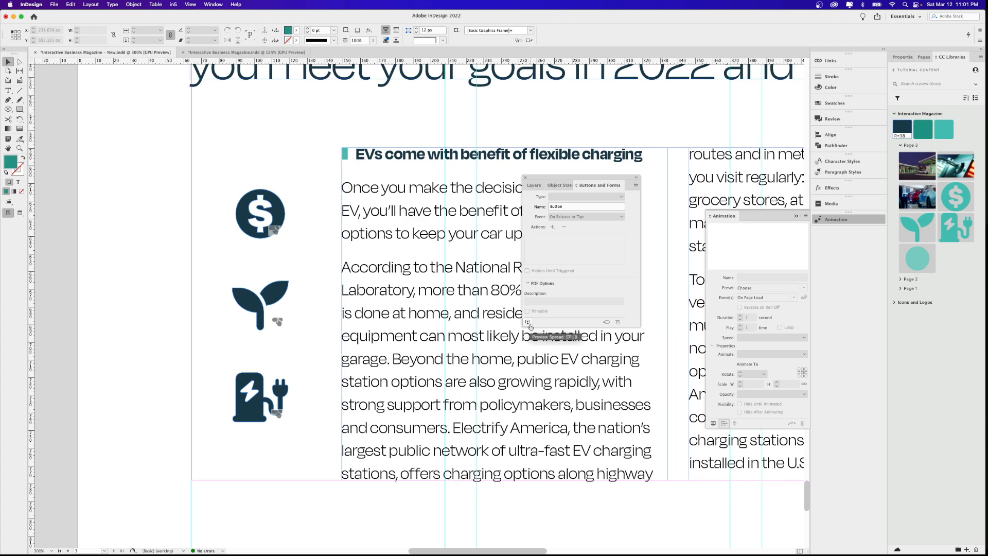
{"action": "left_click", "coordinate": [528, 322]}
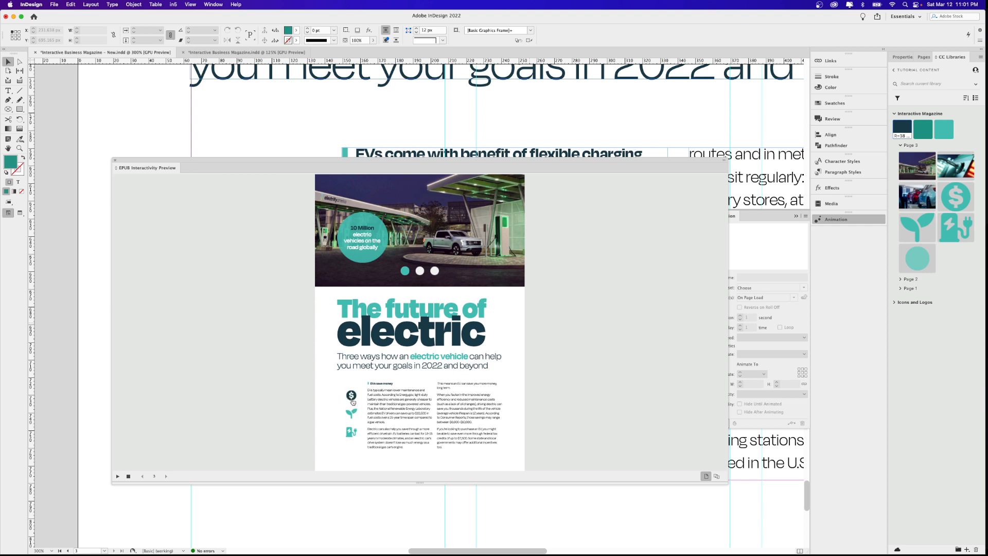
{"action": "left_click", "coordinate": [354, 412]}
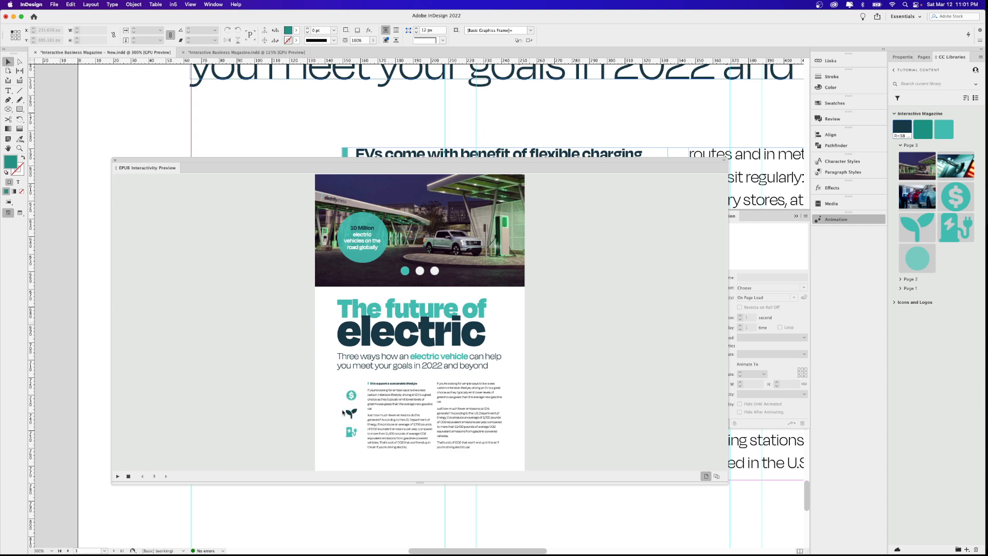
{"action": "left_click", "coordinate": [352, 432]}
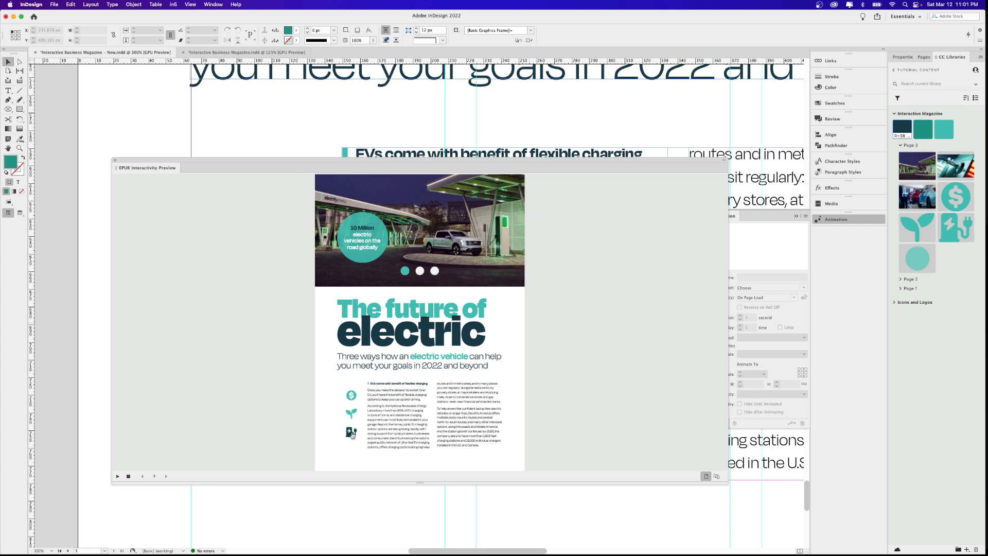
{"action": "left_click", "coordinate": [351, 414]}
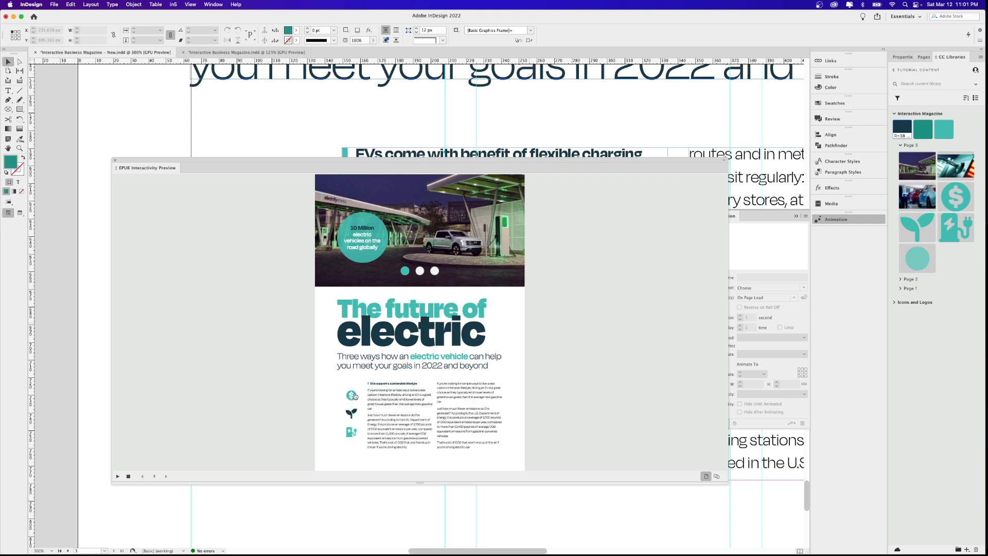
{"action": "left_click", "coordinate": [355, 395]}
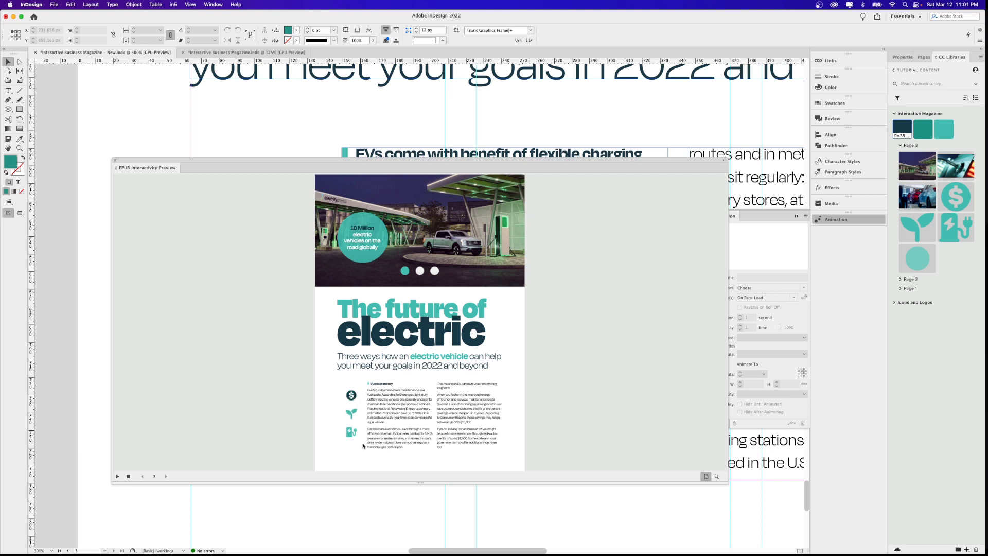
{"action": "left_click", "coordinate": [351, 433]}
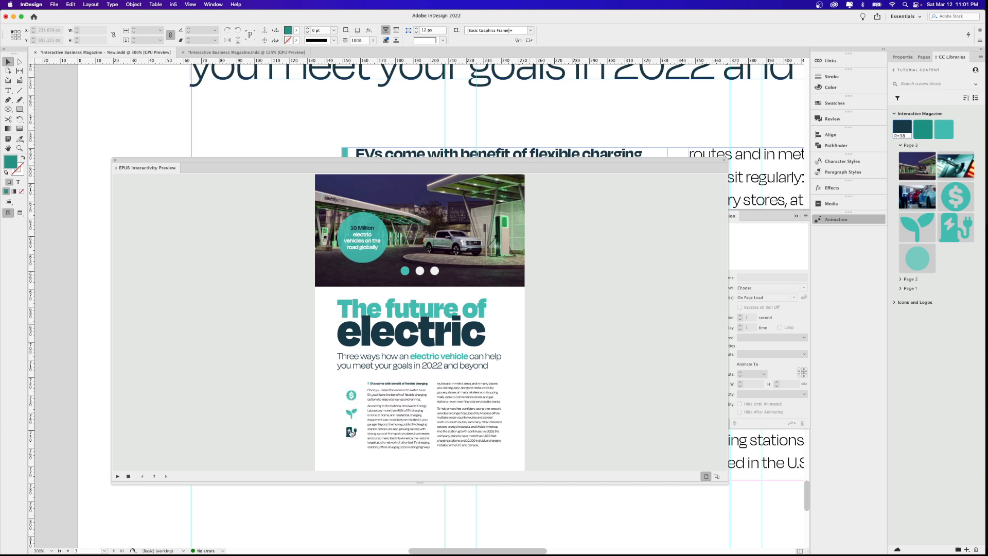
{"action": "left_click", "coordinate": [349, 413]}
{"action": "left_click", "coordinate": [351, 397]}
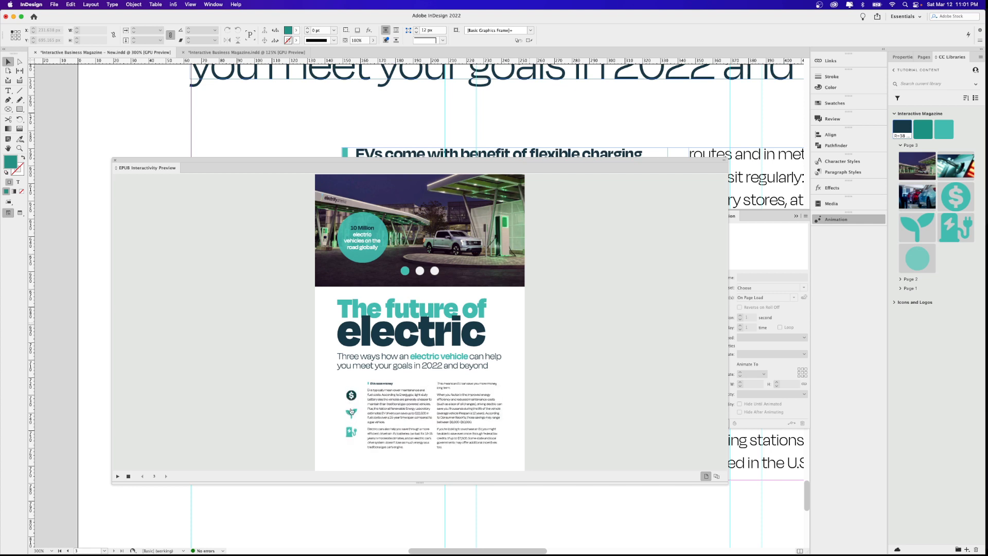
{"action": "left_click", "coordinate": [351, 413]}
{"action": "left_click", "coordinate": [351, 431]}
{"action": "left_click", "coordinate": [351, 415]}
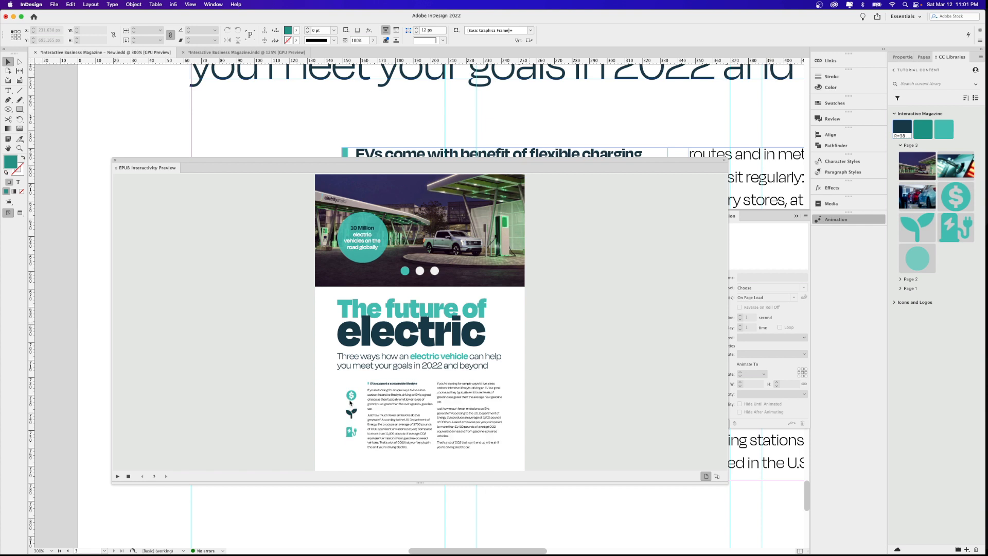
{"action": "left_click", "coordinate": [350, 397]}
{"action": "left_click", "coordinate": [351, 414]}
{"action": "left_click", "coordinate": [350, 432]}
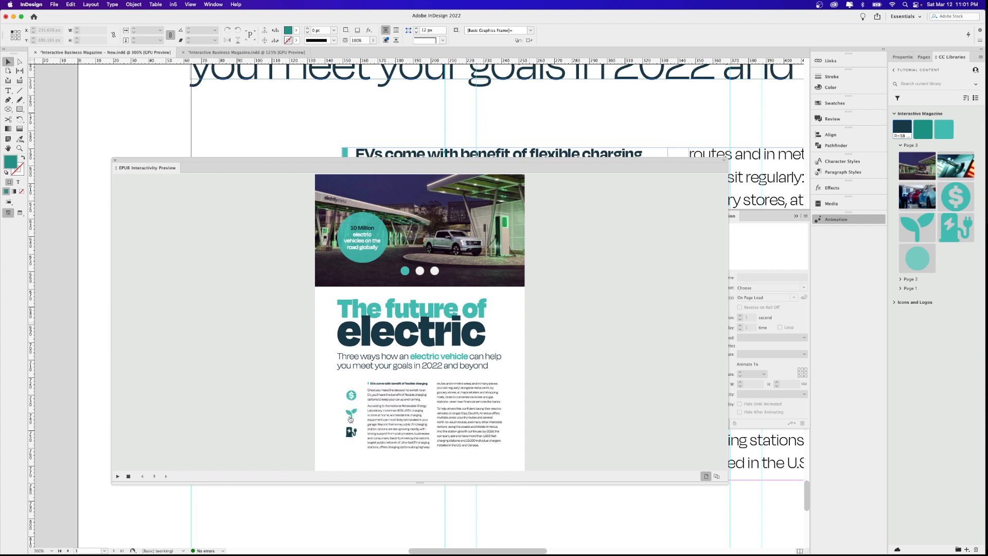
{"action": "left_click", "coordinate": [351, 415]}
{"action": "left_click", "coordinate": [351, 397]}
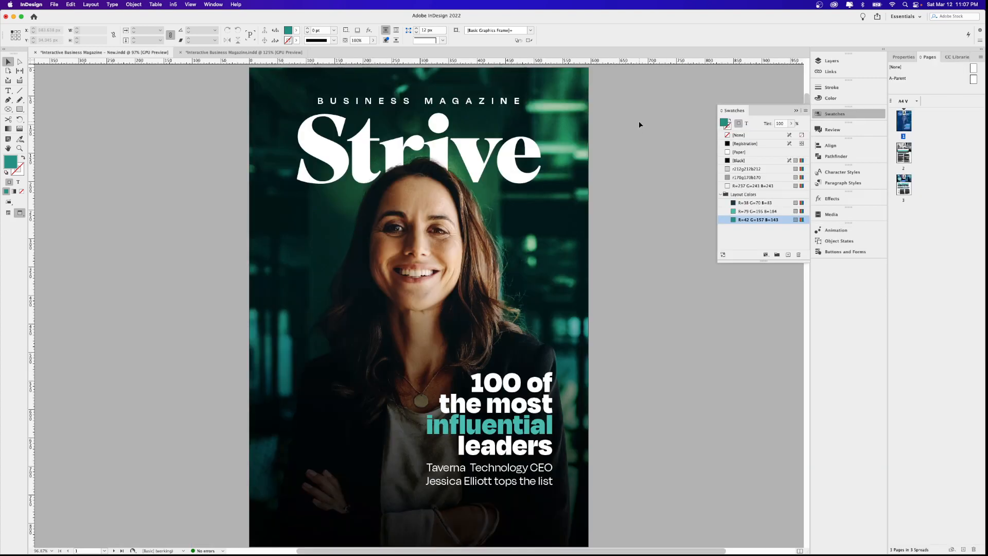
Export all pages of the magazine as a fixed-layout EPUB into the EPUB FINAL folder, with the first page rasterized as cover
{"action": "left_click", "coordinate": [54, 4]}
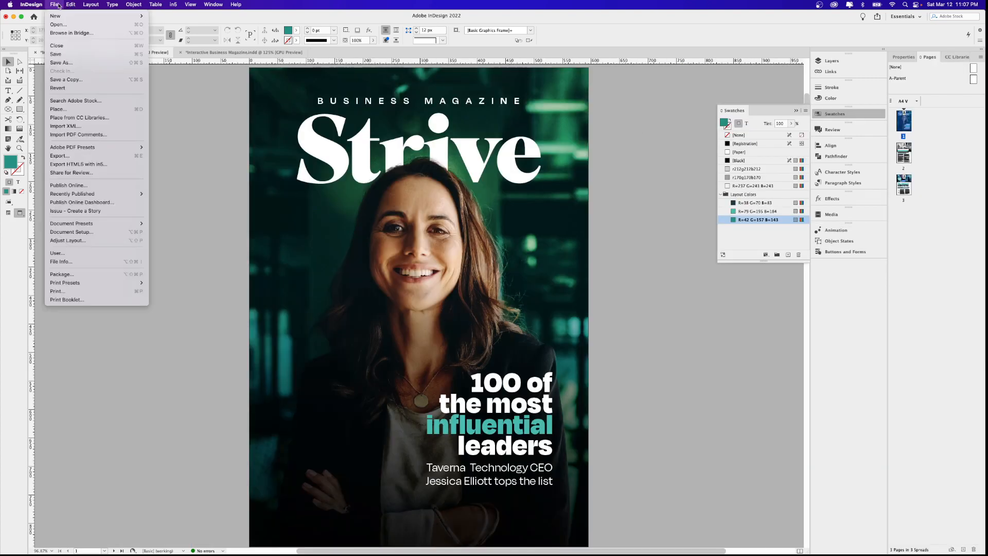
{"action": "left_click", "coordinate": [47, 155]}
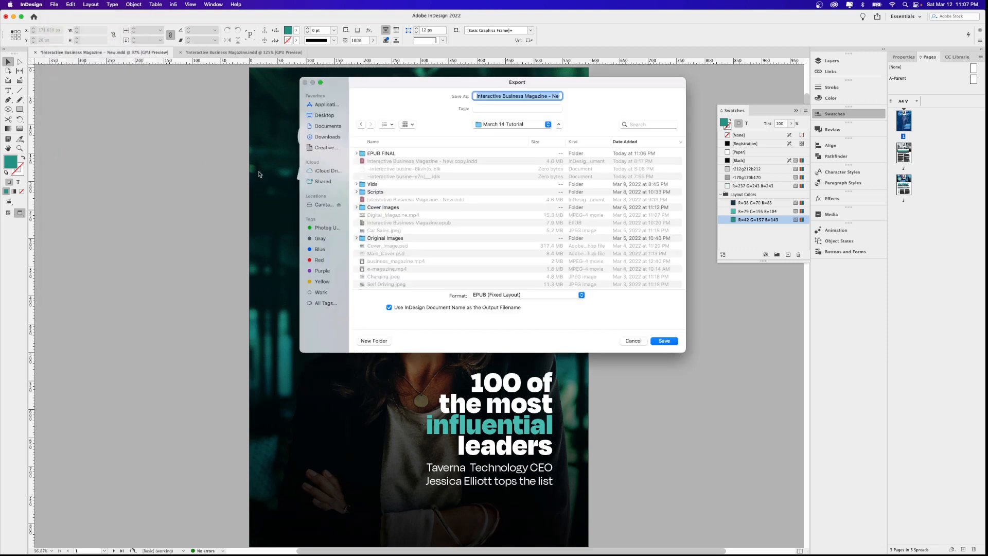
{"action": "double_click", "coordinate": [378, 154]}
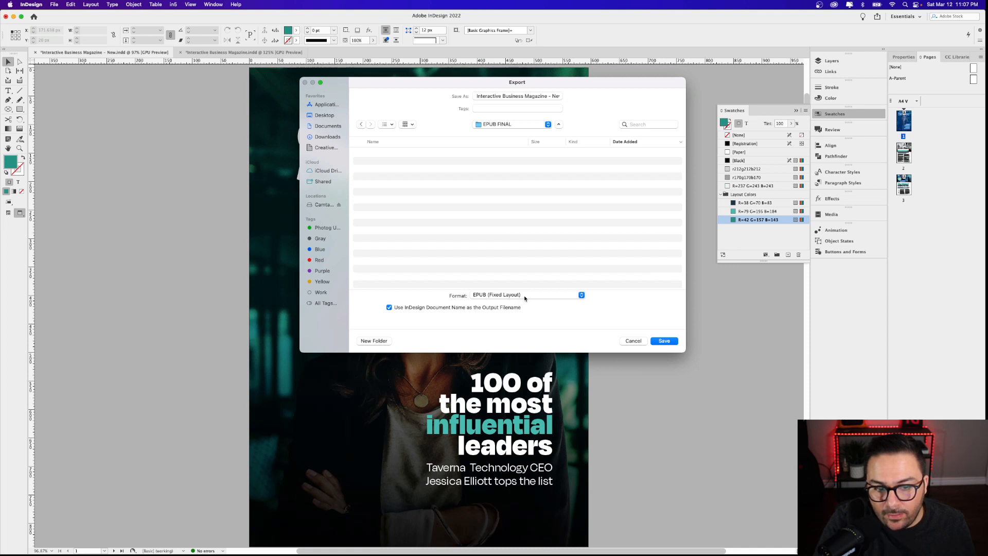
{"action": "left_click", "coordinate": [661, 341]}
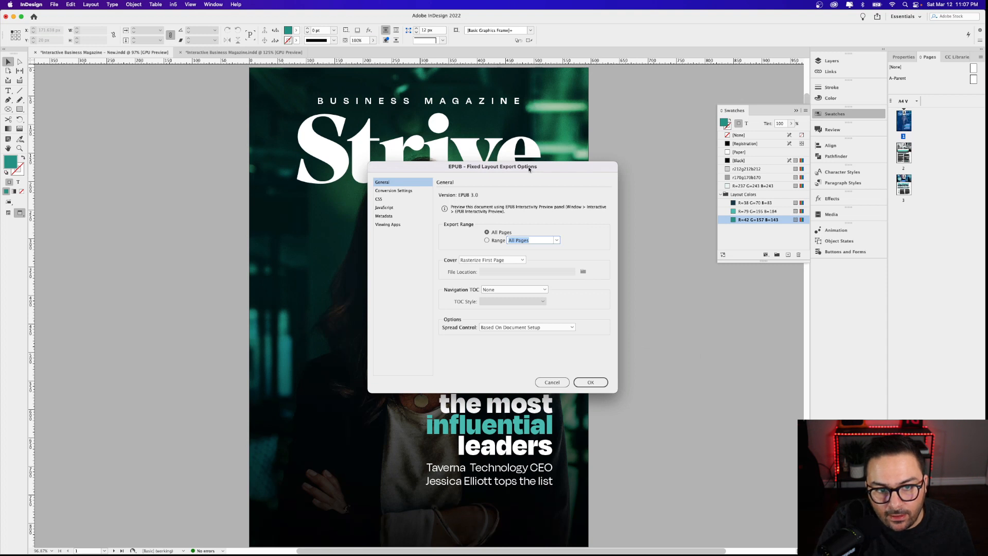
{"action": "mouse_move", "coordinate": [533, 169]}
{"action": "left_mouse_down"}
{"action": "mouse_move", "coordinate": [562, 170]}
{"action": "mouse_move", "coordinate": [536, 165]}
{"action": "left_mouse_up"}
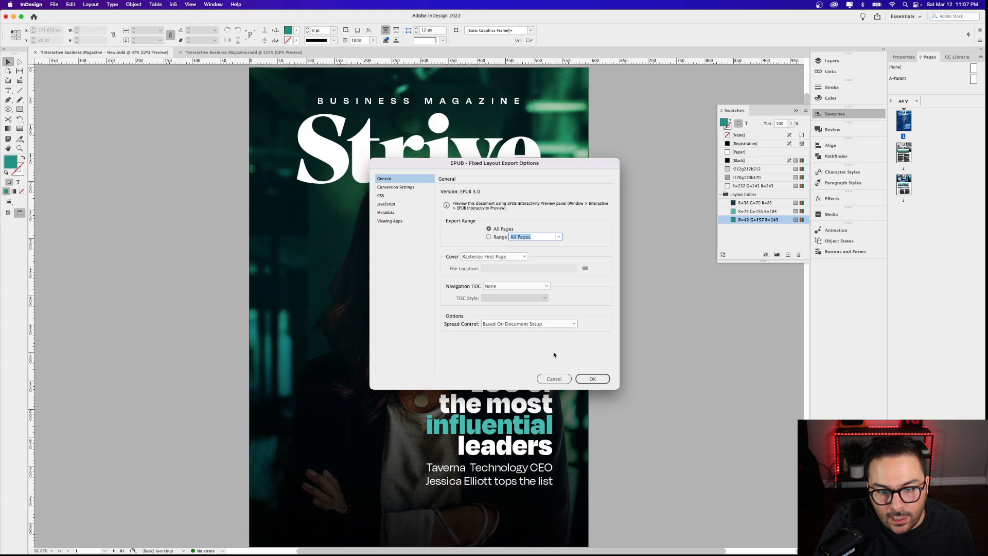
{"action": "left_click", "coordinate": [592, 379]}
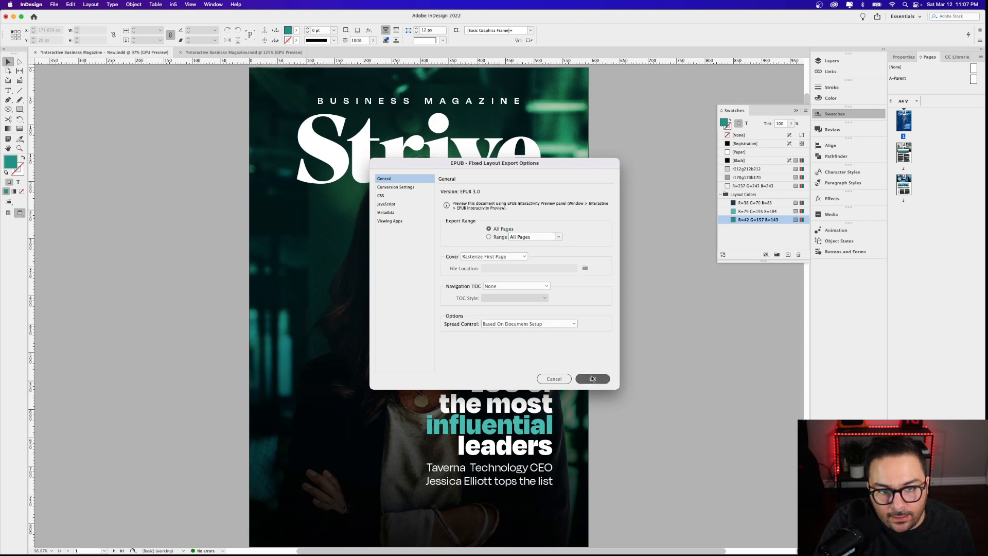